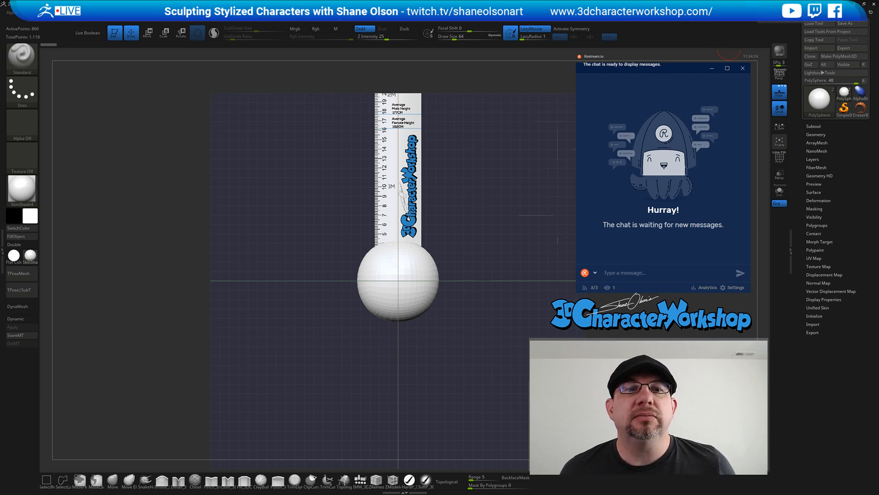
Import the character concept image from the Storage (D:) drive as a texture
{"action": "left_click", "coordinate": [341, 12]}
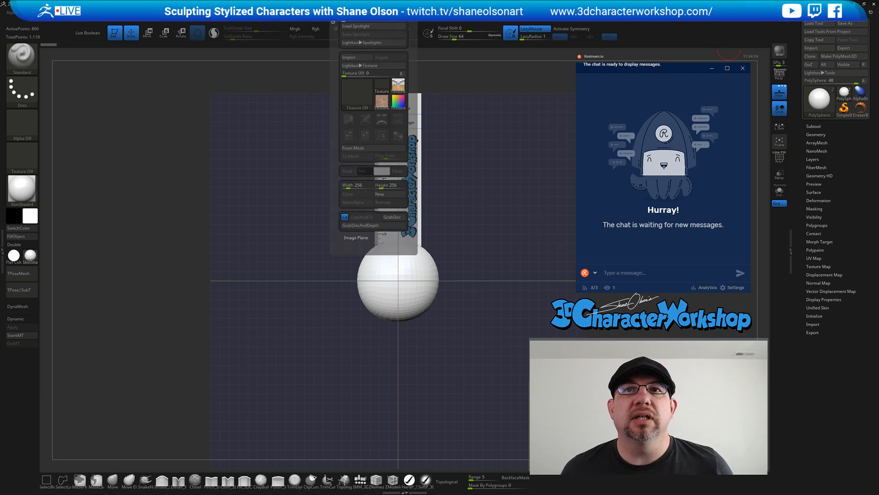
{"action": "left_click", "coordinate": [351, 59]}
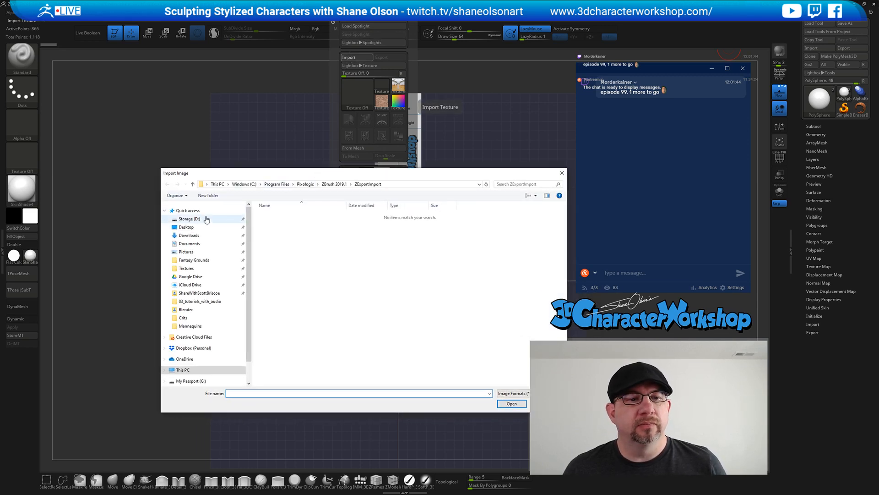
{"action": "left_click", "coordinate": [206, 219]}
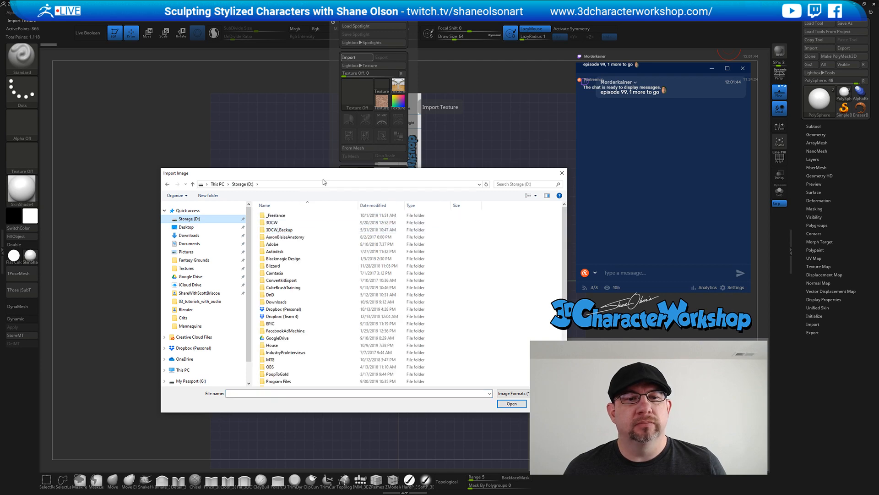
{"action": "left_click_drag", "start_coordinate": [322, 175], "coordinate": [453, 0]}
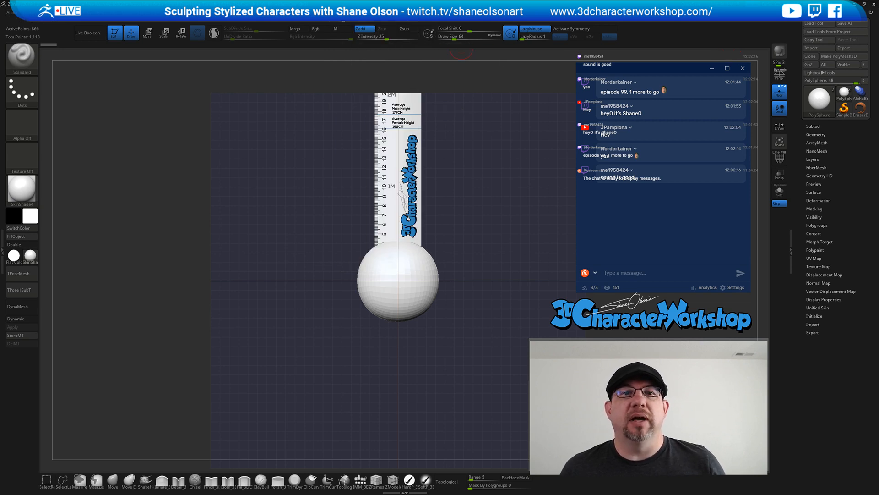
Load the imported concept texture into Spotlight, shrink it, park it in the canvas's upper-left corner and leave Spotlight editing
{"action": "left_click", "coordinate": [348, 5]}
{"action": "left_click", "coordinate": [350, 119]}
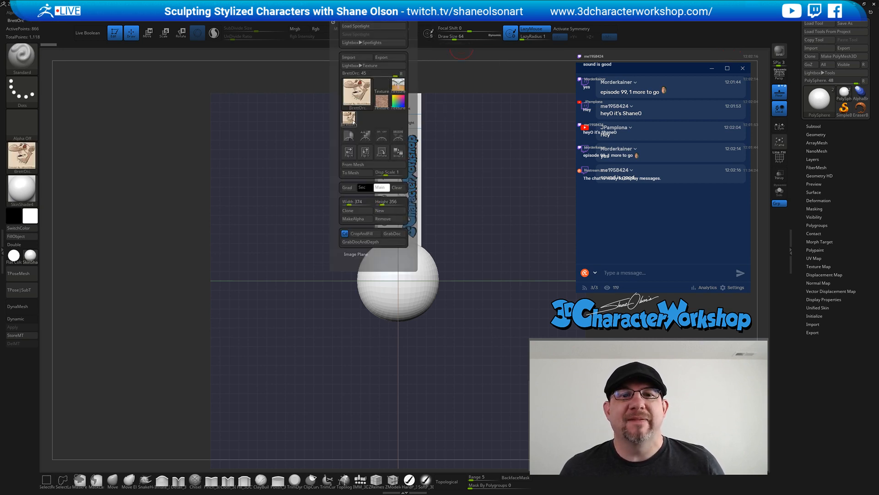
{"action": "left_click", "coordinate": [394, 137]}
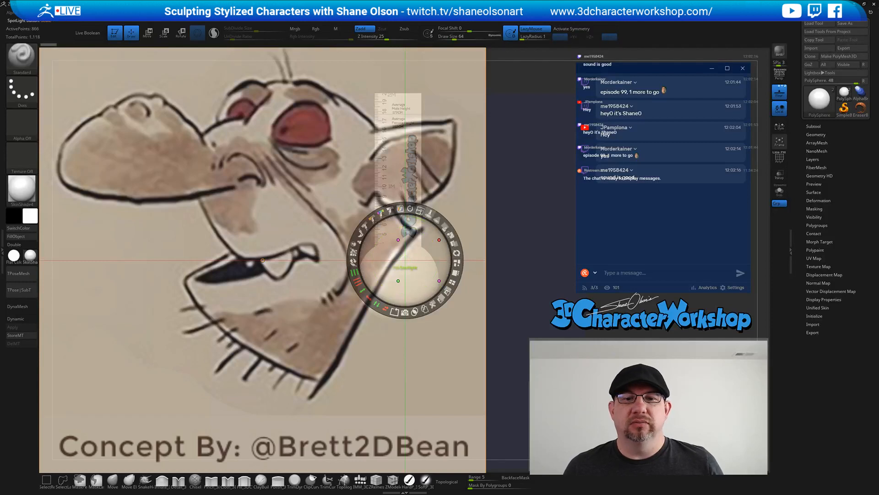
{"action": "left_click_drag", "start_coordinate": [420, 211], "coordinate": [212, 94]}
{"action": "left_click", "coordinate": [208, 91]}
{"action": "key", "text": "z"}
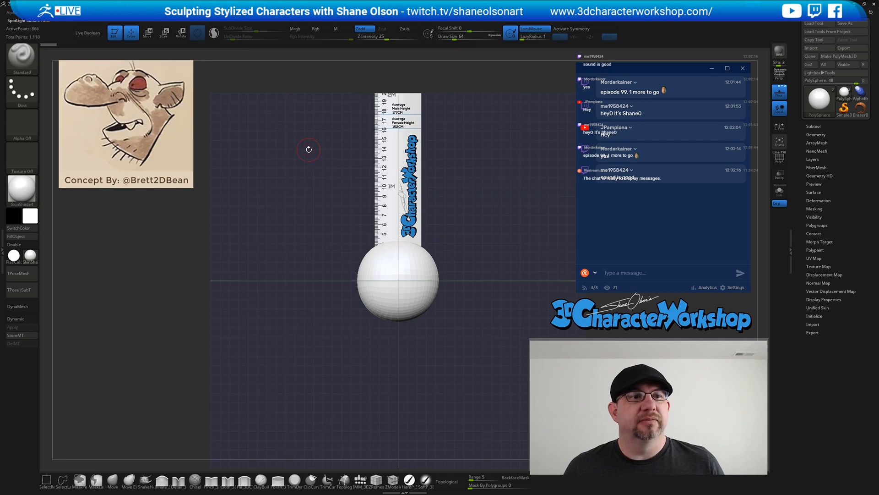
Hide the ruler subtool and move the chat window off the canvas
{"action": "left_click", "coordinate": [826, 127]}
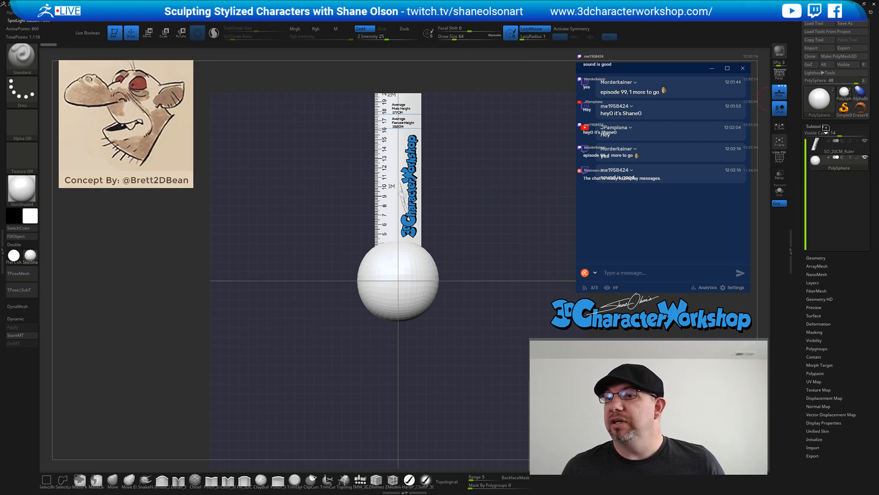
{"action": "left_click", "coordinate": [864, 140]}
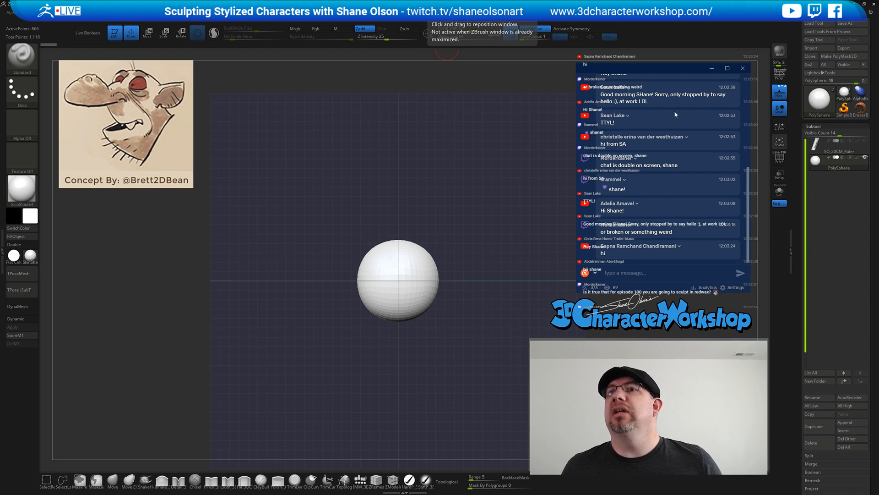
{"action": "left_click_drag", "start_coordinate": [650, 72], "coordinate": [492, 0]}
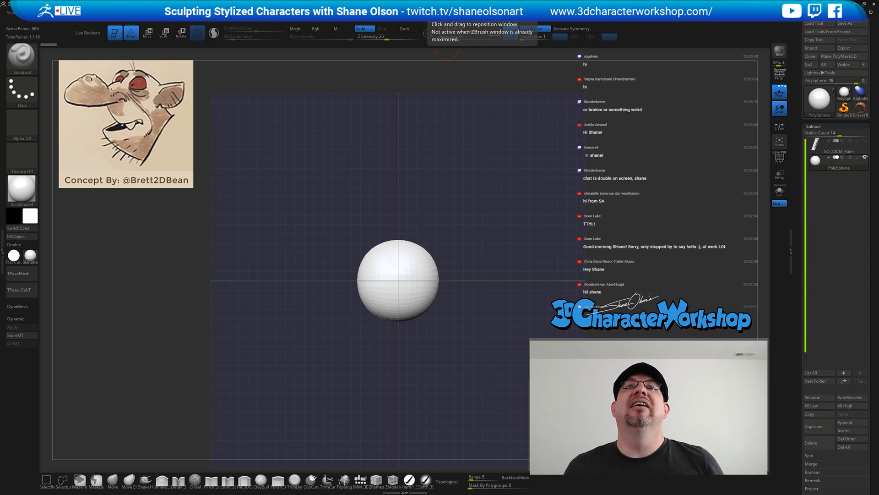
{"action": "key", "text": "ctrl+s"}
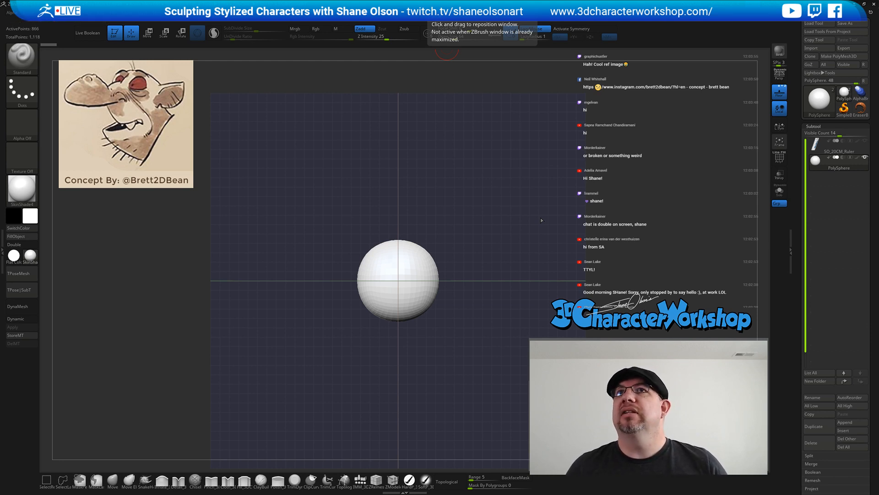
Subdivide the PolySphere once and delete its lower subdivision levels
{"action": "left_click_drag", "start_coordinate": [496, 237], "coordinate": [471, 208]}
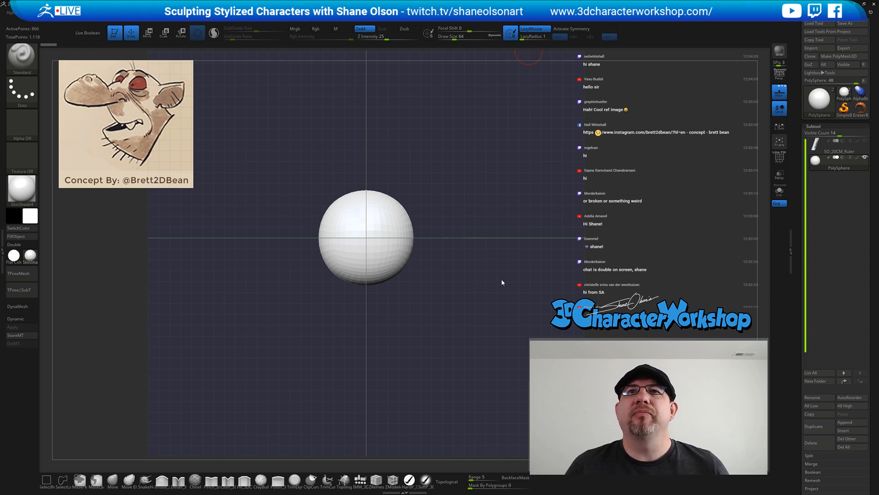
{"action": "left_click_drag", "start_coordinate": [479, 226], "coordinate": [461, 274]}
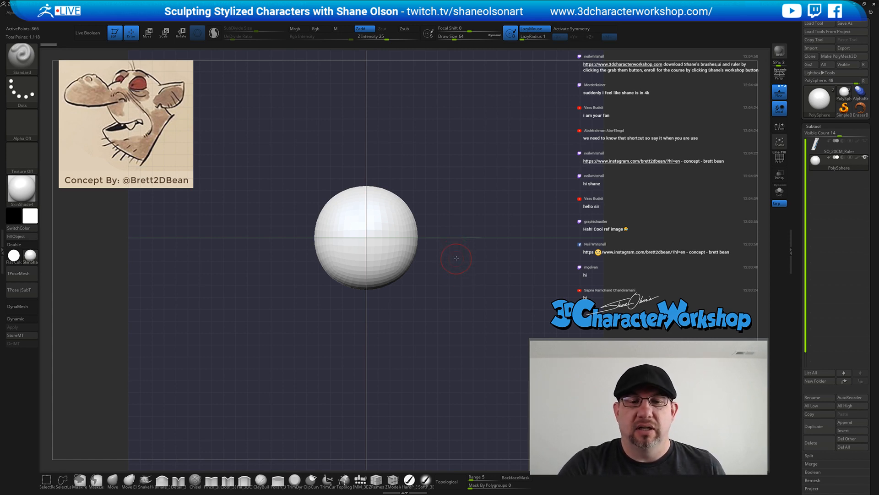
{"action": "left_click_drag", "start_coordinate": [456, 258], "coordinate": [458, 278], "text": "alt"}
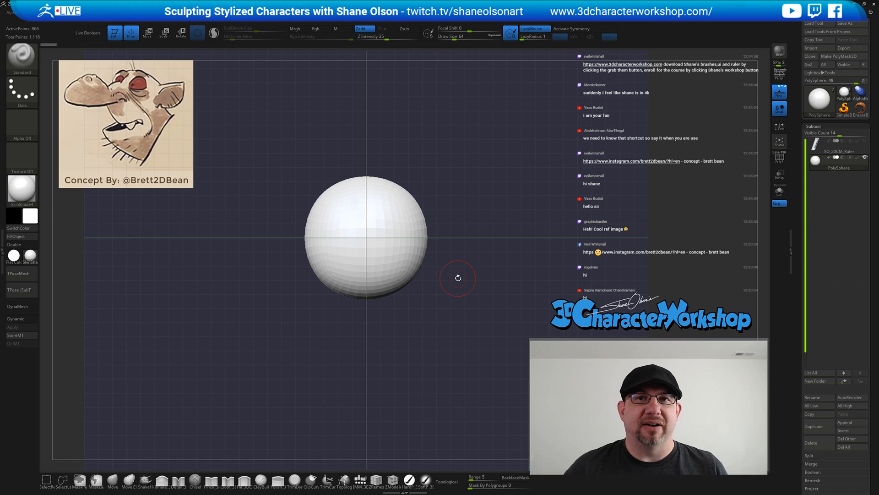
{"action": "left_click_drag", "start_coordinate": [465, 283], "coordinate": [455, 220], "text": "alt"}
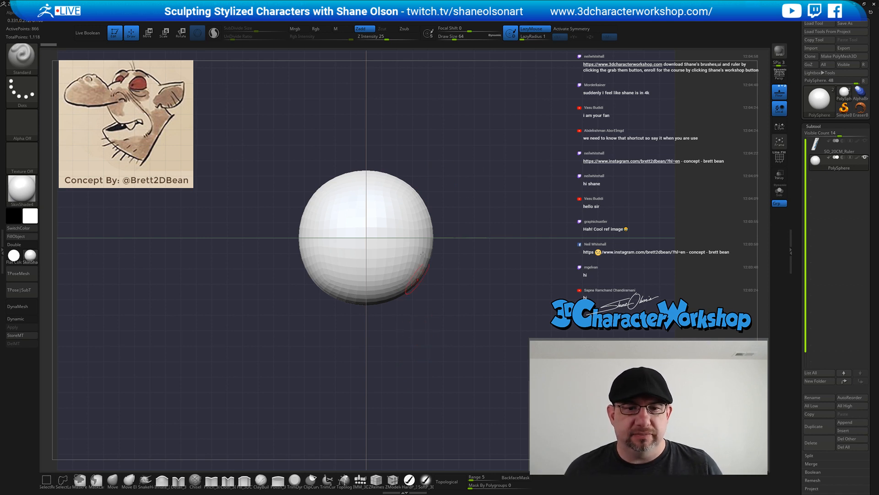
{"action": "key", "text": "ctrl+d"}
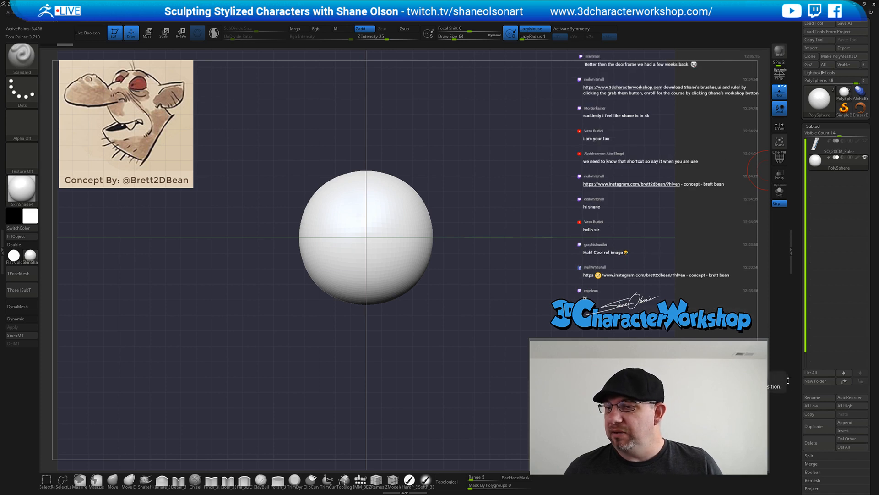
{"action": "scroll", "coordinate": [796, 348], "scroll_direction": "down", "scroll_amount": 5}
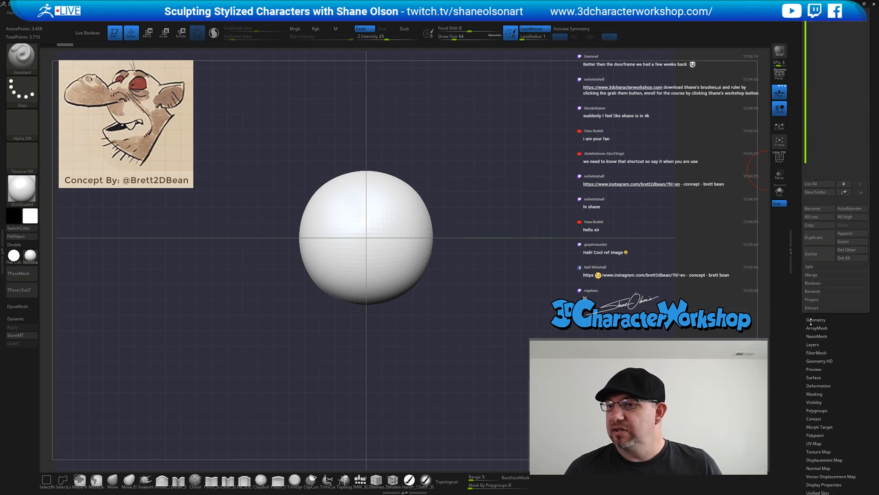
{"action": "left_click", "coordinate": [811, 321]}
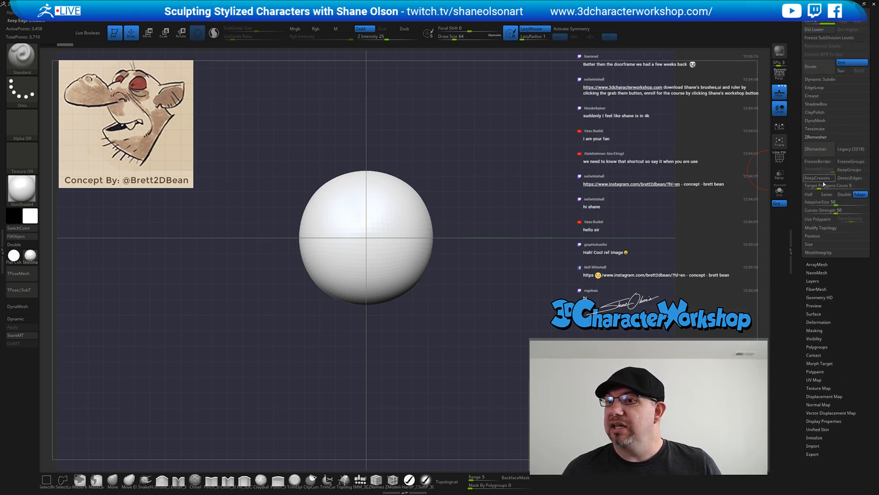
{"action": "scroll", "coordinate": [797, 88], "scroll_direction": "up", "scroll_amount": 1}
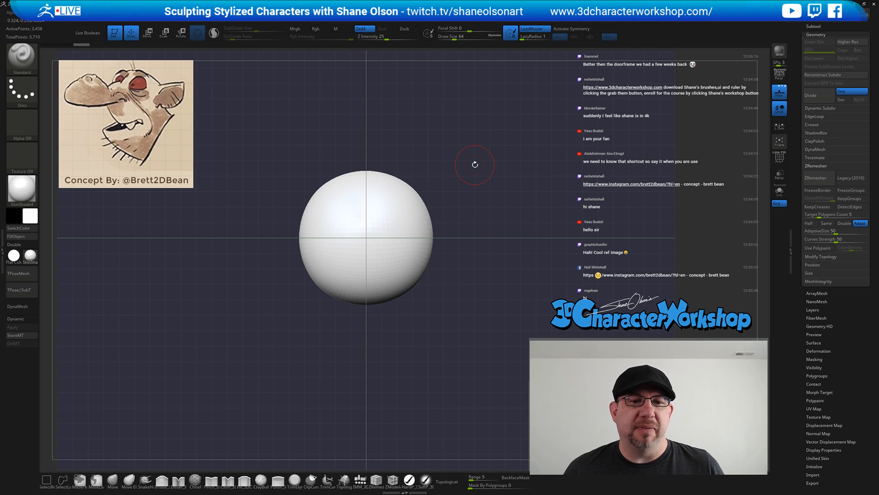
Select the SnakeHook brush and hide the floor grid
{"action": "left_click_drag", "start_coordinate": [516, 173], "coordinate": [521, 172], "text": "alt"}
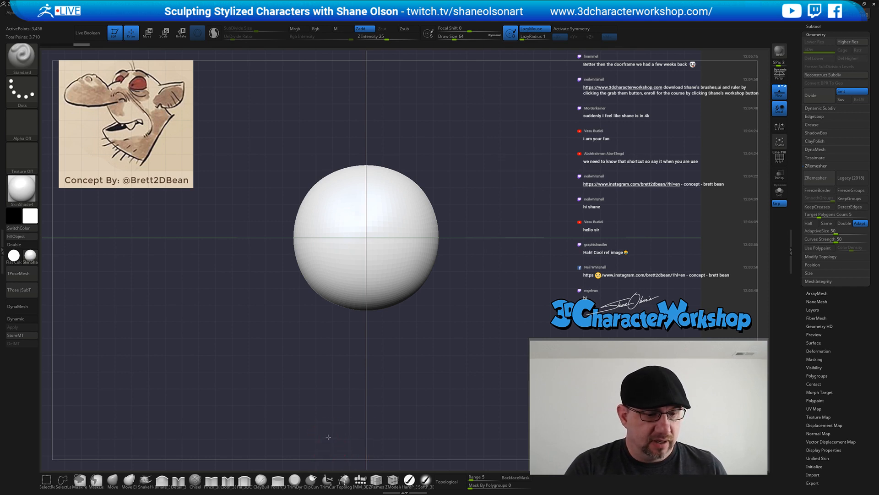
{"action": "left_click_drag", "start_coordinate": [333, 464], "coordinate": [300, 410], "text": "alt"}
{"action": "left_click", "coordinate": [145, 480]}
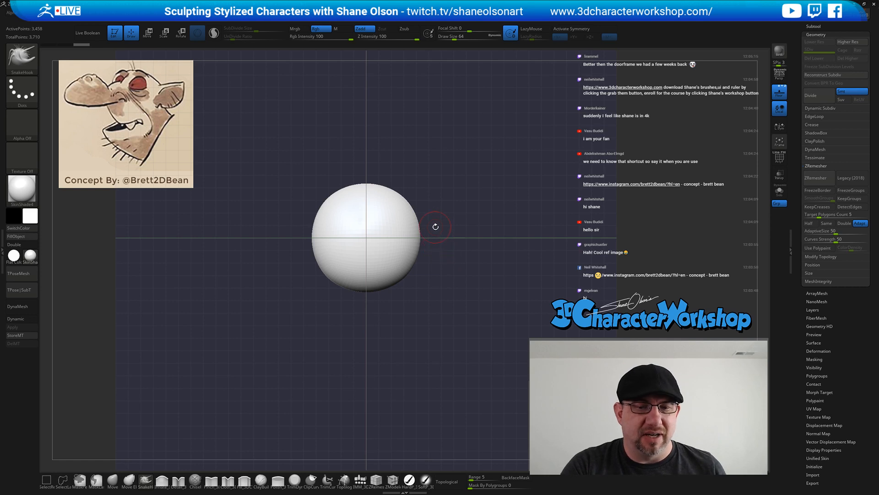
{"action": "left_click_drag", "start_coordinate": [437, 229], "coordinate": [473, 245]}
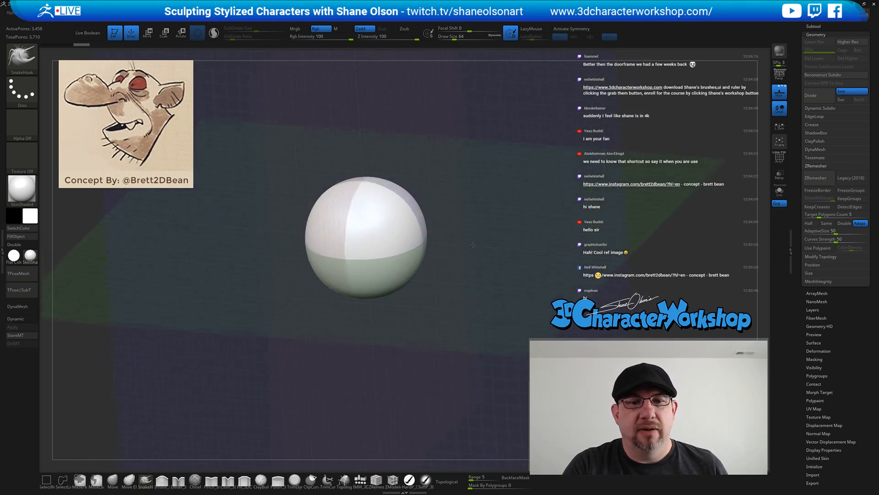
{"action": "left_click", "coordinate": [779, 92]}
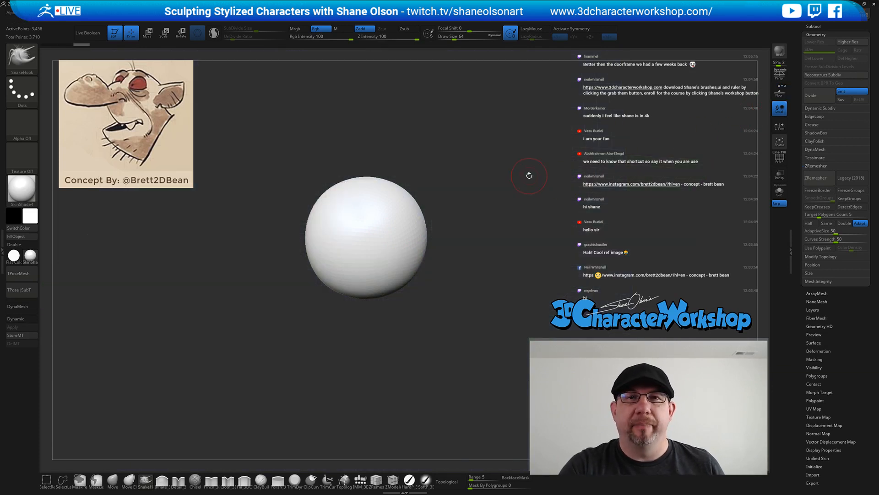
{"action": "left_click_drag", "start_coordinate": [529, 174], "coordinate": [454, 209], "text": "alt"}
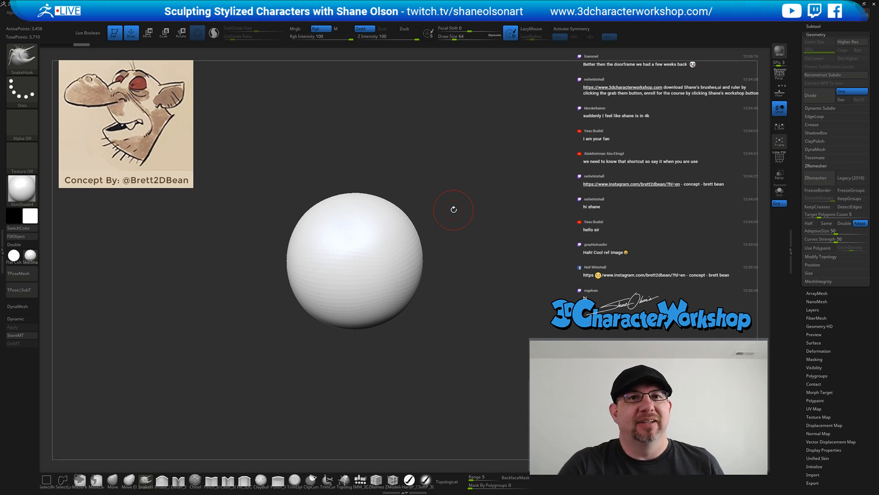
{"action": "left_click_drag", "start_coordinate": [453, 217], "coordinate": [468, 216], "text": "alt"}
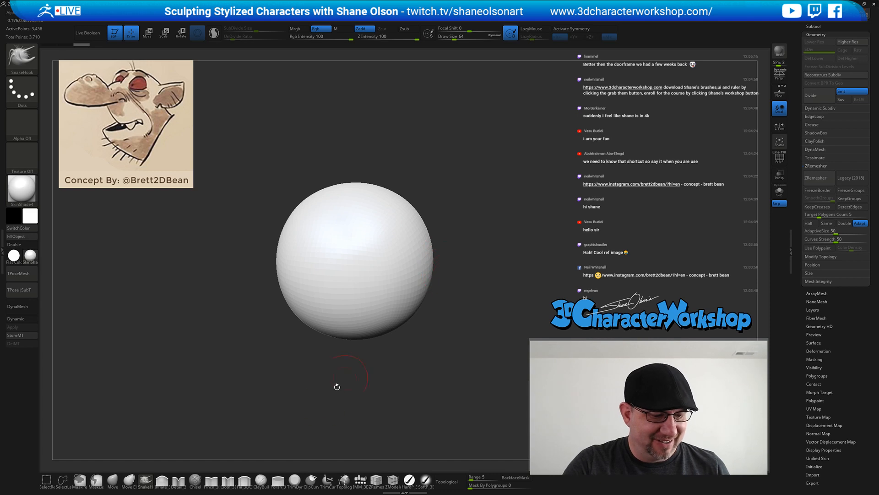
Turn on Sculptris Pro and display the sphere's polyframe wireframe
{"action": "left_click", "coordinate": [213, 33]}
{"action": "key", "text": "shift+f"}
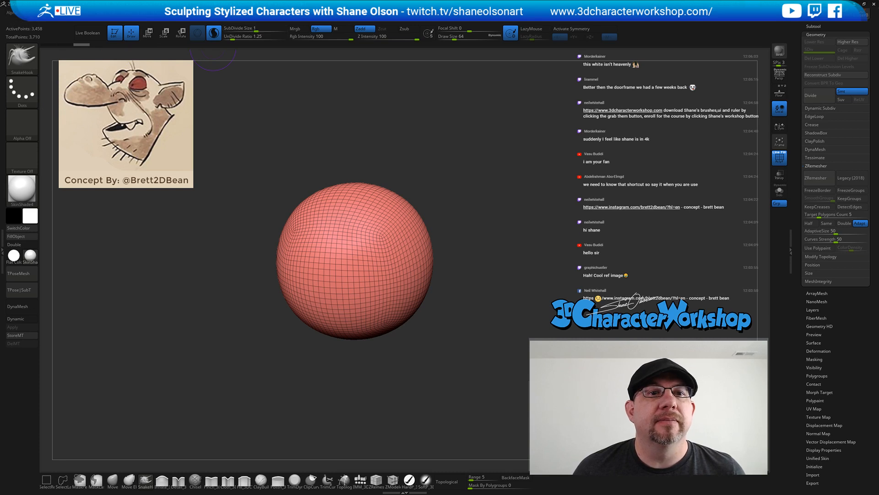
{"action": "left_click", "coordinate": [249, 20]}
{"action": "left_click", "coordinate": [265, 38]}
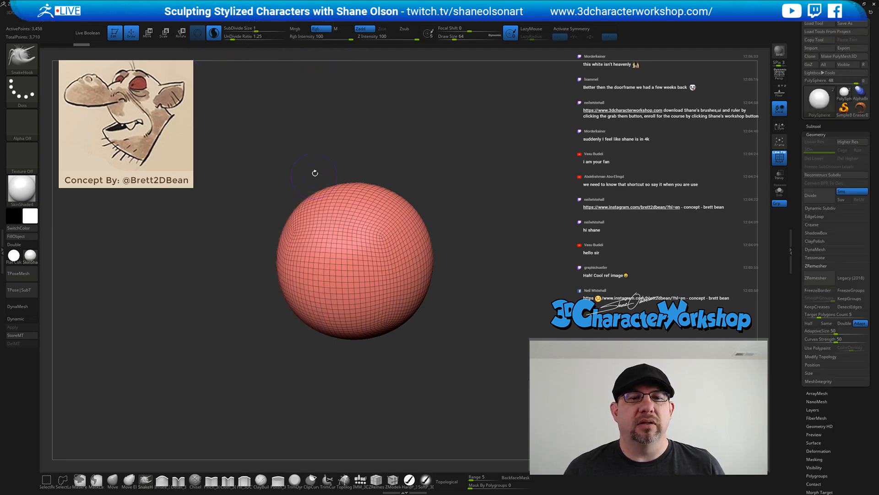
{"action": "key", "text": "grave"}
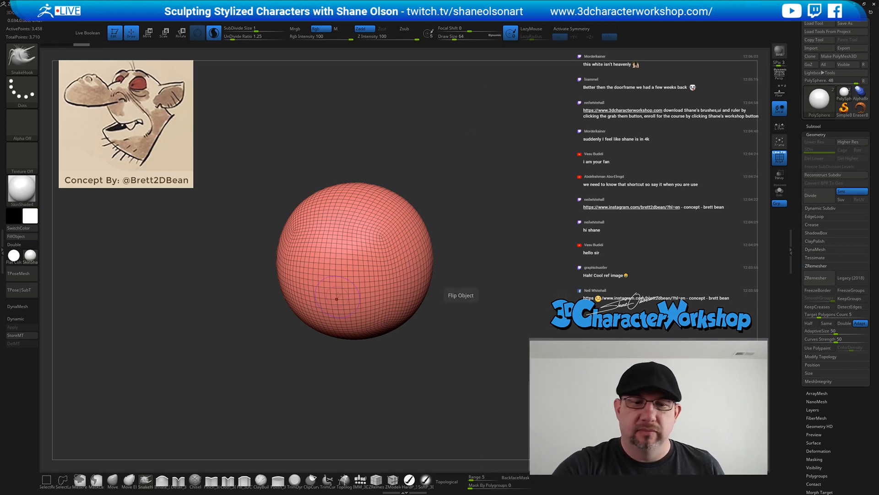
Activate X symmetry for sculpting, undoing the test strokes made on the sphere
{"action": "mouse_move", "coordinate": [348, 255]}
{"action": "left_mouse_down", "text": "shift"}
{"action": "mouse_move", "coordinate": [348, 275]}
{"action": "mouse_move", "coordinate": [380, 223]}
{"action": "left_mouse_up", "text": "shift"}
{"action": "key", "text": "ctrl+z"}
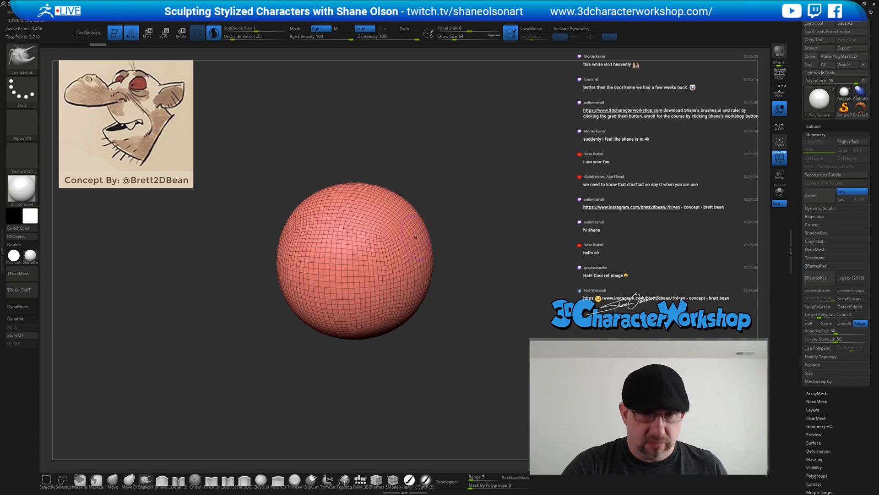
{"action": "key", "text": "x"}
{"action": "left_click_drag", "start_coordinate": [348, 252], "coordinate": [353, 240], "text": "shift"}
{"action": "key", "text": "ctrl+z"}
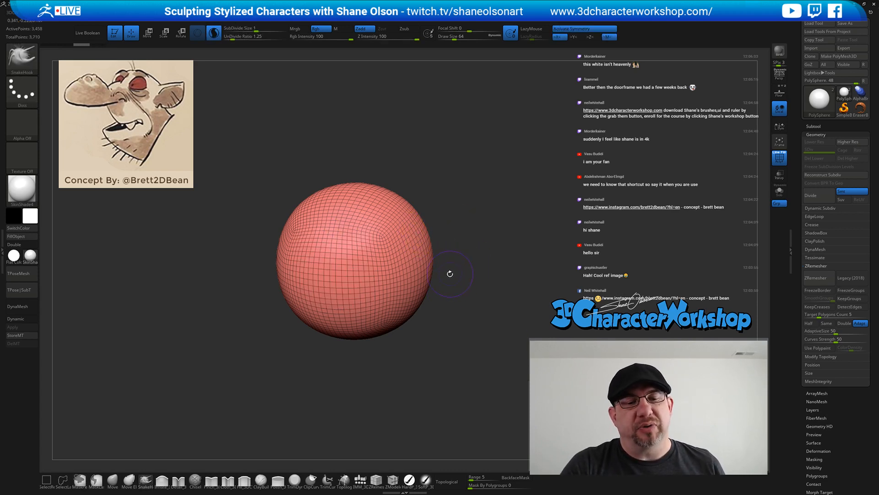
Smooth across the front of the sphere with Sculptris Pro active to tessellate that area more densely
{"action": "left_click_drag", "start_coordinate": [448, 275], "coordinate": [451, 272]}
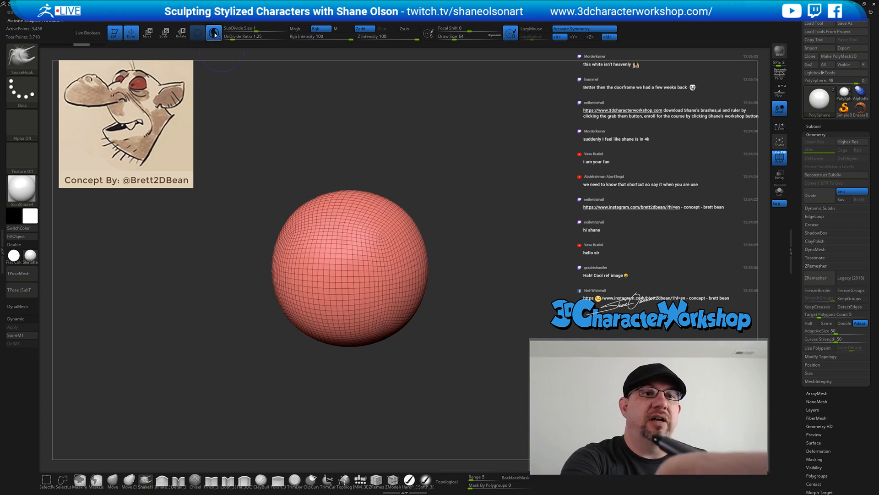
{"action": "key", "text": "shift"}
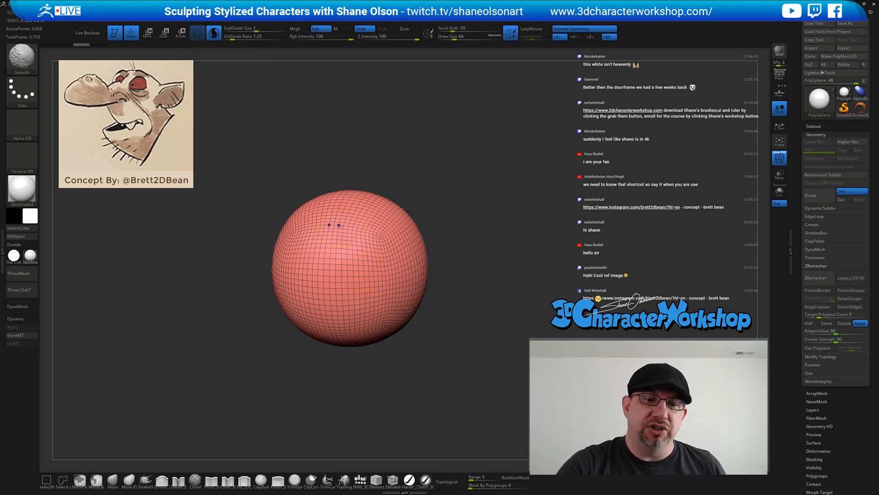
{"action": "mouse_move", "coordinate": [339, 225]}
{"action": "left_mouse_down", "text": "shift"}
{"action": "mouse_move", "coordinate": [360, 293]}
{"action": "mouse_move", "coordinate": [397, 256]}
{"action": "mouse_move", "coordinate": [423, 303]}
{"action": "left_mouse_up", "text": "shift"}
{"action": "mouse_move", "coordinate": [483, 337]}
{"action": "left_mouse_down"}
{"action": "mouse_move", "coordinate": [498, 356]}
{"action": "mouse_move", "coordinate": [459, 357]}
{"action": "left_mouse_up"}
{"action": "key", "text": "f"}
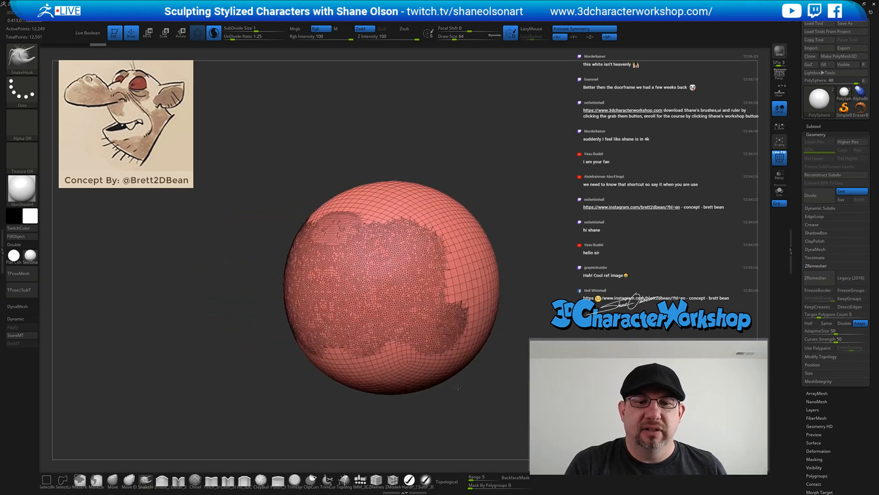
{"action": "mouse_move", "coordinate": [457, 387]}
{"action": "left_mouse_down"}
{"action": "mouse_move", "coordinate": [458, 396]}
{"action": "mouse_move", "coordinate": [466, 264]}
{"action": "mouse_move", "coordinate": [505, 241]}
{"action": "left_mouse_up"}
{"action": "right_click", "coordinate": [484, 259]}
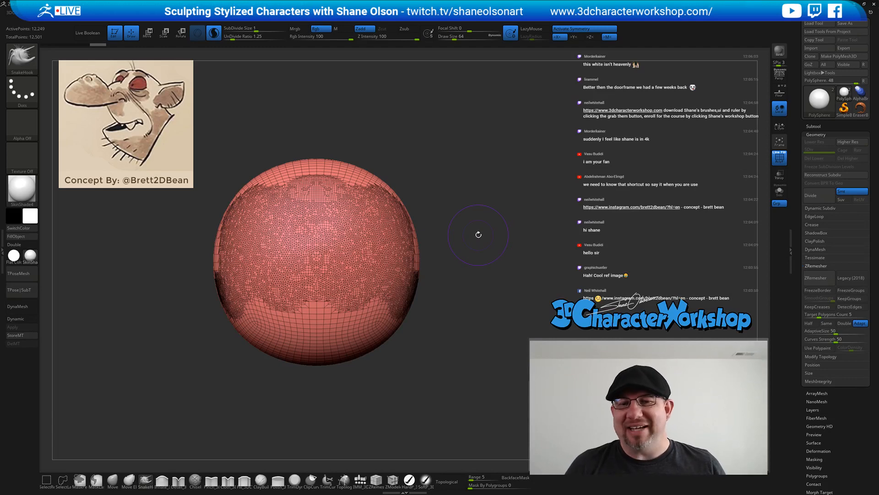
{"action": "left_click_drag", "start_coordinate": [450, 232], "coordinate": [448, 241], "text": "alt"}
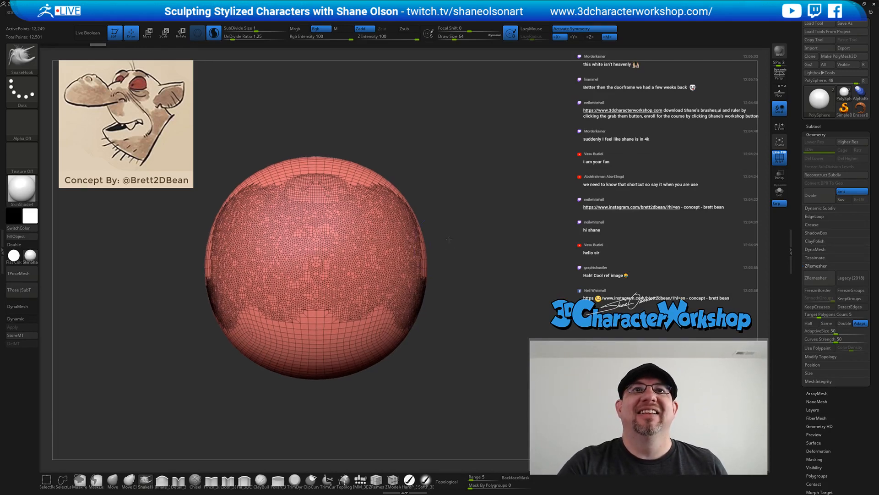
Turn off Rgb color painting for the SnakeHook brush
{"action": "right_click_drag", "start_coordinate": [389, 228], "coordinate": [393, 273], "text": "ctrl"}
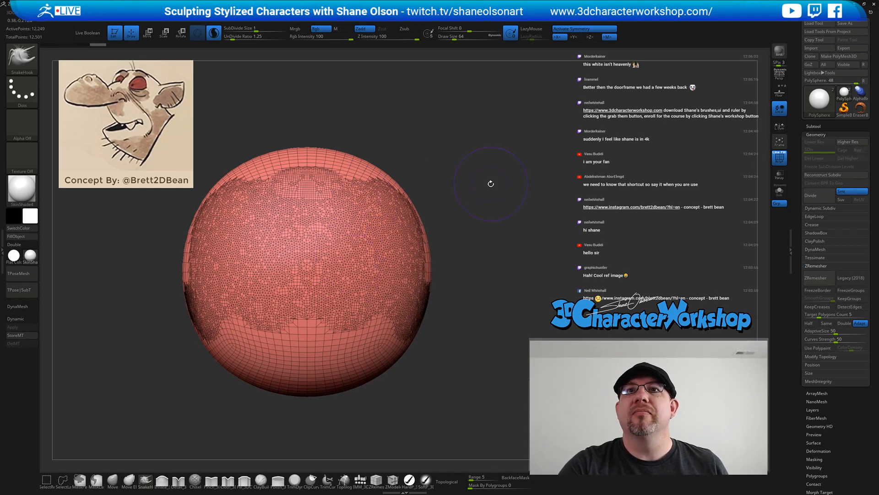
{"action": "mouse_move", "coordinate": [481, 192]}
{"action": "left_mouse_down", "text": "alt"}
{"action": "mouse_move", "coordinate": [492, 184]}
{"action": "mouse_move", "coordinate": [322, 400]}
{"action": "left_mouse_up", "text": "alt"}
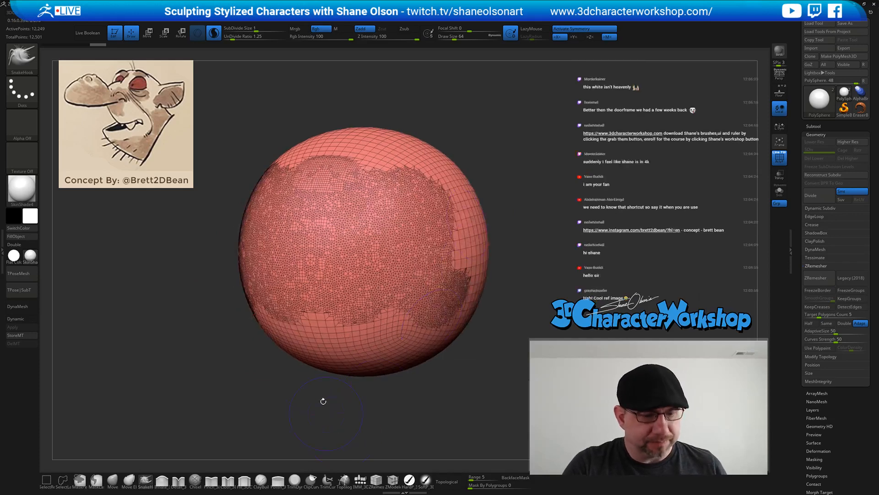
{"action": "right_click_drag", "start_coordinate": [402, 239], "coordinate": [335, 300], "text": "ctrl"}
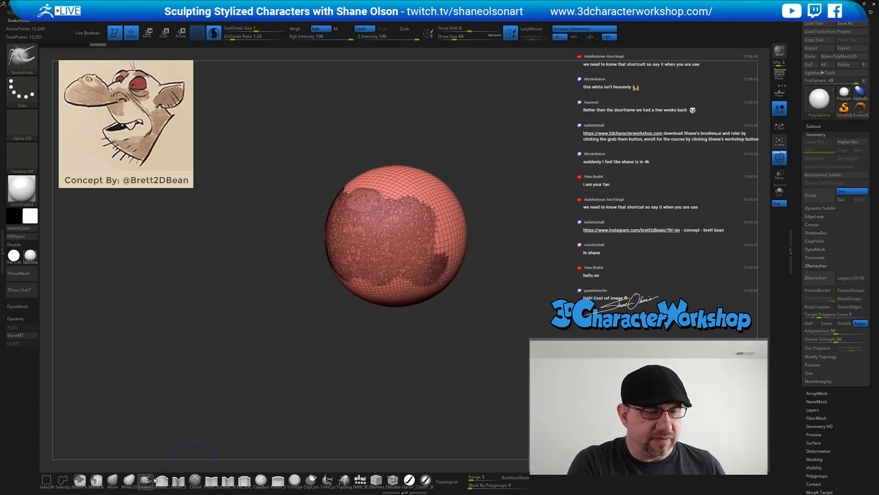
{"action": "left_click", "coordinate": [321, 29]}
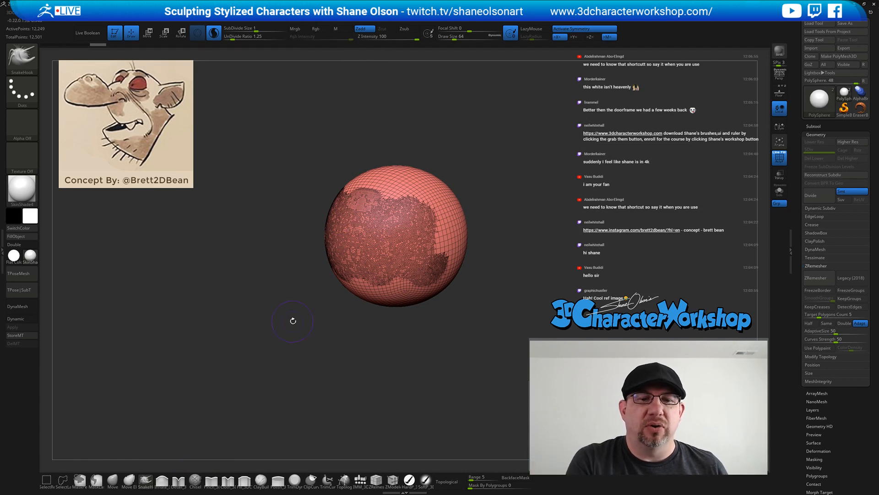
Set the brush draw size to 97, undoing a test SnakeHook pull on the front of the sphere
{"action": "key", "text": "s"}
{"action": "left_click_drag", "start_coordinate": [292, 320], "coordinate": [295, 320]}
{"action": "left_click_drag", "start_coordinate": [352, 239], "coordinate": [320, 255]}
{"action": "key", "text": "ctrl+z"}
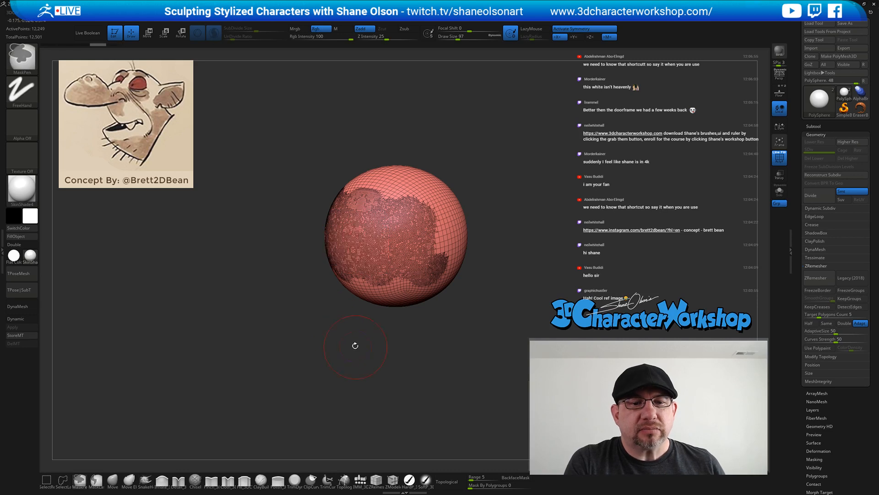
{"action": "right_click_drag", "start_coordinate": [353, 347], "coordinate": [364, 252]}
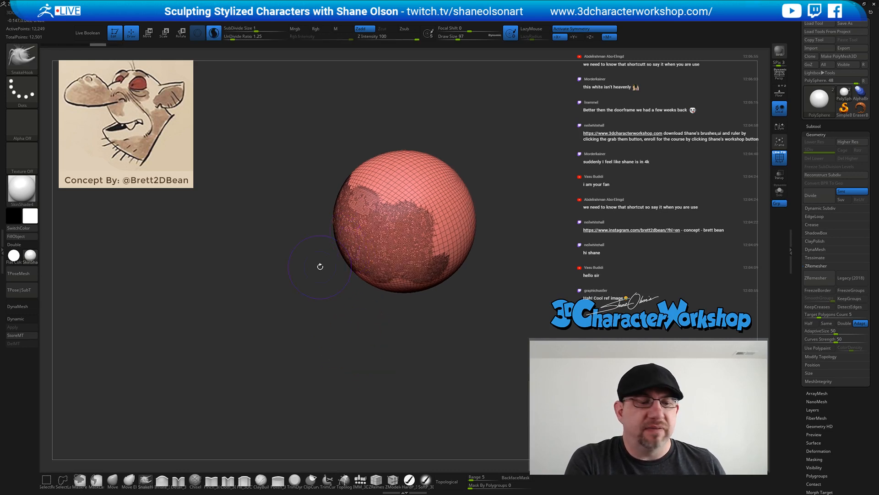
Try pulling the sphere's lower front downward with the Move brush, and undo the stroke
{"action": "left_click", "coordinate": [113, 480]}
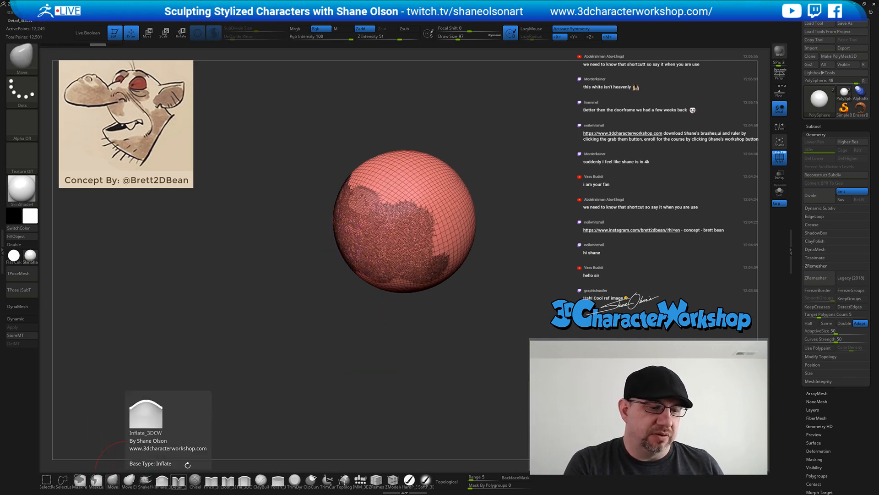
{"action": "mouse_move", "coordinate": [352, 250]}
{"action": "left_mouse_down"}
{"action": "mouse_move", "coordinate": [317, 269]}
{"action": "mouse_move", "coordinate": [349, 281]}
{"action": "left_mouse_up"}
{"action": "key", "text": "ctrl+z"}
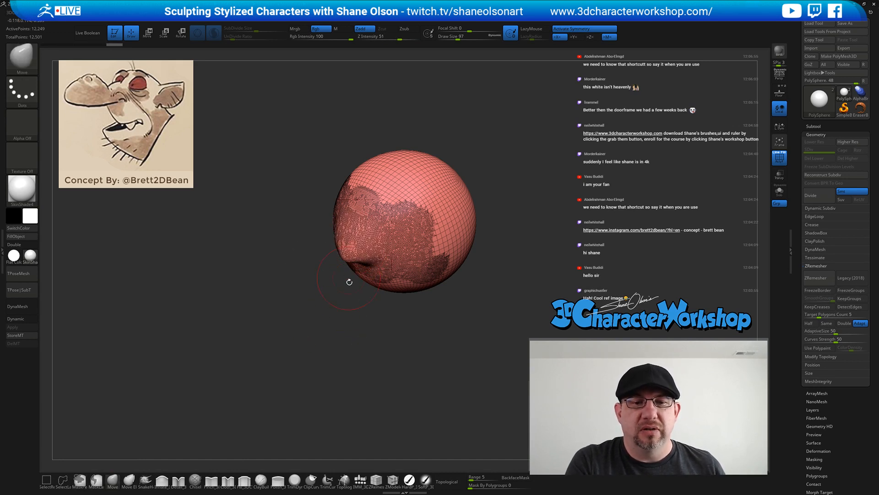
{"action": "key", "text": "ctrl+z"}
Try pulling a snout-like form out of the sphere's front with SnakeHook, and undo back to the plain sphere
{"action": "left_click", "coordinate": [146, 479]}
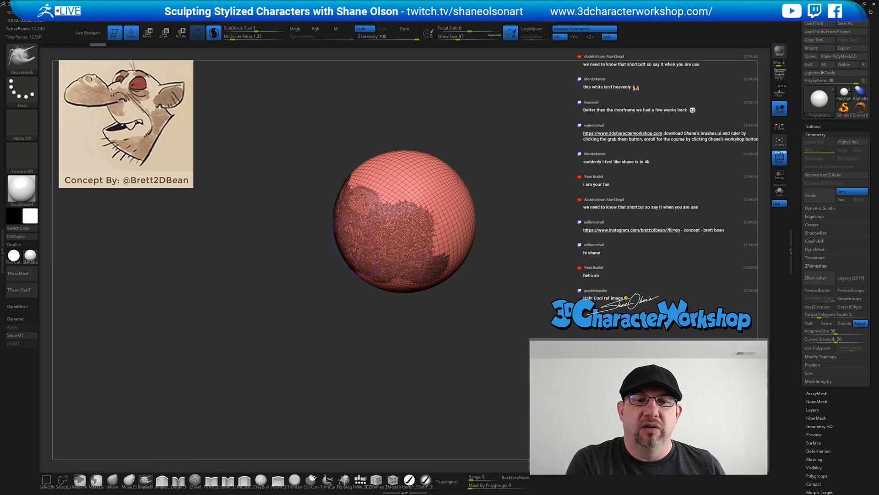
{"action": "left_click_drag", "start_coordinate": [352, 247], "coordinate": [346, 255]}
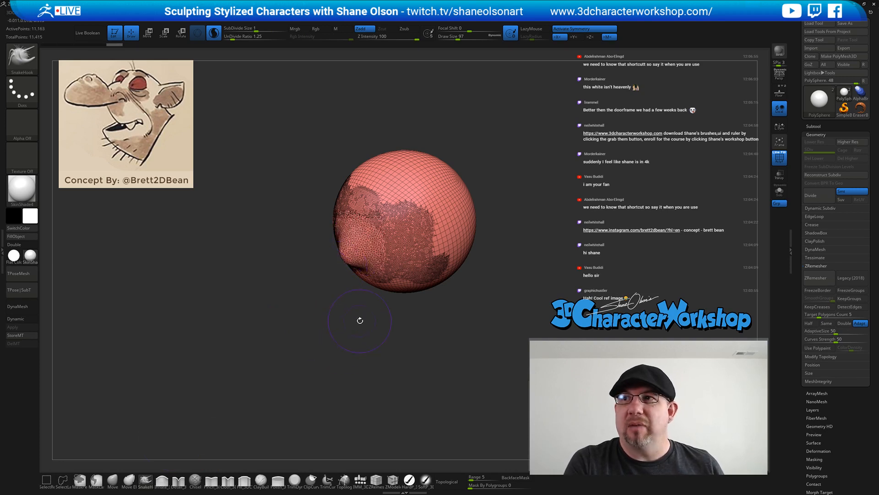
{"action": "left_click_drag", "start_coordinate": [357, 322], "coordinate": [356, 342]}
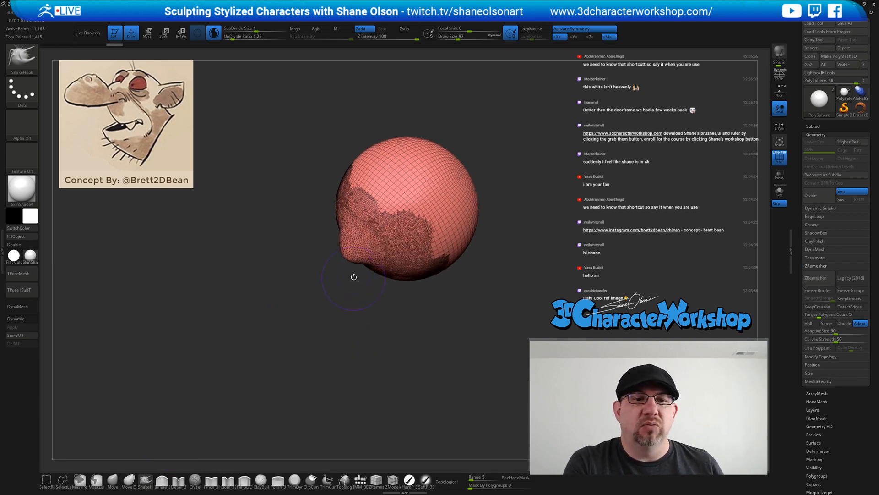
{"action": "mouse_move", "coordinate": [352, 260]}
{"action": "left_mouse_down"}
{"action": "mouse_move", "coordinate": [306, 277]}
{"action": "mouse_move", "coordinate": [330, 284]}
{"action": "mouse_move", "coordinate": [312, 293]}
{"action": "left_mouse_up"}
{"action": "left_click_drag", "start_coordinate": [385, 363], "coordinate": [380, 332]}
{"action": "mouse_move", "coordinate": [385, 379]}
{"action": "left_mouse_down"}
{"action": "mouse_move", "coordinate": [384, 386]}
{"action": "mouse_move", "coordinate": [400, 386]}
{"action": "mouse_move", "coordinate": [386, 384]}
{"action": "mouse_move", "coordinate": [388, 373]}
{"action": "mouse_move", "coordinate": [428, 379]}
{"action": "mouse_move", "coordinate": [439, 371]}
{"action": "mouse_move", "coordinate": [403, 359]}
{"action": "mouse_move", "coordinate": [442, 353]}
{"action": "left_mouse_up"}
{"action": "key", "text": "ctrl+z"}
{"action": "key", "text": "ctrl+z"}
{"action": "key", "text": "ctrl+z"}
{"action": "key", "text": "ctrl+z"}
{"action": "key", "text": "ctrl+z"}
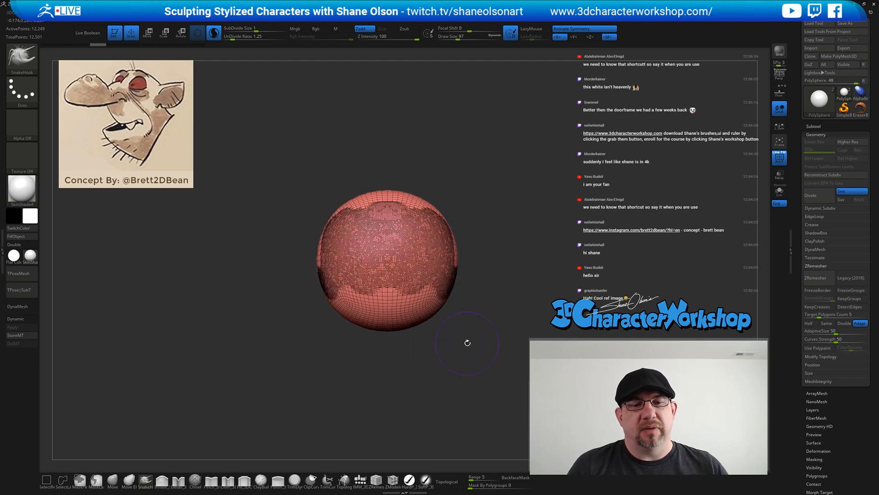
{"action": "left_click_drag", "start_coordinate": [458, 360], "coordinate": [434, 341]}
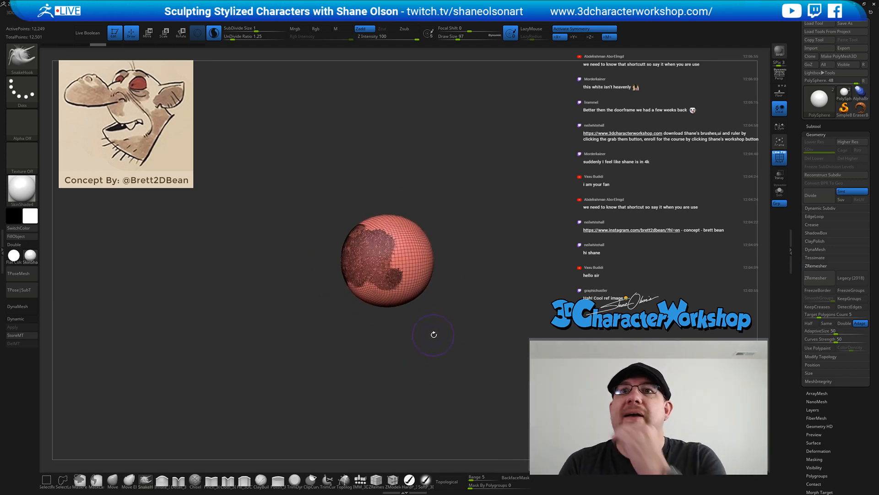
{"action": "left_click_drag", "start_coordinate": [446, 322], "coordinate": [417, 323], "text": "alt"}
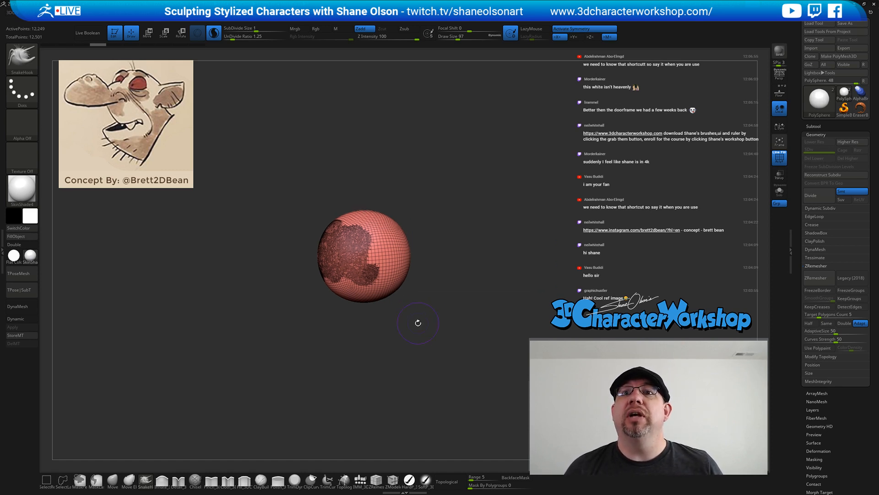
{"action": "left_click_drag", "start_coordinate": [438, 317], "coordinate": [466, 244]}
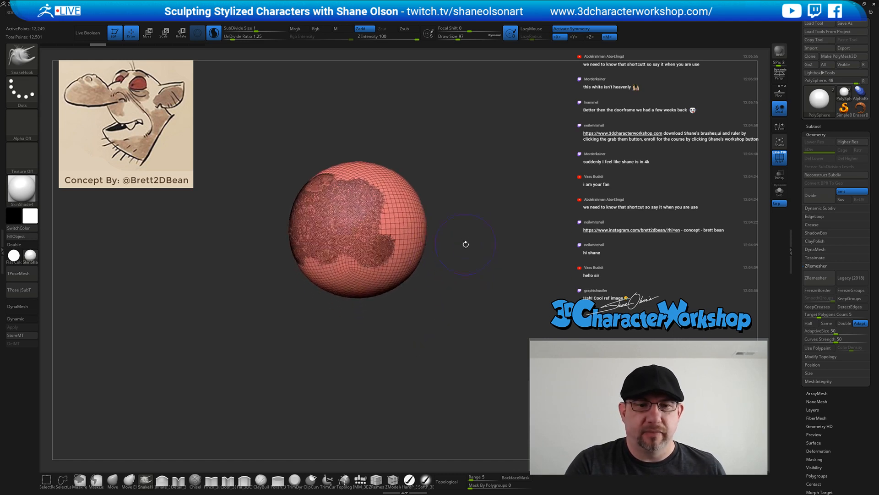
{"action": "key", "text": "3"}
{"action": "key", "text": "3"}
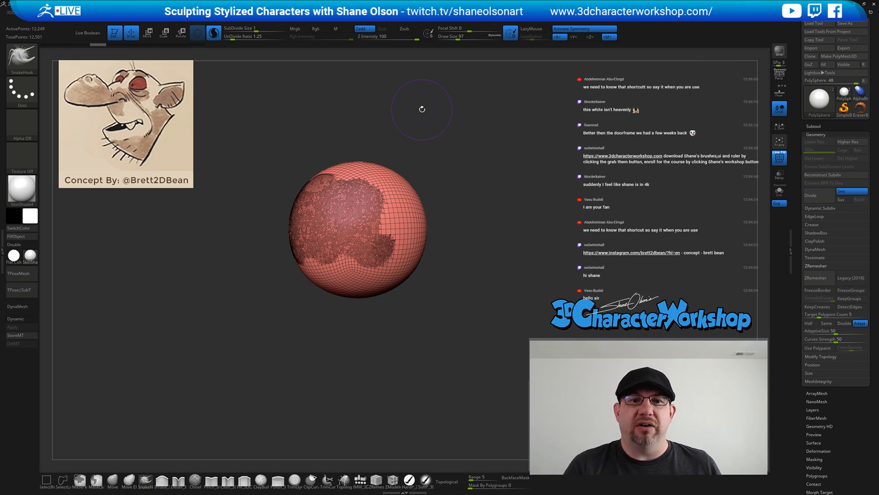
{"action": "left_click_drag", "start_coordinate": [452, 140], "coordinate": [433, 125], "text": "alt"}
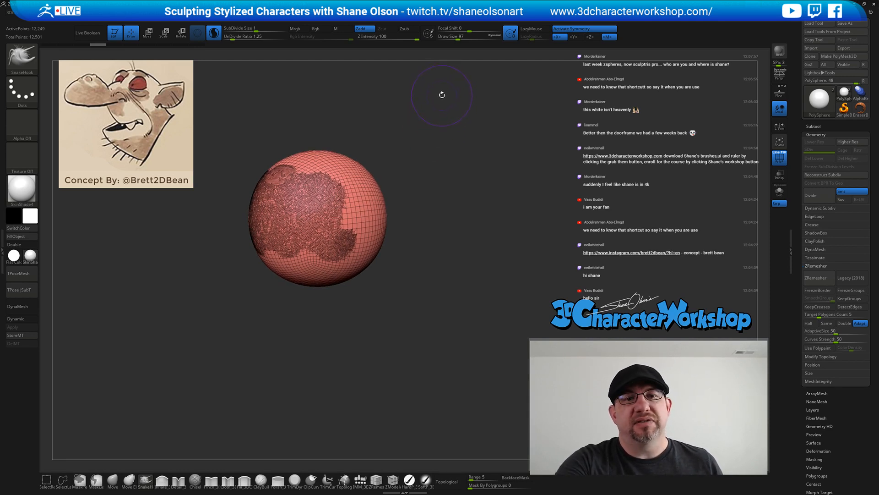
{"action": "key", "text": "1"}
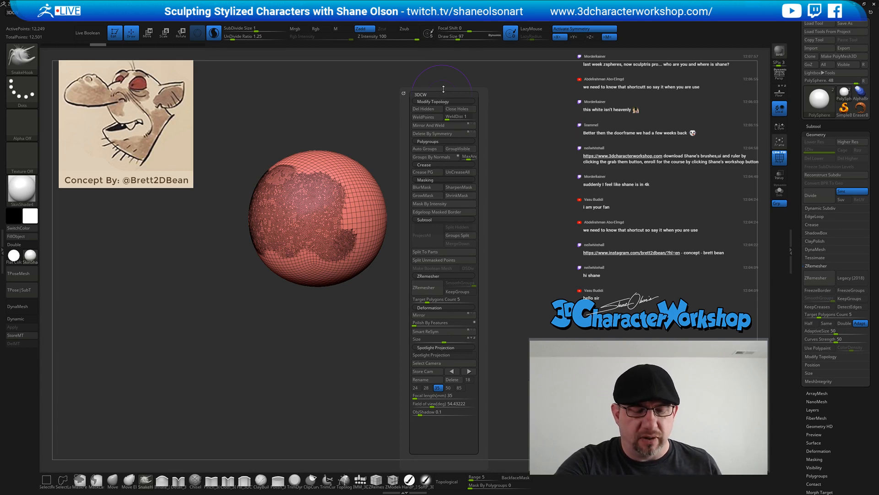
{"action": "key", "text": "1"}
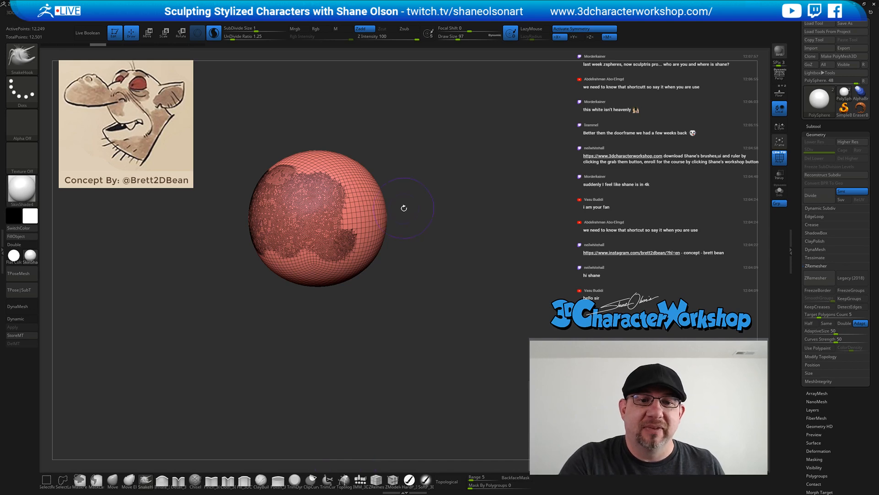
Smooth the sides and top of the sphere with Sculptris Pro active to even out the tessellation
{"action": "mouse_move", "coordinate": [404, 208]}
{"action": "left_mouse_down"}
{"action": "mouse_move", "coordinate": [352, 204]}
{"action": "mouse_move", "coordinate": [356, 195]}
{"action": "mouse_move", "coordinate": [324, 227]}
{"action": "left_mouse_up"}
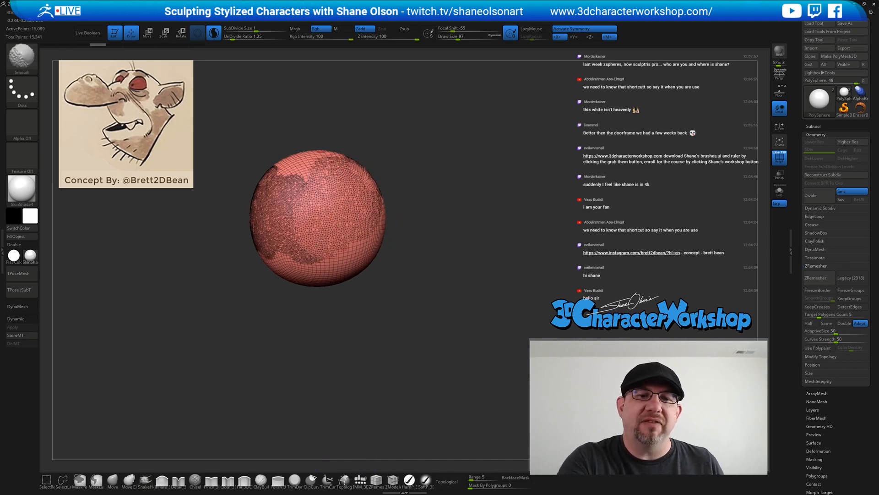
{"action": "mouse_move", "coordinate": [408, 261]}
{"action": "left_mouse_down"}
{"action": "mouse_move", "coordinate": [426, 263]}
{"action": "mouse_move", "coordinate": [422, 270]}
{"action": "mouse_move", "coordinate": [431, 245]}
{"action": "mouse_move", "coordinate": [419, 255]}
{"action": "left_mouse_up"}
{"action": "mouse_move", "coordinate": [345, 158]}
{"action": "left_mouse_down", "text": "shift"}
{"action": "mouse_move", "coordinate": [342, 216]}
{"action": "mouse_move", "coordinate": [352, 245]}
{"action": "left_mouse_up", "text": "shift"}
{"action": "mouse_move", "coordinate": [297, 143]}
{"action": "left_mouse_down", "text": "shift"}
{"action": "mouse_move", "coordinate": [293, 215]}
{"action": "mouse_move", "coordinate": [320, 241]}
{"action": "left_mouse_up", "text": "shift"}
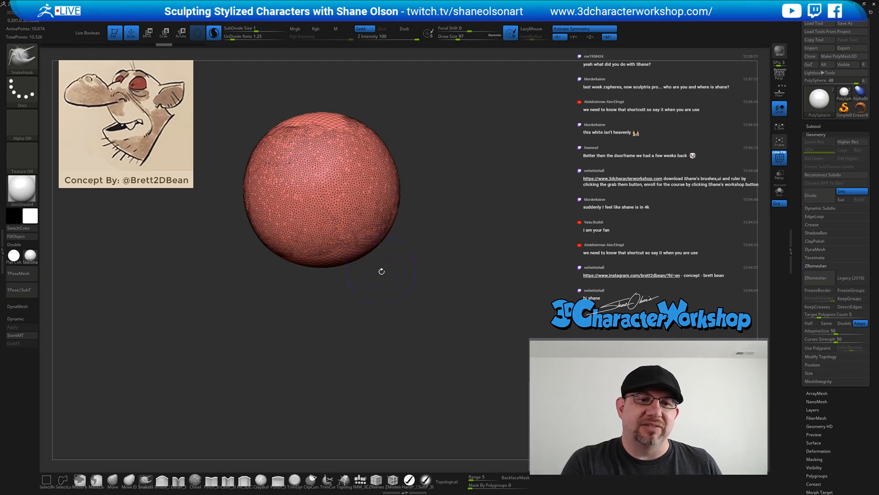
{"action": "left_click_drag", "start_coordinate": [389, 274], "coordinate": [388, 296]}
{"action": "mouse_move", "coordinate": [313, 96]}
{"action": "left_mouse_down", "text": "shift"}
{"action": "mouse_move", "coordinate": [312, 117]}
{"action": "mouse_move", "coordinate": [346, 119]}
{"action": "left_mouse_up", "text": "shift"}
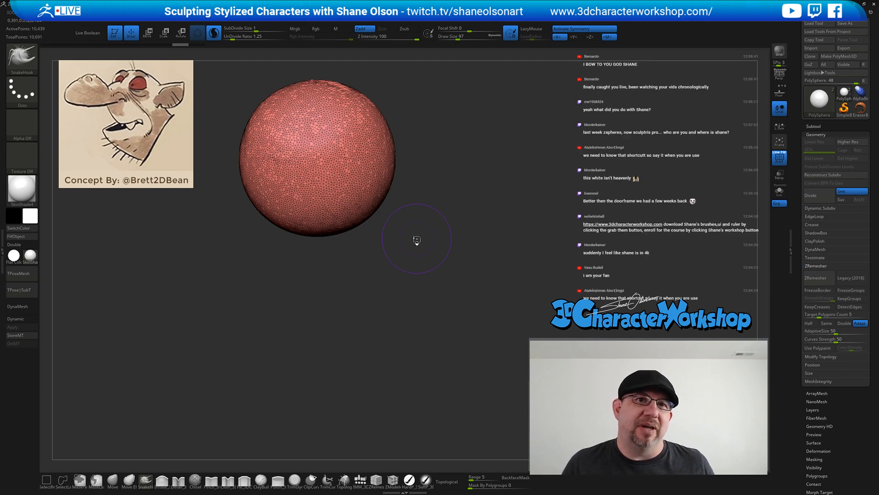
{"action": "left_click_drag", "start_coordinate": [383, 331], "coordinate": [378, 325]}
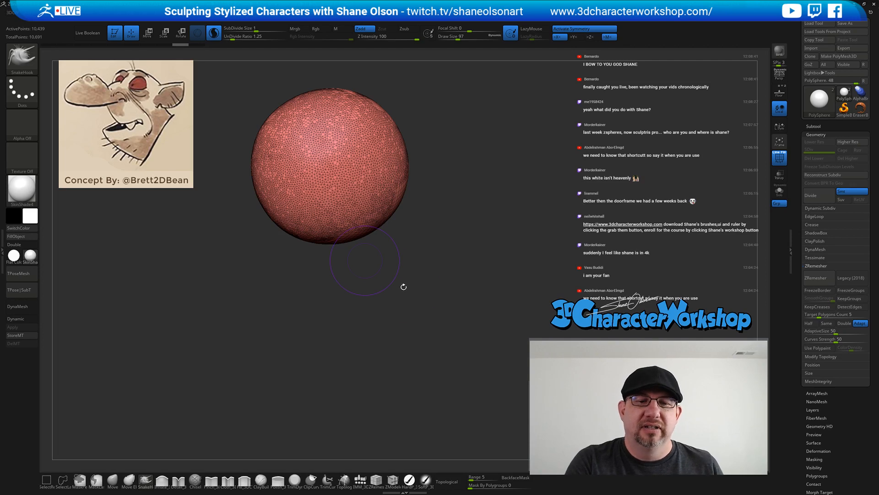
Set the SnakeHook draw size to 217 and pull the sphere's lower back side down to form the jaw mass
{"action": "mouse_move", "coordinate": [404, 287]}
{"action": "left_mouse_down", "text": "alt"}
{"action": "mouse_move", "coordinate": [403, 330]}
{"action": "mouse_move", "coordinate": [384, 279]}
{"action": "left_mouse_up", "text": "alt"}
{"action": "key", "text": "s"}
{"action": "mouse_move", "coordinate": [365, 241]}
{"action": "left_mouse_down"}
{"action": "mouse_move", "coordinate": [371, 269]}
{"action": "mouse_move", "coordinate": [348, 256]}
{"action": "mouse_move", "coordinate": [408, 240]}
{"action": "mouse_move", "coordinate": [424, 260]}
{"action": "mouse_move", "coordinate": [405, 260]}
{"action": "mouse_move", "coordinate": [497, 297]}
{"action": "left_mouse_up"}
{"action": "left_click_drag", "start_coordinate": [437, 256], "coordinate": [448, 271]}
{"action": "left_click_drag", "start_coordinate": [435, 340], "coordinate": [408, 367], "text": "alt"}
{"action": "mouse_move", "coordinate": [485, 300]}
{"action": "left_mouse_down"}
{"action": "mouse_move", "coordinate": [515, 306]}
{"action": "mouse_move", "coordinate": [478, 291]}
{"action": "left_mouse_up"}
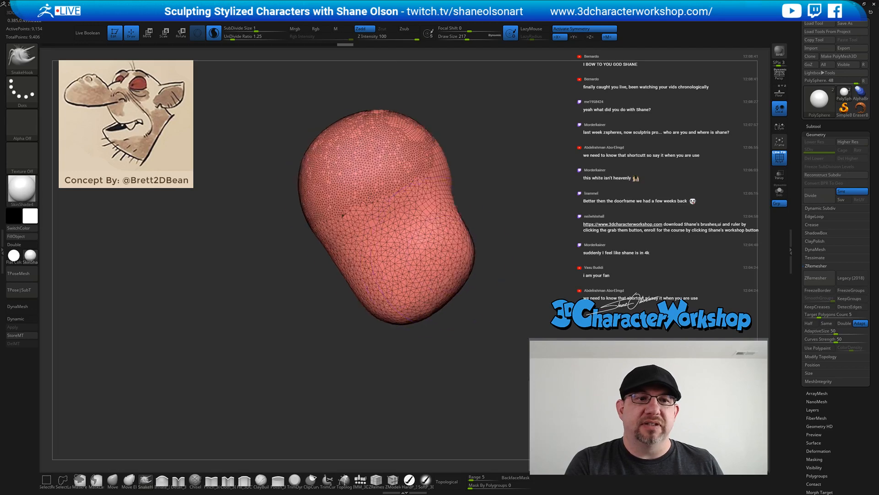
Pull the rear corner of the jaw outward and extend the chin down and forward with SnakeHook
{"action": "left_click_drag", "start_coordinate": [448, 257], "coordinate": [473, 252]}
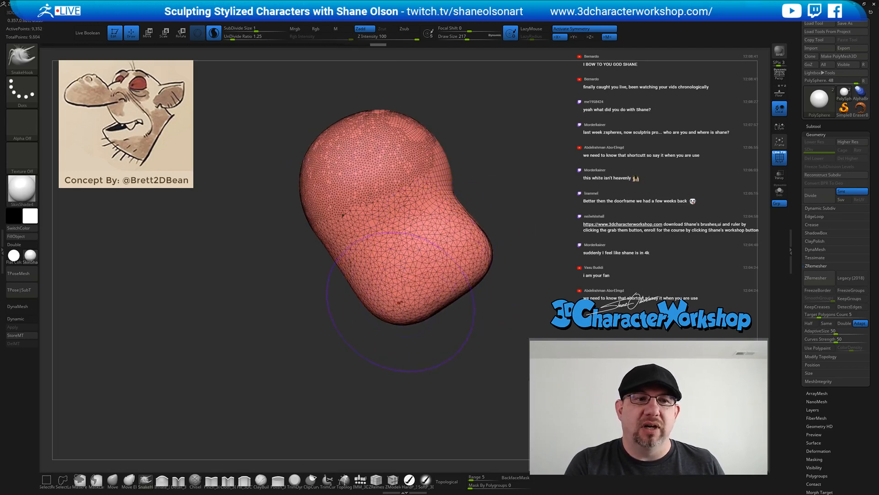
{"action": "left_click_drag", "start_coordinate": [423, 294], "coordinate": [371, 343]}
{"action": "mouse_move", "coordinate": [371, 343]}
{"action": "right_mouse_down"}
{"action": "mouse_move", "coordinate": [380, 329]}
{"action": "mouse_move", "coordinate": [323, 326]}
{"action": "mouse_move", "coordinate": [341, 366]}
{"action": "right_mouse_up"}
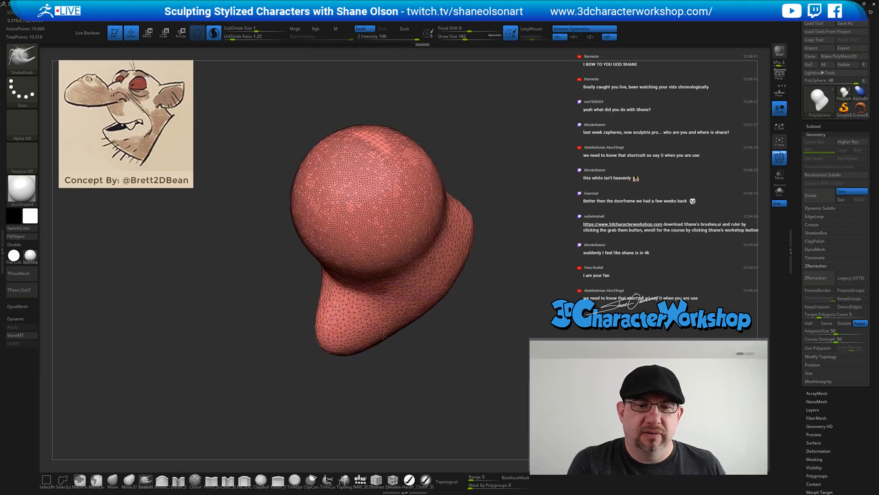
{"action": "mouse_move", "coordinate": [378, 335]}
{"action": "left_mouse_down"}
{"action": "mouse_move", "coordinate": [394, 348]}
{"action": "mouse_move", "coordinate": [390, 359]}
{"action": "left_mouse_up"}
{"action": "right_click_drag", "start_coordinate": [449, 378], "coordinate": [432, 333]}
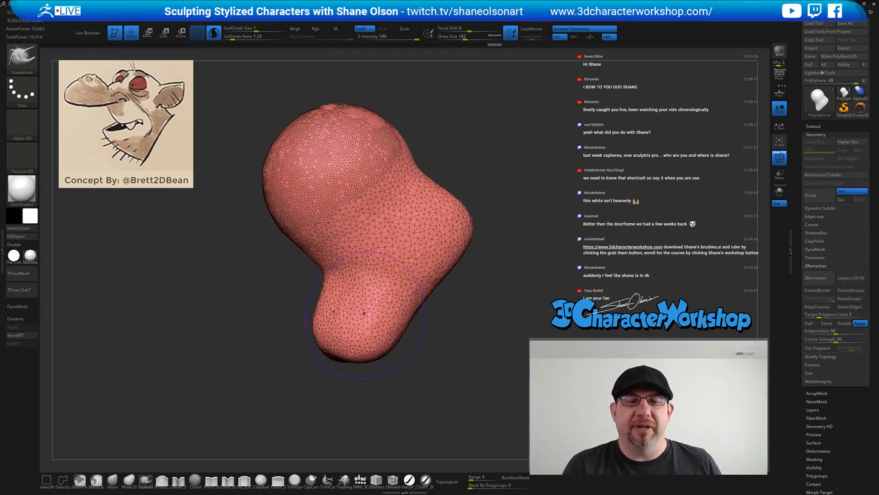
{"action": "right_click_drag", "start_coordinate": [343, 323], "coordinate": [409, 291]}
{"action": "left_click_drag", "start_coordinate": [410, 292], "coordinate": [417, 292]}
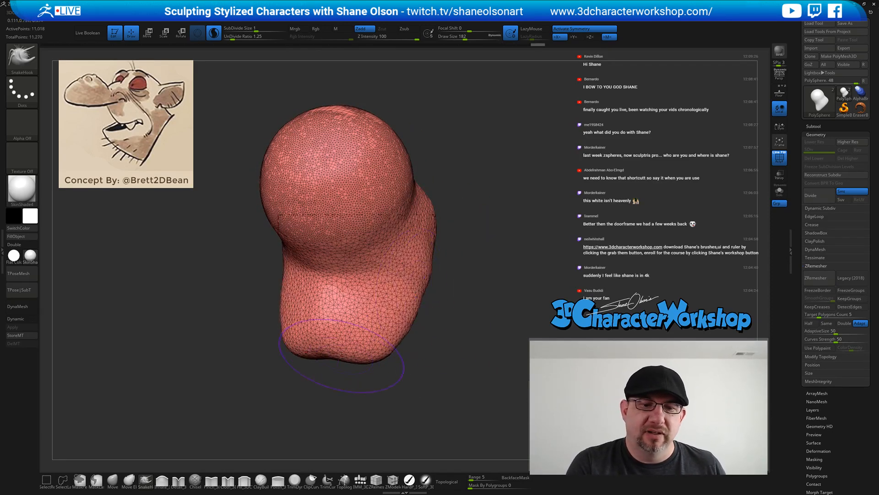
Smooth the chin, the side of the jaw and the transition into the cranium
{"action": "left_click_drag", "start_coordinate": [359, 349], "coordinate": [412, 321], "text": "shift"}
{"action": "right_click_drag", "start_coordinate": [441, 328], "coordinate": [400, 384]}
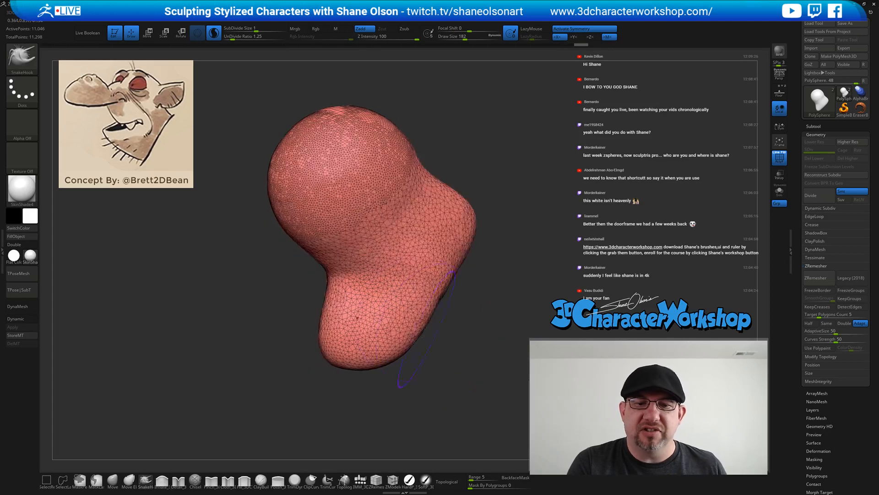
{"action": "mouse_move", "coordinate": [405, 316]}
{"action": "left_mouse_down", "text": "shift"}
{"action": "mouse_move", "coordinate": [430, 278]}
{"action": "mouse_move", "coordinate": [413, 311]}
{"action": "left_mouse_up", "text": "shift"}
{"action": "left_click_drag", "start_coordinate": [383, 182], "coordinate": [374, 190], "text": "shift"}
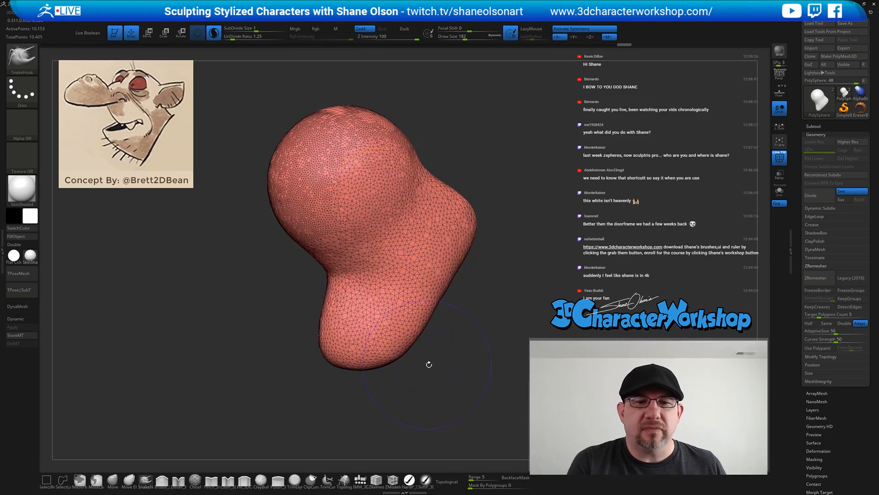
Set the draw size to 62 and mask the mouth area between the cranium and the chin
{"action": "mouse_move", "coordinate": [429, 363]}
{"action": "right_mouse_down"}
{"action": "mouse_move", "coordinate": [463, 348]}
{"action": "mouse_move", "coordinate": [440, 357]}
{"action": "mouse_move", "coordinate": [462, 347]}
{"action": "mouse_move", "coordinate": [447, 366]}
{"action": "mouse_move", "coordinate": [392, 340]}
{"action": "right_mouse_up"}
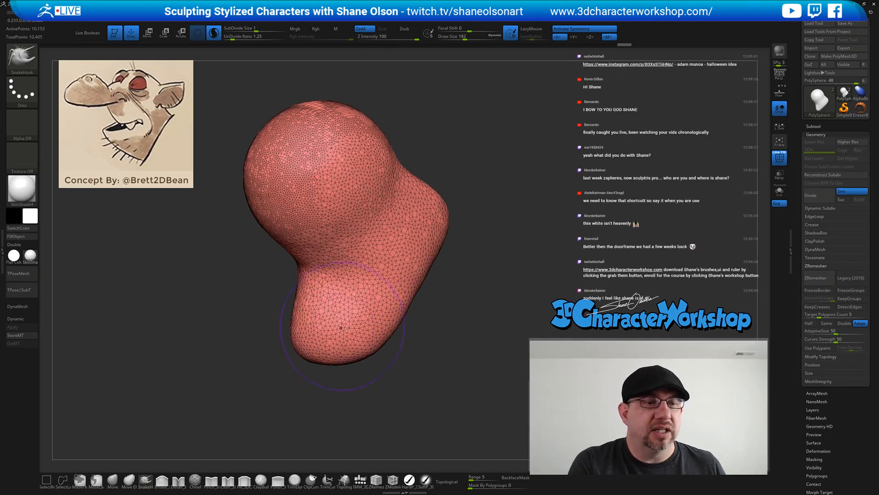
{"action": "right_click_drag", "start_coordinate": [344, 309], "coordinate": [351, 300]}
{"action": "key", "text": "s"}
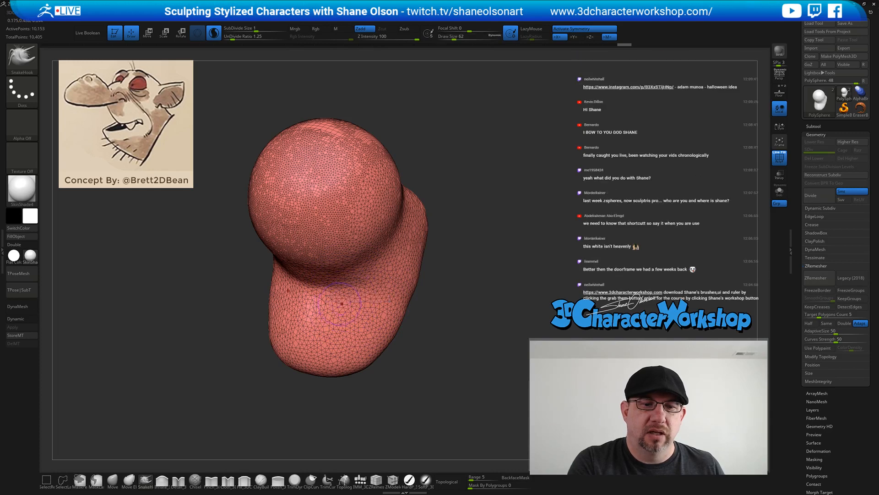
{"action": "left_click_drag", "start_coordinate": [298, 275], "coordinate": [349, 300], "text": "ctrl"}
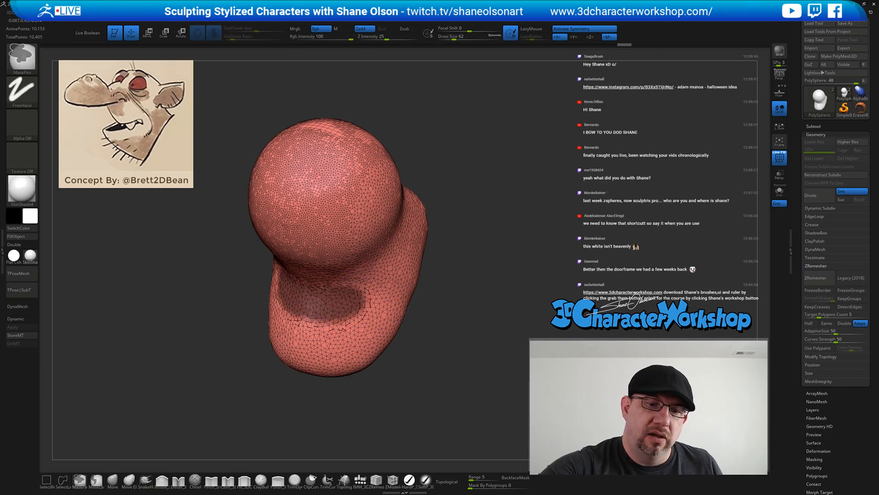
{"action": "mouse_move", "coordinate": [405, 337]}
{"action": "right_mouse_down"}
{"action": "mouse_move", "coordinate": [399, 325]}
{"action": "mouse_move", "coordinate": [347, 354]}
{"action": "right_mouse_up"}
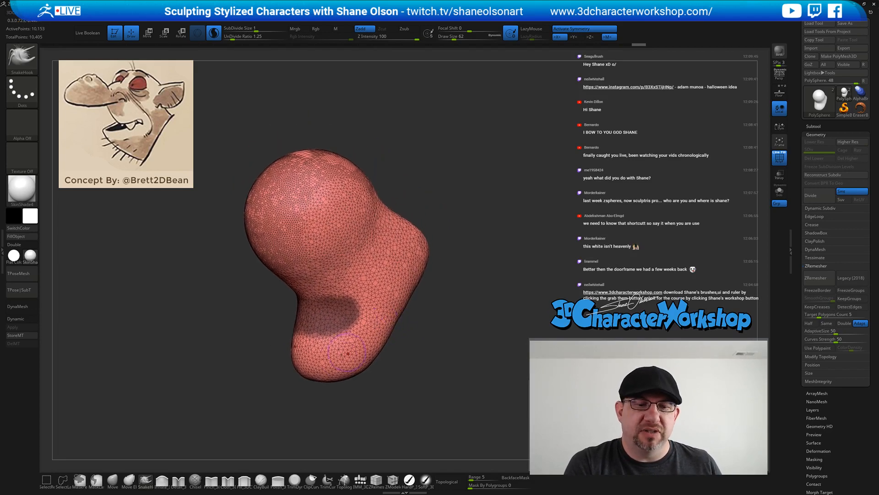
Set the SnakeHook draw size to 163 and pull the chin forward below the mask to form the lower lip
{"action": "key", "text": "s"}
{"action": "left_click_drag", "start_coordinate": [266, 384], "coordinate": [274, 385]}
{"action": "left_click_drag", "start_coordinate": [313, 356], "coordinate": [296, 339]}
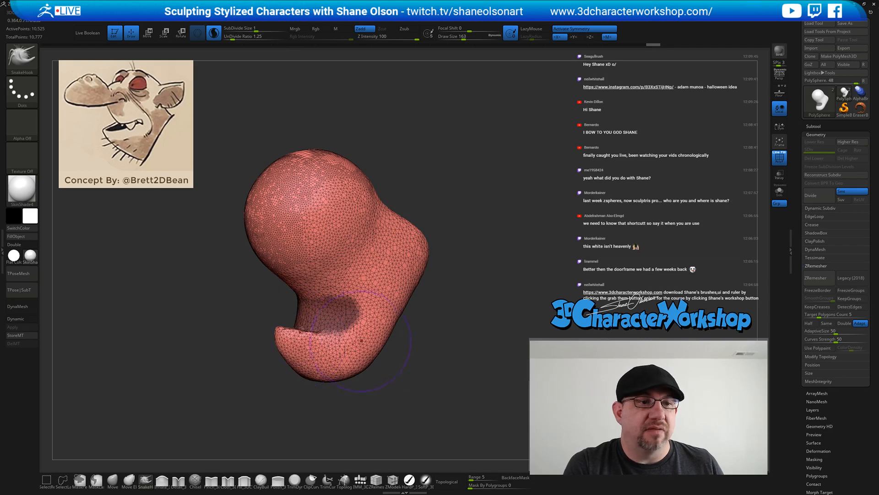
Adjust the lower lip around the masked mouth area with SnakeHook and clear the mask
{"action": "right_click_drag", "start_coordinate": [361, 341], "coordinate": [342, 327]}
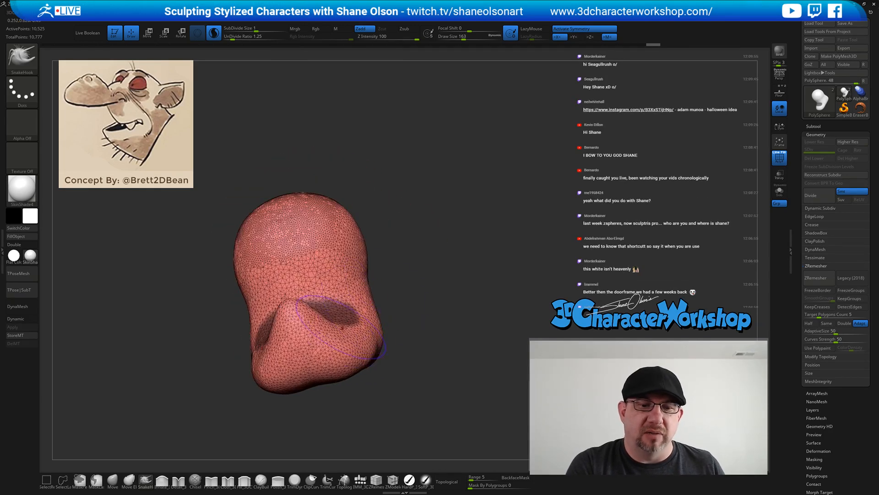
{"action": "left_click_drag", "start_coordinate": [342, 328], "coordinate": [344, 315]}
{"action": "mouse_move", "coordinate": [384, 320]}
{"action": "right_mouse_down"}
{"action": "mouse_move", "coordinate": [350, 322]}
{"action": "mouse_move", "coordinate": [400, 307]}
{"action": "right_mouse_up"}
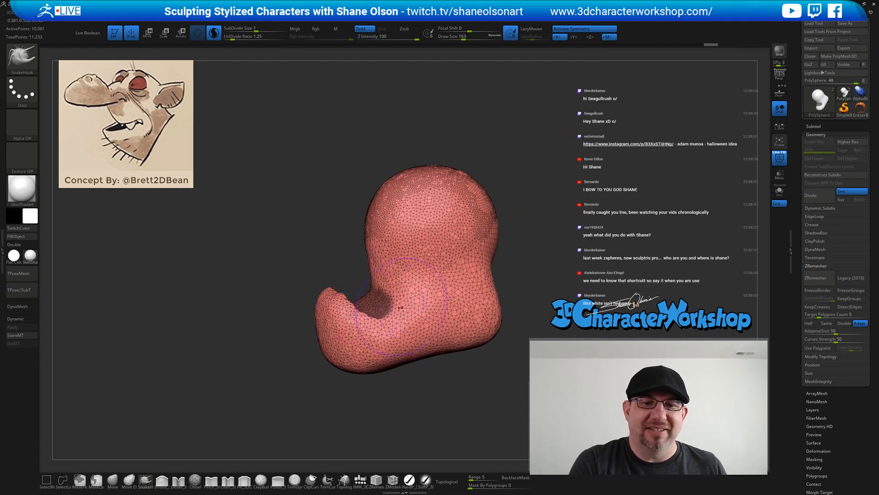
{"action": "left_click_drag", "start_coordinate": [411, 381], "coordinate": [428, 379], "text": "ctrl"}
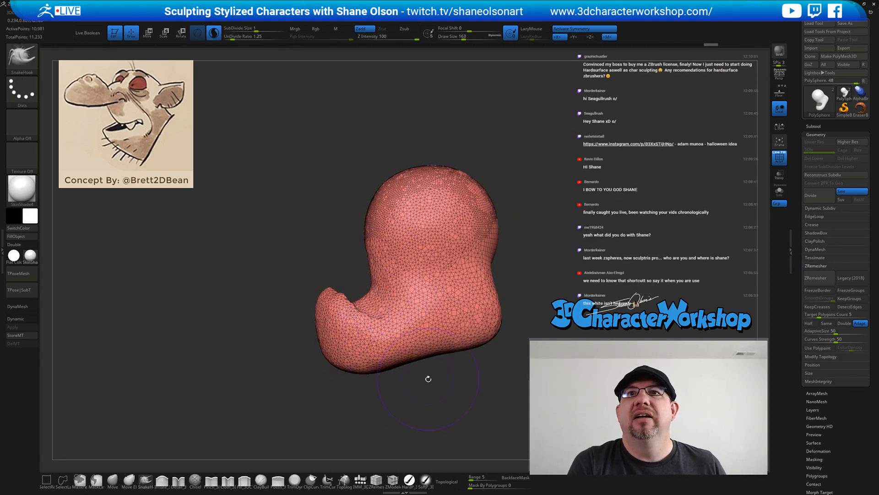
{"action": "mouse_move", "coordinate": [428, 379]}
{"action": "right_mouse_down"}
{"action": "mouse_move", "coordinate": [393, 367]}
{"action": "mouse_move", "coordinate": [402, 379]}
{"action": "right_mouse_up"}
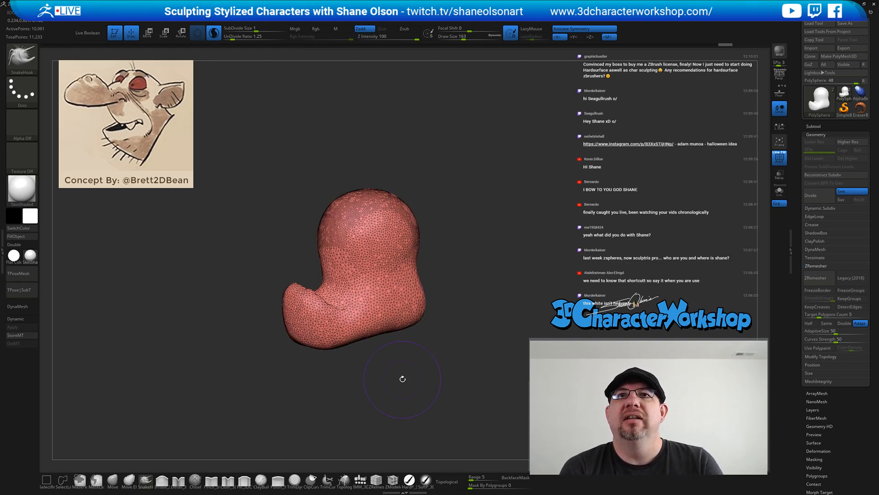
Try to smooth the top of the lower lip with the Smooth brush at intensity 100
{"action": "mouse_move", "coordinate": [417, 368]}
{"action": "right_mouse_down", "text": "ctrl"}
{"action": "mouse_move", "coordinate": [416, 379]}
{"action": "mouse_move", "coordinate": [433, 353]}
{"action": "mouse_move", "coordinate": [461, 381]}
{"action": "right_mouse_up", "text": "ctrl"}
{"action": "right_click_drag", "start_coordinate": [474, 277], "coordinate": [480, 276]}
{"action": "right_click_drag", "start_coordinate": [464, 308], "coordinate": [427, 355]}
{"action": "key", "text": "shift"}
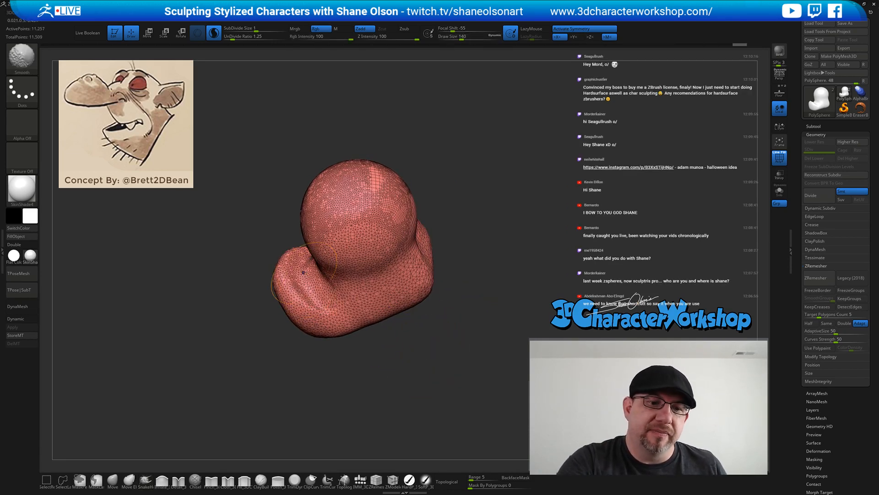
{"action": "key", "text": "ctrl+z"}
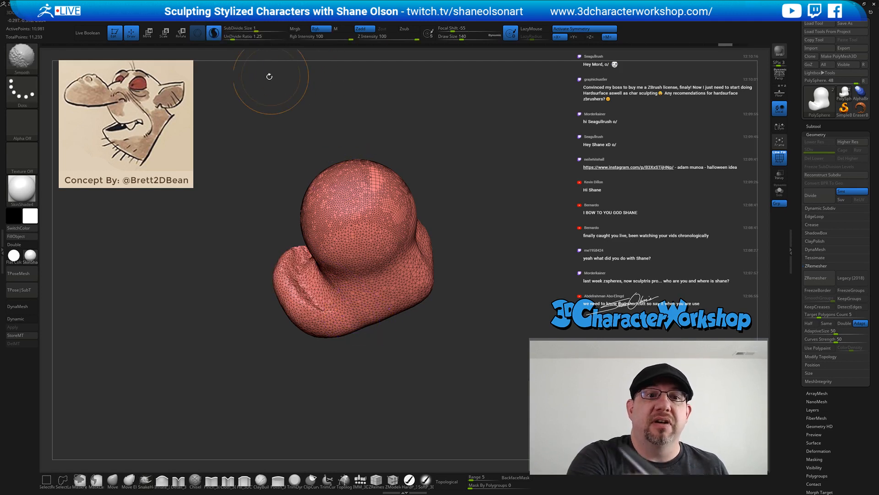
Set the Smooth brush intensity to 34 and soften the top and front of the lower lip
{"action": "left_click", "coordinate": [391, 37], "text": "shift"}
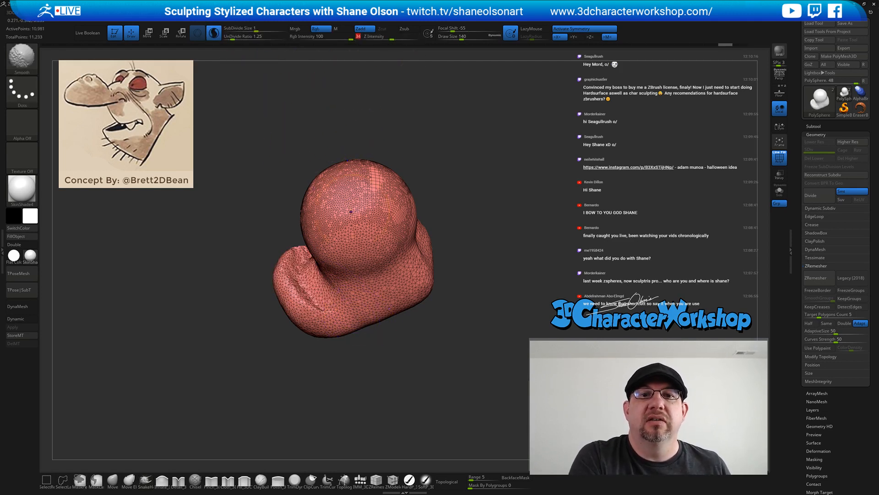
{"action": "left_click_drag", "start_coordinate": [297, 266], "coordinate": [313, 285], "text": "shift"}
{"action": "right_click_drag", "start_coordinate": [351, 243], "coordinate": [350, 311]}
{"action": "left_click_drag", "start_coordinate": [299, 274], "coordinate": [297, 304], "text": "shift"}
{"action": "right_click_drag", "start_coordinate": [392, 359], "coordinate": [408, 348]}
{"action": "left_click_drag", "start_coordinate": [287, 274], "coordinate": [292, 300], "text": "shift"}
{"action": "mouse_move", "coordinate": [401, 342]}
{"action": "right_mouse_down"}
{"action": "mouse_move", "coordinate": [405, 329]}
{"action": "mouse_move", "coordinate": [416, 354]}
{"action": "mouse_move", "coordinate": [412, 343]}
{"action": "right_mouse_up"}
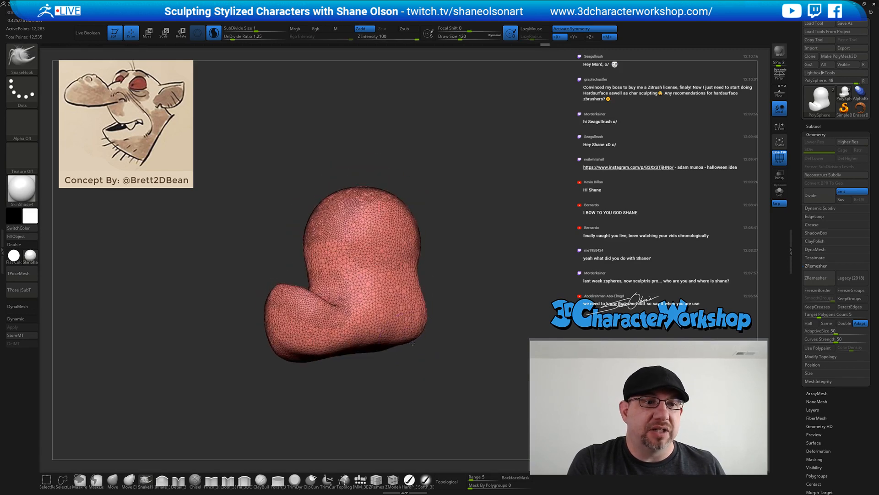
Set the SnakeHook draw size to 187 and reshape the chin and the underside of the jaw
{"action": "right_click_drag", "start_coordinate": [345, 355], "coordinate": [416, 378]}
{"action": "key", "text": "s"}
{"action": "left_click_drag", "start_coordinate": [416, 378], "coordinate": [421, 376]}
{"action": "right_click_drag", "start_coordinate": [414, 359], "coordinate": [378, 344]}
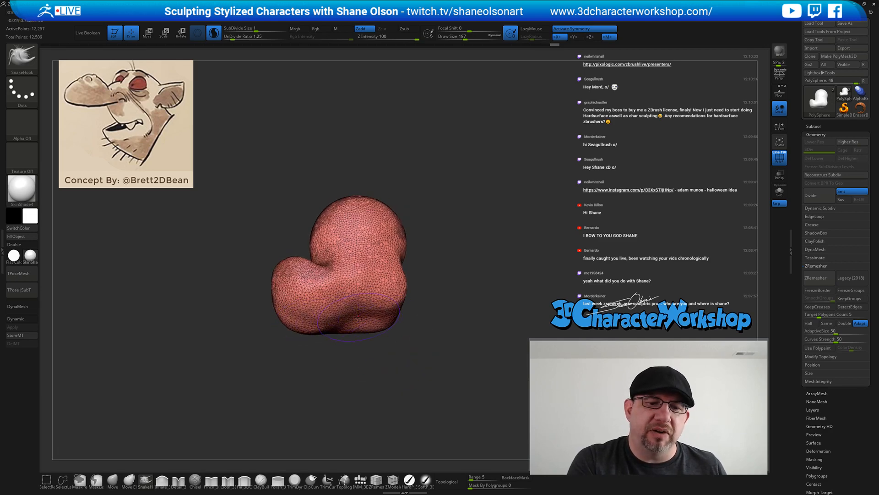
{"action": "right_click_drag", "start_coordinate": [400, 339], "coordinate": [410, 346]}
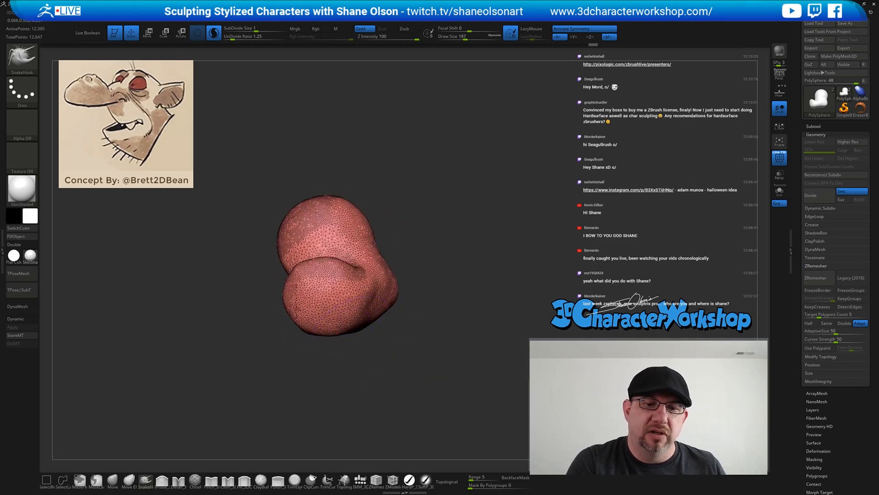
{"action": "right_click_drag", "start_coordinate": [349, 324], "coordinate": [383, 315]}
{"action": "right_click_drag", "start_coordinate": [418, 353], "coordinate": [422, 329]}
Smooth the lower front and side of the chin
{"action": "key", "text": "shift"}
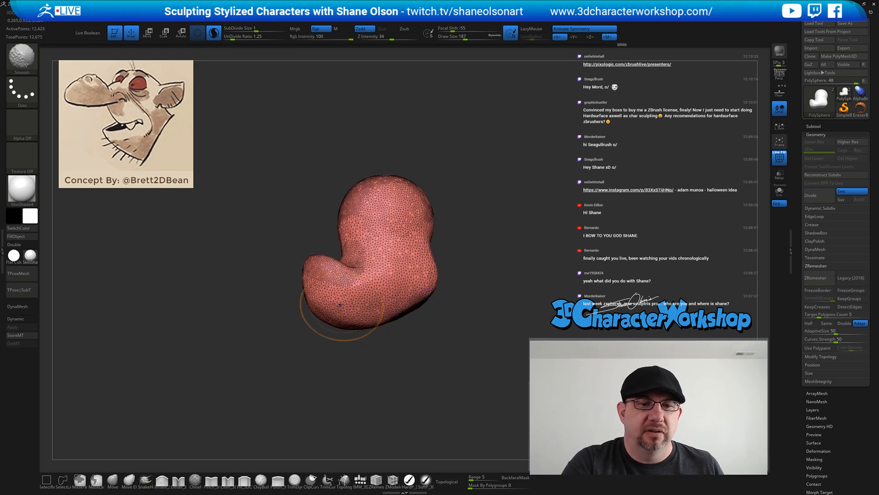
{"action": "left_click_drag", "start_coordinate": [317, 310], "coordinate": [322, 311], "text": "shift"}
{"action": "mouse_move", "coordinate": [403, 348]}
{"action": "left_mouse_down"}
{"action": "mouse_move", "coordinate": [406, 367]}
{"action": "mouse_move", "coordinate": [397, 365]}
{"action": "left_mouse_up"}
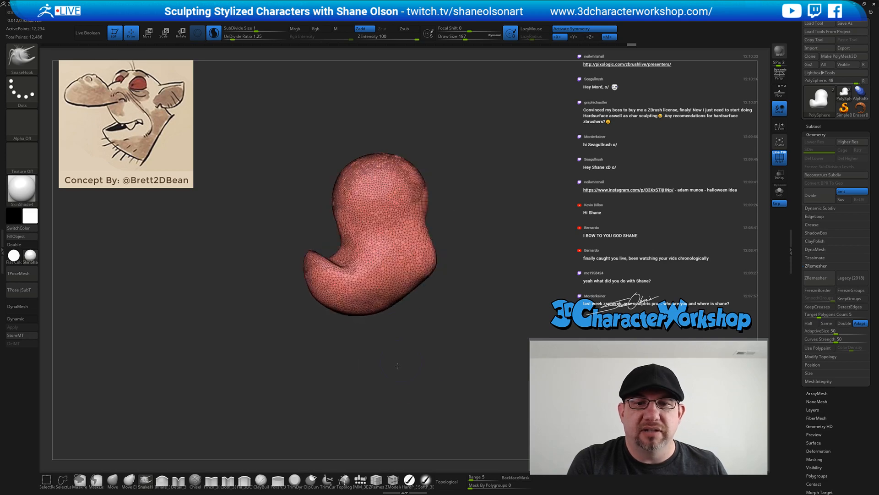
Set the SnakeHook draw size to 223 and refine the overall silhouette of the cranium and jaw
{"action": "left_click_drag", "start_coordinate": [441, 323], "coordinate": [425, 267]}
{"action": "key", "text": "s"}
{"action": "left_click_drag", "start_coordinate": [415, 233], "coordinate": [385, 213]}
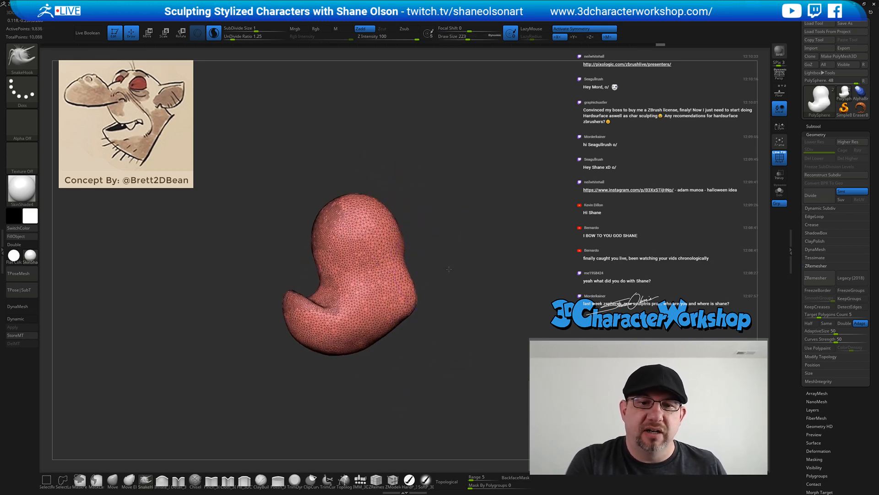
{"action": "mouse_move", "coordinate": [434, 262]}
{"action": "left_mouse_down"}
{"action": "mouse_move", "coordinate": [471, 263]}
{"action": "mouse_move", "coordinate": [457, 267]}
{"action": "left_mouse_up"}
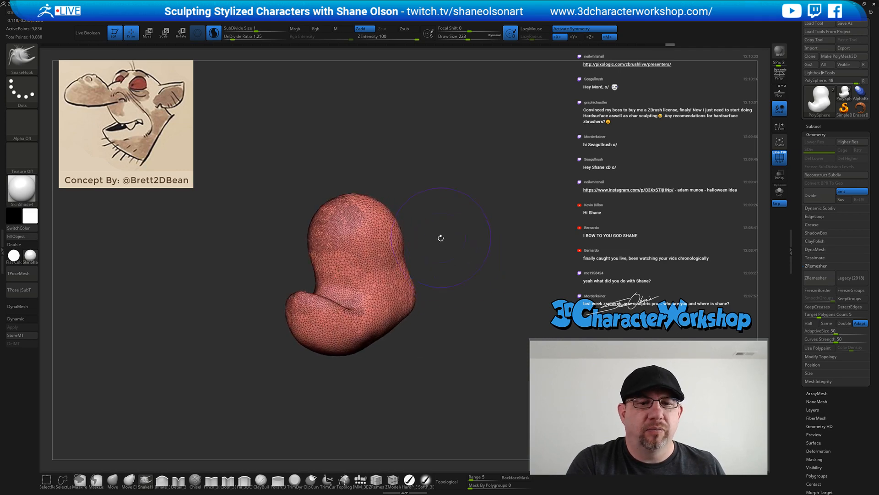
Set the draw size to 49, mask the mouth area between the cranium and the lower lip, and invert the mask
{"action": "mouse_move", "coordinate": [441, 238]}
{"action": "left_mouse_down"}
{"action": "mouse_move", "coordinate": [443, 290]}
{"action": "mouse_move", "coordinate": [484, 275]}
{"action": "mouse_move", "coordinate": [468, 283]}
{"action": "left_mouse_up"}
{"action": "key", "text": "s"}
{"action": "left_click_drag", "start_coordinate": [464, 271], "coordinate": [453, 303]}
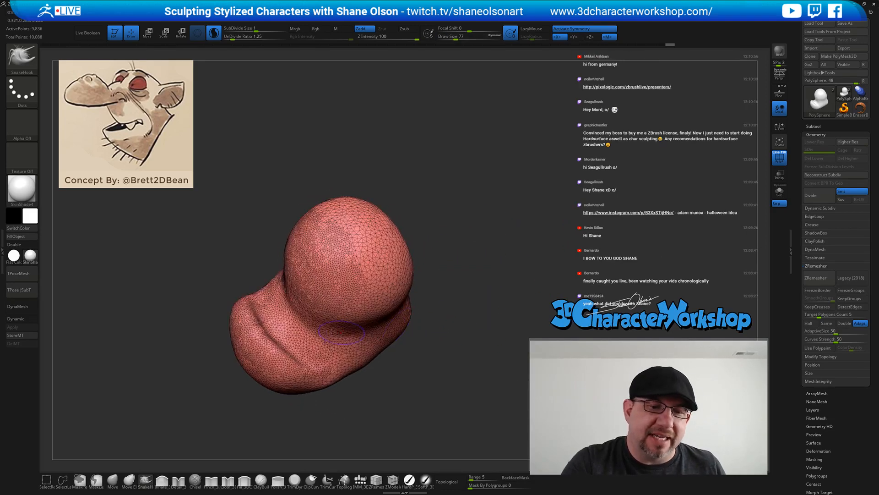
{"action": "key", "text": "s"}
{"action": "mouse_move", "coordinate": [297, 326]}
{"action": "left_mouse_down"}
{"action": "mouse_move", "coordinate": [281, 325]}
{"action": "mouse_move", "coordinate": [305, 344]}
{"action": "left_mouse_up"}
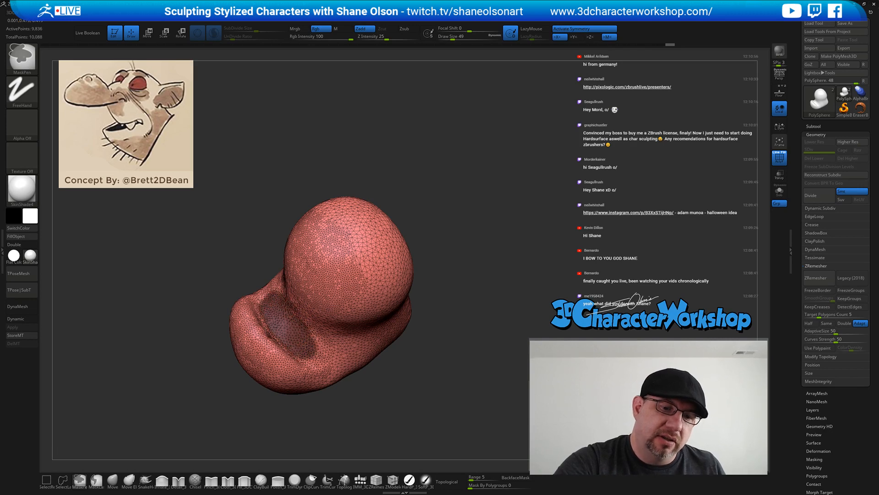
{"action": "mouse_move", "coordinate": [423, 390]}
{"action": "left_mouse_down"}
{"action": "mouse_move", "coordinate": [398, 409]}
{"action": "mouse_move", "coordinate": [408, 381]}
{"action": "left_mouse_up"}
{"action": "left_click", "coordinate": [408, 380], "text": "ctrl"}
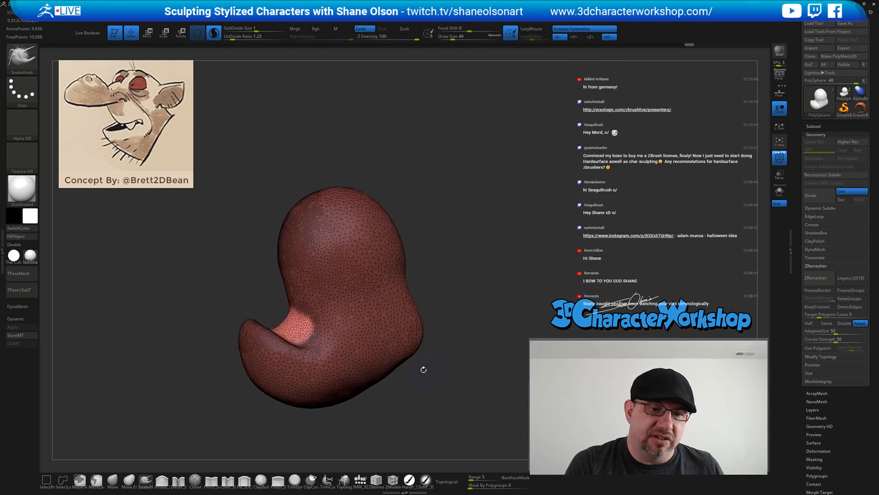
Set the SnakeHook draw size to 101, push the unmasked mouth area inward to form a cavity, and clear the mask
{"action": "key", "text": "s"}
{"action": "left_click_drag", "start_coordinate": [432, 380], "coordinate": [427, 357], "text": "alt"}
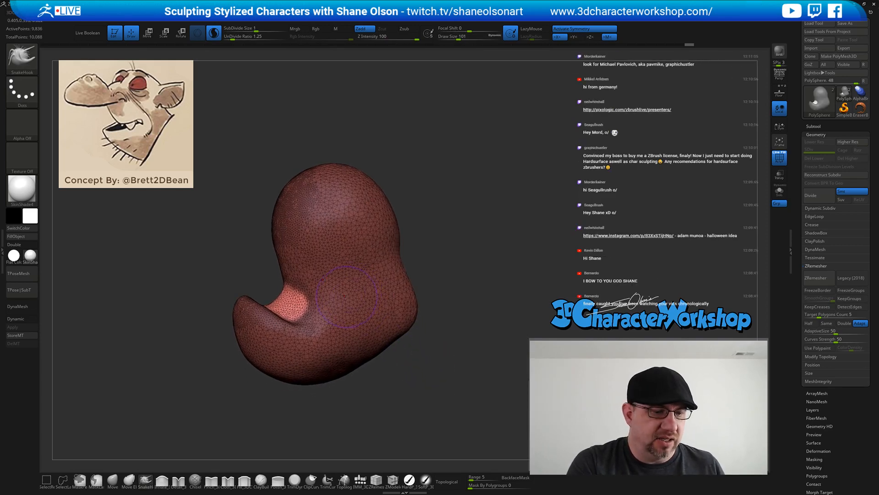
{"action": "mouse_move", "coordinate": [312, 299]}
{"action": "left_mouse_down"}
{"action": "mouse_move", "coordinate": [298, 321]}
{"action": "mouse_move", "coordinate": [263, 276]}
{"action": "mouse_move", "coordinate": [281, 277]}
{"action": "mouse_move", "coordinate": [250, 276]}
{"action": "left_mouse_up"}
{"action": "left_click_drag", "start_coordinate": [291, 294], "coordinate": [303, 290]}
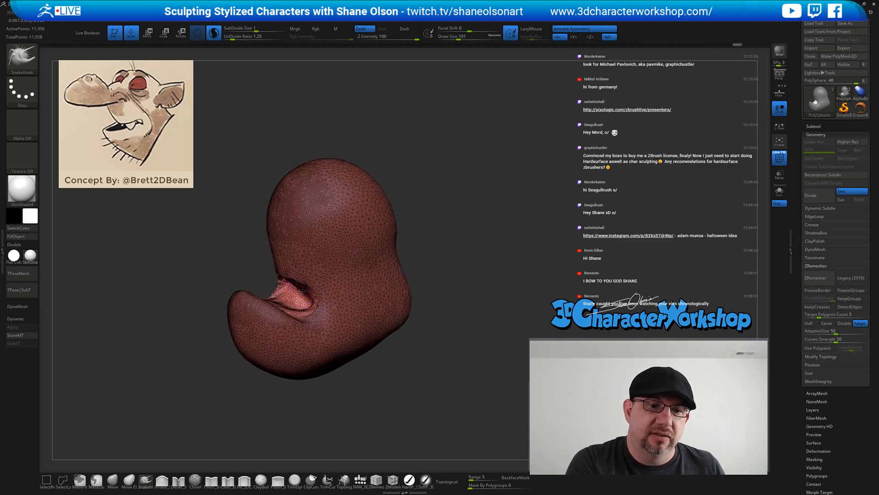
{"action": "mouse_move", "coordinate": [245, 273]}
{"action": "left_mouse_down"}
{"action": "mouse_move", "coordinate": [293, 268]}
{"action": "mouse_move", "coordinate": [304, 295]}
{"action": "left_mouse_up"}
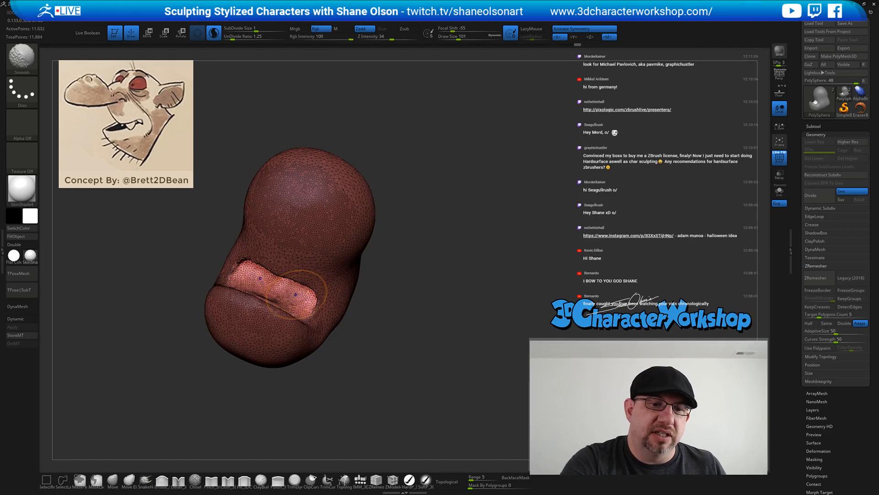
{"action": "mouse_move", "coordinate": [347, 315]}
{"action": "left_mouse_down"}
{"action": "mouse_move", "coordinate": [338, 347]}
{"action": "mouse_move", "coordinate": [312, 327]}
{"action": "left_mouse_up"}
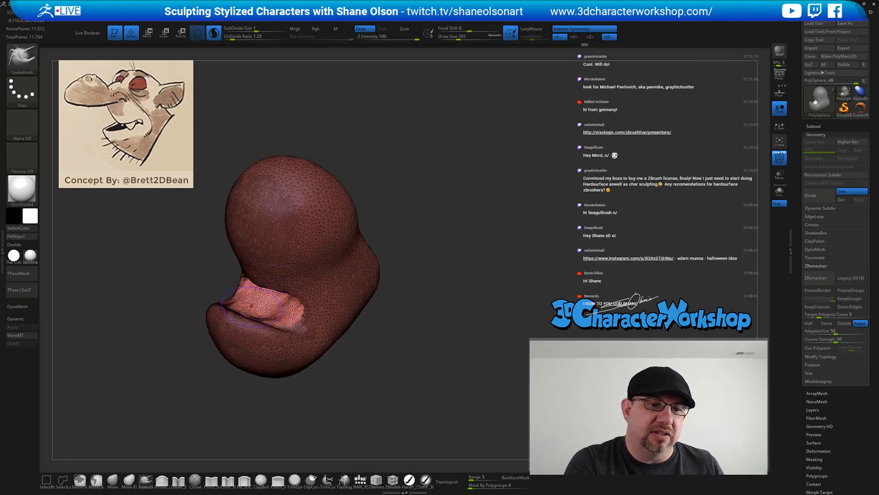
{"action": "mouse_move", "coordinate": [300, 313]}
{"action": "right_mouse_down"}
{"action": "mouse_move", "coordinate": [312, 313]}
{"action": "mouse_move", "coordinate": [283, 299]}
{"action": "mouse_move", "coordinate": [302, 303]}
{"action": "mouse_move", "coordinate": [295, 293]}
{"action": "right_mouse_up"}
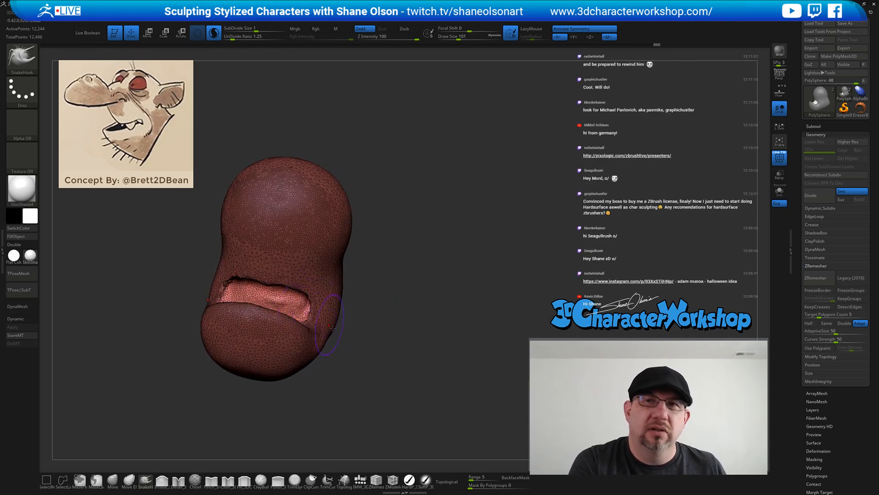
{"action": "mouse_move", "coordinate": [365, 341]}
{"action": "right_mouse_down", "text": "alt"}
{"action": "mouse_move", "coordinate": [388, 314]}
{"action": "mouse_move", "coordinate": [395, 320]}
{"action": "right_mouse_up", "text": "alt"}
{"action": "left_click", "coordinate": [404, 328], "text": "ctrl"}
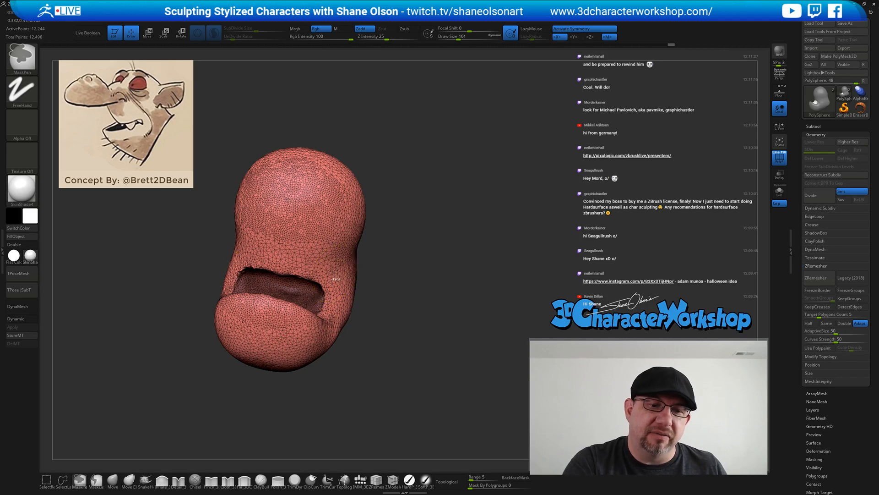
Shape and smooth the upper edge and corners of the mouth opening
{"action": "left_click_drag", "start_coordinate": [326, 284], "coordinate": [292, 257], "text": "shift"}
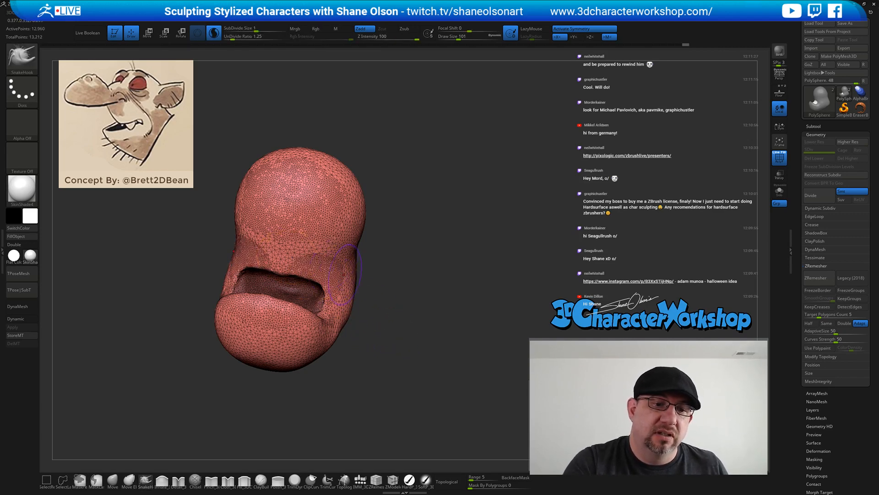
{"action": "left_click_drag", "start_coordinate": [400, 330], "coordinate": [401, 367]}
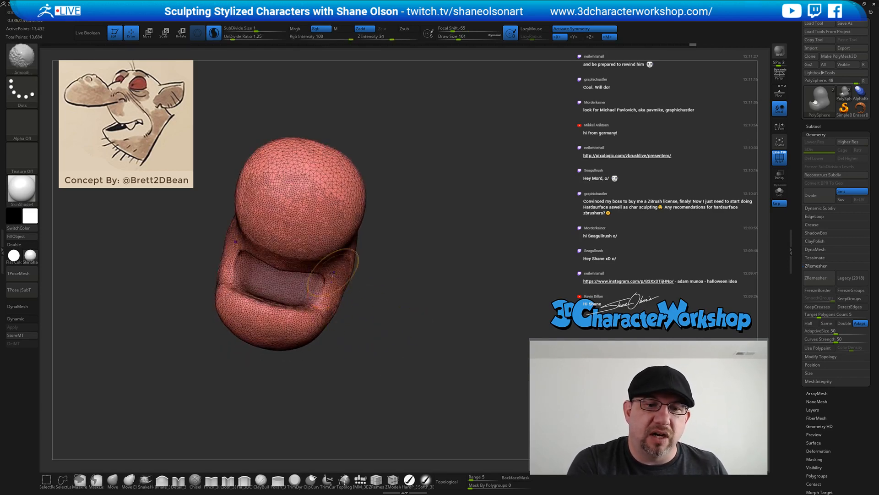
{"action": "mouse_move", "coordinate": [390, 320]}
{"action": "left_mouse_down"}
{"action": "mouse_move", "coordinate": [435, 356]}
{"action": "mouse_move", "coordinate": [441, 343]}
{"action": "left_mouse_up"}
{"action": "mouse_move", "coordinate": [383, 297]}
{"action": "left_mouse_down"}
{"action": "mouse_move", "coordinate": [413, 347]}
{"action": "mouse_move", "coordinate": [398, 359]}
{"action": "left_mouse_up"}
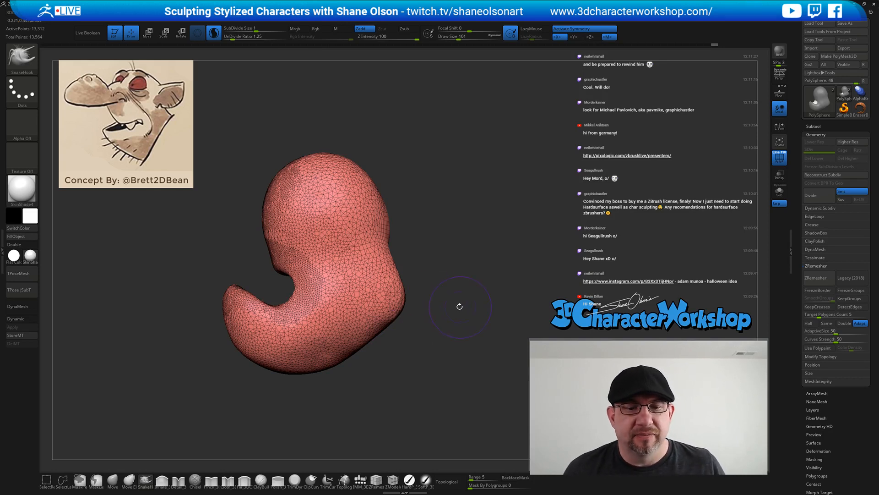
Reshape the tip of the lower lip with SnakeHook and smooth it
{"action": "left_click_drag", "start_coordinate": [452, 301], "coordinate": [453, 314]}
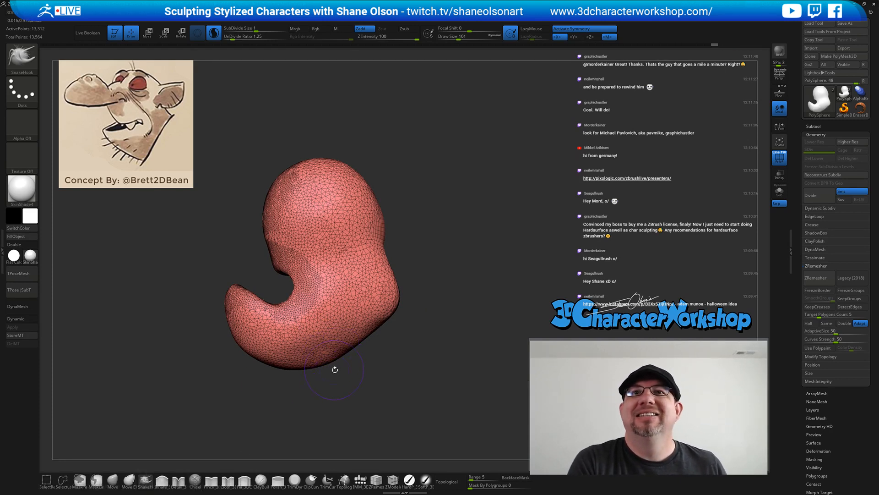
{"action": "left_click_drag", "start_coordinate": [340, 369], "coordinate": [344, 374]}
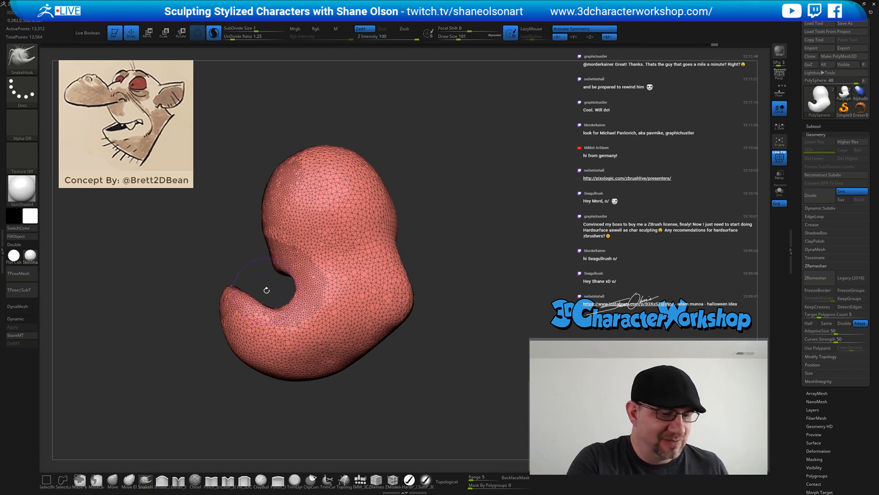
{"action": "left_click_drag", "start_coordinate": [266, 313], "coordinate": [215, 298]}
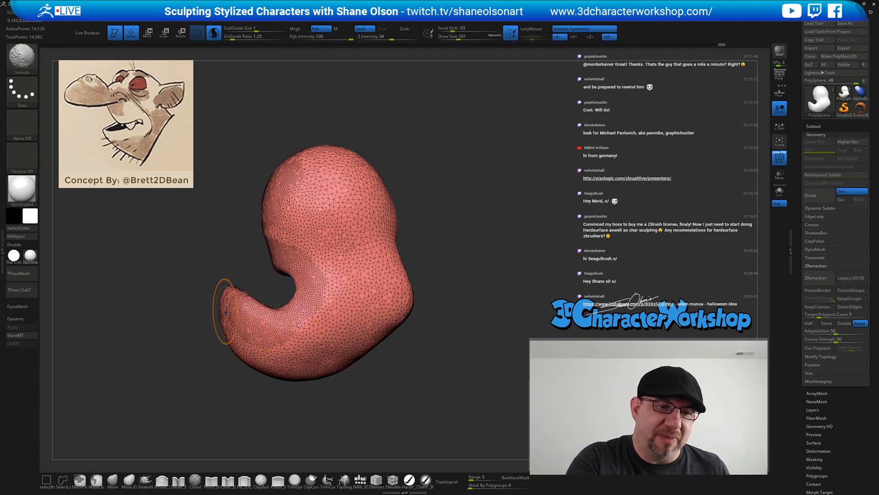
{"action": "left_click_drag", "start_coordinate": [321, 295], "coordinate": [331, 310]}
Set the Move brush draw size to 305, push the lower lip back and pull the face above the mouth slightly forward
{"action": "right_click_drag", "start_coordinate": [331, 310], "coordinate": [323, 311]}
{"action": "left_click", "coordinate": [119, 480]}
{"action": "key", "text": "s"}
{"action": "left_click_drag", "start_coordinate": [306, 427], "coordinate": [310, 427]}
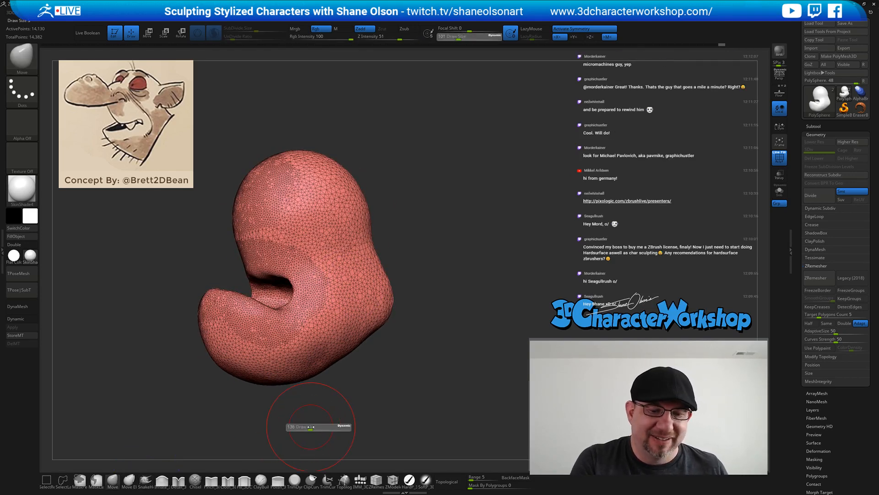
{"action": "right_click_drag", "start_coordinate": [334, 399], "coordinate": [313, 399]}
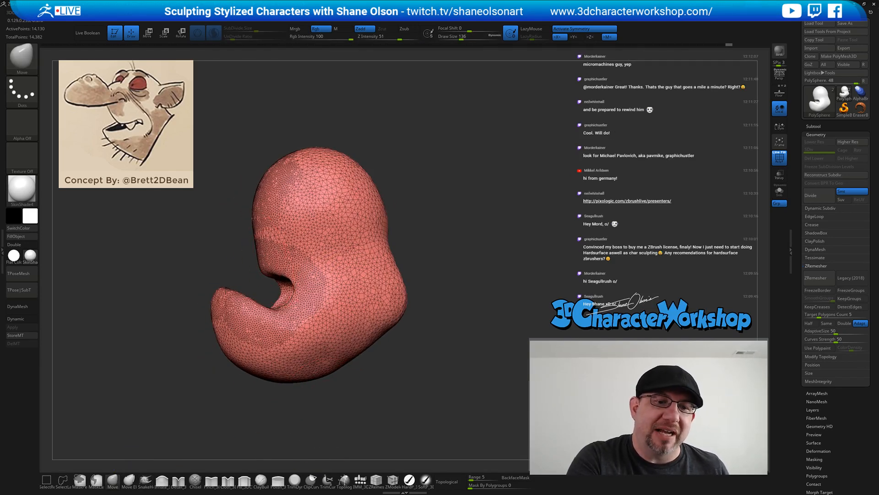
{"action": "key", "text": "s"}
{"action": "mouse_move", "coordinate": [277, 325]}
{"action": "left_mouse_down"}
{"action": "mouse_move", "coordinate": [284, 325]}
{"action": "mouse_move", "coordinate": [267, 334]}
{"action": "mouse_move", "coordinate": [269, 327]}
{"action": "left_mouse_up"}
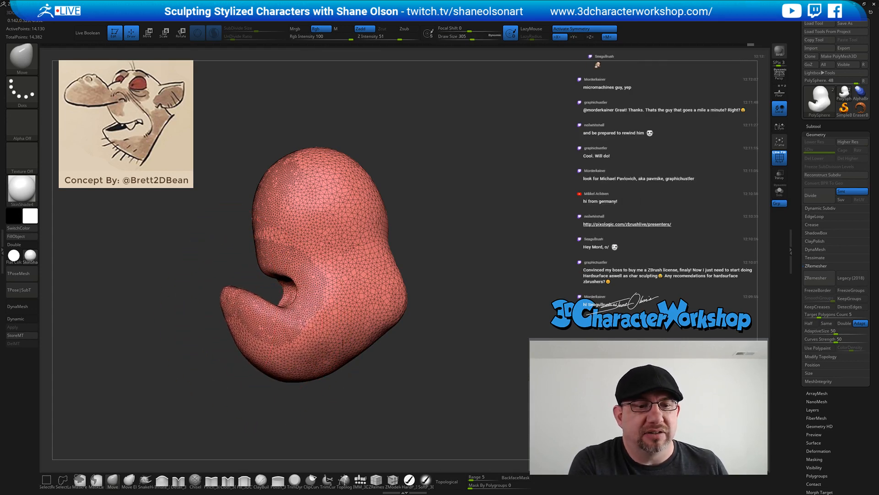
{"action": "left_click_drag", "start_coordinate": [235, 302], "coordinate": [243, 300]}
{"action": "left_click_drag", "start_coordinate": [260, 252], "coordinate": [255, 250]}
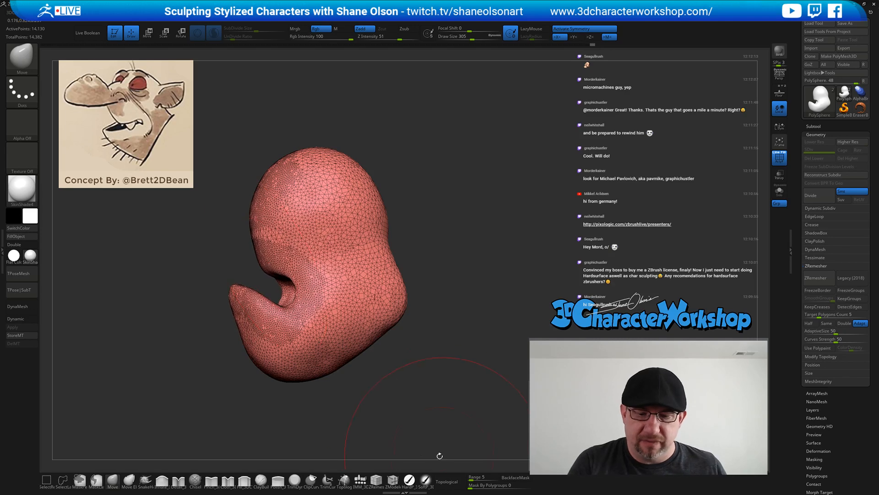
Set the Move brush draw size to 239 and turn on topological masking
{"action": "mouse_move", "coordinate": [404, 385]}
{"action": "left_mouse_down"}
{"action": "mouse_move", "coordinate": [430, 369]}
{"action": "mouse_move", "coordinate": [443, 374]}
{"action": "left_mouse_up"}
{"action": "key", "text": "s"}
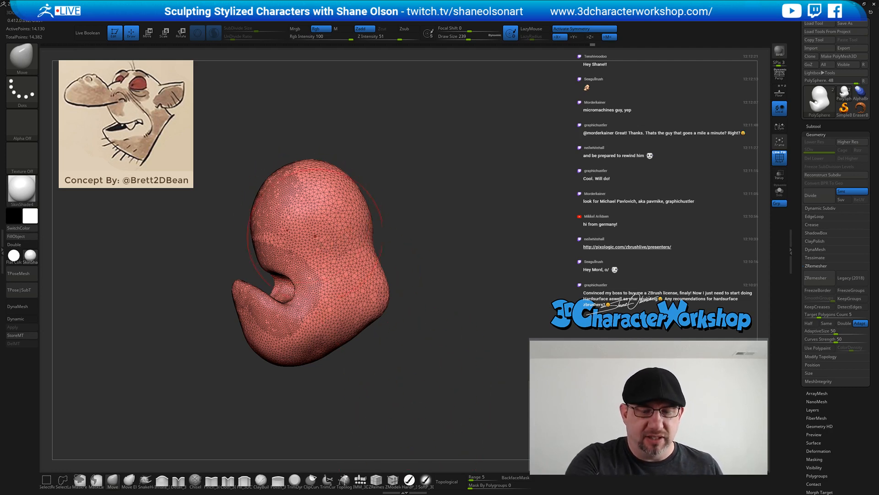
{"action": "left_click", "coordinate": [449, 481]}
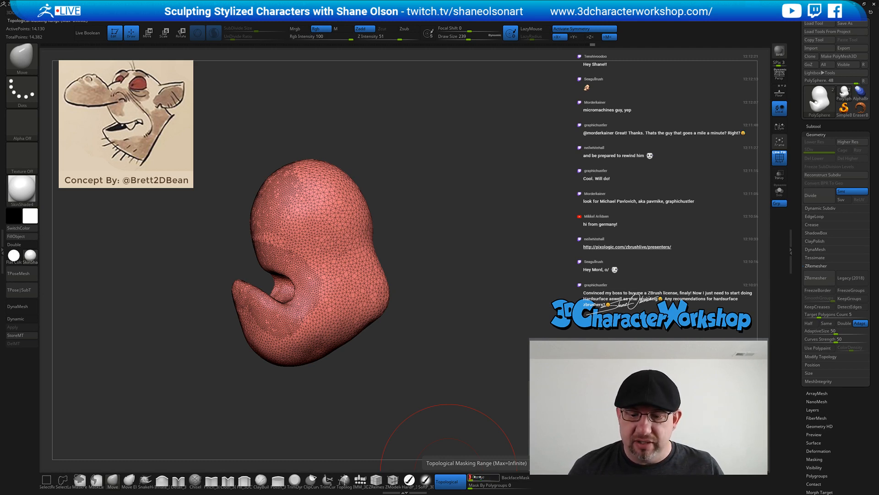
Reshape the lower lip, mouth corner and jaw with the topological Move brush and smooth the side of the mouth
{"action": "left_click_drag", "start_coordinate": [269, 308], "coordinate": [245, 298]}
{"action": "left_click_drag", "start_coordinate": [257, 342], "coordinate": [263, 339]}
{"action": "mouse_move", "coordinate": [339, 379]}
{"action": "left_mouse_down"}
{"action": "mouse_move", "coordinate": [292, 352]}
{"action": "mouse_move", "coordinate": [304, 352]}
{"action": "left_mouse_up"}
{"action": "left_click_drag", "start_coordinate": [334, 380], "coordinate": [360, 377]}
{"action": "left_click_drag", "start_coordinate": [266, 323], "coordinate": [263, 316]}
{"action": "left_click_drag", "start_coordinate": [370, 377], "coordinate": [393, 379]}
{"action": "key", "text": "shift"}
{"action": "left_click_drag", "start_coordinate": [260, 320], "coordinate": [282, 331], "text": "shift"}
{"action": "key", "text": "ctrl"}
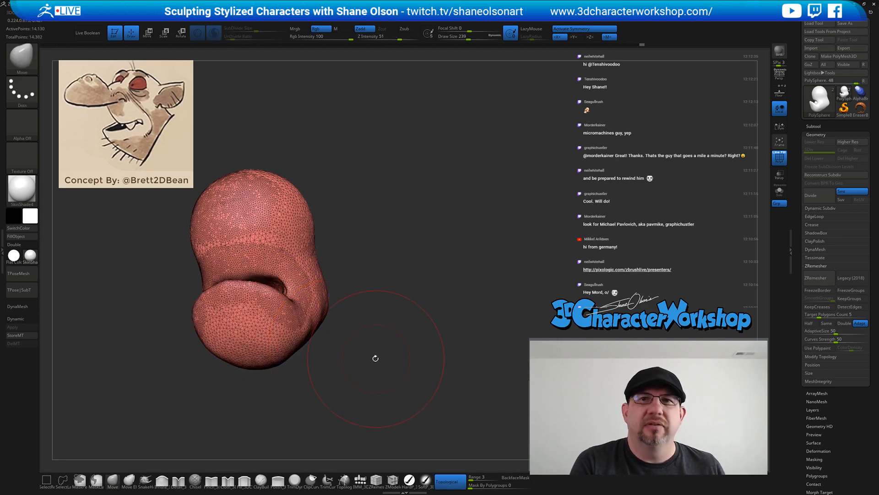
{"action": "left_click_drag", "start_coordinate": [375, 358], "coordinate": [363, 365]}
Set the Move brush draw size to 145 and turn off the polygon wireframe display
{"action": "key", "text": "s"}
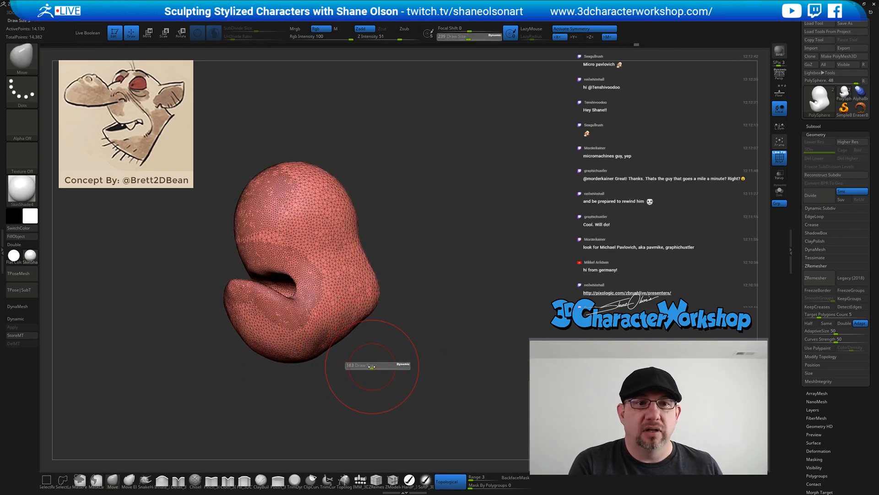
{"action": "left_click", "coordinate": [214, 33], "text": "shift"}
{"action": "key", "text": "shift"}
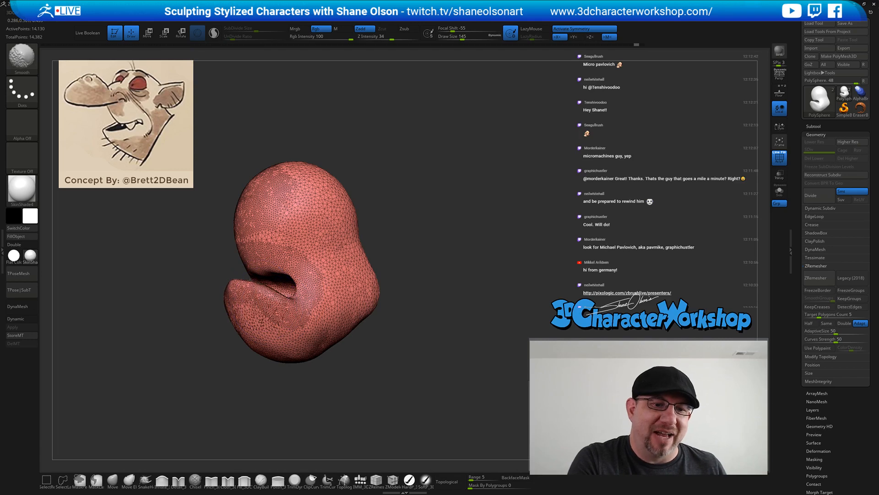
{"action": "left_click_drag", "start_coordinate": [377, 369], "coordinate": [357, 353]}
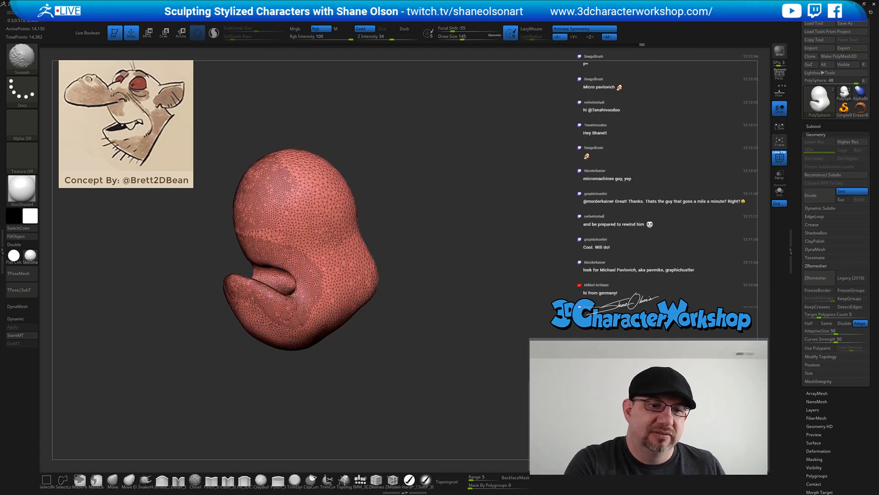
{"action": "key", "text": "shift+f"}
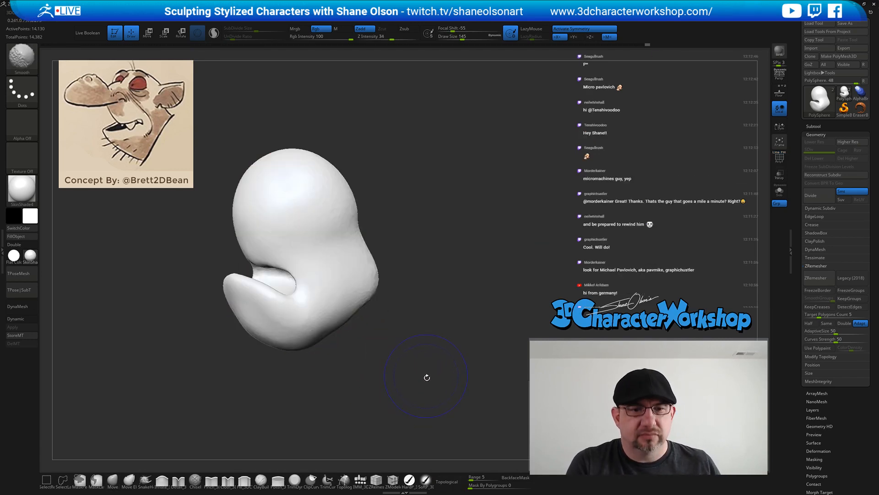
Refine the mouth corner, lower lip and back of the jaw with the Move brush
{"action": "mouse_move", "coordinate": [428, 382]}
{"action": "left_mouse_down"}
{"action": "mouse_move", "coordinate": [432, 361]}
{"action": "mouse_move", "coordinate": [458, 359]}
{"action": "mouse_move", "coordinate": [419, 376]}
{"action": "left_mouse_up"}
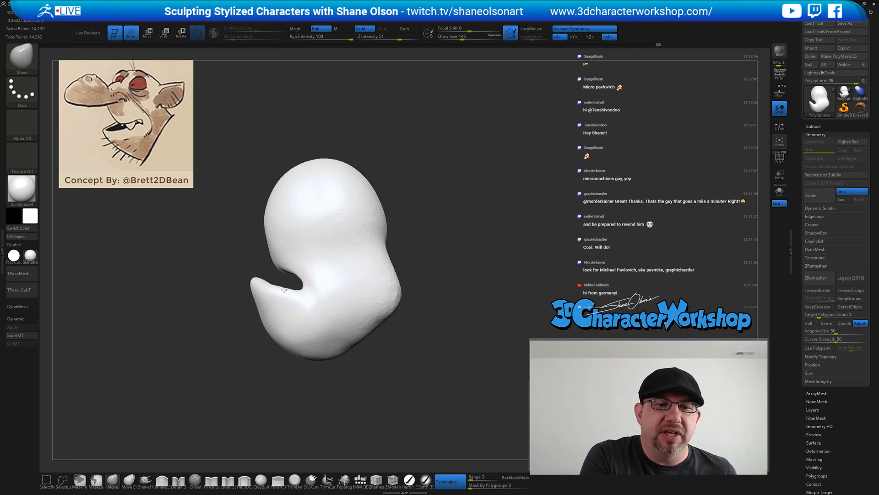
{"action": "mouse_move", "coordinate": [311, 290]}
{"action": "right_mouse_down"}
{"action": "mouse_move", "coordinate": [298, 305]}
{"action": "mouse_move", "coordinate": [328, 353]}
{"action": "right_mouse_up"}
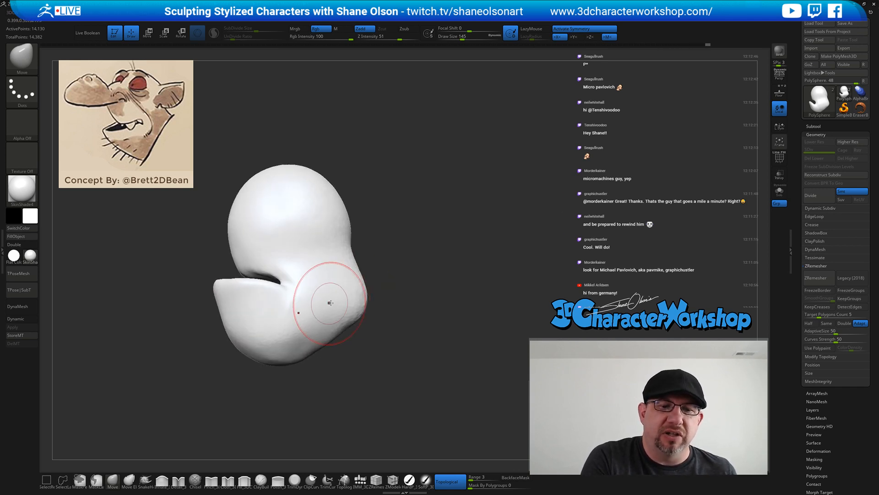
{"action": "mouse_move", "coordinate": [293, 319]}
{"action": "right_mouse_down"}
{"action": "mouse_move", "coordinate": [294, 291]}
{"action": "mouse_move", "coordinate": [308, 298]}
{"action": "mouse_move", "coordinate": [300, 290]}
{"action": "mouse_move", "coordinate": [308, 273]}
{"action": "mouse_move", "coordinate": [284, 278]}
{"action": "mouse_move", "coordinate": [353, 288]}
{"action": "right_mouse_up"}
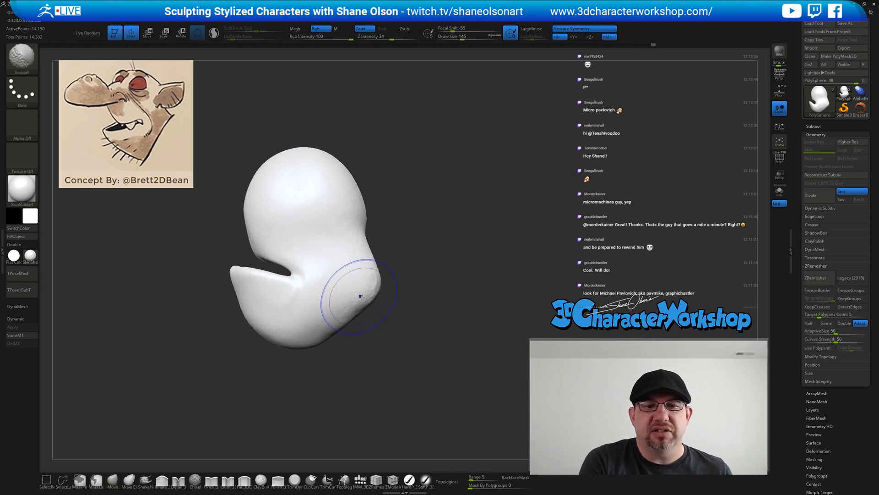
{"action": "right_click_drag", "start_coordinate": [412, 353], "coordinate": [391, 366]}
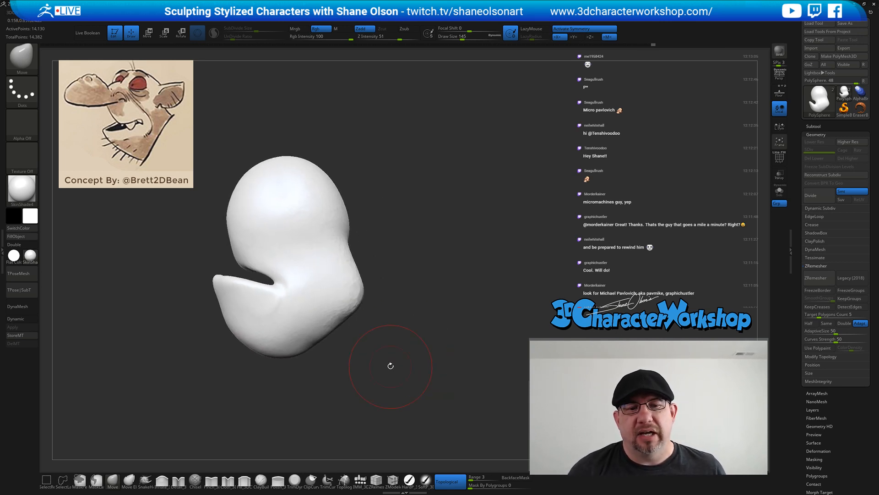
{"action": "mouse_move", "coordinate": [407, 247]}
{"action": "right_mouse_down", "text": "alt"}
{"action": "mouse_move", "coordinate": [443, 334]}
{"action": "mouse_move", "coordinate": [459, 340]}
{"action": "right_mouse_up", "text": "alt"}
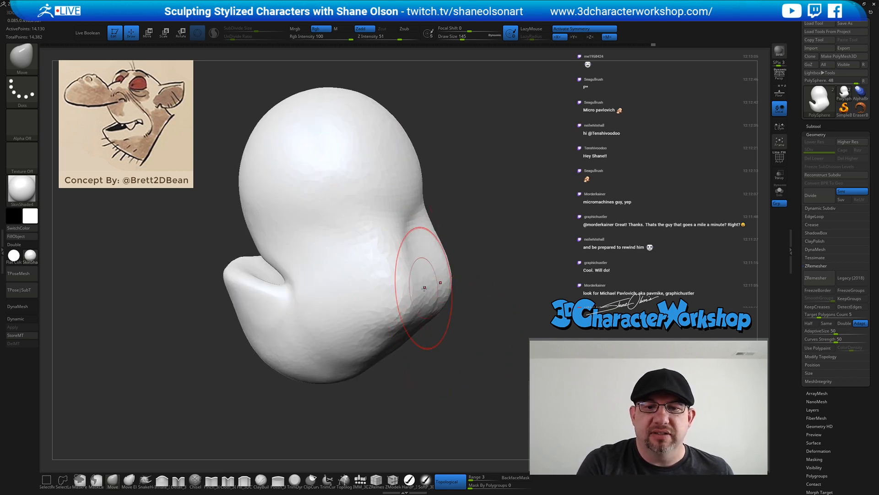
{"action": "right_click_drag", "start_coordinate": [432, 320], "coordinate": [403, 351]}
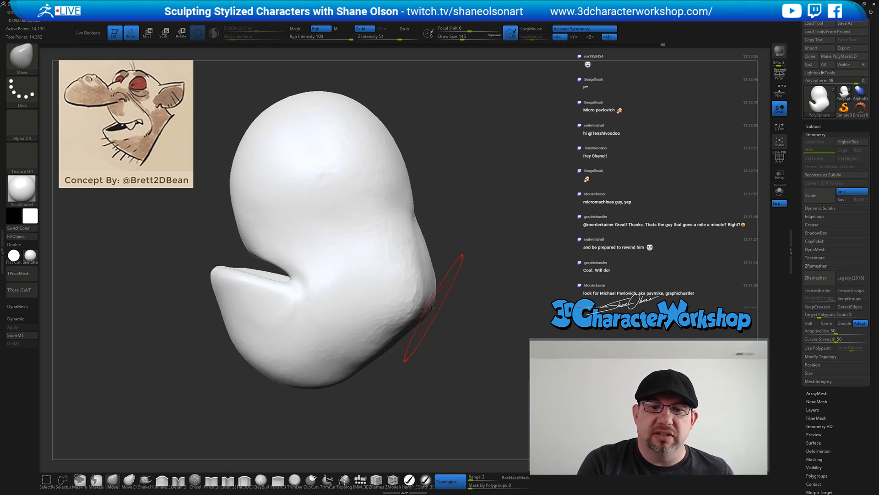
Smooth the back of the jaw and the cheek beside the mouth corner
{"action": "key", "text": "shift"}
{"action": "left_click_drag", "start_coordinate": [384, 208], "coordinate": [410, 318], "text": "shift"}
{"action": "right_click_drag", "start_coordinate": [419, 354], "coordinate": [437, 372]}
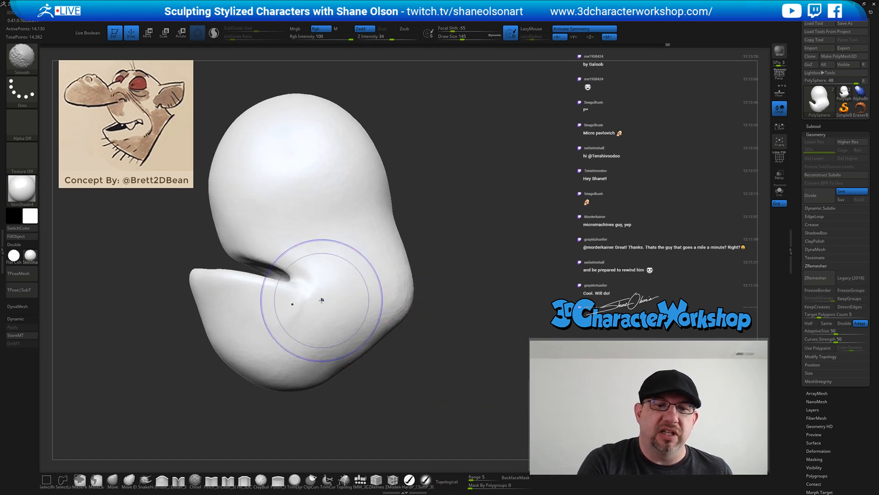
{"action": "mouse_move", "coordinate": [322, 299]}
{"action": "left_mouse_down", "text": "shift"}
{"action": "mouse_move", "coordinate": [320, 286]}
{"action": "mouse_move", "coordinate": [316, 295]}
{"action": "left_mouse_up", "text": "shift"}
{"action": "mouse_move", "coordinate": [332, 298]}
{"action": "right_mouse_down"}
{"action": "mouse_move", "coordinate": [335, 313]}
{"action": "mouse_move", "coordinate": [376, 317]}
{"action": "mouse_move", "coordinate": [327, 316]}
{"action": "right_mouse_up"}
{"action": "right_click_drag", "start_coordinate": [463, 288], "coordinate": [452, 275]}
{"action": "right_click_drag", "start_coordinate": [431, 333], "coordinate": [425, 356]}
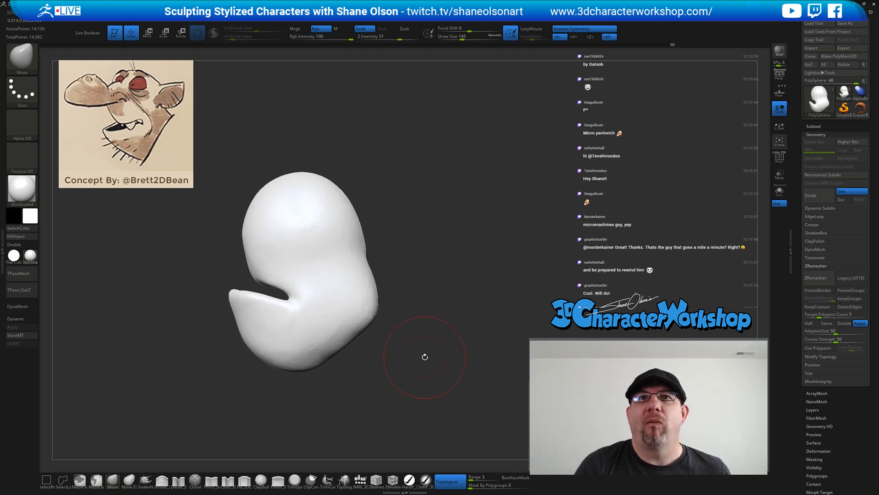
Set the Move brush draw size to 108, reshape the inner edge of the lower lip and smooth the mouth corner
{"action": "mouse_move", "coordinate": [425, 277]}
{"action": "right_mouse_down"}
{"action": "mouse_move", "coordinate": [441, 290]}
{"action": "mouse_move", "coordinate": [399, 322]}
{"action": "mouse_move", "coordinate": [403, 304]}
{"action": "mouse_move", "coordinate": [430, 365]}
{"action": "mouse_move", "coordinate": [462, 389]}
{"action": "mouse_move", "coordinate": [389, 363]}
{"action": "right_mouse_up"}
{"action": "key", "text": "s"}
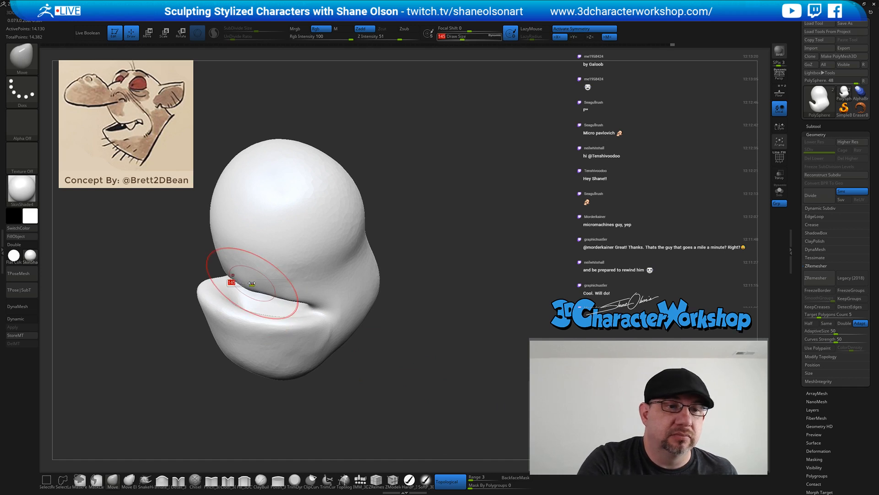
{"action": "left_click_drag", "start_coordinate": [252, 283], "coordinate": [242, 284]}
{"action": "right_click_drag", "start_coordinate": [227, 294], "coordinate": [238, 323]}
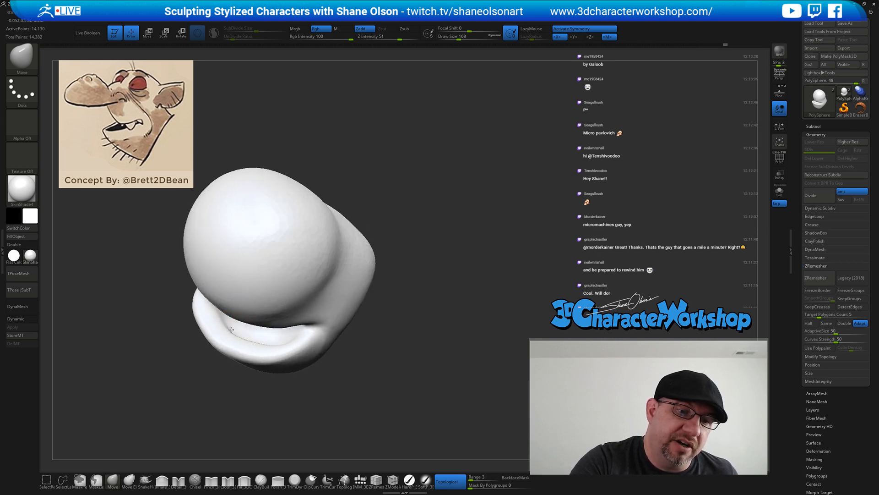
{"action": "mouse_move", "coordinate": [227, 318]}
{"action": "right_mouse_down"}
{"action": "mouse_move", "coordinate": [233, 316]}
{"action": "mouse_move", "coordinate": [224, 327]}
{"action": "right_mouse_up"}
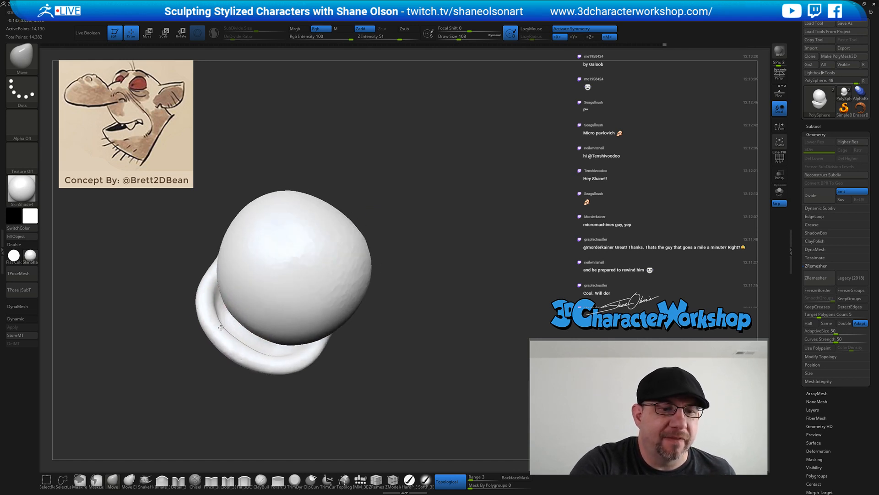
{"action": "mouse_move", "coordinate": [289, 355]}
{"action": "right_mouse_down"}
{"action": "mouse_move", "coordinate": [224, 308]}
{"action": "mouse_move", "coordinate": [230, 304]}
{"action": "mouse_move", "coordinate": [222, 309]}
{"action": "mouse_move", "coordinate": [228, 295]}
{"action": "mouse_move", "coordinate": [214, 304]}
{"action": "mouse_move", "coordinate": [228, 305]}
{"action": "mouse_move", "coordinate": [221, 313]}
{"action": "right_mouse_up"}
{"action": "mouse_move", "coordinate": [323, 357]}
{"action": "left_mouse_down", "text": "shift"}
{"action": "mouse_move", "coordinate": [322, 389]}
{"action": "mouse_move", "coordinate": [350, 350]}
{"action": "left_mouse_up", "text": "shift"}
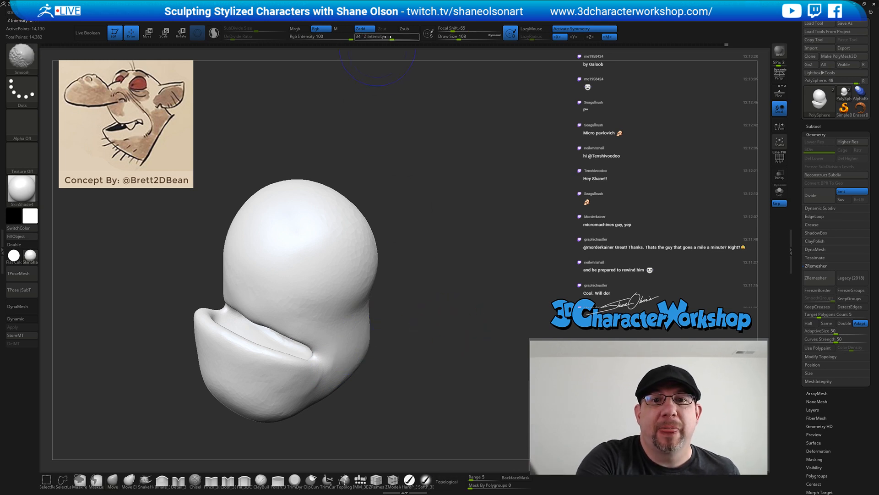
Set the Smooth brush intensity to 39 and smooth the chin and lower jaw
{"action": "left_click_drag", "start_coordinate": [387, 36], "coordinate": [391, 36]}
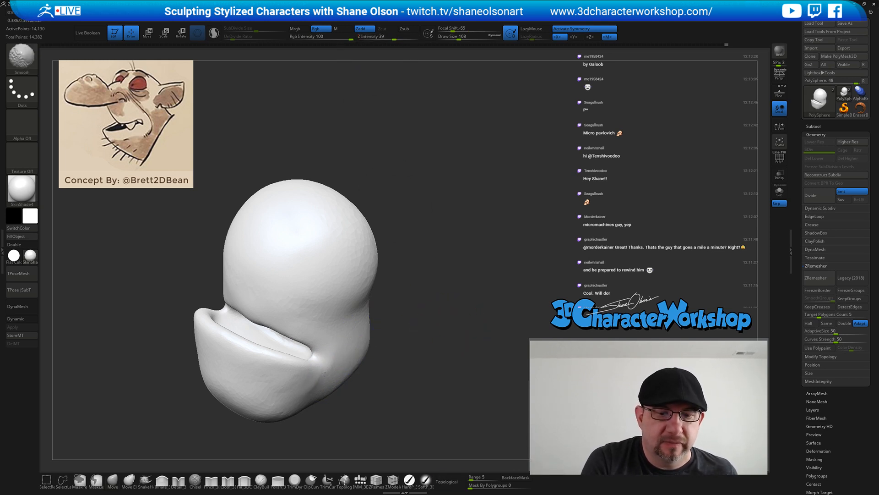
{"action": "left_click_drag", "start_coordinate": [400, 383], "coordinate": [256, 386]}
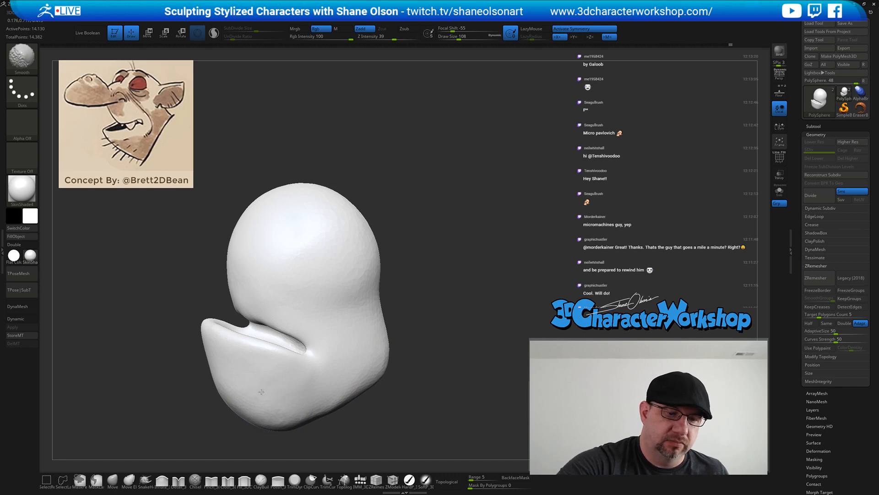
{"action": "mouse_move", "coordinate": [401, 351]}
{"action": "left_mouse_down"}
{"action": "mouse_move", "coordinate": [361, 412]}
{"action": "mouse_move", "coordinate": [315, 438]}
{"action": "mouse_move", "coordinate": [283, 415]}
{"action": "left_mouse_up"}
{"action": "mouse_move", "coordinate": [407, 395]}
{"action": "left_mouse_down", "text": "alt"}
{"action": "mouse_move", "coordinate": [392, 394]}
{"action": "mouse_move", "coordinate": [416, 395]}
{"action": "mouse_move", "coordinate": [400, 374]}
{"action": "mouse_move", "coordinate": [377, 398]}
{"action": "left_mouse_up", "text": "alt"}
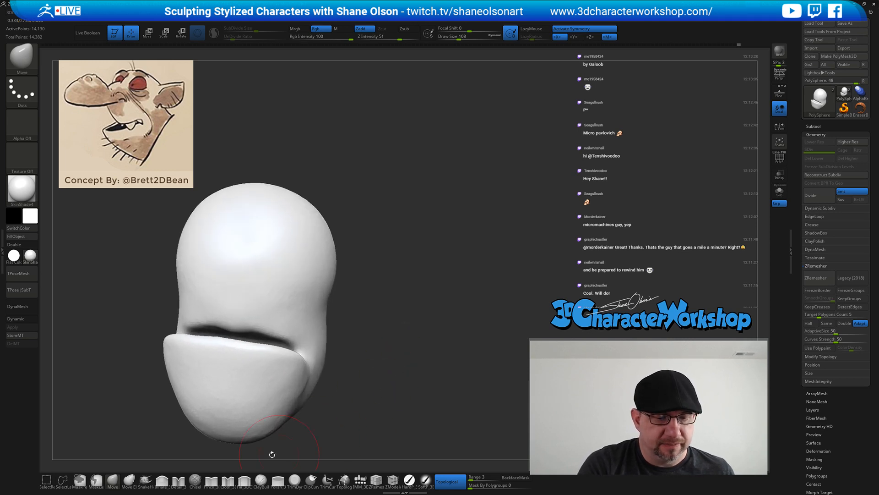
Pinch the upper edge of the mouth opening with the Pinch brush at draw size 65
{"action": "left_click", "coordinate": [212, 480]}
{"action": "key", "text": "s"}
{"action": "left_click_drag", "start_coordinate": [374, 356], "coordinate": [370, 356]}
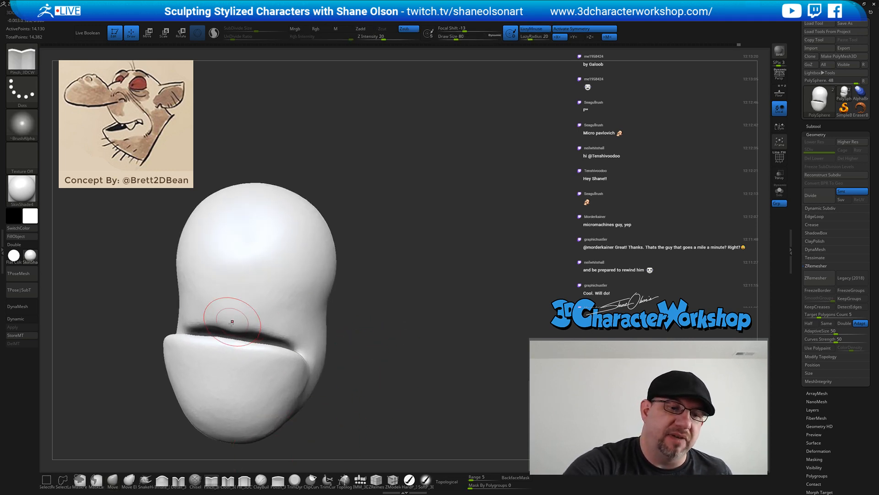
{"action": "key", "text": "s"}
{"action": "left_click_drag", "start_coordinate": [240, 318], "coordinate": [287, 337]}
{"action": "mouse_move", "coordinate": [409, 389]}
{"action": "left_mouse_down"}
{"action": "mouse_move", "coordinate": [371, 379]}
{"action": "mouse_move", "coordinate": [386, 370]}
{"action": "left_mouse_up"}
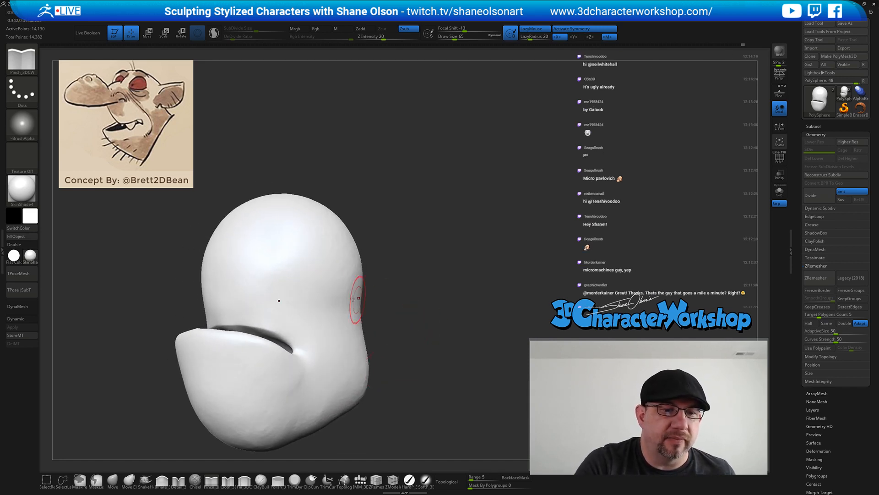
{"action": "left_click_drag", "start_coordinate": [266, 327], "coordinate": [294, 344]}
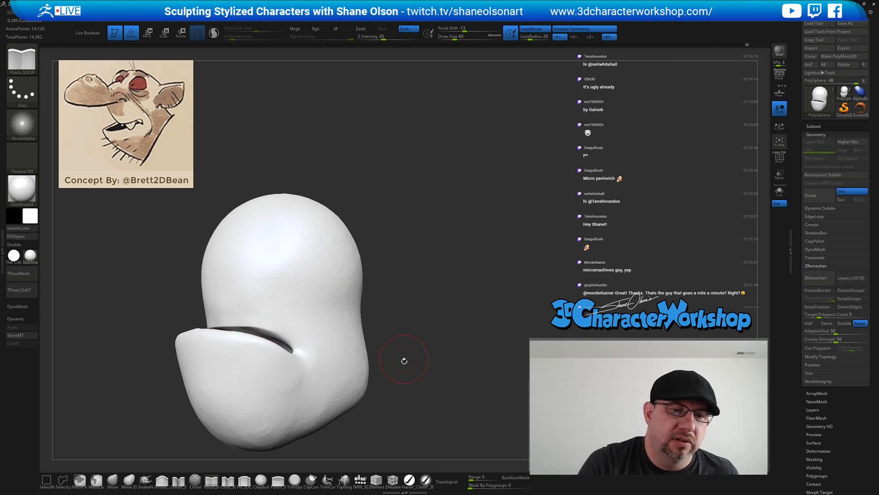
{"action": "left_click_drag", "start_coordinate": [404, 361], "coordinate": [384, 356]}
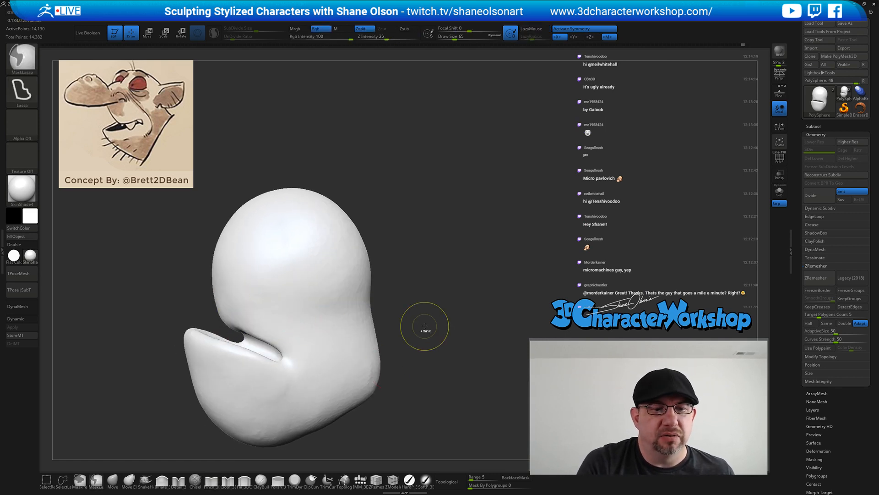
{"action": "left_click_drag", "start_coordinate": [428, 326], "coordinate": [474, 331]}
Set the Pinch brush intensity to 14, sharpen the upper mouth edge further and smooth above it
{"action": "left_click", "coordinate": [381, 37]}
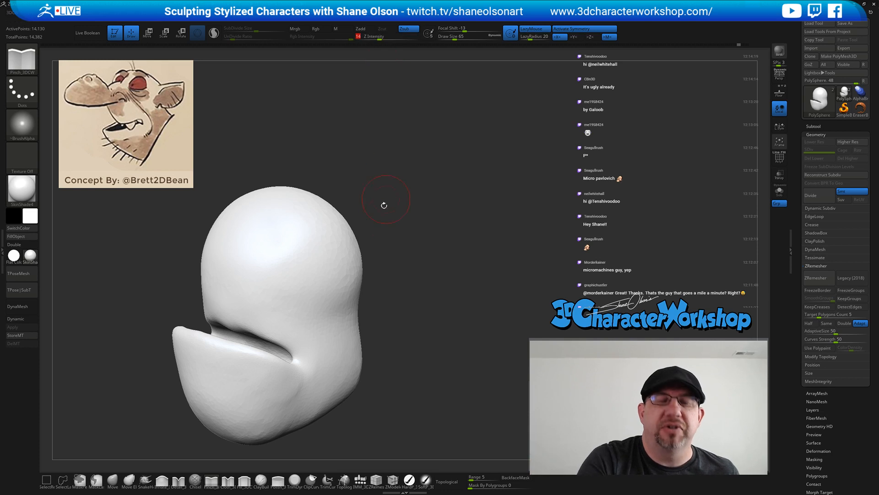
{"action": "right_click_drag", "start_coordinate": [224, 310], "coordinate": [248, 307]}
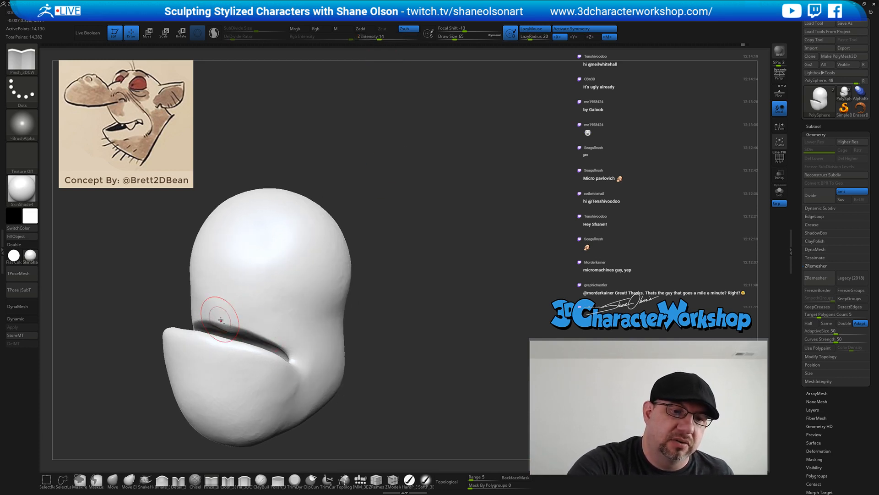
{"action": "left_click_drag", "start_coordinate": [405, 393], "coordinate": [394, 443]}
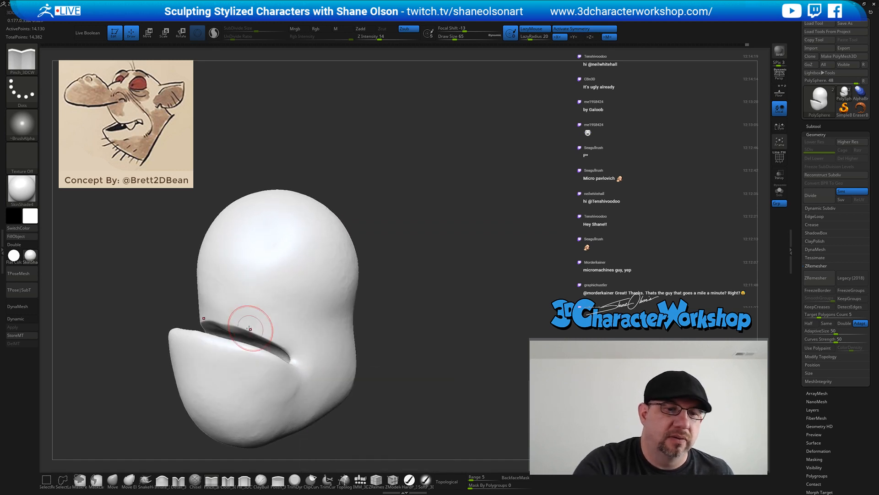
{"action": "left_click_drag", "start_coordinate": [251, 319], "coordinate": [225, 319], "text": "shift"}
{"action": "mouse_move", "coordinate": [379, 329]}
{"action": "left_mouse_down"}
{"action": "mouse_move", "coordinate": [436, 347]}
{"action": "mouse_move", "coordinate": [457, 324]}
{"action": "left_mouse_up"}
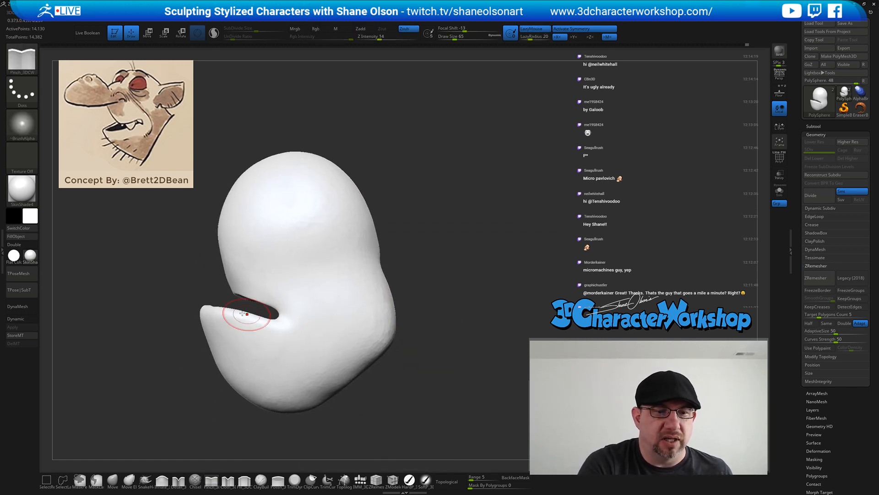
Isolate the upper head above the mouth with a lasso selection and smooth the roof of the mouth
{"action": "left_click", "coordinate": [63, 480]}
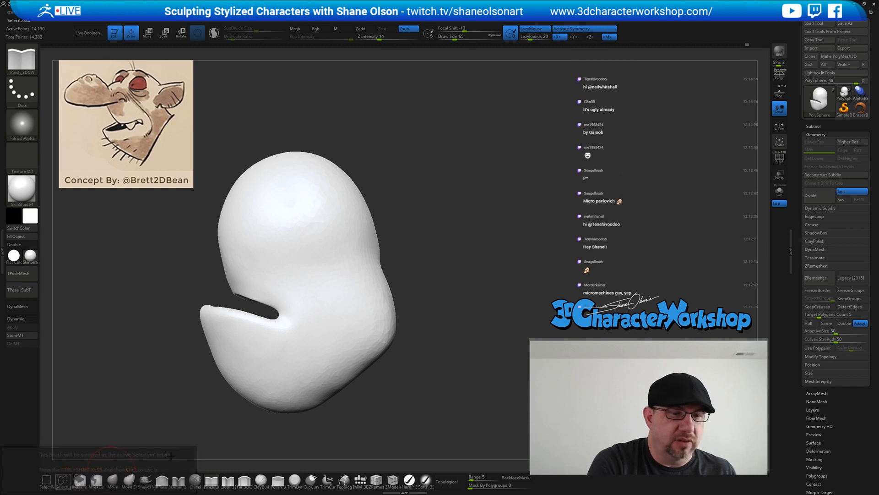
{"action": "mouse_move", "coordinate": [192, 297]}
{"action": "left_mouse_down", "text": "ctrl+shift"}
{"action": "mouse_move", "coordinate": [389, 390]}
{"action": "mouse_move", "coordinate": [419, 340]}
{"action": "mouse_move", "coordinate": [412, 355]}
{"action": "left_mouse_up", "text": "ctrl+shift"}
{"action": "mouse_move", "coordinate": [469, 356]}
{"action": "left_mouse_down"}
{"action": "mouse_move", "coordinate": [477, 310]}
{"action": "mouse_move", "coordinate": [392, 296]}
{"action": "left_mouse_up"}
{"action": "key", "text": "shift"}
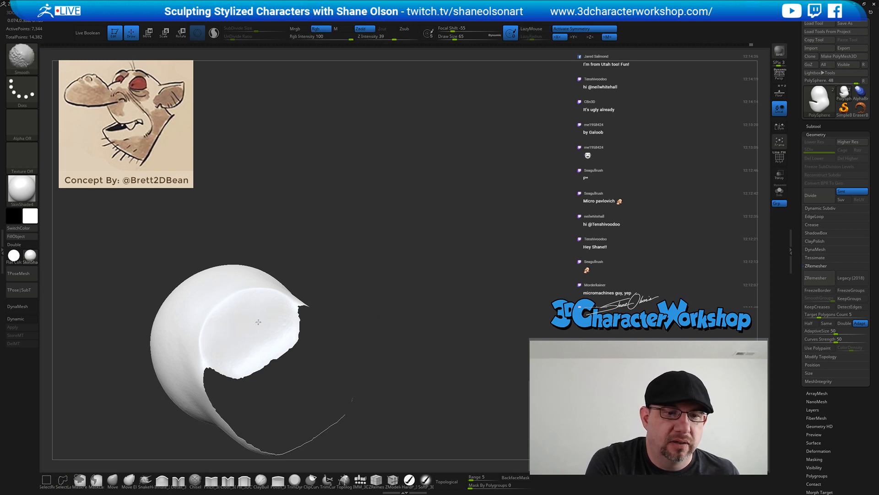
{"action": "mouse_move", "coordinate": [418, 275]}
{"action": "left_mouse_down"}
{"action": "mouse_move", "coordinate": [415, 314]}
{"action": "mouse_move", "coordinate": [436, 343]}
{"action": "left_mouse_up"}
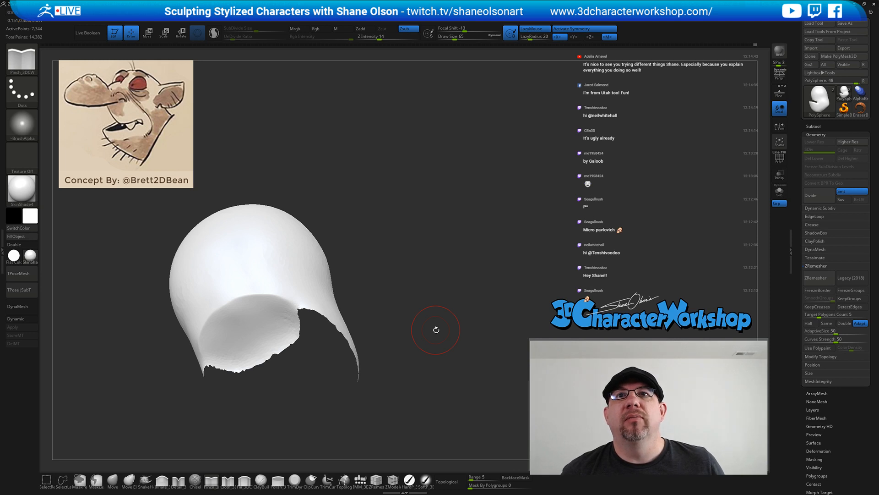
{"action": "left_click_drag", "start_coordinate": [421, 282], "coordinate": [390, 309]}
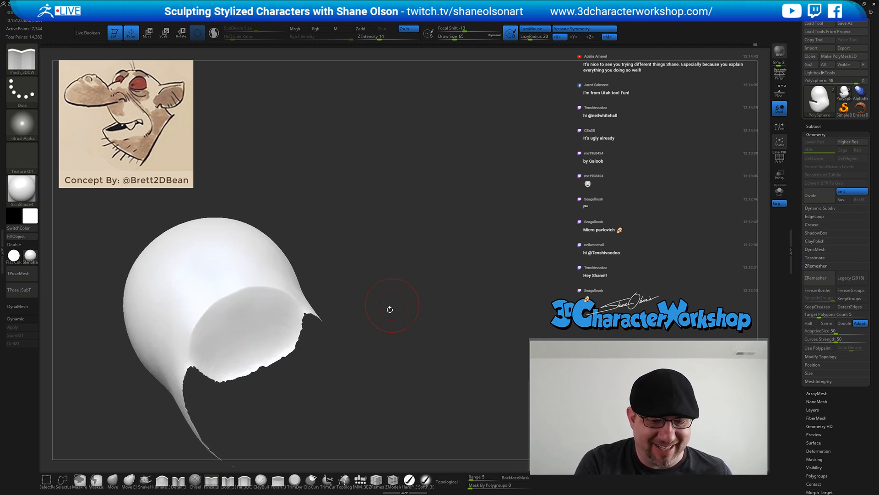
Flatten the roof of the mouth with the Polish brush, smooth it and invert visibility to show only the lower jaw
{"action": "left_click", "coordinate": [278, 481]}
{"action": "left_click_drag", "start_coordinate": [369, 350], "coordinate": [316, 298]}
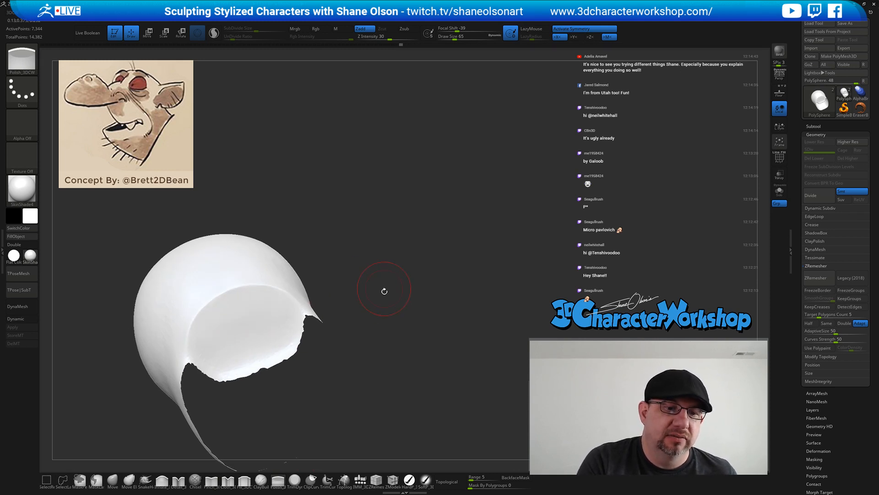
{"action": "left_click_drag", "start_coordinate": [384, 290], "coordinate": [395, 355]}
{"action": "left_click_drag", "start_coordinate": [450, 325], "coordinate": [479, 338], "text": "shift"}
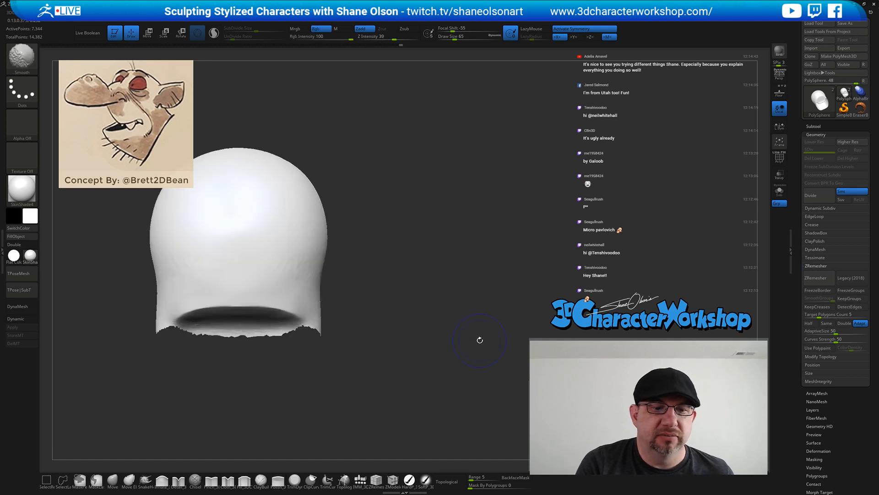
{"action": "mouse_move", "coordinate": [461, 301]}
{"action": "left_mouse_down", "text": "ctrl+shift"}
{"action": "mouse_move", "coordinate": [477, 352]}
{"action": "mouse_move", "coordinate": [453, 370]}
{"action": "mouse_move", "coordinate": [455, 387]}
{"action": "mouse_move", "coordinate": [400, 394]}
{"action": "left_mouse_up", "text": "ctrl+shift"}
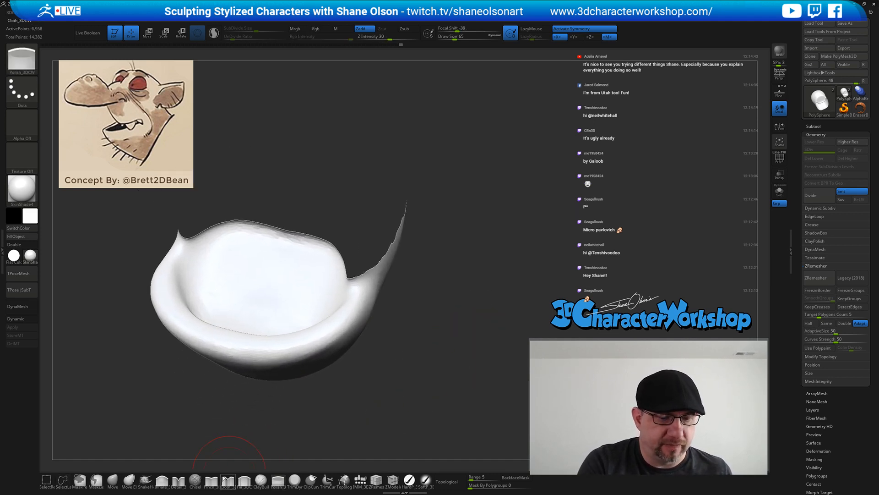
Refine the isolated lower jaw's edge with the Pinch brush at draw size 65, and restore the whole head's visibility
{"action": "left_click", "coordinate": [212, 479]}
{"action": "mouse_move", "coordinate": [456, 340]}
{"action": "left_mouse_down"}
{"action": "mouse_move", "coordinate": [467, 319]}
{"action": "mouse_move", "coordinate": [458, 344]}
{"action": "mouse_move", "coordinate": [447, 337]}
{"action": "left_mouse_up"}
{"action": "left_click_drag", "start_coordinate": [371, 247], "coordinate": [365, 341]}
{"action": "left_click_drag", "start_coordinate": [416, 408], "coordinate": [486, 353]}
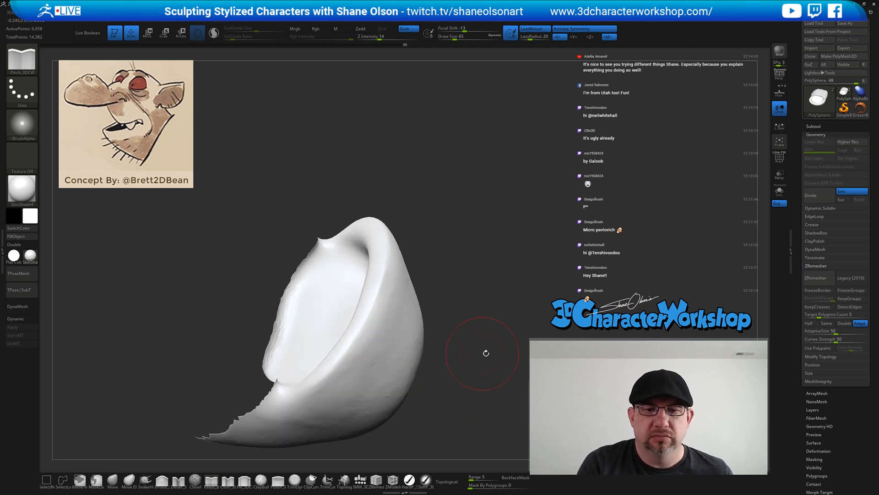
{"action": "left_click", "coordinate": [484, 384], "text": "ctrl+shift"}
{"action": "mouse_move", "coordinate": [485, 393]}
{"action": "left_mouse_down"}
{"action": "mouse_move", "coordinate": [484, 371]}
{"action": "mouse_move", "coordinate": [461, 368]}
{"action": "mouse_move", "coordinate": [434, 387]}
{"action": "mouse_move", "coordinate": [450, 373]}
{"action": "mouse_move", "coordinate": [435, 386]}
{"action": "mouse_move", "coordinate": [420, 371]}
{"action": "left_mouse_up"}
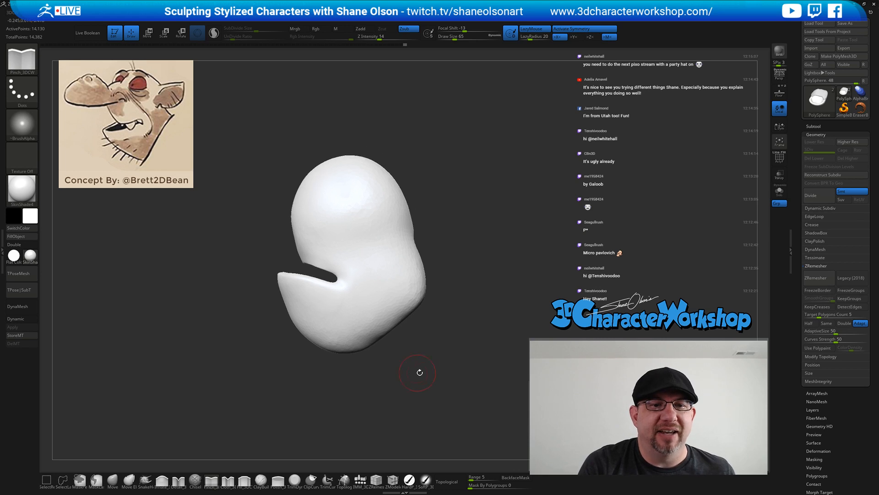
{"action": "left_click_drag", "start_coordinate": [451, 251], "coordinate": [445, 357]}
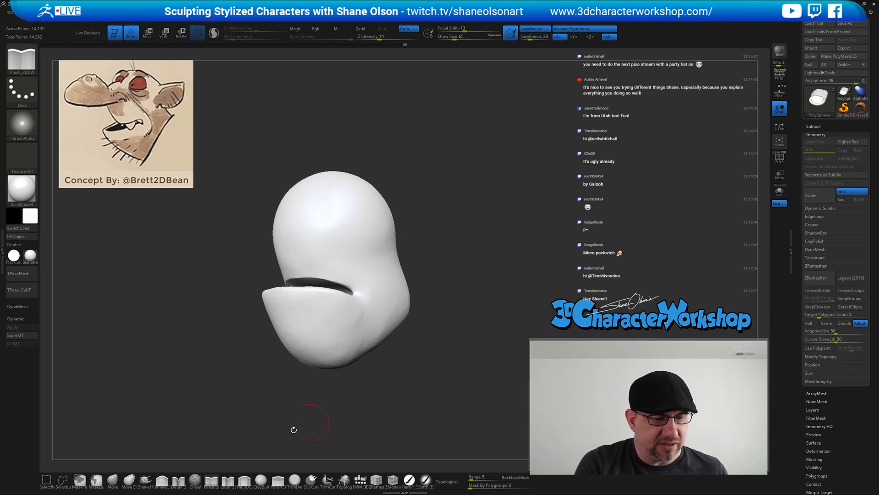
Set up the SnakeHook brush with Sculptris Pro at draw size 77 and display the wireframe on the head
{"action": "left_click", "coordinate": [146, 479]}
{"action": "left_click", "coordinate": [214, 33]}
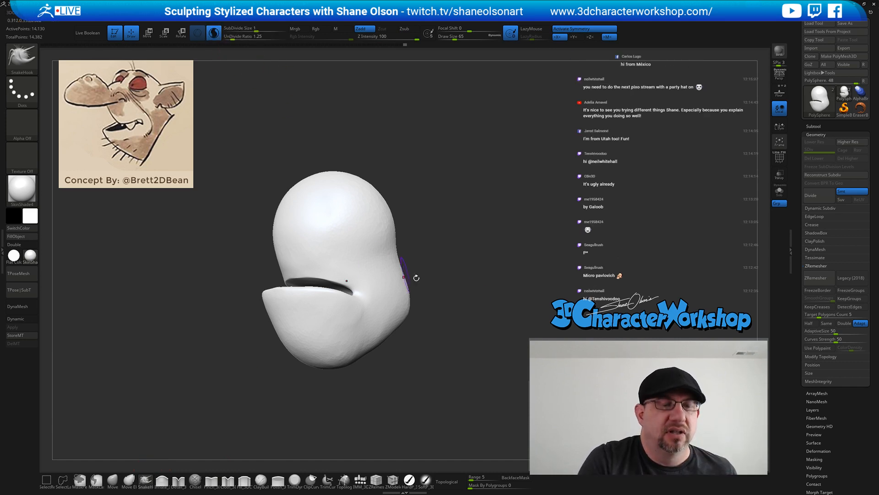
{"action": "key", "text": "s"}
{"action": "left_click_drag", "start_coordinate": [459, 336], "coordinate": [439, 275]}
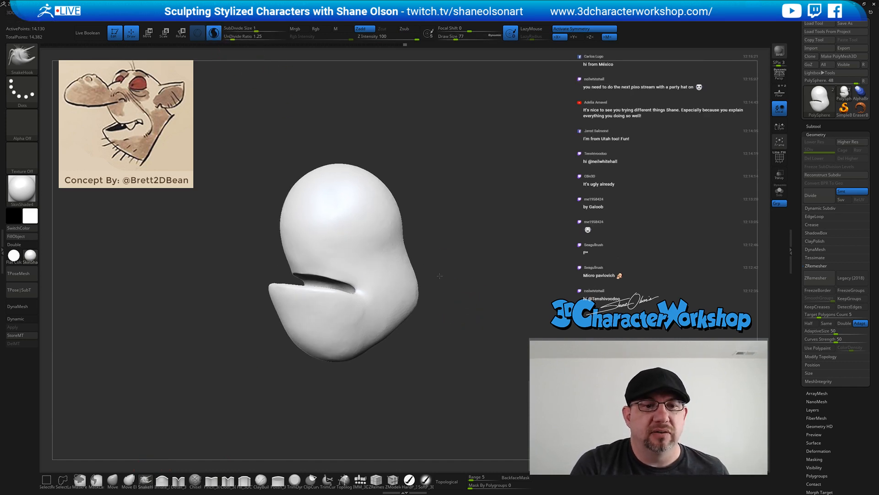
{"action": "right_click_drag", "start_coordinate": [316, 227], "coordinate": [306, 241]}
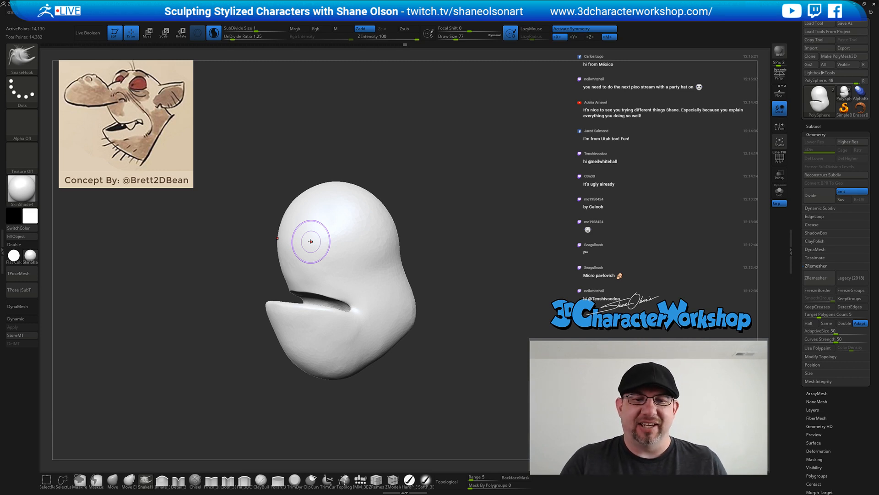
{"action": "mouse_move", "coordinate": [475, 270]}
{"action": "left_mouse_down"}
{"action": "mouse_move", "coordinate": [474, 262]}
{"action": "mouse_move", "coordinate": [485, 268]}
{"action": "mouse_move", "coordinate": [480, 257]}
{"action": "mouse_move", "coordinate": [461, 246]}
{"action": "left_mouse_up"}
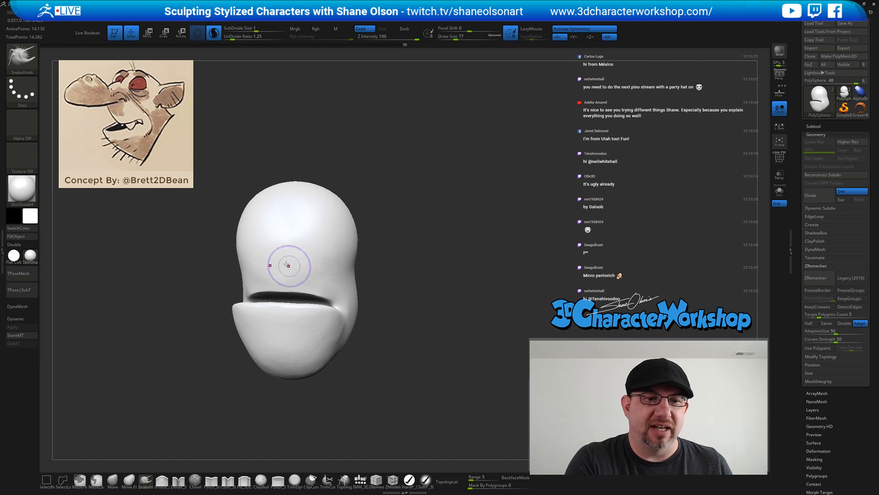
{"action": "left_click_drag", "start_coordinate": [283, 251], "coordinate": [281, 252]}
{"action": "mouse_move", "coordinate": [283, 249]}
{"action": "right_mouse_down"}
{"action": "mouse_move", "coordinate": [429, 305]}
{"action": "mouse_move", "coordinate": [398, 292]}
{"action": "right_mouse_up"}
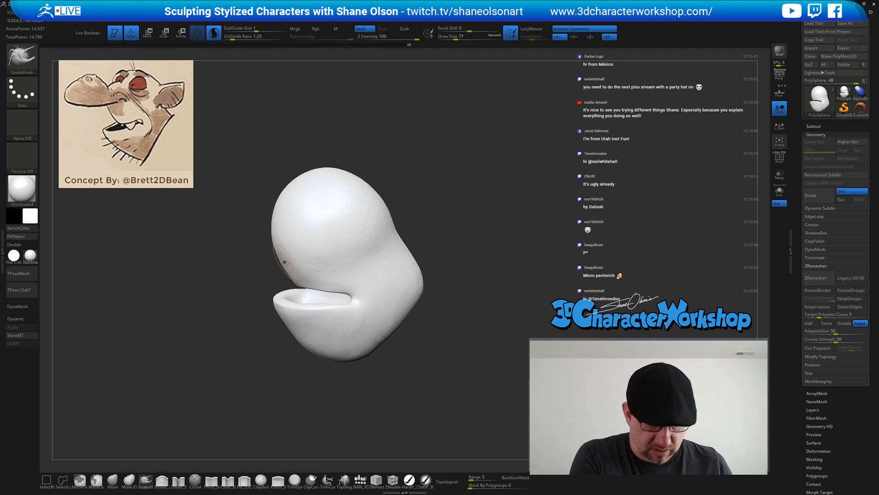
{"action": "key", "text": "shift+f"}
{"action": "right_click_drag", "start_coordinate": [357, 260], "coordinate": [367, 279]}
Try to pull a nose out of the face above the mouth with SnakeHook, and undo it
{"action": "left_click_drag", "start_coordinate": [263, 272], "coordinate": [250, 270]}
{"action": "right_click_drag", "start_coordinate": [457, 326], "coordinate": [444, 317]}
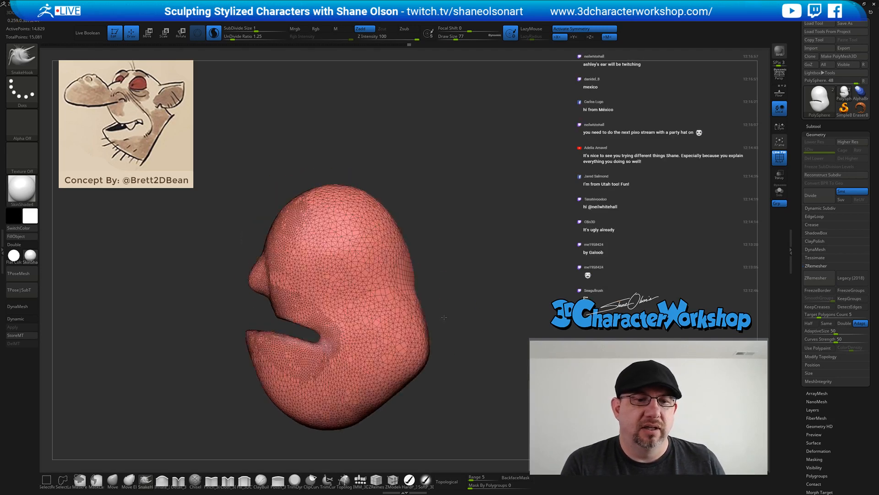
{"action": "key", "text": "ctrl+z"}
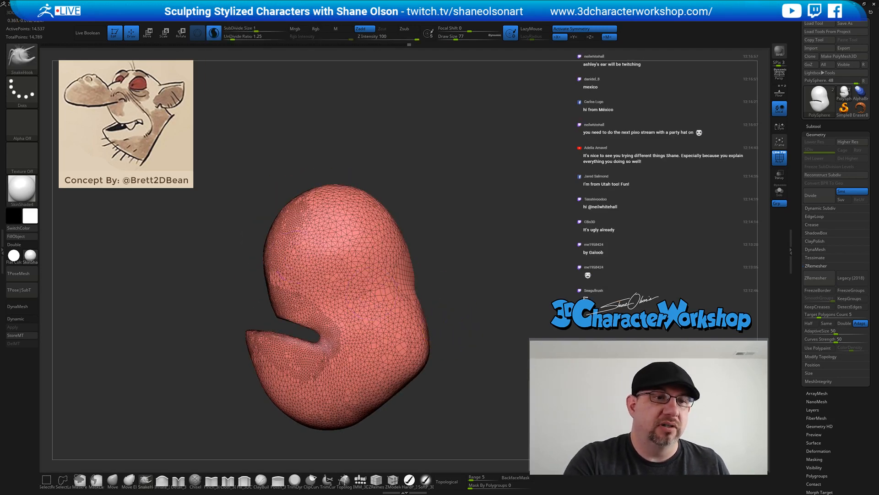
Pull a short nose out of the front of the face with SnakeHook, higher above the mouth
{"action": "right_click_drag", "start_coordinate": [299, 257], "coordinate": [284, 251]}
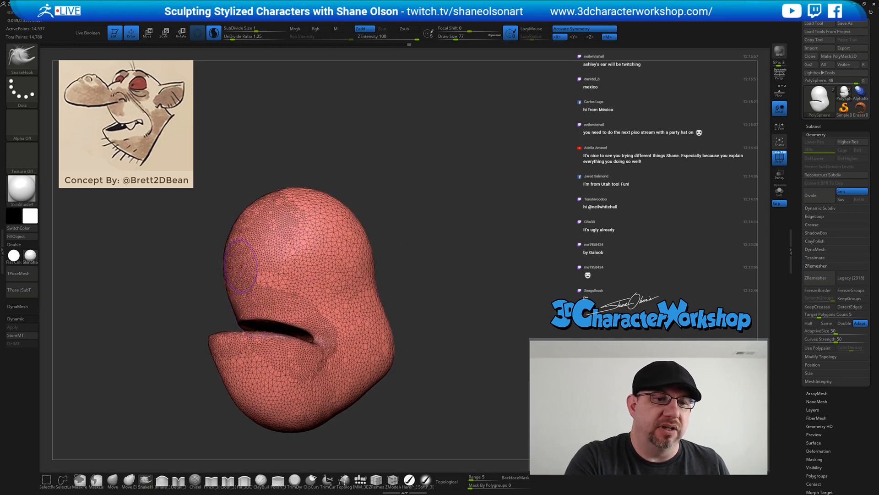
{"action": "left_click_drag", "start_coordinate": [235, 245], "coordinate": [225, 256]}
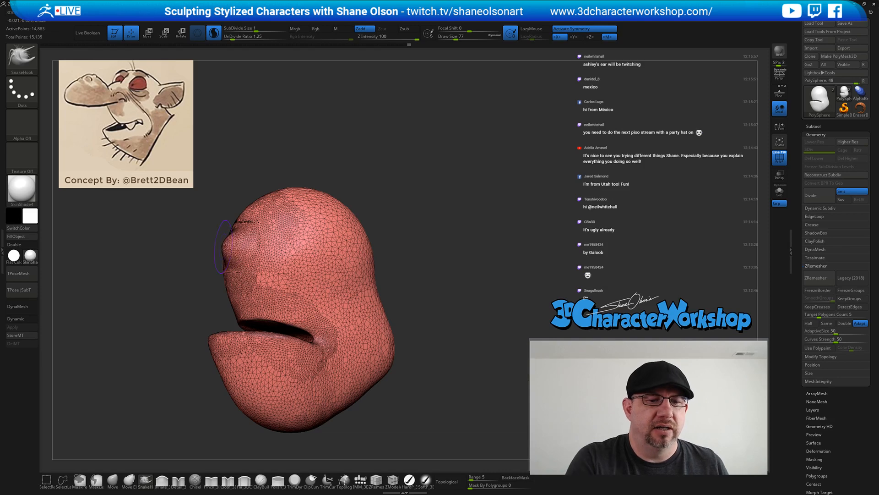
{"action": "mouse_move", "coordinate": [456, 300]}
{"action": "right_mouse_down"}
{"action": "mouse_move", "coordinate": [447, 311]}
{"action": "mouse_move", "coordinate": [417, 277]}
{"action": "mouse_move", "coordinate": [447, 268]}
{"action": "mouse_move", "coordinate": [434, 297]}
{"action": "right_mouse_up"}
{"action": "left_click_drag", "start_coordinate": [231, 248], "coordinate": [214, 252]}
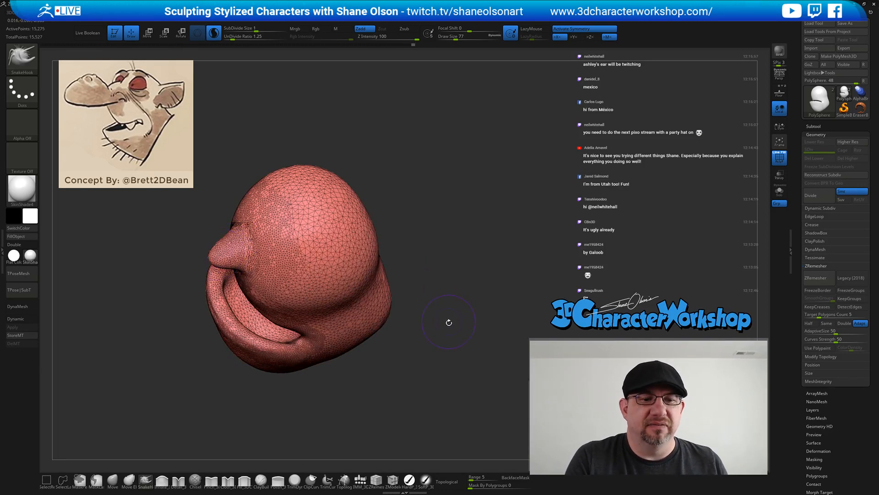
Set the SnakeHook intensity to 68 and stretch the nose into a long, thin spike
{"action": "right_click_drag", "start_coordinate": [449, 327], "coordinate": [451, 283]}
{"action": "left_click_drag", "start_coordinate": [407, 38], "coordinate": [399, 37]}
{"action": "left_click_drag", "start_coordinate": [232, 259], "coordinate": [209, 266]}
{"action": "left_click_drag", "start_coordinate": [398, 37], "coordinate": [407, 36]}
{"action": "left_click_drag", "start_coordinate": [417, 188], "coordinate": [485, 286]}
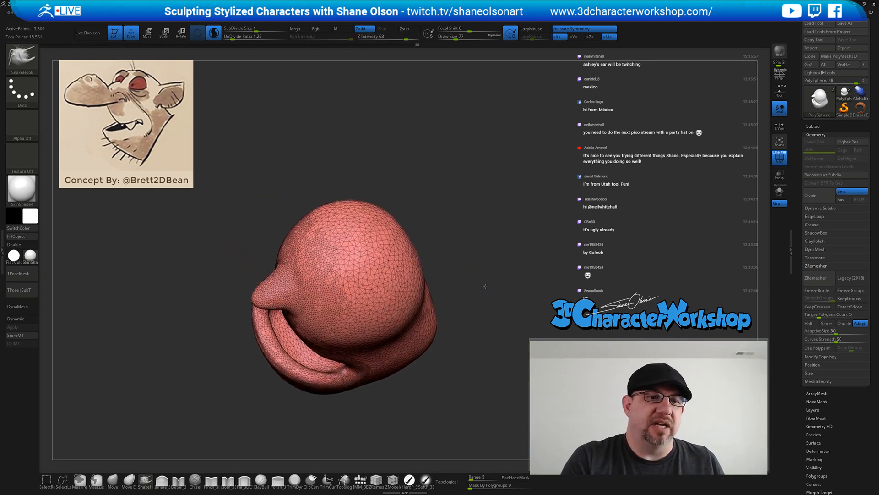
{"action": "left_click_drag", "start_coordinate": [259, 299], "coordinate": [226, 313]}
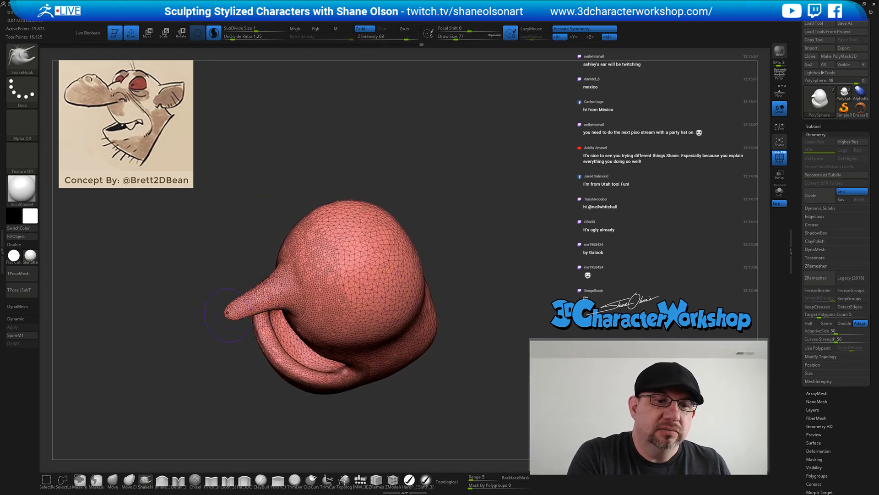
{"action": "left_click_drag", "start_coordinate": [479, 345], "coordinate": [492, 261]}
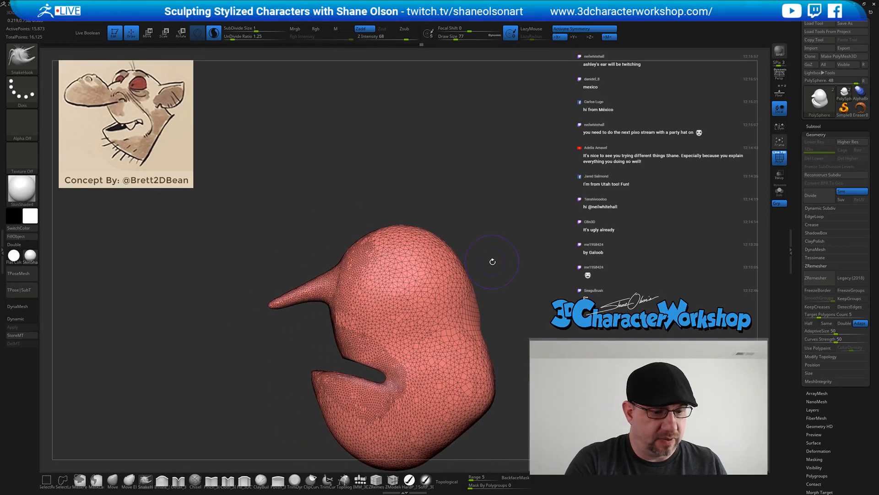
Swell the thin nose into a rounded bulb with the Inflate brush at draw size 124
{"action": "left_click", "coordinate": [162, 481]}
{"action": "left_click_drag", "start_coordinate": [278, 338], "coordinate": [317, 338]}
{"action": "left_click_drag", "start_coordinate": [280, 302], "coordinate": [300, 293]}
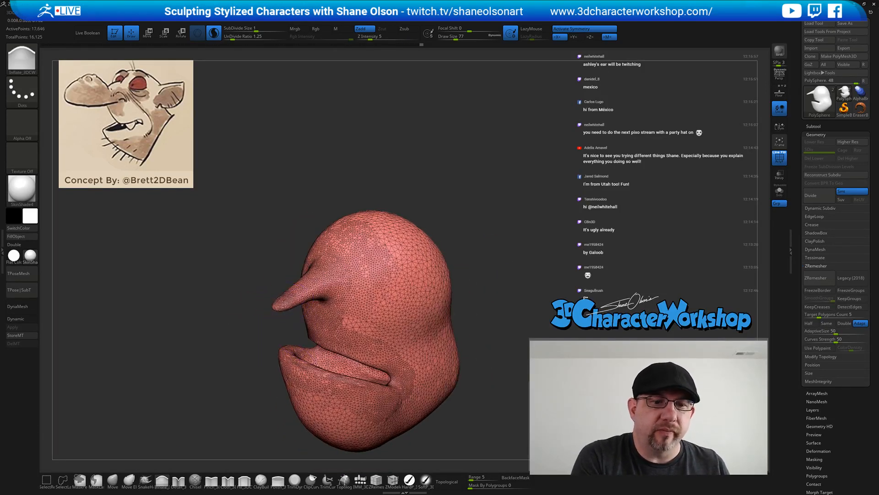
{"action": "key", "text": "bracketright"}
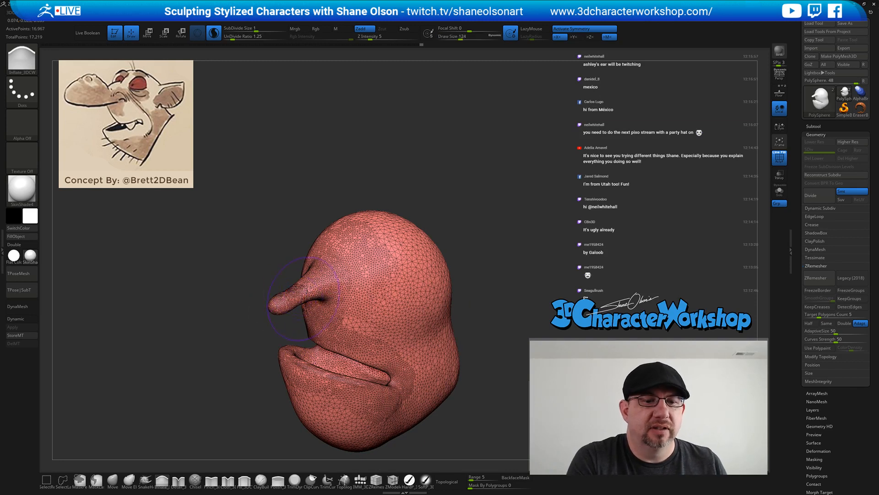
{"action": "mouse_move", "coordinate": [263, 318]}
{"action": "left_mouse_down"}
{"action": "mouse_move", "coordinate": [308, 287]}
{"action": "mouse_move", "coordinate": [276, 306]}
{"action": "mouse_move", "coordinate": [286, 297]}
{"action": "left_mouse_up"}
{"action": "mouse_move", "coordinate": [508, 254]}
{"action": "left_mouse_down"}
{"action": "mouse_move", "coordinate": [497, 259]}
{"action": "mouse_move", "coordinate": [514, 263]}
{"action": "mouse_move", "coordinate": [508, 305]}
{"action": "left_mouse_up"}
{"action": "mouse_move", "coordinate": [298, 293]}
{"action": "left_mouse_down"}
{"action": "mouse_move", "coordinate": [290, 284]}
{"action": "mouse_move", "coordinate": [298, 288]}
{"action": "mouse_move", "coordinate": [270, 308]}
{"action": "left_mouse_up"}
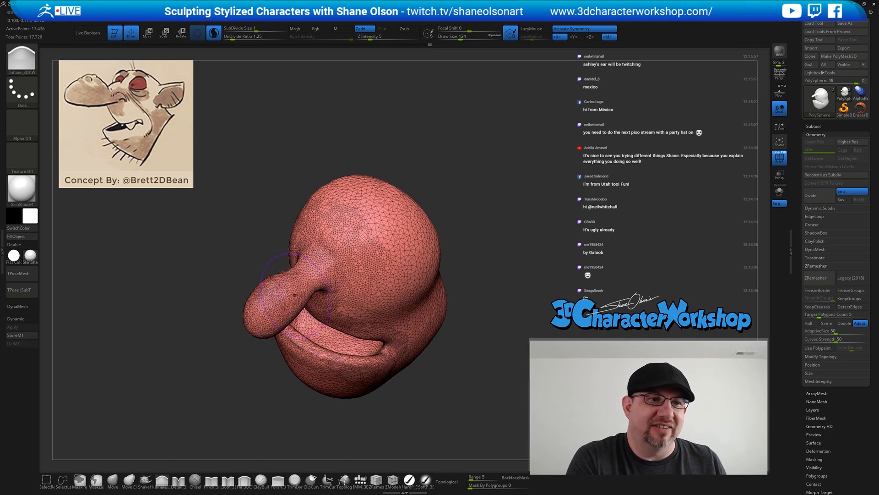
Round out the nose bulb from several angles with the Inflate brush and fill its upper side
{"action": "left_click_drag", "start_coordinate": [247, 362], "coordinate": [194, 359]}
{"action": "left_click_drag", "start_coordinate": [286, 317], "coordinate": [284, 306]}
{"action": "mouse_move", "coordinate": [238, 380]}
{"action": "left_mouse_down"}
{"action": "mouse_move", "coordinate": [236, 330]}
{"action": "mouse_move", "coordinate": [291, 314]}
{"action": "left_mouse_up"}
{"action": "mouse_move", "coordinate": [451, 262]}
{"action": "left_mouse_down"}
{"action": "mouse_move", "coordinate": [472, 258]}
{"action": "mouse_move", "coordinate": [482, 269]}
{"action": "mouse_move", "coordinate": [446, 279]}
{"action": "left_mouse_up"}
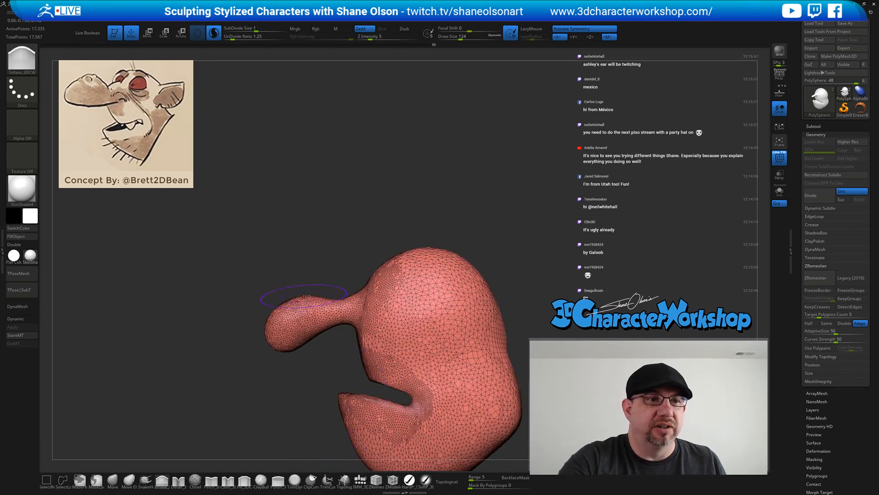
{"action": "left_click_drag", "start_coordinate": [316, 306], "coordinate": [298, 315]}
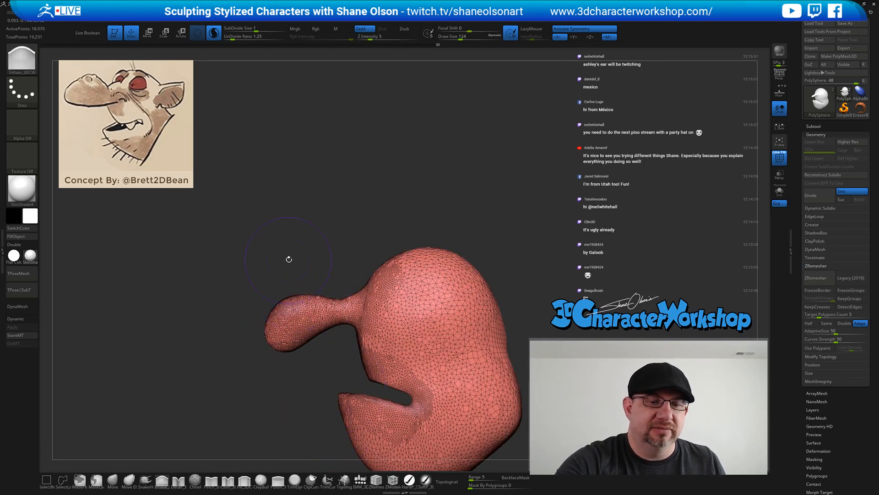
Shape the nose's underside, drooping tip and arched bridge with the Move brush, then smooth it at draw size 108
{"action": "left_click", "coordinate": [113, 480]}
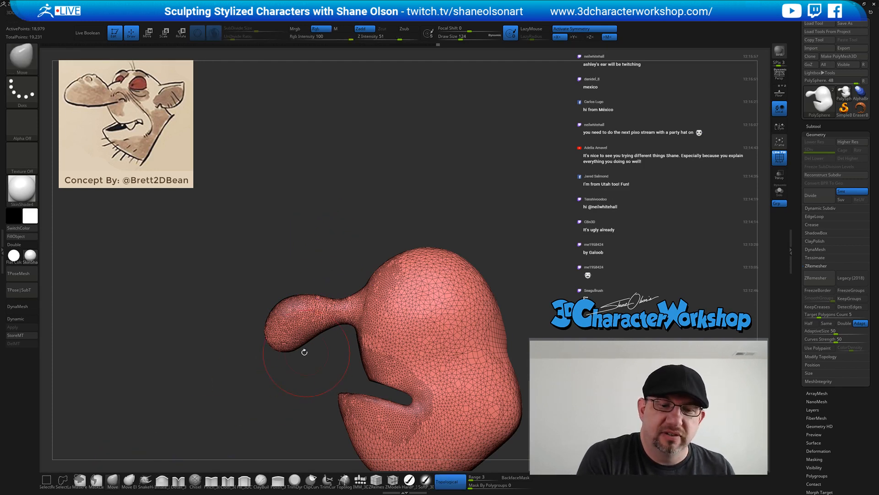
{"action": "mouse_move", "coordinate": [288, 345]}
{"action": "left_mouse_down"}
{"action": "mouse_move", "coordinate": [285, 337]}
{"action": "mouse_move", "coordinate": [312, 328]}
{"action": "left_mouse_up"}
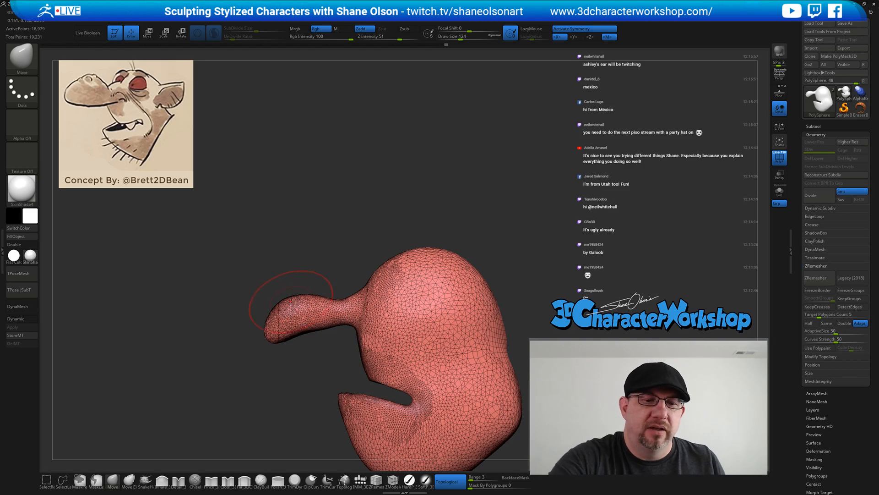
{"action": "mouse_move", "coordinate": [301, 262]}
{"action": "left_mouse_down"}
{"action": "mouse_move", "coordinate": [270, 298]}
{"action": "mouse_move", "coordinate": [270, 260]}
{"action": "left_mouse_up"}
{"action": "key", "text": "s"}
{"action": "mouse_move", "coordinate": [240, 293]}
{"action": "left_mouse_down", "text": "shift"}
{"action": "mouse_move", "coordinate": [242, 305]}
{"action": "mouse_move", "coordinate": [307, 234]}
{"action": "left_mouse_up", "text": "shift"}
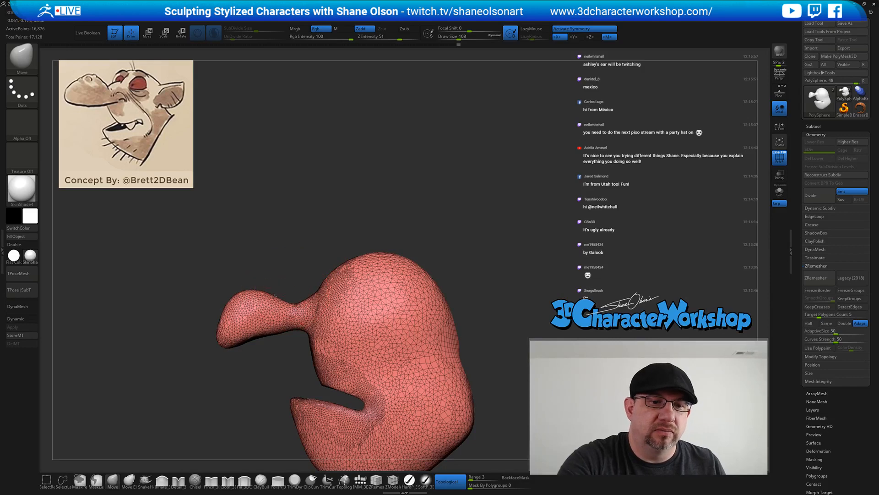
{"action": "left_click_drag", "start_coordinate": [274, 295], "coordinate": [278, 288]}
{"action": "left_click_drag", "start_coordinate": [305, 253], "coordinate": [314, 252]}
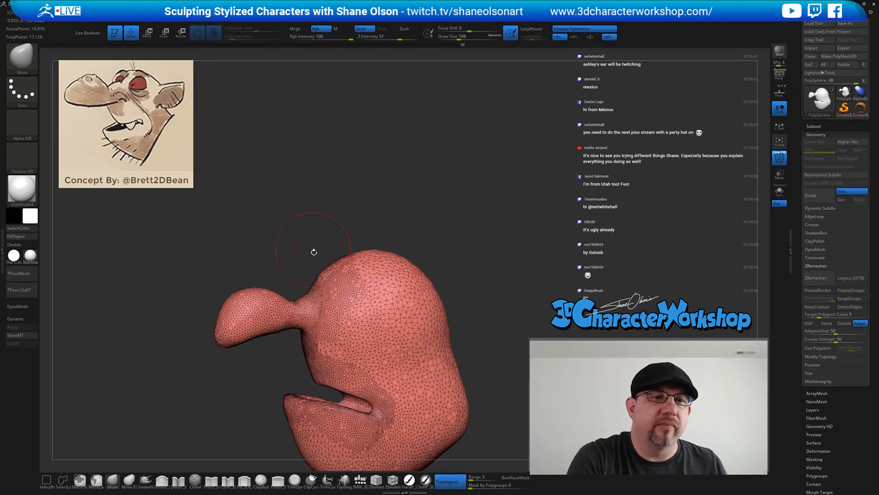
Enlarge the Move brush to draw size 207 and adjust the mouth and jaw in profile
{"action": "key", "text": "bracketleft"}
{"action": "key", "text": "bracketleft"}
{"action": "key", "text": "bracketleft"}
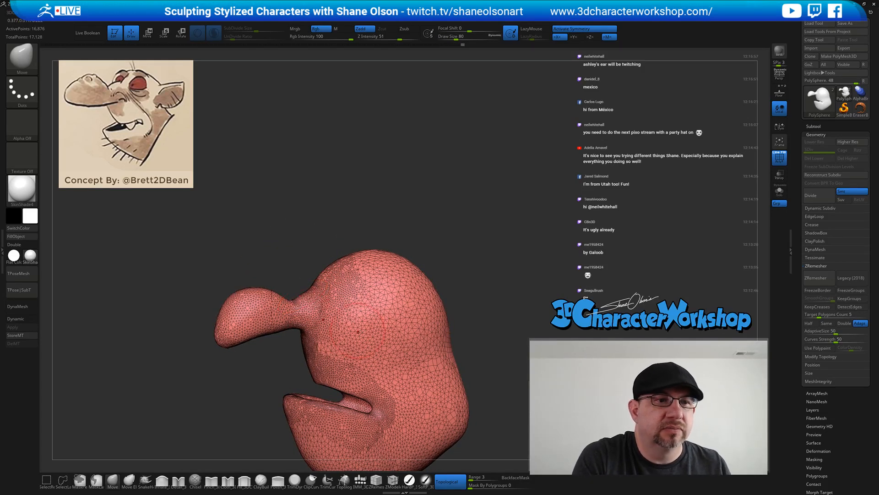
{"action": "mouse_move", "coordinate": [489, 323]}
{"action": "left_mouse_down"}
{"action": "mouse_move", "coordinate": [508, 321]}
{"action": "mouse_move", "coordinate": [495, 314]}
{"action": "left_mouse_up"}
{"action": "left_click_drag", "start_coordinate": [495, 314], "coordinate": [497, 255], "text": "alt"}
{"action": "key", "text": "s"}
{"action": "left_click_drag", "start_coordinate": [363, 360], "coordinate": [396, 326]}
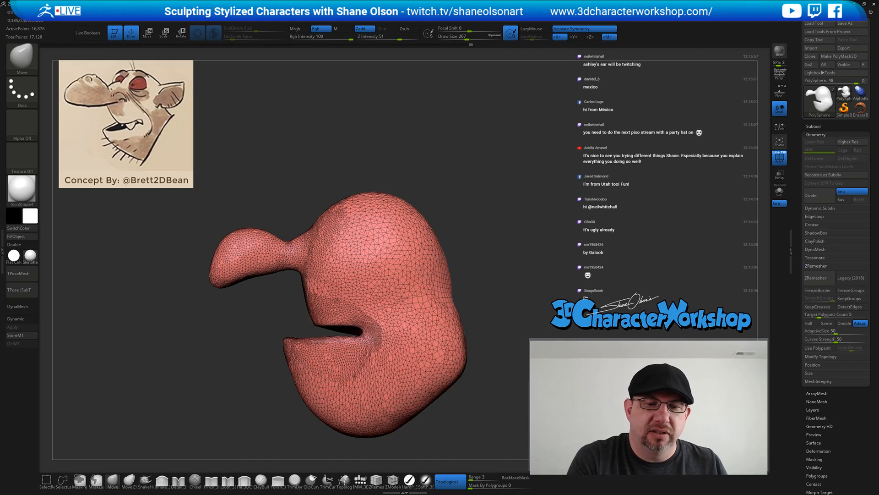
{"action": "mouse_move", "coordinate": [275, 385]}
{"action": "left_mouse_down"}
{"action": "mouse_move", "coordinate": [367, 388]}
{"action": "mouse_move", "coordinate": [349, 382]}
{"action": "mouse_move", "coordinate": [376, 316]}
{"action": "mouse_move", "coordinate": [338, 303]}
{"action": "left_mouse_up"}
{"action": "mouse_move", "coordinate": [339, 304]}
{"action": "right_mouse_down"}
{"action": "mouse_move", "coordinate": [362, 344]}
{"action": "mouse_move", "coordinate": [302, 316]}
{"action": "mouse_move", "coordinate": [254, 260]}
{"action": "right_mouse_up"}
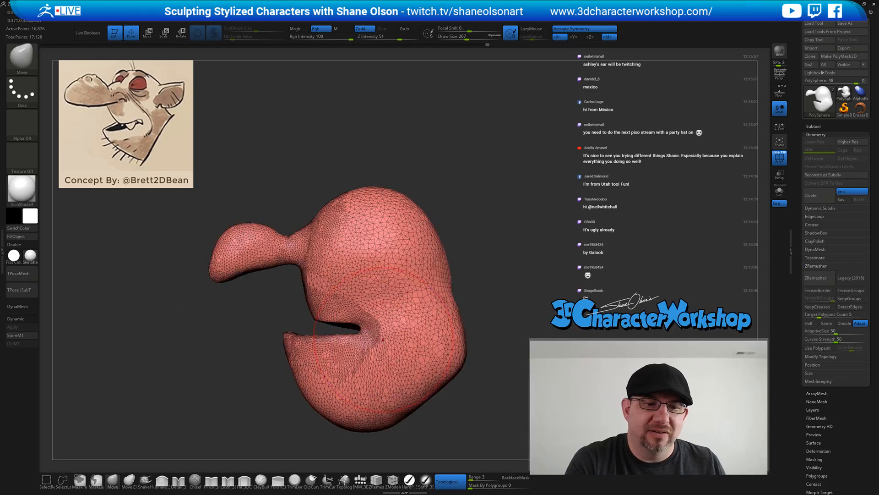
Narrow the mouth opening and reshape its corner with the Move brush at draw sizes 262 and 167, then hide the wireframe
{"action": "key", "text": "s"}
{"action": "left_click_drag", "start_coordinate": [375, 330], "coordinate": [335, 324]}
{"action": "key", "text": "s"}
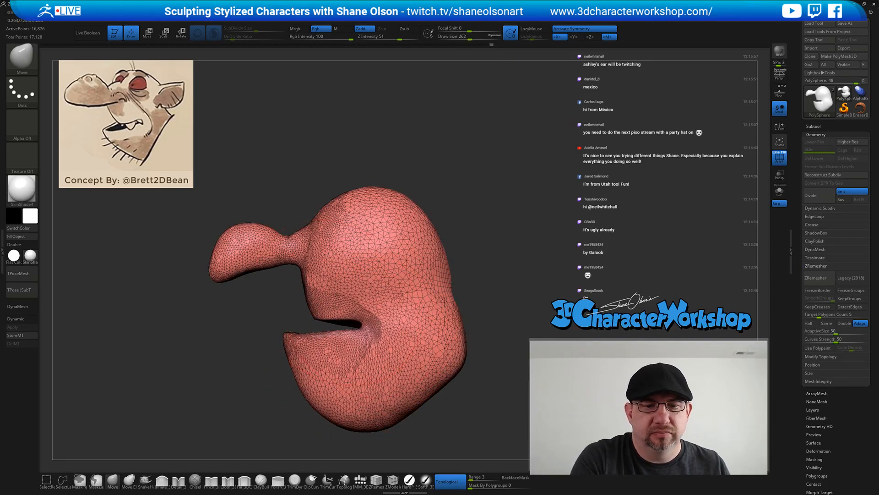
{"action": "key", "text": "s"}
{"action": "left_click_drag", "start_coordinate": [385, 350], "coordinate": [362, 348]}
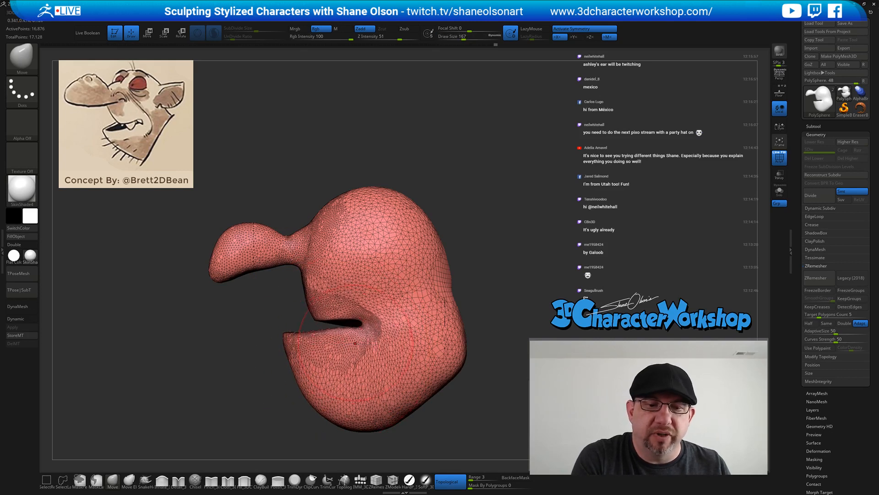
{"action": "mouse_move", "coordinate": [472, 311]}
{"action": "left_mouse_down"}
{"action": "mouse_move", "coordinate": [426, 308]}
{"action": "mouse_move", "coordinate": [524, 297]}
{"action": "mouse_move", "coordinate": [491, 294]}
{"action": "mouse_move", "coordinate": [463, 275]}
{"action": "mouse_move", "coordinate": [492, 261]}
{"action": "mouse_move", "coordinate": [488, 244]}
{"action": "left_mouse_up"}
{"action": "key", "text": "shift+f"}
{"action": "key", "text": "s"}
{"action": "left_click_drag", "start_coordinate": [488, 243], "coordinate": [484, 243]}
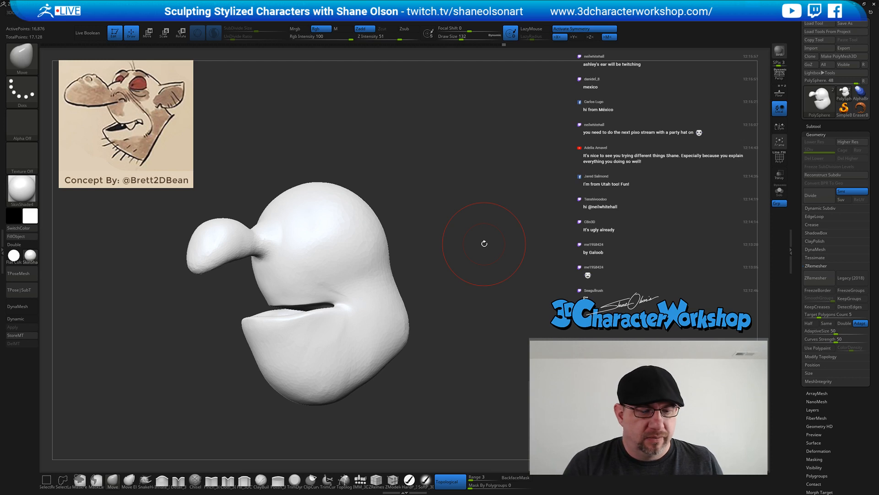
Swap the Move brush for a surface sculpting brush, reduce its draw size to 35 and try a stroke beside the nose base
{"action": "left_click", "coordinate": [228, 480]}
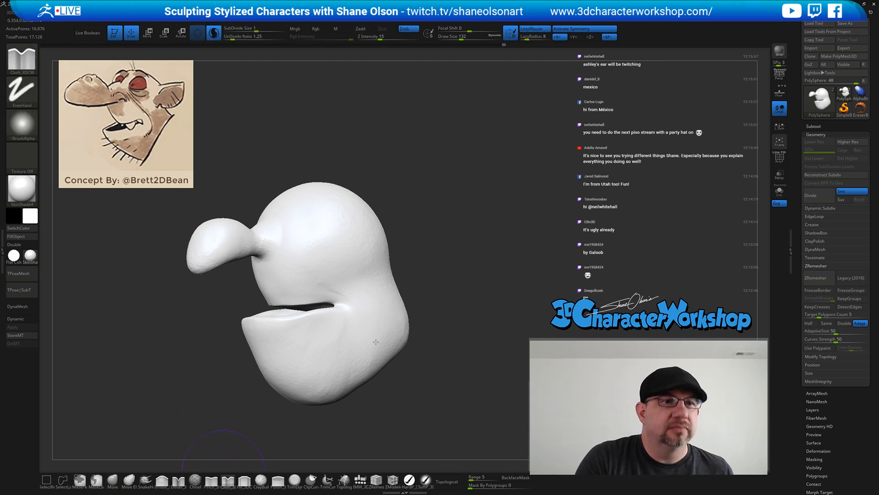
{"action": "mouse_move", "coordinate": [414, 307]}
{"action": "left_mouse_down"}
{"action": "mouse_move", "coordinate": [432, 271]}
{"action": "mouse_move", "coordinate": [422, 300]}
{"action": "left_mouse_up"}
{"action": "key", "text": "s"}
{"action": "key", "text": "s"}
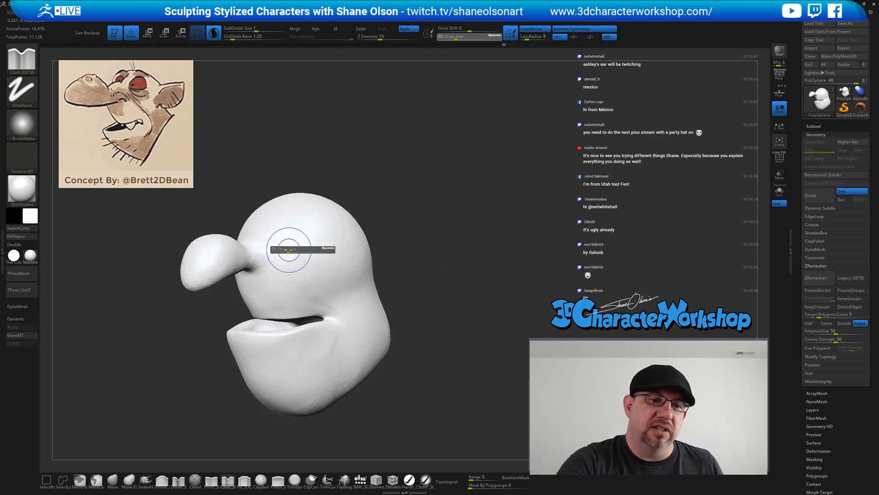
{"action": "left_click_drag", "start_coordinate": [289, 251], "coordinate": [284, 251]}
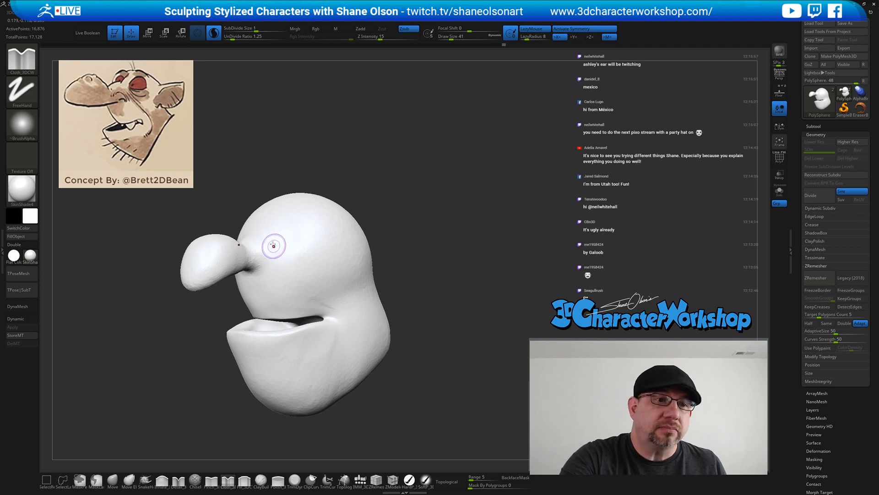
{"action": "right_click_drag", "start_coordinate": [273, 245], "coordinate": [261, 257]}
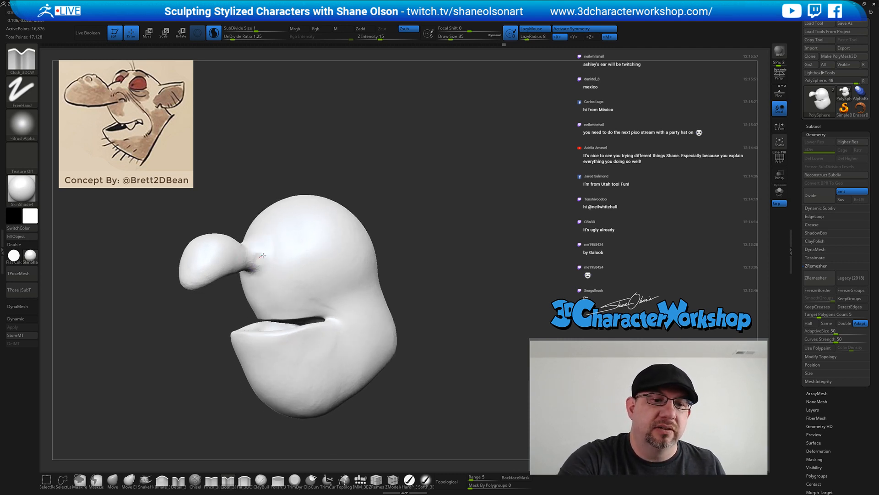
{"action": "key", "text": "ctrl+z"}
Undo the small-brush stroke and build up a rounded nostril wing beside the nose base at draw size 55
{"action": "mouse_move", "coordinate": [260, 260]}
{"action": "left_mouse_down"}
{"action": "mouse_move", "coordinate": [252, 258]}
{"action": "mouse_move", "coordinate": [272, 261]}
{"action": "left_mouse_up"}
{"action": "mouse_move", "coordinate": [268, 232]}
{"action": "right_mouse_down"}
{"action": "mouse_move", "coordinate": [296, 249]}
{"action": "mouse_move", "coordinate": [273, 243]}
{"action": "right_mouse_up"}
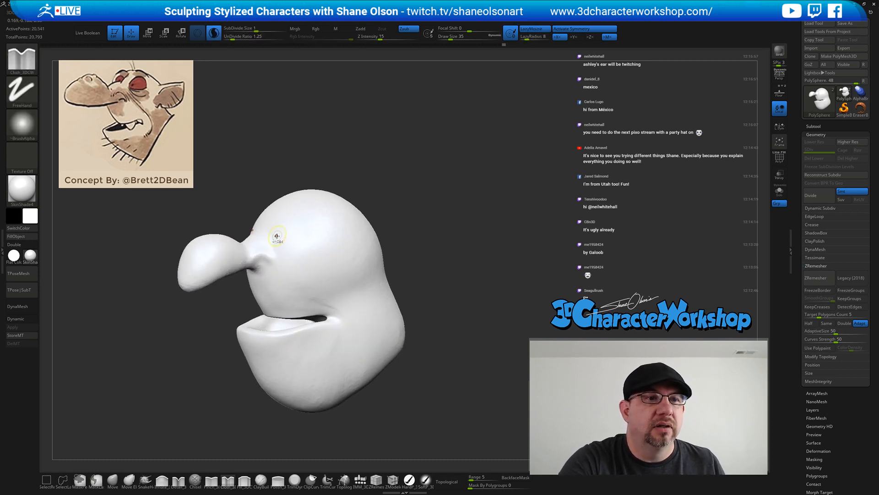
{"action": "key", "text": "ctrl+z"}
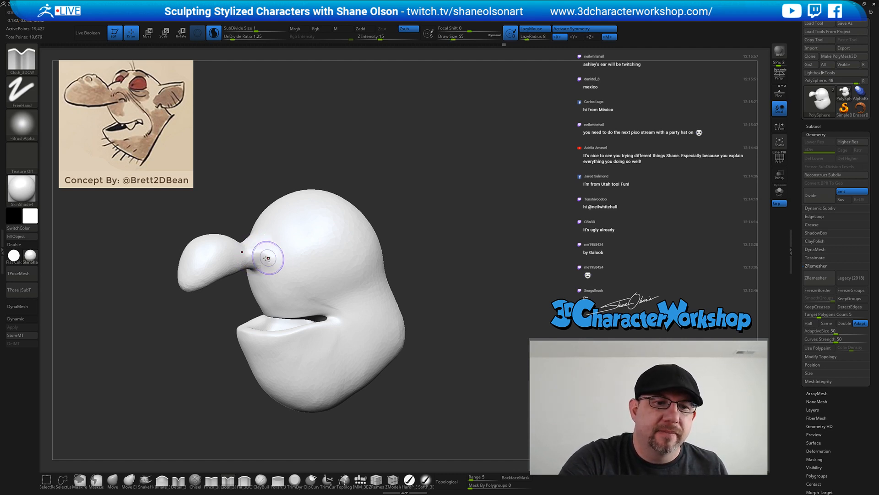
{"action": "left_click_drag", "start_coordinate": [275, 264], "coordinate": [277, 269]}
{"action": "mouse_move", "coordinate": [317, 289]}
{"action": "right_mouse_down"}
{"action": "mouse_move", "coordinate": [333, 312]}
{"action": "mouse_move", "coordinate": [354, 291]}
{"action": "mouse_move", "coordinate": [334, 293]}
{"action": "mouse_move", "coordinate": [292, 250]}
{"action": "right_mouse_up"}
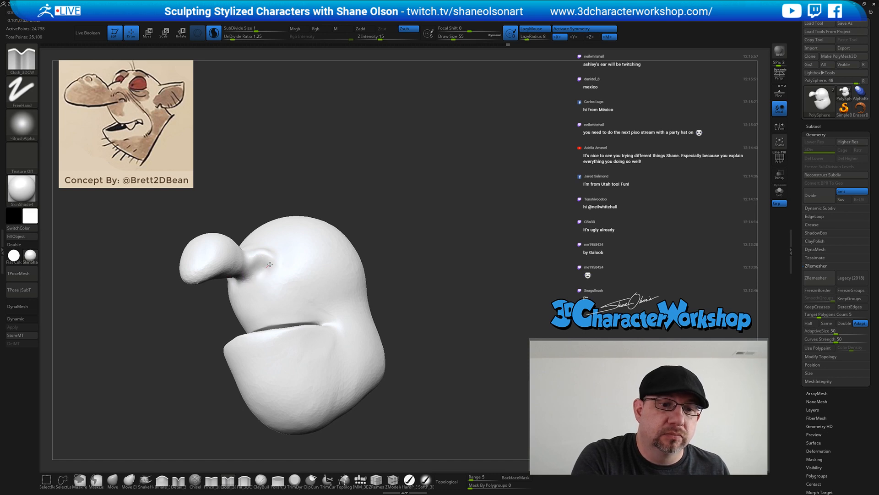
{"action": "mouse_move", "coordinate": [297, 261]}
{"action": "right_mouse_down"}
{"action": "mouse_move", "coordinate": [312, 272]}
{"action": "mouse_move", "coordinate": [289, 279]}
{"action": "mouse_move", "coordinate": [290, 261]}
{"action": "mouse_move", "coordinate": [318, 437]}
{"action": "right_mouse_up"}
Sculpt the smile crease from the nostril down to the mouth corner with the Detail brush at draw size 55
{"action": "left_click", "coordinate": [178, 480]}
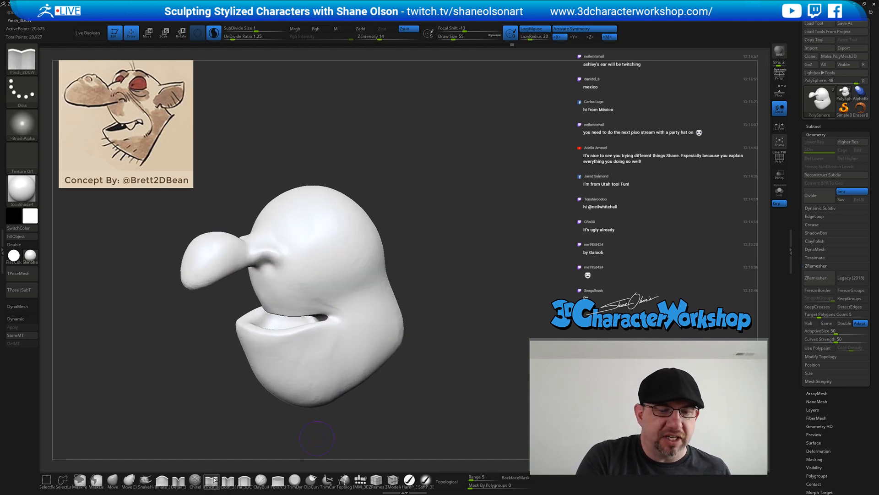
{"action": "mouse_move", "coordinate": [305, 247]}
{"action": "right_mouse_down"}
{"action": "mouse_move", "coordinate": [300, 259]}
{"action": "mouse_move", "coordinate": [281, 247]}
{"action": "right_mouse_up"}
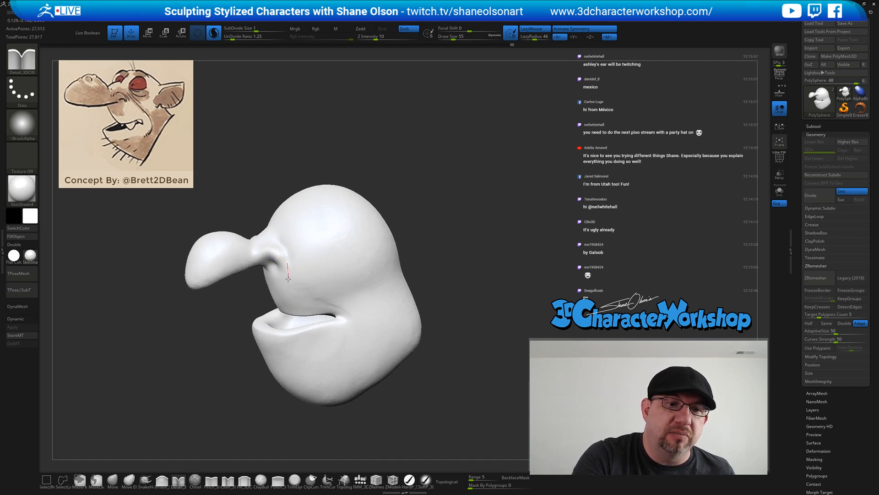
{"action": "left_click_drag", "start_coordinate": [288, 278], "coordinate": [289, 283]}
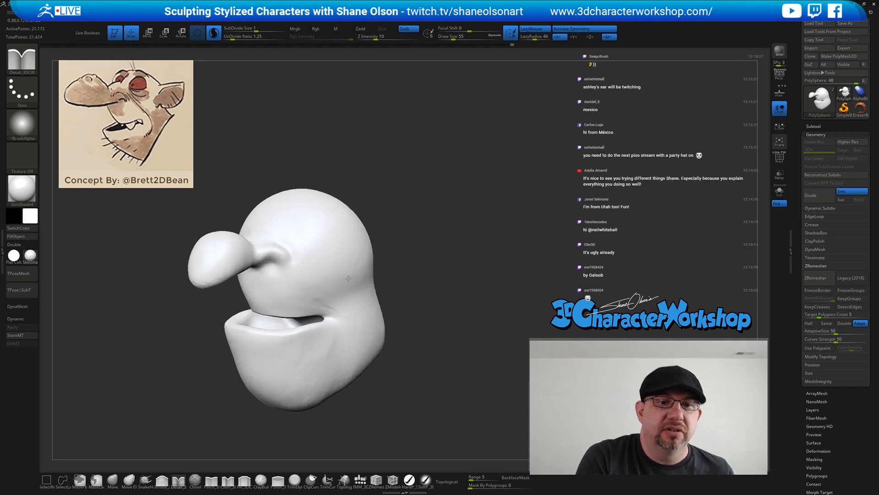
{"action": "mouse_move", "coordinate": [346, 250]}
{"action": "right_mouse_down"}
{"action": "mouse_move", "coordinate": [372, 251]}
{"action": "mouse_move", "coordinate": [289, 237]}
{"action": "right_mouse_up"}
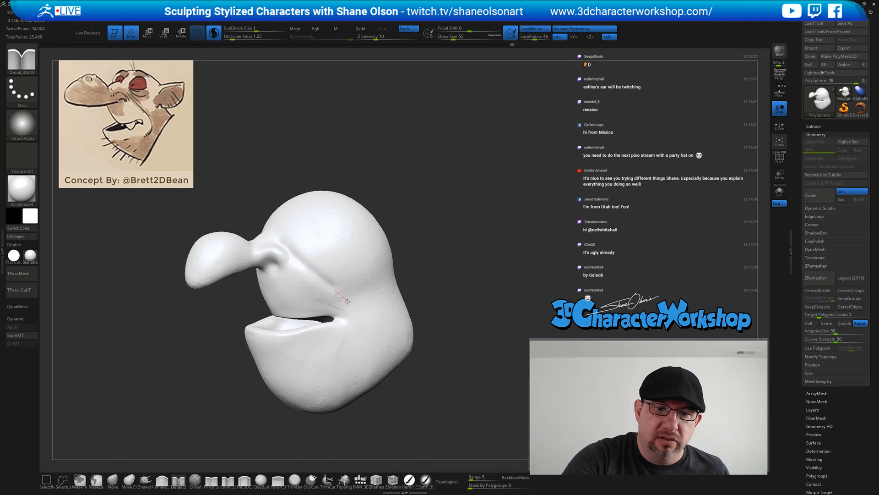
{"action": "mouse_move", "coordinate": [351, 340]}
{"action": "right_mouse_down"}
{"action": "mouse_move", "coordinate": [348, 321]}
{"action": "mouse_move", "coordinate": [321, 316]}
{"action": "mouse_move", "coordinate": [377, 293]}
{"action": "mouse_move", "coordinate": [376, 324]}
{"action": "right_mouse_up"}
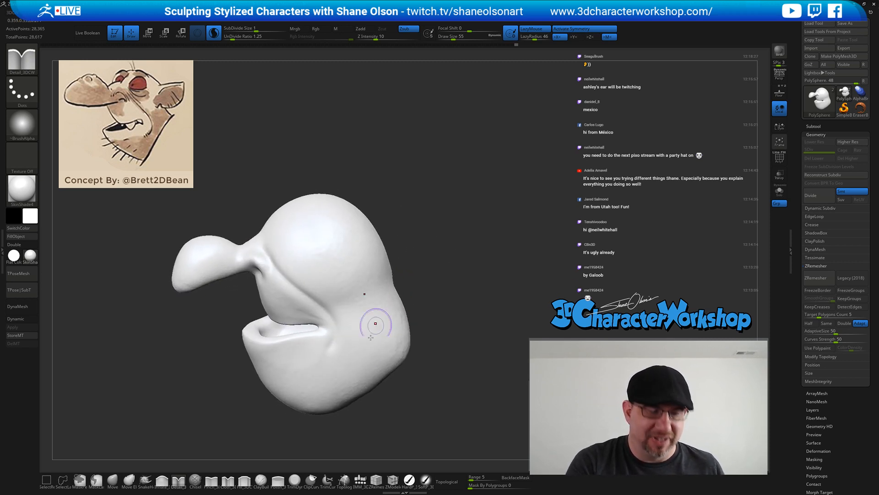
{"action": "mouse_move", "coordinate": [275, 382]}
{"action": "right_mouse_down"}
{"action": "mouse_move", "coordinate": [321, 330]}
{"action": "mouse_move", "coordinate": [349, 318]}
{"action": "right_mouse_up"}
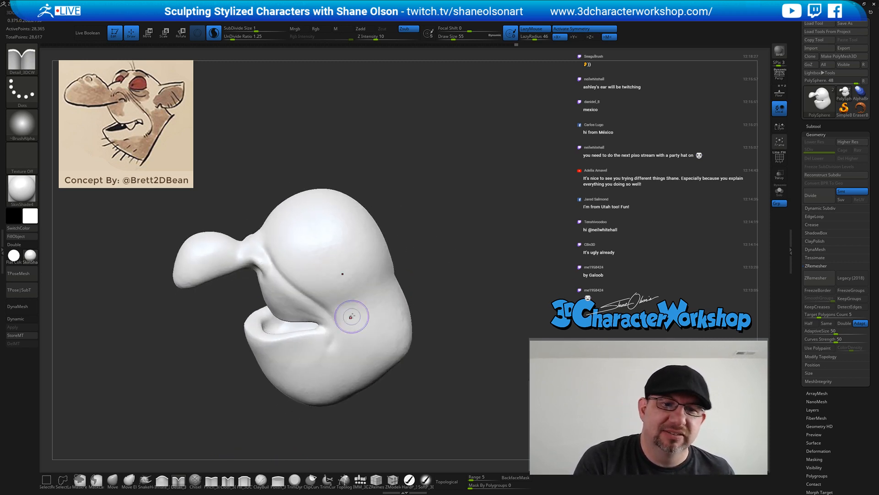
Enlarge the brush to draw size 71, show the wireframe and smooth the forehead and upper skull
{"action": "key", "text": "s"}
{"action": "left_click_drag", "start_coordinate": [347, 248], "coordinate": [355, 248]}
{"action": "key", "text": "shift+f"}
{"action": "left_click_drag", "start_coordinate": [316, 206], "coordinate": [328, 252], "text": "shift"}
{"action": "mouse_move", "coordinate": [279, 220]}
{"action": "left_mouse_down", "text": "shift"}
{"action": "mouse_move", "coordinate": [353, 266]}
{"action": "mouse_move", "coordinate": [320, 201]}
{"action": "mouse_move", "coordinate": [291, 220]}
{"action": "left_mouse_up", "text": "shift"}
{"action": "left_click_drag", "start_coordinate": [366, 220], "coordinate": [379, 259], "text": "shift"}
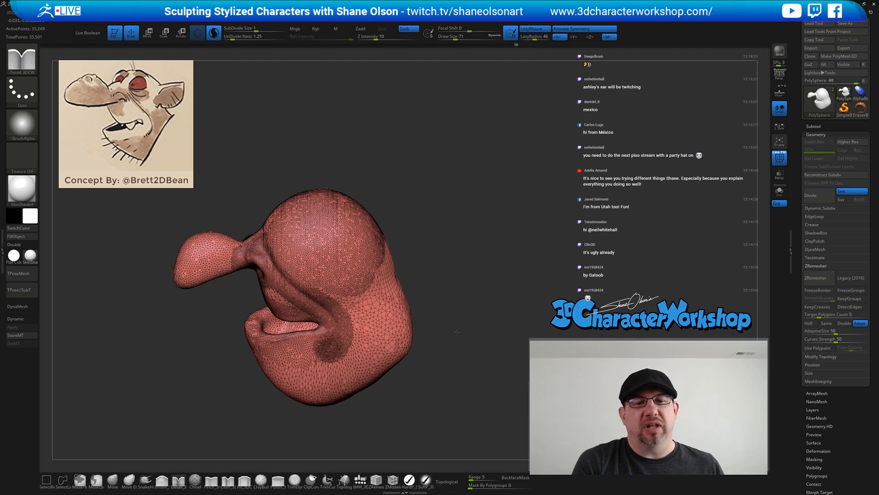
Smooth the cheek around the smile crease and the side of the jaw with the wireframe visible
{"action": "left_click_drag", "start_coordinate": [461, 334], "coordinate": [458, 315]}
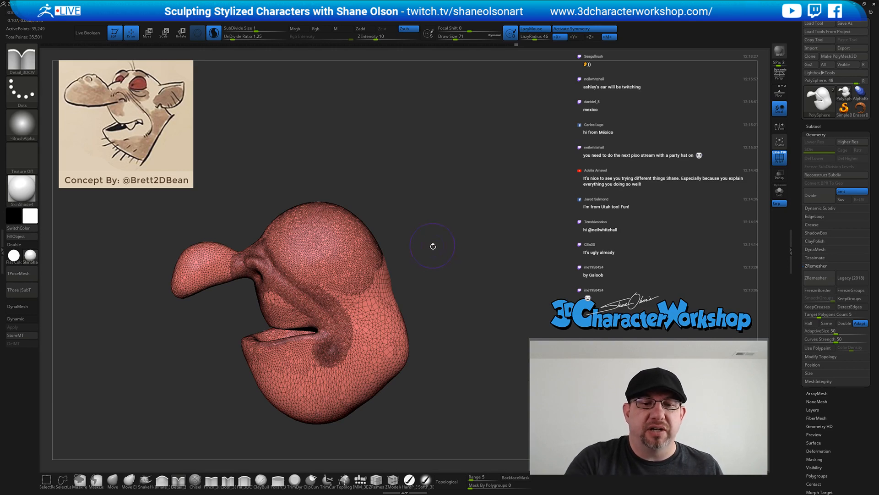
{"action": "left_click_drag", "start_coordinate": [433, 246], "coordinate": [415, 217]}
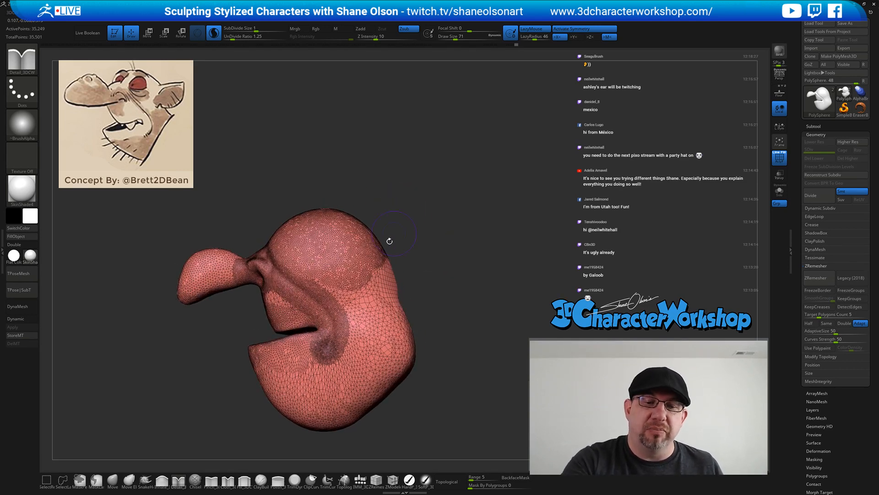
{"action": "mouse_move", "coordinate": [368, 274]}
{"action": "left_mouse_down", "text": "shift"}
{"action": "mouse_move", "coordinate": [380, 286]}
{"action": "mouse_move", "coordinate": [375, 302]}
{"action": "mouse_move", "coordinate": [348, 304]}
{"action": "mouse_move", "coordinate": [311, 290]}
{"action": "left_mouse_up", "text": "shift"}
{"action": "mouse_move", "coordinate": [362, 321]}
{"action": "left_mouse_down", "text": "shift"}
{"action": "mouse_move", "coordinate": [398, 348]}
{"action": "mouse_move", "coordinate": [405, 330]}
{"action": "mouse_move", "coordinate": [362, 339]}
{"action": "mouse_move", "coordinate": [380, 361]}
{"action": "left_mouse_up", "text": "shift"}
{"action": "left_click_drag", "start_coordinate": [448, 358], "coordinate": [417, 323]}
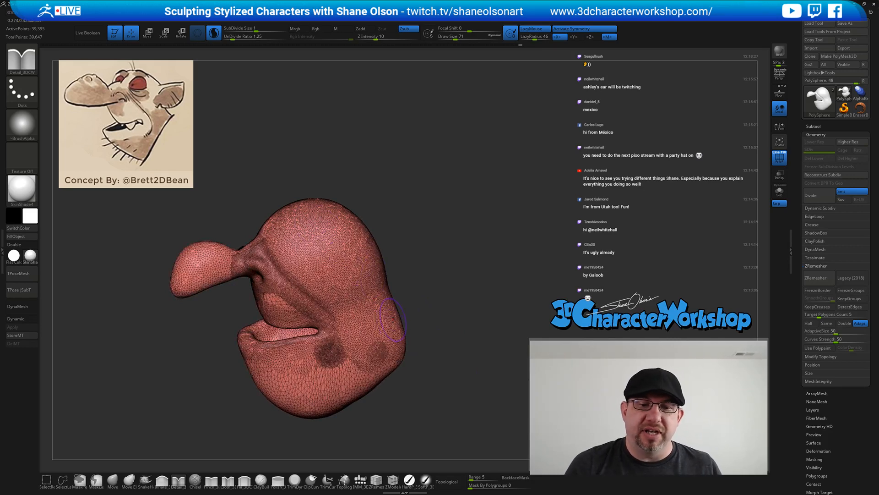
{"action": "mouse_move", "coordinate": [356, 352]}
{"action": "left_mouse_down", "text": "shift"}
{"action": "mouse_move", "coordinate": [320, 375]}
{"action": "mouse_move", "coordinate": [328, 394]}
{"action": "left_mouse_up", "text": "shift"}
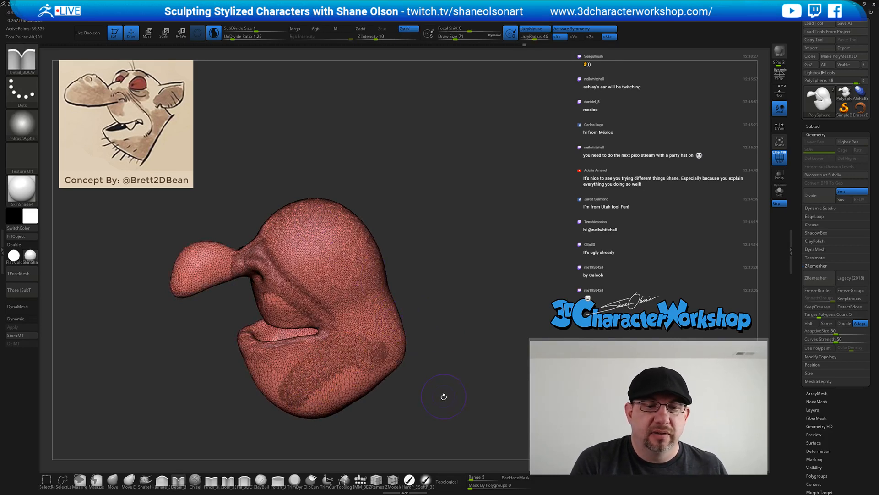
Smooth the lower lip, upper lip and back of the jaw to even out the mesh, then hide the wireframe
{"action": "mouse_move", "coordinate": [444, 397]}
{"action": "left_mouse_down"}
{"action": "mouse_move", "coordinate": [463, 388]}
{"action": "mouse_move", "coordinate": [451, 389]}
{"action": "left_mouse_up"}
{"action": "left_click_drag", "start_coordinate": [257, 357], "coordinate": [298, 366], "text": "shift"}
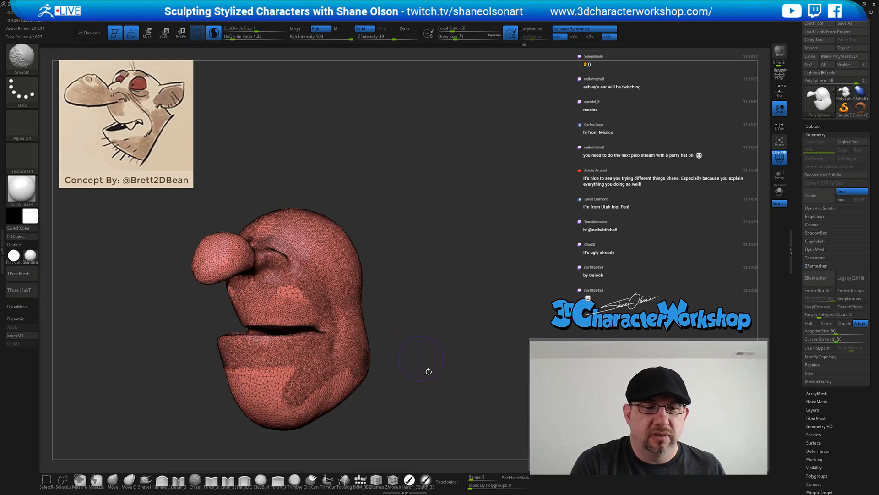
{"action": "left_click_drag", "start_coordinate": [428, 371], "coordinate": [412, 388]}
{"action": "left_click_drag", "start_coordinate": [268, 281], "coordinate": [298, 314], "text": "shift"}
{"action": "mouse_move", "coordinate": [457, 375]}
{"action": "left_mouse_down"}
{"action": "mouse_move", "coordinate": [450, 388]}
{"action": "mouse_move", "coordinate": [445, 378]}
{"action": "left_mouse_up"}
{"action": "left_click_drag", "start_coordinate": [321, 362], "coordinate": [375, 389], "text": "shift"}
{"action": "mouse_move", "coordinate": [437, 375]}
{"action": "left_mouse_down"}
{"action": "mouse_move", "coordinate": [463, 387]}
{"action": "mouse_move", "coordinate": [434, 245]}
{"action": "left_mouse_up"}
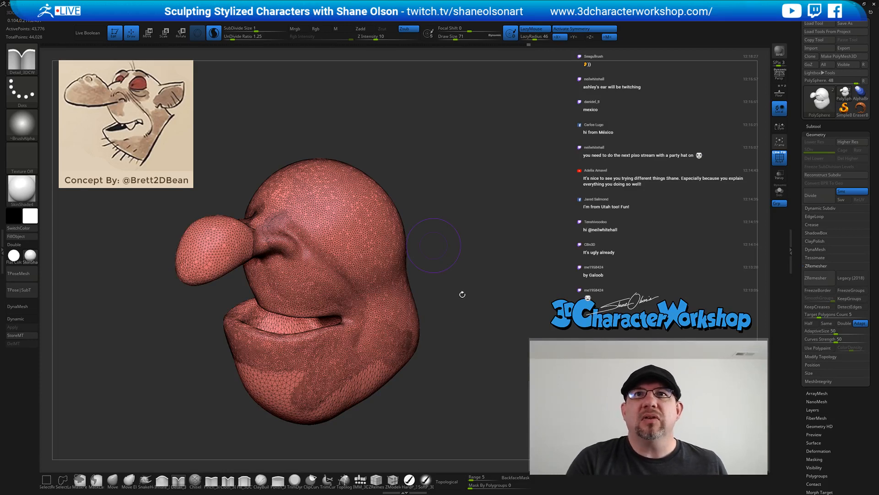
{"action": "mouse_move", "coordinate": [462, 294]}
{"action": "left_mouse_down"}
{"action": "mouse_move", "coordinate": [448, 263]}
{"action": "mouse_move", "coordinate": [447, 327]}
{"action": "left_mouse_up"}
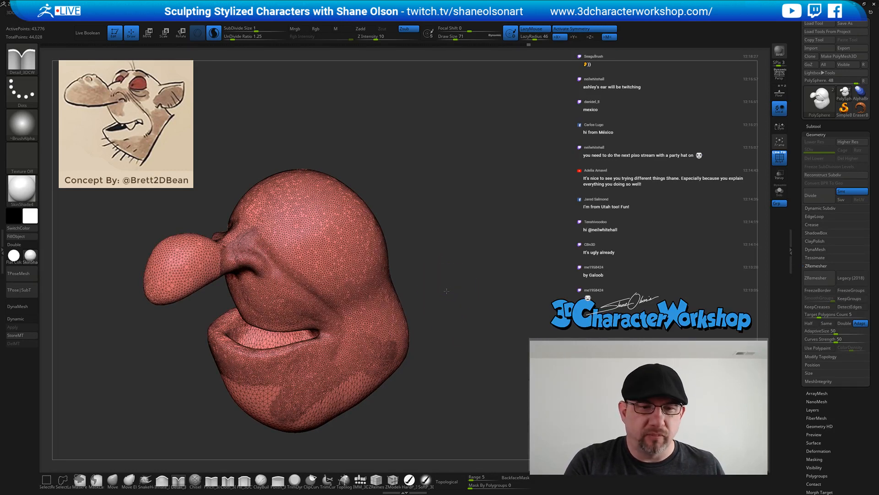
{"action": "mouse_move", "coordinate": [446, 290]}
{"action": "left_mouse_down"}
{"action": "mouse_move", "coordinate": [465, 316]}
{"action": "mouse_move", "coordinate": [472, 300]}
{"action": "mouse_move", "coordinate": [451, 282]}
{"action": "left_mouse_up"}
{"action": "key", "text": "shift+f"}
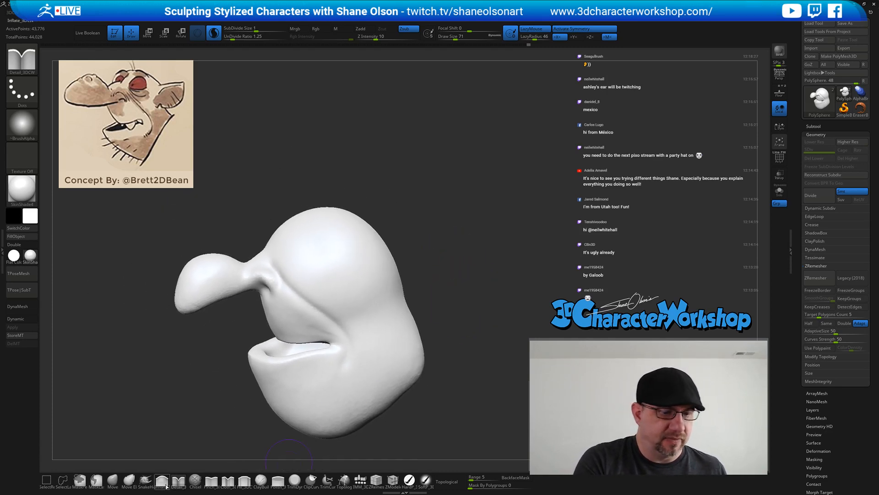
Switch to the Move brush at draw size 154 and reshape the cheek fold beside the nose and upper lip
{"action": "left_click", "coordinate": [112, 480]}
{"action": "key", "text": "s"}
{"action": "left_click_drag", "start_coordinate": [433, 235], "coordinate": [438, 234]}
{"action": "left_click_drag", "start_coordinate": [448, 238], "coordinate": [418, 245]}
{"action": "key", "text": "bracketright"}
{"action": "key", "text": "bracketright"}
{"action": "key", "text": "bracketright"}
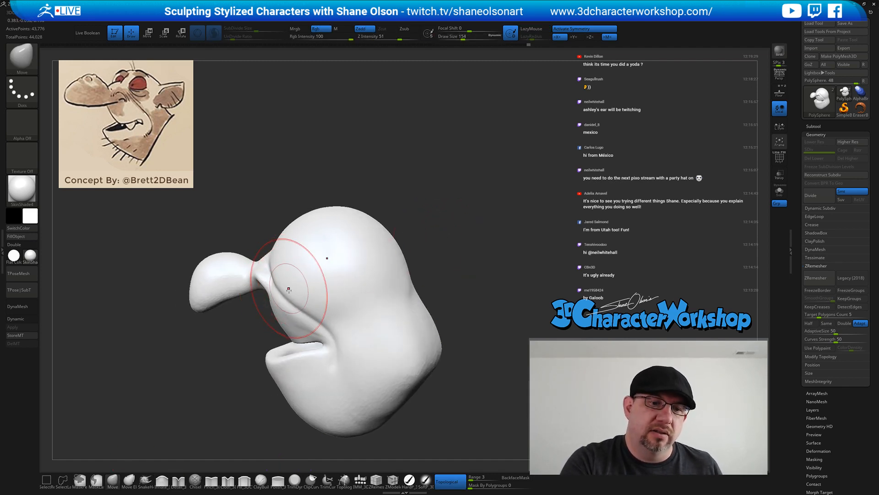
{"action": "right_click_drag", "start_coordinate": [305, 312], "coordinate": [288, 288]}
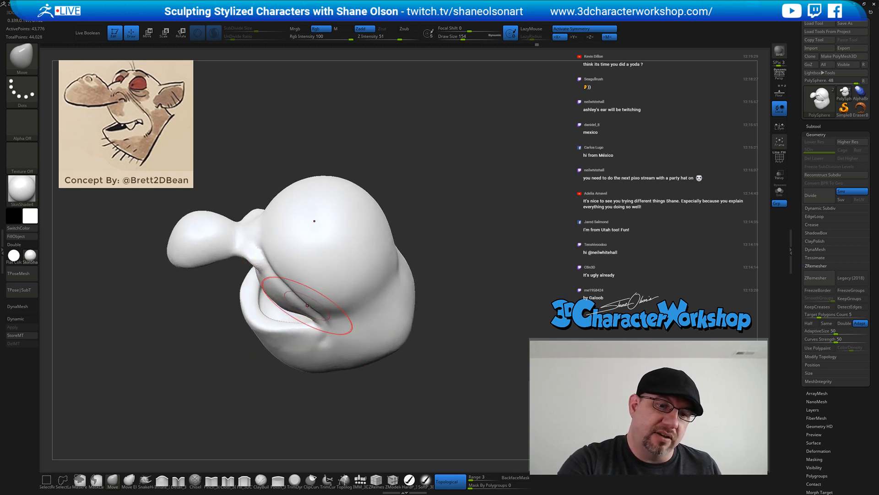
Push in the eye sockets beside the nose bridge with the Move brush at draw sizes 112 and 104
{"action": "mouse_move", "coordinate": [357, 323]}
{"action": "right_mouse_down"}
{"action": "mouse_move", "coordinate": [371, 304]}
{"action": "mouse_move", "coordinate": [293, 247]}
{"action": "mouse_move", "coordinate": [300, 240]}
{"action": "mouse_move", "coordinate": [280, 213]}
{"action": "mouse_move", "coordinate": [297, 227]}
{"action": "right_mouse_up"}
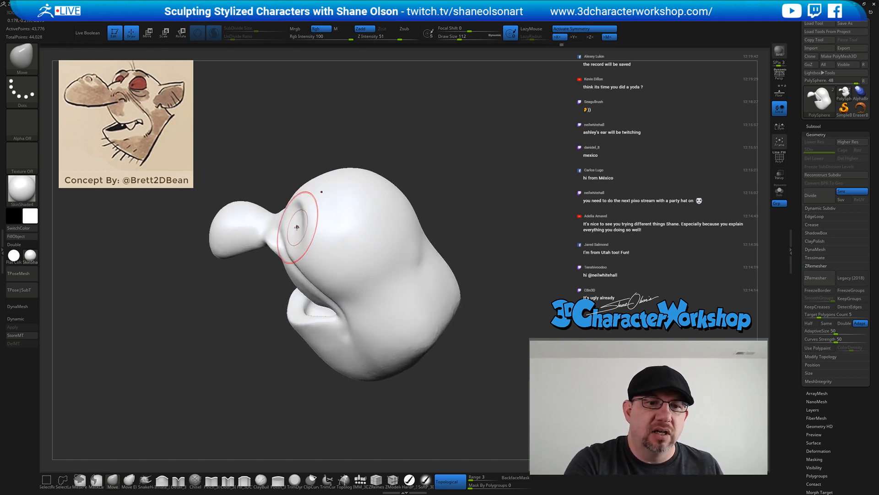
{"action": "right_click_drag", "start_coordinate": [351, 281], "coordinate": [361, 257]}
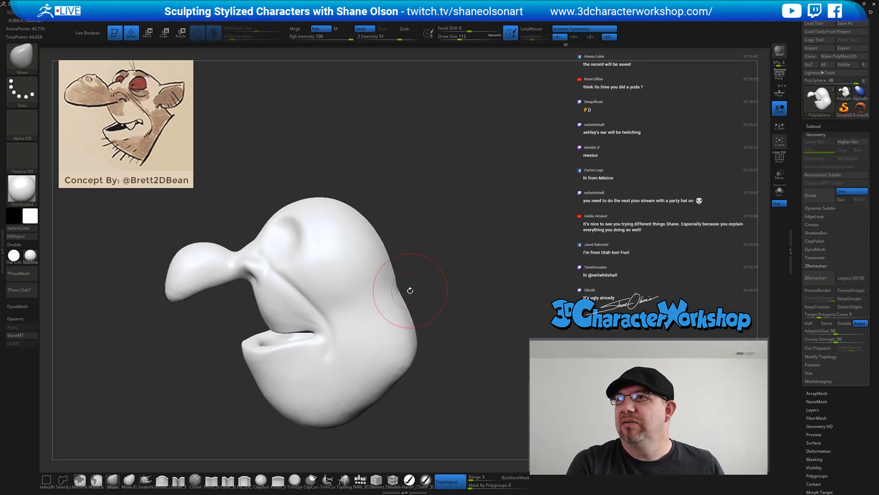
{"action": "mouse_move", "coordinate": [410, 290]}
{"action": "right_mouse_down"}
{"action": "mouse_move", "coordinate": [403, 261]}
{"action": "mouse_move", "coordinate": [413, 259]}
{"action": "right_mouse_up"}
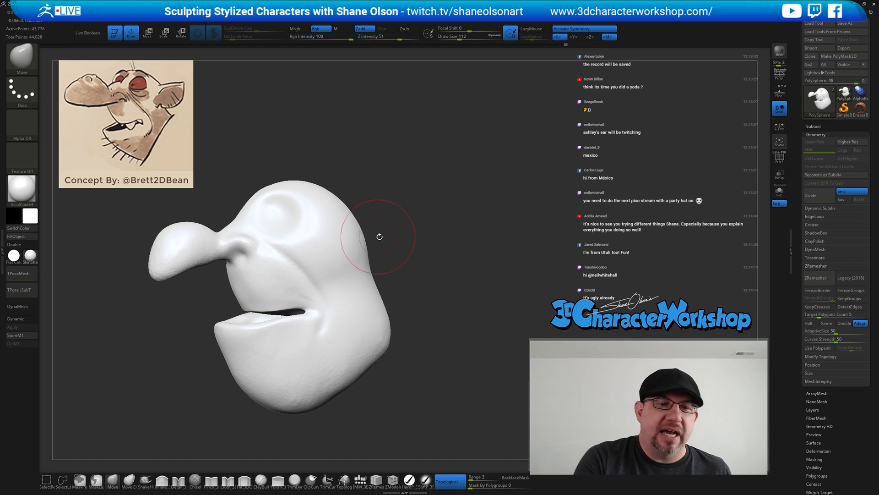
{"action": "mouse_move", "coordinate": [380, 237]}
{"action": "right_mouse_down"}
{"action": "mouse_move", "coordinate": [342, 207]}
{"action": "mouse_move", "coordinate": [301, 241]}
{"action": "right_mouse_up"}
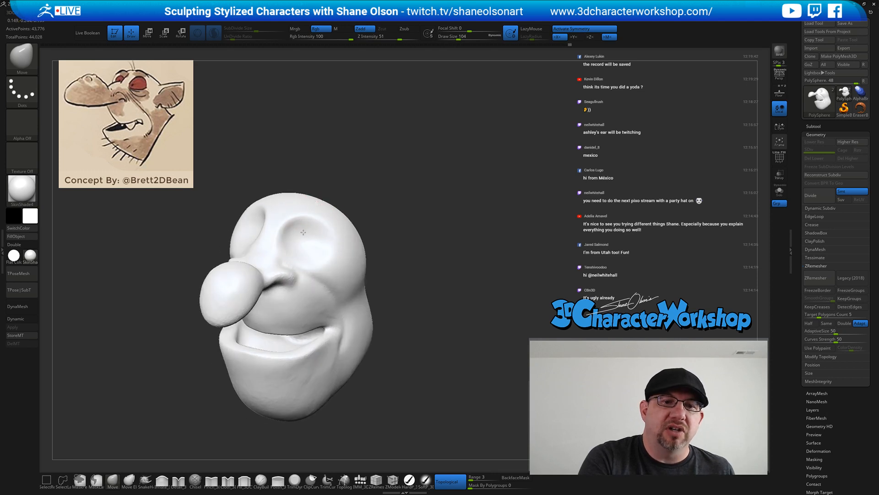
{"action": "mouse_move", "coordinate": [311, 228]}
{"action": "right_mouse_down"}
{"action": "mouse_move", "coordinate": [354, 239]}
{"action": "mouse_move", "coordinate": [337, 243]}
{"action": "mouse_move", "coordinate": [344, 238]}
{"action": "mouse_move", "coordinate": [353, 254]}
{"action": "mouse_move", "coordinate": [362, 232]}
{"action": "mouse_move", "coordinate": [348, 241]}
{"action": "mouse_move", "coordinate": [362, 257]}
{"action": "mouse_move", "coordinate": [484, 312]}
{"action": "right_mouse_up"}
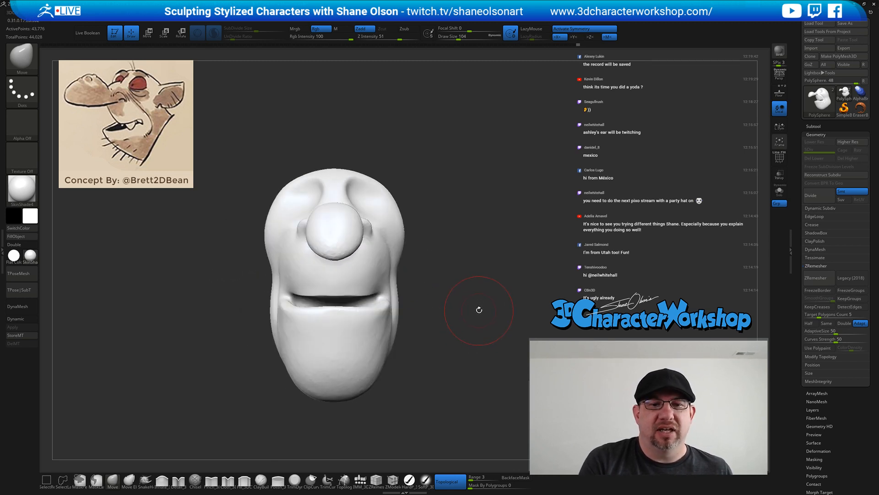
Narrow the jaw sides at draw size 202 and taper the chin at draw size 286 in the front view
{"action": "key", "text": "s"}
{"action": "left_click_drag", "start_coordinate": [433, 245], "coordinate": [440, 245]}
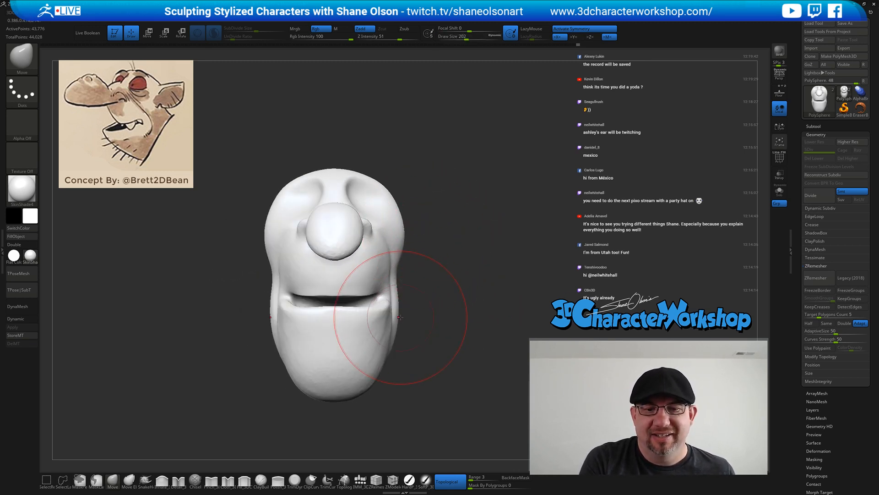
{"action": "left_click_drag", "start_coordinate": [400, 317], "coordinate": [392, 316]}
{"action": "key", "text": "s"}
{"action": "left_click_drag", "start_coordinate": [436, 336], "coordinate": [448, 337]}
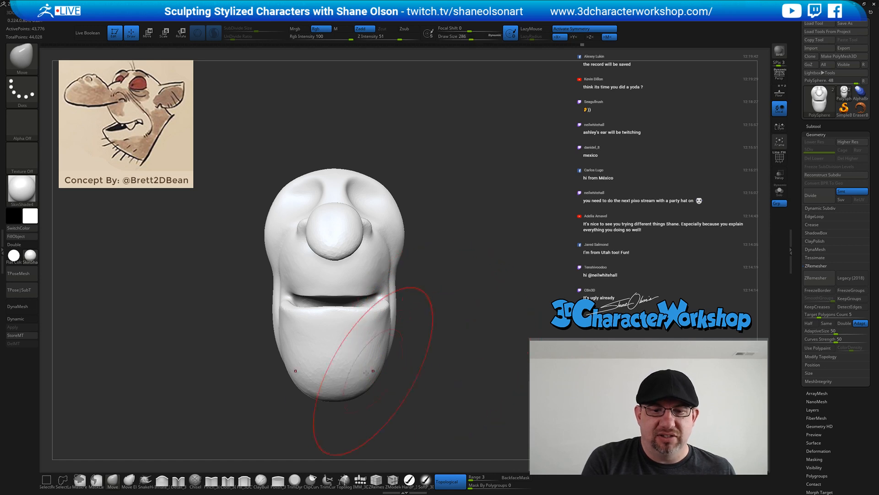
{"action": "left_click_drag", "start_coordinate": [364, 380], "coordinate": [347, 390]}
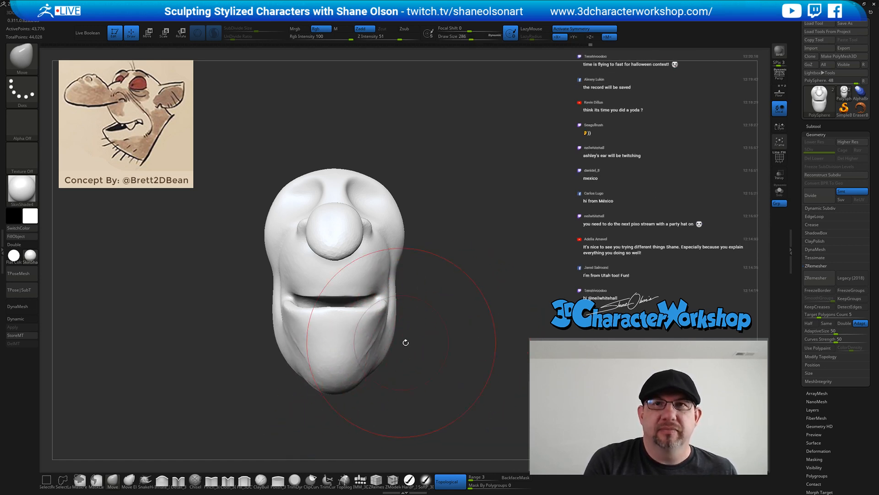
{"action": "mouse_move", "coordinate": [444, 344]}
{"action": "left_mouse_down", "text": "alt"}
{"action": "mouse_move", "coordinate": [437, 333]}
{"action": "mouse_move", "coordinate": [371, 331]}
{"action": "mouse_move", "coordinate": [452, 334]}
{"action": "mouse_move", "coordinate": [432, 318]}
{"action": "left_mouse_up", "text": "alt"}
Set the Move brush to draw size 197 and adjust the mouth corners and lips from the front and side
{"action": "key", "text": "s"}
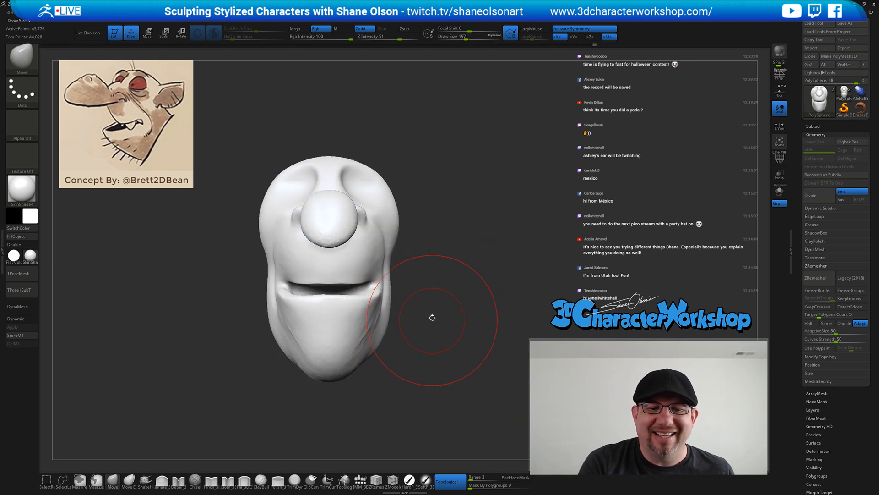
{"action": "left_click_drag", "start_coordinate": [377, 299], "coordinate": [374, 296]}
{"action": "mouse_move", "coordinate": [424, 337]}
{"action": "left_mouse_down"}
{"action": "mouse_move", "coordinate": [370, 339]}
{"action": "mouse_move", "coordinate": [413, 363]}
{"action": "mouse_move", "coordinate": [406, 371]}
{"action": "mouse_move", "coordinate": [403, 268]}
{"action": "left_mouse_up"}
{"action": "key", "text": "s"}
{"action": "mouse_move", "coordinate": [340, 287]}
{"action": "left_mouse_down"}
{"action": "mouse_move", "coordinate": [330, 298]}
{"action": "mouse_move", "coordinate": [418, 310]}
{"action": "left_mouse_up"}
Smooth the side of the jaw at draw size 120 and refine the lower face with the Move brush at draw size 158
{"action": "key", "text": "s"}
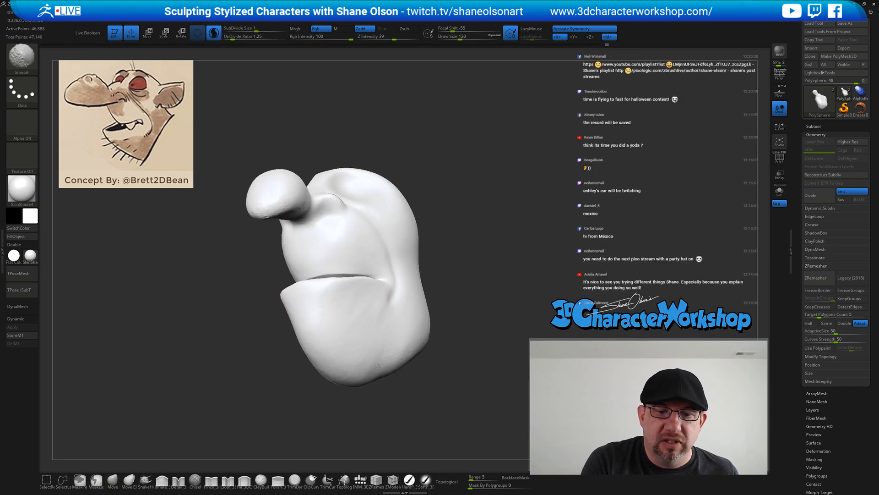
{"action": "left_click_drag", "start_coordinate": [378, 367], "coordinate": [389, 348], "text": "shift"}
{"action": "mouse_move", "coordinate": [442, 397]}
{"action": "left_mouse_down"}
{"action": "mouse_move", "coordinate": [420, 405]}
{"action": "mouse_move", "coordinate": [397, 387]}
{"action": "left_mouse_up"}
{"action": "key", "text": "s"}
{"action": "left_click_drag", "start_coordinate": [324, 338], "coordinate": [327, 336]}
{"action": "mouse_move", "coordinate": [447, 402]}
{"action": "left_mouse_down"}
{"action": "mouse_move", "coordinate": [480, 391]}
{"action": "mouse_move", "coordinate": [449, 365]}
{"action": "left_mouse_up"}
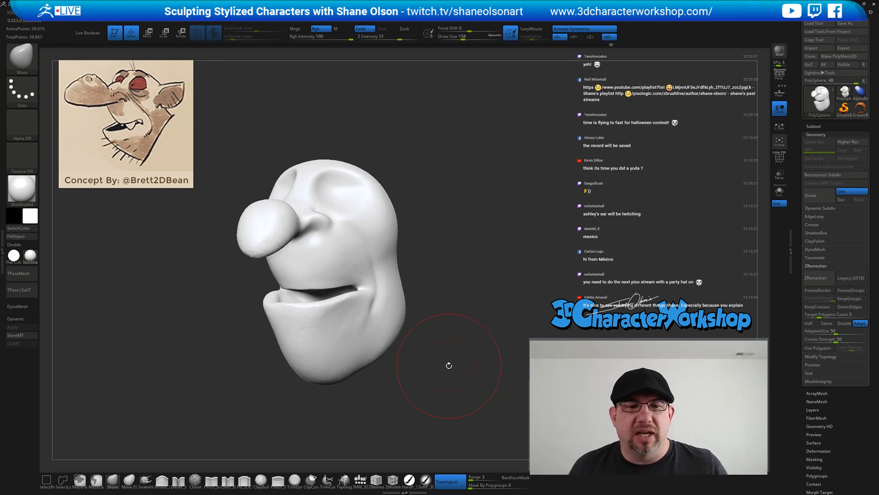
Switch to the Chrome browser, search Google for "zbrush live", and open Pixologic's ZBrushLIVE page
{"action": "left_click_drag", "start_coordinate": [469, 289], "coordinate": [482, 288]}
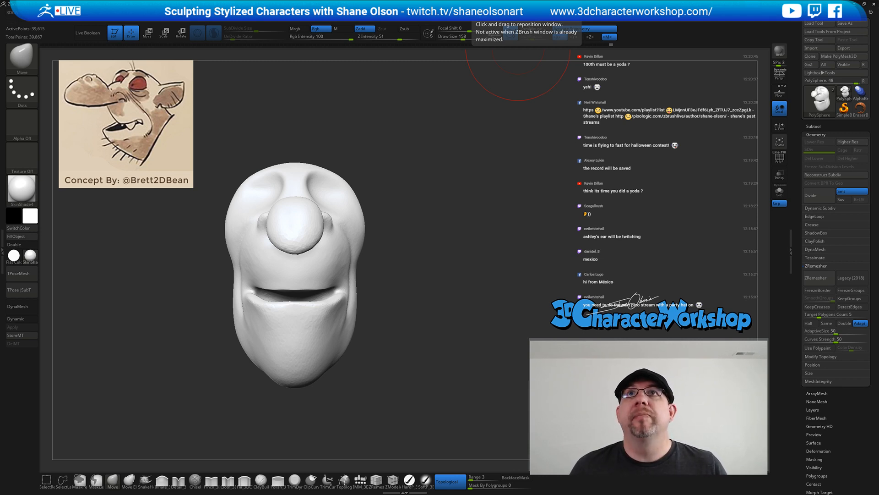
{"action": "left_click_drag", "start_coordinate": [0, 183], "coordinate": [549, 86]}
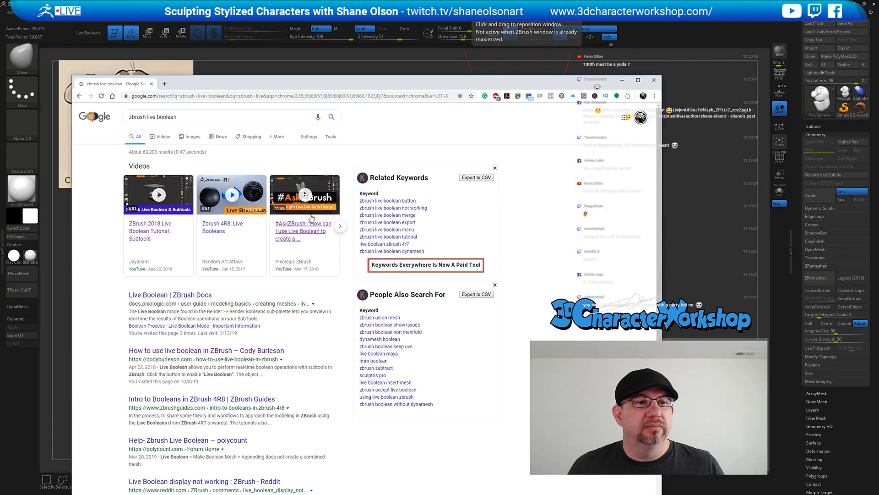
{"action": "left_click_drag", "start_coordinate": [177, 117], "coordinate": [154, 118]}
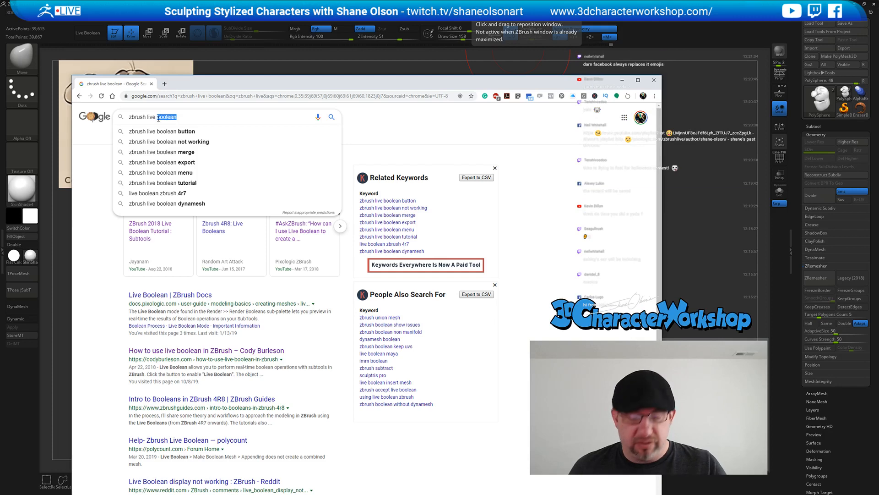
{"action": "key", "text": "BackSpace"}
{"action": "key", "text": "Return"}
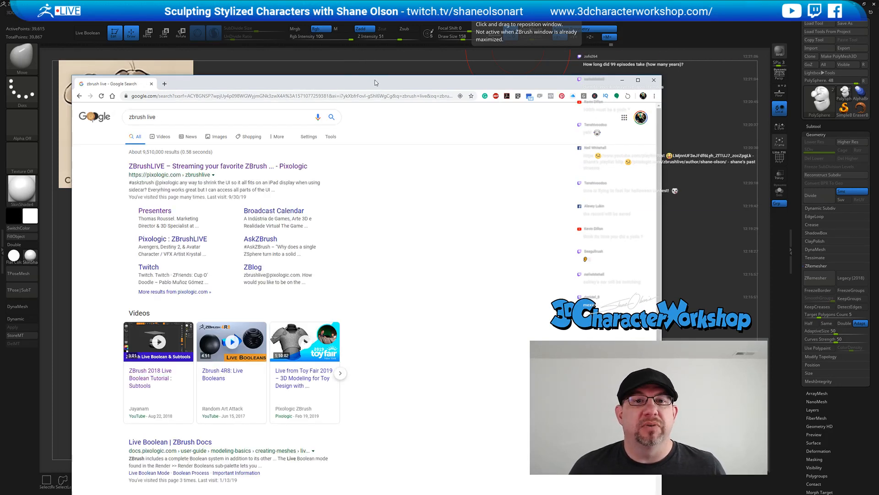
{"action": "left_click_drag", "start_coordinate": [375, 83], "coordinate": [399, 23]}
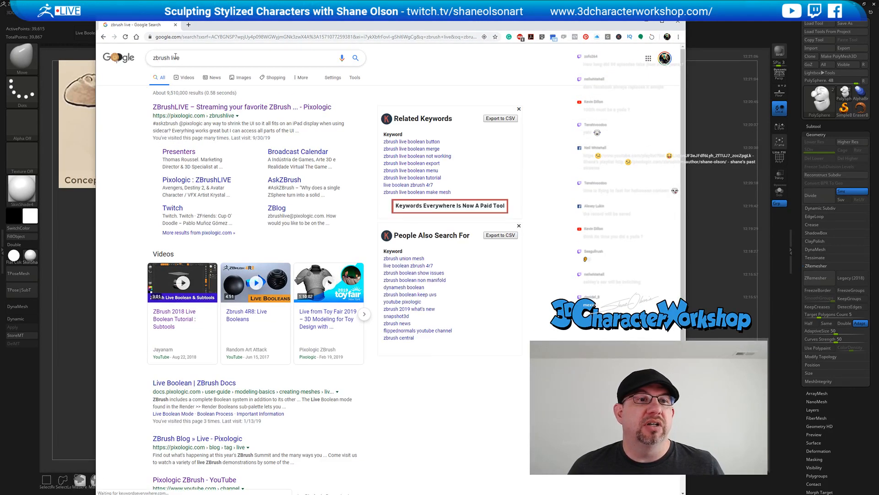
{"action": "left_click", "coordinate": [200, 107]}
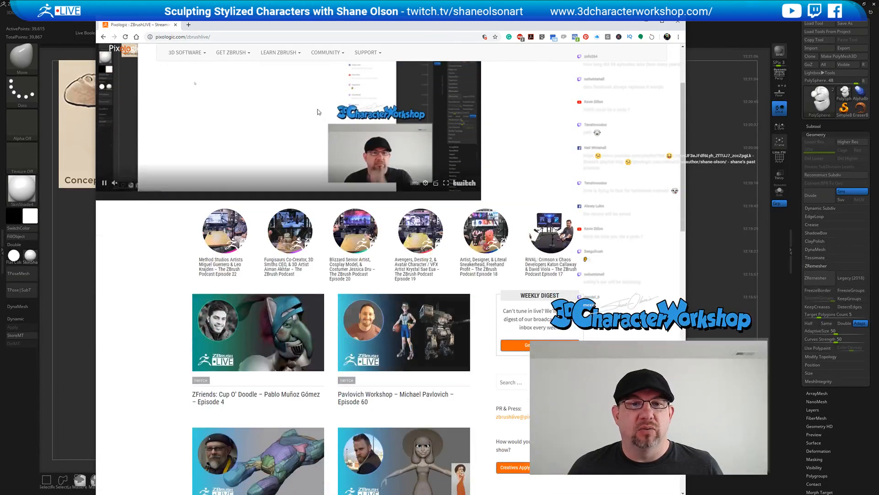
Browse the recent broadcasts on the ZBrushLIVE page and open the 3D Character Workshop instructor's past broadcasts from the presenters list
{"action": "scroll", "coordinate": [193, 344], "scroll_direction": "down", "scroll_amount": 2}
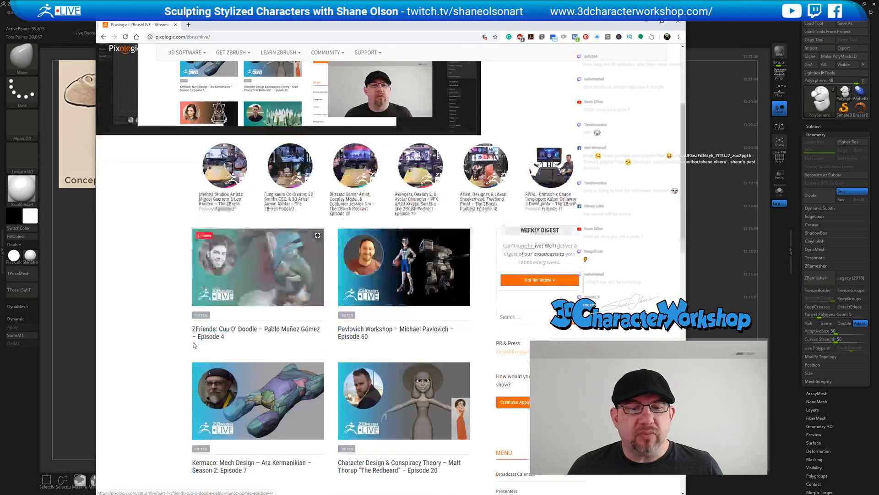
{"action": "scroll", "coordinate": [383, 326], "scroll_direction": "down", "scroll_amount": 2}
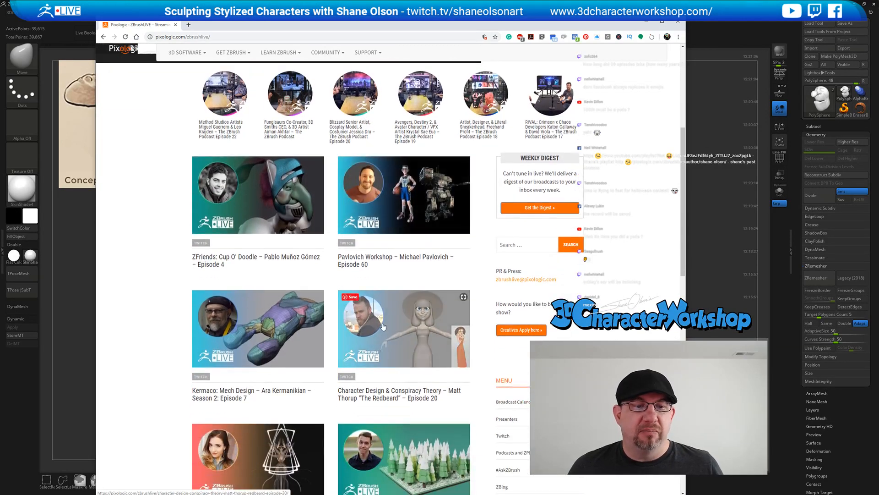
{"action": "scroll", "coordinate": [150, 304], "scroll_direction": "down", "scroll_amount": 1}
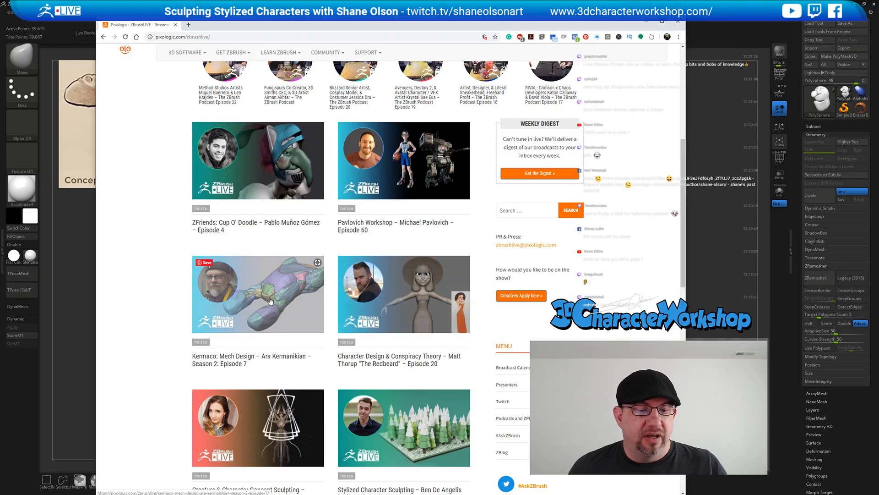
{"action": "scroll", "coordinate": [270, 301], "scroll_direction": "down", "scroll_amount": 1}
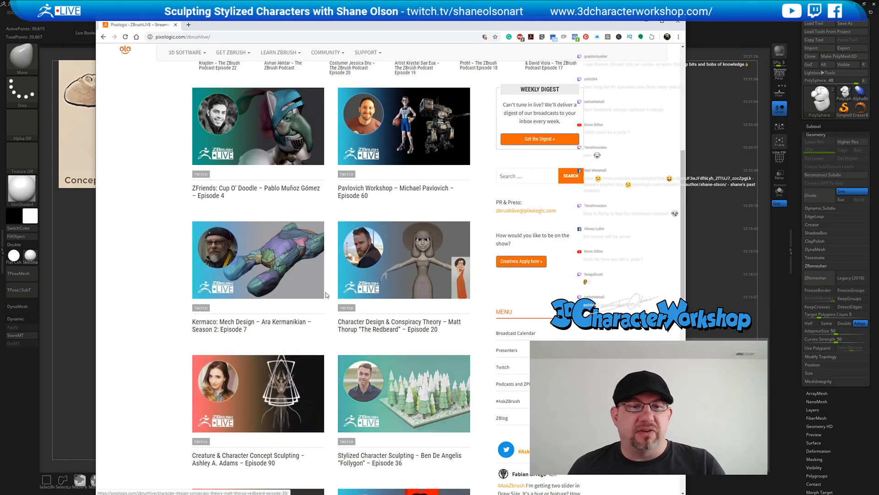
{"action": "scroll", "coordinate": [158, 241], "scroll_direction": "up", "scroll_amount": 8}
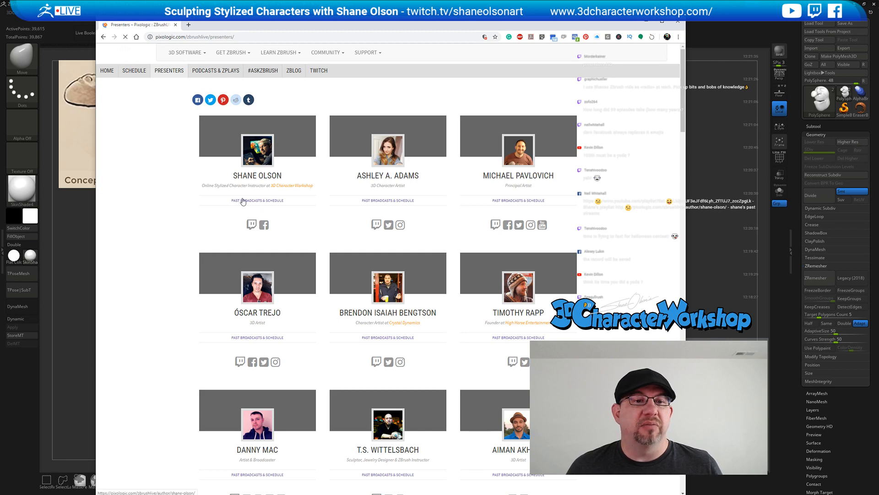
{"action": "left_click", "coordinate": [267, 203]}
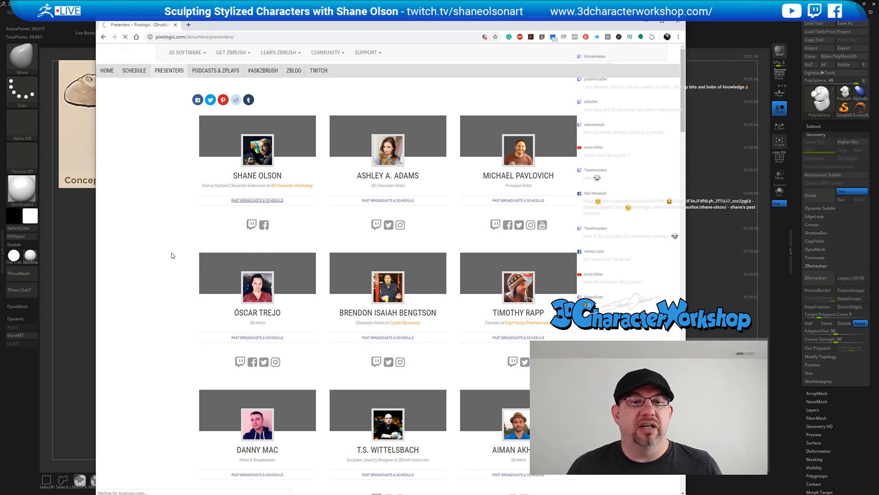
Examine the instructor's profile, broadcast schedule and featured episode posts, and return to ZBrush
{"action": "scroll", "coordinate": [161, 254], "scroll_direction": "down", "scroll_amount": 5}
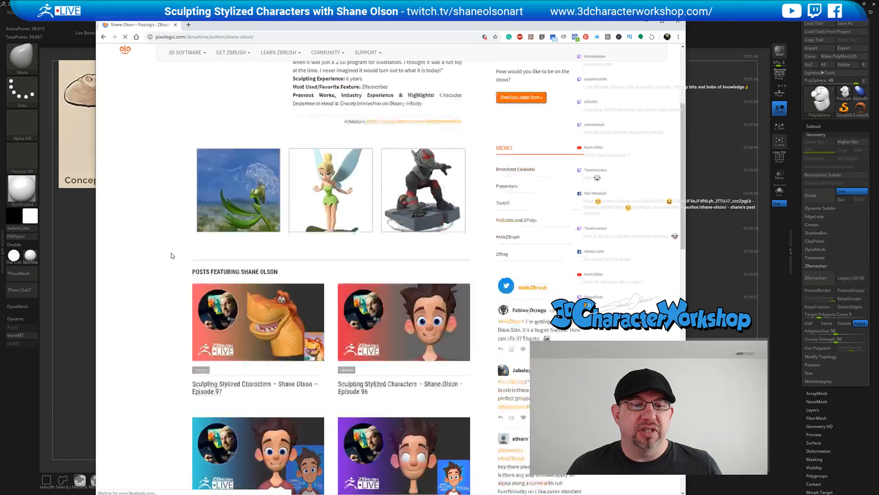
{"action": "scroll", "coordinate": [157, 251], "scroll_direction": "down", "scroll_amount": 2}
{"action": "scroll", "coordinate": [275, 297], "scroll_direction": "down", "scroll_amount": 3}
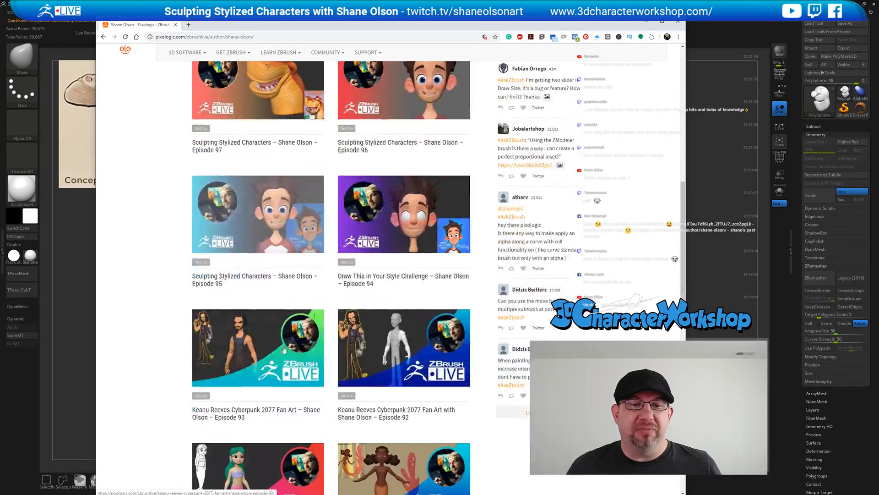
{"action": "scroll", "coordinate": [331, 337], "scroll_direction": "down", "scroll_amount": 5}
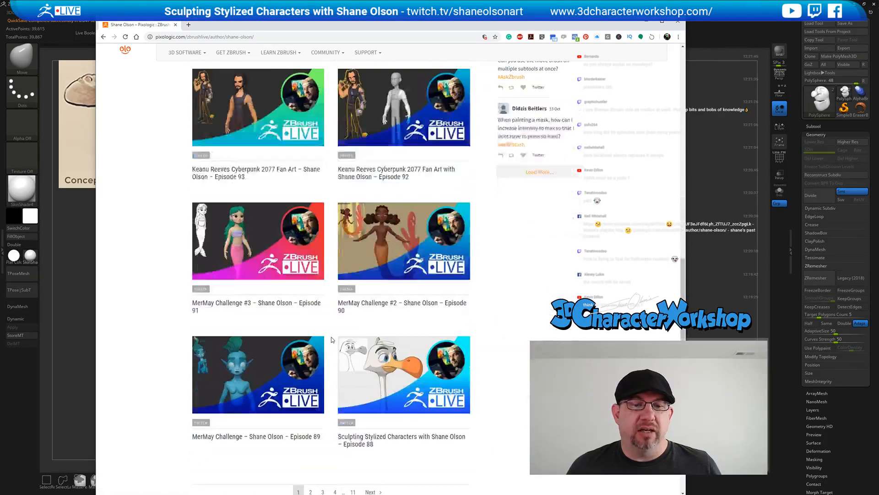
{"action": "scroll", "coordinate": [331, 336], "scroll_direction": "up", "scroll_amount": 5}
{"action": "scroll", "coordinate": [331, 336], "scroll_direction": "up", "scroll_amount": 5}
{"action": "scroll", "coordinate": [331, 337], "scroll_direction": "up", "scroll_amount": 2}
{"action": "scroll", "coordinate": [331, 336], "scroll_direction": "down", "scroll_amount": 2}
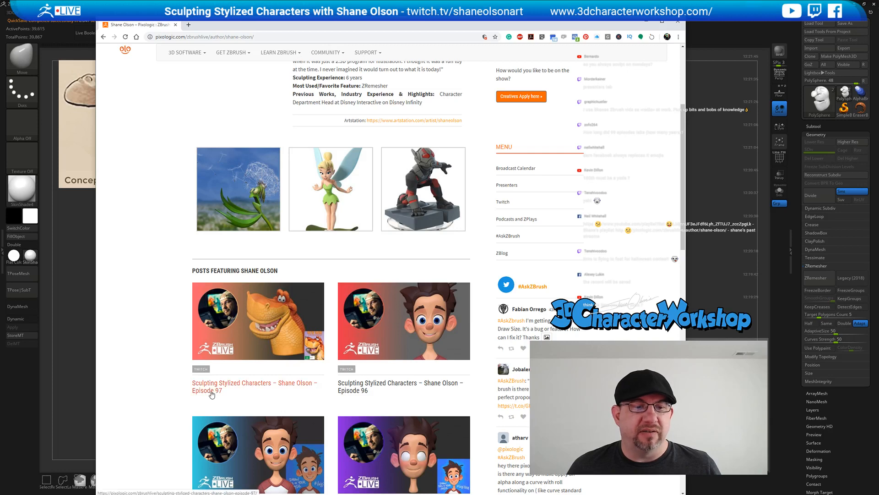
{"action": "scroll", "coordinate": [139, 363], "scroll_direction": "down", "scroll_amount": 2}
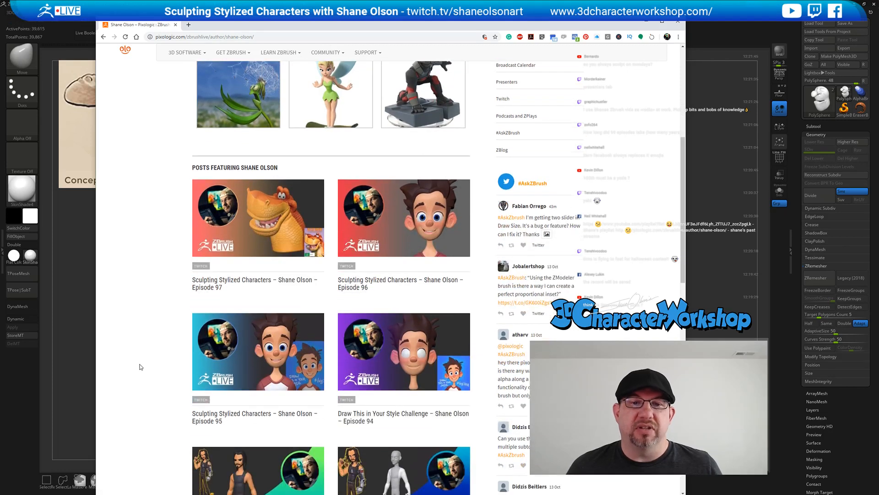
{"action": "scroll", "coordinate": [141, 366], "scroll_direction": "up", "scroll_amount": 3}
{"action": "scroll", "coordinate": [140, 366], "scroll_direction": "up", "scroll_amount": 2}
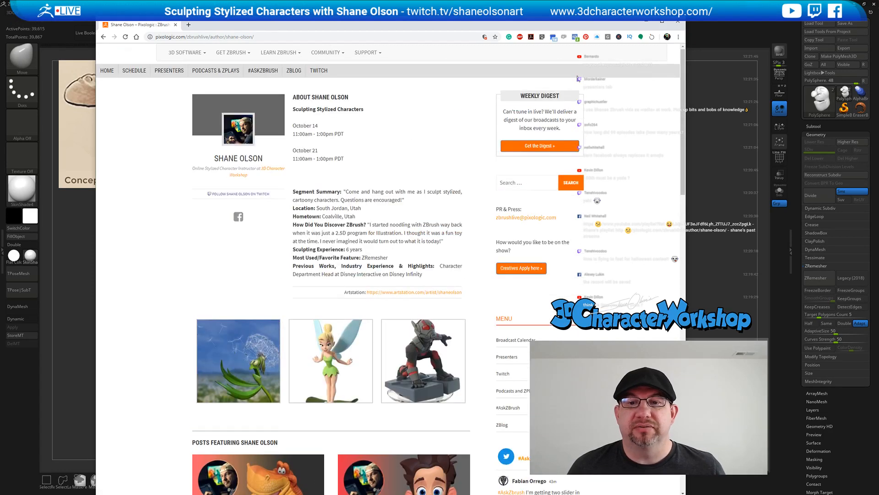
{"action": "left_click_drag", "start_coordinate": [433, 26], "coordinate": [435, 17]}
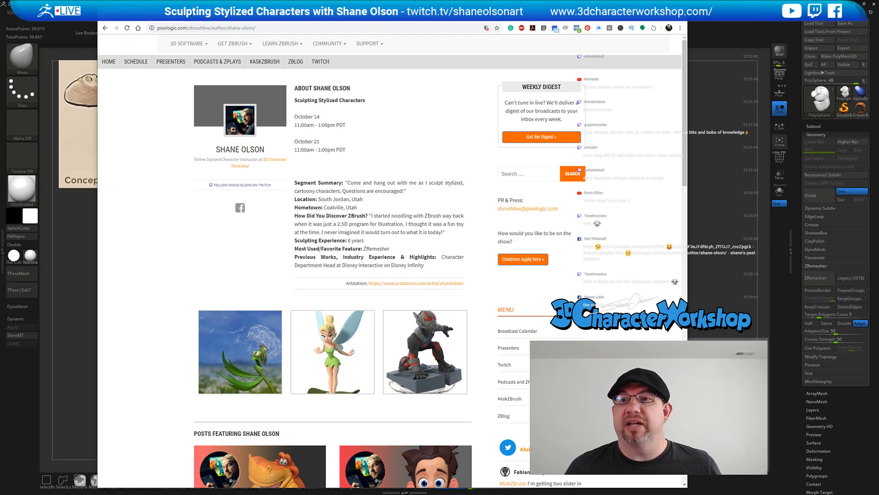
{"action": "left_click", "coordinate": [633, 8]}
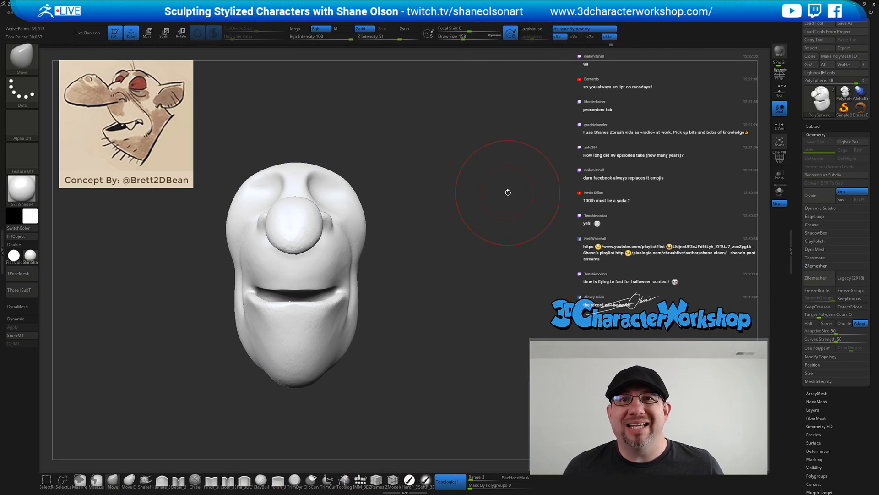
Reduce the Move brush's draw size to 112 and 83 and inspect the head from a three-quarter view
{"action": "key", "text": "s"}
{"action": "left_click_drag", "start_coordinate": [508, 193], "coordinate": [504, 193]}
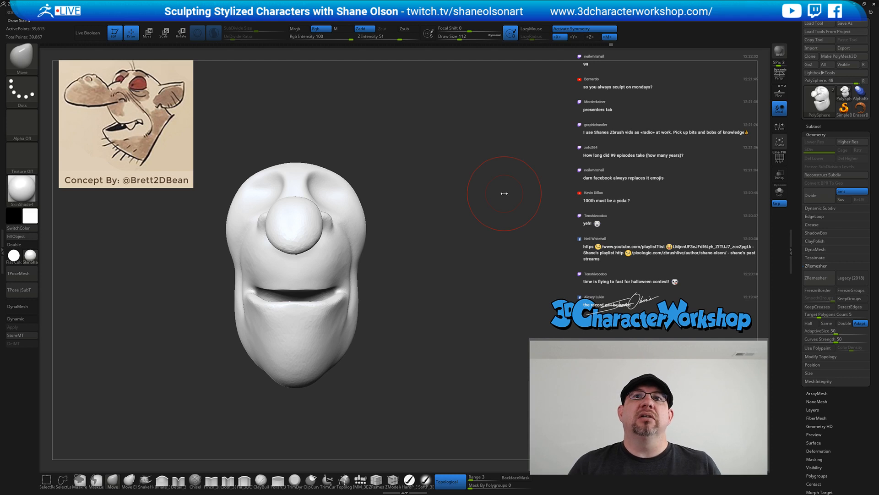
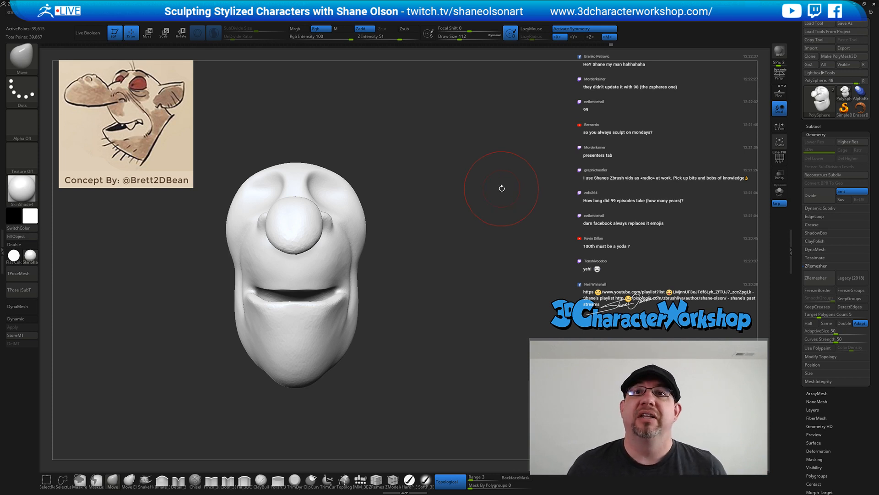
{"action": "left_click_drag", "start_coordinate": [502, 189], "coordinate": [492, 198]}
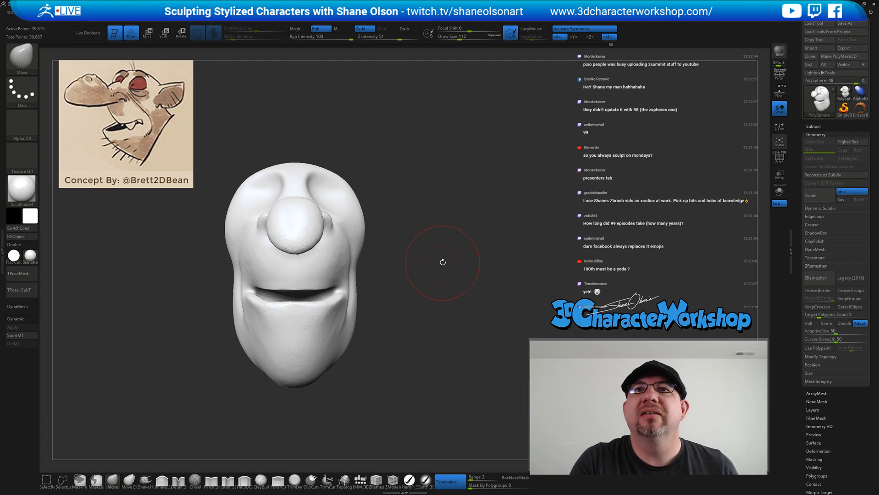
{"action": "mouse_move", "coordinate": [443, 280]}
{"action": "left_mouse_down"}
{"action": "mouse_move", "coordinate": [460, 283]}
{"action": "mouse_move", "coordinate": [446, 274]}
{"action": "left_mouse_up"}
{"action": "mouse_move", "coordinate": [486, 222]}
{"action": "left_mouse_down", "text": "alt"}
{"action": "mouse_move", "coordinate": [470, 234]}
{"action": "mouse_move", "coordinate": [496, 238]}
{"action": "mouse_move", "coordinate": [473, 282]}
{"action": "left_mouse_up", "text": "alt"}
{"action": "key", "text": "s"}
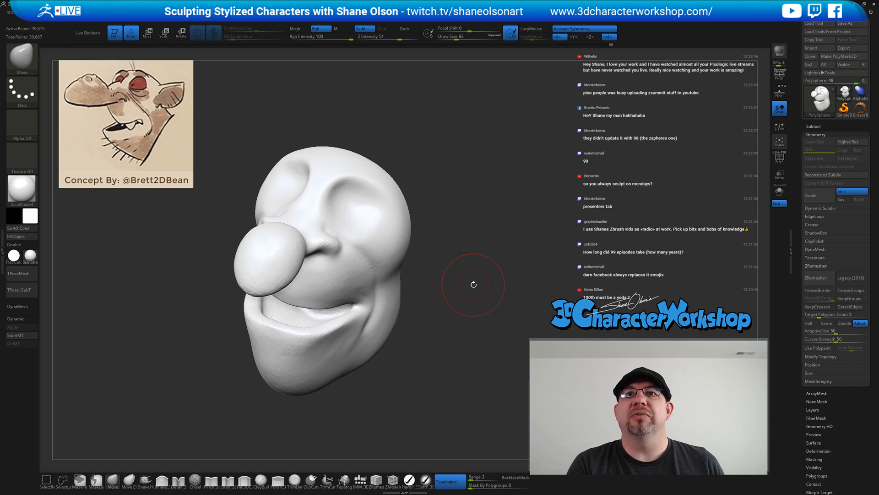
{"action": "mouse_move", "coordinate": [474, 284]}
{"action": "left_mouse_down"}
{"action": "mouse_move", "coordinate": [464, 312]}
{"action": "mouse_move", "coordinate": [487, 287]}
{"action": "left_mouse_up"}
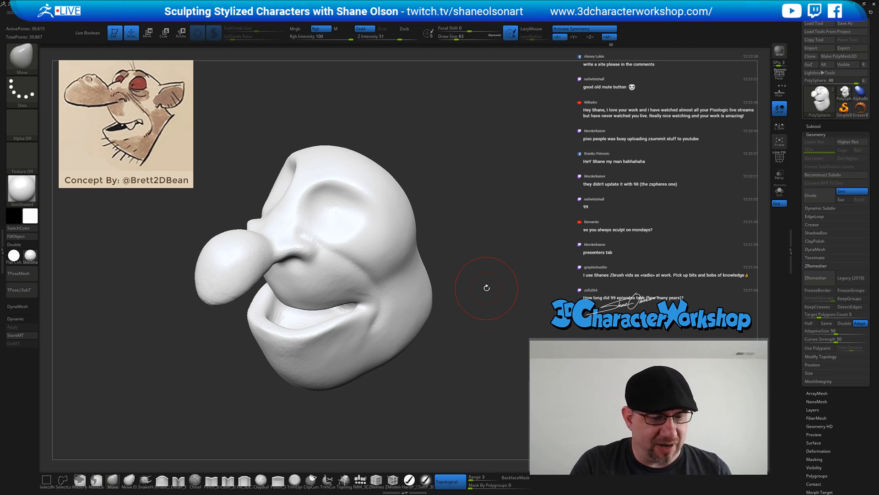
Select the Fill_3DCW brush at draw size 41 and lay a first stroke along the brow above the eye socket
{"action": "left_click", "coordinate": [244, 479]}
{"action": "key", "text": "s"}
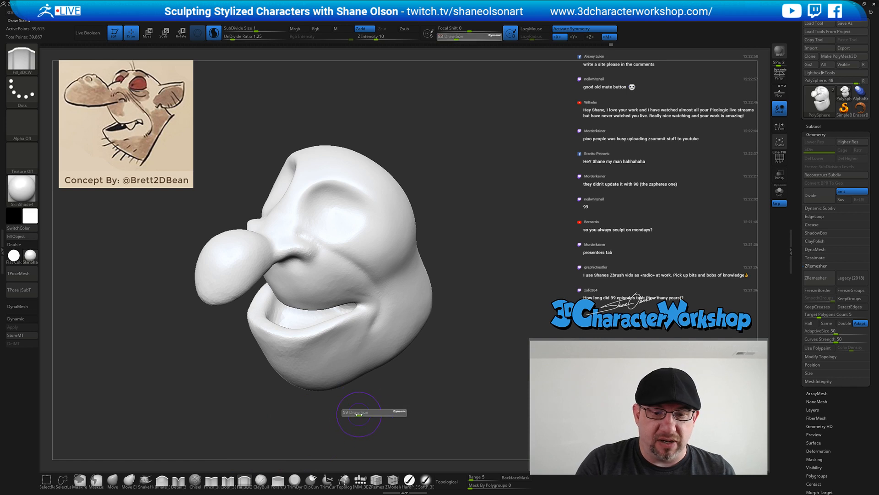
{"action": "left_click_drag", "start_coordinate": [359, 413], "coordinate": [357, 413]}
{"action": "left_click_drag", "start_coordinate": [456, 379], "coordinate": [425, 396], "text": "alt"}
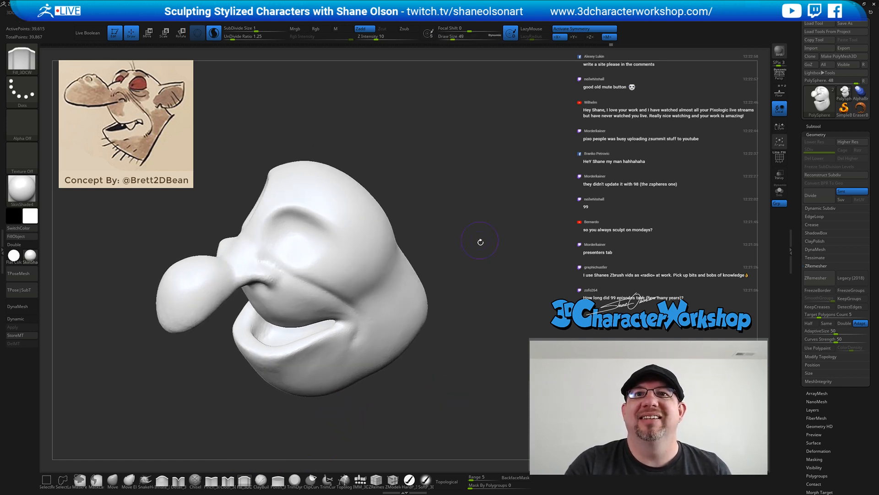
{"action": "left_click_drag", "start_coordinate": [480, 241], "coordinate": [486, 255]}
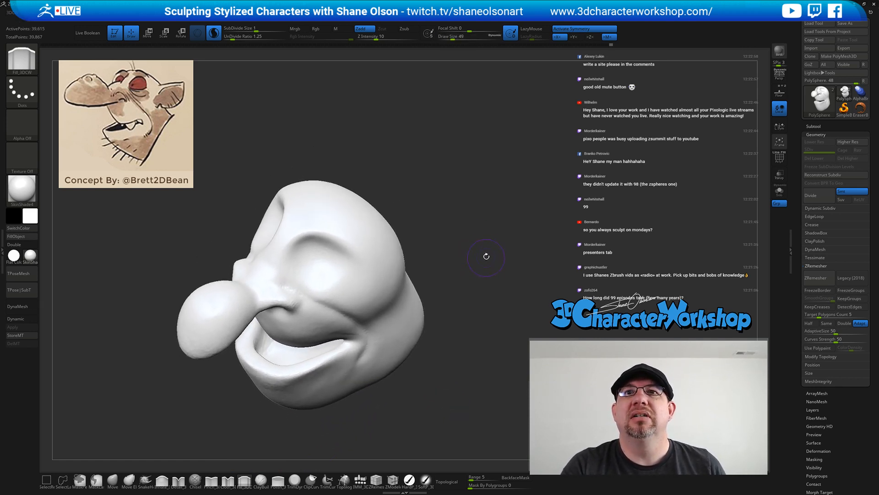
{"action": "key", "text": "s"}
{"action": "left_click_drag", "start_coordinate": [326, 223], "coordinate": [345, 238]}
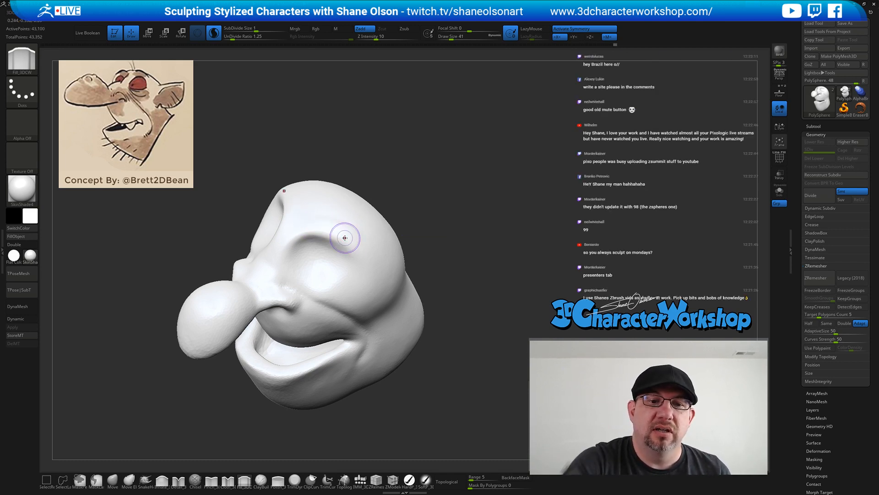
Build up the brow ridge over the eye socket with more Fill_3DCW strokes
{"action": "left_click_drag", "start_coordinate": [453, 293], "coordinate": [474, 348]}
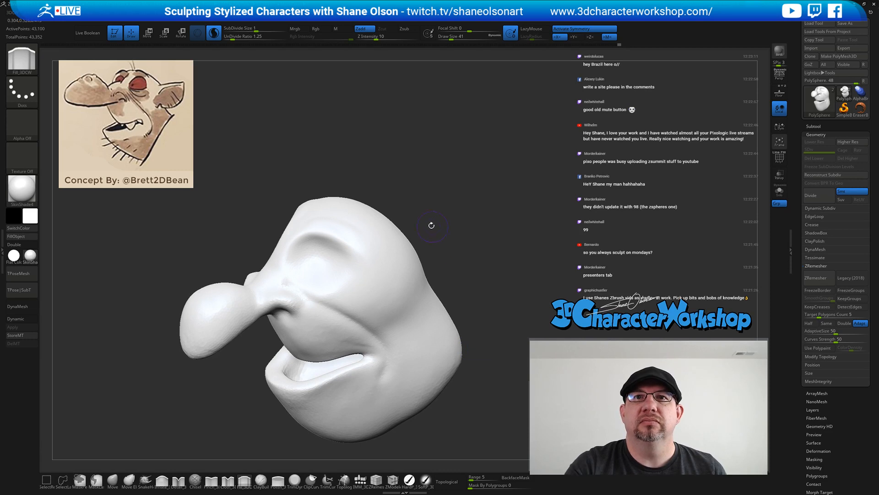
{"action": "mouse_move", "coordinate": [495, 232]}
{"action": "left_mouse_down"}
{"action": "mouse_move", "coordinate": [481, 231]}
{"action": "mouse_move", "coordinate": [490, 229]}
{"action": "left_mouse_up"}
{"action": "left_click_drag", "start_coordinate": [316, 225], "coordinate": [349, 234]}
{"action": "mouse_move", "coordinate": [325, 224]}
{"action": "left_mouse_down"}
{"action": "mouse_move", "coordinate": [365, 246]}
{"action": "mouse_move", "coordinate": [322, 224]}
{"action": "mouse_move", "coordinate": [360, 246]}
{"action": "mouse_move", "coordinate": [337, 225]}
{"action": "left_mouse_up"}
{"action": "mouse_move", "coordinate": [379, 235]}
{"action": "right_mouse_down"}
{"action": "mouse_move", "coordinate": [375, 243]}
{"action": "mouse_move", "coordinate": [377, 235]}
{"action": "right_mouse_up"}
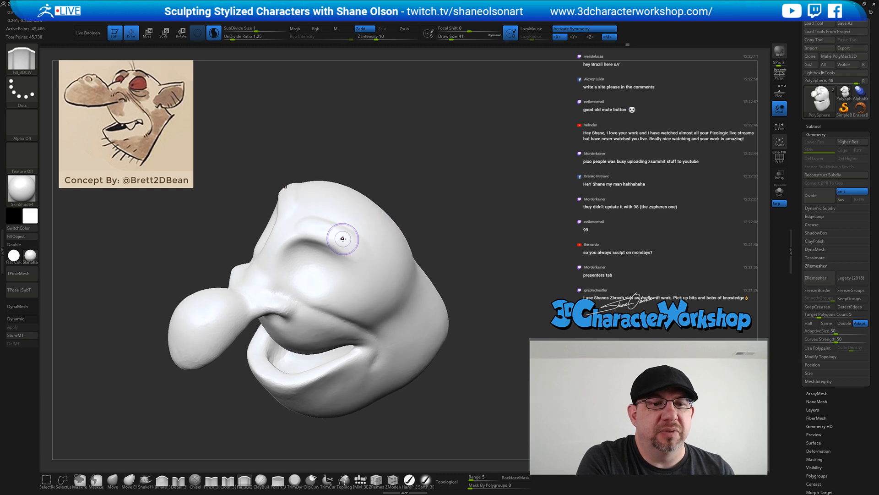
Add volume along the inner eye socket edge and nose bridge with the Fill_3DCW brush and check the profile
{"action": "left_click_drag", "start_coordinate": [280, 247], "coordinate": [274, 261]}
{"action": "right_click_drag", "start_coordinate": [304, 289], "coordinate": [288, 272]}
{"action": "left_click_drag", "start_coordinate": [275, 278], "coordinate": [265, 277]}
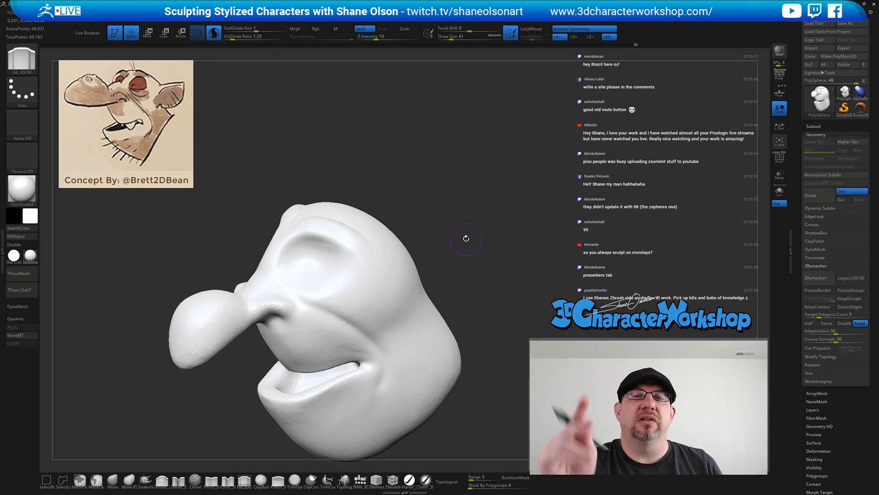
{"action": "mouse_move", "coordinate": [476, 234]}
{"action": "right_mouse_down"}
{"action": "mouse_move", "coordinate": [474, 243]}
{"action": "mouse_move", "coordinate": [489, 239]}
{"action": "mouse_move", "coordinate": [471, 227]}
{"action": "mouse_move", "coordinate": [479, 235]}
{"action": "right_mouse_up"}
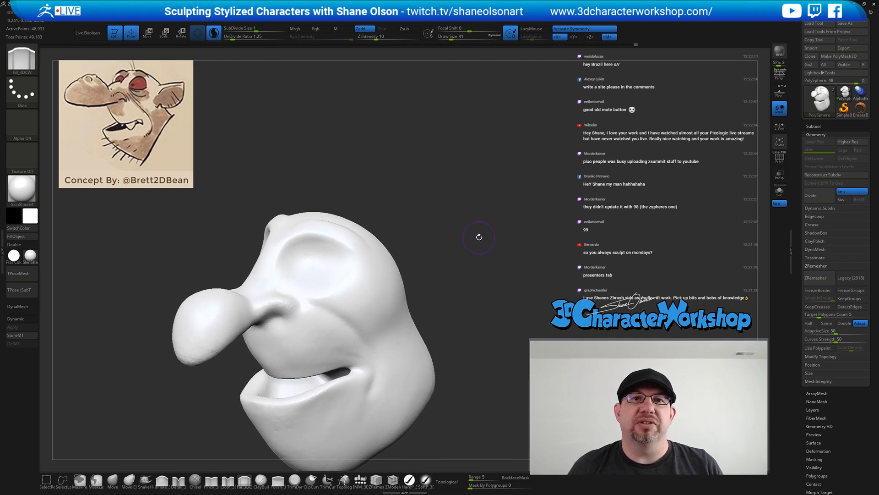
{"action": "right_click_drag", "start_coordinate": [477, 238], "coordinate": [468, 292]}
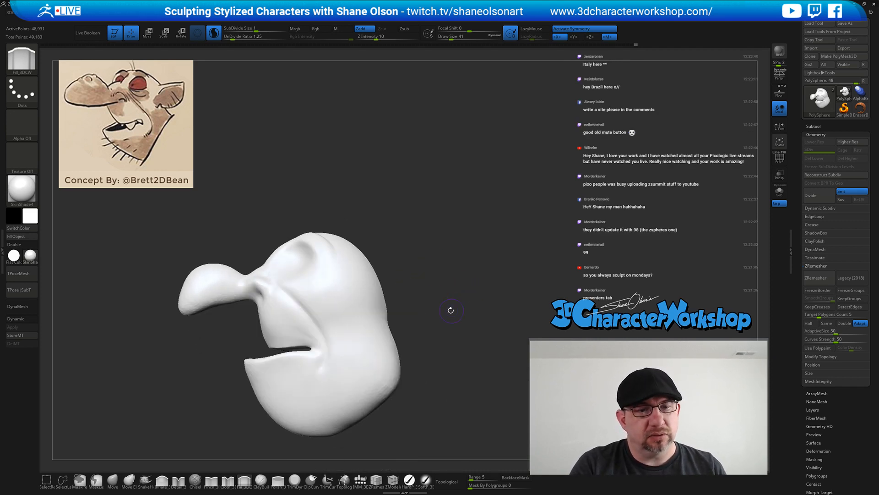
{"action": "right_click_drag", "start_coordinate": [387, 371], "coordinate": [429, 320]}
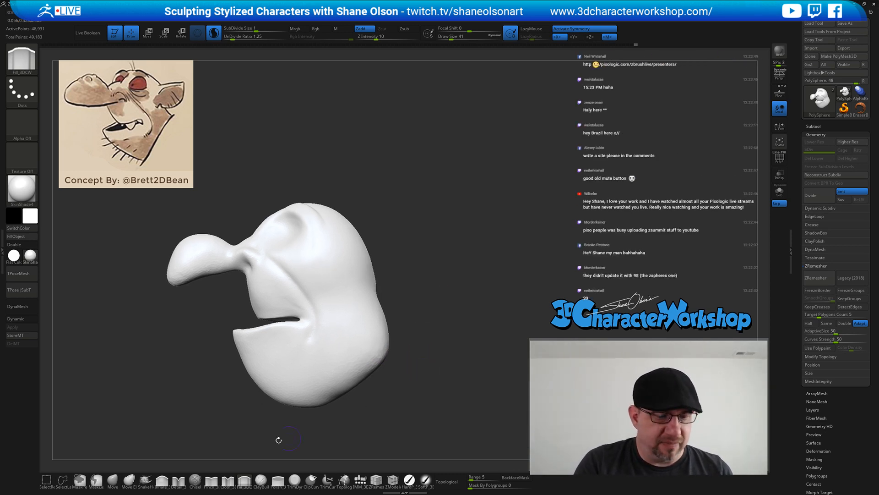
Select the Move brush at draw size 140 and reshape the lower back of the head into a jaw corner
{"action": "left_click", "coordinate": [113, 479]}
{"action": "key", "text": "s"}
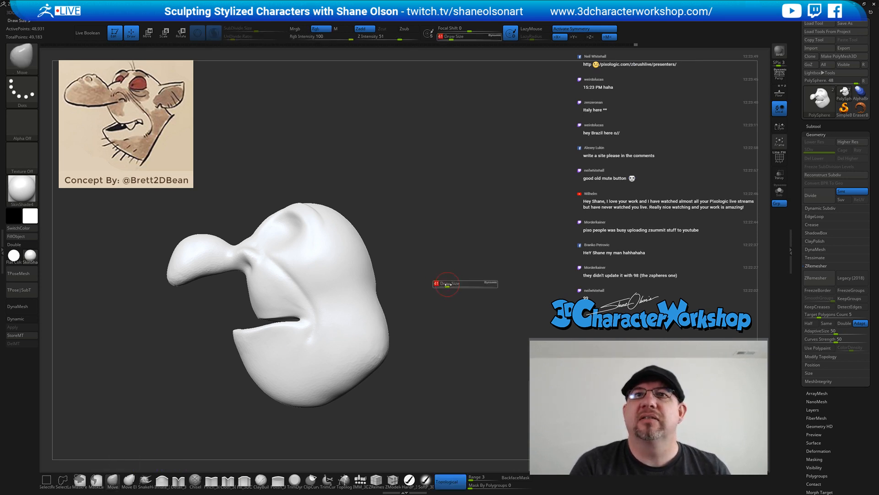
{"action": "left_click_drag", "start_coordinate": [457, 290], "coordinate": [460, 290]}
{"action": "mouse_move", "coordinate": [450, 328]}
{"action": "left_mouse_down"}
{"action": "mouse_move", "coordinate": [403, 381]}
{"action": "mouse_move", "coordinate": [416, 349]}
{"action": "mouse_move", "coordinate": [351, 298]}
{"action": "mouse_move", "coordinate": [364, 313]}
{"action": "left_mouse_up"}
{"action": "key", "text": "["}
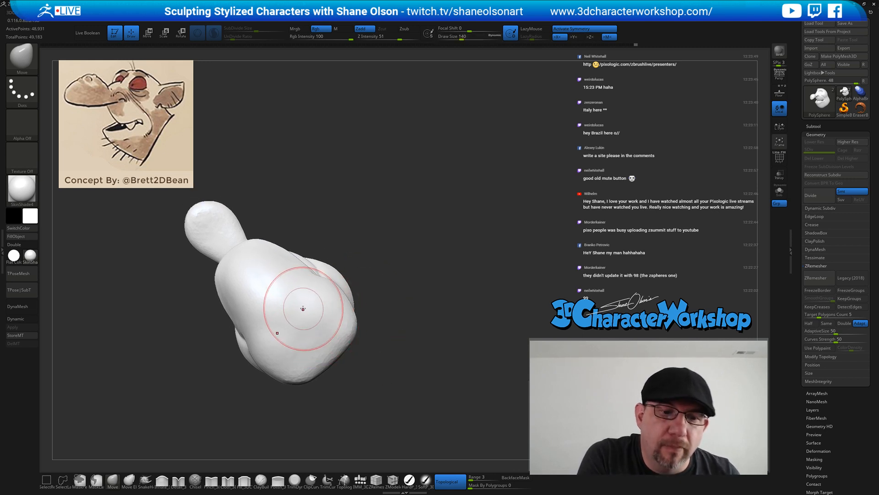
{"action": "mouse_move", "coordinate": [322, 310]}
{"action": "left_mouse_down"}
{"action": "mouse_move", "coordinate": [306, 315]}
{"action": "mouse_move", "coordinate": [327, 340]}
{"action": "mouse_move", "coordinate": [309, 340]}
{"action": "left_mouse_up"}
{"action": "mouse_move", "coordinate": [385, 357]}
{"action": "left_mouse_down"}
{"action": "mouse_move", "coordinate": [385, 385]}
{"action": "mouse_move", "coordinate": [385, 349]}
{"action": "mouse_move", "coordinate": [381, 359]}
{"action": "mouse_move", "coordinate": [394, 335]}
{"action": "mouse_move", "coordinate": [432, 332]}
{"action": "mouse_move", "coordinate": [418, 329]}
{"action": "left_mouse_up"}
Taper the jawline toward the chin using a larger Move brush, starting at draw size 251, and smooth the jaw surface
{"action": "key", "text": "s"}
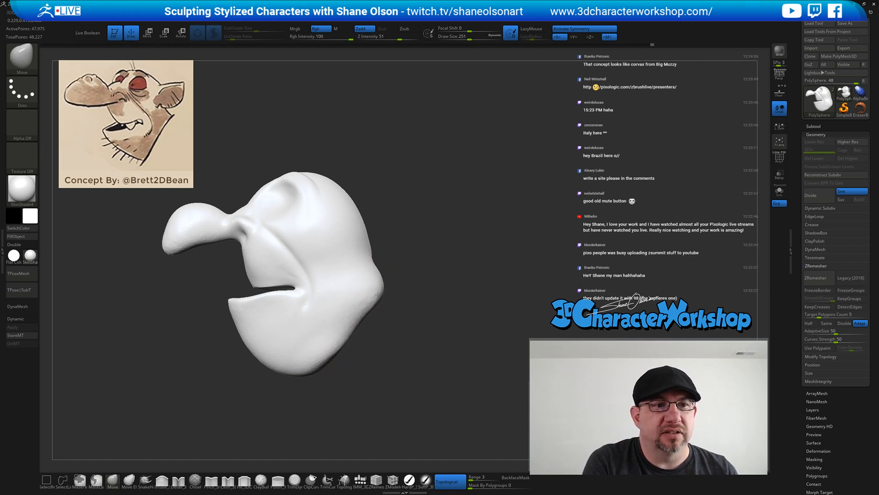
{"action": "mouse_move", "coordinate": [329, 357]}
{"action": "left_mouse_down"}
{"action": "mouse_move", "coordinate": [409, 354]}
{"action": "mouse_move", "coordinate": [351, 360]}
{"action": "mouse_move", "coordinate": [354, 374]}
{"action": "left_mouse_up"}
{"action": "key", "text": "s"}
{"action": "key", "text": "s"}
{"action": "left_click_drag", "start_coordinate": [375, 382], "coordinate": [369, 382]}
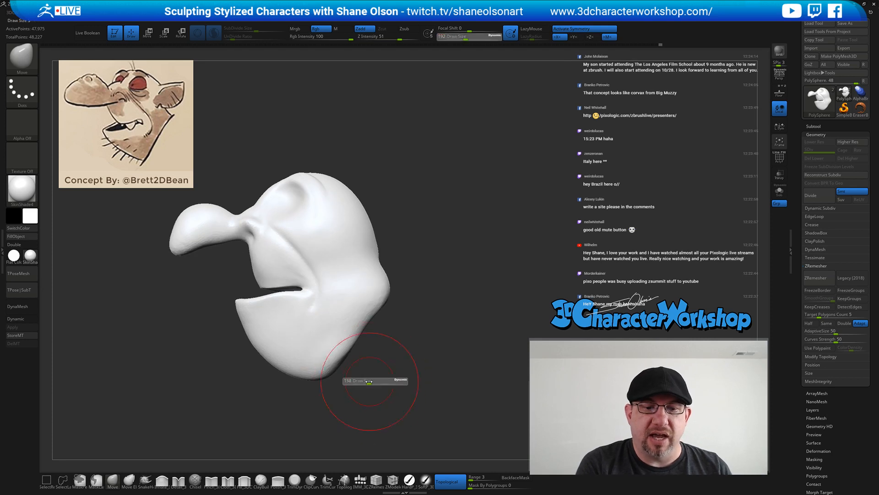
{"action": "key", "text": "shift"}
{"action": "left_click_drag", "start_coordinate": [355, 319], "coordinate": [322, 376], "text": "shift"}
{"action": "mouse_move", "coordinate": [404, 379]}
{"action": "left_mouse_down"}
{"action": "mouse_move", "coordinate": [387, 381]}
{"action": "mouse_move", "coordinate": [408, 357]}
{"action": "left_mouse_up"}
{"action": "mouse_move", "coordinate": [422, 327]}
{"action": "left_mouse_down"}
{"action": "mouse_move", "coordinate": [416, 340]}
{"action": "mouse_move", "coordinate": [467, 316]}
{"action": "mouse_move", "coordinate": [459, 275]}
{"action": "mouse_move", "coordinate": [449, 296]}
{"action": "left_mouse_up"}
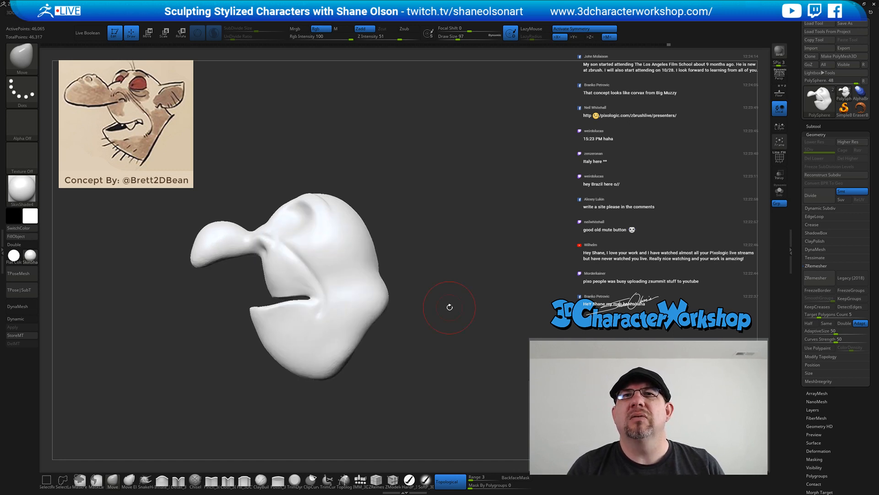
Select the SnakeHook brush, try a stroke at the nostril beside the nose bridge, and undo it
{"action": "mouse_move", "coordinate": [460, 304]}
{"action": "left_mouse_down"}
{"action": "mouse_move", "coordinate": [450, 323]}
{"action": "mouse_move", "coordinate": [441, 305]}
{"action": "left_mouse_up"}
{"action": "key", "text": "s"}
{"action": "left_click", "coordinate": [146, 480]}
{"action": "mouse_move", "coordinate": [445, 245]}
{"action": "left_mouse_down", "text": "alt"}
{"action": "mouse_move", "coordinate": [448, 267]}
{"action": "mouse_move", "coordinate": [416, 287]}
{"action": "left_mouse_up", "text": "alt"}
{"action": "key", "text": "s"}
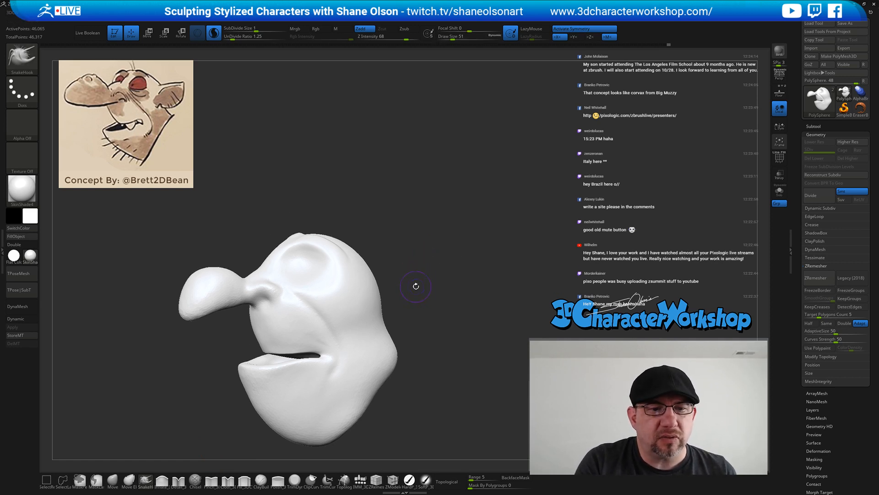
{"action": "mouse_move", "coordinate": [346, 302]}
{"action": "right_mouse_down", "text": "ctrl"}
{"action": "mouse_move", "coordinate": [294, 298]}
{"action": "mouse_move", "coordinate": [345, 303]}
{"action": "right_mouse_up", "text": "ctrl"}
{"action": "key", "text": "s"}
{"action": "left_click_drag", "start_coordinate": [318, 314], "coordinate": [304, 307]}
{"action": "key", "text": "s"}
{"action": "key", "text": "ctrl+z"}
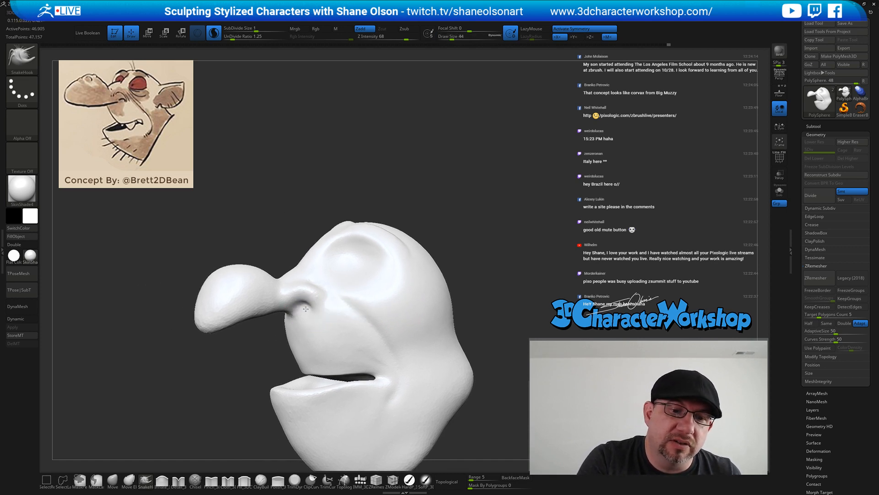
Pull out and refine the nostril wing with the SnakeHook brush, reducing the draw size from 80 to 54 and smaller
{"action": "mouse_move", "coordinate": [324, 301]}
{"action": "right_mouse_down"}
{"action": "mouse_move", "coordinate": [336, 300]}
{"action": "mouse_move", "coordinate": [324, 301]}
{"action": "mouse_move", "coordinate": [360, 335]}
{"action": "mouse_move", "coordinate": [328, 302]}
{"action": "right_mouse_up"}
{"action": "key", "text": "s"}
{"action": "left_click_drag", "start_coordinate": [329, 303], "coordinate": [315, 298]}
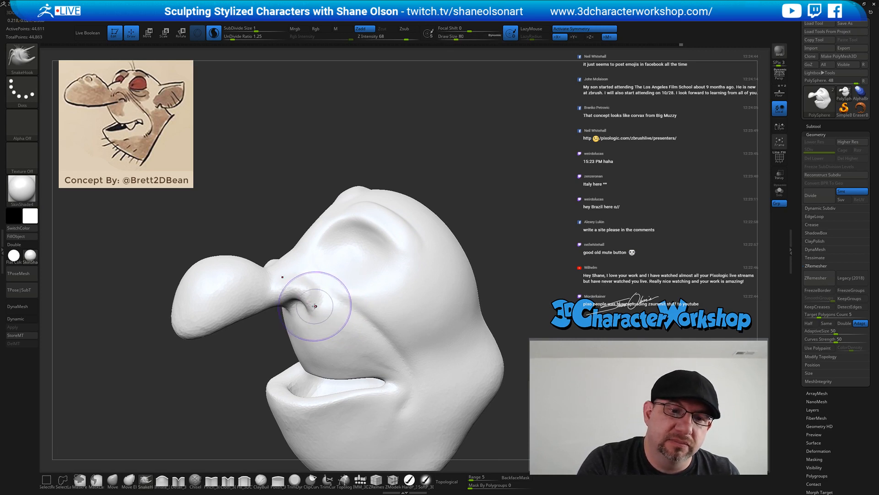
{"action": "key", "text": "["}
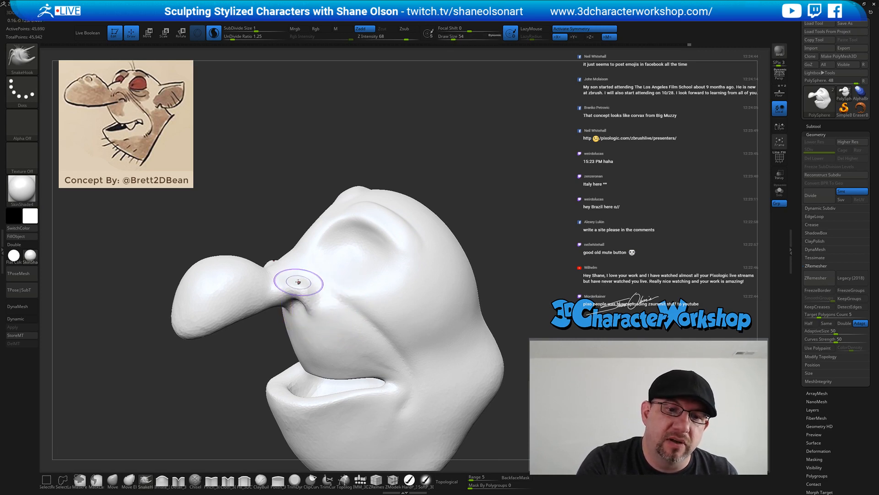
{"action": "right_click_drag", "start_coordinate": [346, 317], "coordinate": [363, 297]}
{"action": "right_click_drag", "start_coordinate": [335, 312], "coordinate": [315, 274]}
{"action": "key", "text": "shift"}
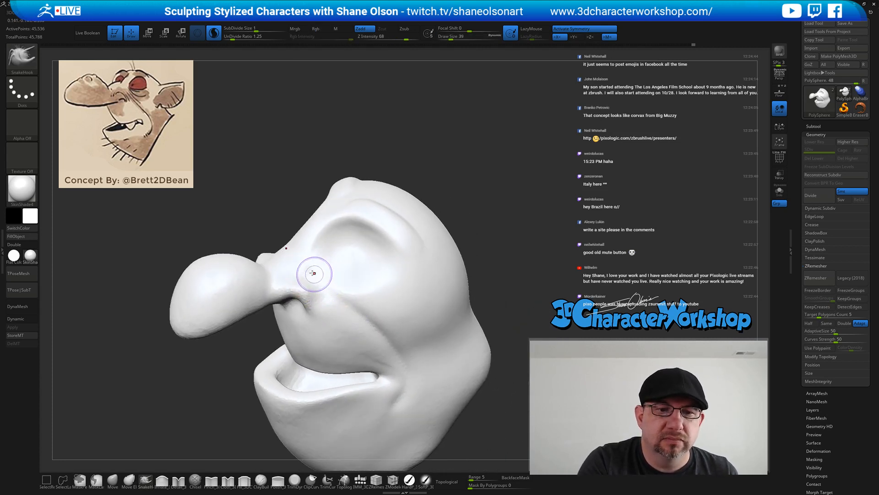
Select the Pinch_3DCW brush at draw size 39 and sharpen the crease around the nostril wing
{"action": "left_click", "coordinate": [178, 480]}
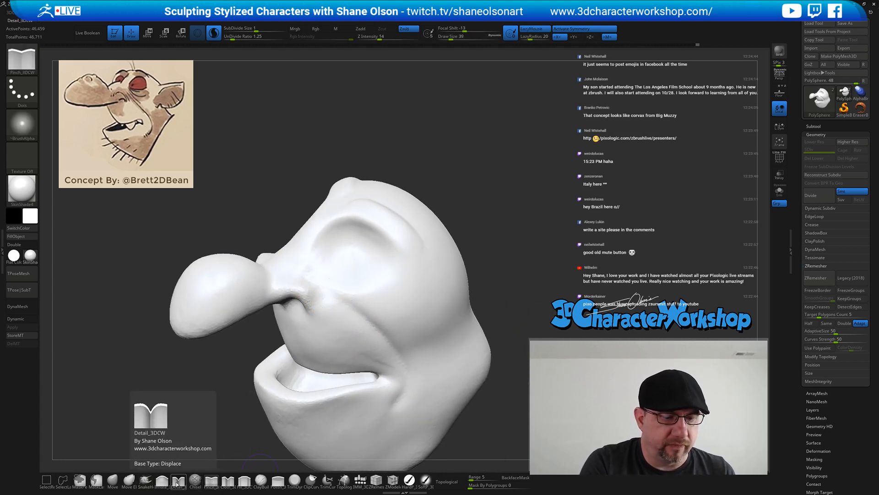
{"action": "key", "text": "b"}
{"action": "key", "text": "p"}
{"action": "key", "text": "i"}
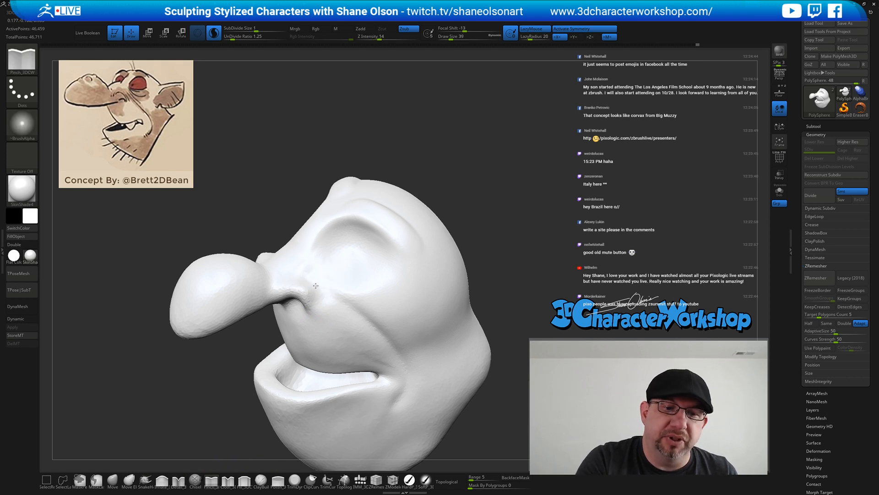
{"action": "right_click_drag", "start_coordinate": [326, 274], "coordinate": [312, 282]}
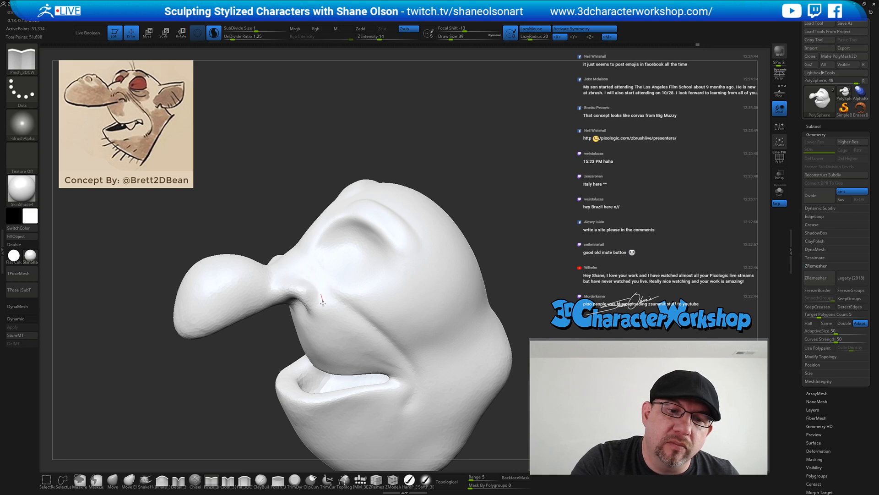
{"action": "right_click_drag", "start_coordinate": [352, 330], "coordinate": [369, 305]}
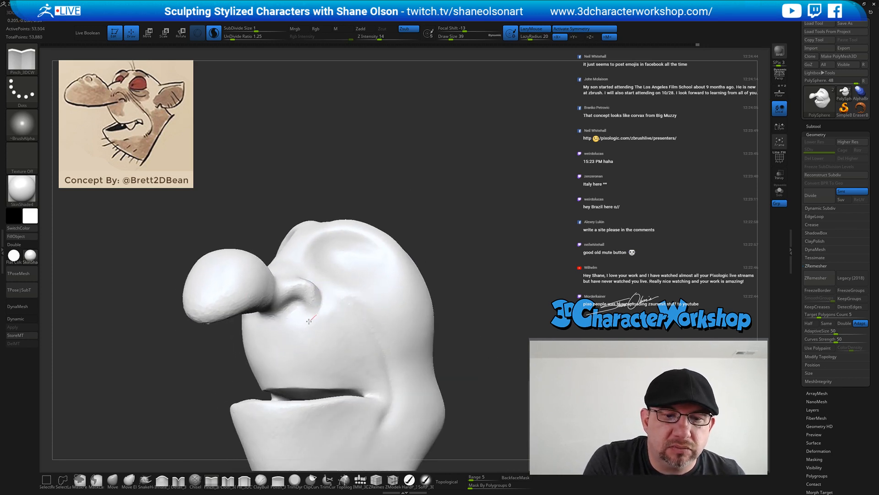
{"action": "right_click_drag", "start_coordinate": [374, 363], "coordinate": [365, 364]}
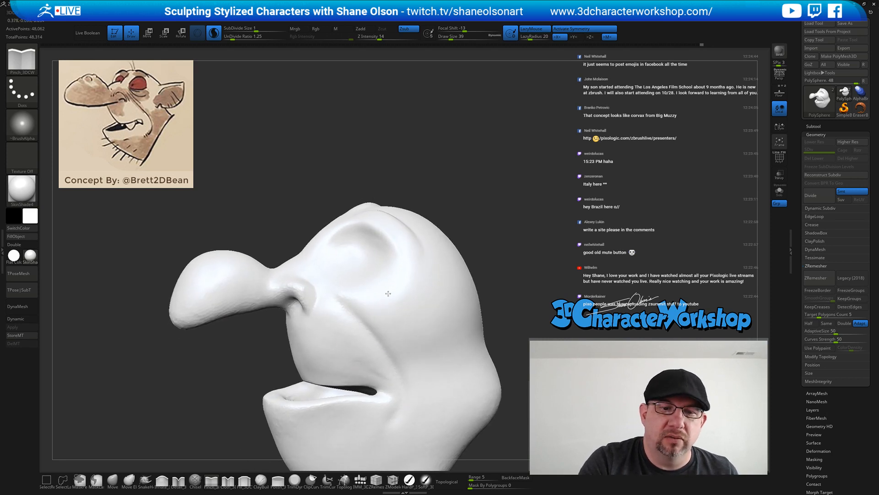
Pinch the cheek fold running from beside the nostril toward the mouth corner into a sharper crease
{"action": "right_click_drag", "start_coordinate": [377, 301], "coordinate": [381, 289]}
{"action": "right_click_drag", "start_coordinate": [315, 283], "coordinate": [314, 267]}
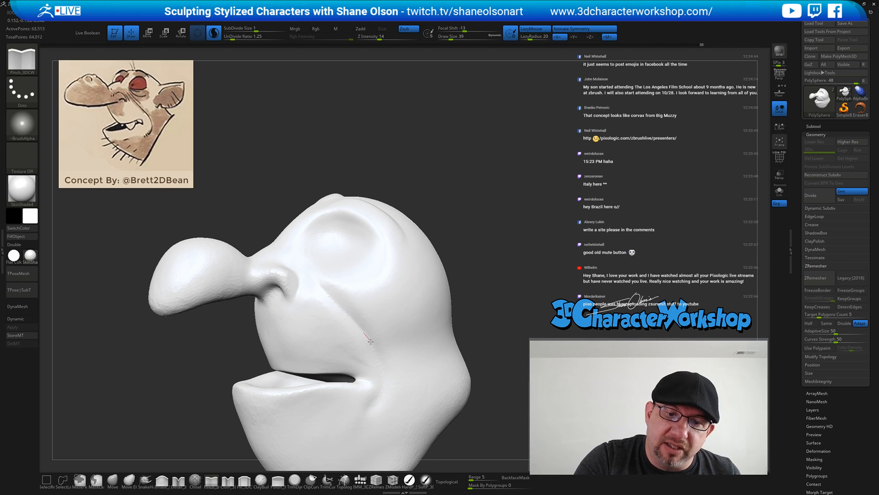
{"action": "right_click_drag", "start_coordinate": [414, 374], "coordinate": [418, 371]}
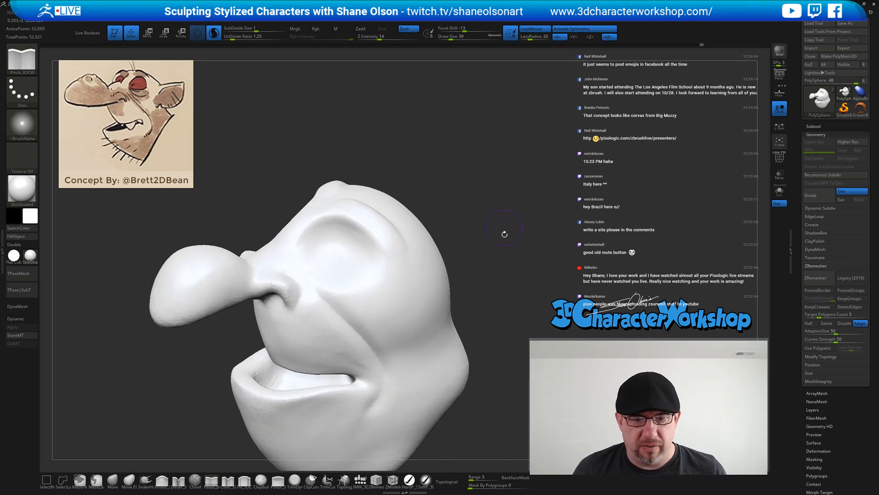
Insert mirrored QuadSphere-1 eyeballs over the eye sockets from the front view with the IMM_3DCW brush
{"action": "left_click", "coordinate": [359, 479]}
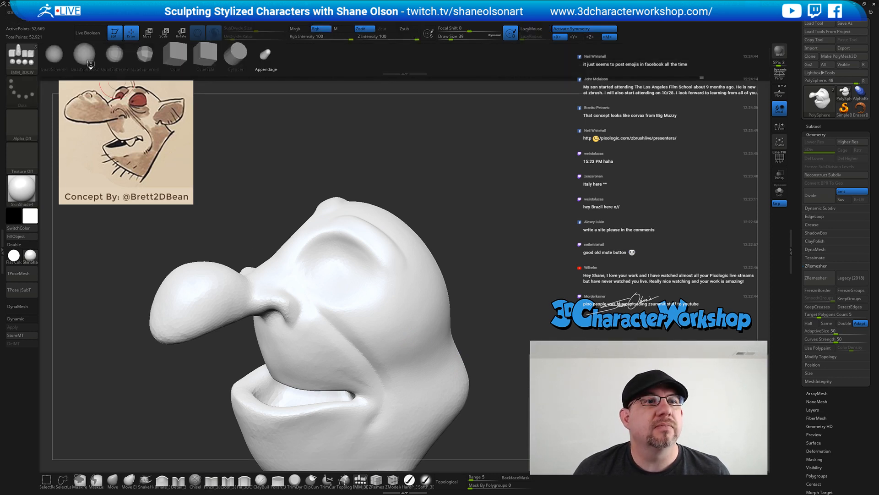
{"action": "left_click", "coordinate": [54, 57]}
{"action": "right_click_drag", "start_coordinate": [545, 221], "coordinate": [457, 243], "text": "shift"}
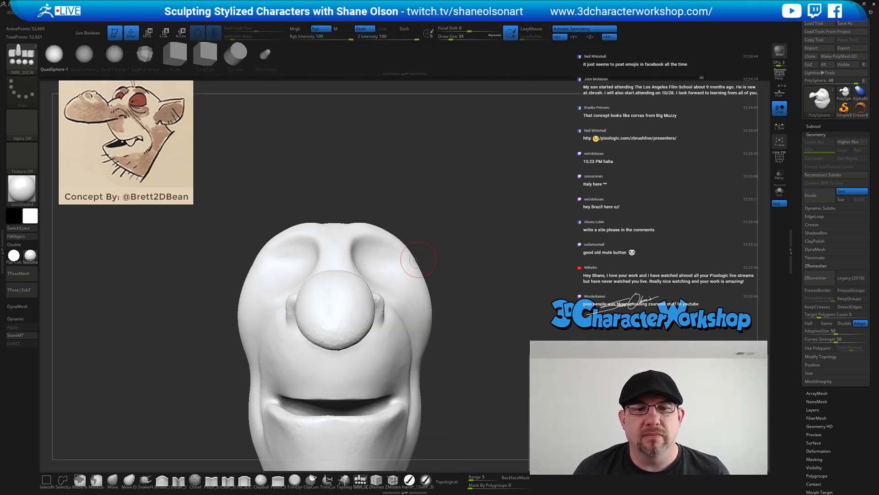
{"action": "left_click_drag", "start_coordinate": [377, 265], "coordinate": [387, 302]}
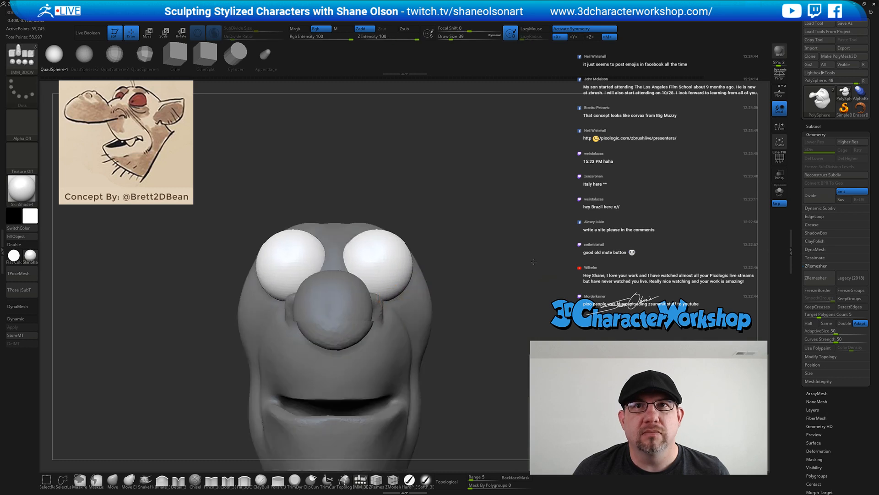
Move the inserted eyeballs back into the sockets with the gizmo and adjust their sideways position
{"action": "right_click_drag", "start_coordinate": [387, 303], "coordinate": [550, 257], "text": "shift"}
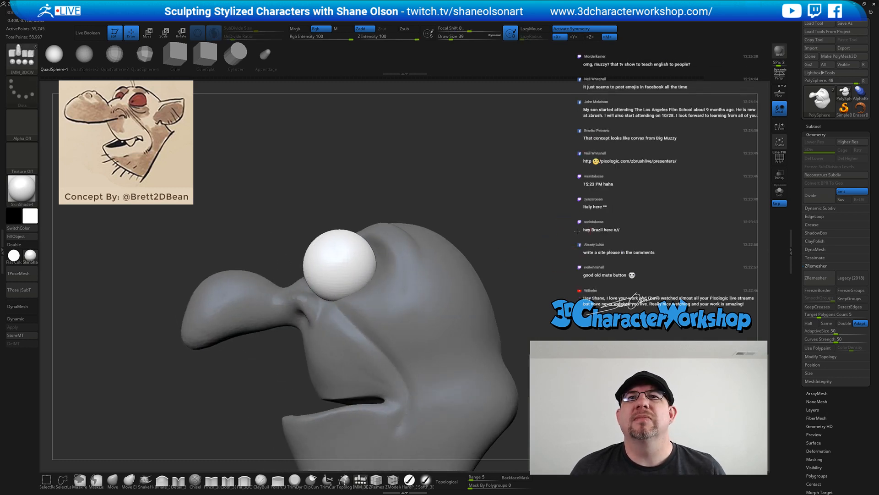
{"action": "right_click_drag", "start_coordinate": [576, 231], "coordinate": [550, 226]}
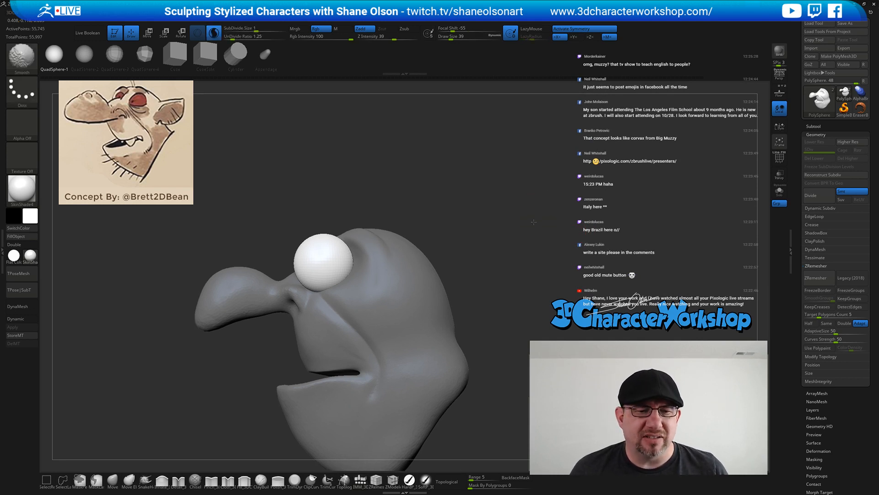
{"action": "key", "text": "w"}
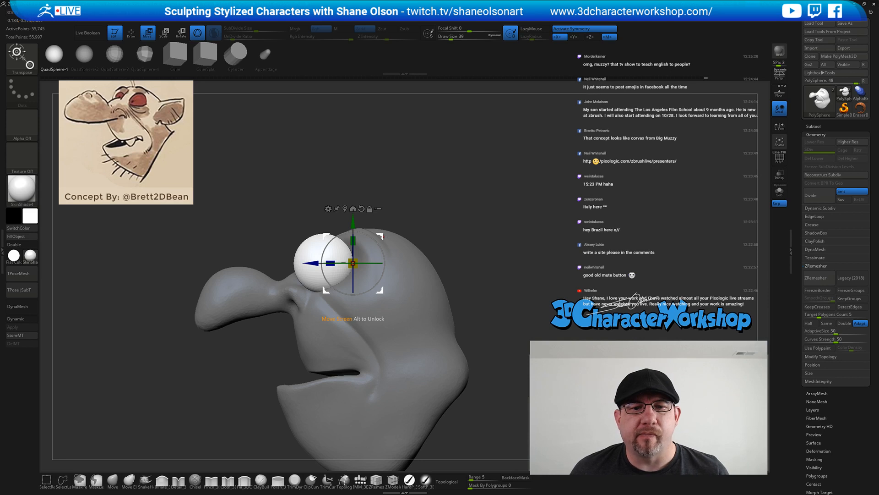
{"action": "left_click_drag", "start_coordinate": [383, 236], "coordinate": [526, 225]}
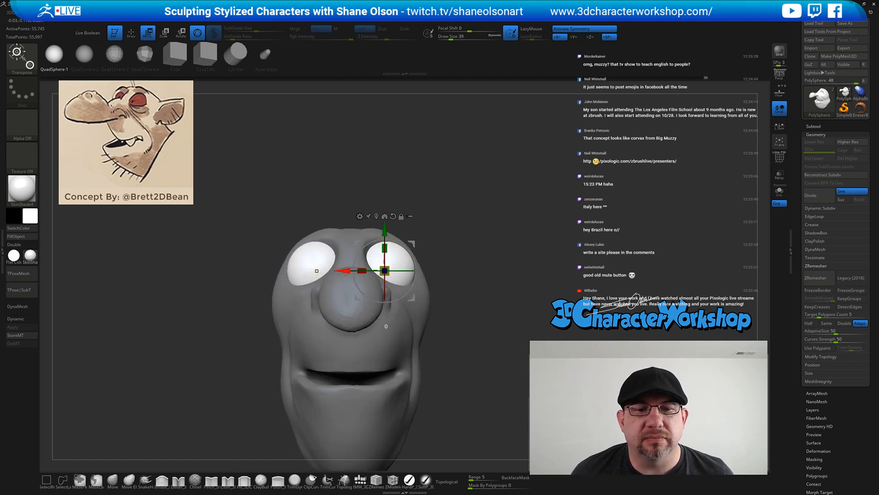
{"action": "left_click_drag", "start_coordinate": [346, 271], "coordinate": [344, 273]}
{"action": "left_click_drag", "start_coordinate": [518, 249], "coordinate": [479, 257]}
Split the unmasked eyeballs into their own subtool, return to Draw mode and check the head from several angles
{"action": "key", "text": "grave"}
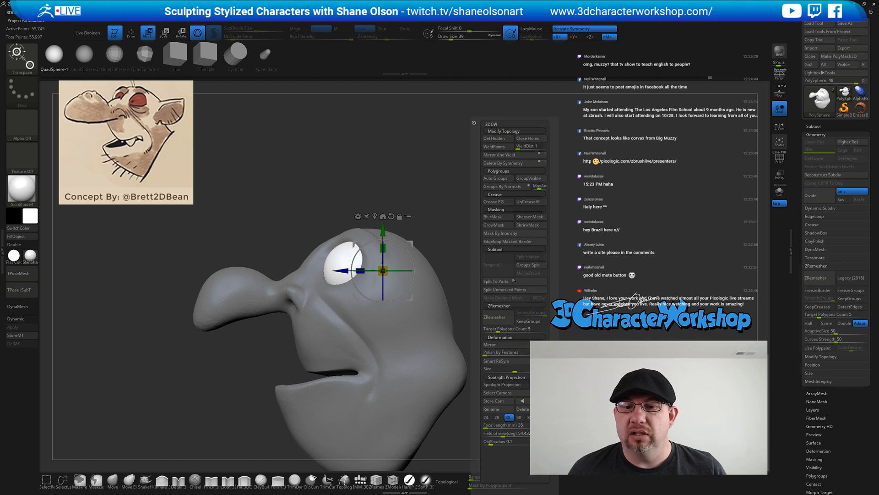
{"action": "left_click", "coordinate": [512, 290]}
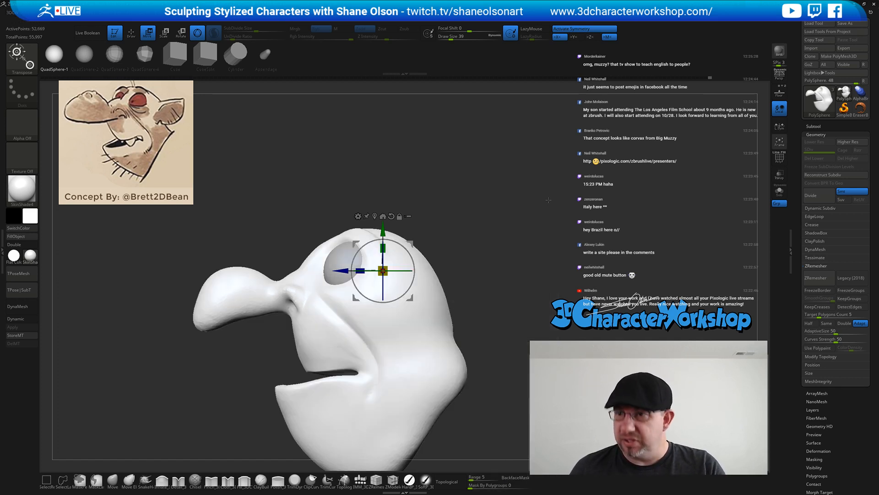
{"action": "key", "text": "q"}
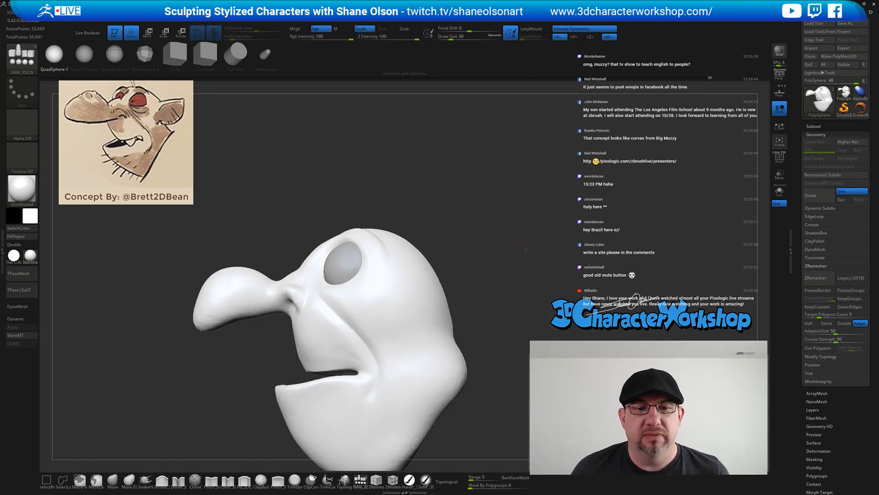
{"action": "left_click_drag", "start_coordinate": [525, 245], "coordinate": [493, 214]}
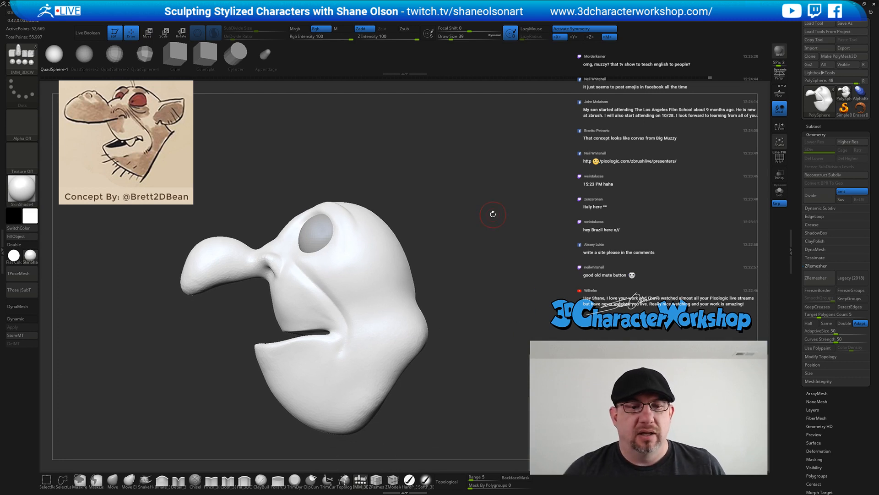
{"action": "left_click_drag", "start_coordinate": [481, 289], "coordinate": [461, 289]}
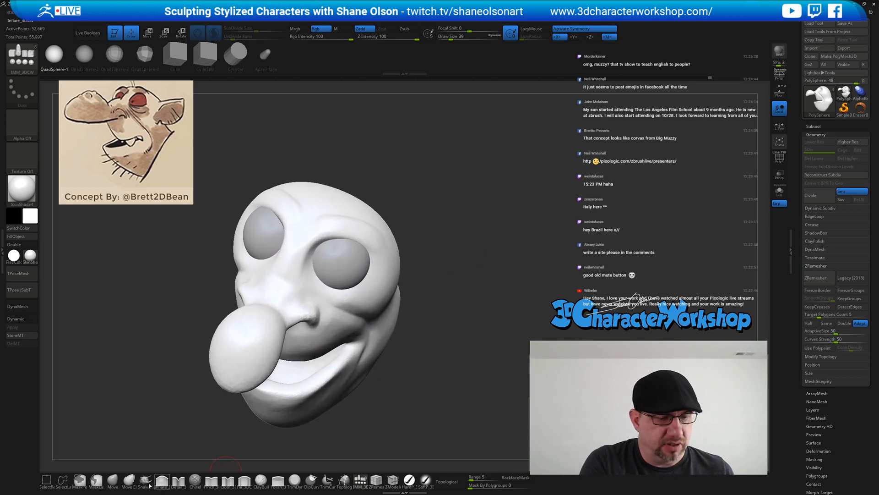
Select the Move brush at draw size 187 and push in the back of the skull above the jaw corner
{"action": "left_click", "coordinate": [112, 480]}
{"action": "key", "text": "s"}
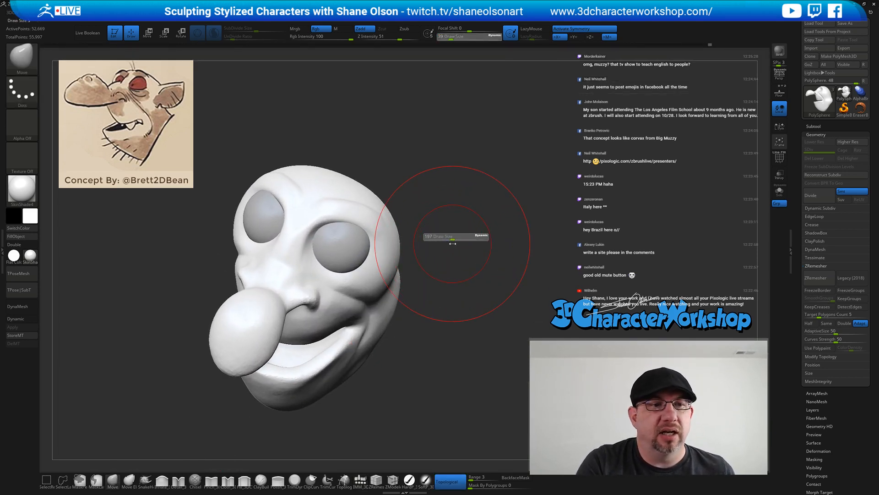
{"action": "left_click_drag", "start_coordinate": [453, 244], "coordinate": [452, 243]}
{"action": "left_click_drag", "start_coordinate": [459, 290], "coordinate": [462, 273]}
{"action": "mouse_move", "coordinate": [454, 339]}
{"action": "left_mouse_down"}
{"action": "mouse_move", "coordinate": [464, 356]}
{"action": "mouse_move", "coordinate": [406, 329]}
{"action": "left_mouse_up"}
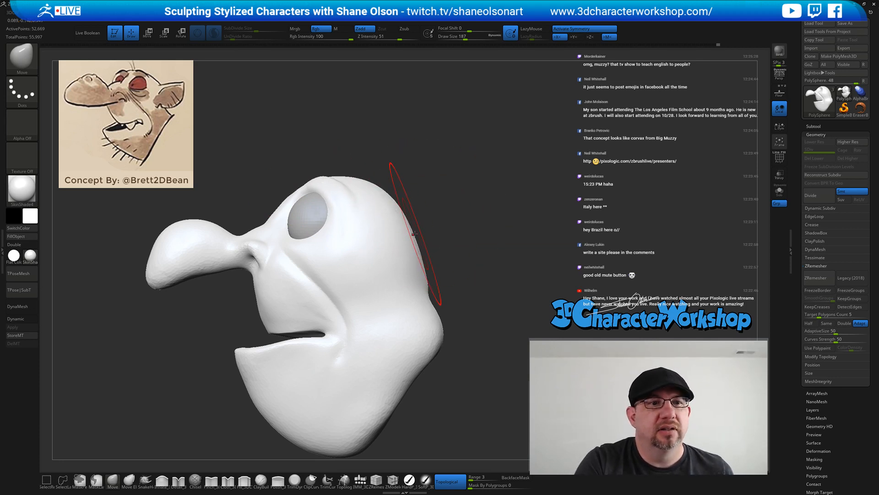
{"action": "mouse_move", "coordinate": [420, 254]}
{"action": "left_mouse_down"}
{"action": "mouse_move", "coordinate": [409, 257]}
{"action": "mouse_move", "coordinate": [413, 282]}
{"action": "left_mouse_up"}
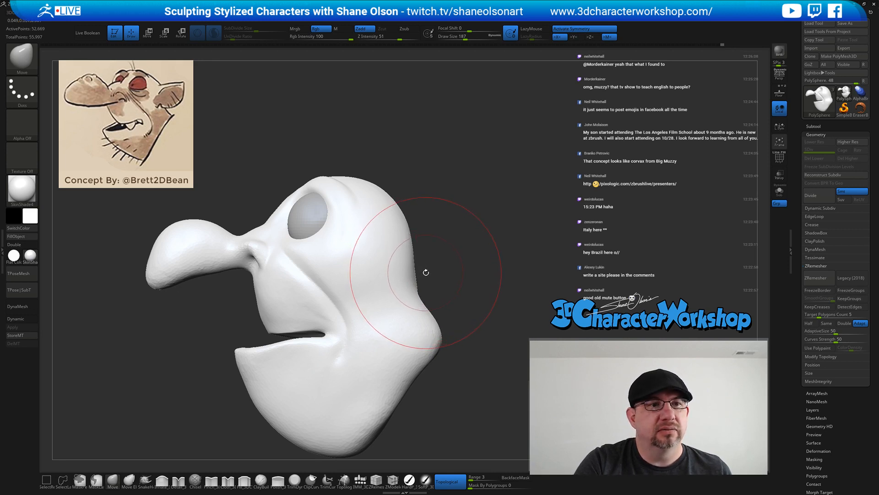
Enlarge the Move brush to draw size 460 and push the chin and lower jaw back and upward
{"action": "key", "text": "s"}
{"action": "left_click_drag", "start_coordinate": [272, 307], "coordinate": [275, 306]}
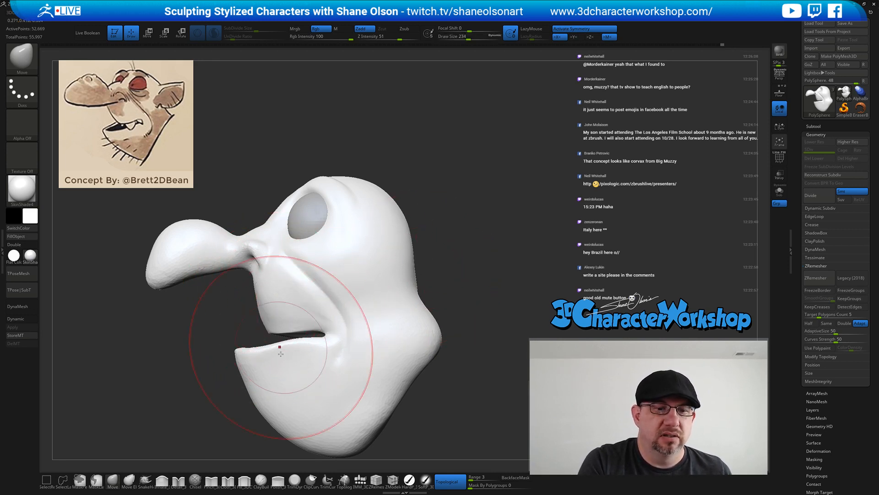
{"action": "key", "text": "s"}
{"action": "left_click_drag", "start_coordinate": [272, 363], "coordinate": [285, 364]}
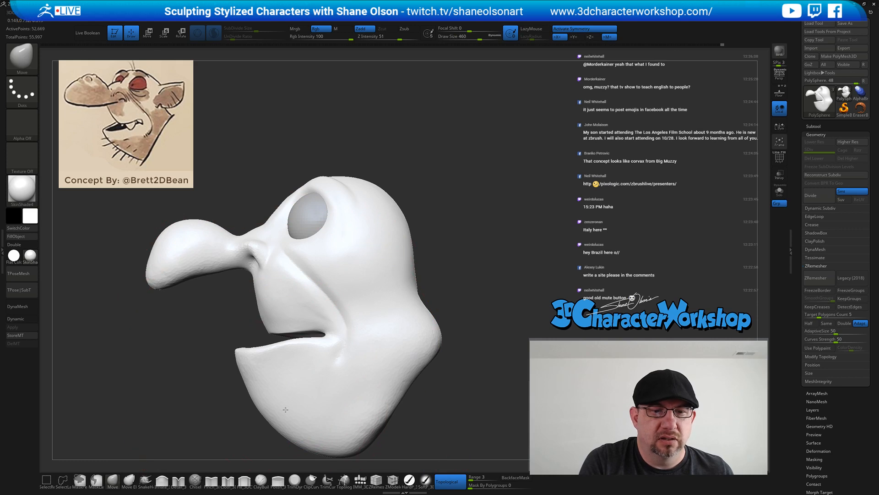
{"action": "left_click_drag", "start_coordinate": [285, 409], "coordinate": [300, 402]}
{"action": "left_click_drag", "start_coordinate": [332, 433], "coordinate": [336, 424]}
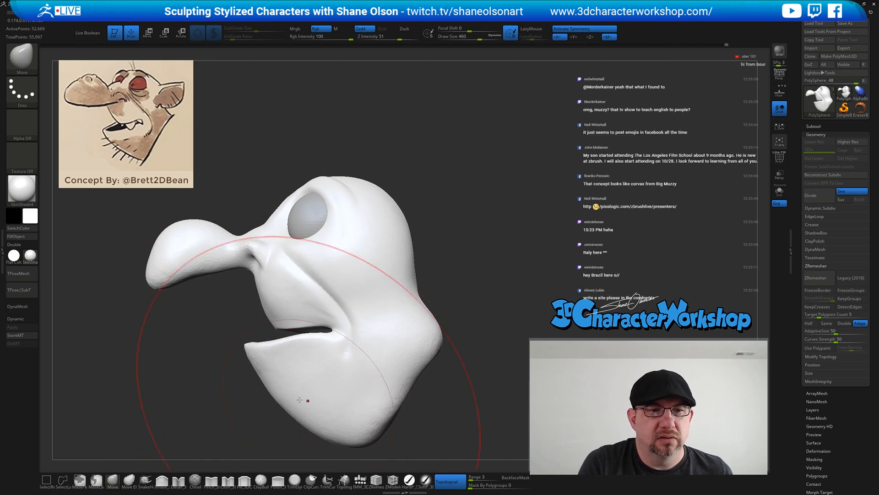
Nudge the lower jaw back, then set the Move brush to draw size 163 and raise the nose tip and the bulb's upper contour
{"action": "left_click_drag", "start_coordinate": [278, 383], "coordinate": [283, 380]}
{"action": "key", "text": "s"}
{"action": "left_click_drag", "start_coordinate": [194, 324], "coordinate": [183, 324]}
{"action": "mouse_move", "coordinate": [153, 276]}
{"action": "left_mouse_down"}
{"action": "mouse_move", "coordinate": [149, 261]}
{"action": "mouse_move", "coordinate": [186, 276]}
{"action": "mouse_move", "coordinate": [144, 259]}
{"action": "left_mouse_up"}
{"action": "key", "text": "s"}
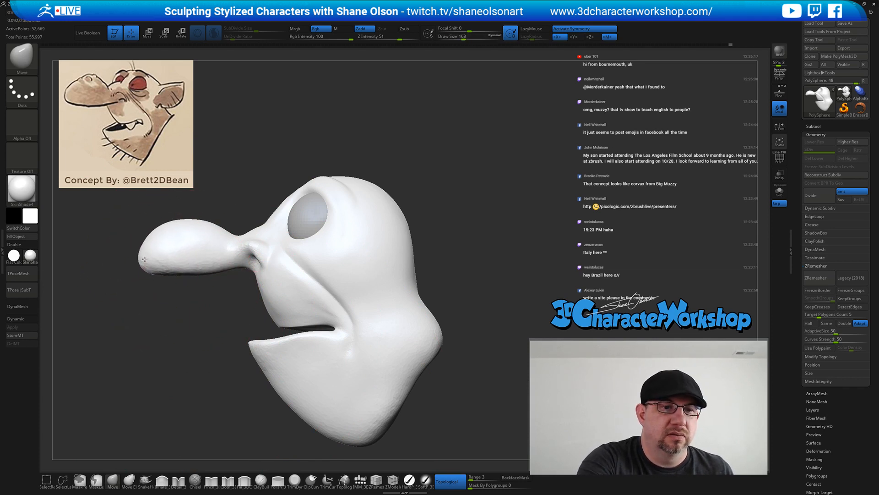
{"action": "left_click_drag", "start_coordinate": [215, 252], "coordinate": [194, 222]}
Set the Move brush to draw size 140 and reshape the upper lip and the cheek beside the fold
{"action": "key", "text": "s"}
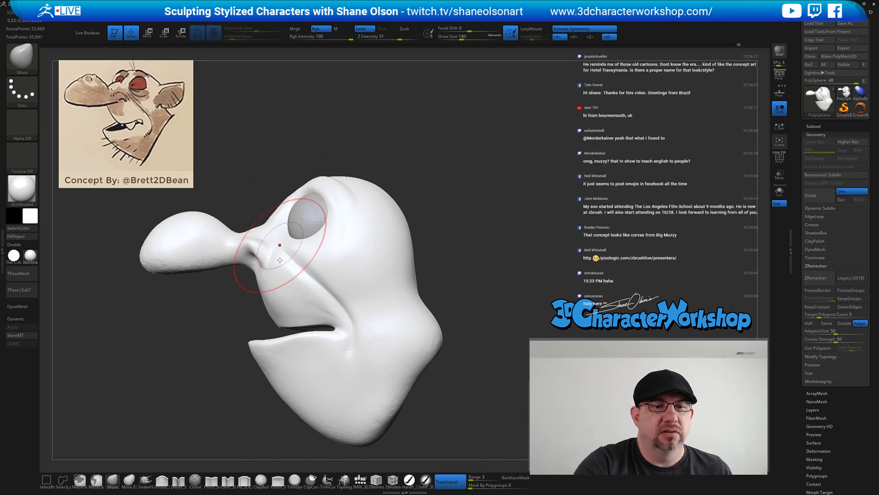
{"action": "left_click_drag", "start_coordinate": [273, 313], "coordinate": [289, 306]}
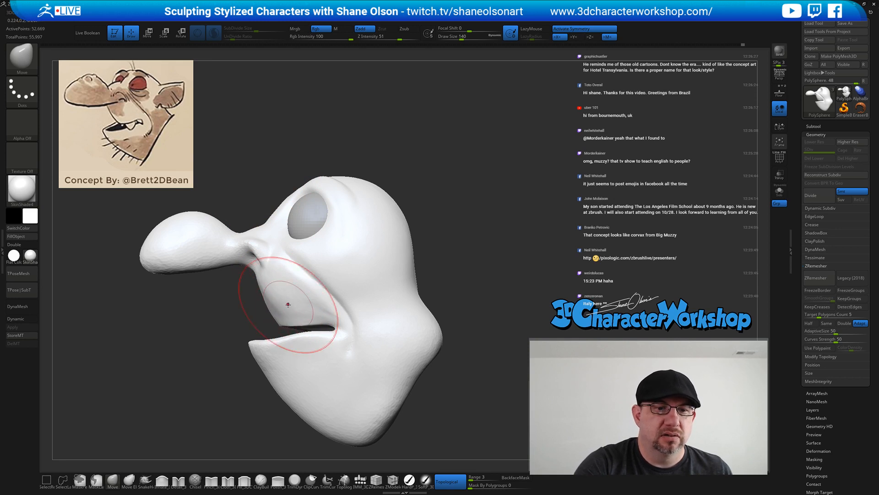
{"action": "mouse_move", "coordinate": [326, 297]}
{"action": "right_mouse_down"}
{"action": "mouse_move", "coordinate": [356, 265]}
{"action": "mouse_move", "coordinate": [330, 261]}
{"action": "mouse_move", "coordinate": [304, 235]}
{"action": "right_mouse_up"}
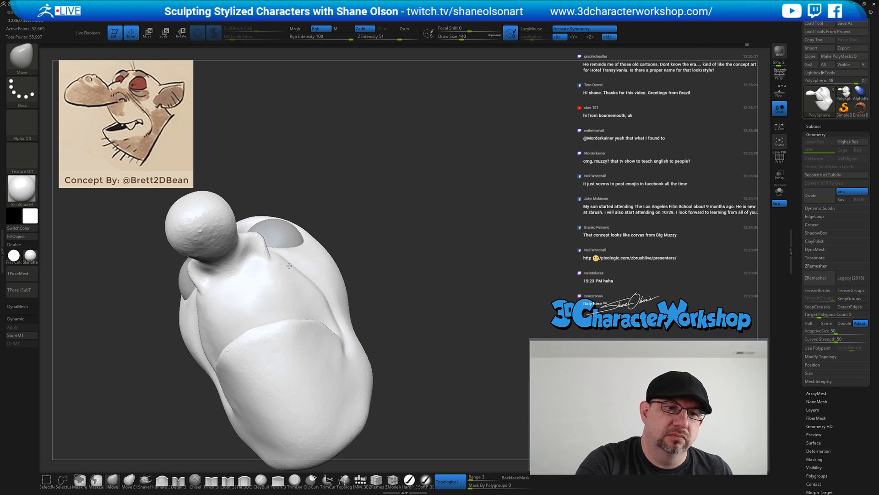
{"action": "left_click_drag", "start_coordinate": [317, 306], "coordinate": [326, 293]}
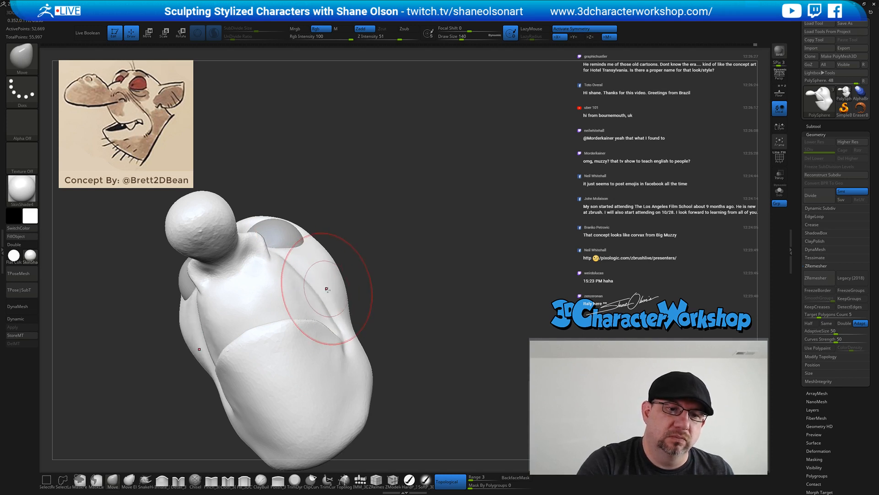
{"action": "mouse_move", "coordinate": [327, 289]}
{"action": "right_mouse_down"}
{"action": "mouse_move", "coordinate": [351, 353]}
{"action": "mouse_move", "coordinate": [413, 360]}
{"action": "mouse_move", "coordinate": [446, 329]}
{"action": "mouse_move", "coordinate": [460, 343]}
{"action": "right_mouse_up"}
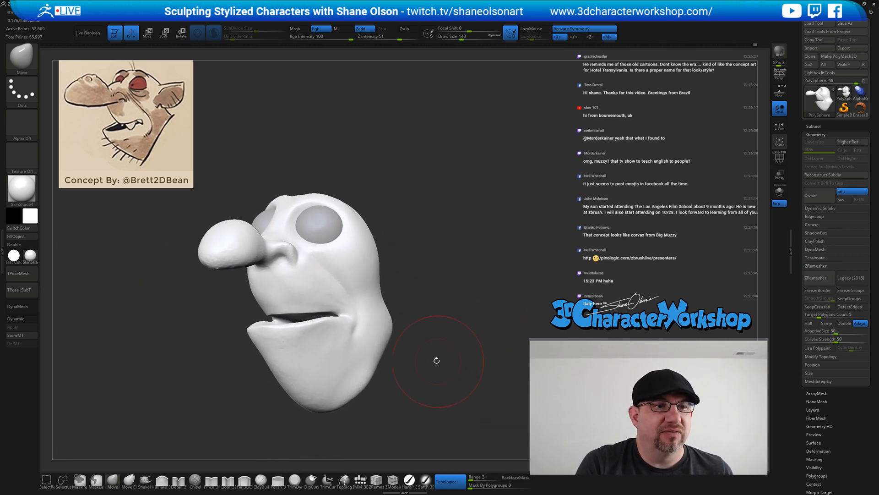
Set the Move brush to draw size 145 and push in the chin and lower lip from a three-quarter view
{"action": "key", "text": "s"}
{"action": "left_click_drag", "start_coordinate": [384, 396], "coordinate": [391, 396]}
{"action": "mouse_move", "coordinate": [298, 406]}
{"action": "left_mouse_down"}
{"action": "mouse_move", "coordinate": [307, 394]}
{"action": "mouse_move", "coordinate": [268, 381]}
{"action": "left_mouse_up"}
{"action": "key", "text": "s"}
{"action": "left_click_drag", "start_coordinate": [265, 351], "coordinate": [262, 354]}
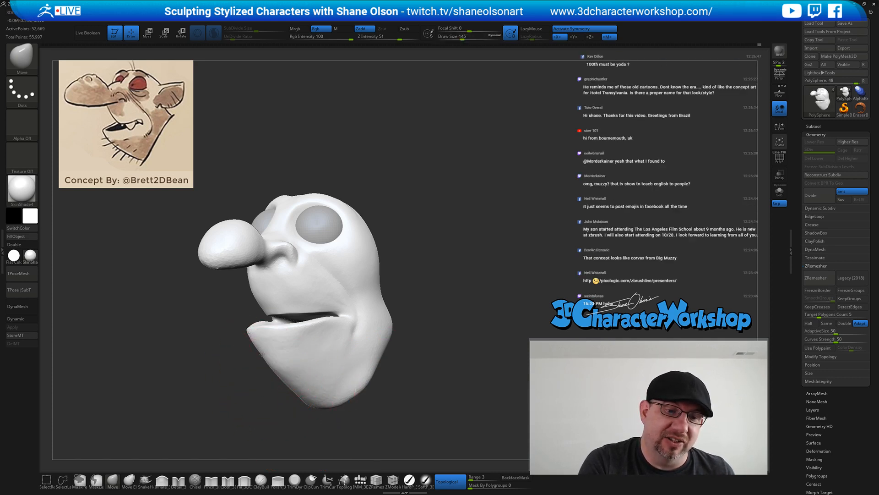
{"action": "mouse_move", "coordinate": [416, 398]}
{"action": "right_mouse_down"}
{"action": "mouse_move", "coordinate": [405, 394]}
{"action": "mouse_move", "coordinate": [429, 399]}
{"action": "right_mouse_up"}
{"action": "mouse_move", "coordinate": [444, 291]}
{"action": "right_mouse_down"}
{"action": "mouse_move", "coordinate": [441, 307]}
{"action": "mouse_move", "coordinate": [467, 302]}
{"action": "right_mouse_up"}
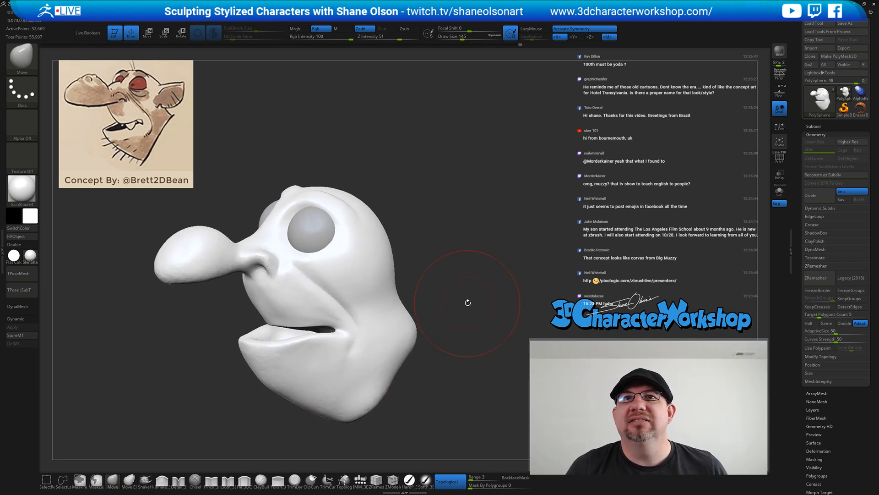
Reduce the Move brush to draw size 62 and refine the nostril wing where the nose meets the cheek fold
{"action": "mouse_move", "coordinate": [439, 269]}
{"action": "right_mouse_down"}
{"action": "mouse_move", "coordinate": [454, 273]}
{"action": "mouse_move", "coordinate": [444, 291]}
{"action": "mouse_move", "coordinate": [441, 272]}
{"action": "right_mouse_up"}
{"action": "key", "text": "s"}
{"action": "left_click_drag", "start_coordinate": [369, 188], "coordinate": [374, 188]}
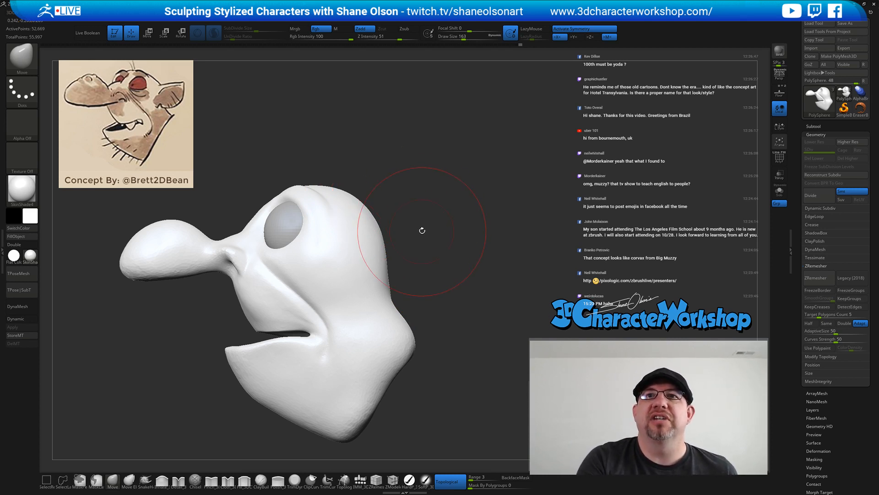
{"action": "right_click_drag", "start_coordinate": [422, 230], "coordinate": [408, 216]}
{"action": "right_click_drag", "start_coordinate": [369, 165], "coordinate": [369, 186]}
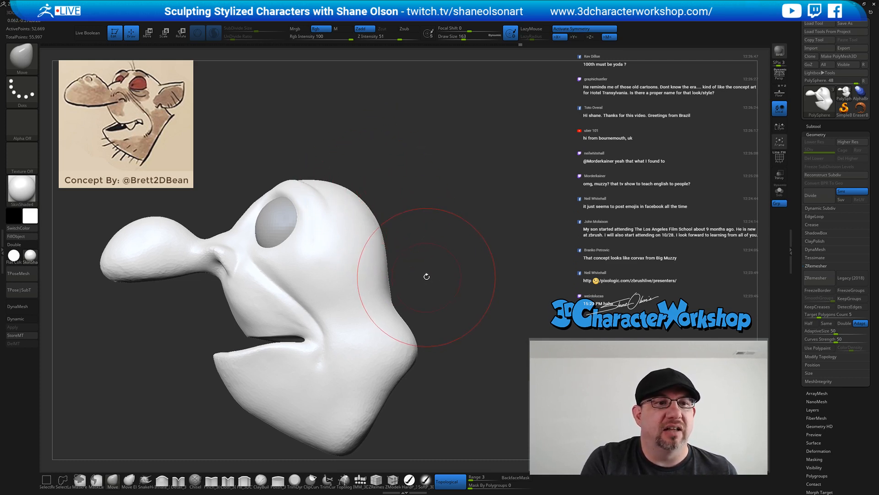
{"action": "key", "text": "s"}
{"action": "left_click_drag", "start_coordinate": [253, 277], "coordinate": [242, 276]}
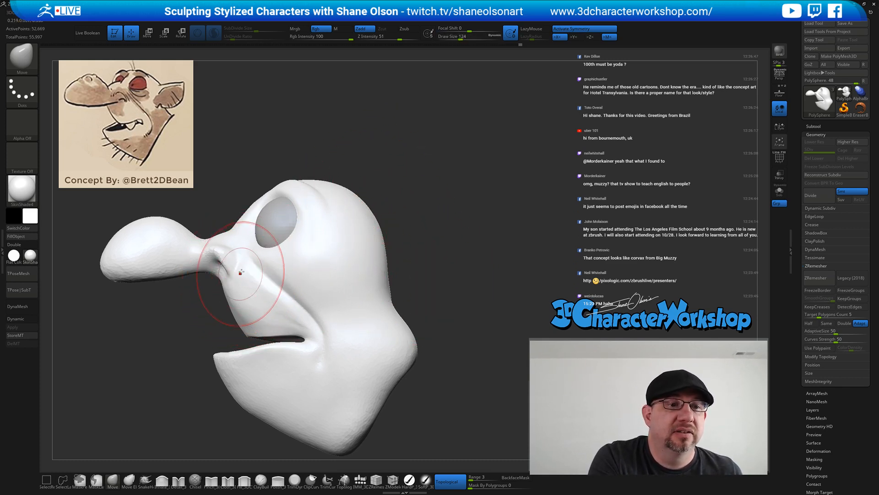
{"action": "key", "text": "s"}
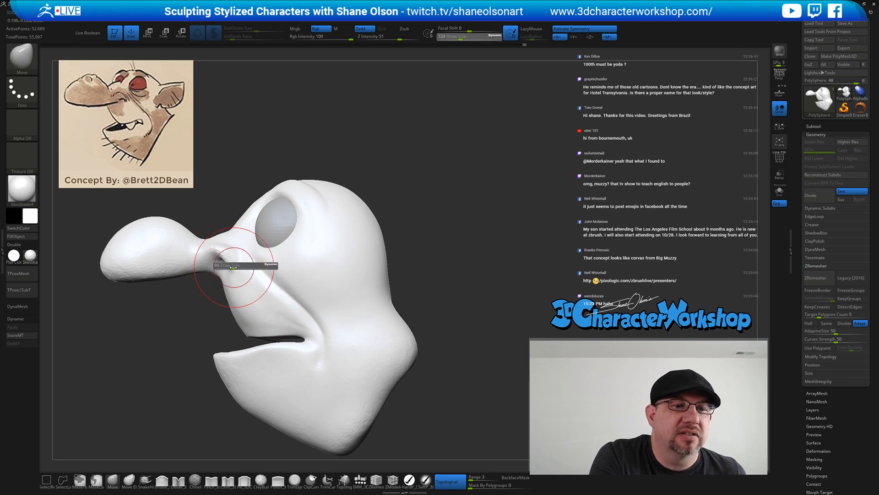
{"action": "left_click_drag", "start_coordinate": [235, 269], "coordinate": [224, 268]}
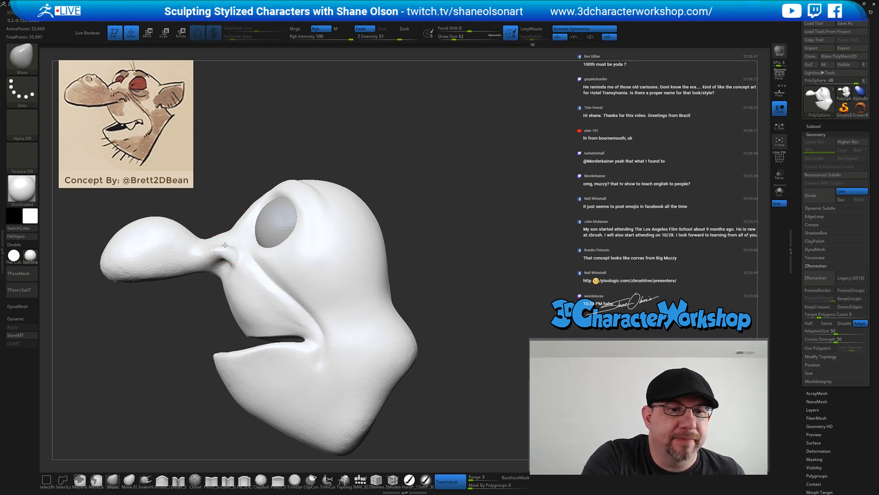
{"action": "left_click_drag", "start_coordinate": [232, 212], "coordinate": [231, 273]}
{"action": "mouse_move", "coordinate": [223, 257]}
{"action": "right_mouse_down"}
{"action": "mouse_move", "coordinate": [211, 261]}
{"action": "mouse_move", "coordinate": [215, 279]}
{"action": "mouse_move", "coordinate": [234, 225]}
{"action": "right_mouse_up"}
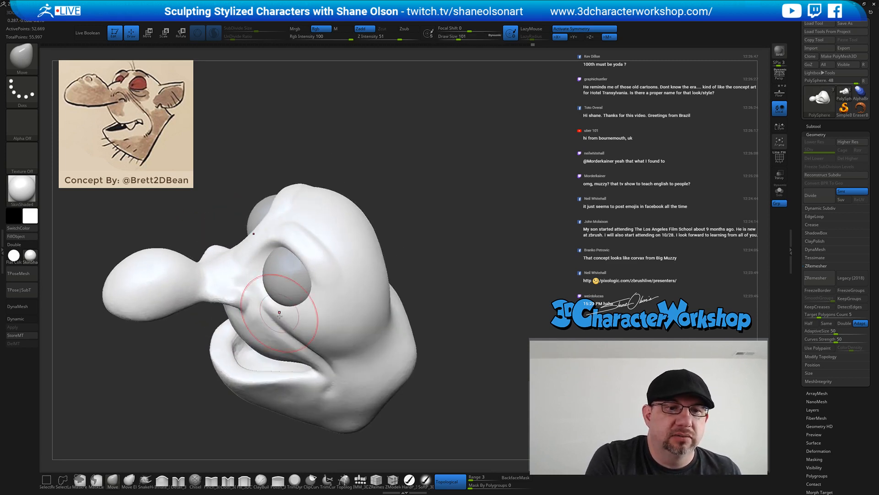
Select the Pinch brush at draw size 51 and tighten the forms where the nose bridge meets the nose bulb and nostrils
{"action": "left_click", "coordinate": [212, 484]}
{"action": "right_click", "coordinate": [210, 271]}
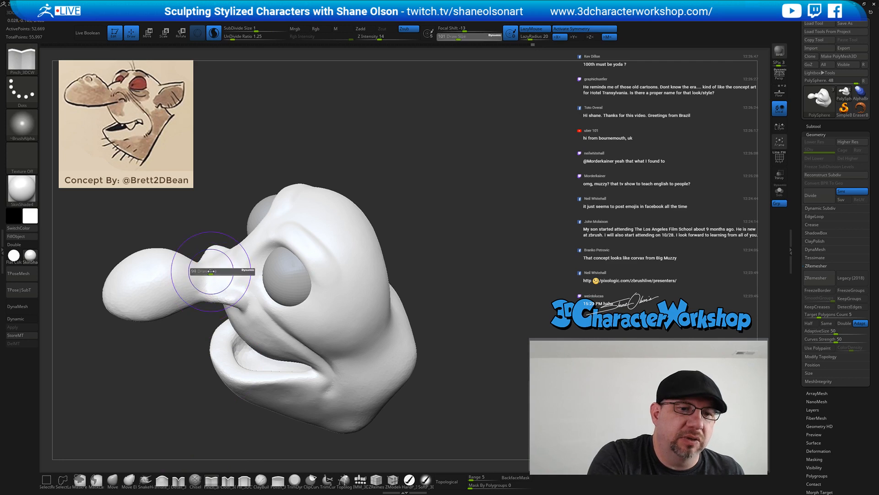
{"action": "left_click_drag", "start_coordinate": [208, 273], "coordinate": [207, 273]}
{"action": "right_click_drag", "start_coordinate": [207, 274], "coordinate": [207, 294]}
{"action": "key", "text": "s"}
{"action": "left_click_drag", "start_coordinate": [208, 273], "coordinate": [206, 273]}
{"action": "left_click_drag", "start_coordinate": [201, 261], "coordinate": [202, 268]}
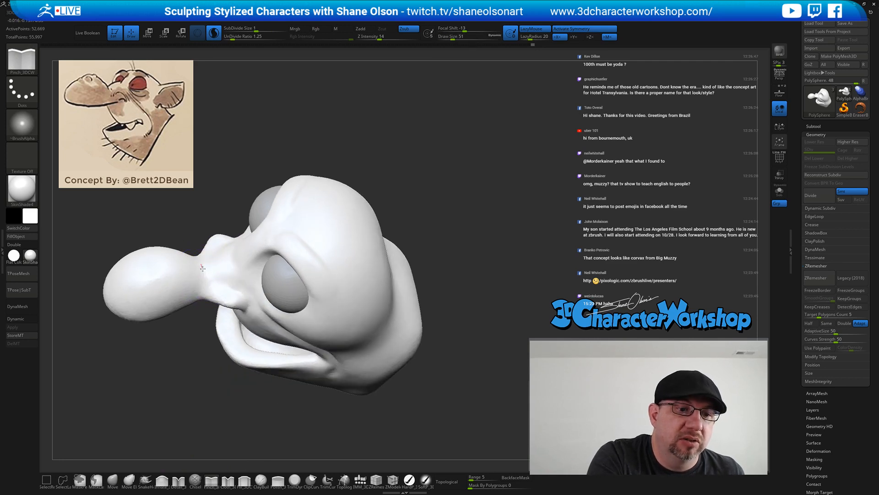
{"action": "mouse_move", "coordinate": [237, 269]}
{"action": "right_mouse_down"}
{"action": "mouse_move", "coordinate": [463, 330]}
{"action": "mouse_move", "coordinate": [457, 337]}
{"action": "mouse_move", "coordinate": [442, 313]}
{"action": "mouse_move", "coordinate": [444, 299]}
{"action": "mouse_move", "coordinate": [458, 329]}
{"action": "mouse_move", "coordinate": [453, 310]}
{"action": "mouse_move", "coordinate": [447, 318]}
{"action": "right_mouse_up"}
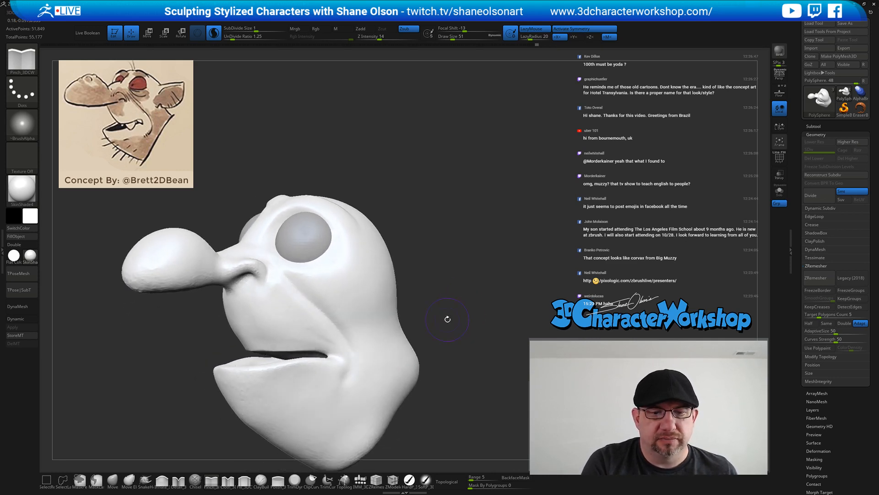
Set the Pinch brush to draw size 46 and sharpen the cheek fold and the creases around the mouth corner
{"action": "key", "text": "s"}
{"action": "left_click_drag", "start_coordinate": [448, 321], "coordinate": [446, 321]}
{"action": "left_click_drag", "start_coordinate": [340, 332], "coordinate": [345, 338]}
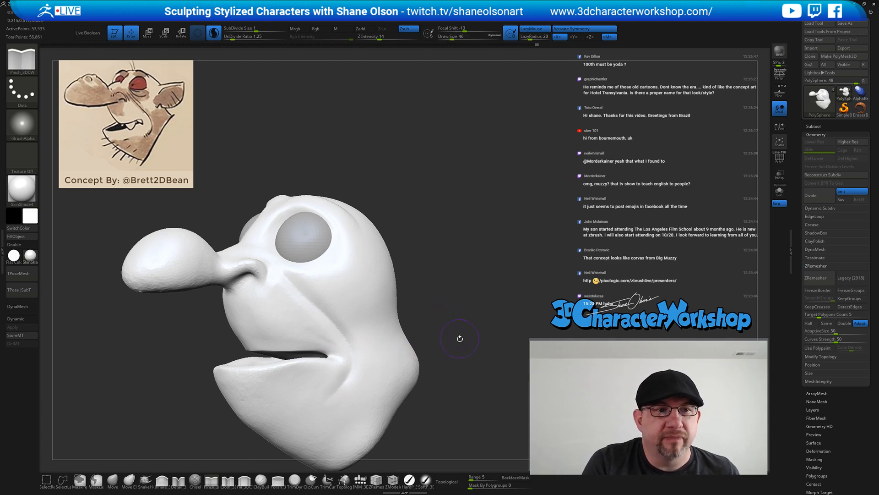
{"action": "right_click_drag", "start_coordinate": [460, 338], "coordinate": [466, 311]}
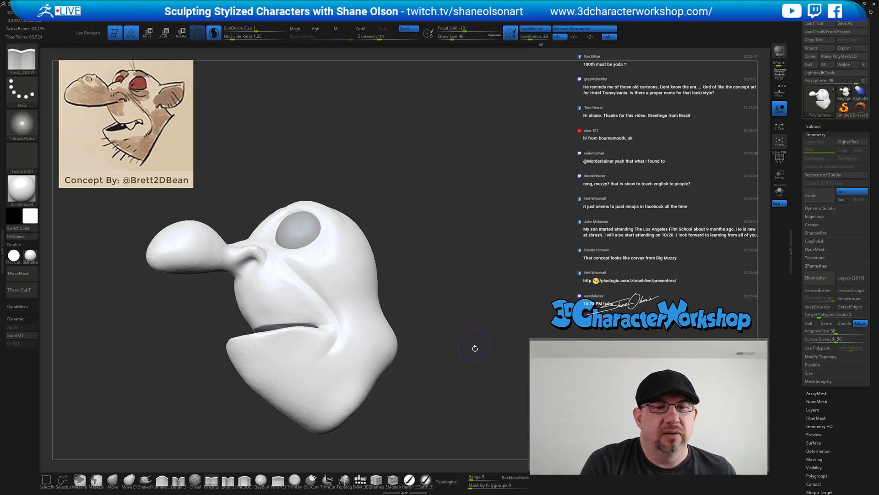
{"action": "mouse_move", "coordinate": [473, 349]}
{"action": "right_mouse_down"}
{"action": "mouse_move", "coordinate": [474, 374]}
{"action": "mouse_move", "coordinate": [430, 273]}
{"action": "mouse_move", "coordinate": [437, 320]}
{"action": "mouse_move", "coordinate": [447, 318]}
{"action": "right_mouse_up"}
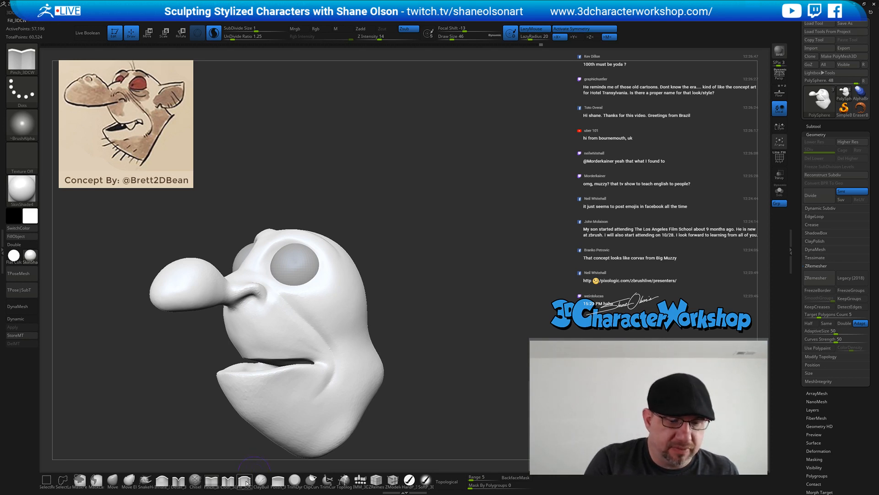
Select the ClayBuildup brush at draw size 41 and build up the lower eyelids around the eyeballs
{"action": "left_click", "coordinate": [261, 480]}
{"action": "mouse_move", "coordinate": [411, 290]}
{"action": "right_mouse_down"}
{"action": "mouse_move", "coordinate": [410, 314]}
{"action": "mouse_move", "coordinate": [426, 333]}
{"action": "mouse_move", "coordinate": [413, 329]}
{"action": "right_mouse_up"}
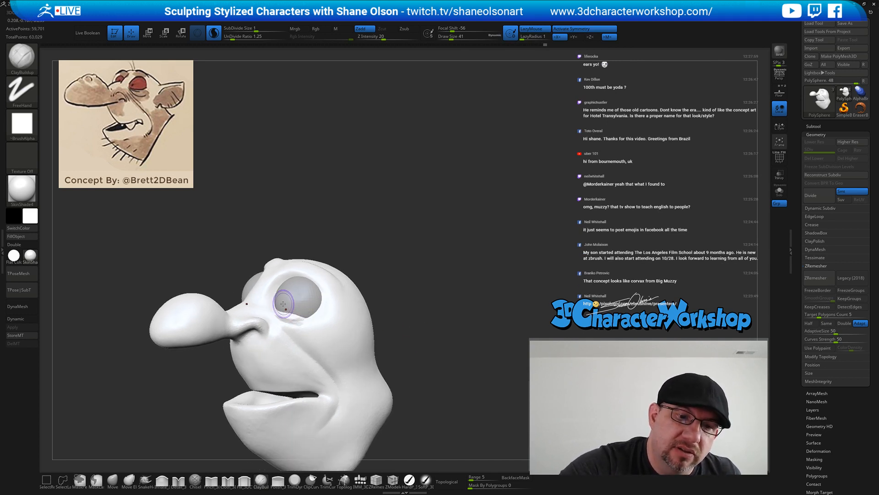
{"action": "right_click_drag", "start_coordinate": [401, 340], "coordinate": [463, 383]}
{"action": "right_click_drag", "start_coordinate": [435, 308], "coordinate": [433, 287]}
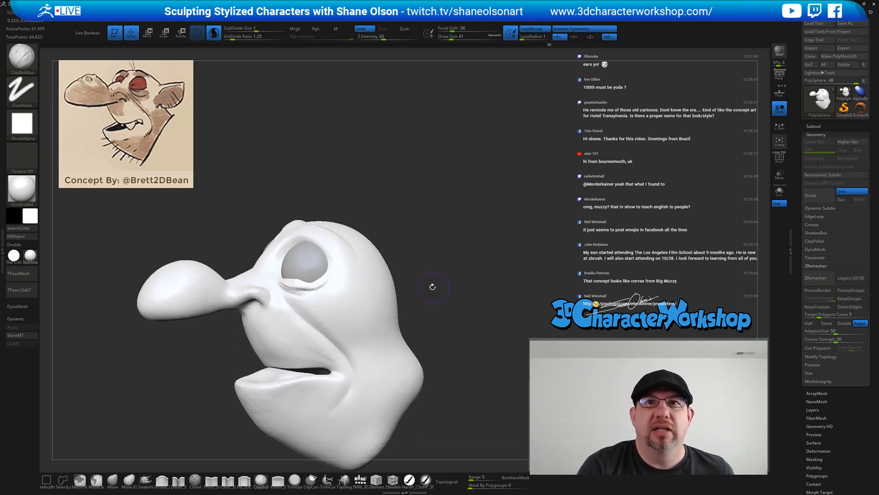
{"action": "right_click_drag", "start_coordinate": [400, 259], "coordinate": [394, 252]}
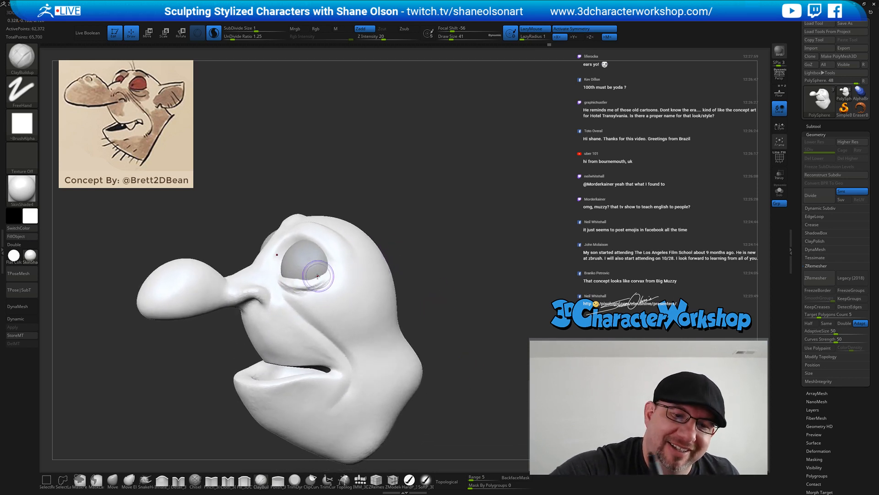
{"action": "mouse_move", "coordinate": [468, 318]}
{"action": "right_mouse_down"}
{"action": "mouse_move", "coordinate": [400, 293]}
{"action": "mouse_move", "coordinate": [414, 312]}
{"action": "right_mouse_up"}
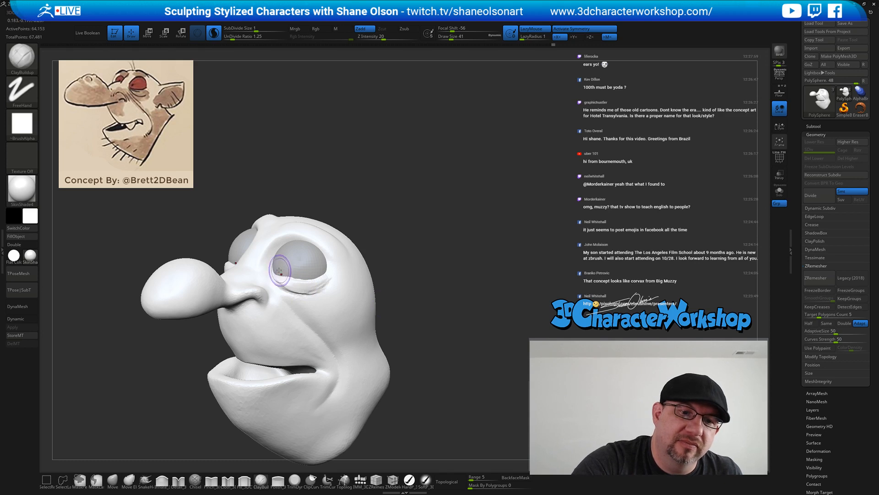
Smooth the built-up lower eyelids and refine their rim against the eyeballs
{"action": "key", "text": "shift"}
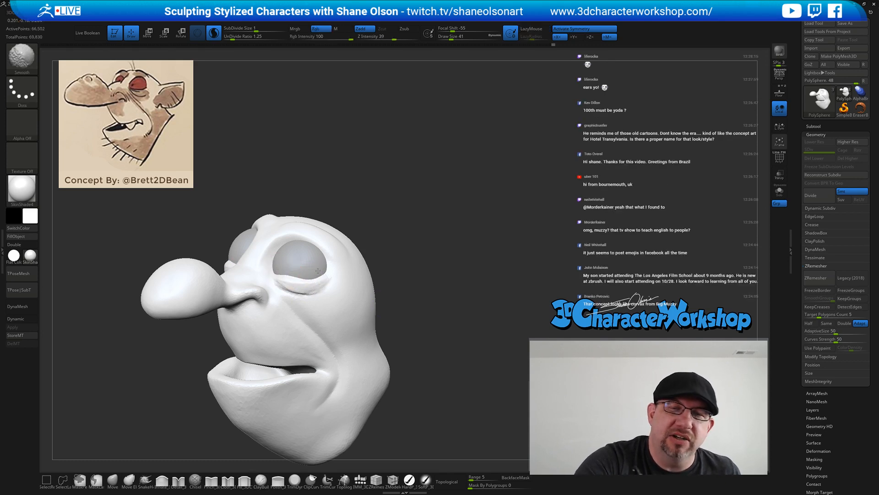
{"action": "left_click_drag", "start_coordinate": [436, 323], "coordinate": [415, 321]}
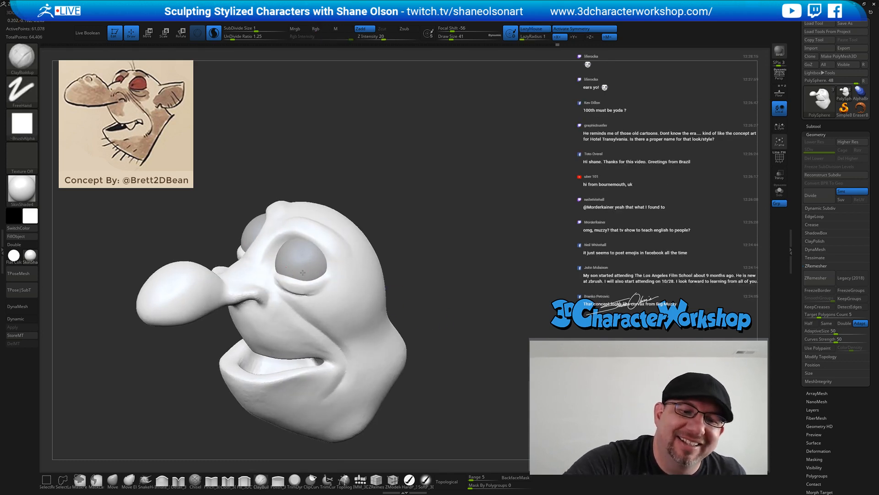
{"action": "mouse_move", "coordinate": [303, 273]}
{"action": "left_mouse_down"}
{"action": "mouse_move", "coordinate": [291, 266]}
{"action": "mouse_move", "coordinate": [300, 271]}
{"action": "left_mouse_up"}
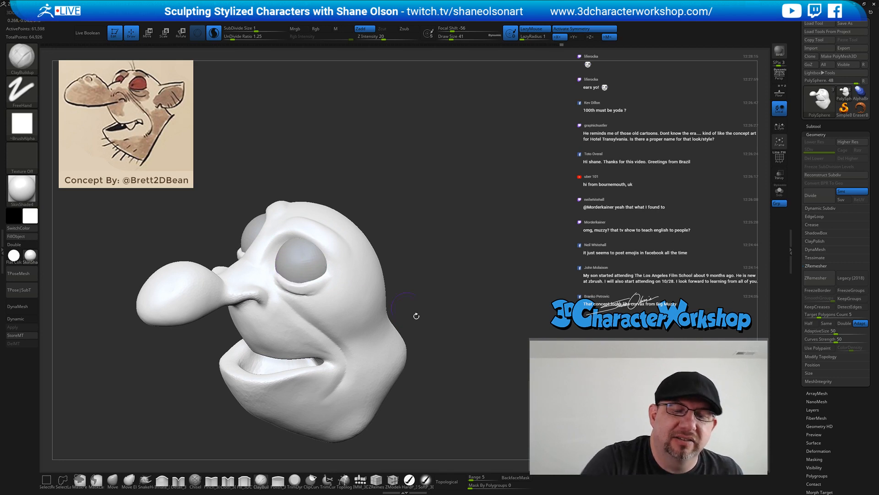
{"action": "left_click_drag", "start_coordinate": [416, 316], "coordinate": [465, 301]}
Select the SnakeHook brush, mask a narrow upright strip for the ear on the side of the head and invert the mask
{"action": "left_click", "coordinate": [147, 481]}
{"action": "left_click_drag", "start_coordinate": [408, 261], "coordinate": [411, 275]}
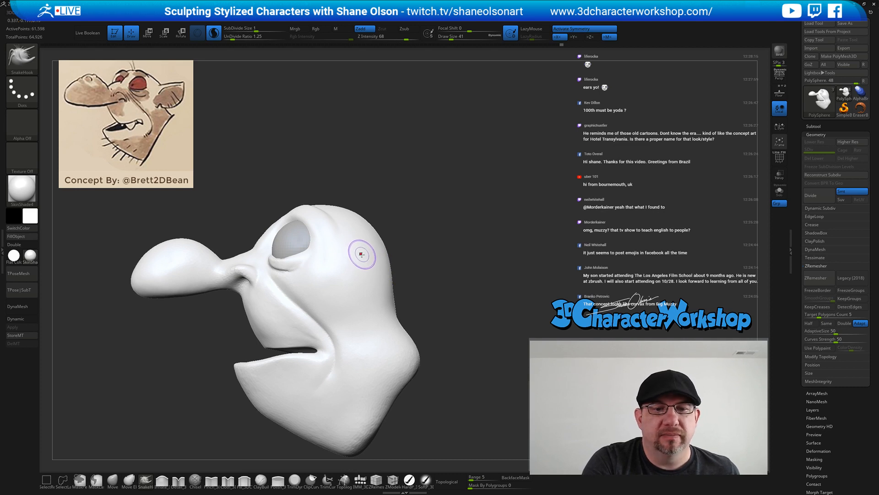
{"action": "key", "text": "ctrl"}
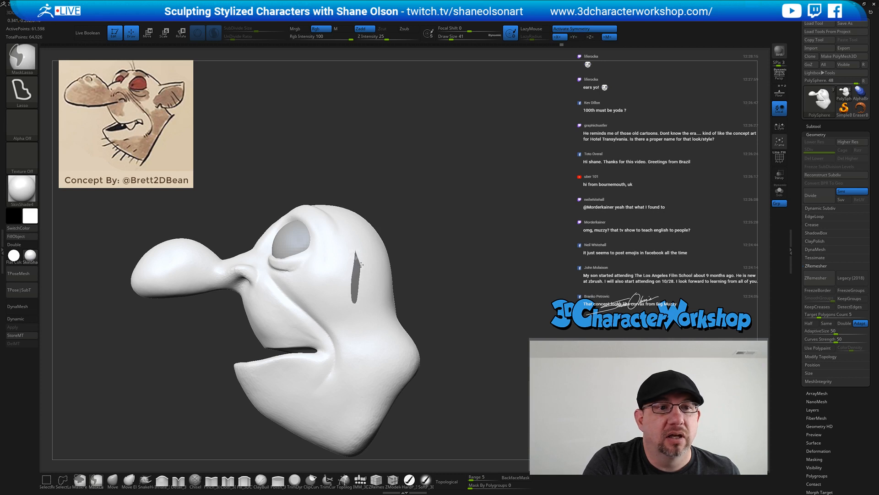
{"action": "left_click", "coordinate": [357, 240], "text": "ctrl"}
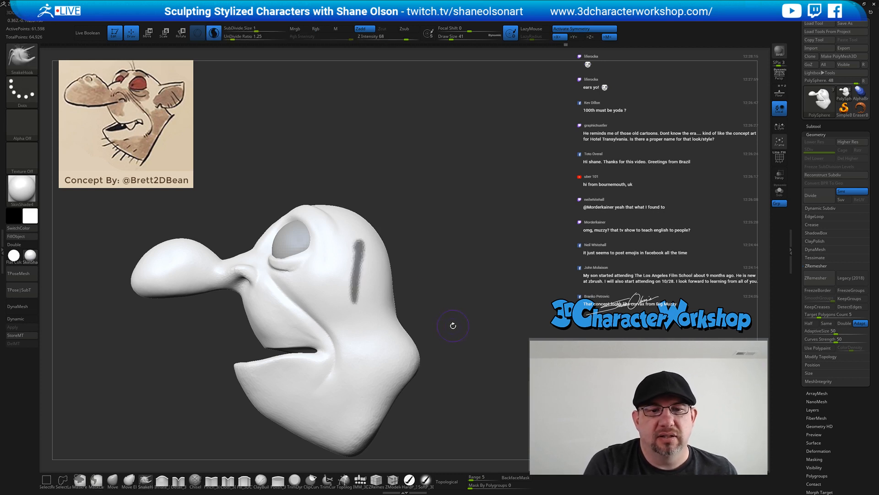
{"action": "left_click_drag", "start_coordinate": [459, 331], "coordinate": [423, 279]}
{"action": "left_click", "coordinate": [425, 288], "text": "ctrl"}
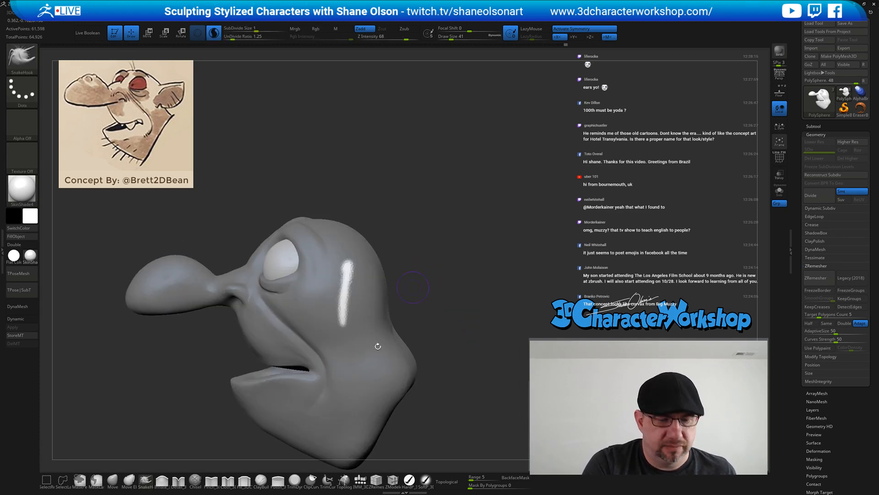
Use the MaskPen brush to reshape the unmasked ear strip into a curved form that widens toward the top
{"action": "left_click", "coordinate": [82, 480]}
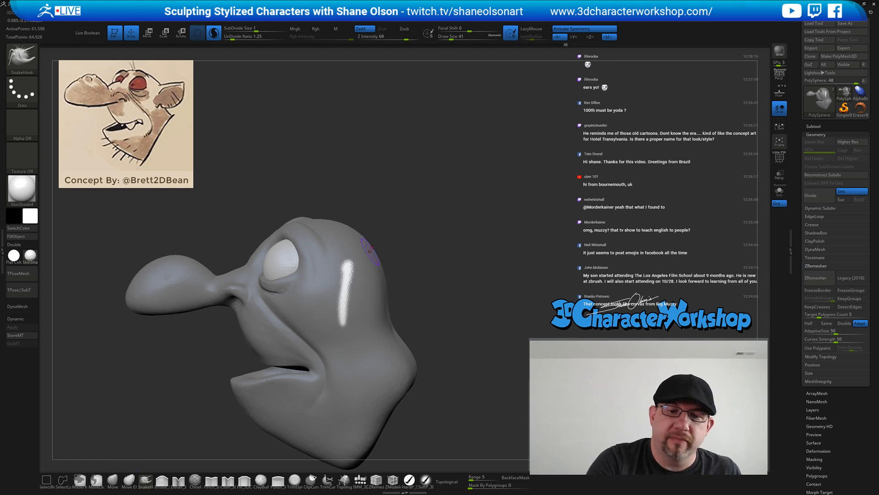
{"action": "key", "text": "ctrl"}
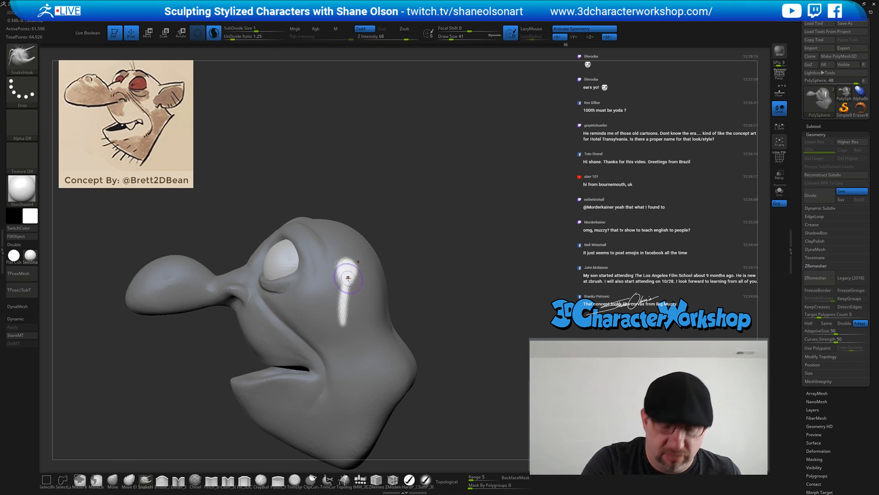
{"action": "key", "text": "ctrl"}
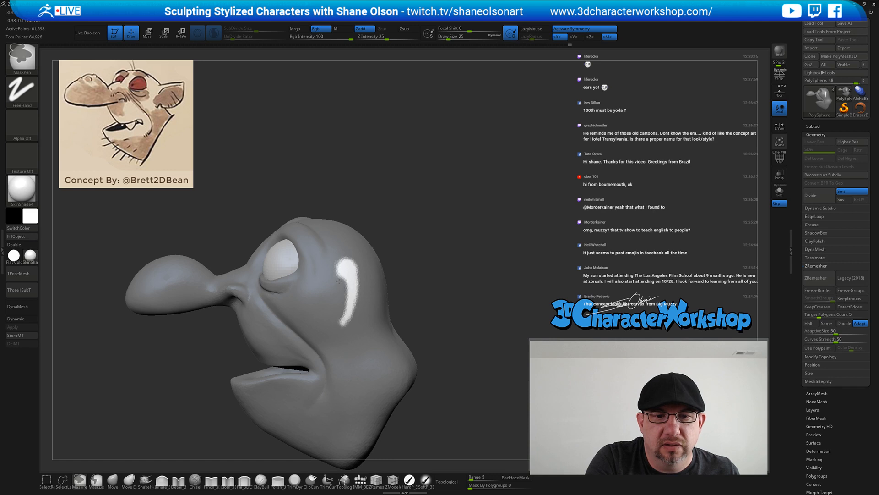
Return to the SnakeHook brush, angle the head toward the unmasked ear strip and display the mesh wireframe
{"action": "mouse_move", "coordinate": [448, 329]}
{"action": "left_mouse_down"}
{"action": "mouse_move", "coordinate": [485, 330]}
{"action": "mouse_move", "coordinate": [452, 328]}
{"action": "mouse_move", "coordinate": [466, 300]}
{"action": "mouse_move", "coordinate": [280, 391]}
{"action": "left_mouse_up"}
{"action": "key", "text": "s"}
{"action": "left_click_drag", "start_coordinate": [403, 284], "coordinate": [414, 285]}
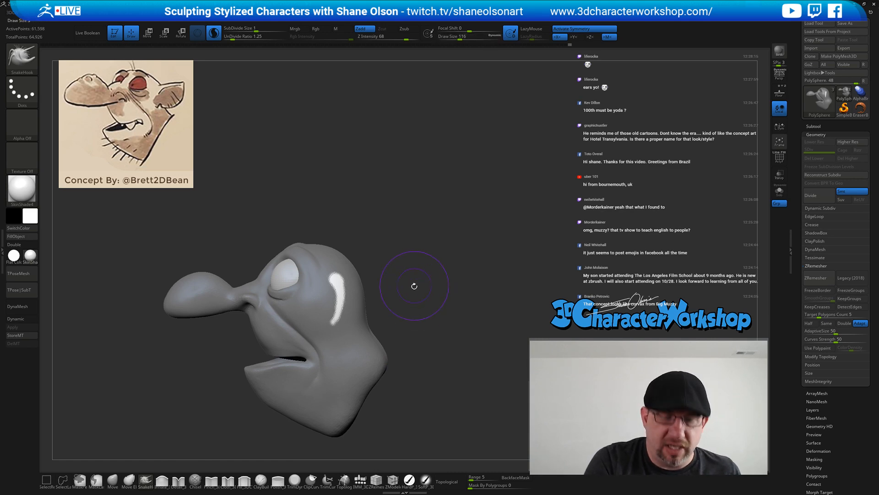
{"action": "key", "text": "shift+f"}
{"action": "left_click_drag", "start_coordinate": [431, 313], "coordinate": [434, 330]}
Try to pull the ears out of the unmasked strips with SnakeHook at draw sizes 177 and 116
{"action": "key", "text": "s"}
{"action": "mouse_move", "coordinate": [384, 298]}
{"action": "left_mouse_down"}
{"action": "mouse_move", "coordinate": [341, 298]}
{"action": "mouse_move", "coordinate": [327, 287]}
{"action": "mouse_move", "coordinate": [339, 311]}
{"action": "mouse_move", "coordinate": [370, 306]}
{"action": "mouse_move", "coordinate": [344, 284]}
{"action": "mouse_move", "coordinate": [360, 311]}
{"action": "mouse_move", "coordinate": [362, 293]}
{"action": "mouse_move", "coordinate": [366, 312]}
{"action": "mouse_move", "coordinate": [368, 301]}
{"action": "left_mouse_up"}
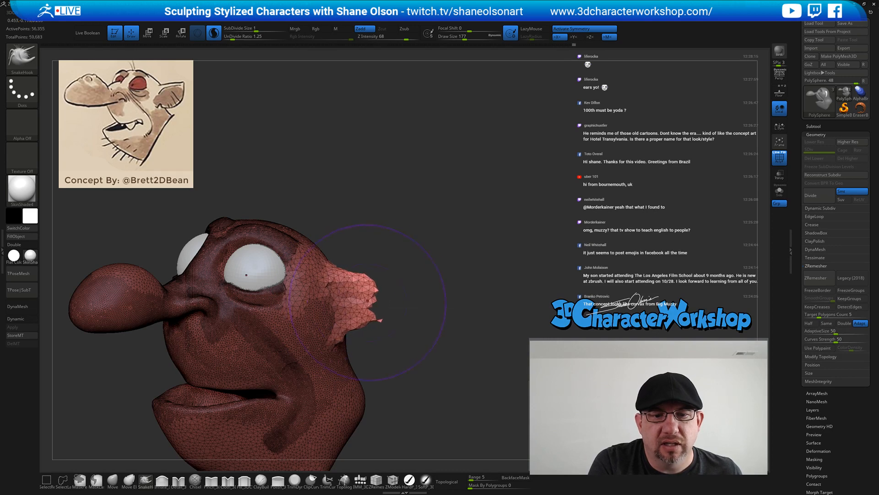
{"action": "key", "text": "ctrl+z"}
{"action": "key", "text": "ctrl+z"}
{"action": "key", "text": "ctrl+z"}
{"action": "key", "text": "ctrl+z"}
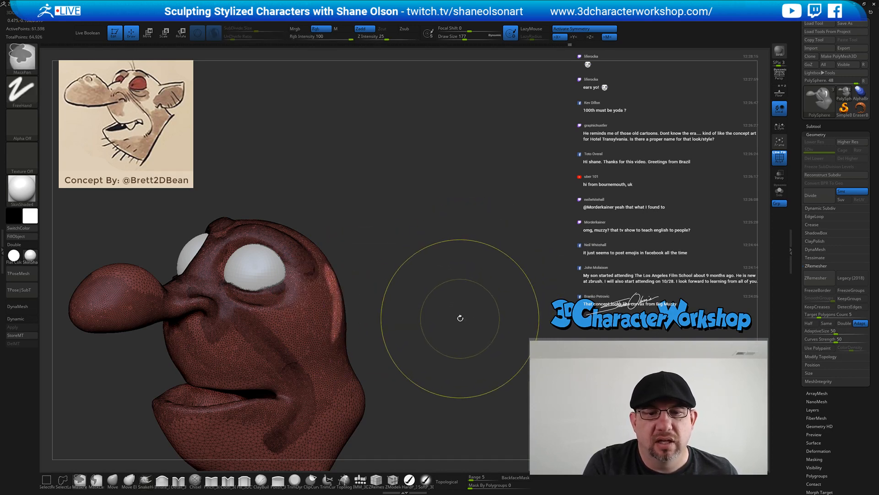
{"action": "key", "text": "s"}
{"action": "mouse_move", "coordinate": [417, 334]}
{"action": "left_mouse_down"}
{"action": "mouse_move", "coordinate": [401, 344]}
{"action": "mouse_move", "coordinate": [414, 336]}
{"action": "left_mouse_up"}
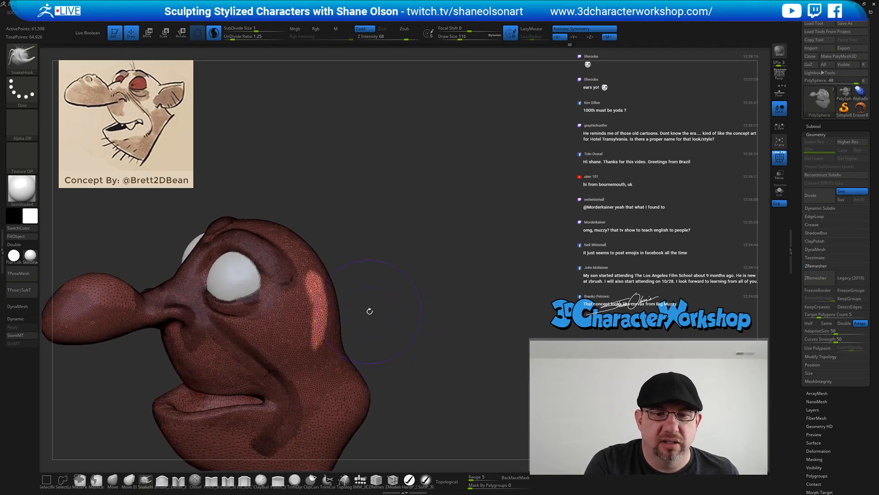
{"action": "left_click_drag", "start_coordinate": [379, 307], "coordinate": [348, 291]}
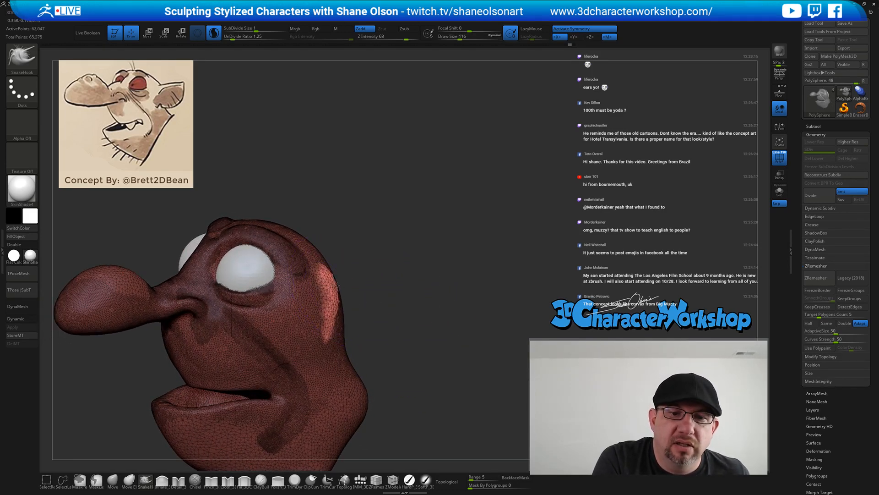
{"action": "key", "text": "ctrl+z"}
Set the SnakeHook draw size to 77 and pull the unmasked strips outward into protruding ears
{"action": "key", "text": "s"}
{"action": "left_click_drag", "start_coordinate": [390, 307], "coordinate": [385, 307]}
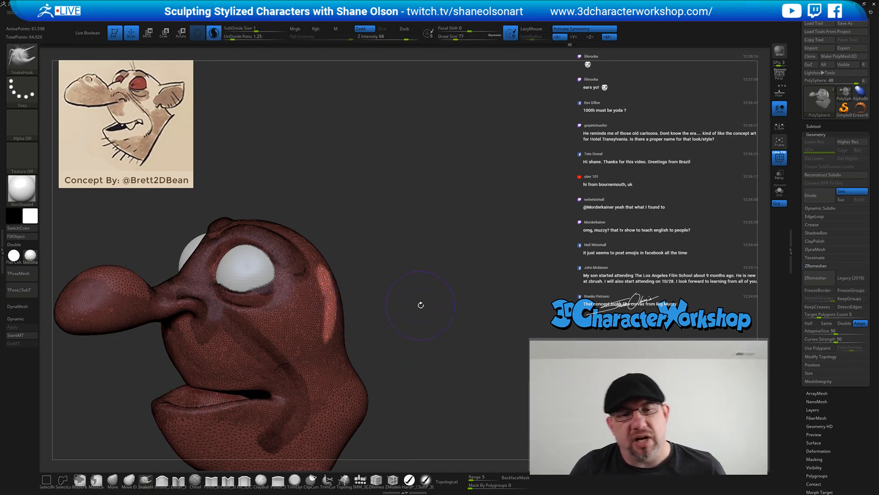
{"action": "mouse_move", "coordinate": [392, 320]}
{"action": "left_mouse_down"}
{"action": "mouse_move", "coordinate": [402, 310]}
{"action": "mouse_move", "coordinate": [327, 323]}
{"action": "mouse_move", "coordinate": [341, 283]}
{"action": "mouse_move", "coordinate": [363, 269]}
{"action": "left_mouse_up"}
{"action": "left_click_drag", "start_coordinate": [344, 300], "coordinate": [347, 320]}
{"action": "mouse_move", "coordinate": [397, 290]}
{"action": "left_mouse_down"}
{"action": "mouse_move", "coordinate": [372, 333]}
{"action": "mouse_move", "coordinate": [323, 336]}
{"action": "mouse_move", "coordinate": [294, 324]}
{"action": "left_mouse_up"}
{"action": "mouse_move", "coordinate": [336, 286]}
{"action": "left_mouse_down"}
{"action": "mouse_move", "coordinate": [320, 284]}
{"action": "mouse_move", "coordinate": [323, 300]}
{"action": "mouse_move", "coordinate": [306, 275]}
{"action": "mouse_move", "coordinate": [289, 270]}
{"action": "mouse_move", "coordinate": [304, 315]}
{"action": "mouse_move", "coordinate": [333, 337]}
{"action": "left_mouse_up"}
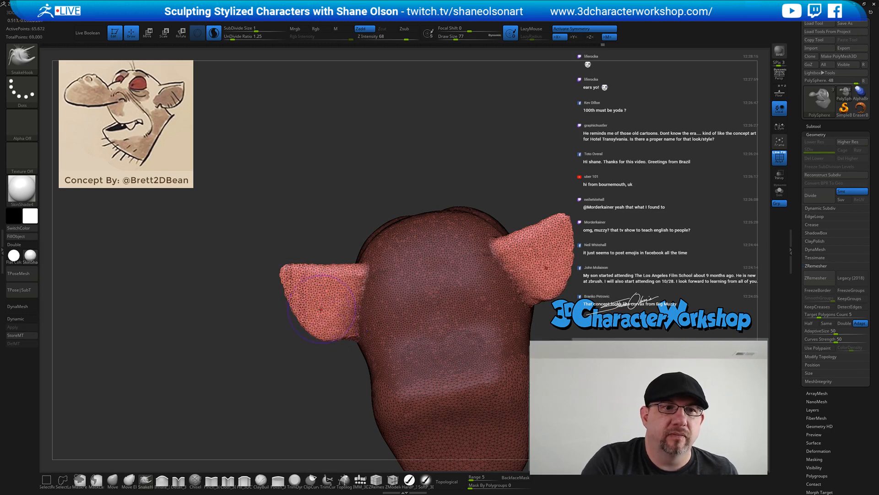
Extend the outer edge of the pulled ears and smooth their front surface
{"action": "mouse_move", "coordinate": [301, 302]}
{"action": "left_mouse_down"}
{"action": "mouse_move", "coordinate": [293, 305]}
{"action": "mouse_move", "coordinate": [284, 287]}
{"action": "left_mouse_up"}
{"action": "mouse_move", "coordinate": [238, 329]}
{"action": "left_mouse_down"}
{"action": "mouse_move", "coordinate": [372, 279]}
{"action": "mouse_move", "coordinate": [305, 303]}
{"action": "left_mouse_up"}
{"action": "key", "text": "shift"}
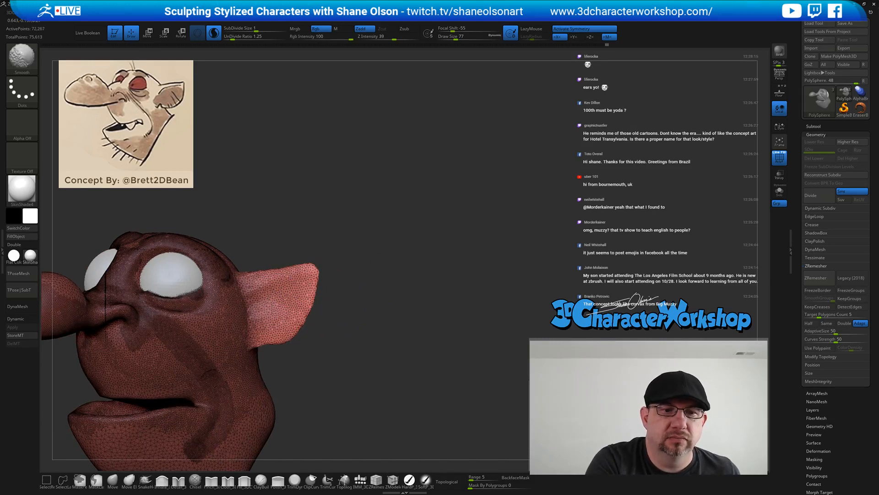
{"action": "left_click_drag", "start_coordinate": [279, 282], "coordinate": [294, 295], "text": "shift"}
Clear the mask from the head and turn off Sculptris Pro mode
{"action": "mouse_move", "coordinate": [393, 345]}
{"action": "left_mouse_down"}
{"action": "mouse_move", "coordinate": [386, 340]}
{"action": "mouse_move", "coordinate": [364, 362]}
{"action": "mouse_move", "coordinate": [339, 321]}
{"action": "mouse_move", "coordinate": [311, 319]}
{"action": "mouse_move", "coordinate": [297, 294]}
{"action": "mouse_move", "coordinate": [283, 322]}
{"action": "left_mouse_up"}
{"action": "key", "text": "s"}
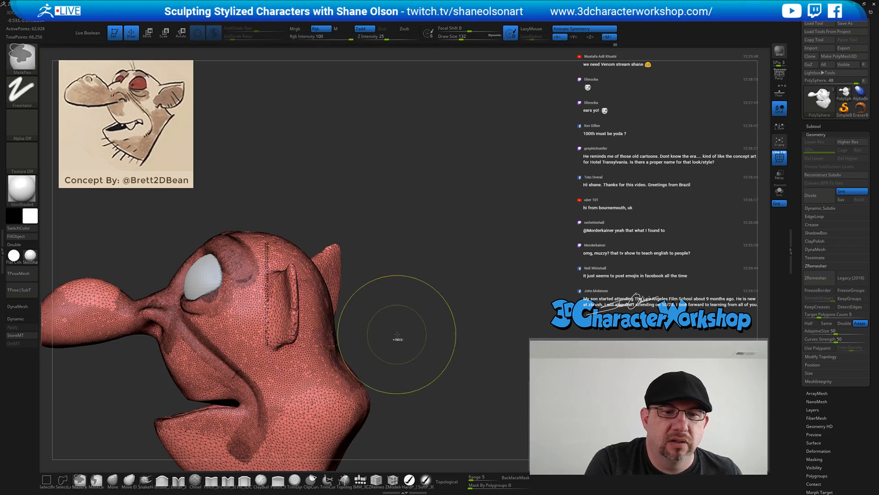
{"action": "key", "text": "ctrl+z"}
{"action": "left_click_drag", "start_coordinate": [394, 328], "coordinate": [405, 332]}
{"action": "left_click", "coordinate": [215, 34]}
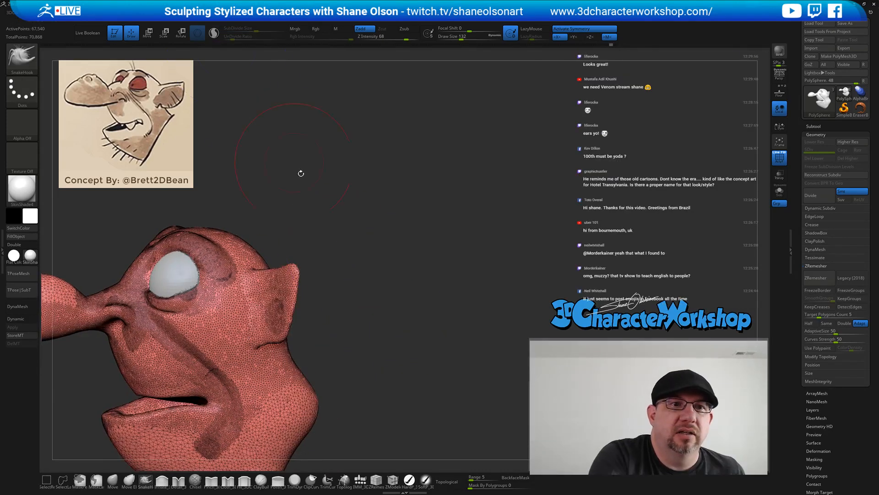
Reshape the ears' outline with SnakeHook at draw sizes 116 and 68 so they flare outward from the head
{"action": "left_click_drag", "start_coordinate": [365, 289], "coordinate": [412, 294], "text": "alt"}
{"action": "left_click_drag", "start_coordinate": [389, 328], "coordinate": [393, 327]}
{"action": "key", "text": "s"}
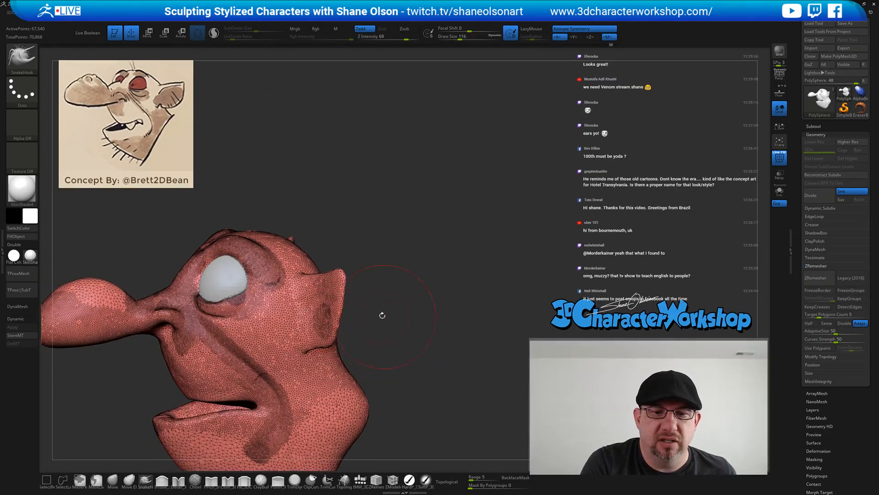
{"action": "mouse_move", "coordinate": [326, 316]}
{"action": "left_mouse_down"}
{"action": "mouse_move", "coordinate": [352, 303]}
{"action": "mouse_move", "coordinate": [451, 323]}
{"action": "mouse_move", "coordinate": [383, 320]}
{"action": "mouse_move", "coordinate": [410, 314]}
{"action": "mouse_move", "coordinate": [403, 274]}
{"action": "mouse_move", "coordinate": [366, 259]}
{"action": "mouse_move", "coordinate": [378, 250]}
{"action": "left_mouse_up"}
{"action": "key", "text": "s"}
{"action": "left_click_drag", "start_coordinate": [359, 289], "coordinate": [350, 314]}
{"action": "left_click_drag", "start_coordinate": [386, 359], "coordinate": [386, 352]}
{"action": "key", "text": "s"}
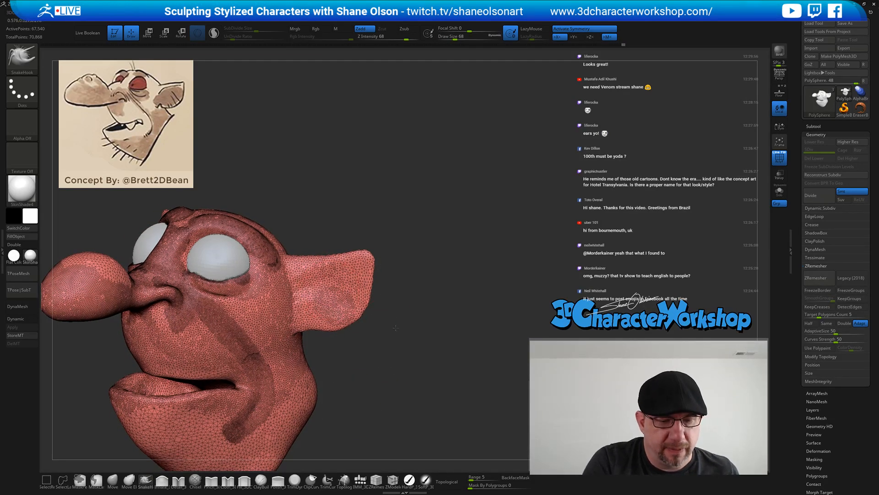
Select the Detail brush, reduce its draw size to 46 and hide the mesh wireframe
{"action": "left_click_drag", "start_coordinate": [359, 390], "coordinate": [399, 379], "text": "alt"}
{"action": "left_click", "coordinate": [179, 481]}
{"action": "key", "text": "s"}
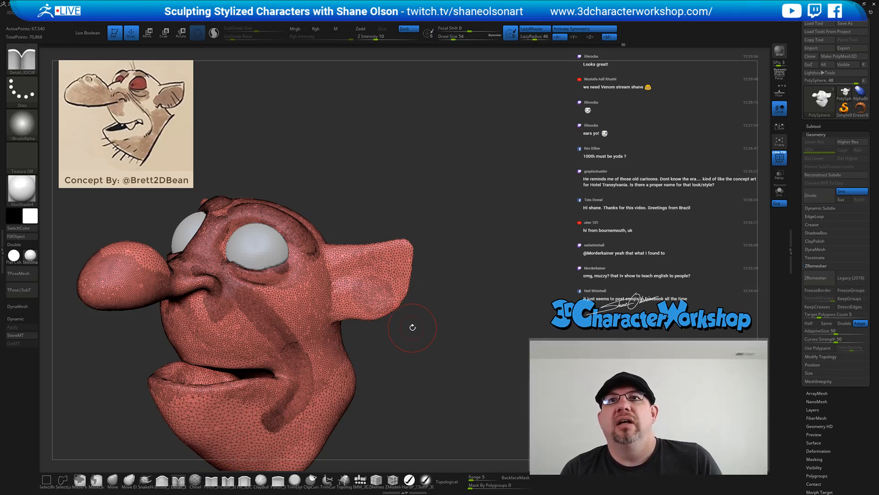
{"action": "left_click_drag", "start_coordinate": [411, 309], "coordinate": [399, 281]}
{"action": "key", "text": "["}
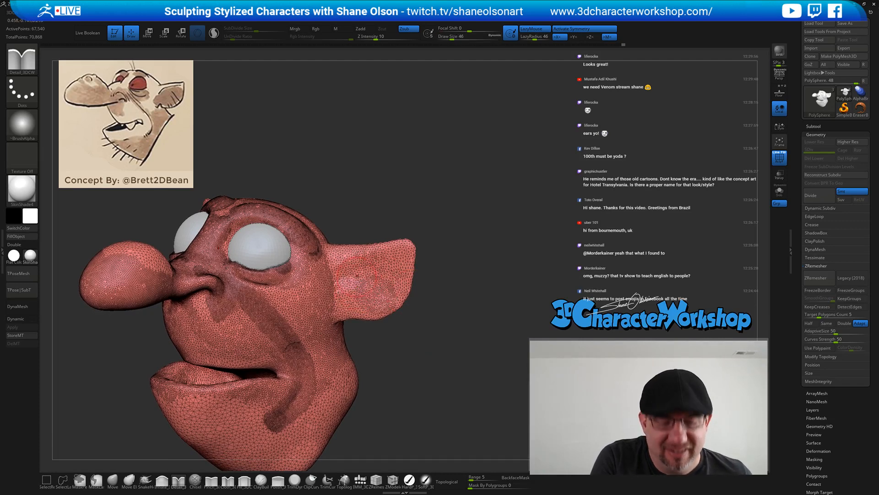
{"action": "key", "text": "shift+f"}
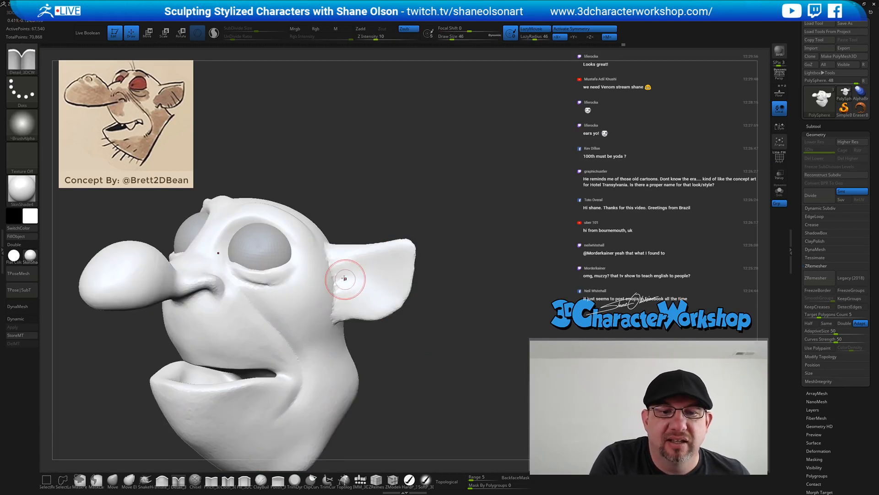
Carve the inner hollow of the ears with a groove running beneath the upper rim toward the tip
{"action": "mouse_move", "coordinate": [345, 279]}
{"action": "left_mouse_down", "text": "shift"}
{"action": "mouse_move", "coordinate": [331, 294]}
{"action": "mouse_move", "coordinate": [341, 321]}
{"action": "left_mouse_up", "text": "shift"}
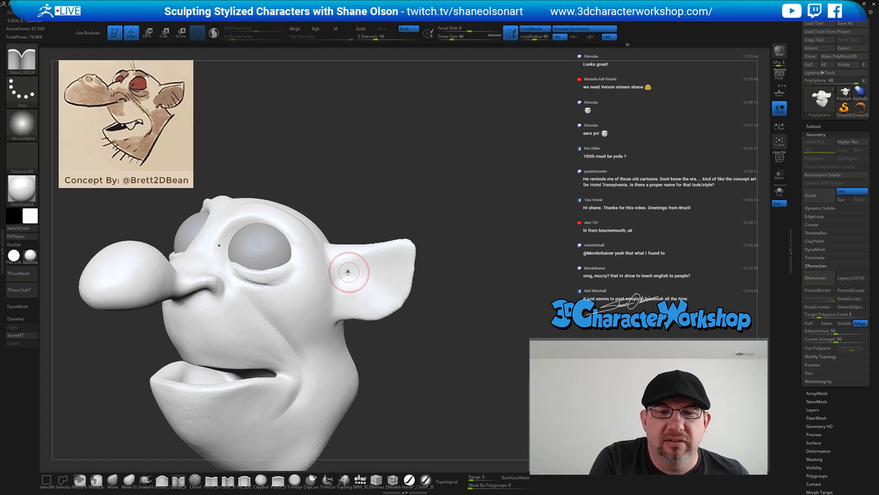
{"action": "left_click_drag", "start_coordinate": [342, 279], "coordinate": [404, 254]}
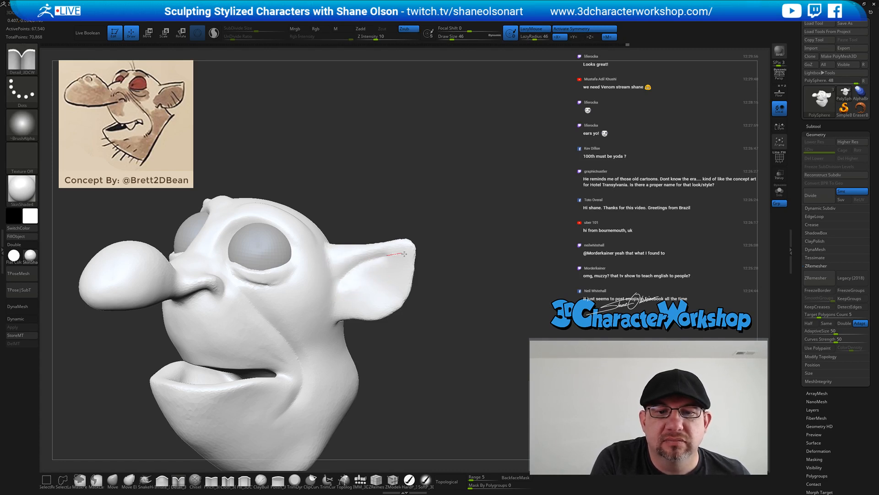
{"action": "mouse_move", "coordinate": [432, 289]}
{"action": "left_mouse_down"}
{"action": "mouse_move", "coordinate": [414, 316]}
{"action": "mouse_move", "coordinate": [426, 313]}
{"action": "mouse_move", "coordinate": [420, 286]}
{"action": "left_mouse_up"}
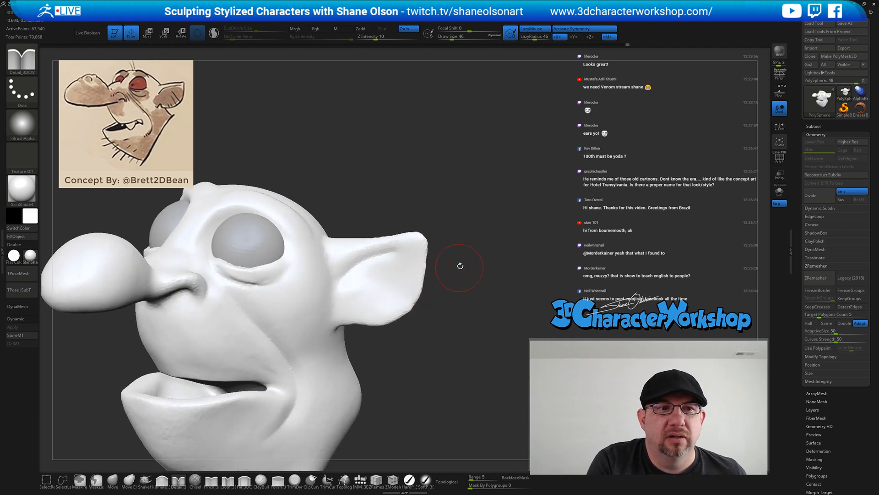
{"action": "left_click_drag", "start_coordinate": [460, 266], "coordinate": [496, 266]}
{"action": "left_click_drag", "start_coordinate": [348, 276], "coordinate": [430, 246]}
{"action": "mouse_move", "coordinate": [467, 284]}
{"action": "left_mouse_down"}
{"action": "mouse_move", "coordinate": [406, 329]}
{"action": "mouse_move", "coordinate": [432, 310]}
{"action": "left_mouse_up"}
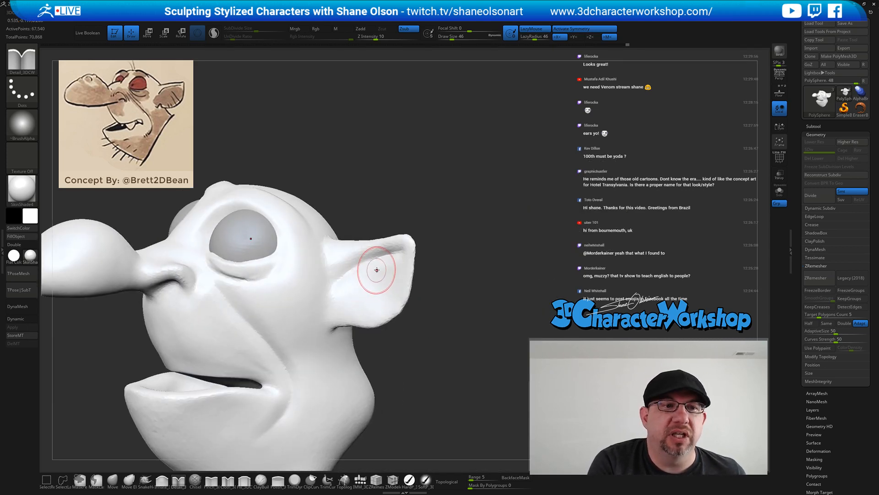
Deepen the groove under the ears' upper rim and smooth the area where the ear meets the head
{"action": "left_click_drag", "start_coordinate": [435, 279], "coordinate": [466, 276]}
{"action": "left_click_drag", "start_coordinate": [322, 287], "coordinate": [327, 276]}
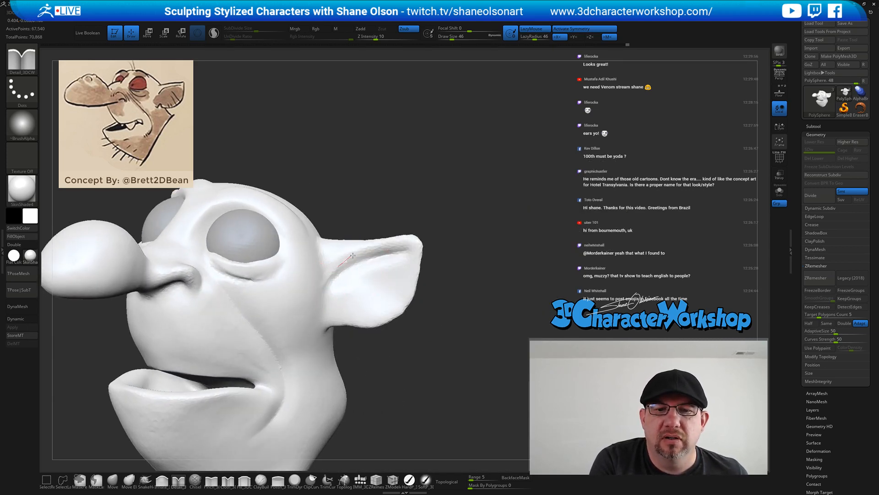
{"action": "left_click_drag", "start_coordinate": [382, 246], "coordinate": [402, 243]}
{"action": "left_click_drag", "start_coordinate": [321, 289], "coordinate": [375, 249]}
{"action": "mouse_move", "coordinate": [458, 295]}
{"action": "left_mouse_down"}
{"action": "mouse_move", "coordinate": [441, 302]}
{"action": "mouse_move", "coordinate": [449, 298]}
{"action": "left_mouse_up"}
{"action": "left_click_drag", "start_coordinate": [327, 254], "coordinate": [323, 245], "text": "shift"}
{"action": "mouse_move", "coordinate": [395, 327]}
{"action": "left_mouse_down"}
{"action": "mouse_move", "coordinate": [414, 321]}
{"action": "mouse_move", "coordinate": [404, 322]}
{"action": "mouse_move", "coordinate": [430, 351]}
{"action": "left_mouse_up"}
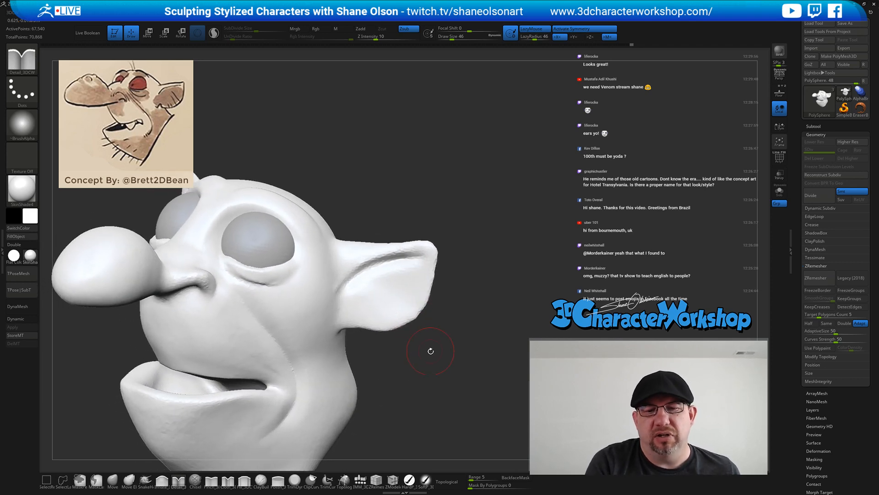
Select the Move brush, reduce its draw size to 29 and form a small notch at the base of the earlobes
{"action": "left_click", "coordinate": [163, 484]}
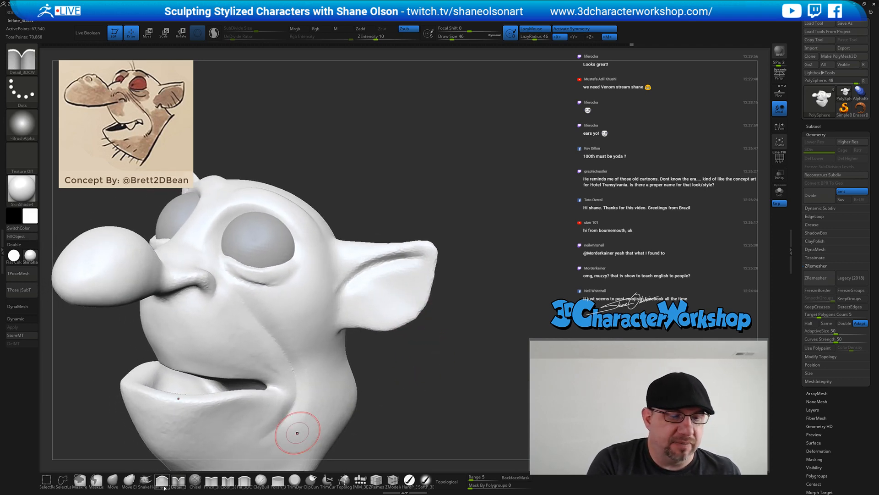
{"action": "left_click", "coordinate": [113, 481]}
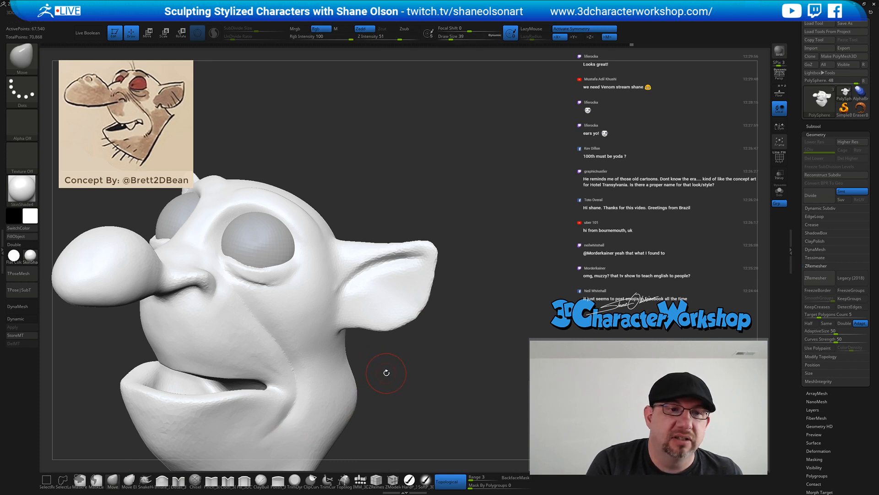
{"action": "left_click_drag", "start_coordinate": [386, 371], "coordinate": [391, 357]}
{"action": "key", "text": "bracketleft"}
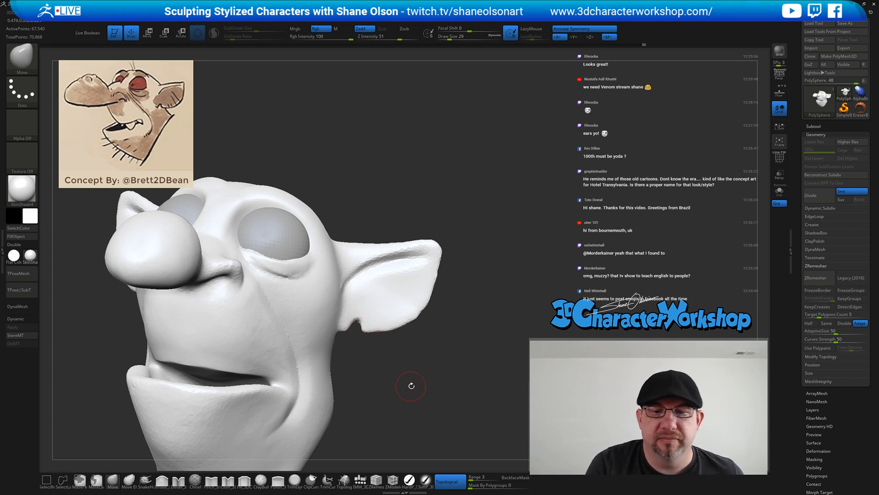
Set the Move brush draw size to 44 and shape the upper outer corner of the ears into a pointed tip
{"action": "mouse_move", "coordinate": [412, 385]}
{"action": "left_mouse_down"}
{"action": "mouse_move", "coordinate": [430, 368]}
{"action": "mouse_move", "coordinate": [436, 344]}
{"action": "left_mouse_up"}
{"action": "key", "text": "s"}
{"action": "key", "text": "s"}
{"action": "mouse_move", "coordinate": [439, 337]}
{"action": "left_mouse_down"}
{"action": "mouse_move", "coordinate": [455, 298]}
{"action": "mouse_move", "coordinate": [427, 250]}
{"action": "left_mouse_up"}
{"action": "key", "text": "s"}
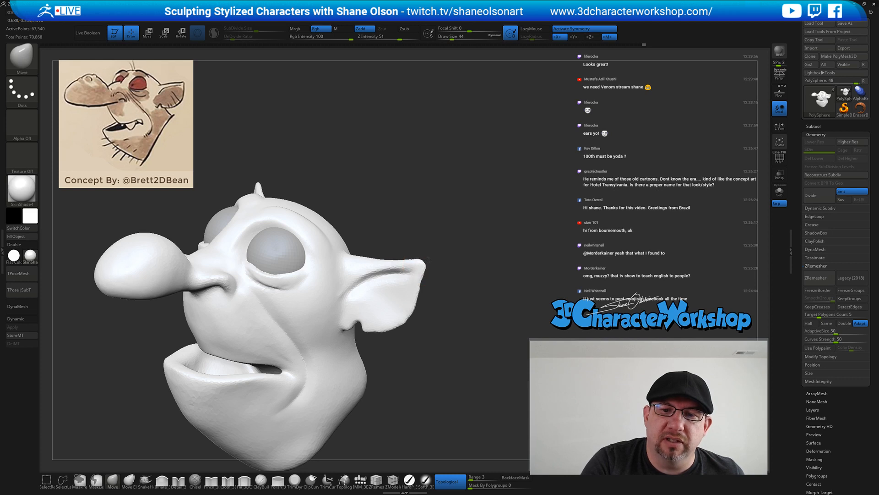
{"action": "left_click_drag", "start_coordinate": [418, 260], "coordinate": [418, 264]}
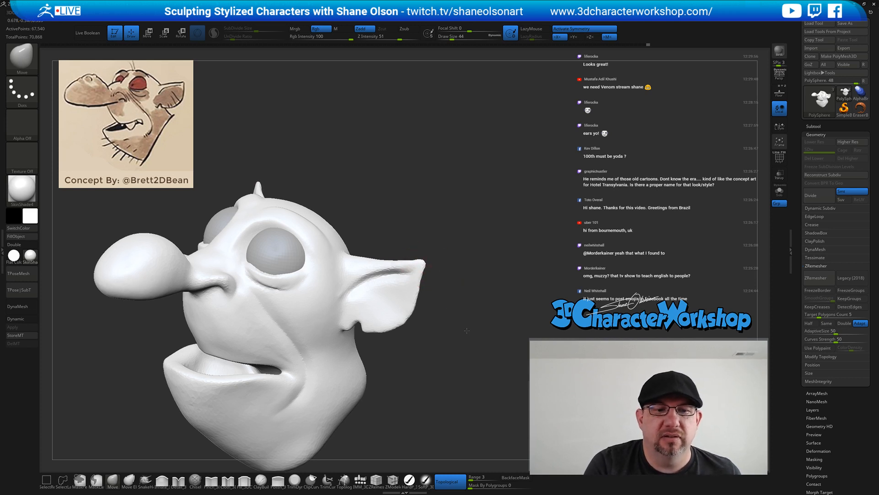
Set the Move brush draw size to 104 and adjust the forehead shape above the eyes
{"action": "mouse_move", "coordinate": [459, 294]}
{"action": "left_mouse_down", "text": "alt"}
{"action": "mouse_move", "coordinate": [466, 354]}
{"action": "mouse_move", "coordinate": [496, 359]}
{"action": "mouse_move", "coordinate": [461, 349]}
{"action": "mouse_move", "coordinate": [473, 353]}
{"action": "mouse_move", "coordinate": [466, 380]}
{"action": "left_mouse_up", "text": "alt"}
{"action": "key", "text": "s"}
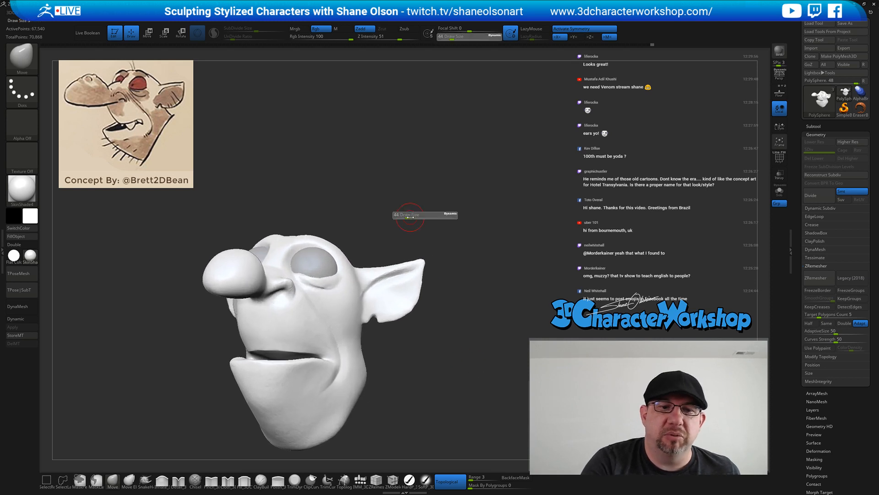
{"action": "left_click", "coordinate": [414, 216]}
{"action": "left_click_drag", "start_coordinate": [414, 216], "coordinate": [420, 186]}
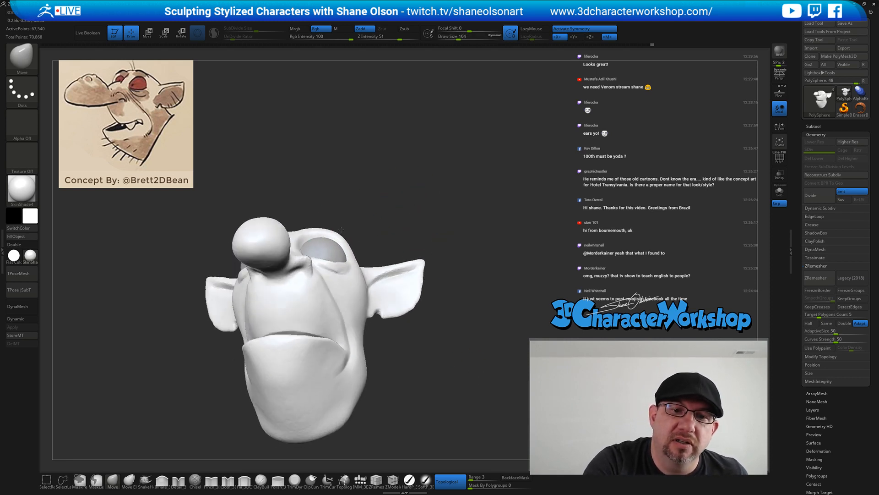
{"action": "mouse_move", "coordinate": [379, 206]}
{"action": "left_mouse_down"}
{"action": "mouse_move", "coordinate": [376, 246]}
{"action": "mouse_move", "coordinate": [294, 244]}
{"action": "left_mouse_up"}
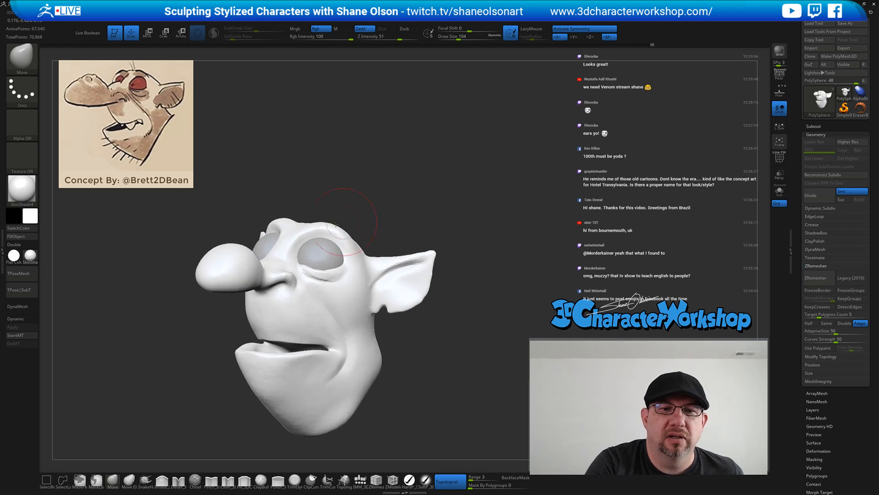
Set the Move brush draw size to 149 and adjust the overall position of the ears
{"action": "mouse_move", "coordinate": [503, 369]}
{"action": "left_mouse_down"}
{"action": "mouse_move", "coordinate": [476, 350]}
{"action": "mouse_move", "coordinate": [460, 370]}
{"action": "mouse_move", "coordinate": [462, 356]}
{"action": "mouse_move", "coordinate": [450, 351]}
{"action": "left_mouse_up"}
{"action": "key", "text": "s"}
{"action": "left_click_drag", "start_coordinate": [441, 313], "coordinate": [445, 312]}
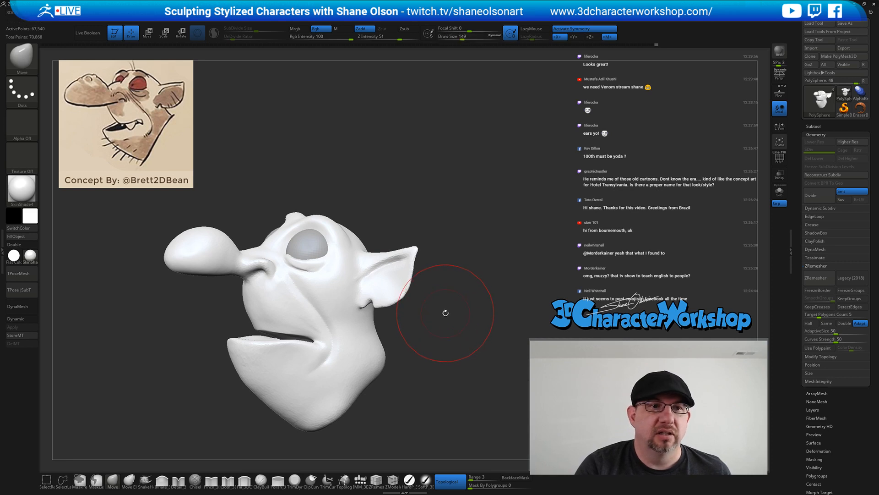
{"action": "left_click_drag", "start_coordinate": [411, 273], "coordinate": [397, 299]}
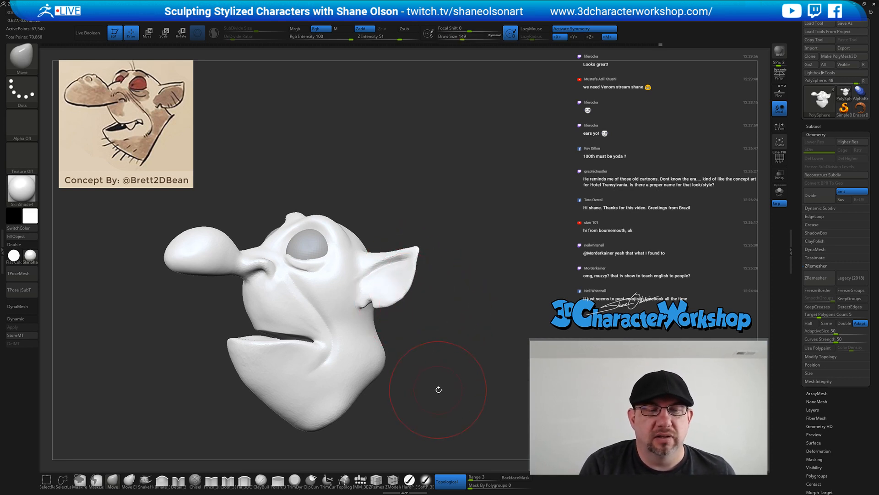
{"action": "mouse_move", "coordinate": [438, 389]}
{"action": "left_mouse_down"}
{"action": "mouse_move", "coordinate": [428, 387]}
{"action": "mouse_move", "coordinate": [458, 393]}
{"action": "mouse_move", "coordinate": [451, 389]}
{"action": "left_mouse_up"}
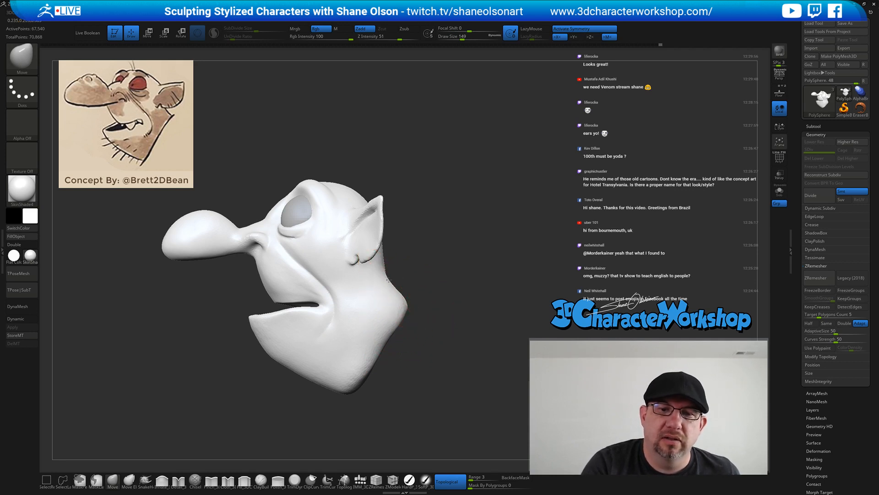
Refine the back of the head and neck from behind with the Move brush at draw sizes 136 and 116
{"action": "left_click_drag", "start_coordinate": [414, 255], "coordinate": [441, 270]}
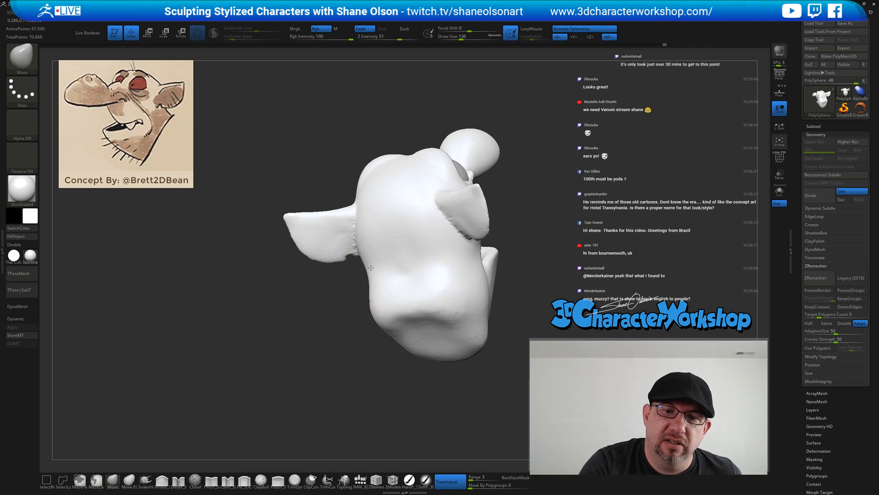
{"action": "right_click_drag", "start_coordinate": [398, 248], "coordinate": [373, 271], "text": "alt"}
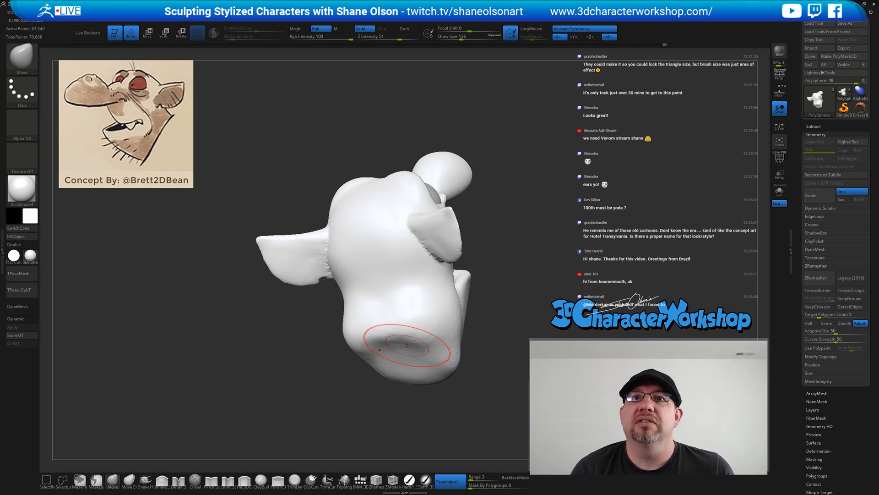
{"action": "mouse_move", "coordinate": [407, 345]}
{"action": "right_mouse_down"}
{"action": "mouse_move", "coordinate": [481, 304]}
{"action": "mouse_move", "coordinate": [477, 310]}
{"action": "right_mouse_up"}
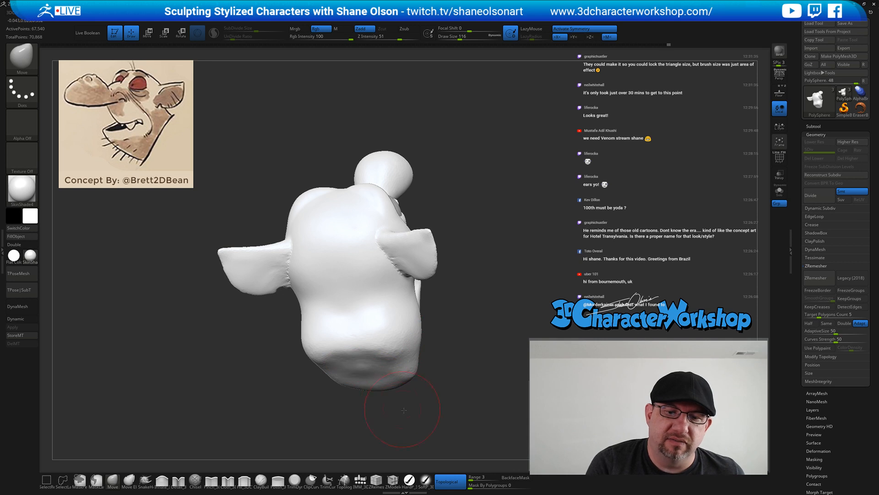
{"action": "right_click_drag", "start_coordinate": [362, 366], "coordinate": [342, 362]}
{"action": "key", "text": "shift"}
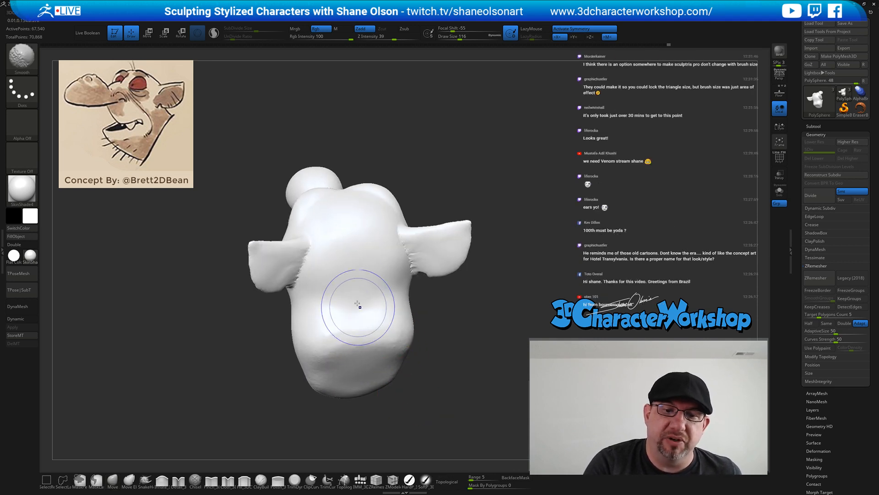
Set the Move brush's draw size to 49 and reshape the lower eyelid below the eyeball
{"action": "mouse_move", "coordinate": [358, 304]}
{"action": "right_mouse_down"}
{"action": "mouse_move", "coordinate": [360, 289]}
{"action": "mouse_move", "coordinate": [361, 305]}
{"action": "mouse_move", "coordinate": [295, 320]}
{"action": "mouse_move", "coordinate": [435, 360]}
{"action": "mouse_move", "coordinate": [426, 330]}
{"action": "mouse_move", "coordinate": [440, 344]}
{"action": "mouse_move", "coordinate": [429, 359]}
{"action": "mouse_move", "coordinate": [441, 334]}
{"action": "mouse_move", "coordinate": [425, 359]}
{"action": "right_mouse_up"}
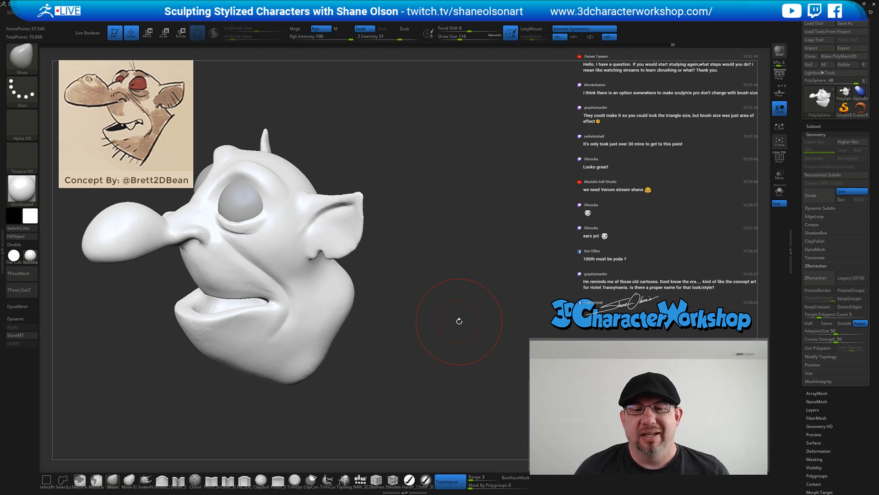
{"action": "mouse_move", "coordinate": [458, 306]}
{"action": "left_mouse_down"}
{"action": "mouse_move", "coordinate": [458, 292]}
{"action": "mouse_move", "coordinate": [412, 295]}
{"action": "mouse_move", "coordinate": [431, 310]}
{"action": "mouse_move", "coordinate": [415, 311]}
{"action": "mouse_move", "coordinate": [417, 345]}
{"action": "mouse_move", "coordinate": [428, 333]}
{"action": "mouse_move", "coordinate": [414, 300]}
{"action": "mouse_move", "coordinate": [447, 318]}
{"action": "left_mouse_up"}
{"action": "key", "text": "s"}
{"action": "key", "text": "s"}
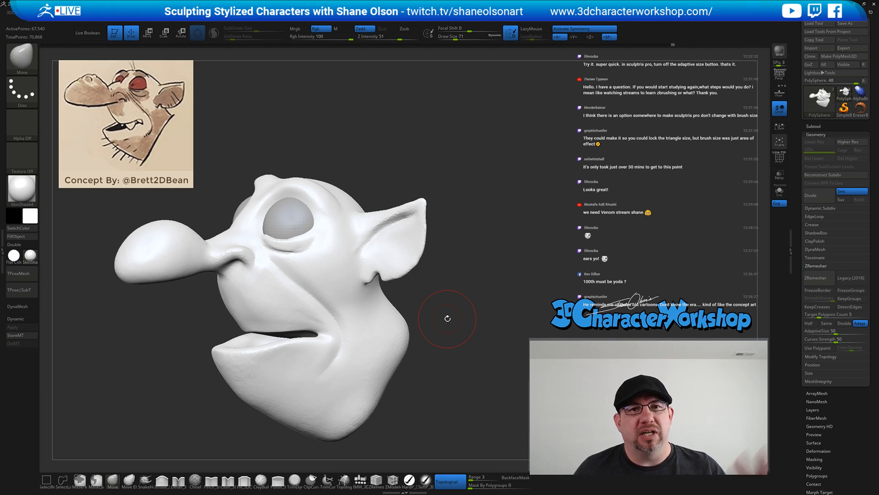
{"action": "mouse_move", "coordinate": [490, 283]}
{"action": "left_mouse_down", "text": "alt"}
{"action": "mouse_move", "coordinate": [489, 291]}
{"action": "mouse_move", "coordinate": [473, 258]}
{"action": "mouse_move", "coordinate": [498, 294]}
{"action": "left_mouse_up", "text": "alt"}
{"action": "key", "text": "s"}
{"action": "mouse_move", "coordinate": [498, 298]}
{"action": "left_mouse_down"}
{"action": "mouse_move", "coordinate": [509, 316]}
{"action": "mouse_move", "coordinate": [478, 344]}
{"action": "left_mouse_up"}
{"action": "key", "text": "s"}
{"action": "mouse_move", "coordinate": [478, 347]}
{"action": "left_mouse_down"}
{"action": "mouse_move", "coordinate": [476, 355]}
{"action": "mouse_move", "coordinate": [438, 337]}
{"action": "left_mouse_up"}
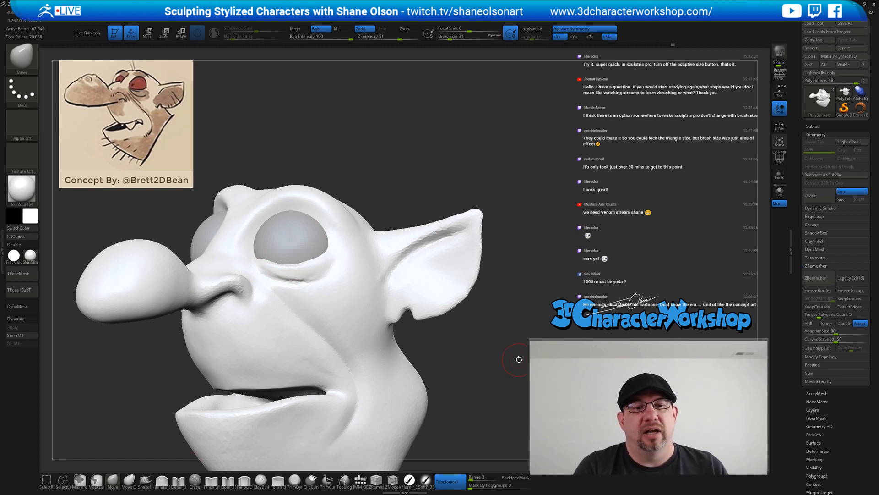
{"action": "key", "text": "s"}
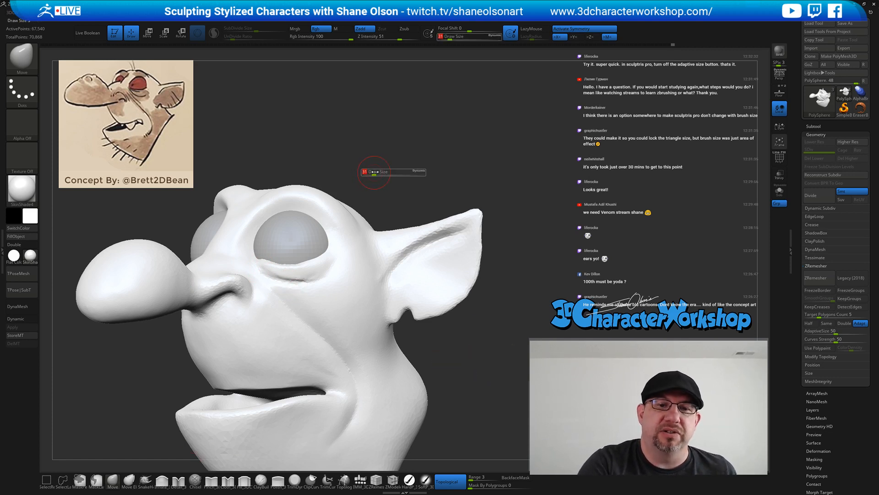
{"action": "left_click_drag", "start_coordinate": [372, 172], "coordinate": [407, 182]}
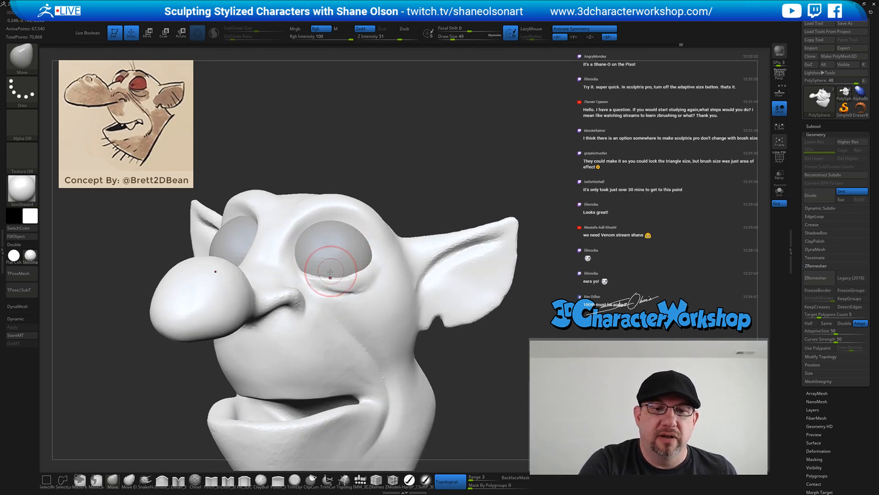
{"action": "left_click_drag", "start_coordinate": [345, 247], "coordinate": [320, 253]}
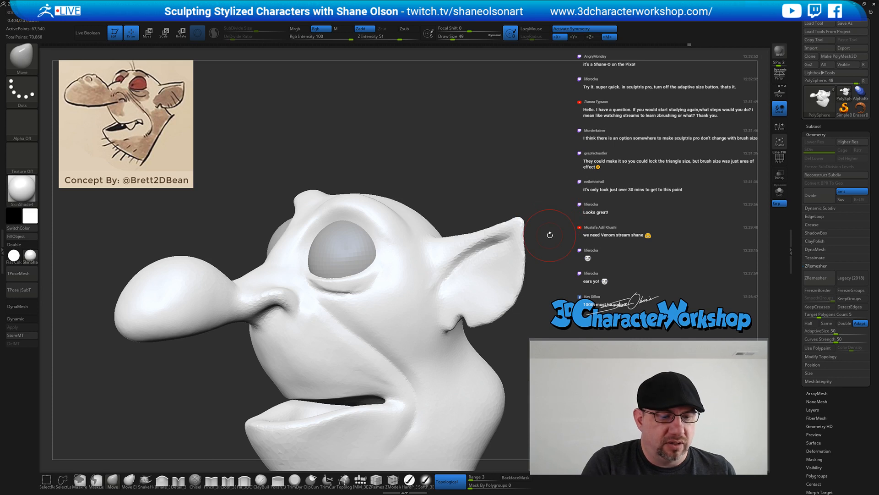
Carve a crease under the lower eyelid with the Detail_3DCW brush at draw size 27
{"action": "left_click", "coordinate": [179, 480]}
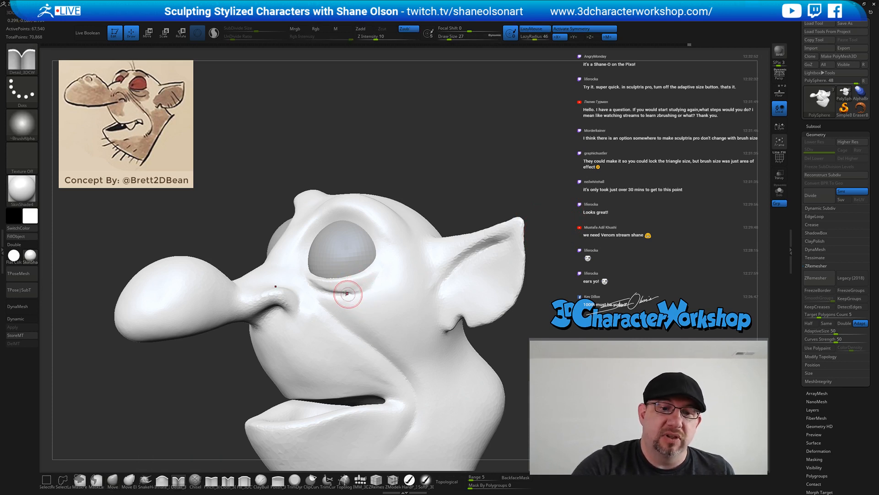
{"action": "mouse_move", "coordinate": [308, 287]}
{"action": "left_mouse_down"}
{"action": "mouse_move", "coordinate": [339, 292]}
{"action": "mouse_move", "coordinate": [390, 276]}
{"action": "left_mouse_up"}
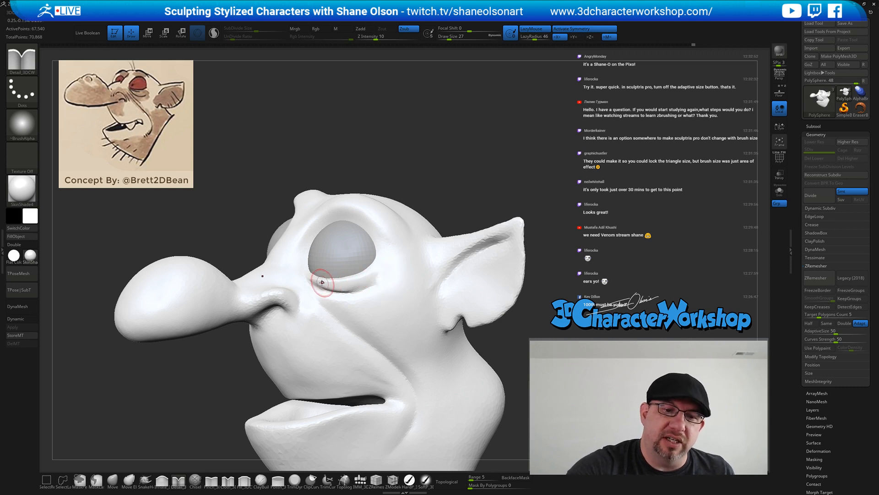
{"action": "left_click_drag", "start_coordinate": [323, 282], "coordinate": [375, 285]}
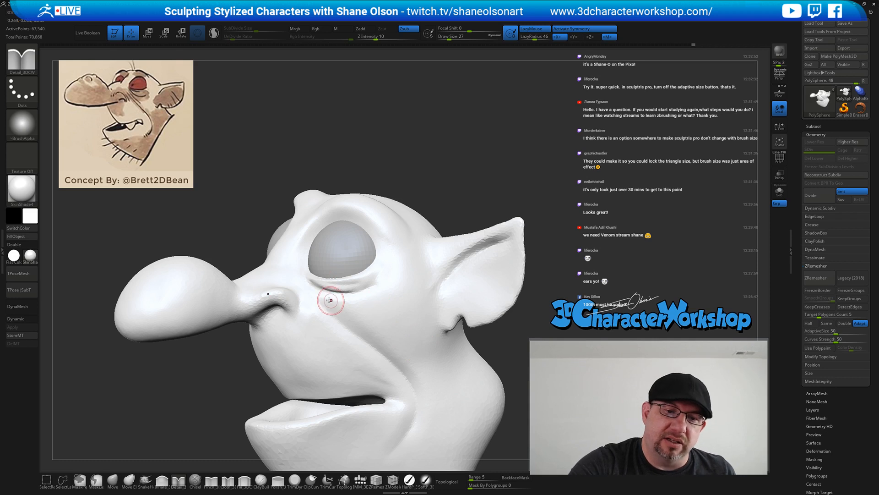
Carve a second eye-bag wrinkle running from the inner eye corner across the upper cheek
{"action": "right_click_drag", "start_coordinate": [323, 286], "coordinate": [310, 275], "text": "alt"}
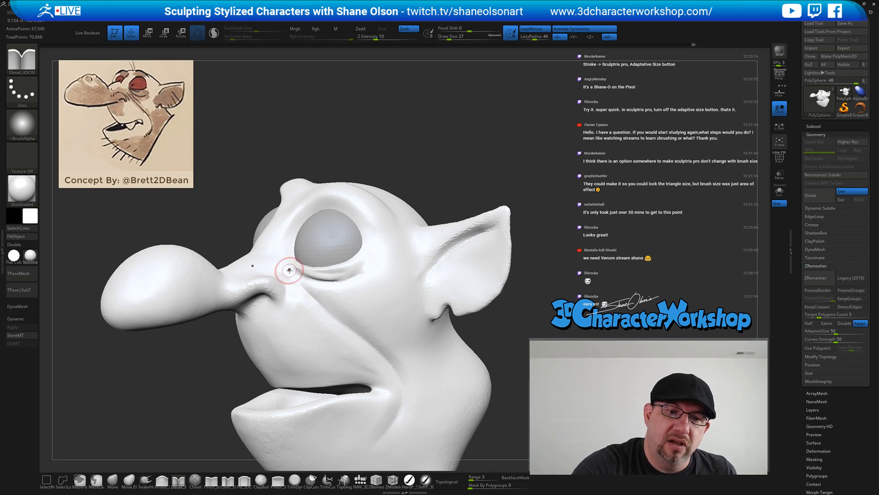
{"action": "left_click_drag", "start_coordinate": [299, 281], "coordinate": [368, 305]}
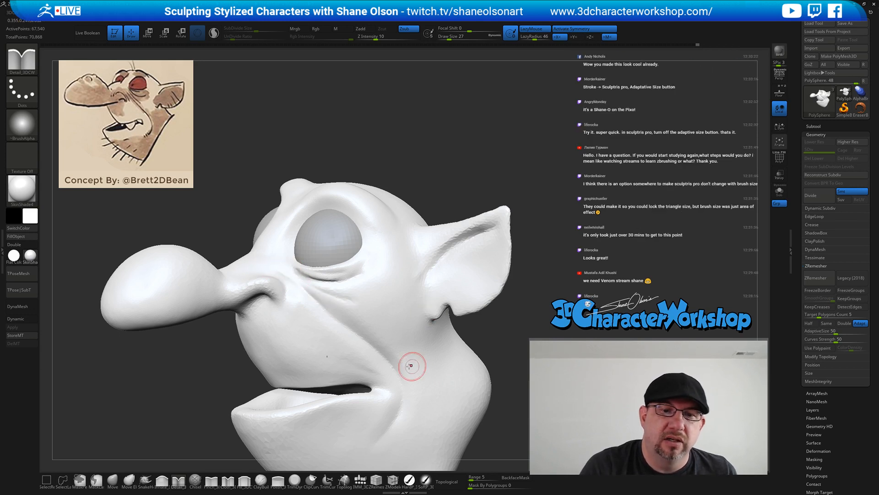
{"action": "left_click_drag", "start_coordinate": [293, 272], "coordinate": [370, 307]}
{"action": "mouse_move", "coordinate": [428, 384]}
{"action": "right_mouse_down"}
{"action": "mouse_move", "coordinate": [455, 320]}
{"action": "mouse_move", "coordinate": [473, 367]}
{"action": "mouse_move", "coordinate": [455, 382]}
{"action": "mouse_move", "coordinate": [470, 376]}
{"action": "mouse_move", "coordinate": [476, 271]}
{"action": "mouse_move", "coordinate": [488, 294]}
{"action": "right_mouse_up"}
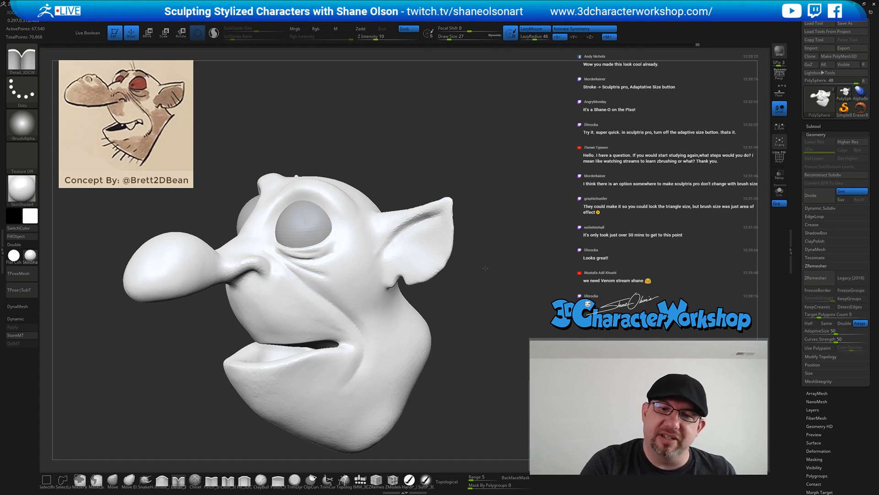
Sculpt a small fold on the head just in front of the ear and check it from several angles
{"action": "right_click_drag", "start_coordinate": [485, 268], "coordinate": [387, 259]}
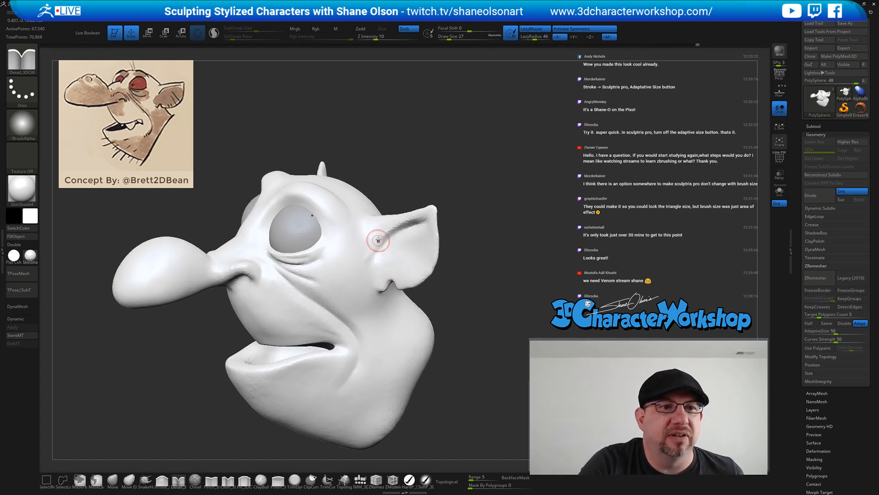
{"action": "left_click_drag", "start_coordinate": [373, 274], "coordinate": [378, 248]}
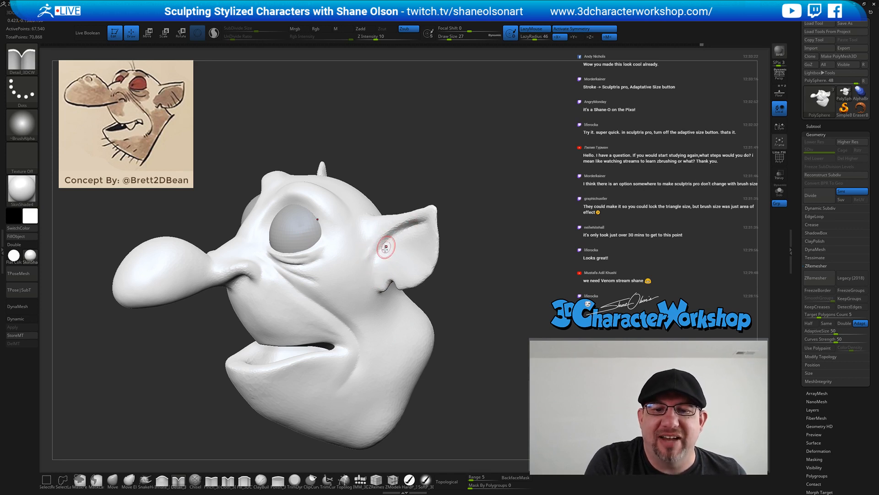
{"action": "right_click_drag", "start_coordinate": [451, 253], "coordinate": [445, 393]}
{"action": "right_click_drag", "start_coordinate": [482, 310], "coordinate": [459, 378]}
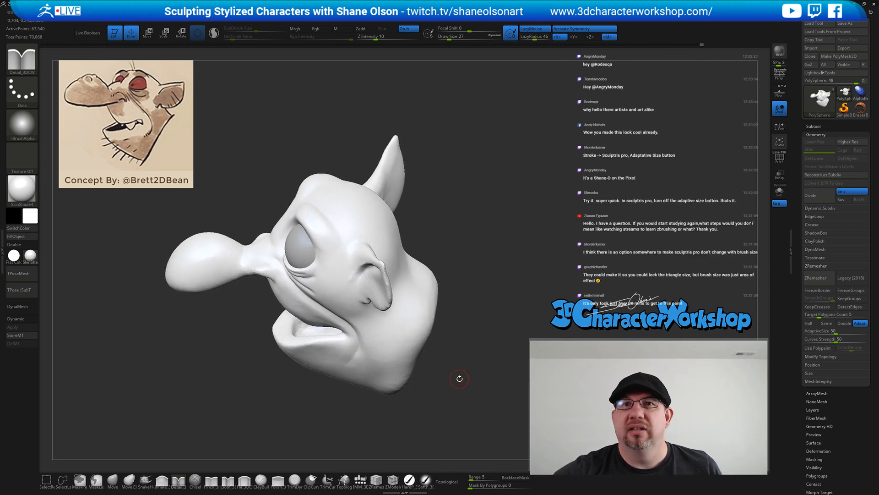
{"action": "right_click_drag", "start_coordinate": [549, 184], "coordinate": [493, 234]}
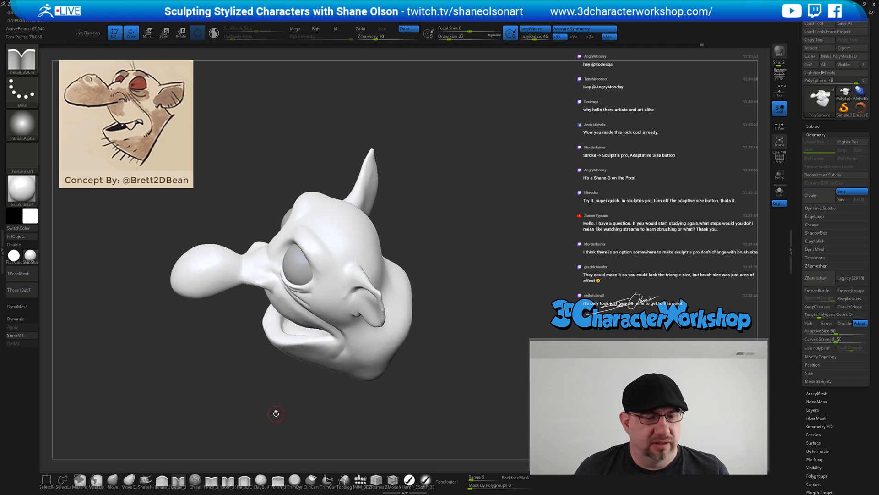
Adjust the back of the skull from above with the Move brush at draw size 177
{"action": "left_click", "coordinate": [112, 480]}
{"action": "key", "text": "s"}
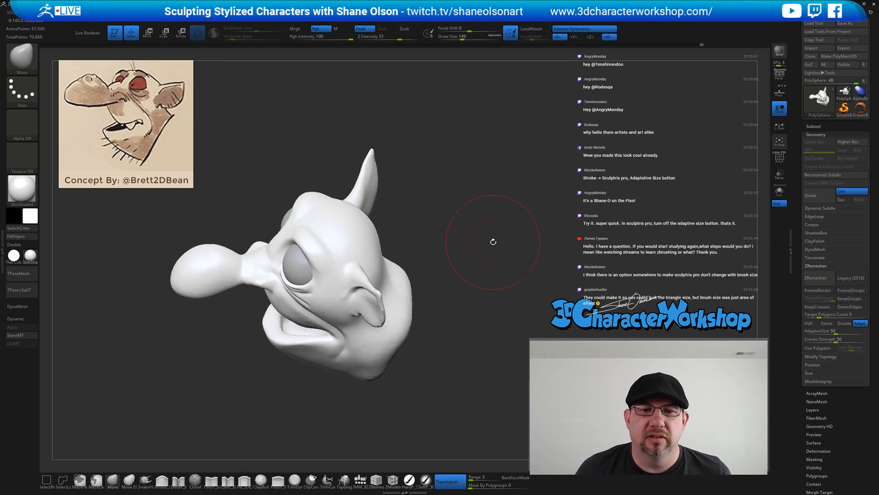
{"action": "right_click_drag", "start_coordinate": [493, 242], "coordinate": [489, 260]}
{"action": "key", "text": "s"}
{"action": "left_click_drag", "start_coordinate": [458, 220], "coordinate": [460, 221]}
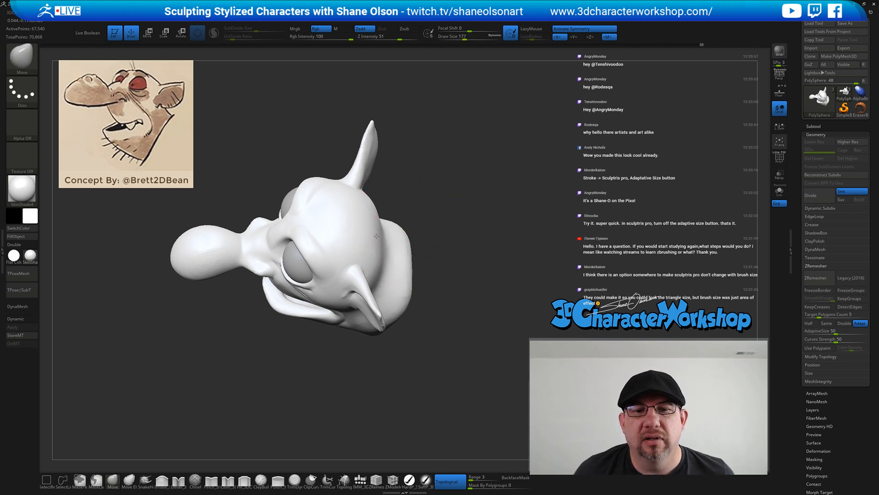
{"action": "right_click_drag", "start_coordinate": [479, 270], "coordinate": [426, 255]}
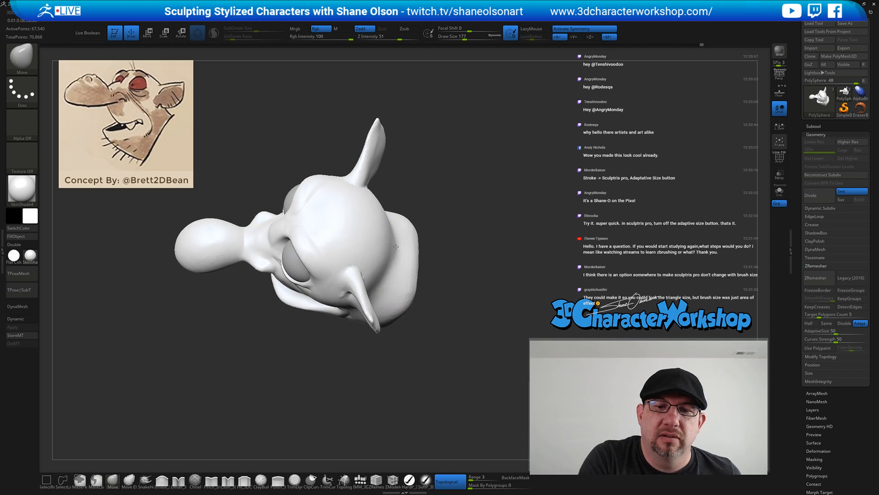
{"action": "right_click_drag", "start_coordinate": [439, 304], "coordinate": [462, 341]}
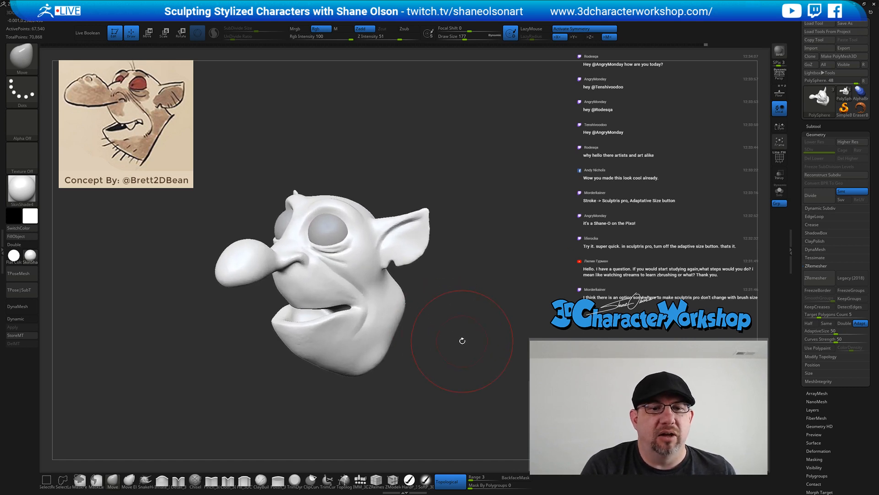
Reduce the Move brush's draw size to 116 and inspect the head's side and three-quarter views
{"action": "key", "text": "s"}
{"action": "left_click_drag", "start_coordinate": [462, 341], "coordinate": [404, 378]}
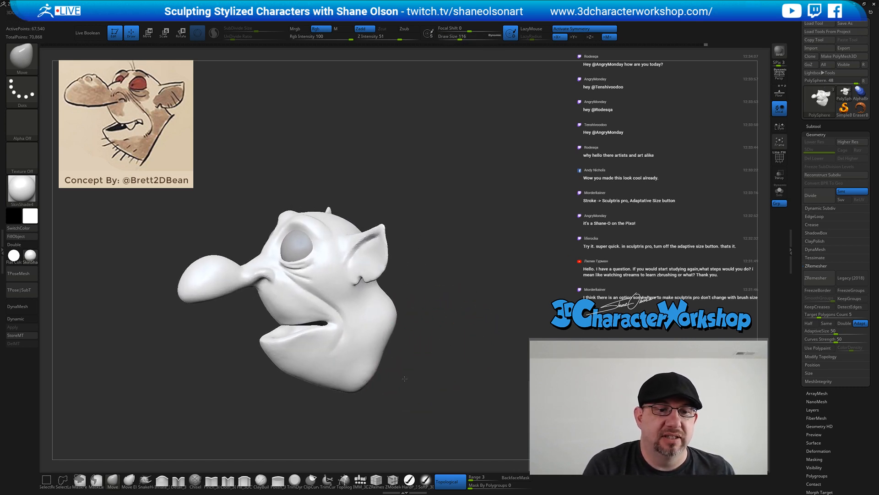
{"action": "mouse_move", "coordinate": [239, 355]}
{"action": "left_mouse_down", "text": "alt"}
{"action": "mouse_move", "coordinate": [284, 349]}
{"action": "mouse_move", "coordinate": [261, 278]}
{"action": "mouse_move", "coordinate": [334, 386]}
{"action": "mouse_move", "coordinate": [348, 380]}
{"action": "mouse_move", "coordinate": [390, 407]}
{"action": "left_mouse_up", "text": "alt"}
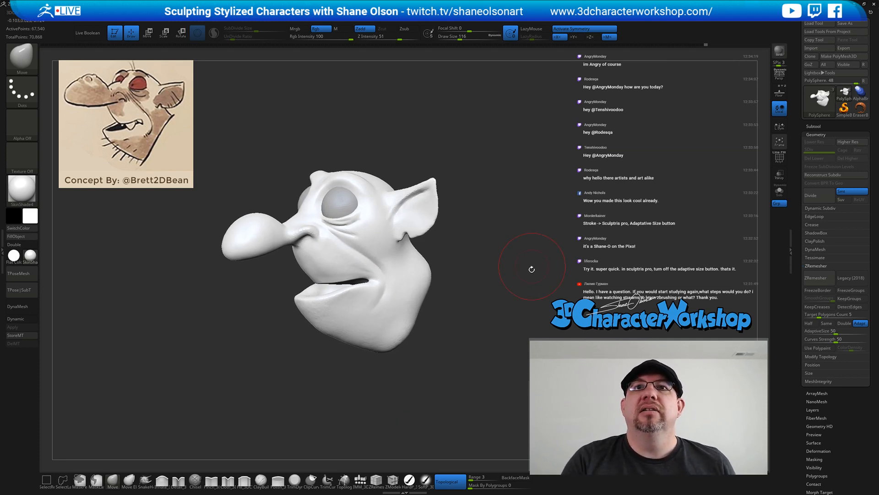
{"action": "mouse_move", "coordinate": [531, 268]}
{"action": "left_mouse_down"}
{"action": "mouse_move", "coordinate": [524, 275]}
{"action": "mouse_move", "coordinate": [509, 235]}
{"action": "mouse_move", "coordinate": [505, 255]}
{"action": "left_mouse_up"}
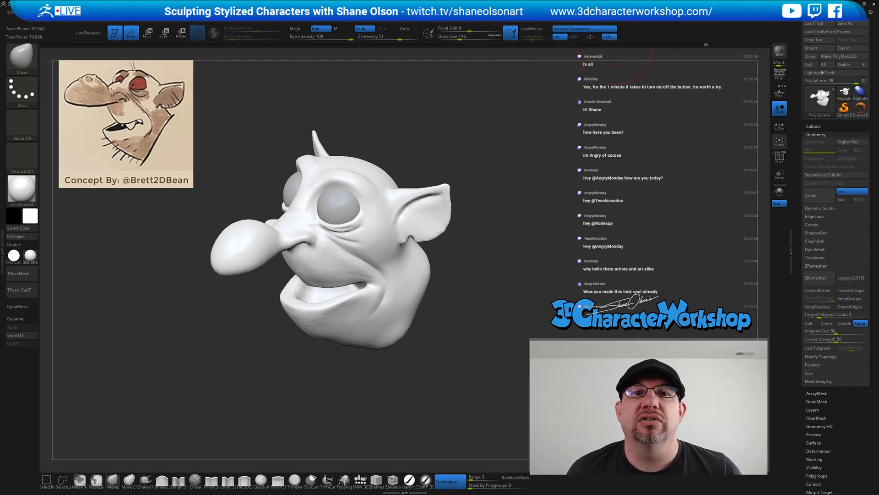
Switch to the SnakeHook brush, enable Sculptris Pro and turn off its Adaptive Size option
{"action": "mouse_move", "coordinate": [340, 13]}
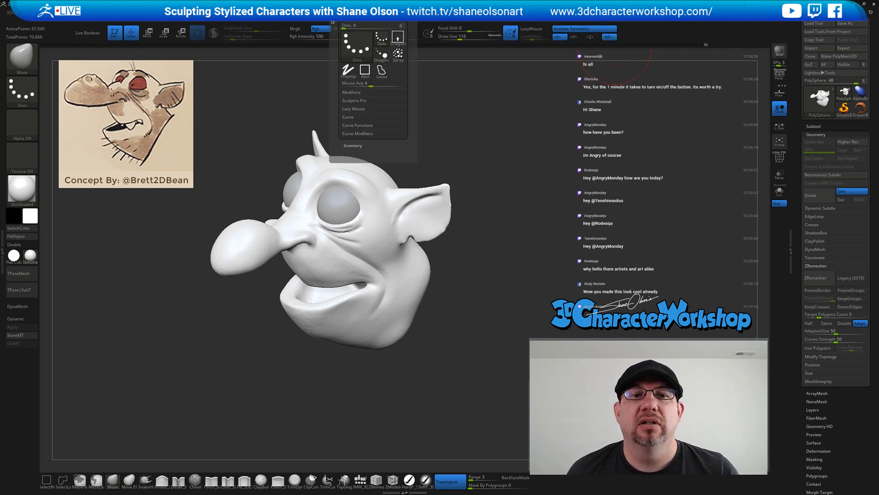
{"action": "left_click", "coordinate": [366, 101]}
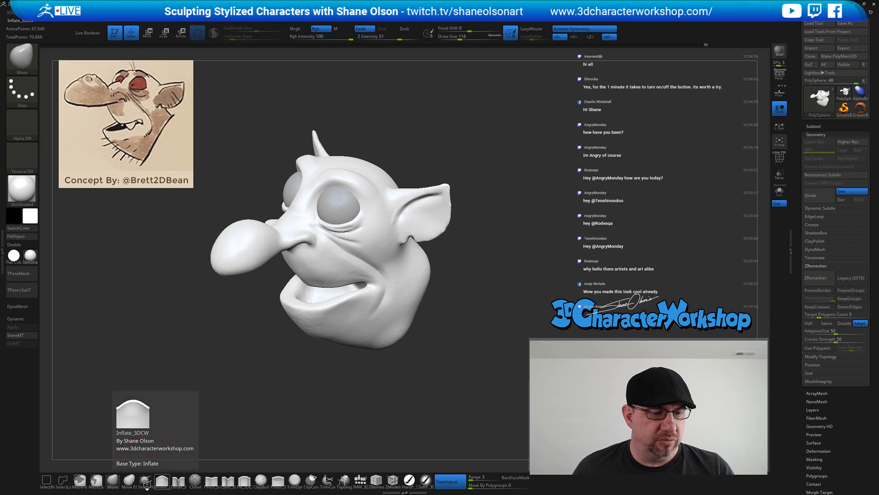
{"action": "left_click", "coordinate": [145, 480]}
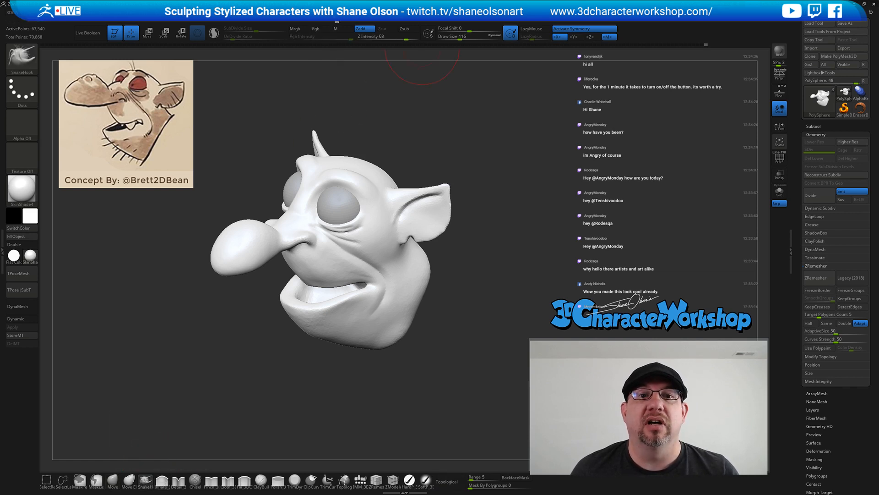
{"action": "mouse_move", "coordinate": [338, 15]}
{"action": "left_click", "coordinate": [347, 113]}
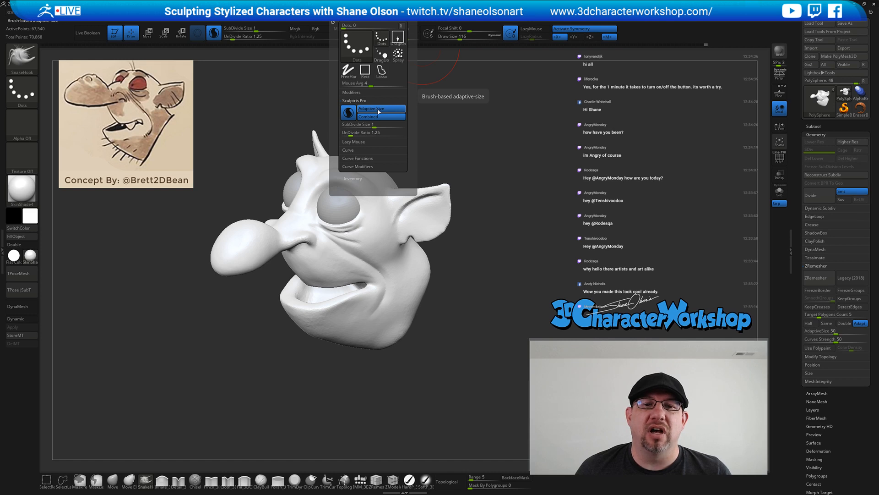
{"action": "left_click", "coordinate": [378, 110]}
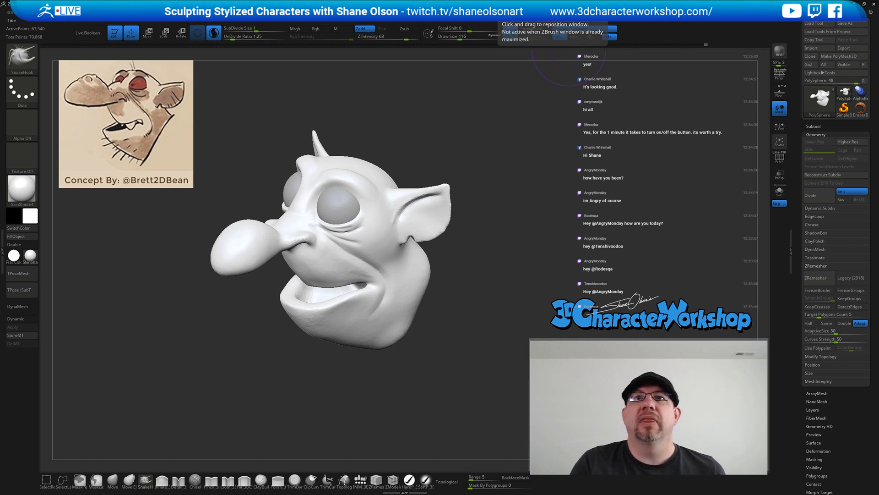
Set the SnakeHook draw size to 46 and display the polygon wireframe on the head
{"action": "mouse_move", "coordinate": [483, 273]}
{"action": "left_mouse_down"}
{"action": "mouse_move", "coordinate": [471, 280]}
{"action": "mouse_move", "coordinate": [495, 270]}
{"action": "mouse_move", "coordinate": [497, 237]}
{"action": "mouse_move", "coordinate": [495, 250]}
{"action": "mouse_move", "coordinate": [504, 246]}
{"action": "mouse_move", "coordinate": [489, 260]}
{"action": "left_mouse_up"}
{"action": "key", "text": "s"}
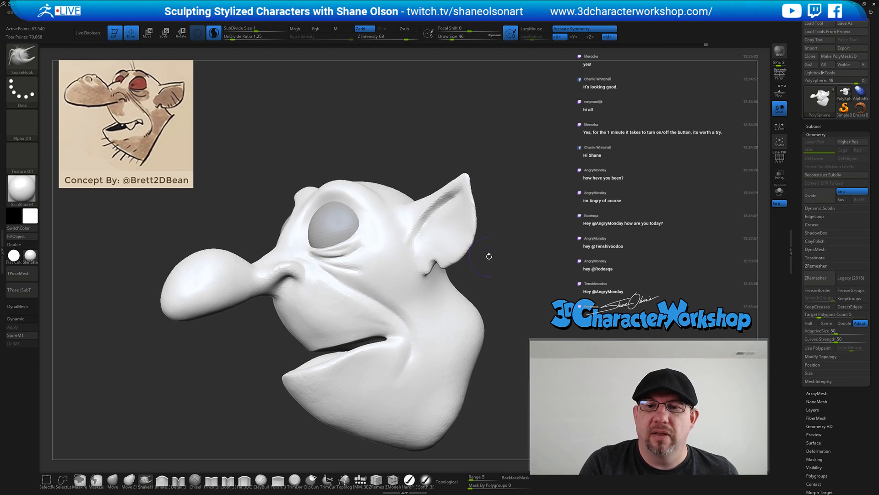
{"action": "mouse_move", "coordinate": [472, 230]}
{"action": "left_mouse_down", "text": "shift"}
{"action": "mouse_move", "coordinate": [468, 194]}
{"action": "mouse_move", "coordinate": [482, 273]}
{"action": "mouse_move", "coordinate": [500, 253]}
{"action": "left_mouse_up", "text": "shift"}
{"action": "key", "text": "shift+f"}
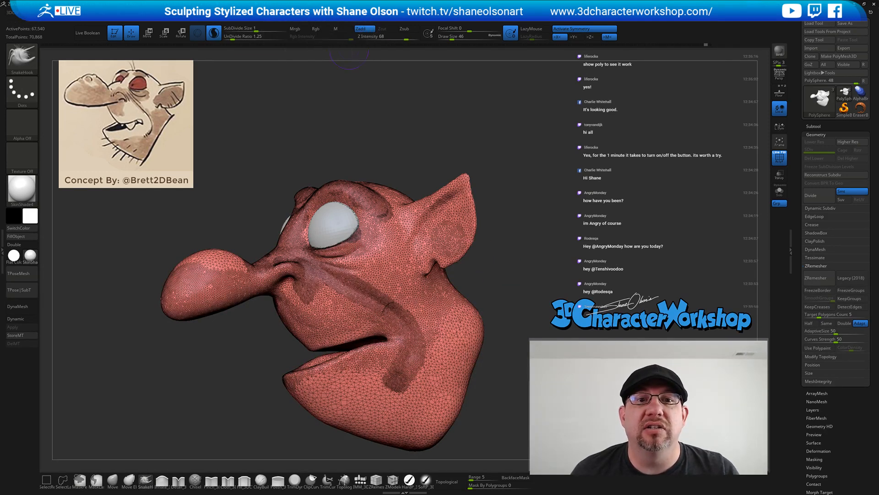
Set the Sculptris Pro SubDivide Size to 0.08587
{"action": "key", "text": "space"}
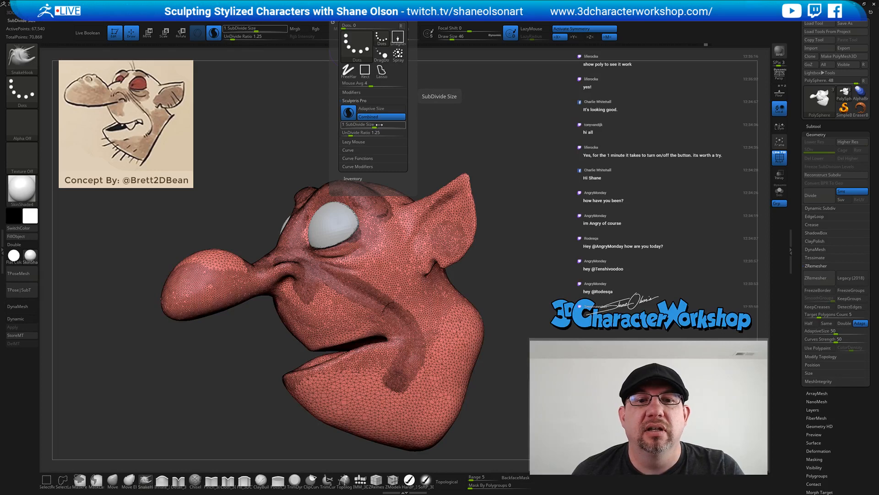
{"action": "left_click_drag", "start_coordinate": [374, 125], "coordinate": [360, 126]}
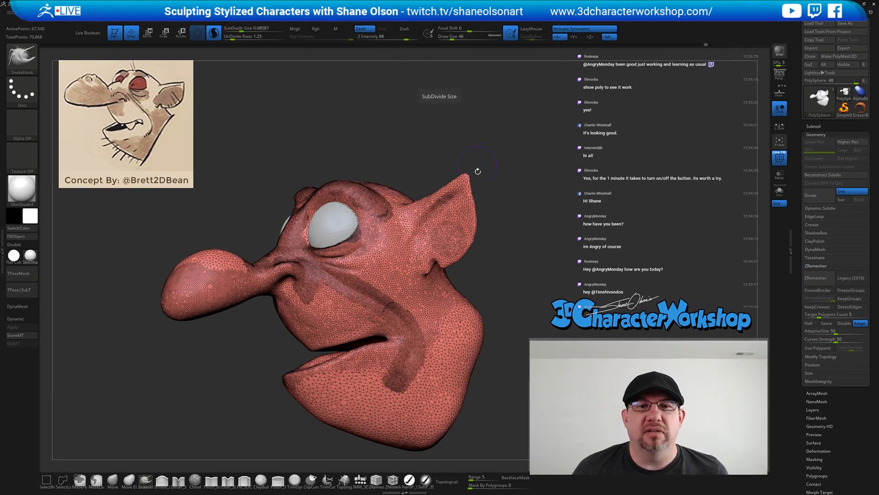
{"action": "key", "text": "shift"}
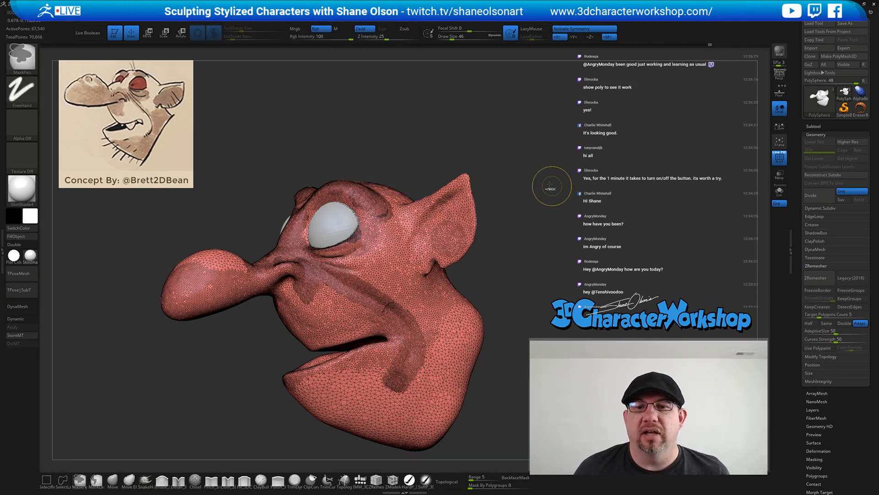
Dock the Stroke palette with its Sculptris Pro settings in the left tray
{"action": "left_click", "coordinate": [333, 22]}
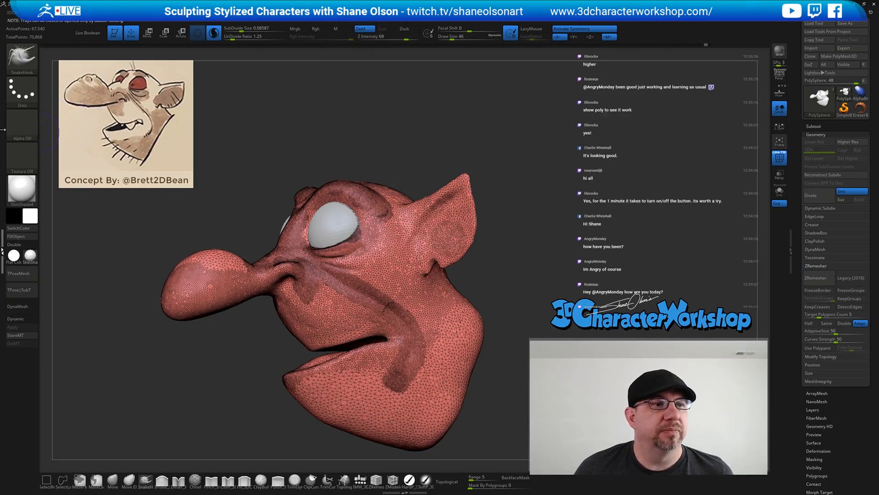
{"action": "left_click", "coordinate": [2, 252]}
{"action": "left_click", "coordinate": [425, 21]}
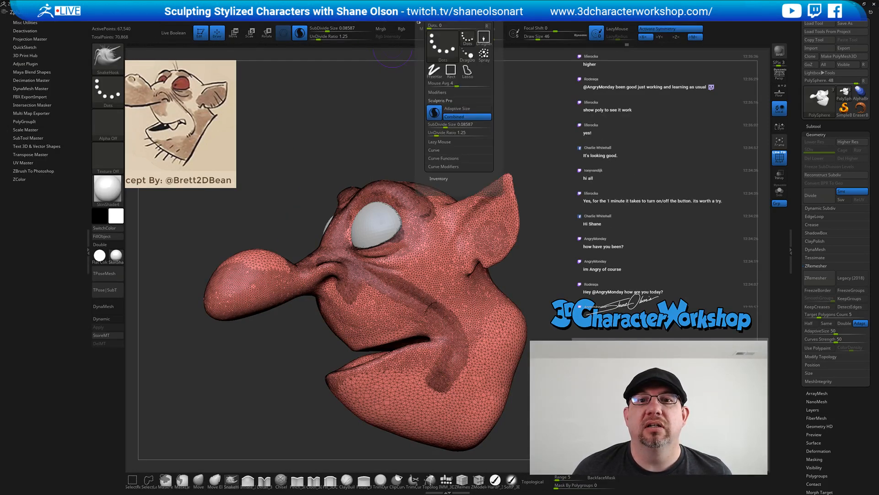
{"action": "mouse_move", "coordinate": [127, 234]}
{"action": "left_mouse_down"}
{"action": "mouse_move", "coordinate": [92, 235]}
{"action": "mouse_move", "coordinate": [53, 266]}
{"action": "left_mouse_up"}
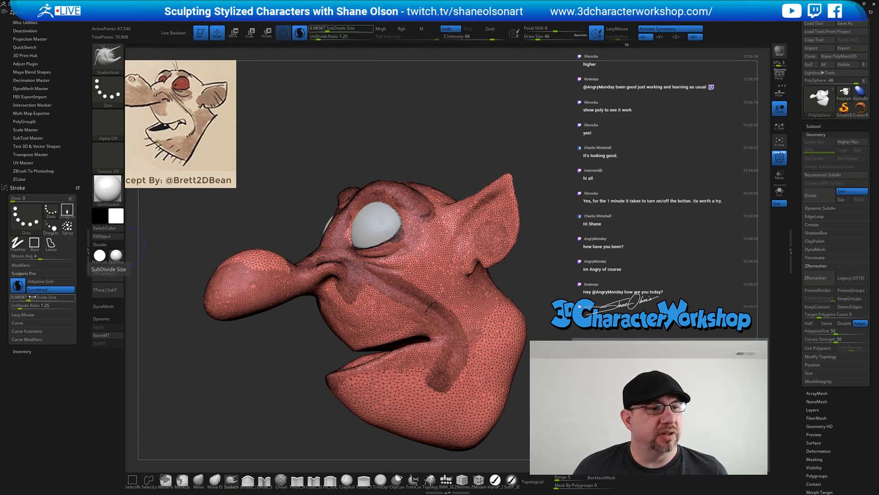
Set the Sculptris Pro SubDivide Size to 0.2, smooth the ear and the cheek crease beside the mouth, and hide the polygon wireframe
{"action": "left_click_drag", "start_coordinate": [32, 297], "coordinate": [32, 297]}
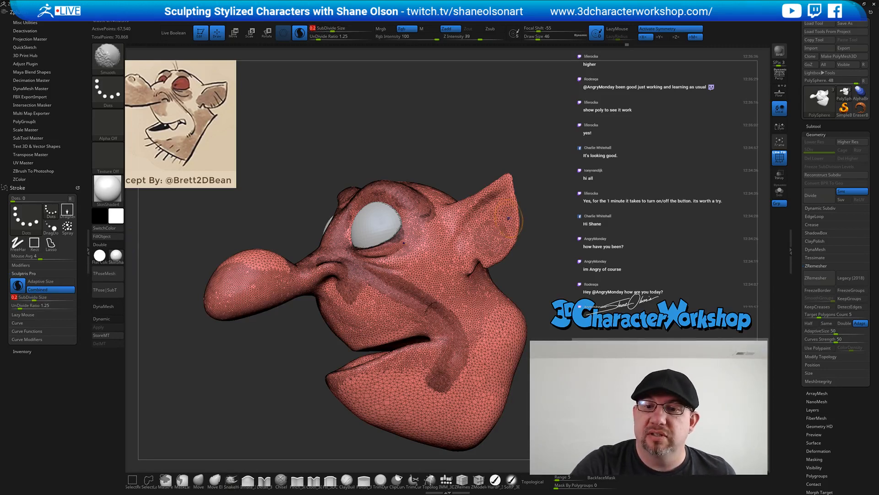
{"action": "mouse_move", "coordinate": [507, 232]}
{"action": "left_mouse_down", "text": "shift"}
{"action": "mouse_move", "coordinate": [502, 185]}
{"action": "mouse_move", "coordinate": [485, 213]}
{"action": "mouse_move", "coordinate": [463, 209]}
{"action": "left_mouse_up", "text": "shift"}
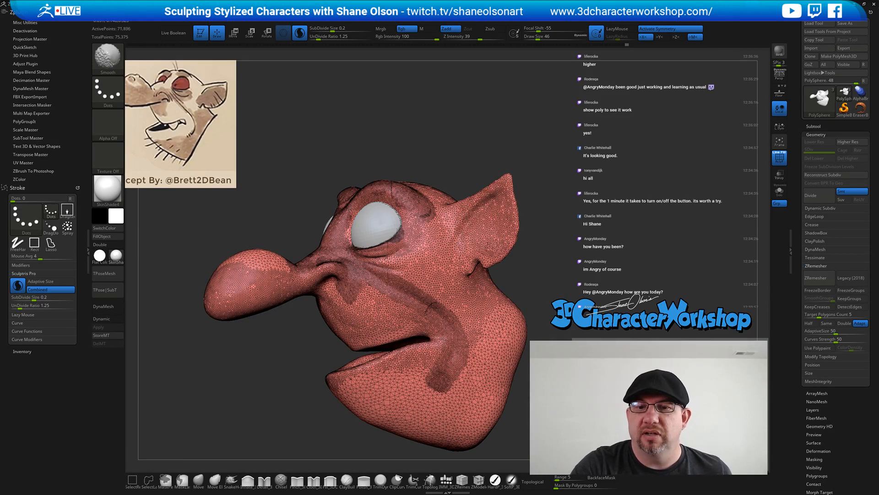
{"action": "mouse_move", "coordinate": [403, 275]}
{"action": "left_mouse_down", "text": "shift"}
{"action": "mouse_move", "coordinate": [481, 353]}
{"action": "mouse_move", "coordinate": [462, 353]}
{"action": "left_mouse_up", "text": "shift"}
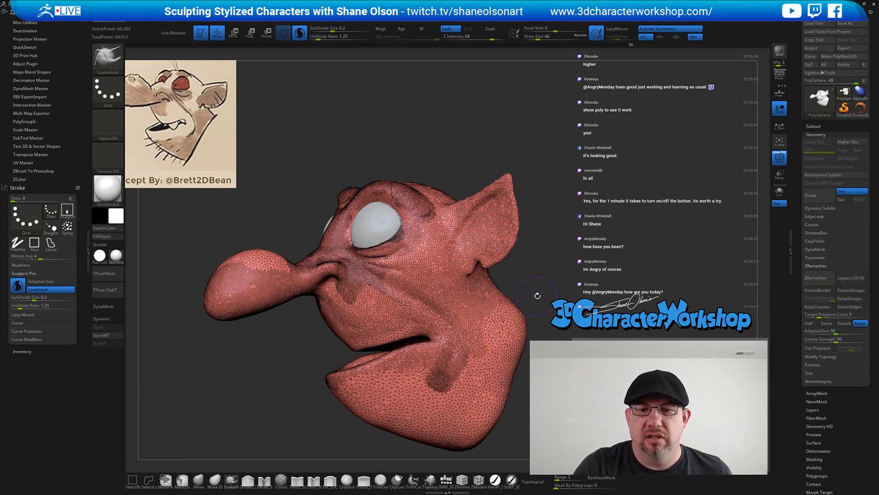
{"action": "key", "text": "ctrl"}
{"action": "mouse_move", "coordinate": [552, 273]}
{"action": "left_mouse_down"}
{"action": "mouse_move", "coordinate": [551, 297]}
{"action": "mouse_move", "coordinate": [545, 277]}
{"action": "mouse_move", "coordinate": [563, 265]}
{"action": "left_mouse_up"}
{"action": "key", "text": "shift+f"}
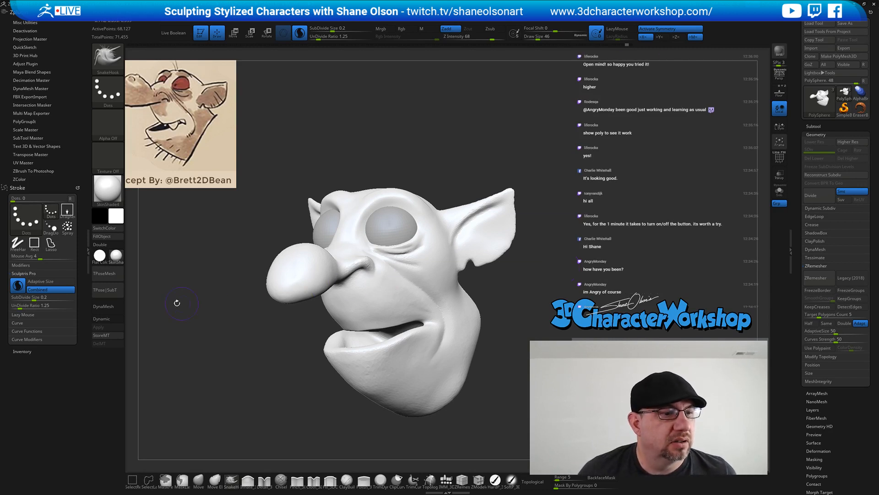
Try a Sculptris Pro SubDivide Size of 0.3 with a test smoothing stroke on the wireframed cheek, and undo the stroke
{"action": "left_click", "coordinate": [42, 298]}
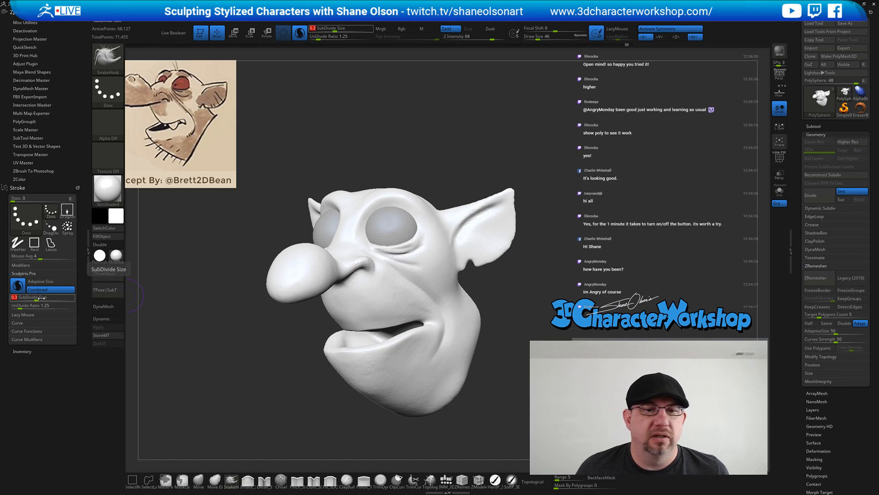
{"action": "type", "text": "0.3"}
{"action": "key", "text": "Return"}
{"action": "key", "text": "shift+f"}
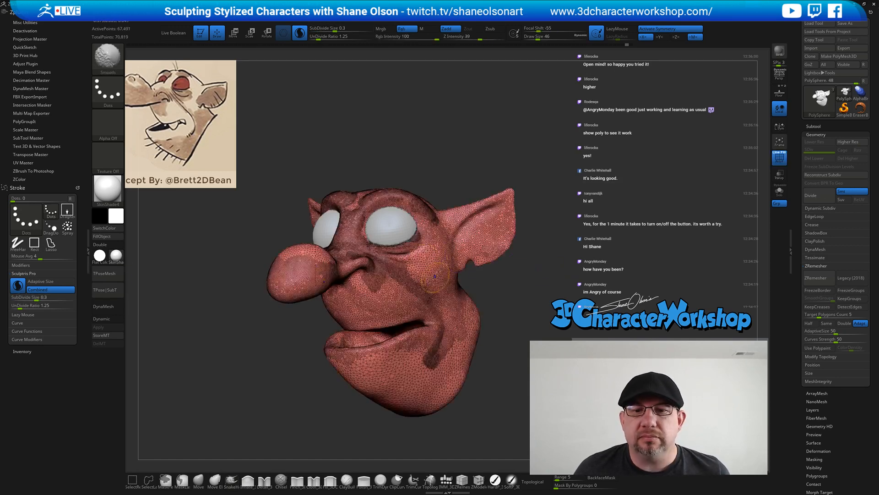
{"action": "key", "text": "ctrl+z"}
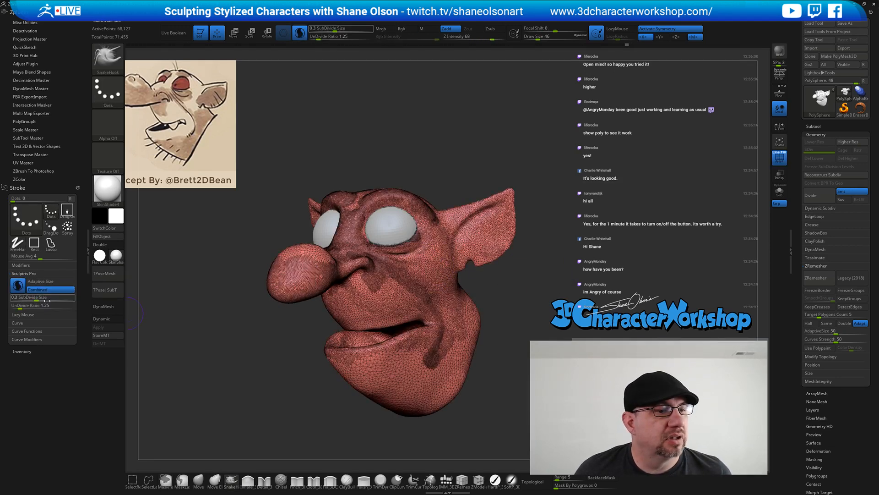
Set the Sculptris Pro SubDivide Size to 0.1 and test it with a smoothing stroke on the cheek, undoing that stroke
{"action": "left_click_drag", "start_coordinate": [36, 299], "coordinate": [35, 298]}
{"action": "left_click", "coordinate": [33, 298]}
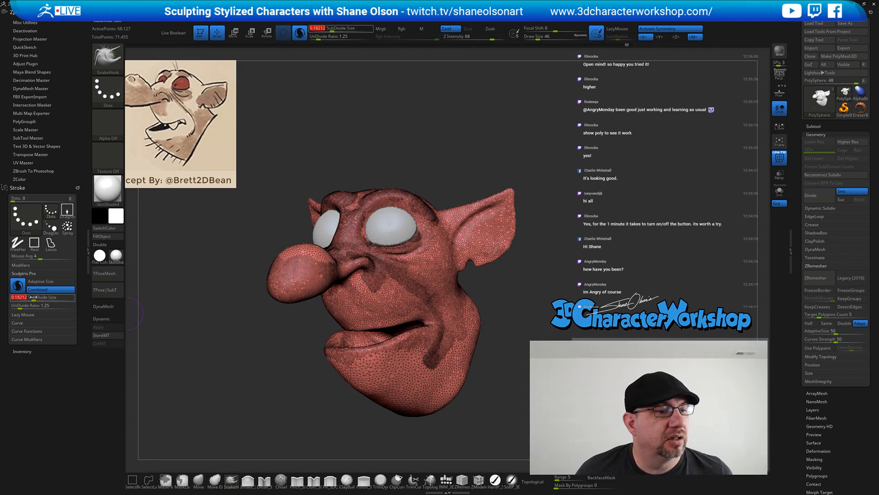
{"action": "type", "text": ".1"}
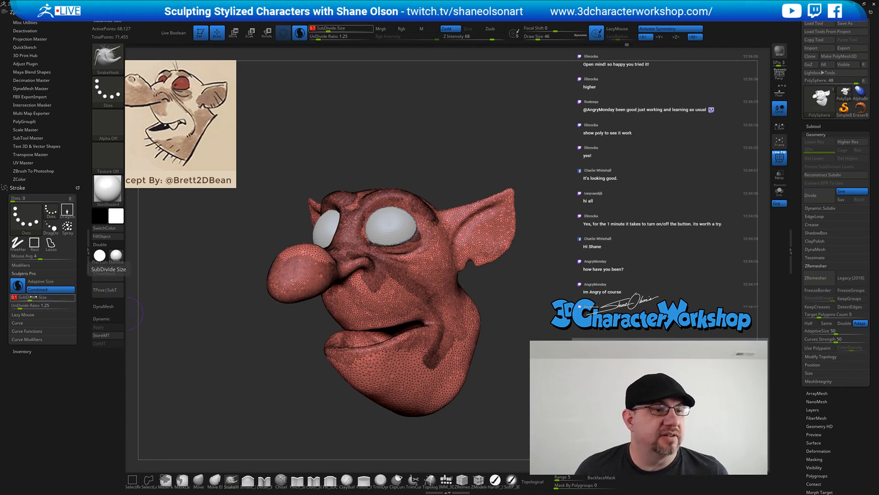
{"action": "key", "text": "Return"}
{"action": "left_click_drag", "start_coordinate": [432, 267], "coordinate": [438, 274], "text": "shift"}
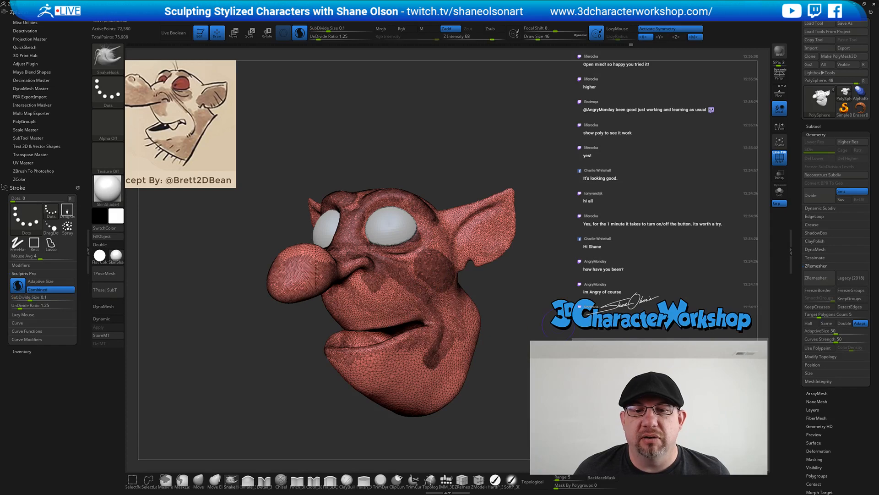
{"action": "key", "text": "ctrl+z"}
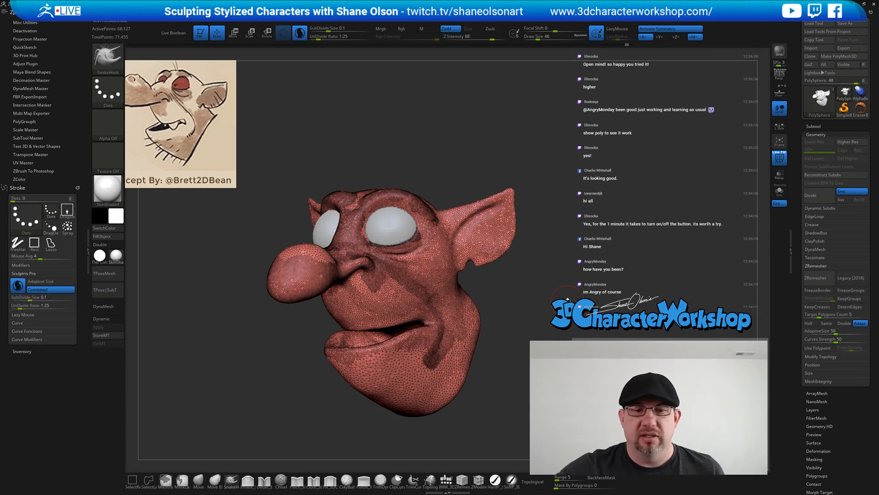
Hide the polygon wireframe and smooth the under-eye folds, chin, lower lip and cheek around the mouth
{"action": "key", "text": "shift+f"}
{"action": "mouse_move", "coordinate": [508, 291]}
{"action": "left_mouse_down"}
{"action": "mouse_move", "coordinate": [516, 282]}
{"action": "mouse_move", "coordinate": [518, 304]}
{"action": "left_mouse_up"}
{"action": "key", "text": "shift"}
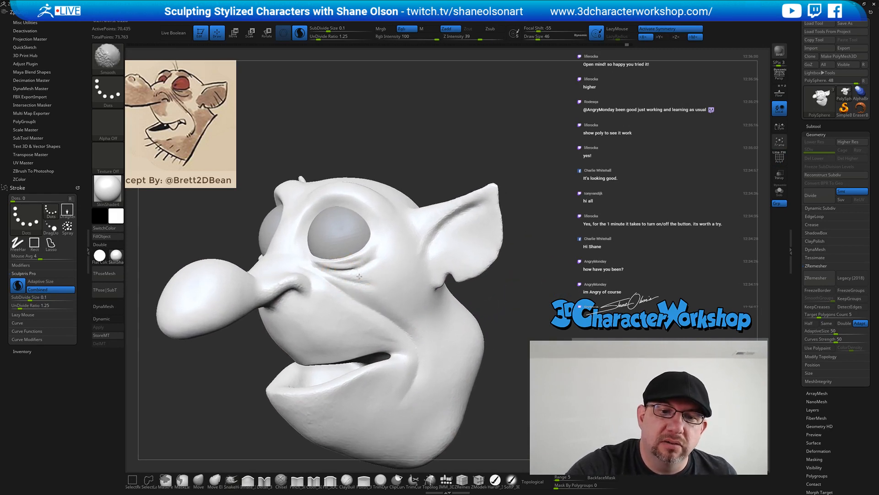
{"action": "mouse_move", "coordinate": [359, 276]}
{"action": "left_mouse_down", "text": "shift"}
{"action": "mouse_move", "coordinate": [385, 251]}
{"action": "mouse_move", "coordinate": [285, 285]}
{"action": "left_mouse_up", "text": "shift"}
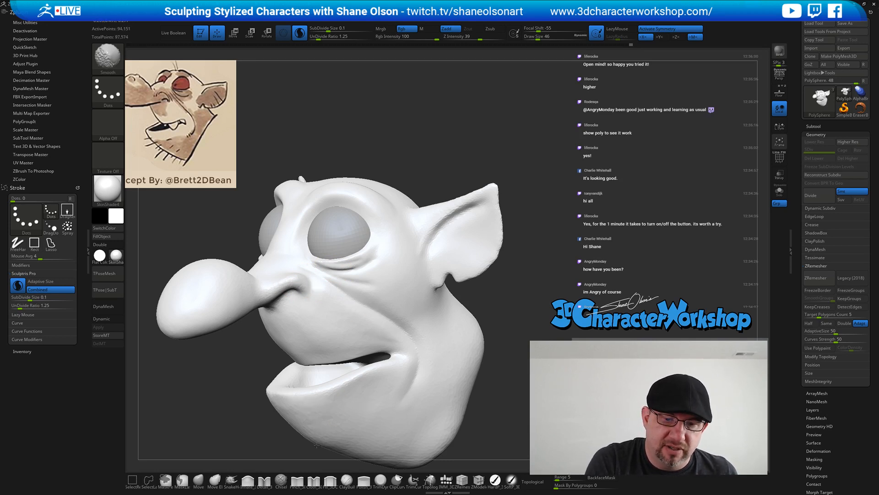
{"action": "left_click_drag", "start_coordinate": [374, 441], "coordinate": [372, 428], "text": "shift"}
{"action": "mouse_move", "coordinate": [358, 393]}
{"action": "left_mouse_down", "text": "shift"}
{"action": "mouse_move", "coordinate": [338, 392]}
{"action": "mouse_move", "coordinate": [379, 374]}
{"action": "left_mouse_up", "text": "shift"}
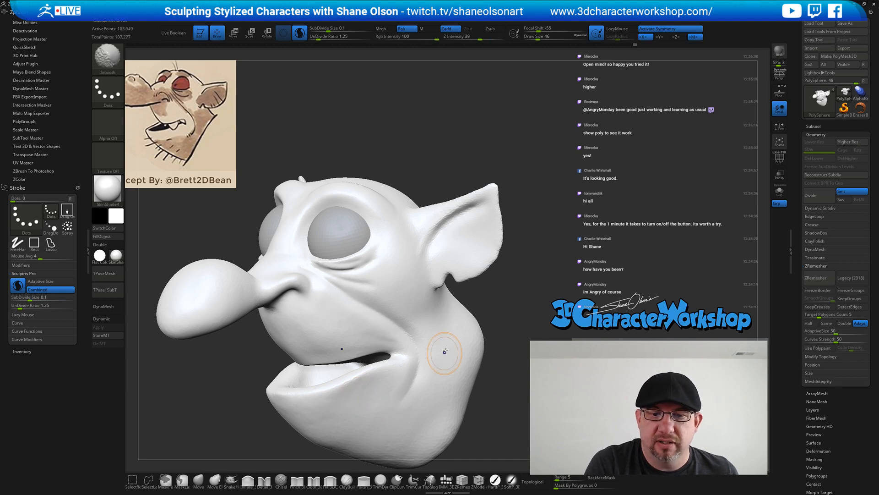
{"action": "left_click_drag", "start_coordinate": [395, 325], "coordinate": [418, 347], "text": "shift"}
{"action": "left_click_drag", "start_coordinate": [340, 300], "coordinate": [350, 305], "text": "shift"}
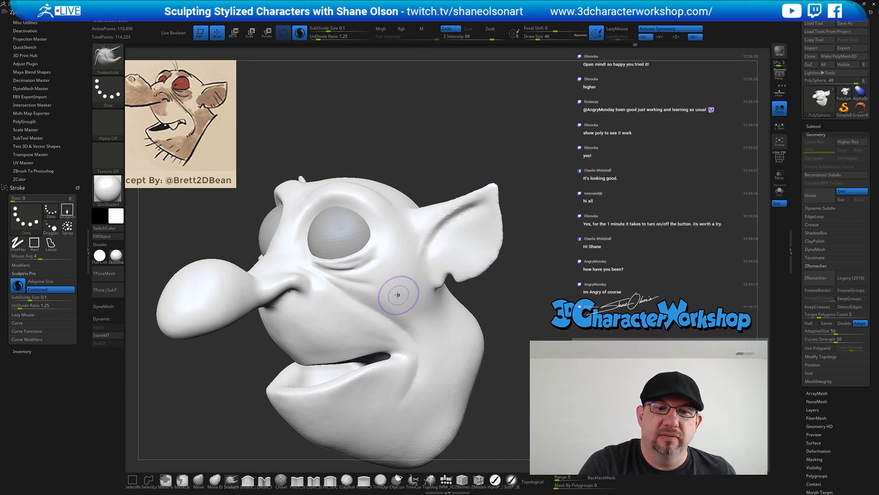
Select the SnakeHook brush again and smooth the ear, the earlobe area and the nostril
{"action": "mouse_move", "coordinate": [398, 295]}
{"action": "right_mouse_down"}
{"action": "mouse_move", "coordinate": [469, 297]}
{"action": "mouse_move", "coordinate": [460, 297]}
{"action": "right_mouse_up"}
{"action": "key", "text": "b"}
{"action": "key", "text": "s"}
{"action": "key", "text": "h"}
{"action": "mouse_move", "coordinate": [411, 281]}
{"action": "right_mouse_down"}
{"action": "mouse_move", "coordinate": [386, 241]}
{"action": "mouse_move", "coordinate": [395, 220]}
{"action": "mouse_move", "coordinate": [354, 221]}
{"action": "mouse_move", "coordinate": [398, 209]}
{"action": "right_mouse_up"}
{"action": "left_click_drag", "start_coordinate": [478, 279], "coordinate": [493, 274], "text": "shift"}
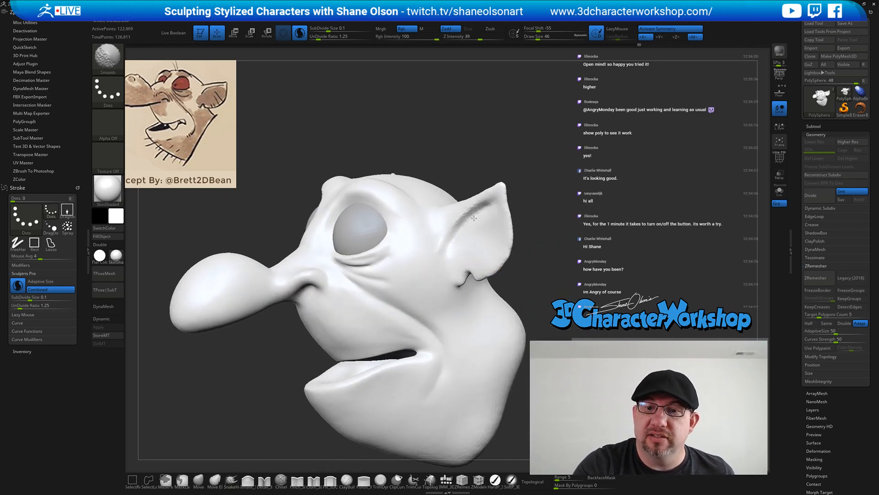
{"action": "left_click_drag", "start_coordinate": [474, 219], "coordinate": [477, 221], "text": "shift"}
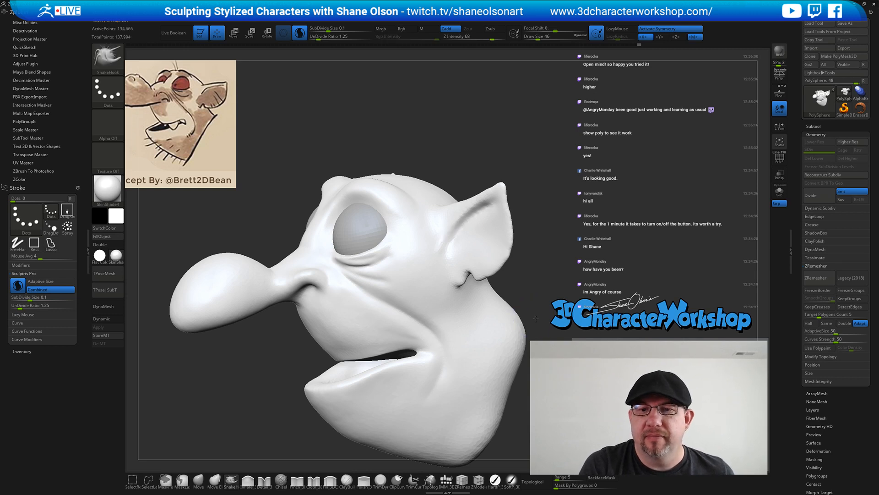
{"action": "mouse_move", "coordinate": [511, 307]}
{"action": "right_mouse_down"}
{"action": "mouse_move", "coordinate": [553, 316]}
{"action": "mouse_move", "coordinate": [540, 322]}
{"action": "mouse_move", "coordinate": [538, 299]}
{"action": "right_mouse_up"}
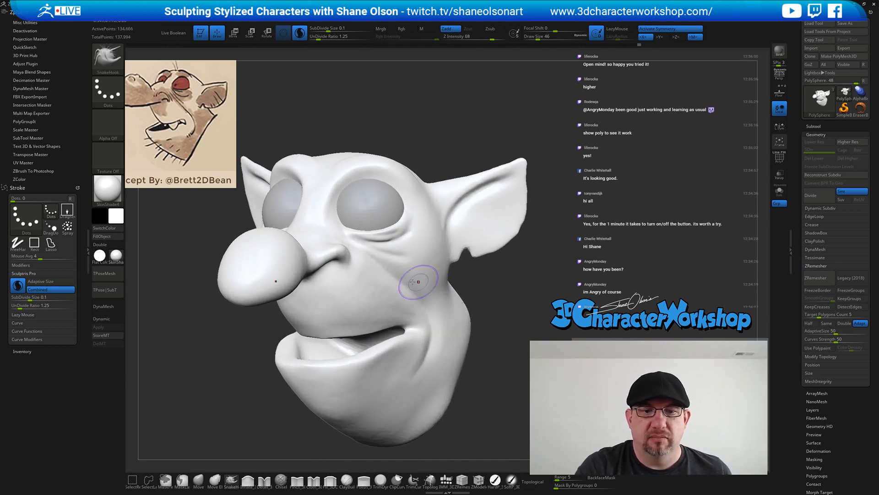
{"action": "left_click_drag", "start_coordinate": [348, 258], "coordinate": [340, 250], "text": "shift"}
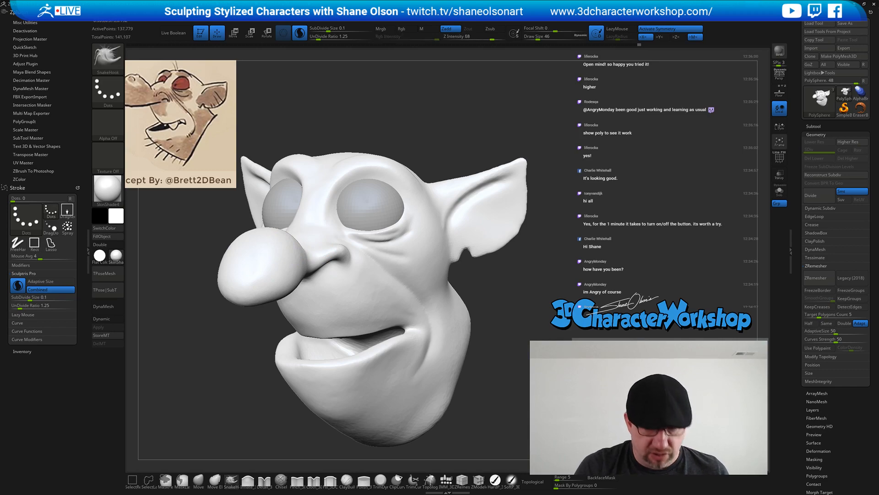
Display the polygon wireframe temporarily to examine the mesh density across the whole head
{"action": "key", "text": "shift+f"}
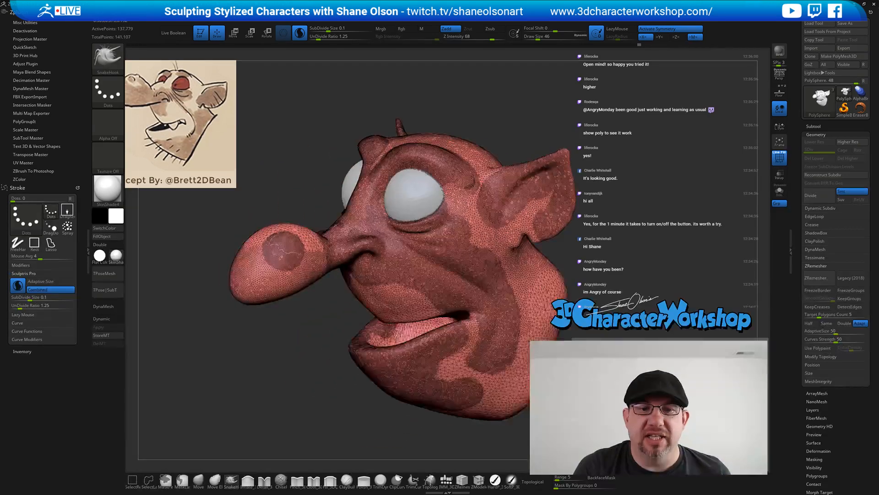
{"action": "right_click_drag", "start_coordinate": [555, 388], "coordinate": [545, 391]}
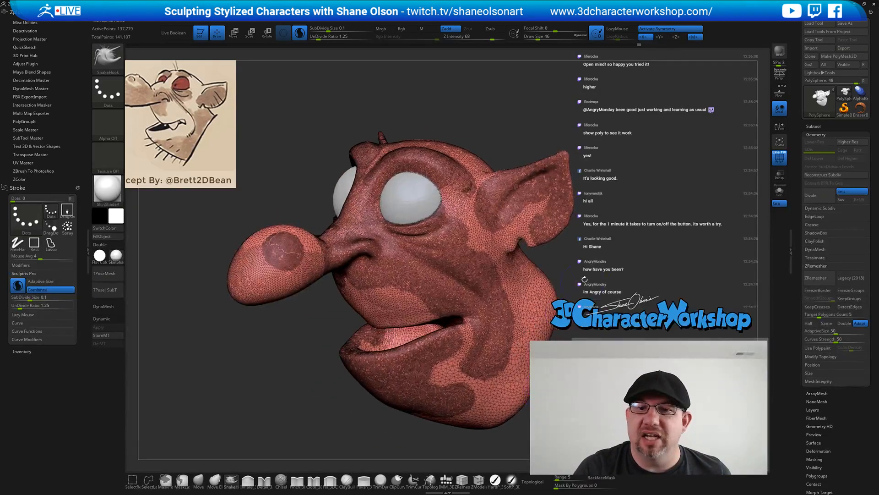
{"action": "mouse_move", "coordinate": [592, 260]}
{"action": "right_mouse_down", "text": "ctrl"}
{"action": "mouse_move", "coordinate": [599, 315]}
{"action": "mouse_move", "coordinate": [596, 253]}
{"action": "right_mouse_up", "text": "ctrl"}
{"action": "right_click_drag", "start_coordinate": [375, 397], "coordinate": [399, 345], "text": "alt"}
{"action": "right_click_drag", "start_coordinate": [558, 274], "coordinate": [539, 276]}
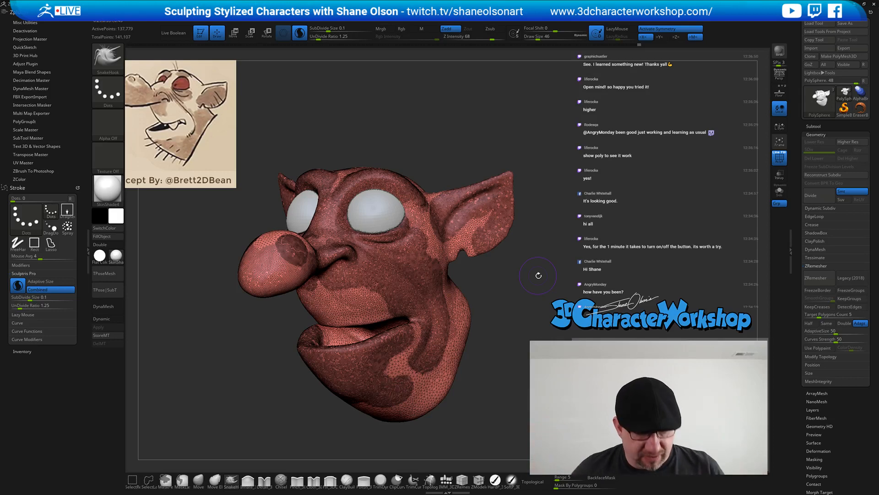
{"action": "key", "text": "shift+f"}
Smooth the bulbous end of the nose and check the head in side view
{"action": "key", "text": "shift"}
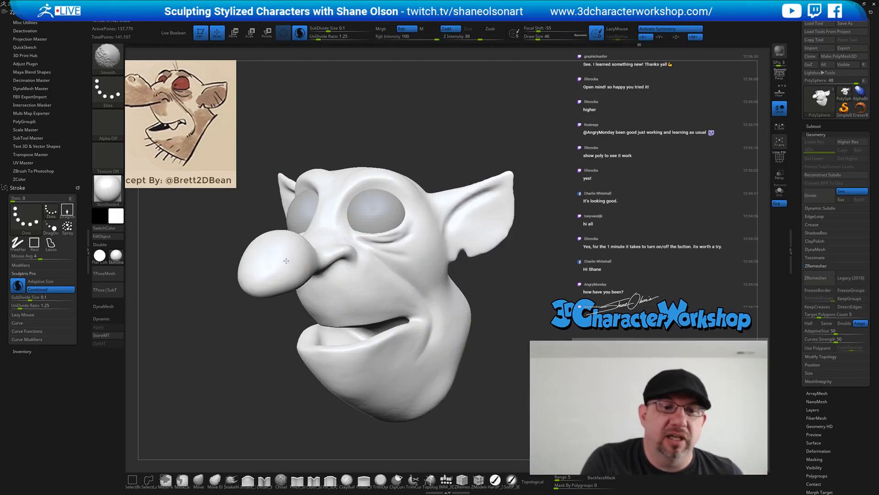
{"action": "right_click_drag", "start_coordinate": [523, 277], "coordinate": [546, 329]}
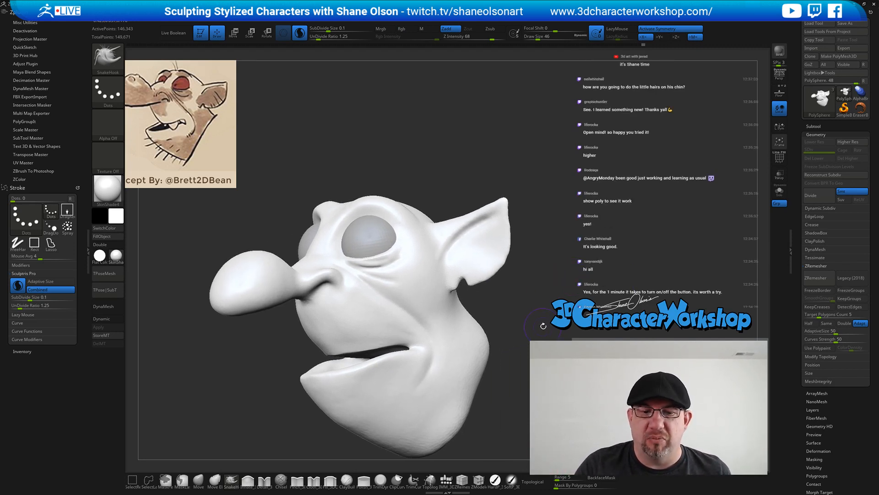
{"action": "mouse_move", "coordinate": [543, 325]}
{"action": "right_mouse_down"}
{"action": "mouse_move", "coordinate": [493, 349]}
{"action": "mouse_move", "coordinate": [494, 390]}
{"action": "right_mouse_up"}
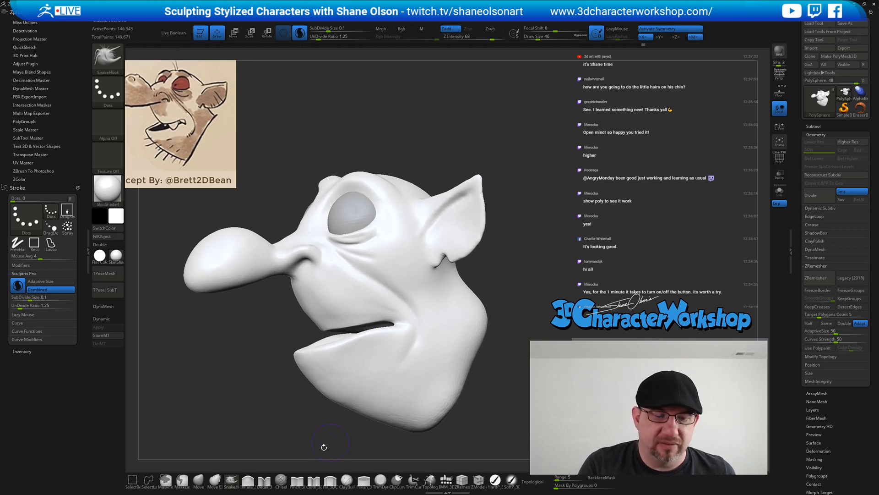
Switch to the Move brush with draw size 90 and push the corner of the mouth upward
{"action": "left_click", "coordinate": [198, 480]}
{"action": "key", "text": "s"}
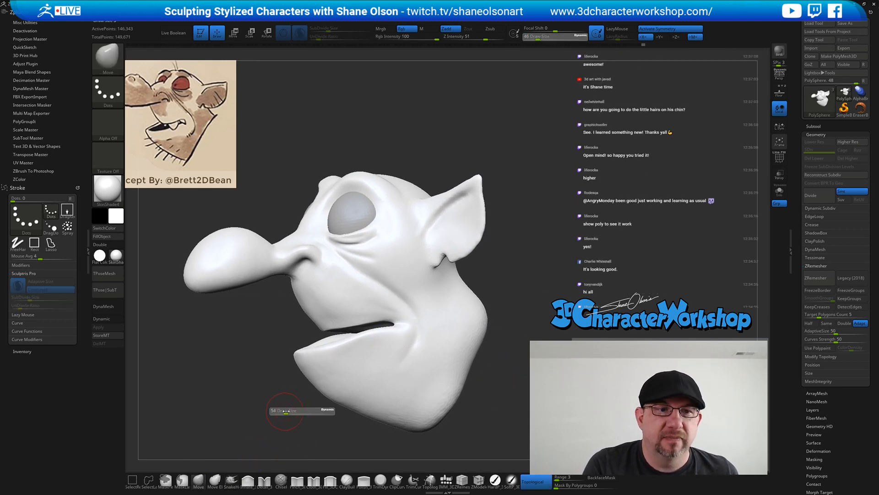
{"action": "left_click_drag", "start_coordinate": [290, 411], "coordinate": [292, 412]}
{"action": "mouse_move", "coordinate": [402, 338]}
{"action": "left_mouse_down"}
{"action": "mouse_move", "coordinate": [403, 327]}
{"action": "mouse_move", "coordinate": [383, 310]}
{"action": "mouse_move", "coordinate": [403, 320]}
{"action": "left_mouse_up"}
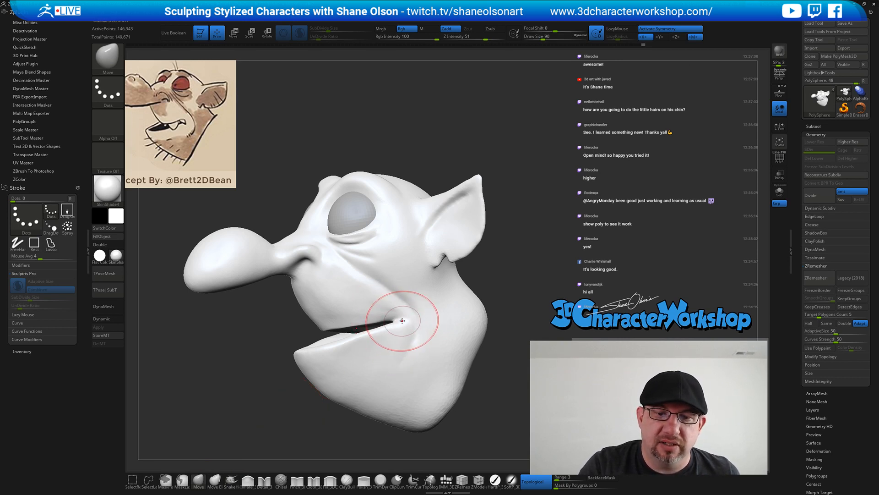
Smooth the jaw and the side of the chin
{"action": "mouse_move", "coordinate": [456, 370]}
{"action": "right_mouse_down"}
{"action": "mouse_move", "coordinate": [446, 372]}
{"action": "mouse_move", "coordinate": [475, 382]}
{"action": "right_mouse_up"}
{"action": "key", "text": "shift"}
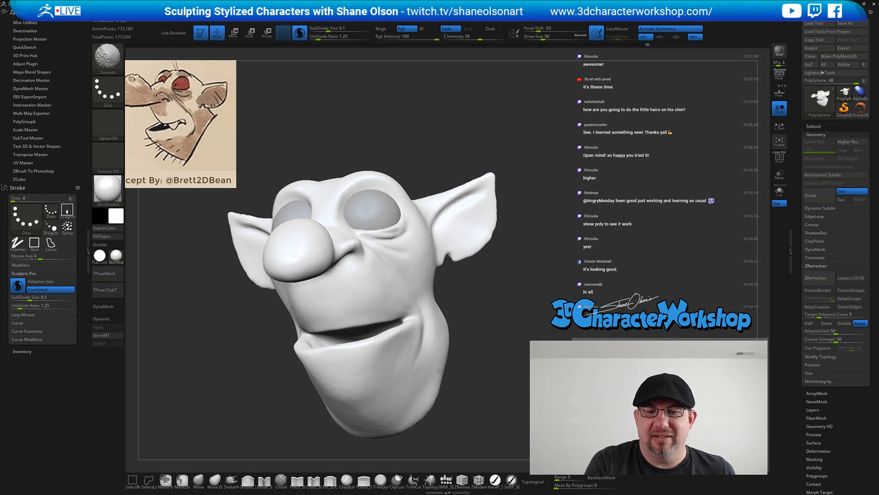
{"action": "mouse_move", "coordinate": [442, 328]}
{"action": "right_mouse_down"}
{"action": "mouse_move", "coordinate": [471, 349]}
{"action": "mouse_move", "coordinate": [513, 298]}
{"action": "right_mouse_up"}
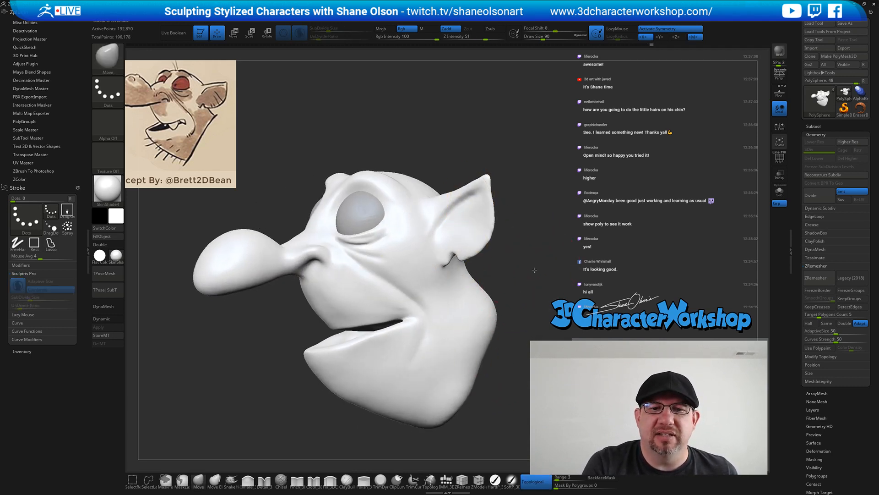
Inspect the head from above and the front, and enlarge the Move brush's draw size to 128
{"action": "mouse_move", "coordinate": [535, 248]}
{"action": "right_mouse_down"}
{"action": "mouse_move", "coordinate": [537, 293]}
{"action": "mouse_move", "coordinate": [517, 372]}
{"action": "right_mouse_up"}
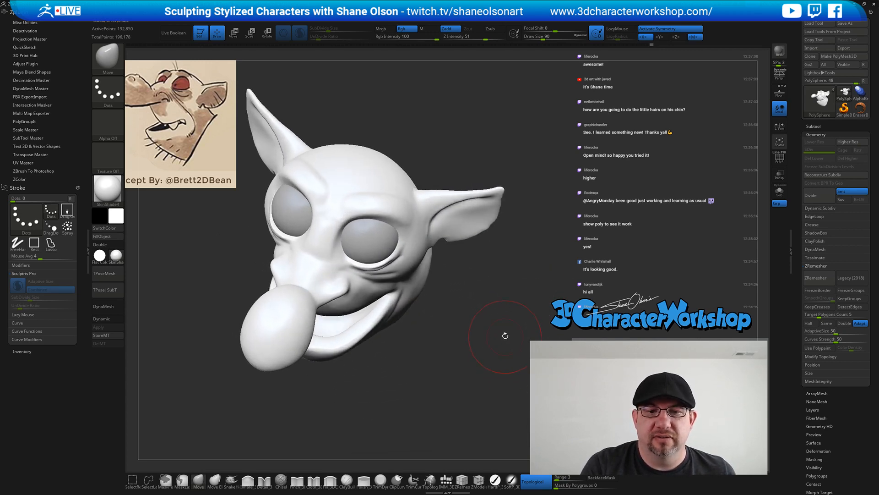
{"action": "right_click_drag", "start_coordinate": [505, 336], "coordinate": [485, 364]}
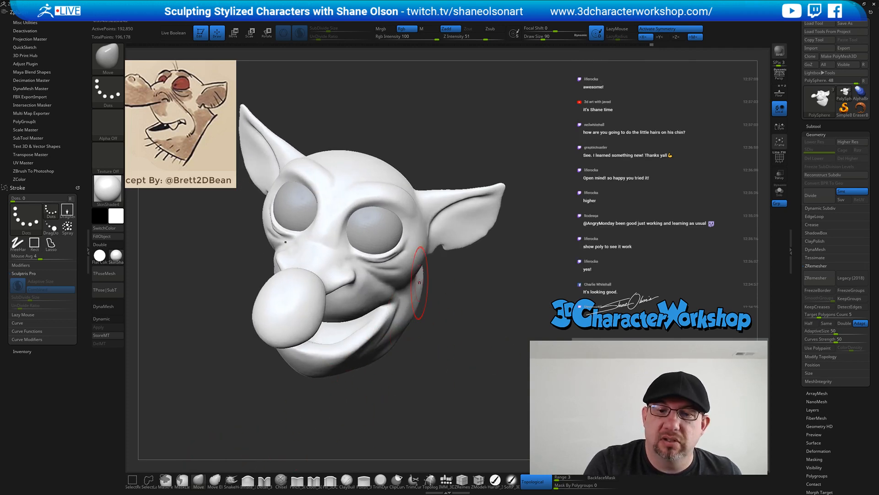
{"action": "mouse_move", "coordinate": [411, 275]}
{"action": "right_mouse_down"}
{"action": "mouse_move", "coordinate": [416, 298]}
{"action": "mouse_move", "coordinate": [418, 281]}
{"action": "mouse_move", "coordinate": [445, 273]}
{"action": "mouse_move", "coordinate": [425, 261]}
{"action": "mouse_move", "coordinate": [428, 276]}
{"action": "right_mouse_up"}
{"action": "key", "text": "]"}
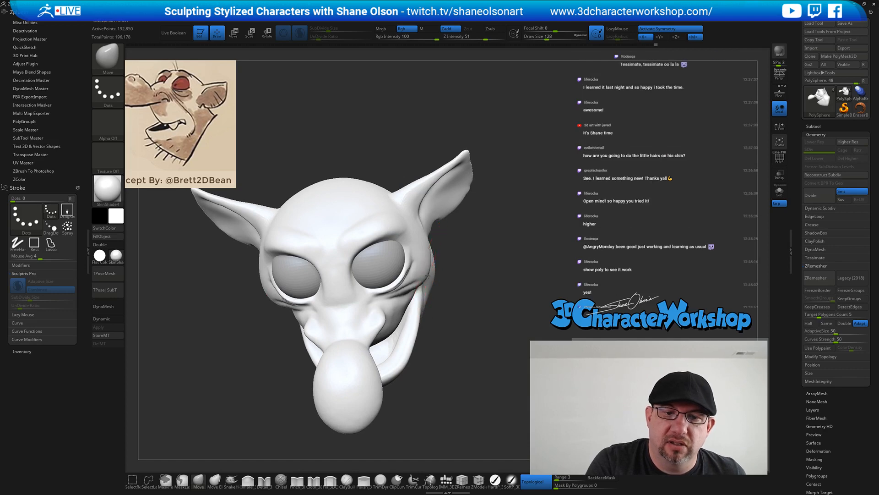
Adjust the cheek with the Move brush and nudge the nostril wing at draw size 39
{"action": "mouse_move", "coordinate": [484, 361]}
{"action": "right_mouse_down"}
{"action": "mouse_move", "coordinate": [485, 351]}
{"action": "mouse_move", "coordinate": [455, 361]}
{"action": "right_mouse_up"}
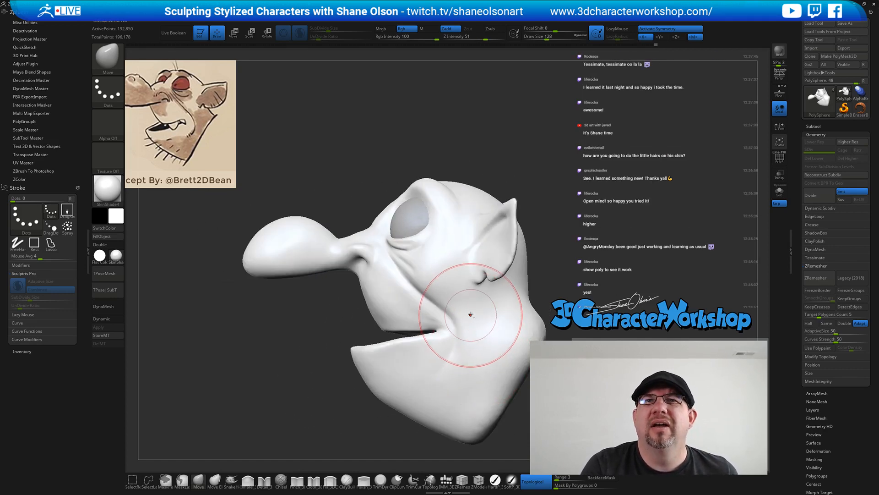
{"action": "right_click_drag", "start_coordinate": [466, 318], "coordinate": [458, 298]}
{"action": "left_click_drag", "start_coordinate": [455, 304], "coordinate": [446, 303]}
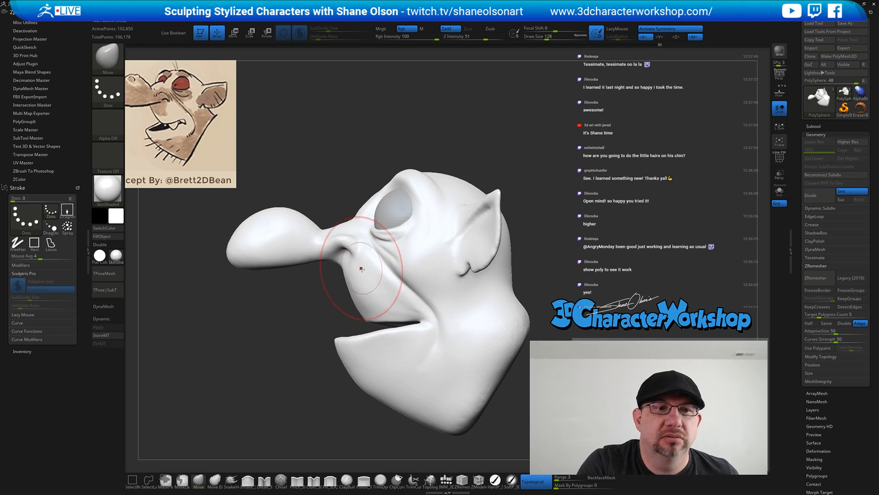
{"action": "right_click_drag", "start_coordinate": [361, 268], "coordinate": [362, 246], "text": "ctrl"}
{"action": "key", "text": "s"}
{"action": "left_click_drag", "start_coordinate": [364, 245], "coordinate": [355, 234]}
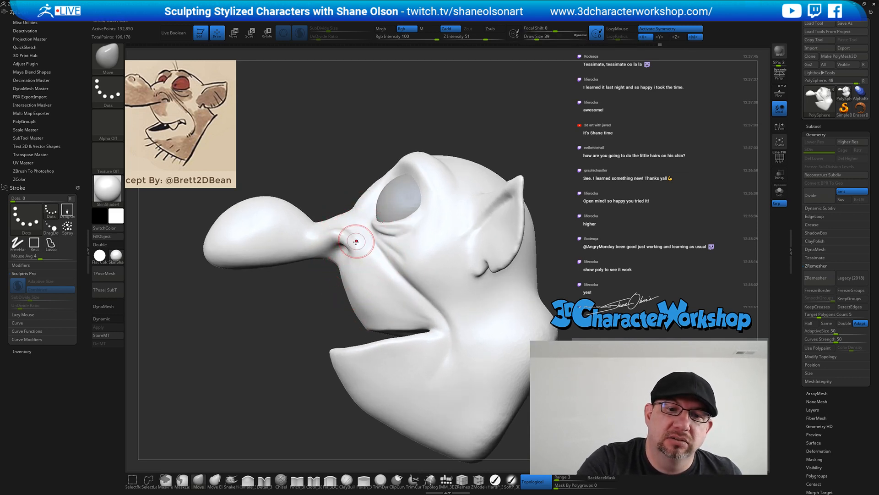
Sculpt the crease along the nostril wing with the Detail brush at draw size 25
{"action": "left_click", "coordinate": [264, 480]}
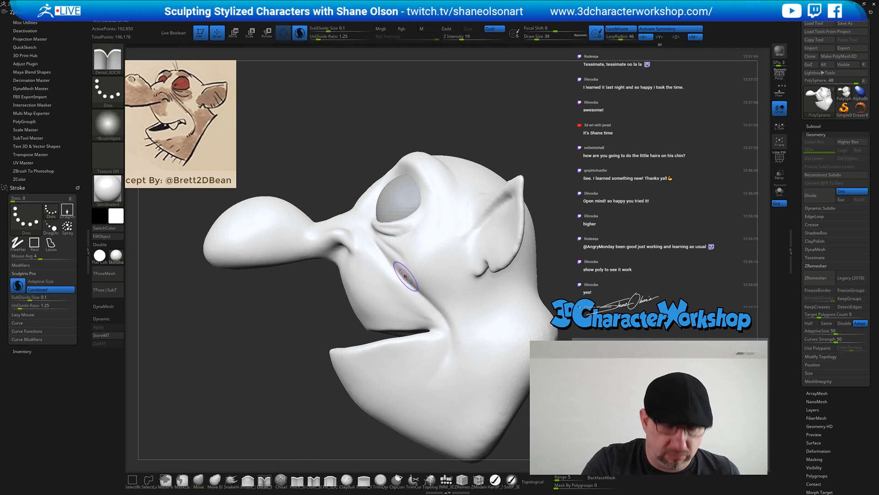
{"action": "key", "text": "shift+f"}
{"action": "key", "text": "shift+f"}
{"action": "key", "text": "s"}
{"action": "left_click_drag", "start_coordinate": [371, 241], "coordinate": [368, 242]}
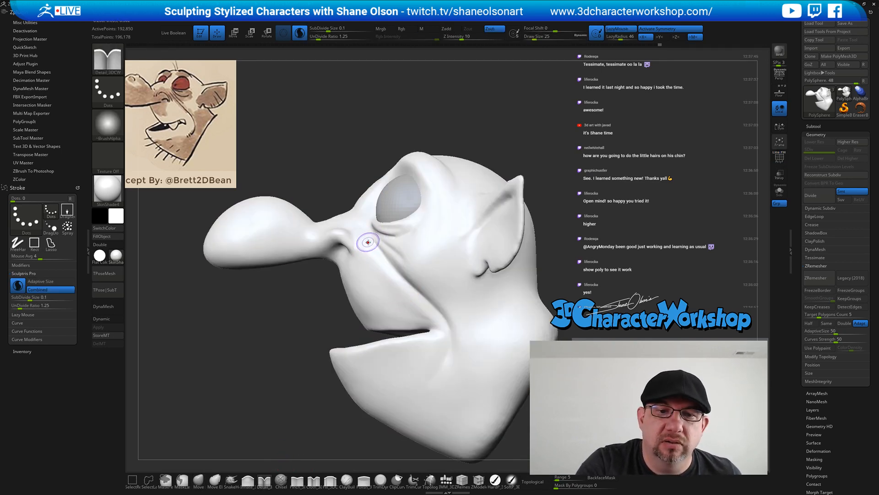
{"action": "right_click_drag", "start_coordinate": [367, 242], "coordinate": [362, 228]}
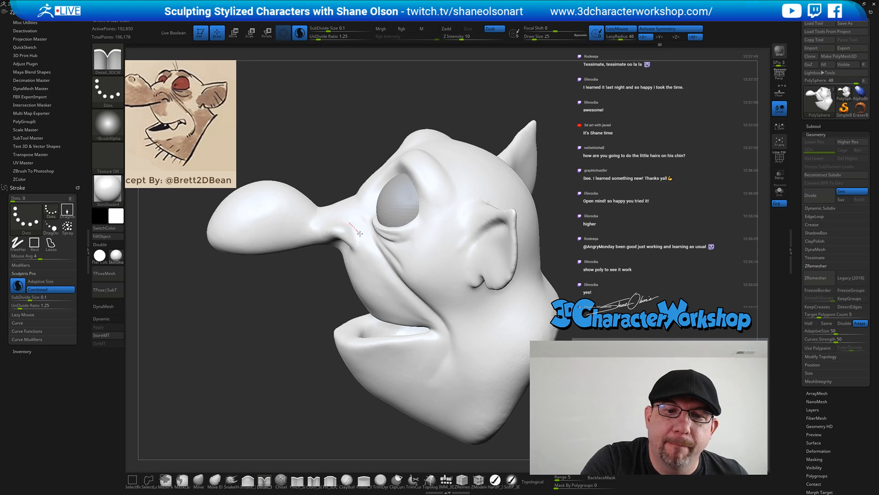
{"action": "mouse_move", "coordinate": [374, 299]}
{"action": "right_mouse_down"}
{"action": "mouse_move", "coordinate": [392, 277]}
{"action": "mouse_move", "coordinate": [377, 275]}
{"action": "right_mouse_up"}
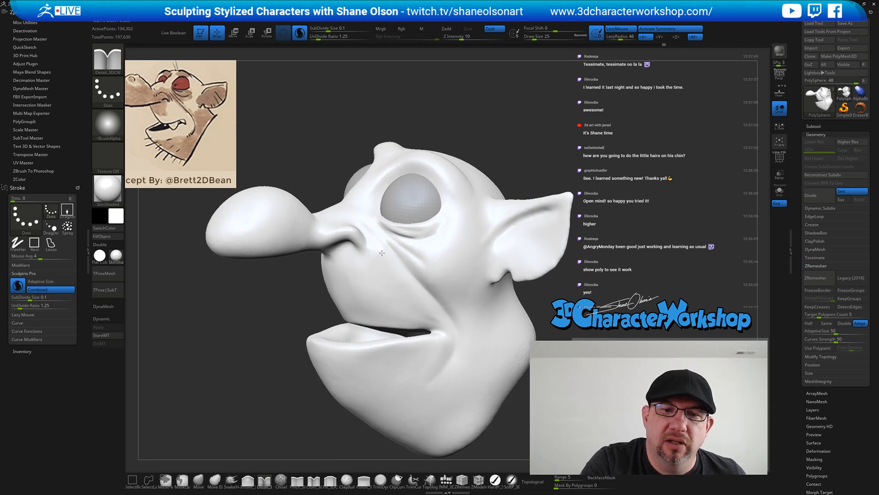
Define the crease behind and beneath the nostril and smooth the side of the nose beside the wing
{"action": "right_click_drag", "start_coordinate": [379, 239], "coordinate": [362, 237], "text": "ctrl"}
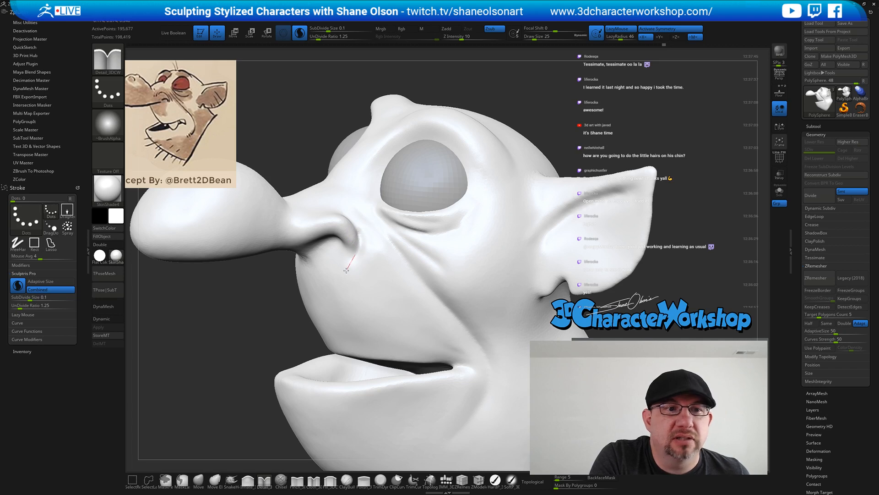
{"action": "right_click_drag", "start_coordinate": [370, 289], "coordinate": [331, 238]}
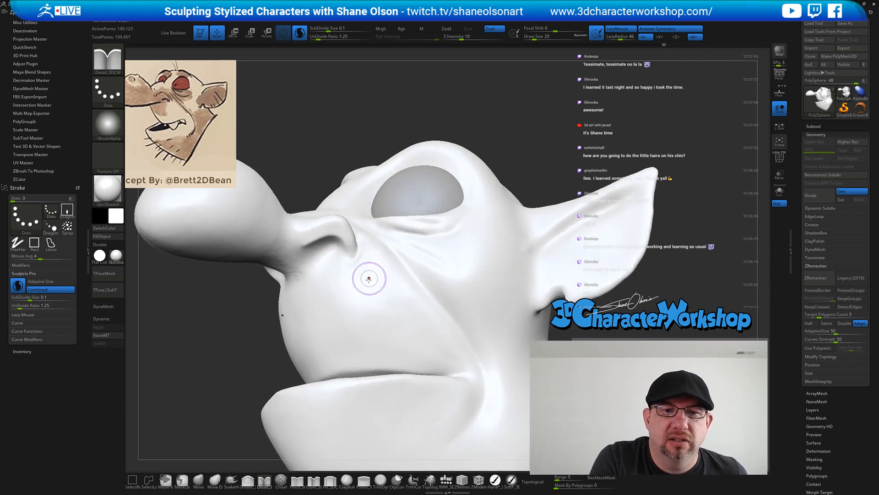
{"action": "mouse_move", "coordinate": [367, 279]}
{"action": "right_mouse_down"}
{"action": "mouse_move", "coordinate": [366, 302]}
{"action": "mouse_move", "coordinate": [377, 251]}
{"action": "mouse_move", "coordinate": [326, 242]}
{"action": "right_mouse_up"}
{"action": "mouse_move", "coordinate": [326, 242]}
{"action": "left_mouse_down"}
{"action": "mouse_move", "coordinate": [345, 235]}
{"action": "mouse_move", "coordinate": [357, 258]}
{"action": "left_mouse_up"}
{"action": "mouse_move", "coordinate": [357, 257]}
{"action": "right_mouse_down"}
{"action": "mouse_move", "coordinate": [358, 296]}
{"action": "mouse_move", "coordinate": [358, 288]}
{"action": "right_mouse_up"}
{"action": "left_click_drag", "start_coordinate": [323, 236], "coordinate": [307, 231], "text": "shift"}
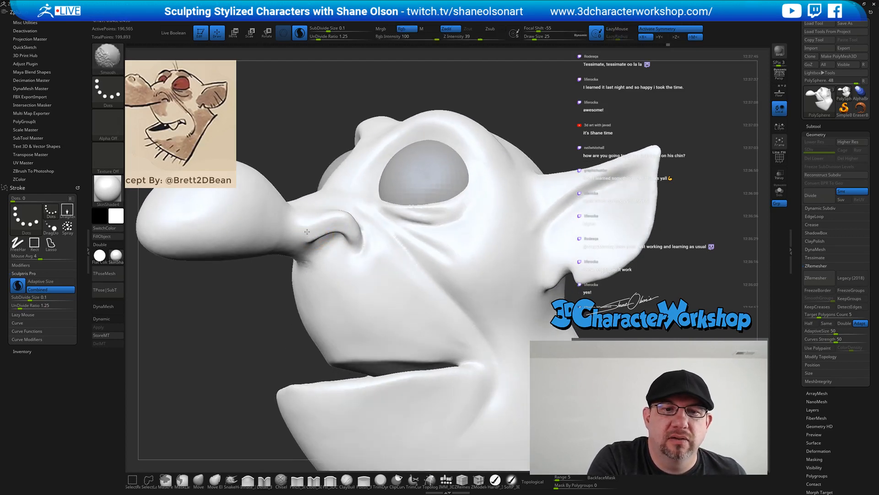
Smooth the surface above the nostril, refine the fold behind its wing, and check the mesh density in wireframe
{"action": "mouse_move", "coordinate": [384, 241]}
{"action": "right_mouse_down"}
{"action": "mouse_move", "coordinate": [403, 290]}
{"action": "mouse_move", "coordinate": [407, 275]}
{"action": "mouse_move", "coordinate": [404, 282]}
{"action": "mouse_move", "coordinate": [349, 190]}
{"action": "right_mouse_up"}
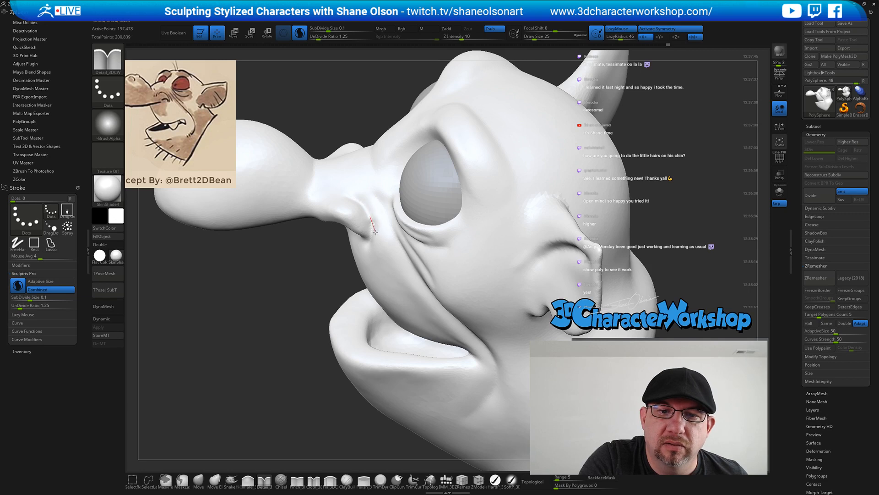
{"action": "key", "text": "shift"}
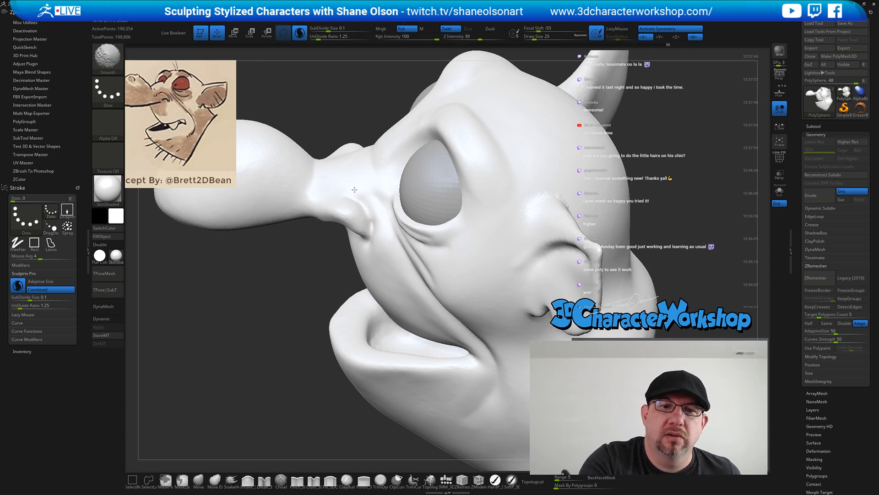
{"action": "left_click_drag", "start_coordinate": [363, 202], "coordinate": [344, 192]}
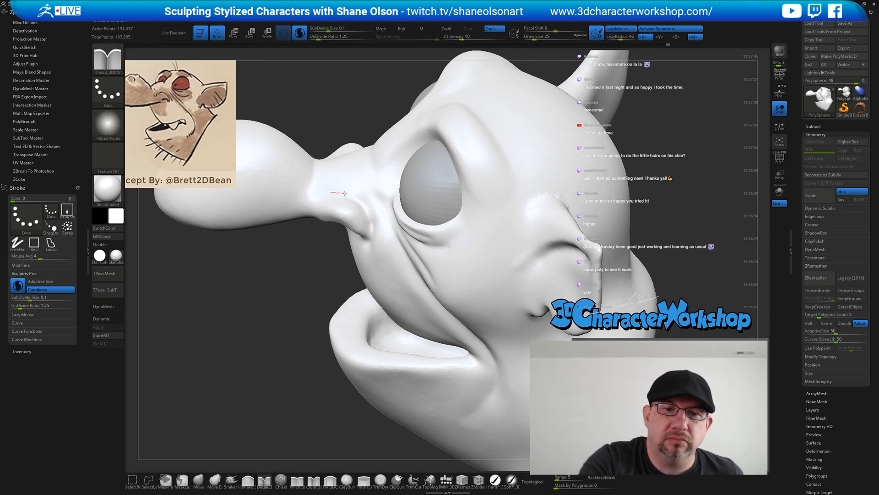
{"action": "left_click_drag", "start_coordinate": [374, 226], "coordinate": [369, 255]}
{"action": "mouse_move", "coordinate": [401, 312]}
{"action": "right_mouse_down"}
{"action": "mouse_move", "coordinate": [399, 300]}
{"action": "mouse_move", "coordinate": [412, 296]}
{"action": "right_mouse_up"}
{"action": "key", "text": "shift+f"}
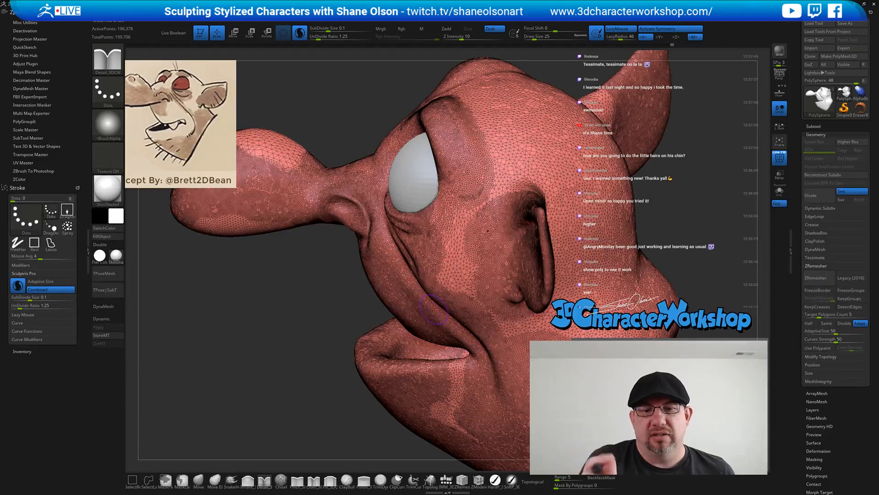
{"action": "key", "text": "shift+f"}
Tighten the crease around the nostril wing with the Pinch brush and smooth the area above it
{"action": "key", "text": "p"}
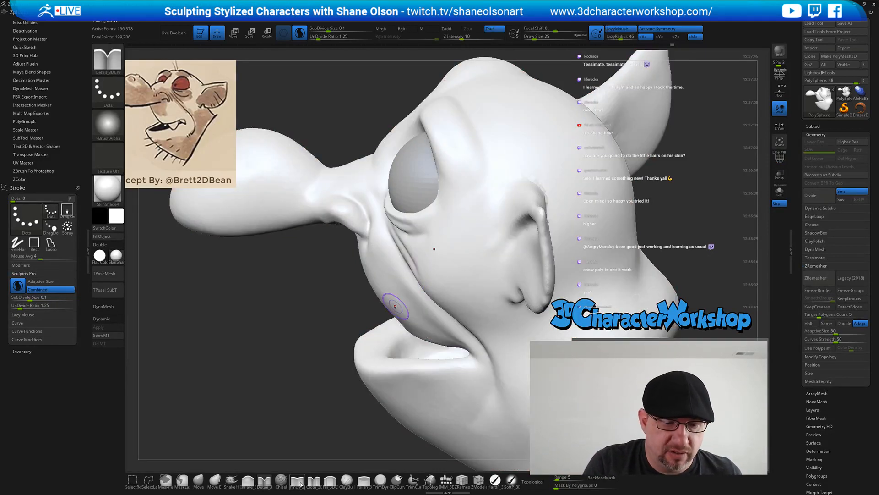
{"action": "mouse_move", "coordinate": [349, 198]}
{"action": "left_mouse_down"}
{"action": "mouse_move", "coordinate": [369, 214]}
{"action": "mouse_move", "coordinate": [372, 254]}
{"action": "left_mouse_up"}
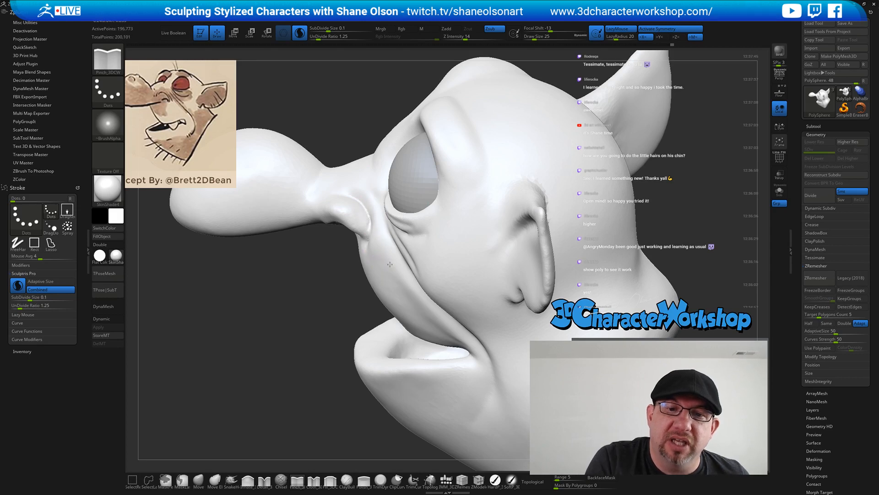
{"action": "right_click_drag", "start_coordinate": [372, 254], "coordinate": [397, 243]}
{"action": "left_click_drag", "start_coordinate": [363, 232], "coordinate": [369, 265]}
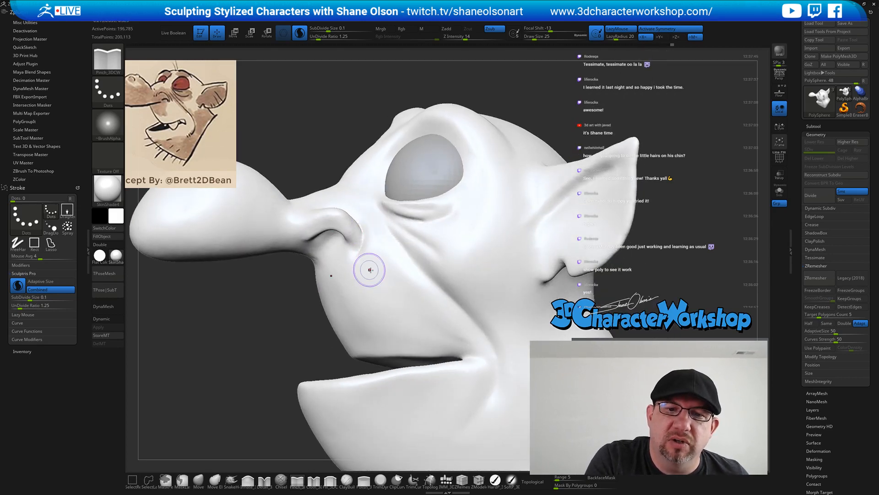
{"action": "mouse_move", "coordinate": [369, 265]}
{"action": "right_mouse_down"}
{"action": "mouse_move", "coordinate": [379, 316]}
{"action": "mouse_move", "coordinate": [365, 241]}
{"action": "right_mouse_up"}
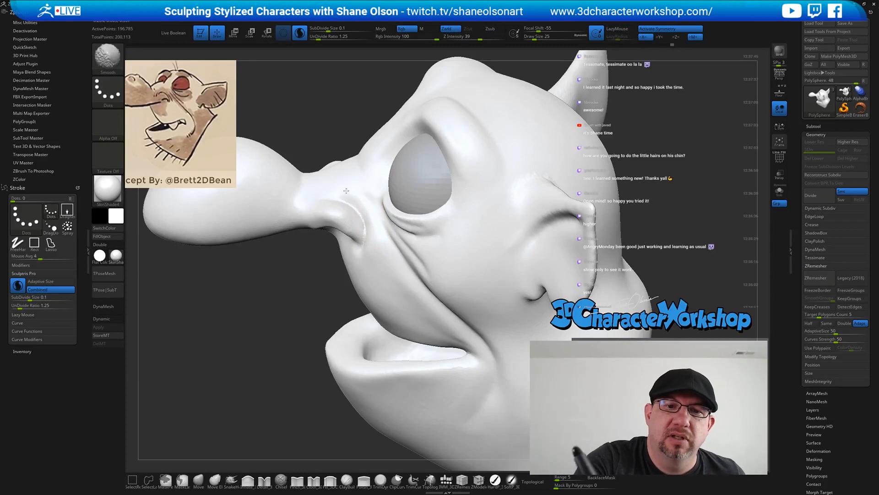
{"action": "left_click_drag", "start_coordinate": [346, 191], "coordinate": [335, 176], "text": "shift"}
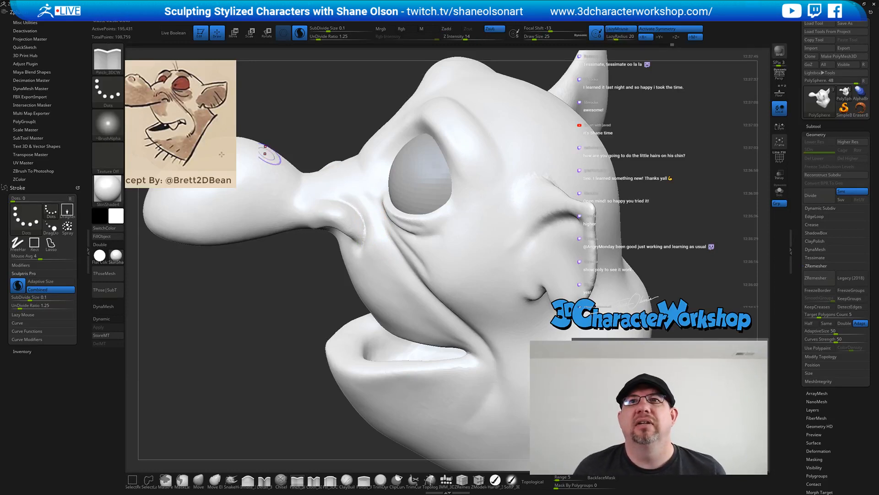
Bring the whole concept image into view, sample its light skin tone as the main colour, and select the hard paint brush
{"action": "mouse_move", "coordinate": [258, 306]}
{"action": "right_mouse_down"}
{"action": "mouse_move", "coordinate": [253, 293]}
{"action": "mouse_move", "coordinate": [250, 316]}
{"action": "mouse_move", "coordinate": [232, 317]}
{"action": "mouse_move", "coordinate": [250, 309]}
{"action": "right_mouse_up"}
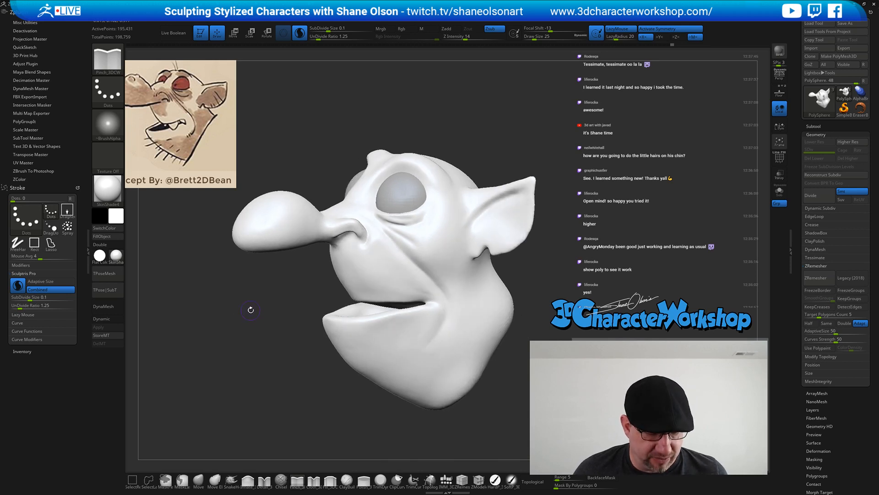
{"action": "key", "text": "w"}
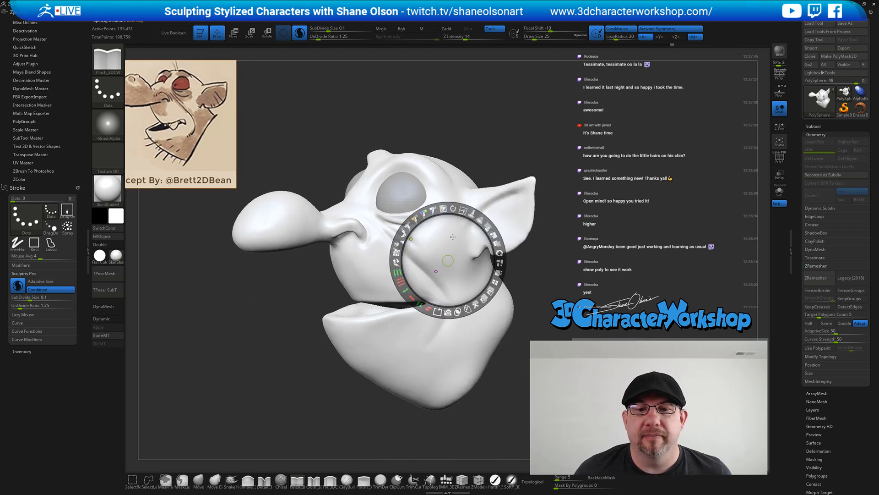
{"action": "left_click_drag", "start_coordinate": [452, 237], "coordinate": [474, 239]}
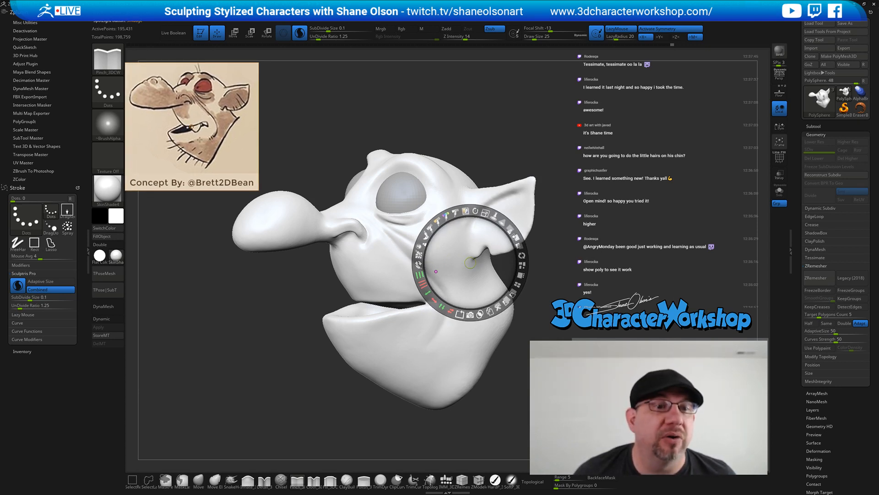
{"action": "key", "text": "c"}
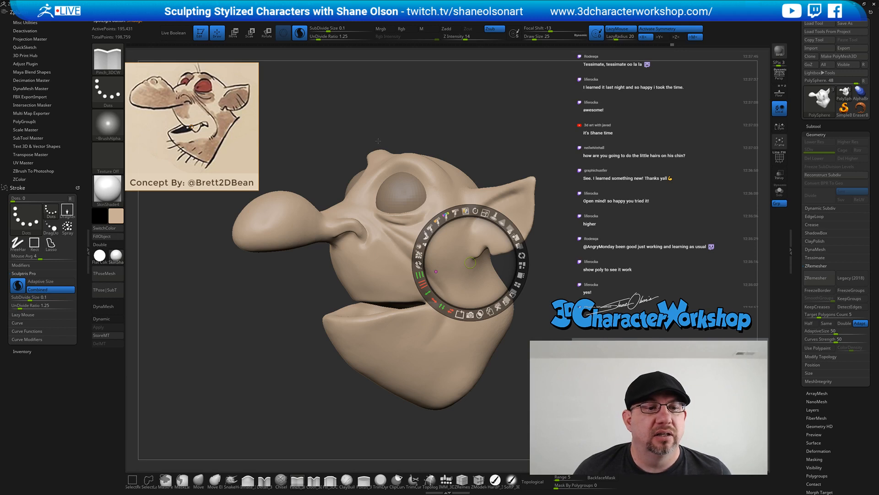
{"action": "key", "text": "z"}
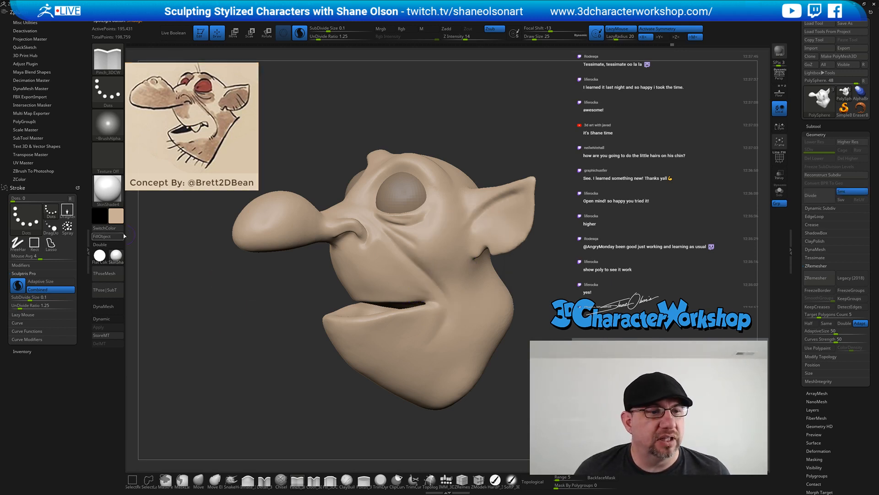
{"action": "left_click", "coordinate": [495, 479]}
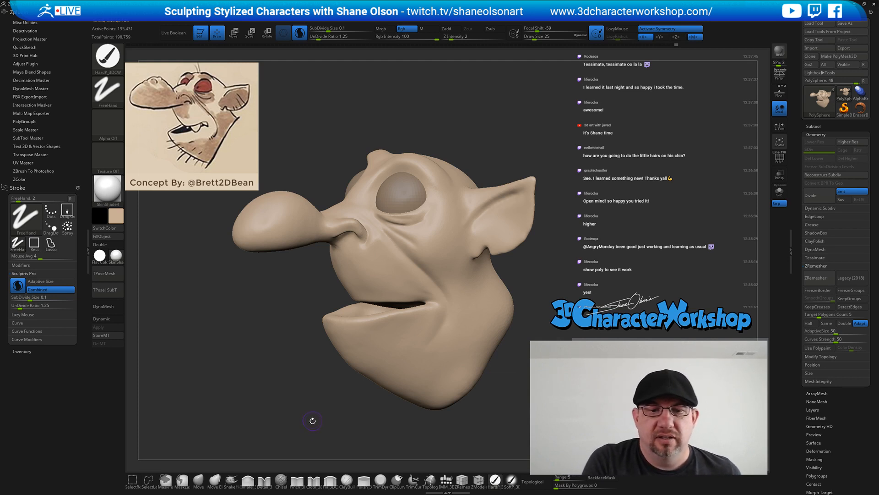
Build up the pinched corner of the mouth with the Fill brush at draw size 22
{"action": "mouse_move", "coordinate": [312, 421]}
{"action": "left_mouse_down"}
{"action": "mouse_move", "coordinate": [445, 385]}
{"action": "mouse_move", "coordinate": [490, 383]}
{"action": "mouse_move", "coordinate": [481, 383]}
{"action": "left_mouse_up"}
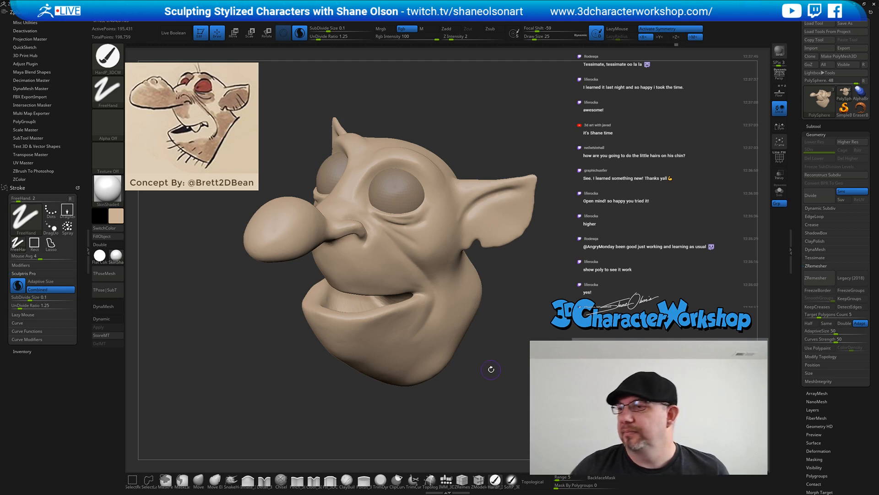
{"action": "mouse_move", "coordinate": [496, 370]}
{"action": "left_mouse_down"}
{"action": "mouse_move", "coordinate": [509, 388]}
{"action": "mouse_move", "coordinate": [479, 353]}
{"action": "left_mouse_up"}
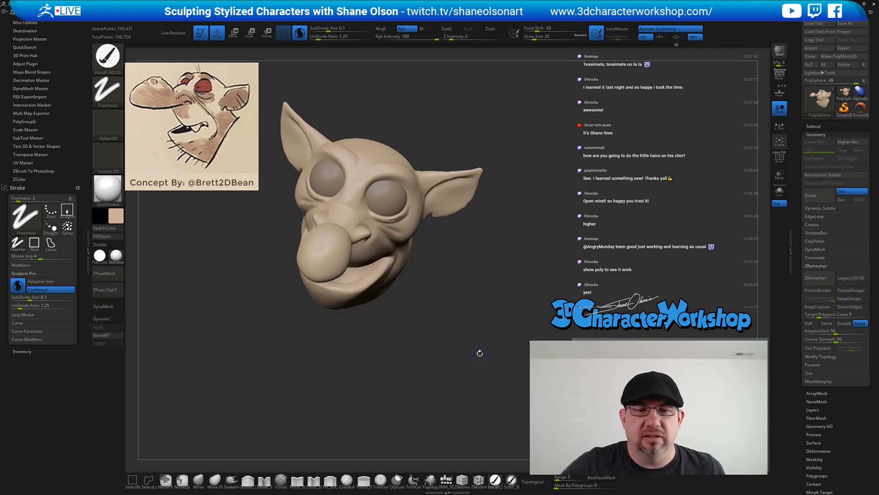
{"action": "mouse_move", "coordinate": [440, 313]}
{"action": "left_mouse_down"}
{"action": "mouse_move", "coordinate": [502, 346]}
{"action": "mouse_move", "coordinate": [491, 332]}
{"action": "mouse_move", "coordinate": [509, 336]}
{"action": "mouse_move", "coordinate": [536, 321]}
{"action": "left_mouse_up"}
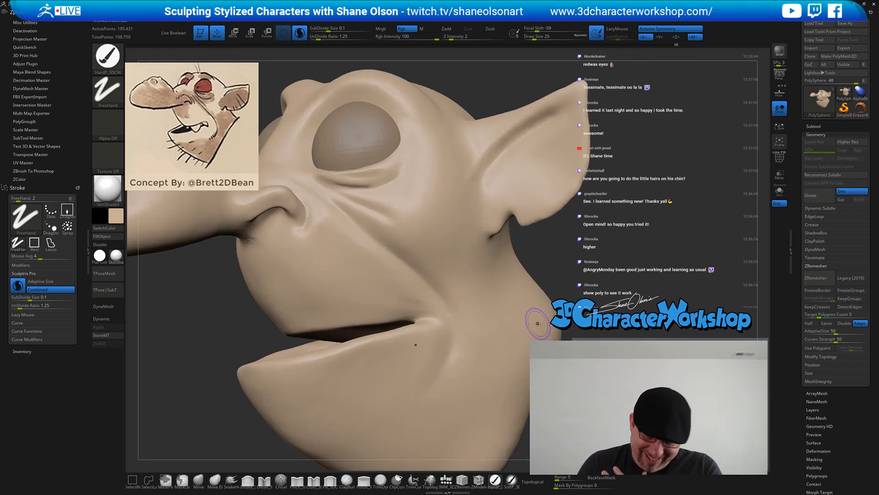
{"action": "left_click_drag", "start_coordinate": [546, 312], "coordinate": [560, 286]}
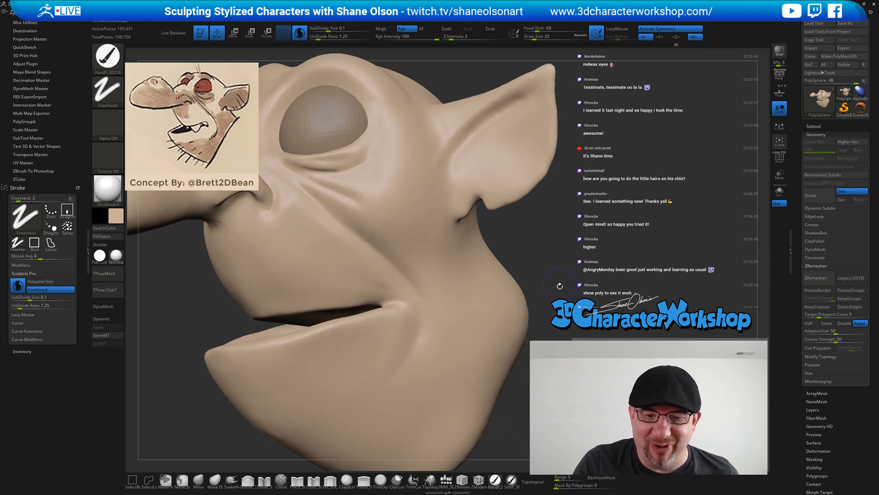
{"action": "left_click", "coordinate": [331, 480]}
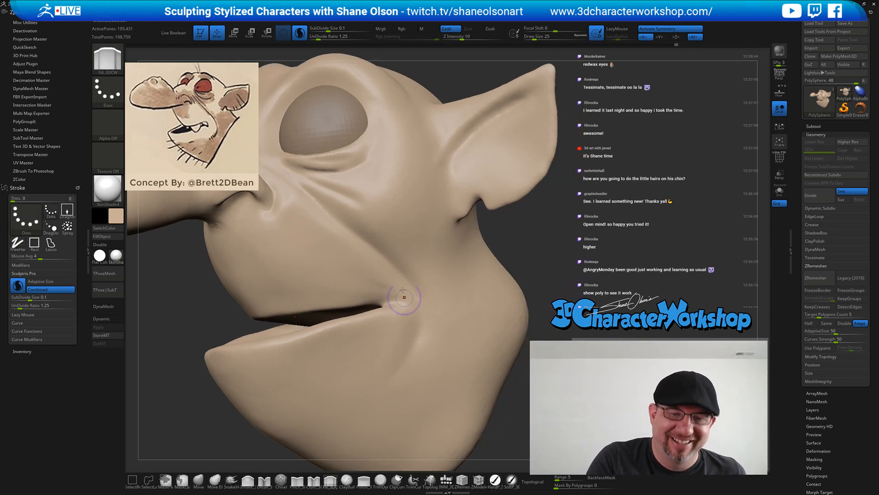
{"action": "key", "text": "s"}
{"action": "left_click", "coordinate": [402, 301]}
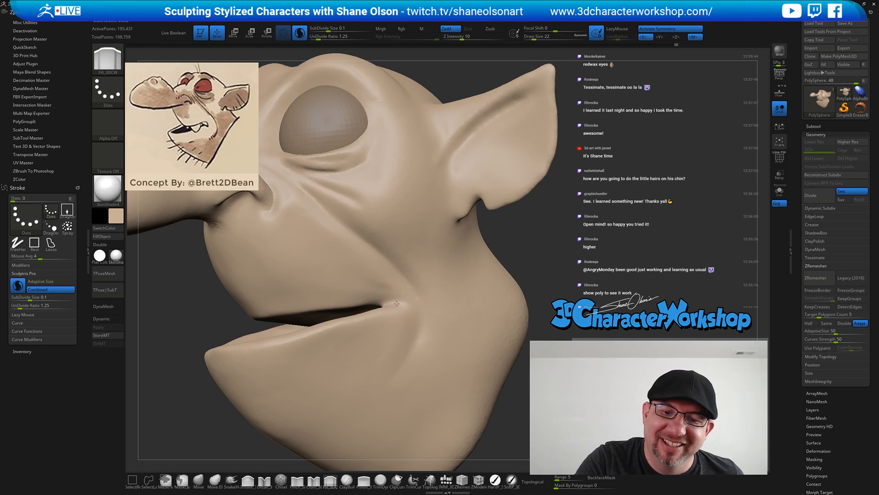
{"action": "left_click_drag", "start_coordinate": [391, 299], "coordinate": [392, 293]}
{"action": "mouse_move", "coordinate": [544, 298]}
{"action": "left_mouse_down"}
{"action": "mouse_move", "coordinate": [561, 318]}
{"action": "mouse_move", "coordinate": [553, 309]}
{"action": "left_mouse_up"}
{"action": "left_click_drag", "start_coordinate": [393, 305], "coordinate": [396, 308]}
{"action": "left_click_drag", "start_coordinate": [545, 316], "coordinate": [536, 293]}
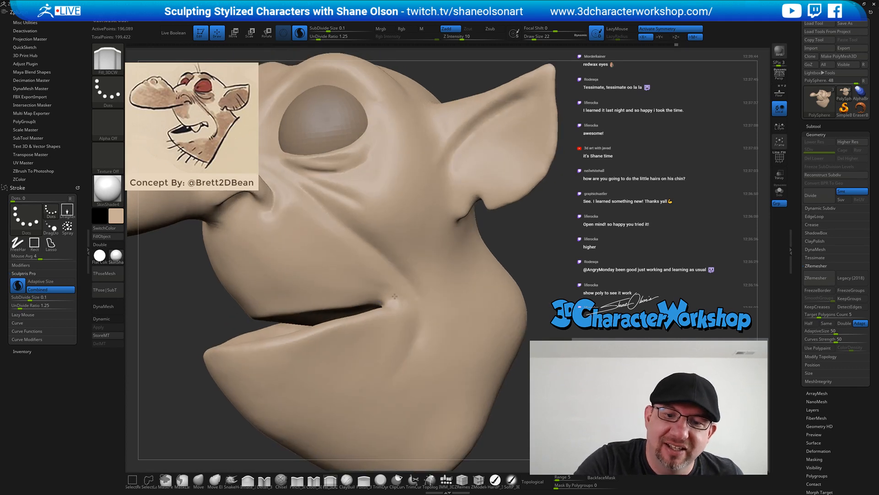
{"action": "left_click_drag", "start_coordinate": [376, 288], "coordinate": [394, 300]}
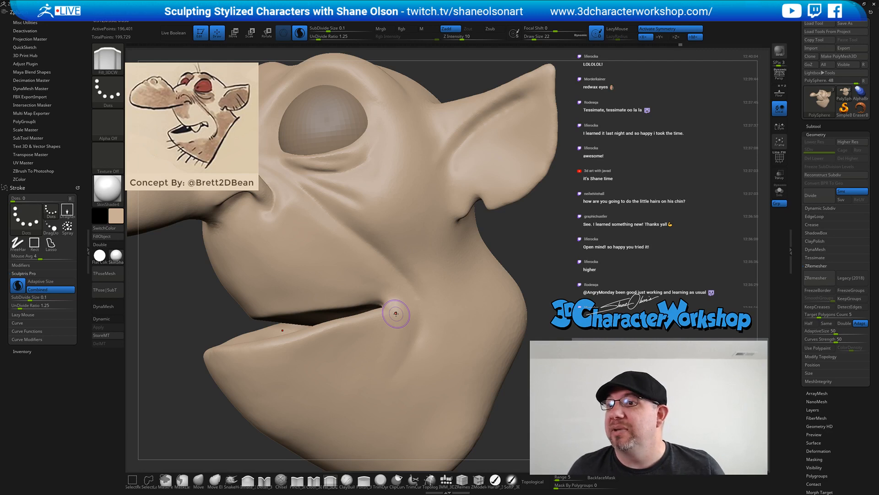
Save the sculpt and reframe the mouth and jaw
{"action": "key", "text": "ctrl+s"}
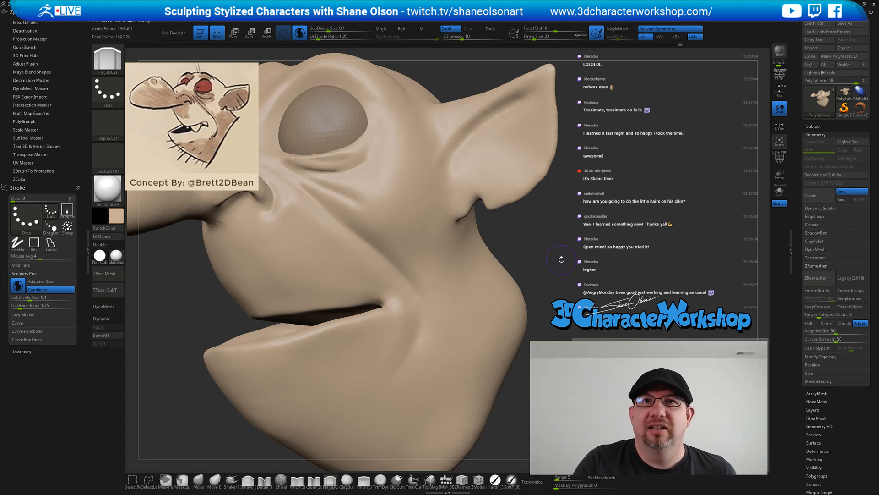
{"action": "left_click_drag", "start_coordinate": [562, 259], "coordinate": [534, 271]}
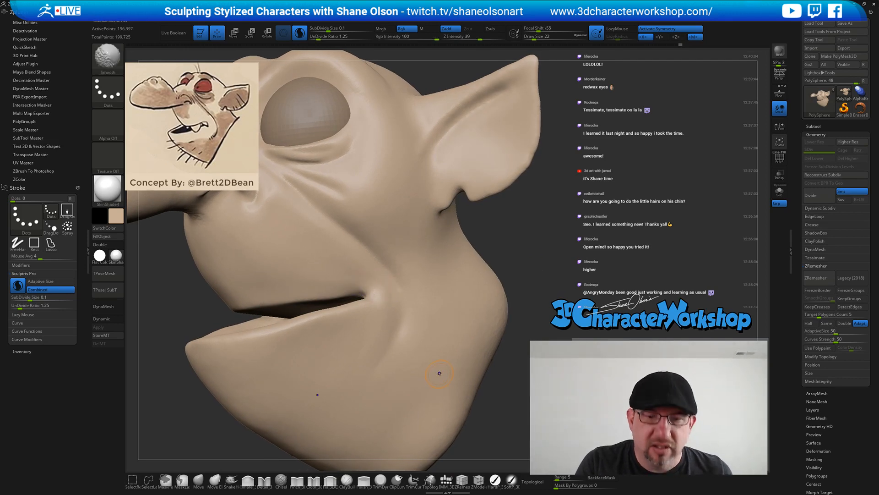
Build up the mouth corner and the cheek below it with the Fill brush at draw size 22
{"action": "key", "text": "shift+f"}
{"action": "key", "text": "shift+f"}
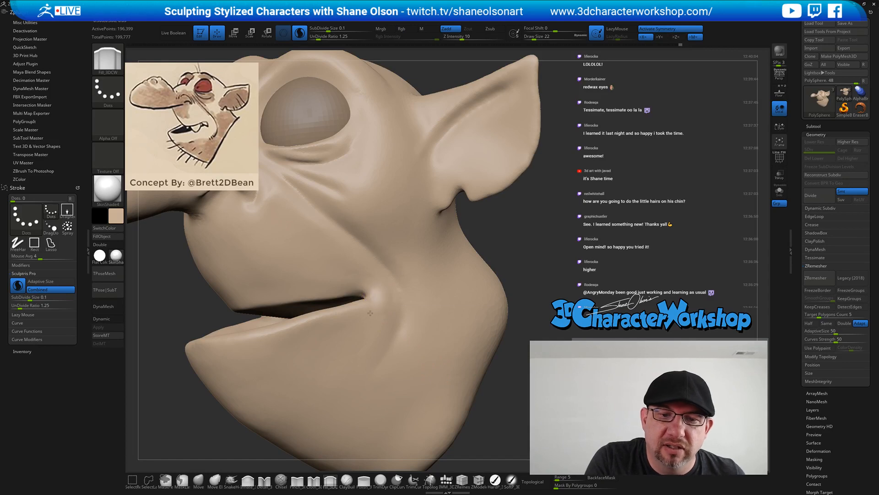
{"action": "left_click_drag", "start_coordinate": [374, 314], "coordinate": [381, 309]}
{"action": "left_click_drag", "start_coordinate": [352, 355], "coordinate": [394, 352]}
{"action": "right_click_drag", "start_coordinate": [417, 350], "coordinate": [407, 327]}
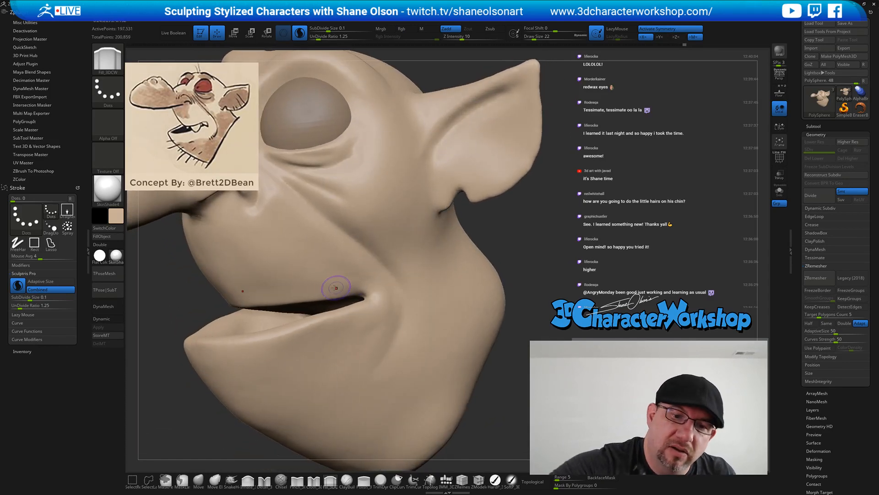
Fill and even out the surface above the upper lip and around the mouth corner
{"action": "left_click_drag", "start_coordinate": [352, 286], "coordinate": [370, 286]}
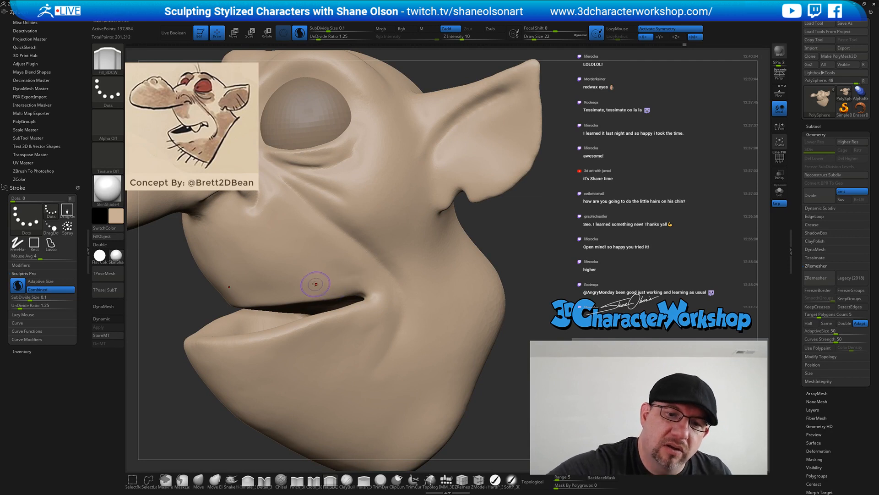
{"action": "left_click_drag", "start_coordinate": [316, 284], "coordinate": [364, 283]}
{"action": "left_click_drag", "start_coordinate": [341, 275], "coordinate": [410, 300]}
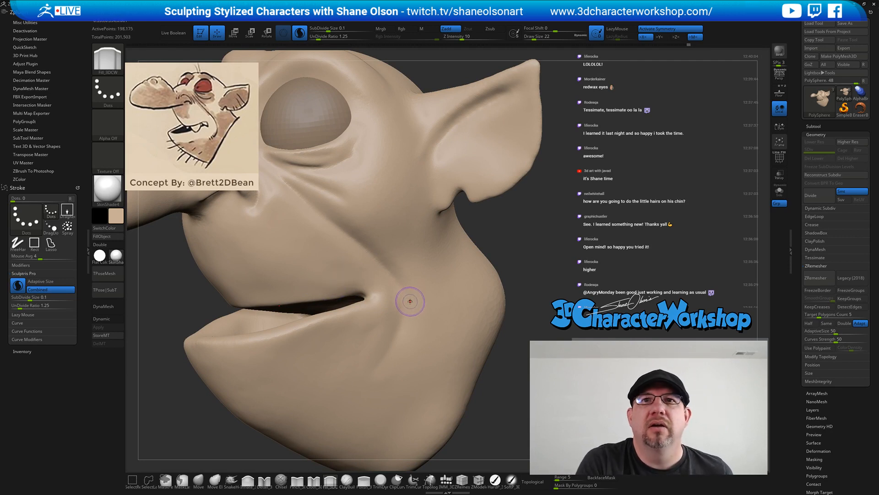
{"action": "right_click_drag", "start_coordinate": [406, 301], "coordinate": [426, 293], "text": "alt"}
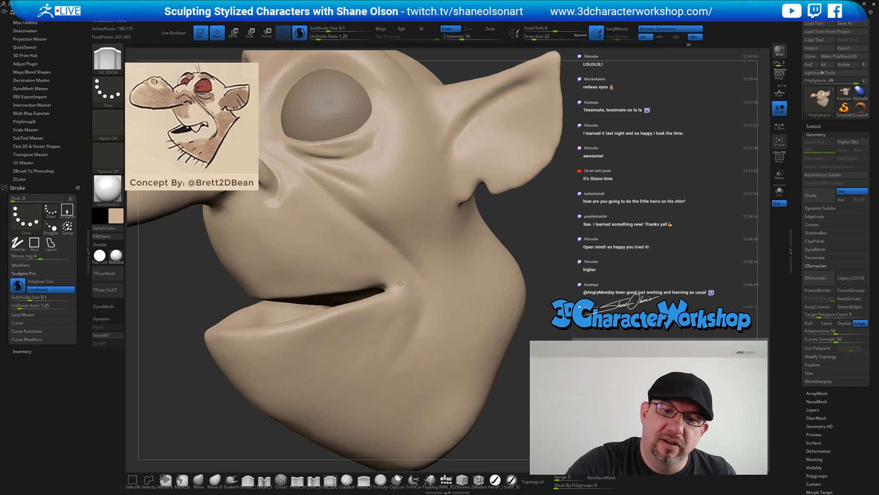
{"action": "left_click_drag", "start_coordinate": [360, 277], "coordinate": [380, 282]}
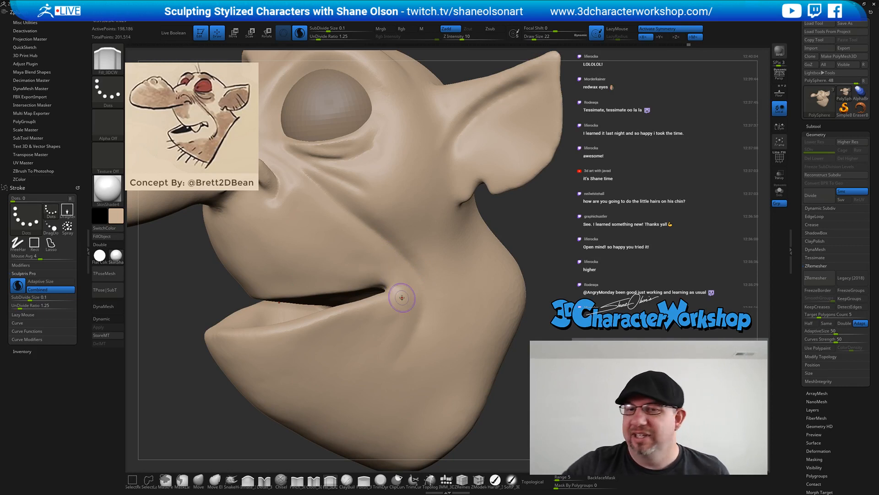
Make the eyeballs the active subtool and subdivide them once
{"action": "left_click", "coordinate": [325, 86], "text": "alt"}
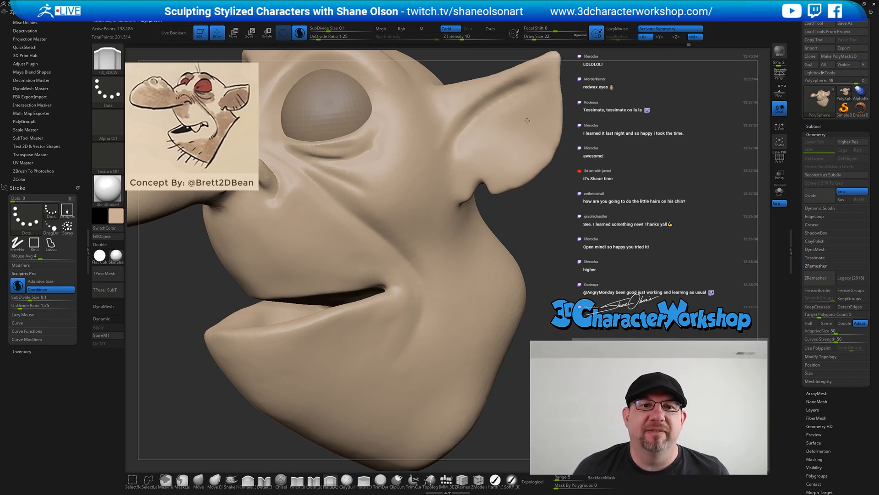
{"action": "key", "text": "ctrl"}
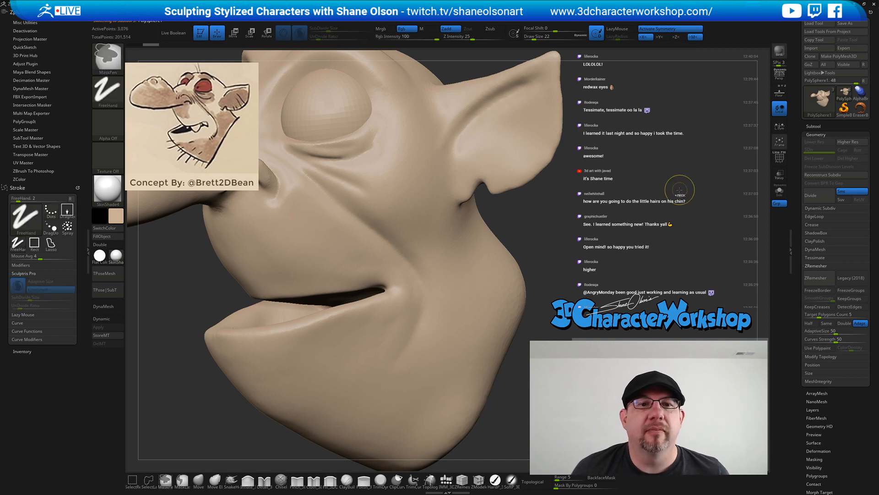
{"action": "key", "text": "ctrl+d"}
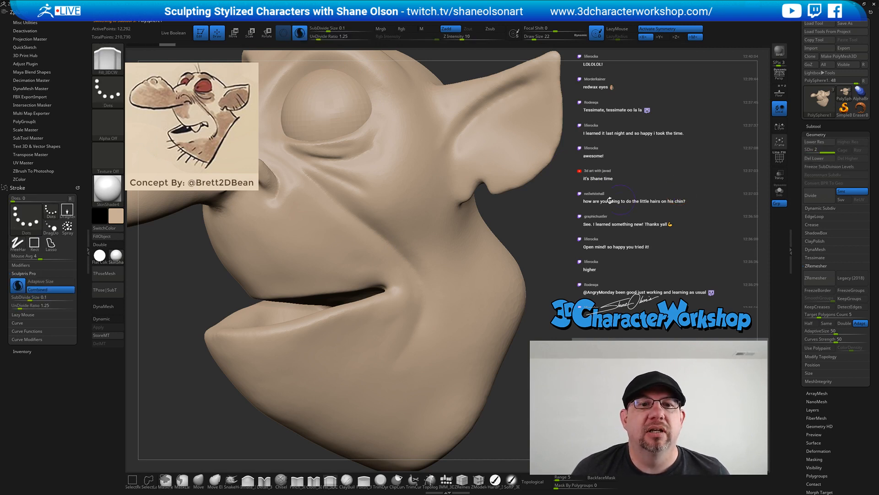
Fill the eyeballs with the MatCap Red Wax material using the material-only channel, and restore SkinShade4 as the current material
{"action": "left_click", "coordinate": [117, 256]}
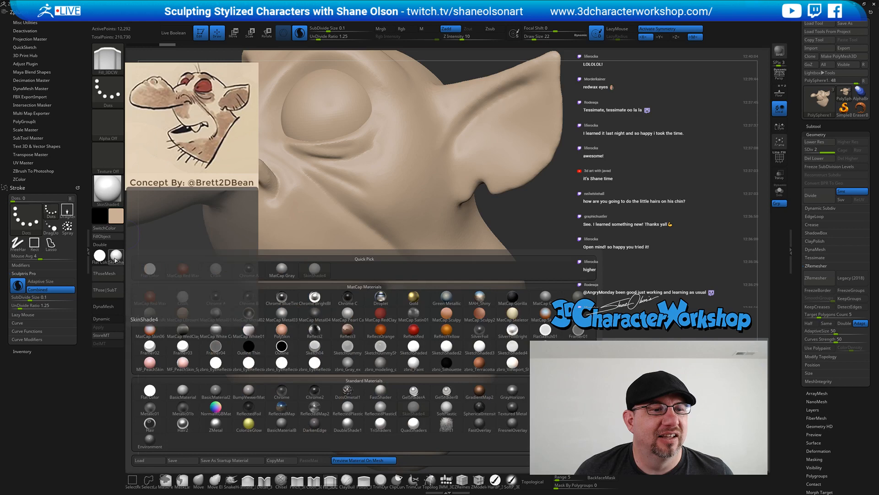
{"action": "left_click", "coordinate": [171, 273]}
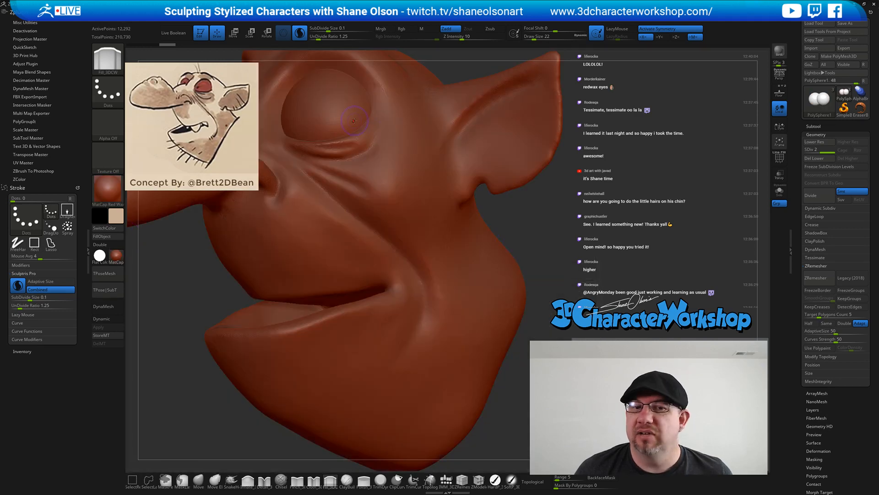
{"action": "left_click", "coordinate": [495, 481]}
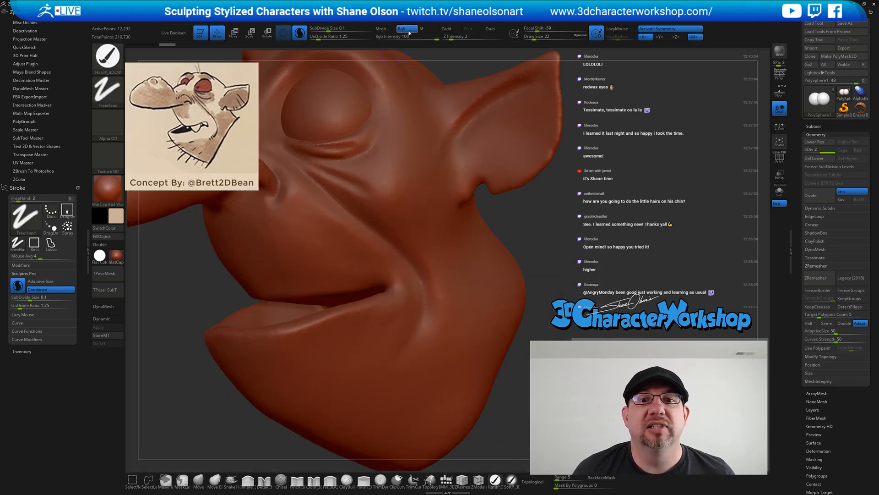
{"action": "left_click", "coordinate": [429, 30]}
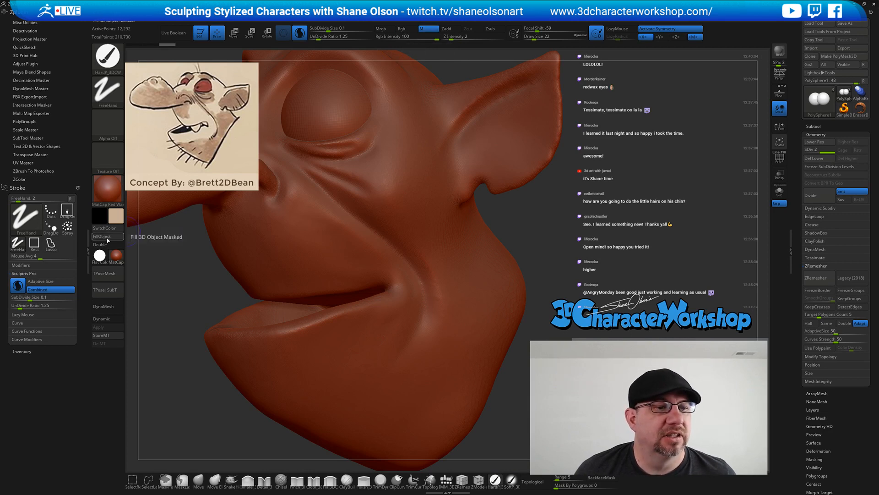
{"action": "left_click", "coordinate": [108, 236]}
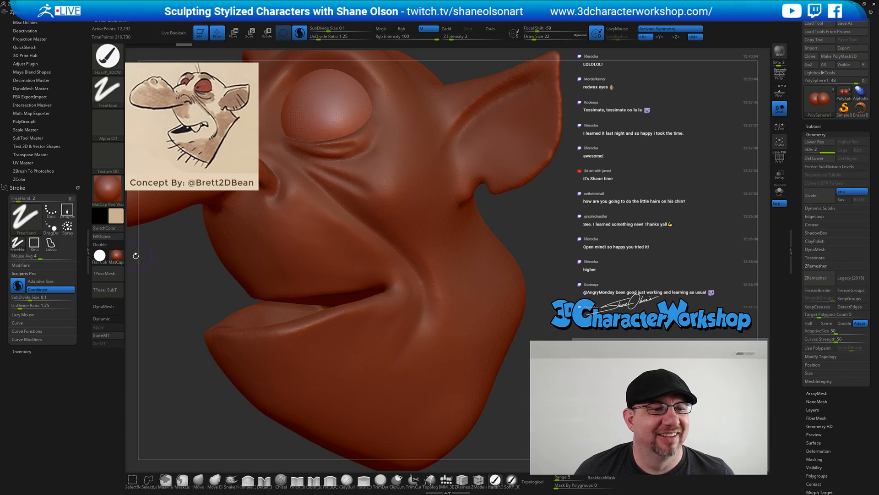
{"action": "left_click", "coordinate": [116, 256]}
{"action": "left_click", "coordinate": [315, 270]}
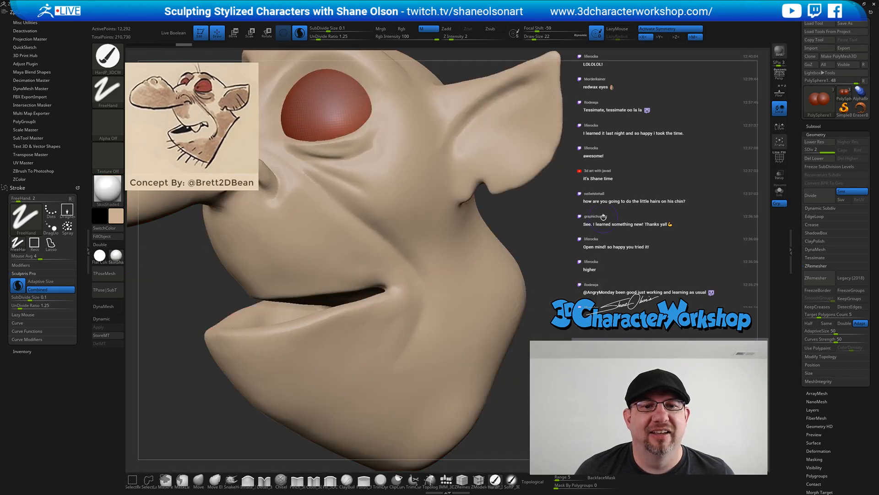
Examine the whole head with its red eyes against the concept from three-quarter and side views
{"action": "mouse_move", "coordinate": [621, 211]}
{"action": "left_mouse_down", "text": "alt"}
{"action": "mouse_move", "coordinate": [598, 194]}
{"action": "mouse_move", "coordinate": [587, 256]}
{"action": "mouse_move", "coordinate": [637, 233]}
{"action": "left_mouse_up", "text": "alt"}
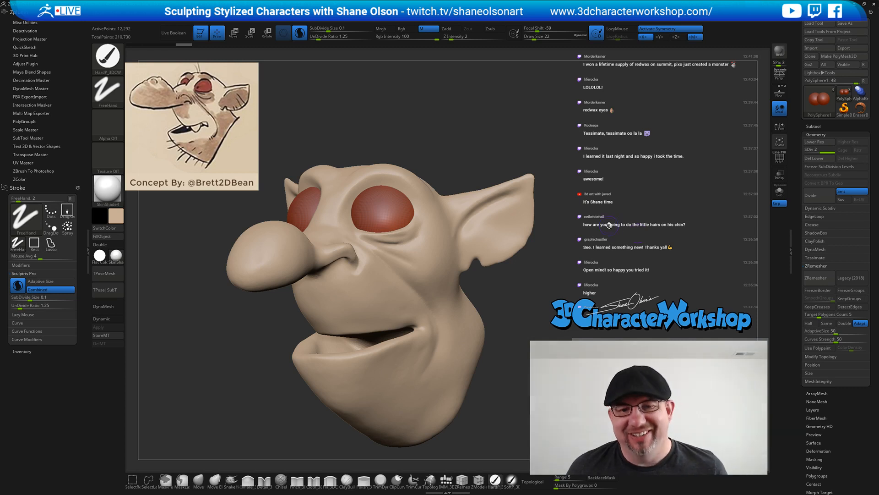
{"action": "left_click_drag", "start_coordinate": [637, 232], "coordinate": [602, 229]}
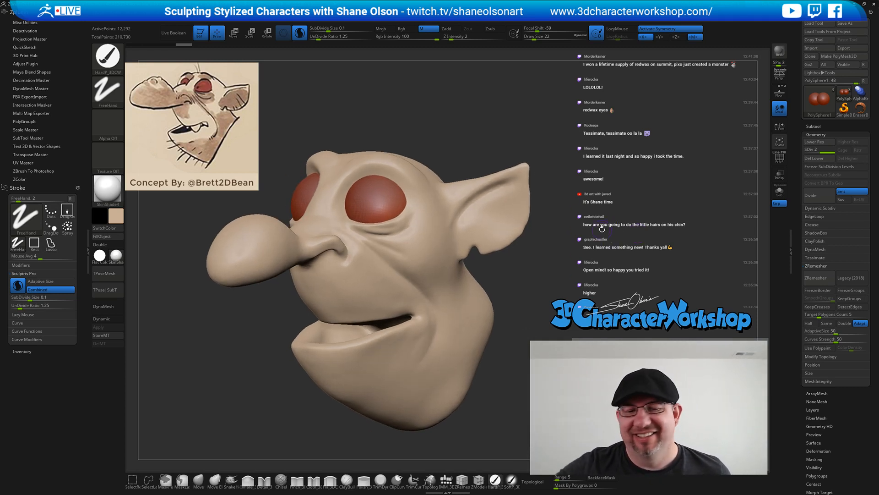
{"action": "left_click_drag", "start_coordinate": [531, 298], "coordinate": [491, 295]}
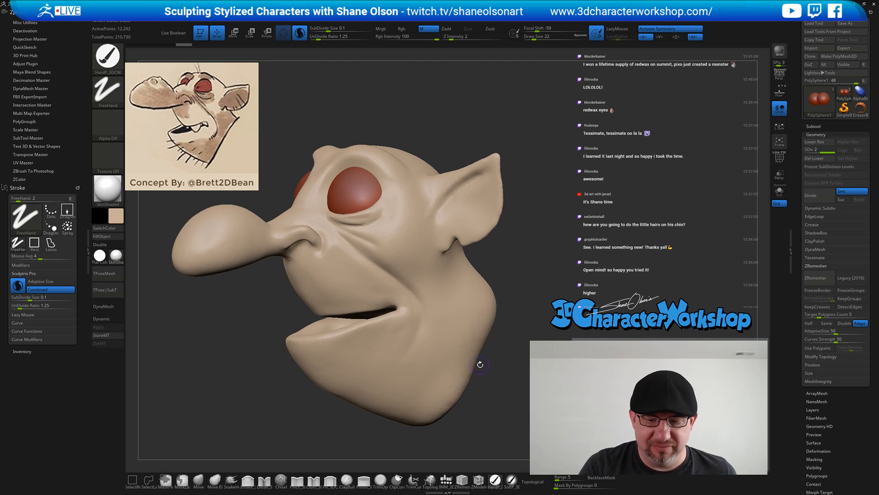
{"action": "left_click", "coordinate": [201, 479]}
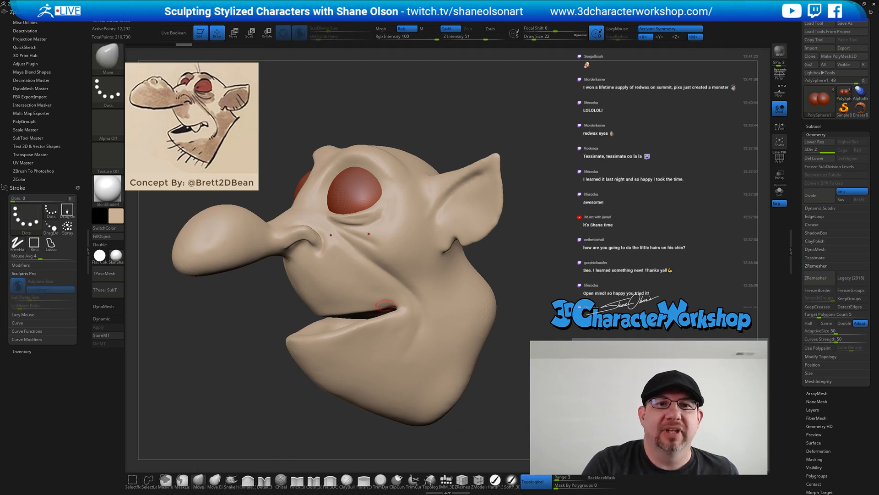
{"action": "left_click", "coordinate": [495, 479]}
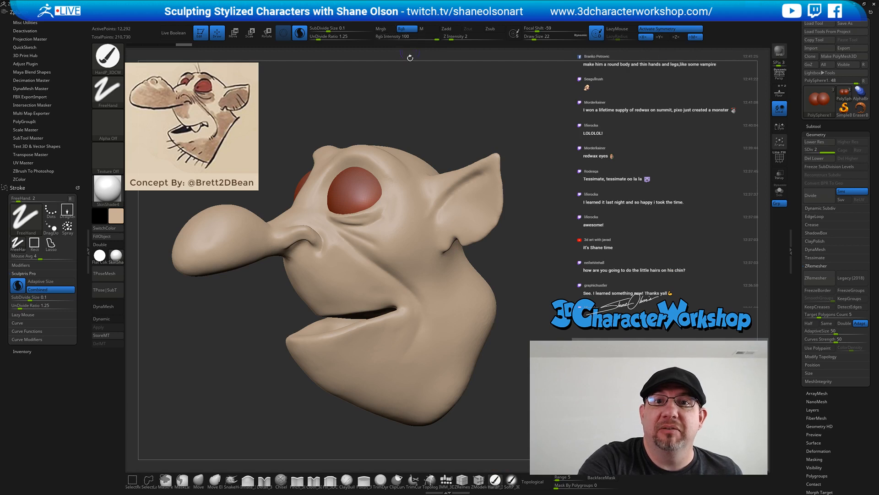
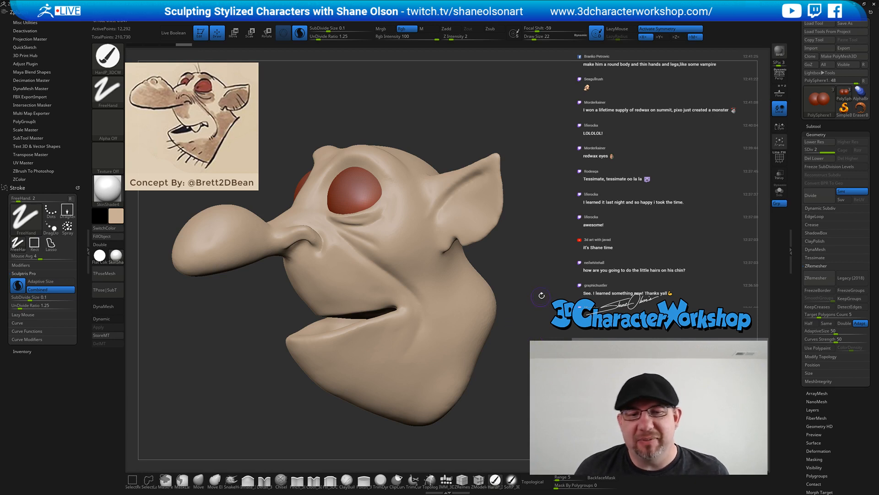
{"action": "mouse_move", "coordinate": [544, 291]}
{"action": "left_mouse_down"}
{"action": "mouse_move", "coordinate": [511, 271]}
{"action": "mouse_move", "coordinate": [533, 301]}
{"action": "left_mouse_up"}
{"action": "left_click_drag", "start_coordinate": [529, 303], "coordinate": [527, 290]}
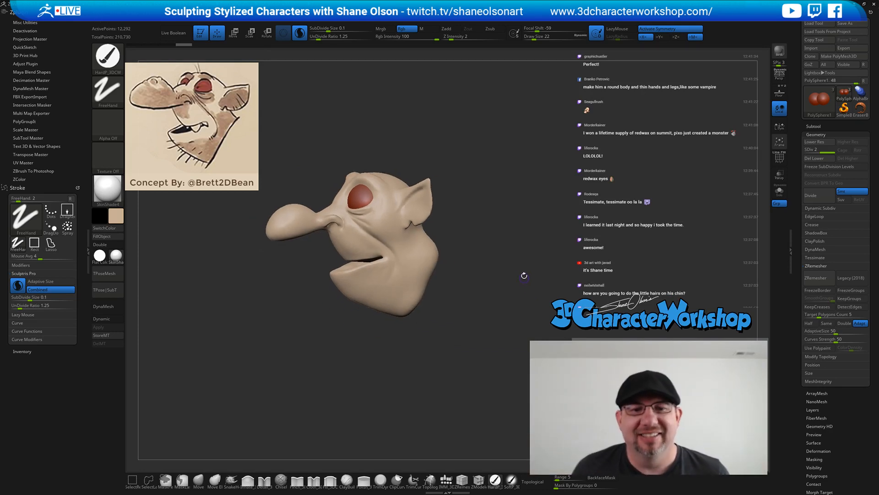
Choose the QuadSphere insert-mesh brush for the back of the head and make the head the active subtool
{"action": "mouse_move", "coordinate": [524, 275]}
{"action": "left_mouse_down"}
{"action": "mouse_move", "coordinate": [530, 288]}
{"action": "mouse_move", "coordinate": [500, 265]}
{"action": "mouse_move", "coordinate": [556, 251]}
{"action": "mouse_move", "coordinate": [482, 277]}
{"action": "left_mouse_up"}
{"action": "left_click", "coordinate": [447, 479]}
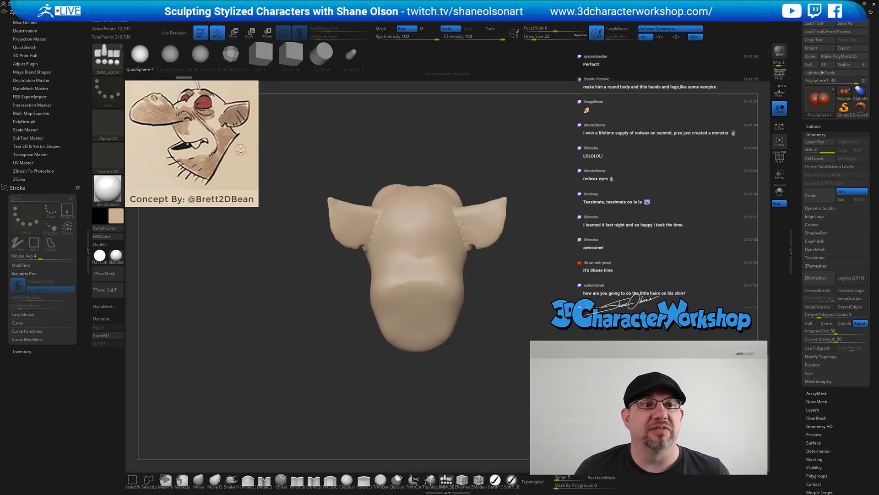
{"action": "left_click", "coordinate": [411, 311]}
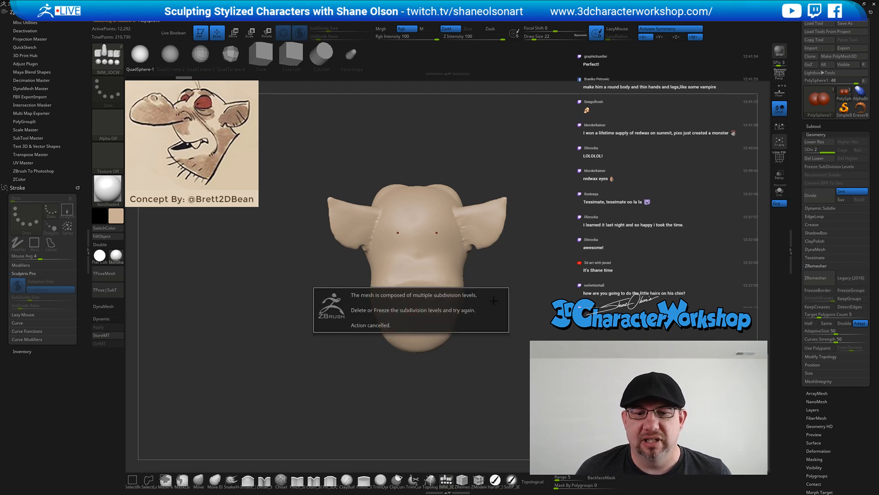
{"action": "key", "text": "ctrl+shift+d"}
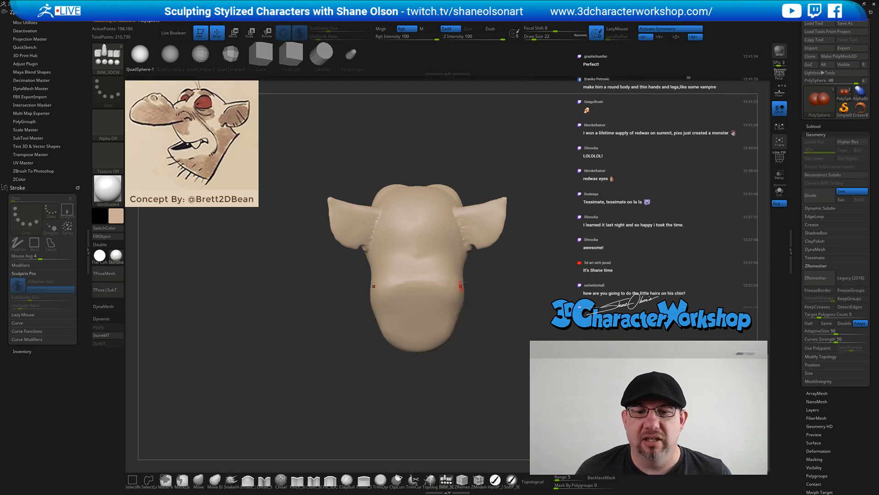
Expand the subtool list and insert a large QuadSphere on the back of the head as a round body
{"action": "left_click", "coordinate": [809, 126]}
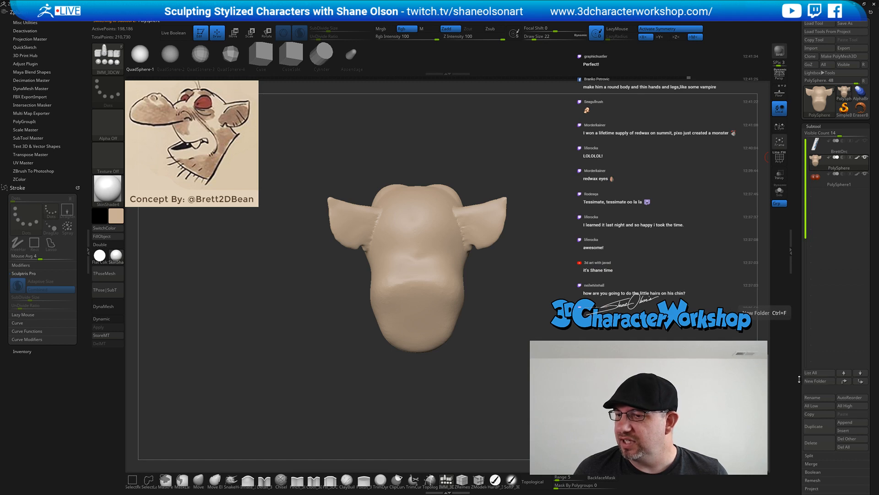
{"action": "left_click_drag", "start_coordinate": [799, 379], "coordinate": [800, 326]}
{"action": "left_click", "coordinate": [815, 381]}
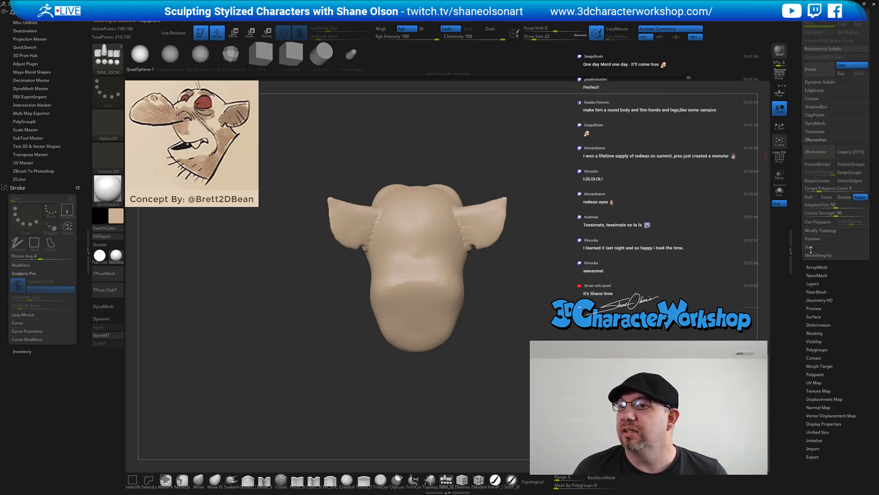
{"action": "left_click_drag", "start_coordinate": [801, 235], "coordinate": [802, 279]}
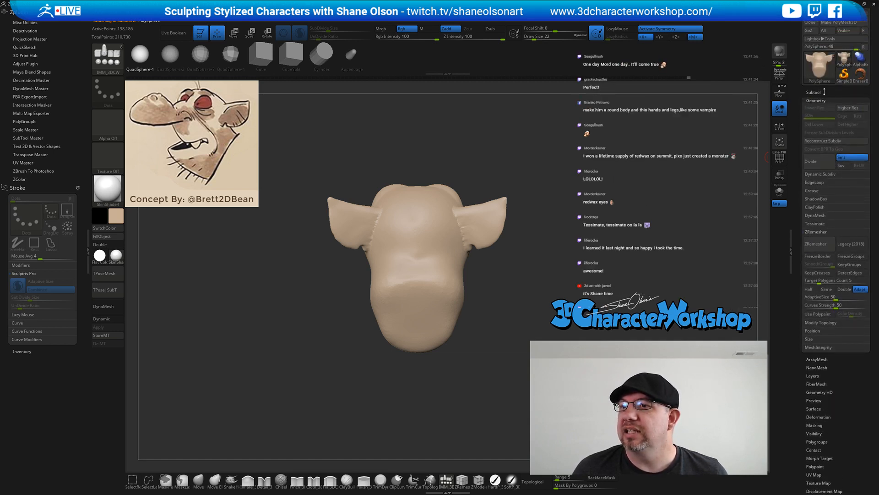
{"action": "left_click", "coordinate": [819, 92]}
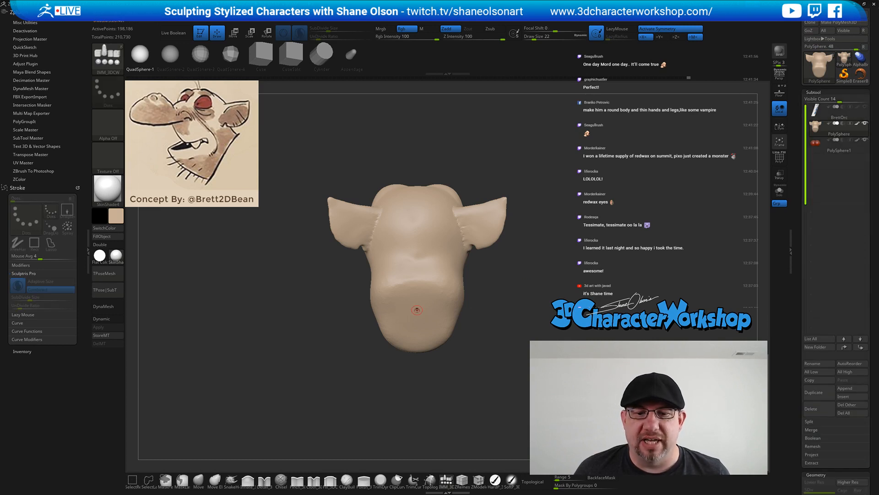
{"action": "left_click_drag", "start_coordinate": [417, 311], "coordinate": [423, 421]}
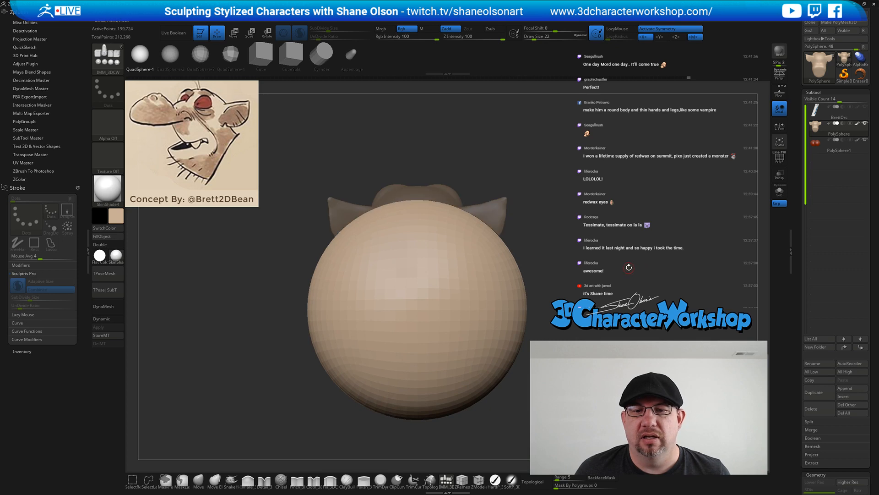
Reposition and scale the inserted sphere with the gizmo into an egg-shaped body below and behind the head
{"action": "left_click_drag", "start_coordinate": [628, 267], "coordinate": [575, 218]}
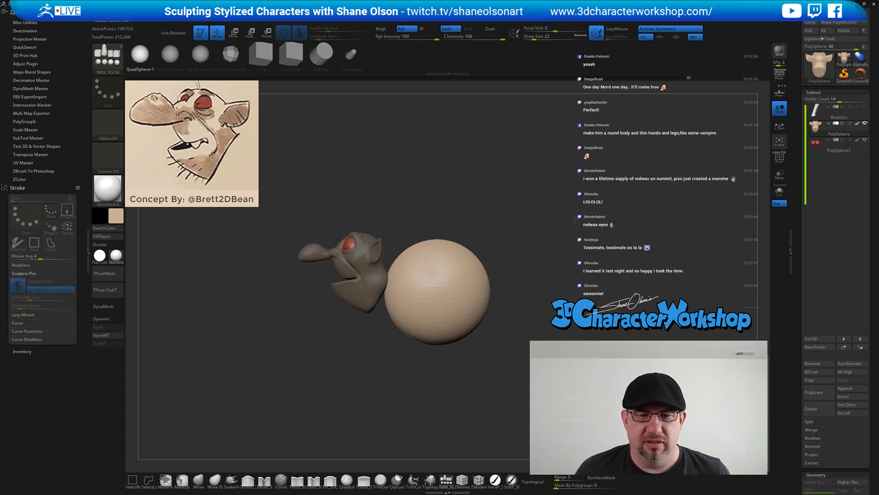
{"action": "key", "text": "w"}
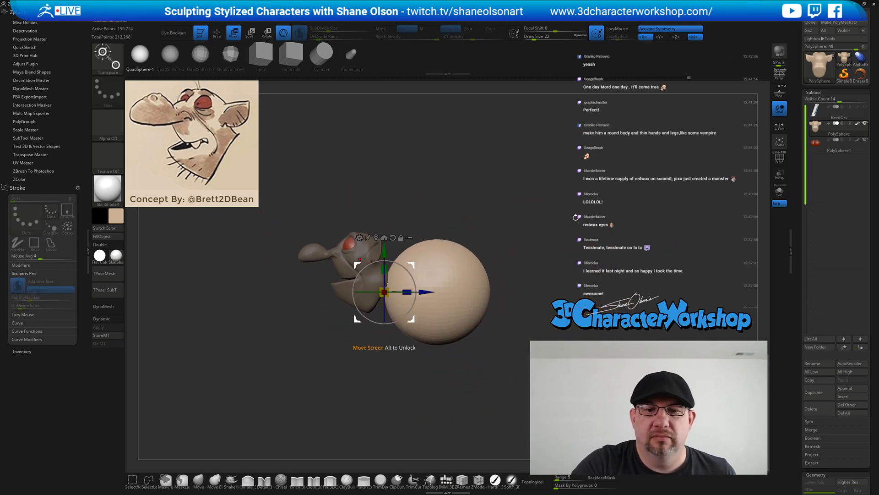
{"action": "left_click_drag", "start_coordinate": [411, 265], "coordinate": [392, 287]}
{"action": "mouse_move", "coordinate": [486, 375]}
{"action": "left_mouse_down"}
{"action": "mouse_move", "coordinate": [527, 380]}
{"action": "mouse_move", "coordinate": [499, 383]}
{"action": "left_mouse_up"}
{"action": "left_click_drag", "start_coordinate": [389, 314], "coordinate": [383, 309]}
{"action": "mouse_move", "coordinate": [485, 367]}
{"action": "left_mouse_down"}
{"action": "mouse_move", "coordinate": [510, 367]}
{"action": "mouse_move", "coordinate": [488, 360]}
{"action": "left_mouse_up"}
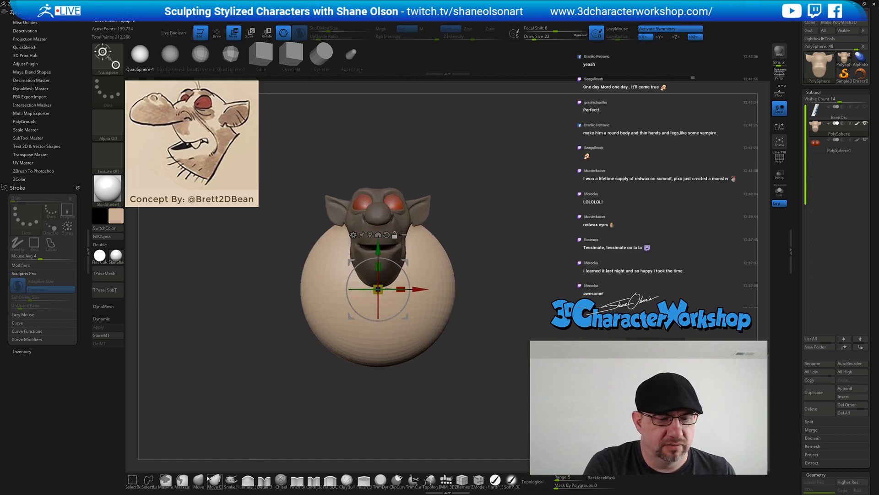
Reshape the round body with the Move brush at a large draw size so that it narrows towards its underside
{"action": "left_click", "coordinate": [210, 479]}
{"action": "mouse_move", "coordinate": [485, 314]}
{"action": "left_mouse_down"}
{"action": "mouse_move", "coordinate": [491, 337]}
{"action": "mouse_move", "coordinate": [491, 323]}
{"action": "mouse_move", "coordinate": [480, 357]}
{"action": "mouse_move", "coordinate": [480, 316]}
{"action": "left_mouse_up"}
{"action": "key", "text": "s"}
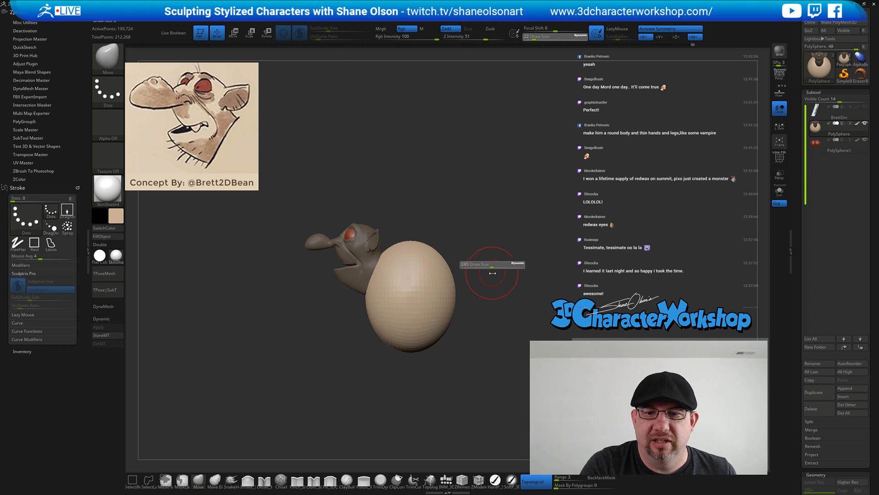
{"action": "left_click_drag", "start_coordinate": [492, 273], "coordinate": [387, 250]}
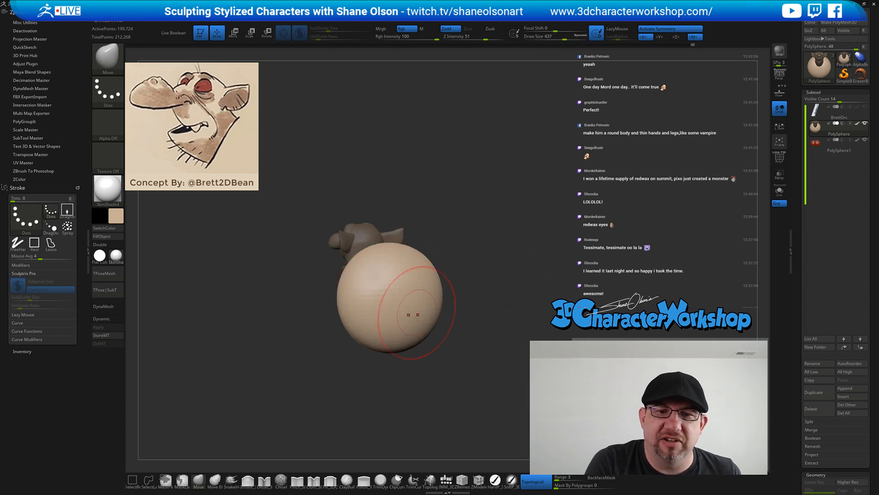
{"action": "mouse_move", "coordinate": [413, 315]}
{"action": "left_mouse_down"}
{"action": "mouse_move", "coordinate": [424, 298]}
{"action": "mouse_move", "coordinate": [397, 329]}
{"action": "mouse_move", "coordinate": [430, 362]}
{"action": "left_mouse_up"}
{"action": "mouse_move", "coordinate": [462, 304]}
{"action": "left_mouse_down"}
{"action": "mouse_move", "coordinate": [465, 256]}
{"action": "mouse_move", "coordinate": [428, 340]}
{"action": "mouse_move", "coordinate": [446, 306]}
{"action": "left_mouse_up"}
{"action": "left_click_drag", "start_coordinate": [463, 376], "coordinate": [448, 377]}
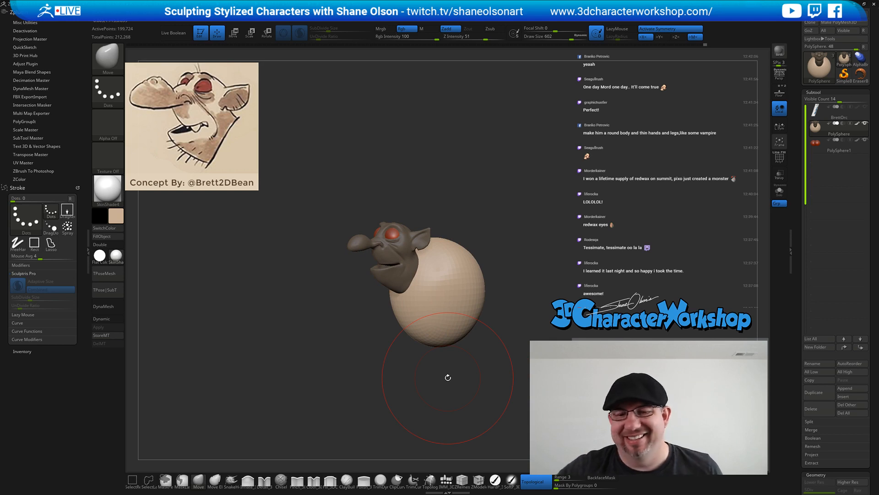
{"action": "mouse_move", "coordinate": [299, 333]}
{"action": "left_mouse_down"}
{"action": "mouse_move", "coordinate": [279, 309]}
{"action": "mouse_move", "coordinate": [490, 289]}
{"action": "mouse_move", "coordinate": [500, 271]}
{"action": "left_mouse_up"}
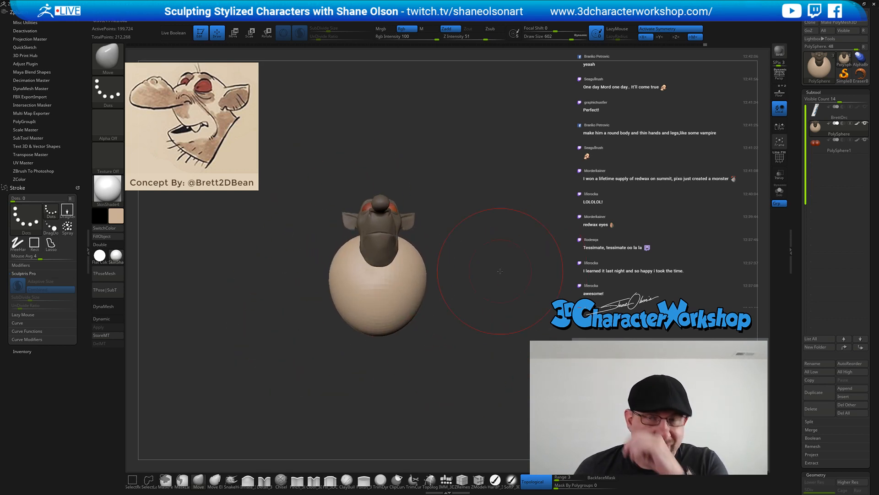
Insert a mirrored pair of Appendage meshes from the IMM brush on the underside of the body as legs
{"action": "mouse_move", "coordinate": [471, 326]}
{"action": "left_mouse_down"}
{"action": "mouse_move", "coordinate": [471, 269]}
{"action": "mouse_move", "coordinate": [472, 285]}
{"action": "left_mouse_up"}
{"action": "key", "text": "s"}
{"action": "key", "text": "s"}
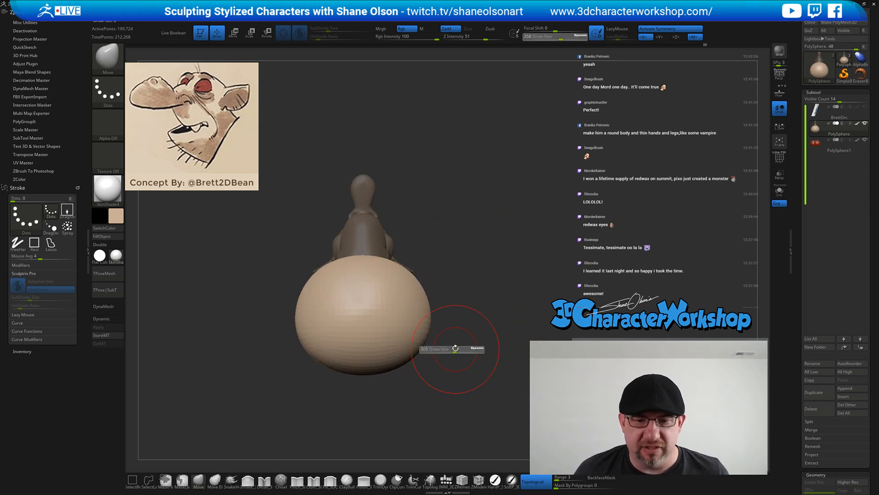
{"action": "left_click_drag", "start_coordinate": [456, 348], "coordinate": [454, 344]}
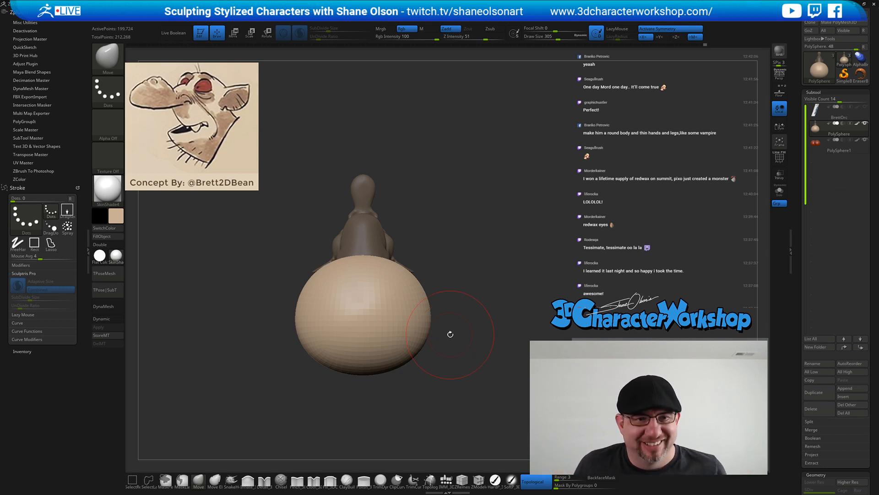
{"action": "key", "text": "s"}
{"action": "left_click_drag", "start_coordinate": [459, 285], "coordinate": [454, 285]}
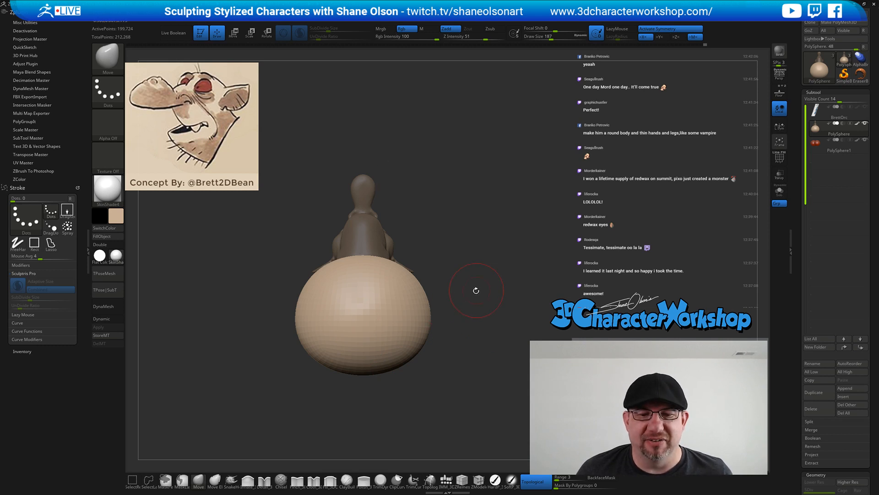
{"action": "left_click", "coordinate": [445, 480]}
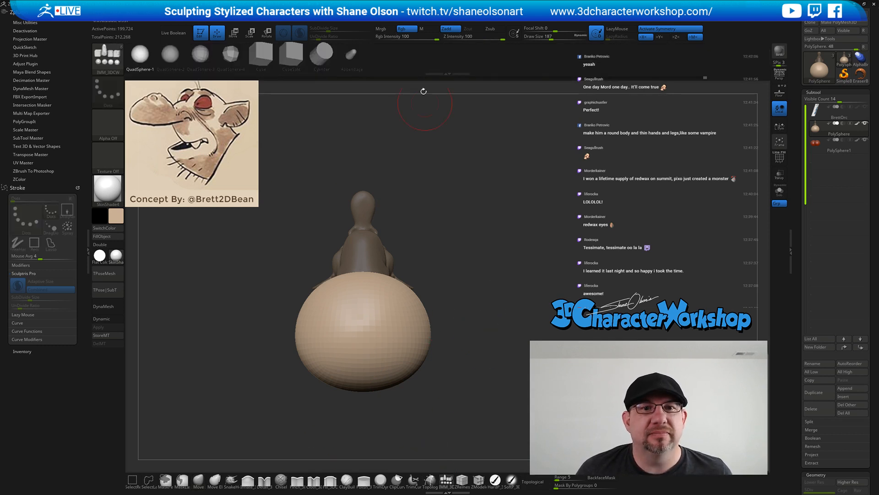
{"action": "left_click_drag", "start_coordinate": [411, 336], "coordinate": [399, 385]}
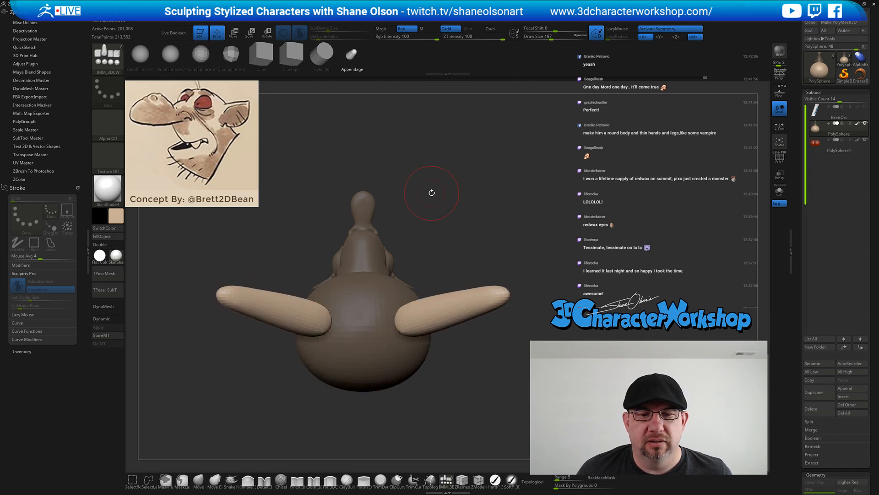
{"action": "left_click_drag", "start_coordinate": [432, 193], "coordinate": [495, 263]}
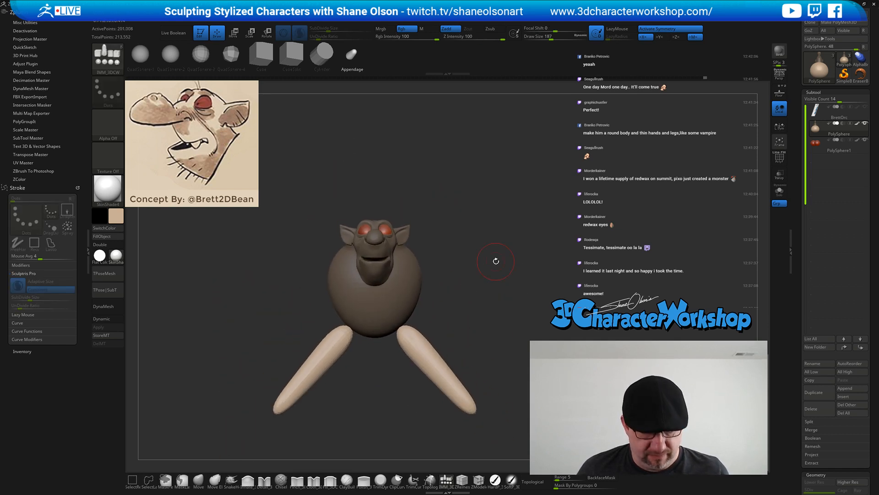
Rotate and reposition the legs with the gizmo so they hang straight down, close together under the body
{"action": "key", "text": "e"}
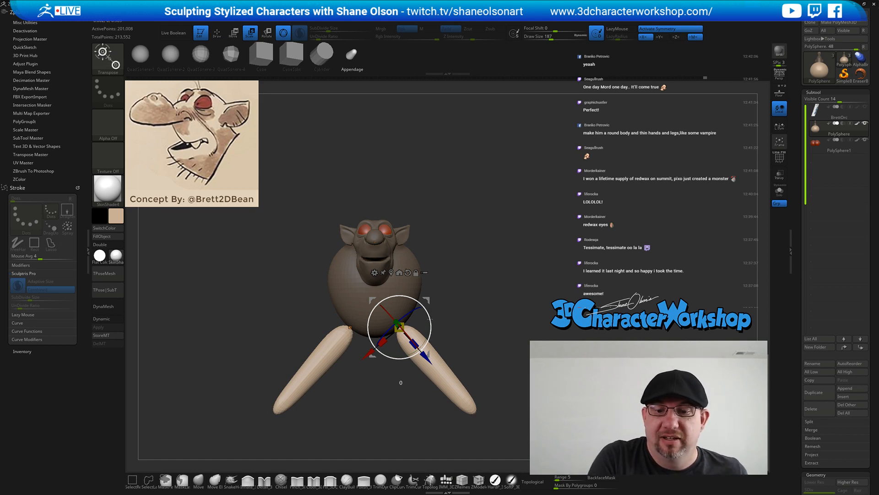
{"action": "left_click_drag", "start_coordinate": [418, 301], "coordinate": [431, 315]}
{"action": "mouse_move", "coordinate": [427, 300]}
{"action": "left_mouse_down"}
{"action": "mouse_move", "coordinate": [422, 286]}
{"action": "mouse_move", "coordinate": [425, 315]}
{"action": "mouse_move", "coordinate": [424, 283]}
{"action": "left_mouse_up"}
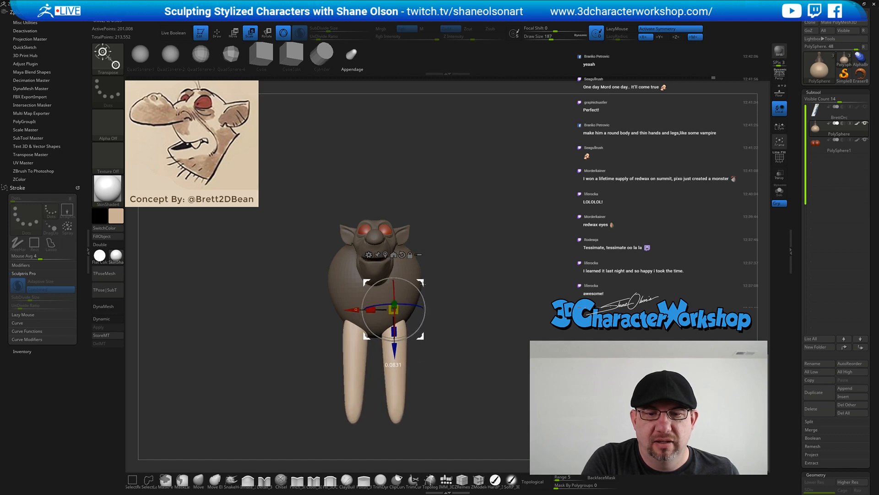
{"action": "left_click_drag", "start_coordinate": [494, 355], "coordinate": [446, 343]}
{"action": "mouse_move", "coordinate": [424, 282]}
{"action": "left_mouse_down"}
{"action": "mouse_move", "coordinate": [439, 281]}
{"action": "mouse_move", "coordinate": [433, 291]}
{"action": "mouse_move", "coordinate": [432, 282]}
{"action": "left_mouse_up"}
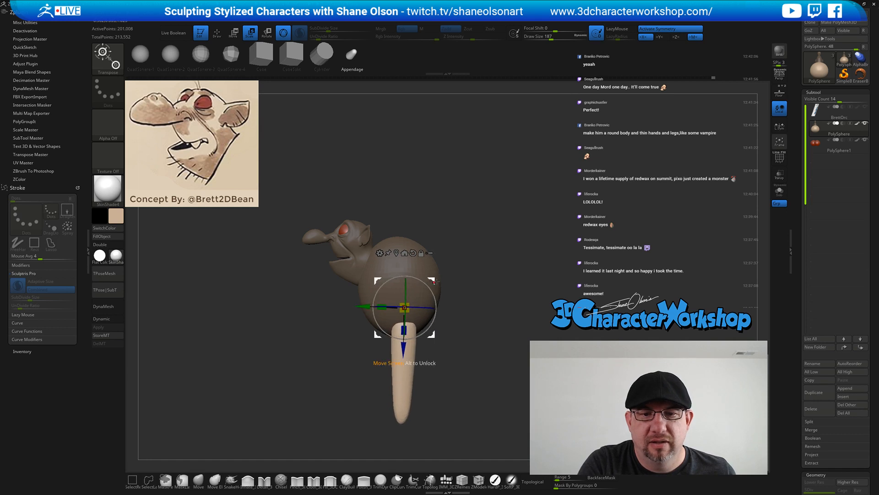
{"action": "left_click_drag", "start_coordinate": [440, 364], "coordinate": [472, 370]}
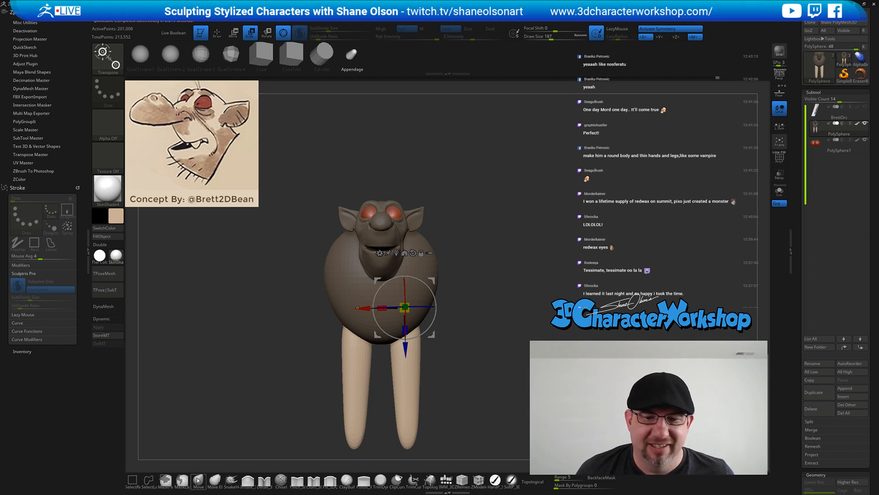
Clear the mask and insert a mirrored pair of Appendage meshes on the sides of the body as arms
{"action": "key", "text": "q"}
{"action": "mouse_move", "coordinate": [481, 324]}
{"action": "left_mouse_down"}
{"action": "mouse_move", "coordinate": [500, 329]}
{"action": "mouse_move", "coordinate": [486, 357]}
{"action": "mouse_move", "coordinate": [467, 359]}
{"action": "mouse_move", "coordinate": [479, 357]}
{"action": "mouse_move", "coordinate": [476, 318]}
{"action": "mouse_move", "coordinate": [454, 317]}
{"action": "left_mouse_up"}
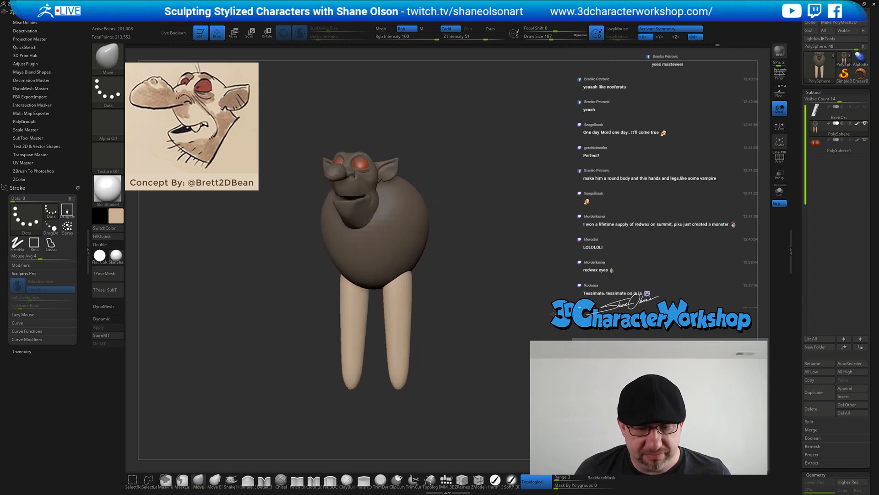
{"action": "mouse_move", "coordinate": [554, 314]}
{"action": "left_mouse_down"}
{"action": "mouse_move", "coordinate": [534, 315]}
{"action": "mouse_move", "coordinate": [539, 323]}
{"action": "left_mouse_up"}
{"action": "left_click_drag", "start_coordinate": [537, 321], "coordinate": [522, 319]}
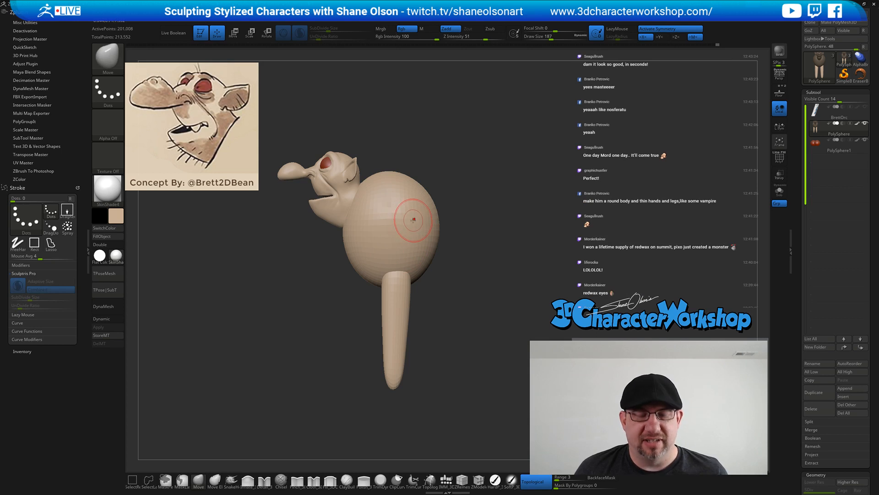
{"action": "left_click", "coordinate": [393, 244], "text": "ctrl+shift"}
{"action": "key", "text": "ctrl+z"}
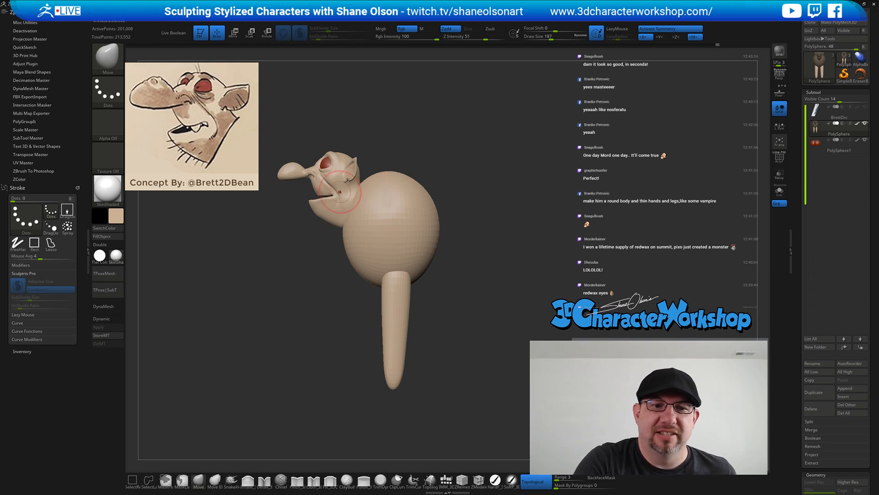
{"action": "left_click", "coordinate": [447, 480]}
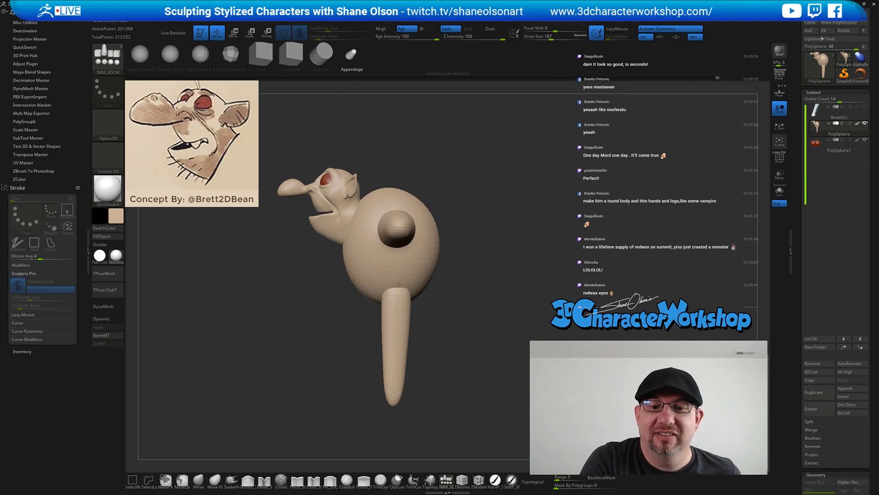
{"action": "left_click_drag", "start_coordinate": [399, 284], "coordinate": [399, 285]}
{"action": "left_click_drag", "start_coordinate": [444, 337], "coordinate": [467, 317], "text": "shift"}
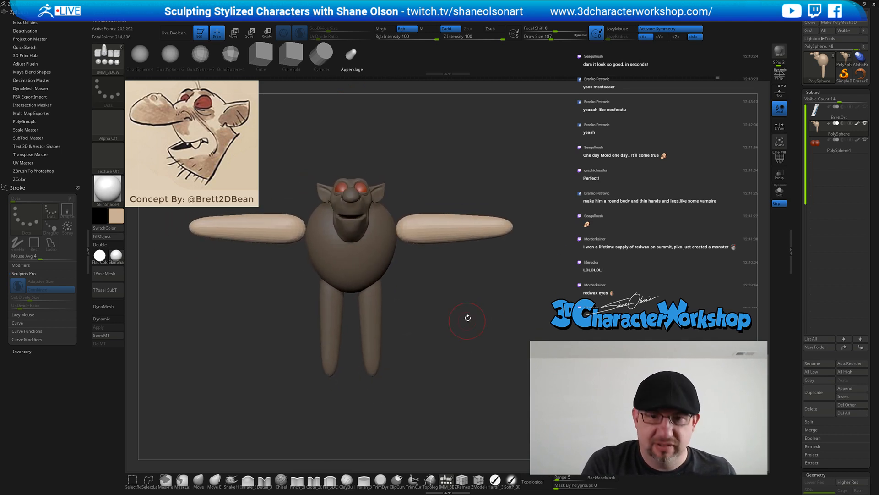
Rotate the arms downward with the gizmo and set them into the upper sides of the body as shoulders
{"action": "key", "text": "w"}
{"action": "left_click_drag", "start_coordinate": [423, 211], "coordinate": [416, 188]}
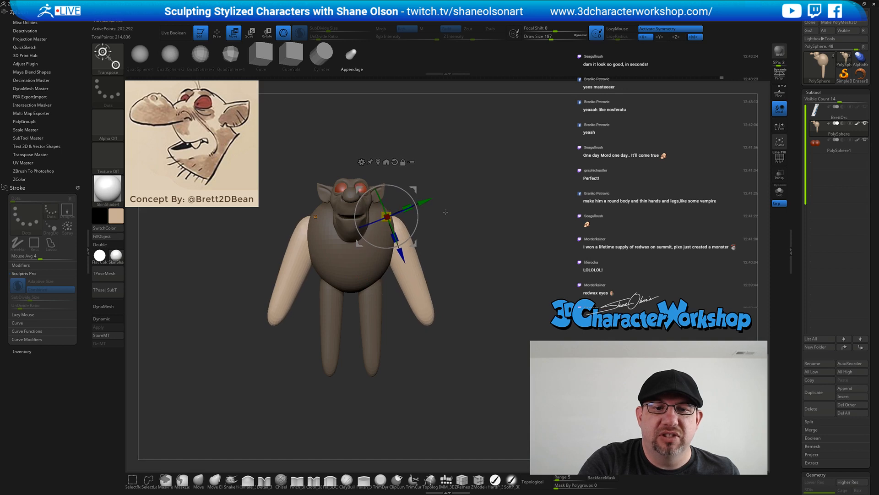
{"action": "left_click_drag", "start_coordinate": [474, 215], "coordinate": [419, 187]}
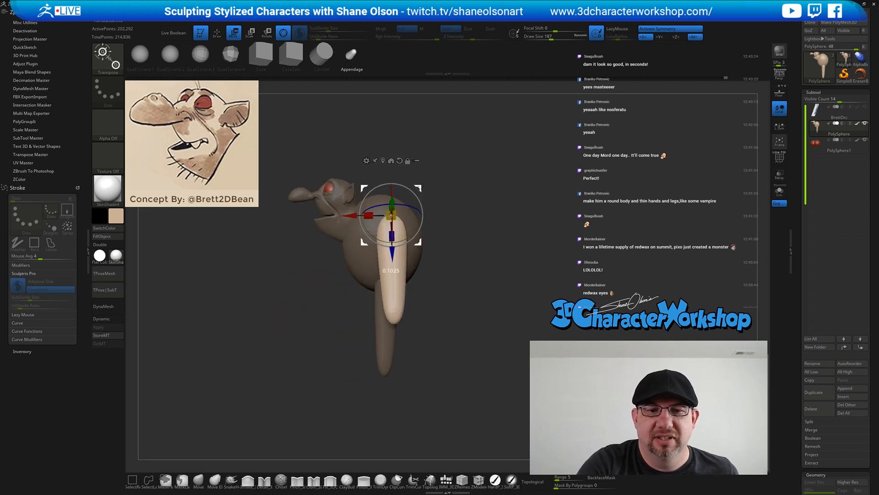
{"action": "left_click_drag", "start_coordinate": [473, 315], "coordinate": [430, 273]}
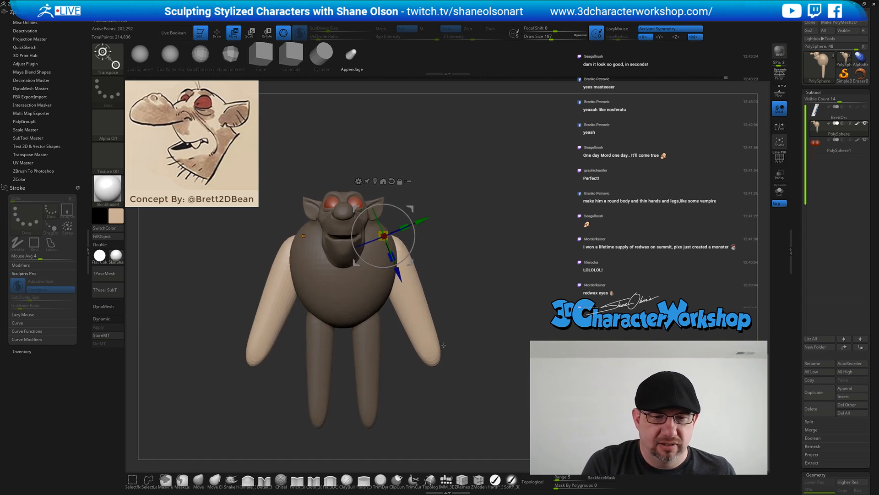
Curve the arms outward and pull the shoulders up and in with the Move brush at draw size 517
{"action": "left_click", "coordinate": [200, 480]}
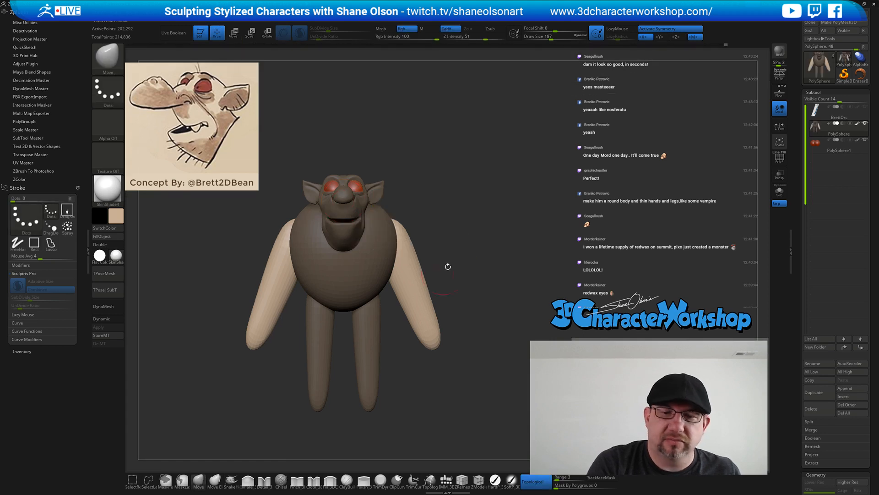
{"action": "key", "text": "s"}
{"action": "left_click_drag", "start_coordinate": [464, 256], "coordinate": [467, 257]}
{"action": "left_click_drag", "start_coordinate": [410, 276], "coordinate": [415, 274]}
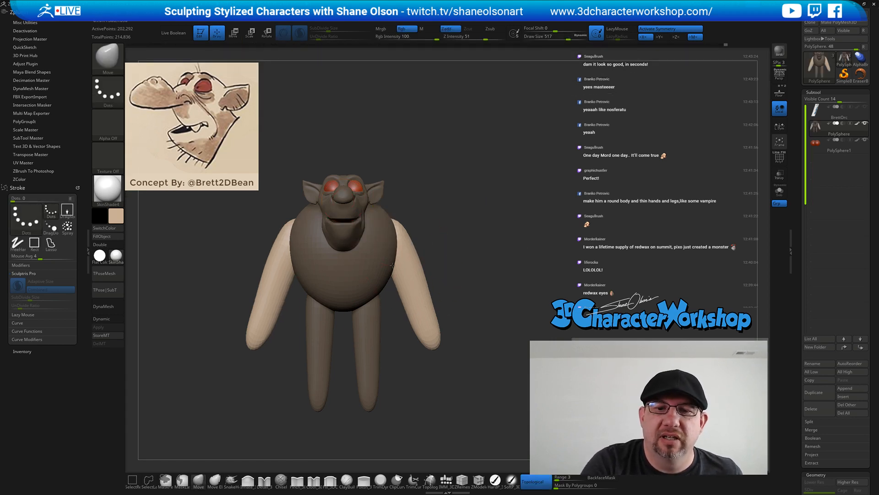
{"action": "left_click_drag", "start_coordinate": [397, 223], "coordinate": [388, 208]}
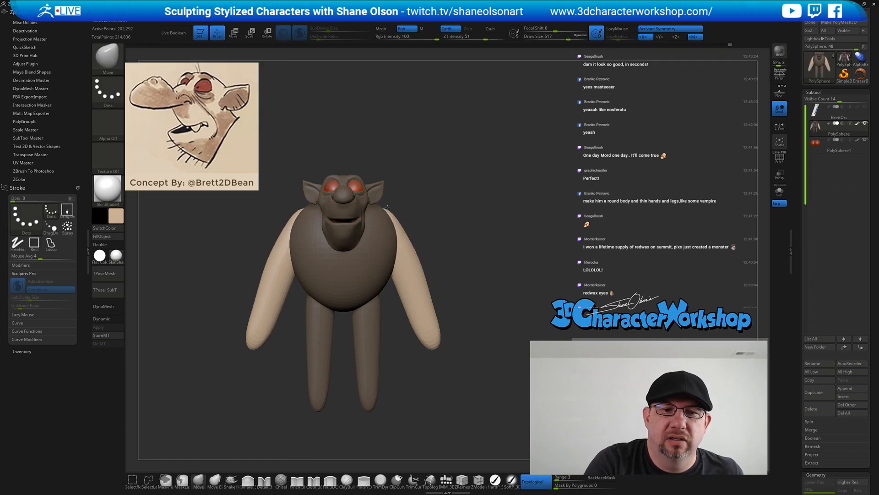
{"action": "mouse_move", "coordinate": [423, 272]}
{"action": "left_mouse_down"}
{"action": "mouse_move", "coordinate": [419, 308]}
{"action": "mouse_move", "coordinate": [430, 322]}
{"action": "left_mouse_up"}
{"action": "right_click_drag", "start_coordinate": [451, 321], "coordinate": [362, 321], "text": "shift"}
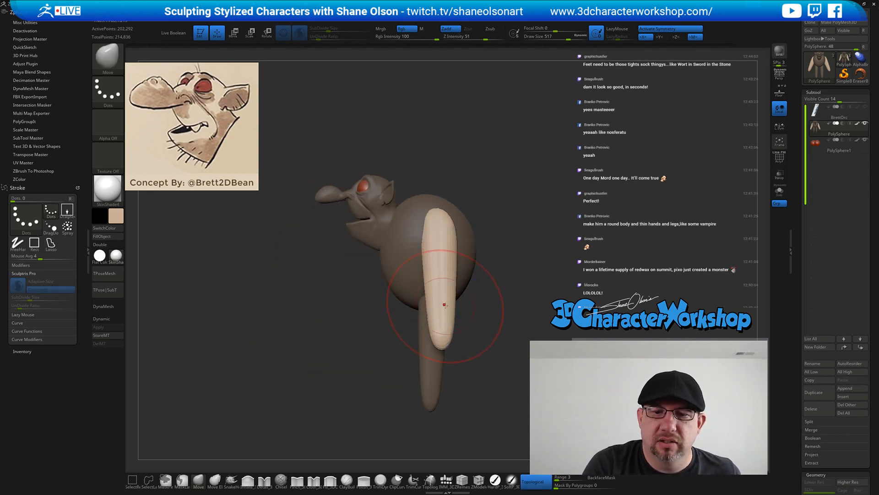
{"action": "mouse_move", "coordinate": [444, 293]}
{"action": "right_mouse_down"}
{"action": "mouse_move", "coordinate": [447, 316]}
{"action": "mouse_move", "coordinate": [463, 305]}
{"action": "right_mouse_up"}
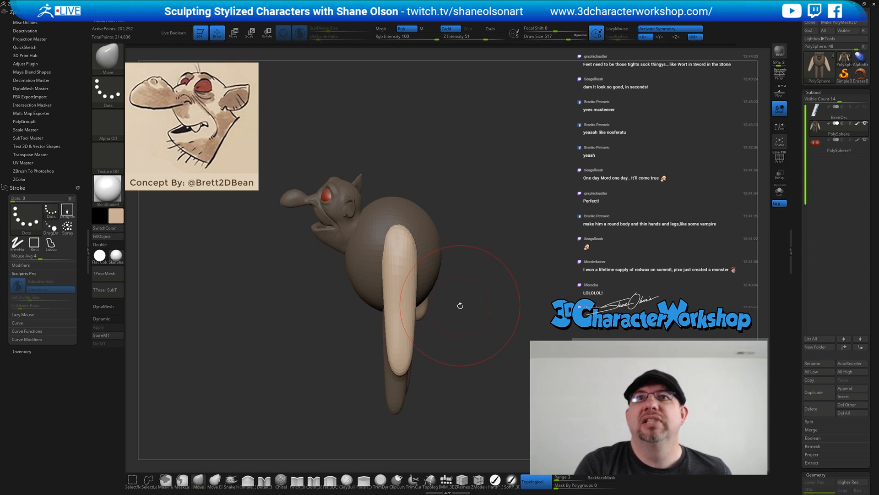
Bend the forearms forward at the elbows with the Move brush and stretch the arm ends into tapered hand shapes
{"action": "key", "text": "s"}
{"action": "left_click_drag", "start_coordinate": [463, 306], "coordinate": [465, 306]}
{"action": "right_click_drag", "start_coordinate": [462, 307], "coordinate": [453, 319], "text": "alt"}
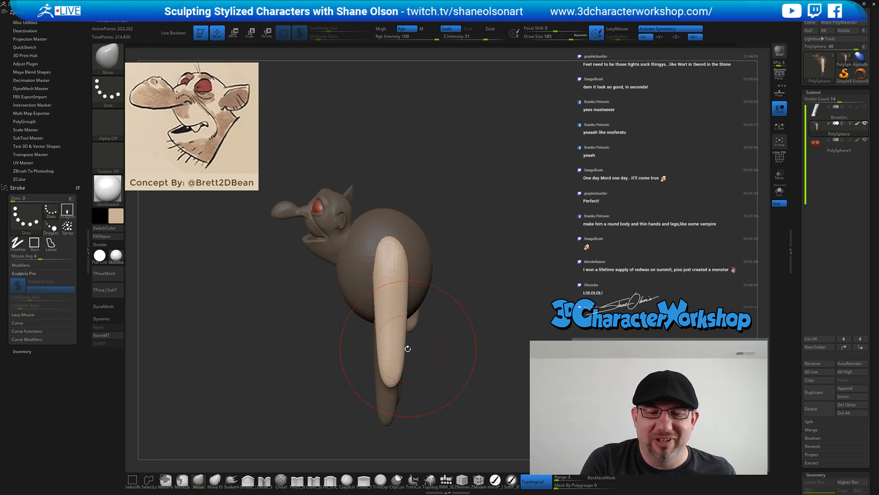
{"action": "key", "text": "s"}
{"action": "mouse_move", "coordinate": [393, 358]}
{"action": "left_mouse_down"}
{"action": "mouse_move", "coordinate": [386, 372]}
{"action": "mouse_move", "coordinate": [372, 367]}
{"action": "left_mouse_up"}
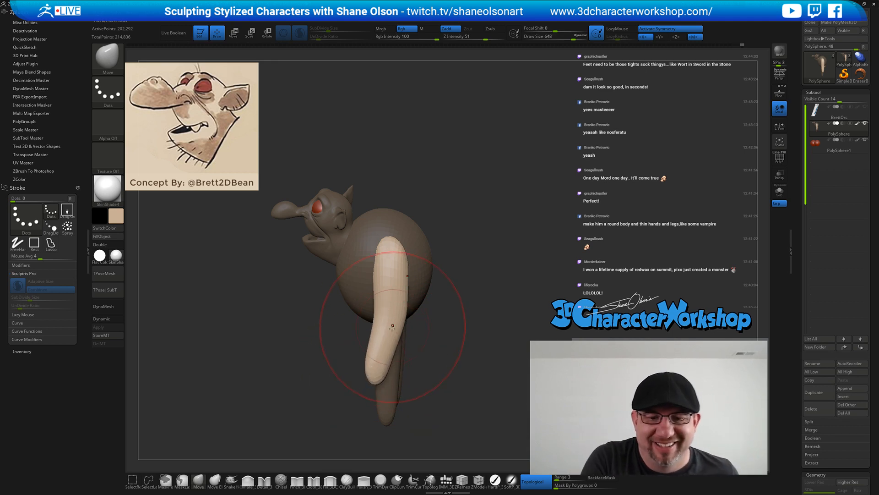
{"action": "left_click_drag", "start_coordinate": [393, 325], "coordinate": [391, 326]}
{"action": "left_click_drag", "start_coordinate": [382, 324], "coordinate": [396, 319]}
{"action": "key", "text": "s"}
{"action": "left_click_drag", "start_coordinate": [399, 318], "coordinate": [404, 316]}
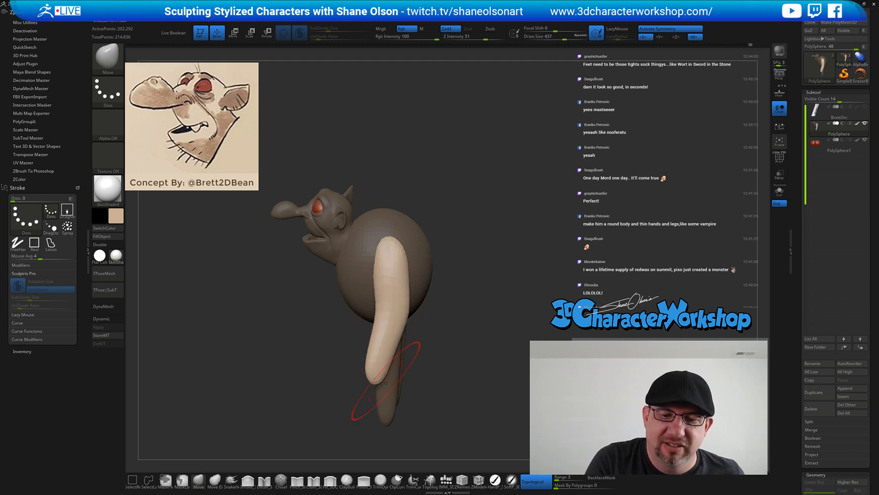
{"action": "right_click_drag", "start_coordinate": [394, 353], "coordinate": [402, 345]}
{"action": "key", "text": "s"}
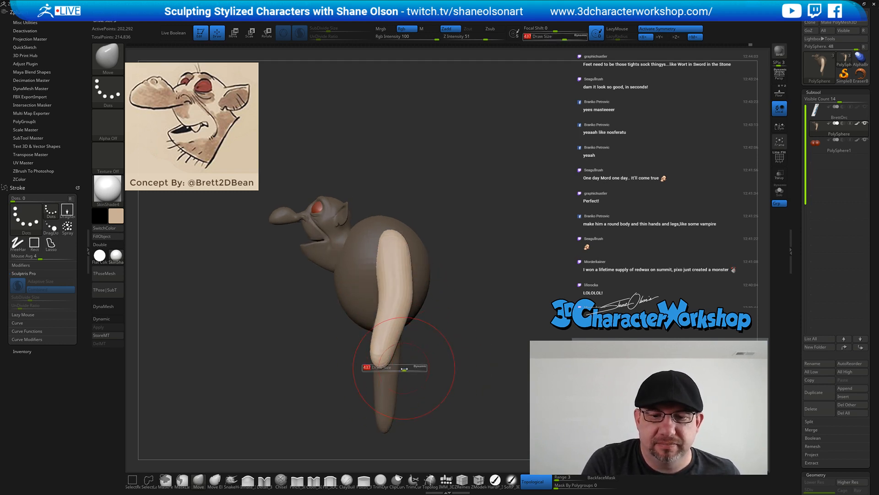
{"action": "left_click_drag", "start_coordinate": [390, 365], "coordinate": [389, 387]}
Pull thumbs out of the hand ends with the SnakeHook brush at a smaller draw size
{"action": "left_click", "coordinate": [231, 479]}
{"action": "key", "text": "s"}
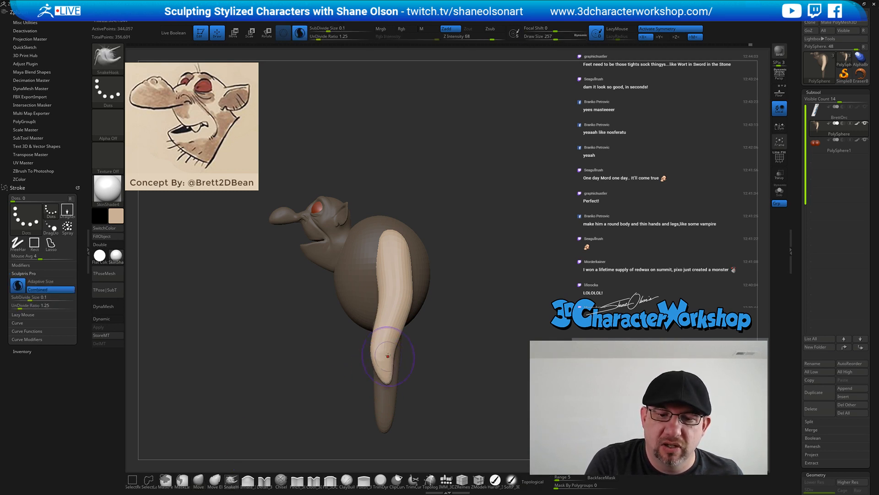
{"action": "left_click_drag", "start_coordinate": [387, 356], "coordinate": [436, 358]}
{"action": "key", "text": "s"}
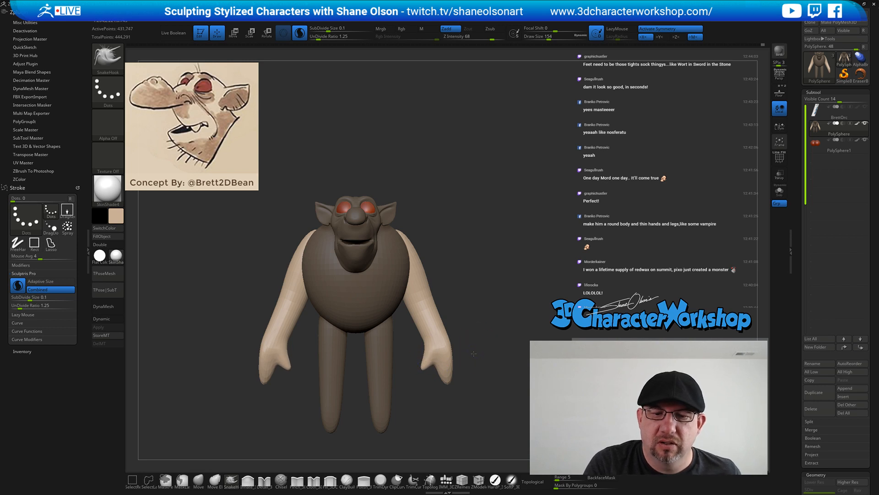
Adjust the forearms with the SnakeHook brush at draw size 344 and turn on the polygroup wireframe display
{"action": "mouse_move", "coordinate": [474, 353]}
{"action": "left_mouse_down"}
{"action": "mouse_move", "coordinate": [452, 351]}
{"action": "mouse_move", "coordinate": [475, 335]}
{"action": "mouse_move", "coordinate": [434, 354]}
{"action": "mouse_move", "coordinate": [433, 339]}
{"action": "left_mouse_up"}
{"action": "key", "text": "s"}
{"action": "key", "text": "s"}
{"action": "right_click_drag", "start_coordinate": [457, 339], "coordinate": [440, 339]}
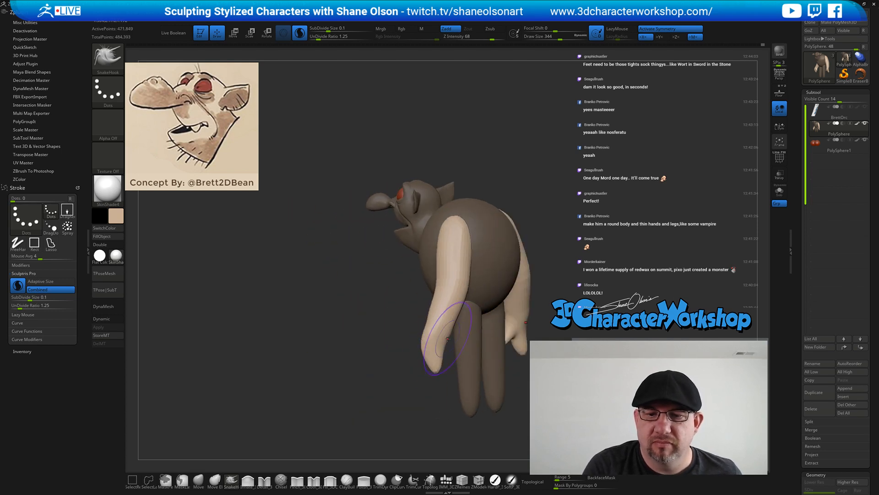
{"action": "left_click_drag", "start_coordinate": [445, 334], "coordinate": [440, 341]}
{"action": "key", "text": "shift+f"}
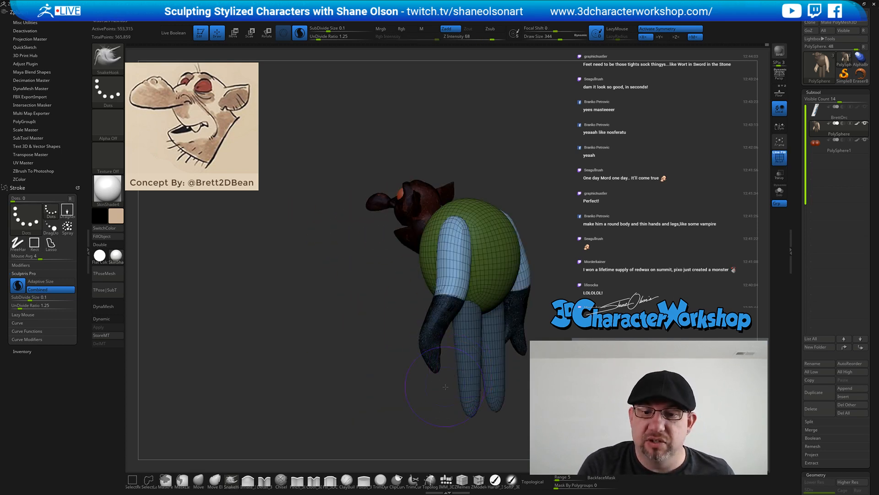
Set the Sculptris Pro SubDivide Size to 0.3 and smooth the forearms and elbow areas of the arms
{"action": "mouse_move", "coordinate": [440, 387]}
{"action": "right_mouse_down"}
{"action": "mouse_move", "coordinate": [459, 387]}
{"action": "mouse_move", "coordinate": [463, 414]}
{"action": "right_mouse_up"}
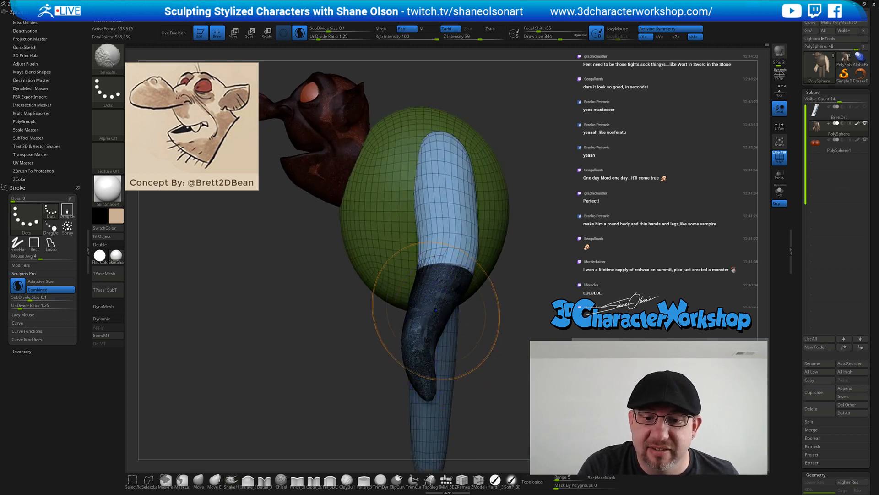
{"action": "mouse_move", "coordinate": [436, 307]}
{"action": "left_mouse_down", "text": "shift"}
{"action": "mouse_move", "coordinate": [429, 315]}
{"action": "mouse_move", "coordinate": [440, 287]}
{"action": "left_mouse_up", "text": "shift"}
{"action": "left_click_drag", "start_coordinate": [376, 424], "coordinate": [356, 418], "text": "shift"}
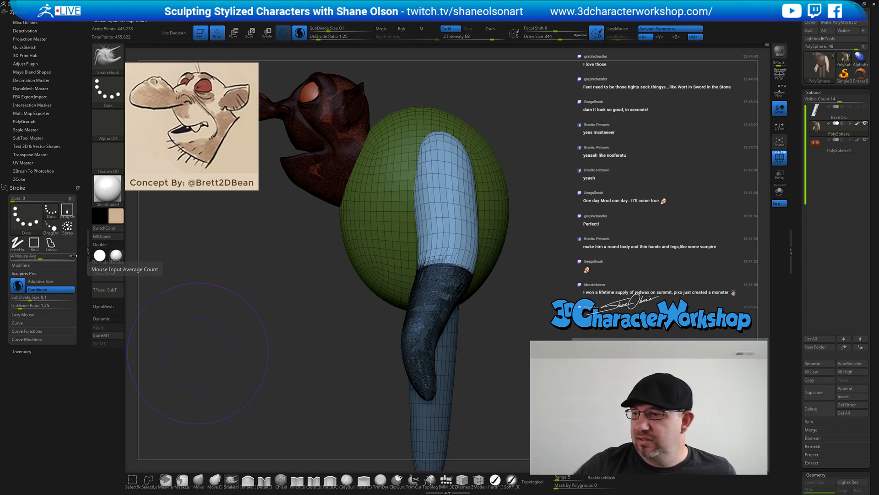
{"action": "left_click", "coordinate": [44, 299]}
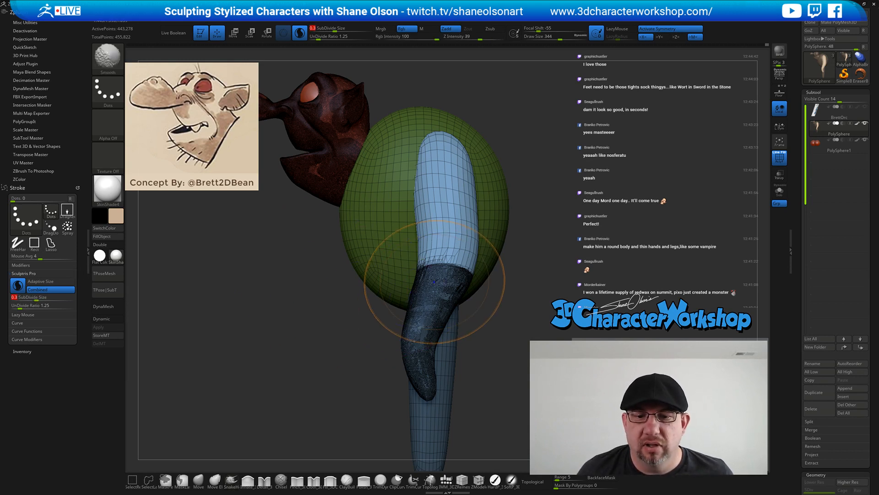
{"action": "left_click_drag", "start_coordinate": [436, 280], "coordinate": [426, 354], "text": "shift"}
{"action": "left_click_drag", "start_coordinate": [491, 332], "coordinate": [504, 293], "text": "shift"}
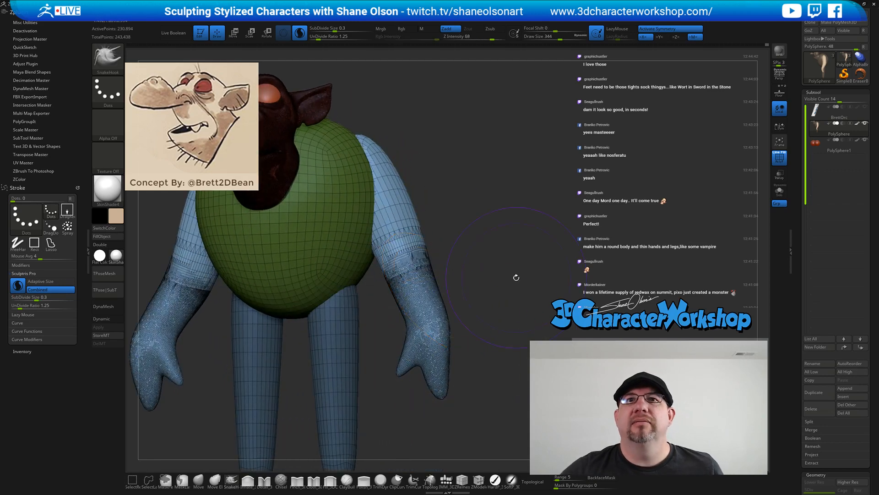
Reduce the SnakeHook brush draw size to 234 and refine the shape of the arms around the elbows
{"action": "key", "text": "s"}
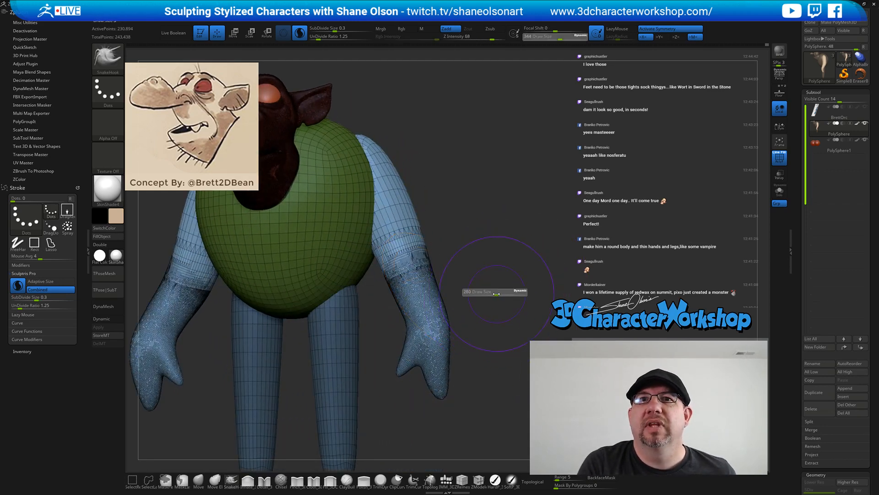
{"action": "left_click_drag", "start_coordinate": [499, 291], "coordinate": [492, 306]}
{"action": "key", "text": "shift"}
{"action": "key", "text": "ctrl"}
{"action": "left_click", "coordinate": [494, 329], "text": "ctrl"}
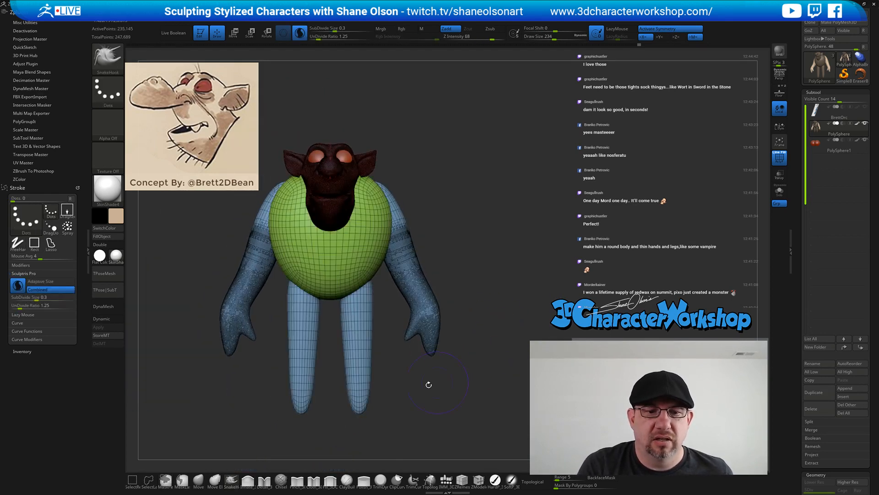
{"action": "mouse_move", "coordinate": [451, 419]}
{"action": "left_mouse_down"}
{"action": "mouse_move", "coordinate": [412, 417]}
{"action": "mouse_move", "coordinate": [432, 399]}
{"action": "mouse_move", "coordinate": [436, 362]}
{"action": "left_mouse_up"}
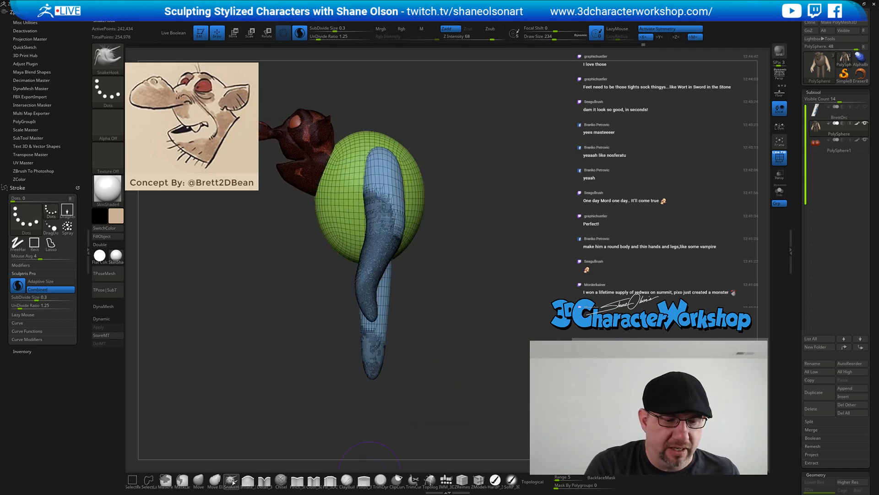
Pull feet forward out of the leg ends with the SnakeHook brush at draw size 182
{"action": "mouse_move", "coordinate": [407, 435]}
{"action": "left_mouse_down"}
{"action": "mouse_move", "coordinate": [435, 377]}
{"action": "mouse_move", "coordinate": [330, 372]}
{"action": "mouse_move", "coordinate": [422, 363]}
{"action": "mouse_move", "coordinate": [412, 376]}
{"action": "mouse_move", "coordinate": [415, 366]}
{"action": "left_mouse_up"}
{"action": "key", "text": "s"}
{"action": "mouse_move", "coordinate": [412, 402]}
{"action": "left_mouse_down"}
{"action": "mouse_move", "coordinate": [428, 393]}
{"action": "mouse_move", "coordinate": [380, 390]}
{"action": "mouse_move", "coordinate": [399, 424]}
{"action": "left_mouse_up"}
{"action": "mouse_move", "coordinate": [381, 393]}
{"action": "left_mouse_down"}
{"action": "mouse_move", "coordinate": [374, 413]}
{"action": "mouse_move", "coordinate": [410, 399]}
{"action": "mouse_move", "coordinate": [398, 250]}
{"action": "left_mouse_up"}
{"action": "left_click_drag", "start_coordinate": [431, 322], "coordinate": [435, 277], "text": "alt"}
{"action": "mouse_move", "coordinate": [383, 332]}
{"action": "left_mouse_down"}
{"action": "mouse_move", "coordinate": [371, 328]}
{"action": "mouse_move", "coordinate": [365, 344]}
{"action": "mouse_move", "coordinate": [393, 337]}
{"action": "mouse_move", "coordinate": [391, 358]}
{"action": "left_mouse_up"}
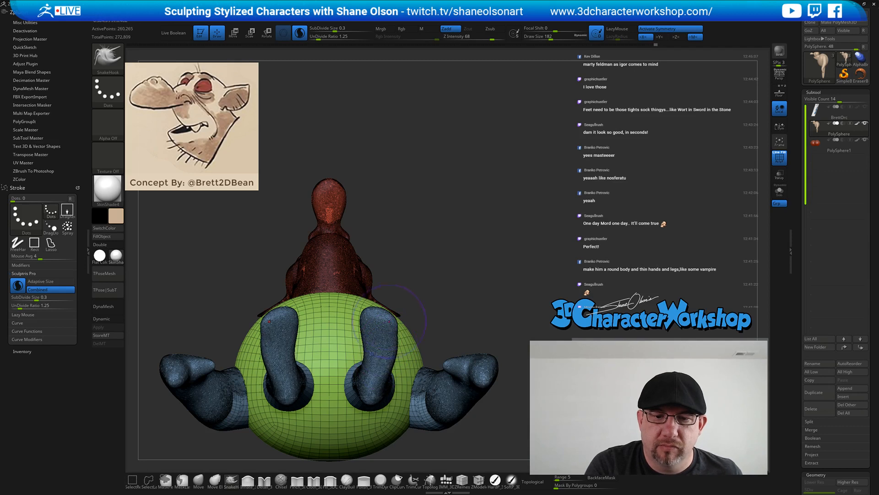
Lengthen the feet and widen their front ends from below with the SnakeHook brush at draw size 154
{"action": "mouse_move", "coordinate": [381, 315]}
{"action": "left_mouse_down"}
{"action": "mouse_move", "coordinate": [380, 295]}
{"action": "mouse_move", "coordinate": [362, 389]}
{"action": "mouse_move", "coordinate": [392, 352]}
{"action": "mouse_move", "coordinate": [388, 305]}
{"action": "mouse_move", "coordinate": [348, 297]}
{"action": "mouse_move", "coordinate": [375, 291]}
{"action": "left_mouse_up"}
{"action": "key", "text": "s"}
{"action": "key", "text": "s"}
{"action": "mouse_move", "coordinate": [372, 329]}
{"action": "left_mouse_down"}
{"action": "mouse_move", "coordinate": [387, 329]}
{"action": "mouse_move", "coordinate": [349, 320]}
{"action": "mouse_move", "coordinate": [402, 323]}
{"action": "left_mouse_up"}
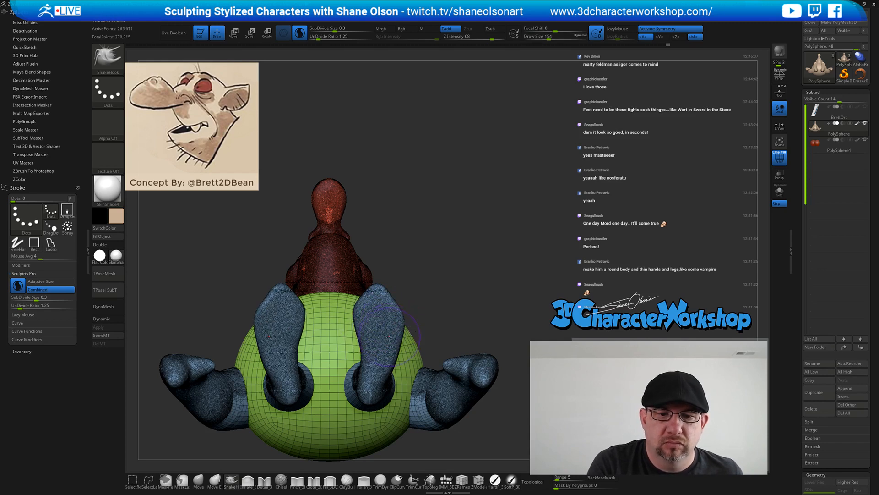
{"action": "mouse_move", "coordinate": [389, 337]}
{"action": "right_mouse_down"}
{"action": "mouse_move", "coordinate": [389, 284]}
{"action": "mouse_move", "coordinate": [392, 339]}
{"action": "right_mouse_up"}
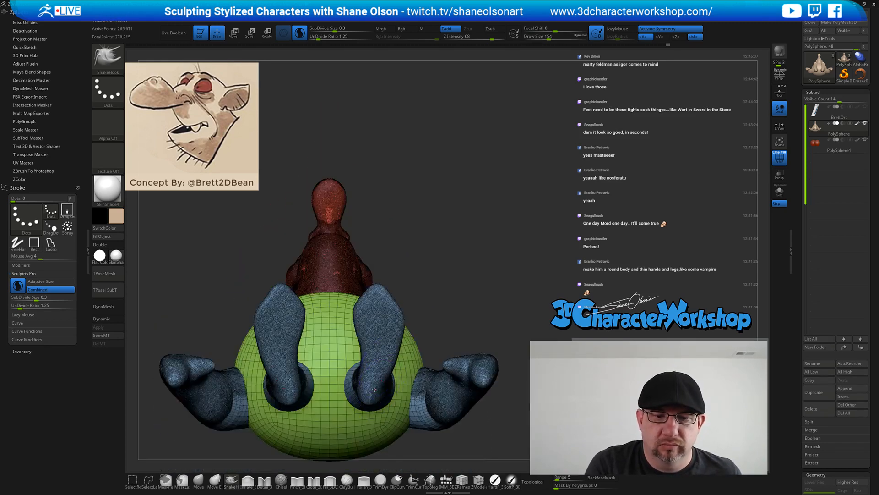
{"action": "mouse_move", "coordinate": [375, 390]}
{"action": "left_mouse_down"}
{"action": "mouse_move", "coordinate": [375, 400]}
{"action": "mouse_move", "coordinate": [372, 388]}
{"action": "left_mouse_up"}
{"action": "mouse_move", "coordinate": [369, 352]}
{"action": "right_mouse_down"}
{"action": "mouse_move", "coordinate": [419, 339]}
{"action": "mouse_move", "coordinate": [442, 418]}
{"action": "mouse_move", "coordinate": [444, 389]}
{"action": "right_mouse_up"}
Set the draw size to 331 and lift the toe ends of the feet in side view
{"action": "key", "text": "s"}
{"action": "left_click_drag", "start_coordinate": [440, 384], "coordinate": [448, 378]}
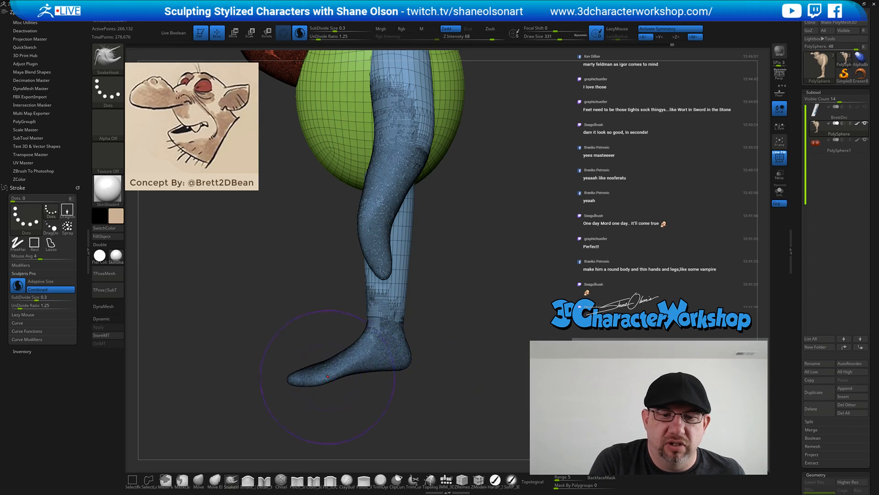
{"action": "mouse_move", "coordinate": [328, 376]}
{"action": "left_mouse_down"}
{"action": "mouse_move", "coordinate": [322, 362]}
{"action": "mouse_move", "coordinate": [305, 372]}
{"action": "mouse_move", "coordinate": [304, 364]}
{"action": "left_mouse_up"}
Shape the insteps, ankles and shins in side view with the SnakeHook brush, finishing at draw size 311
{"action": "key", "text": "s"}
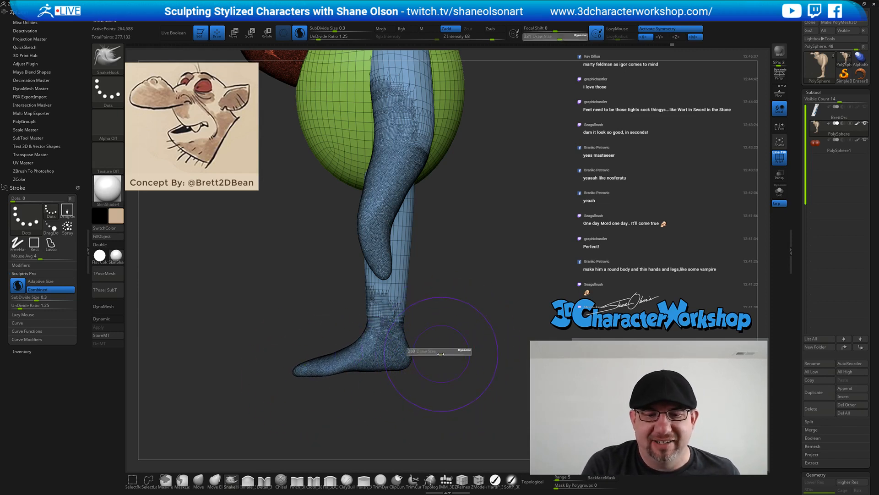
{"action": "left_click_drag", "start_coordinate": [442, 353], "coordinate": [437, 354]}
{"action": "right_click_drag", "start_coordinate": [436, 353], "coordinate": [406, 355]}
{"action": "mouse_move", "coordinate": [391, 306]}
{"action": "left_mouse_down"}
{"action": "mouse_move", "coordinate": [374, 329]}
{"action": "mouse_move", "coordinate": [389, 359]}
{"action": "left_mouse_up"}
{"action": "right_click_drag", "start_coordinate": [418, 326], "coordinate": [431, 337]}
{"action": "key", "text": "s"}
{"action": "left_click_drag", "start_coordinate": [430, 338], "coordinate": [467, 337]}
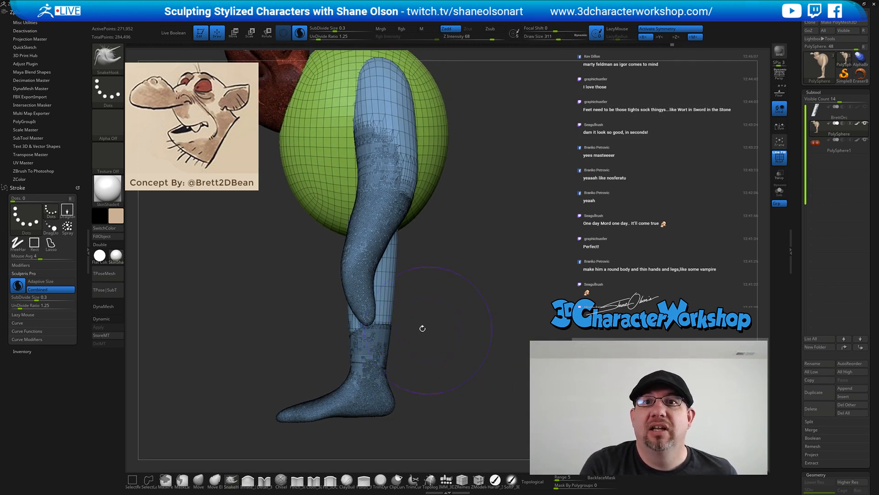
{"action": "mouse_move", "coordinate": [360, 365]}
{"action": "left_mouse_down"}
{"action": "mouse_move", "coordinate": [376, 354]}
{"action": "mouse_move", "coordinate": [379, 362]}
{"action": "mouse_move", "coordinate": [360, 360]}
{"action": "left_mouse_up"}
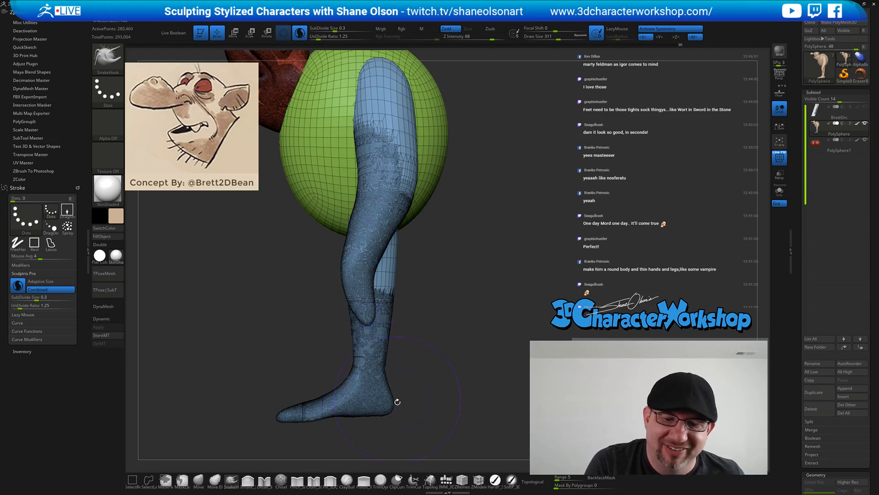
Reduce the draw size to 187 and pull the heels slightly backward
{"action": "key", "text": "bracketleft"}
{"action": "key", "text": "bracketleft"}
{"action": "left_click_drag", "start_coordinate": [389, 395], "coordinate": [399, 384]}
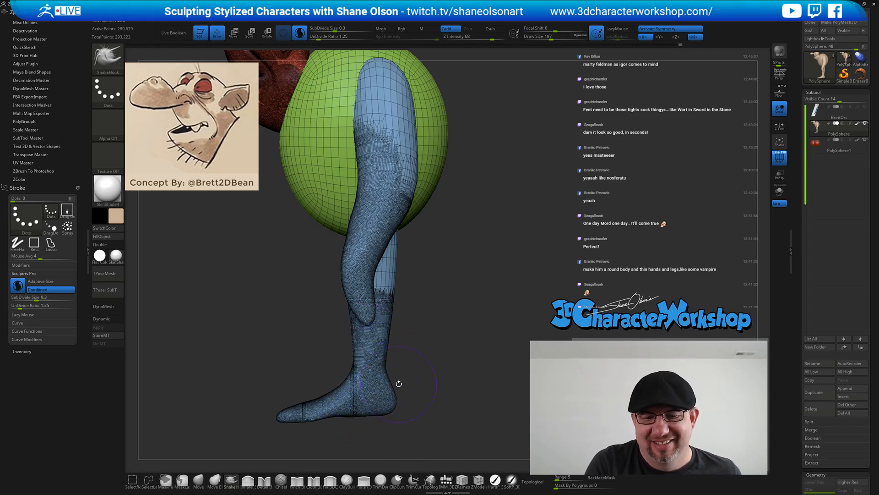
{"action": "mouse_move", "coordinate": [399, 384]}
{"action": "right_mouse_down"}
{"action": "mouse_move", "coordinate": [418, 413]}
{"action": "mouse_move", "coordinate": [402, 385]}
{"action": "right_mouse_up"}
Narrow the ankles above the heels from behind with the SnakeHook brush at draw size 136
{"action": "key", "text": "s"}
{"action": "left_click_drag", "start_coordinate": [398, 415], "coordinate": [395, 415]}
{"action": "mouse_move", "coordinate": [384, 398]}
{"action": "left_mouse_down"}
{"action": "mouse_move", "coordinate": [385, 411]}
{"action": "mouse_move", "coordinate": [413, 408]}
{"action": "left_mouse_up"}
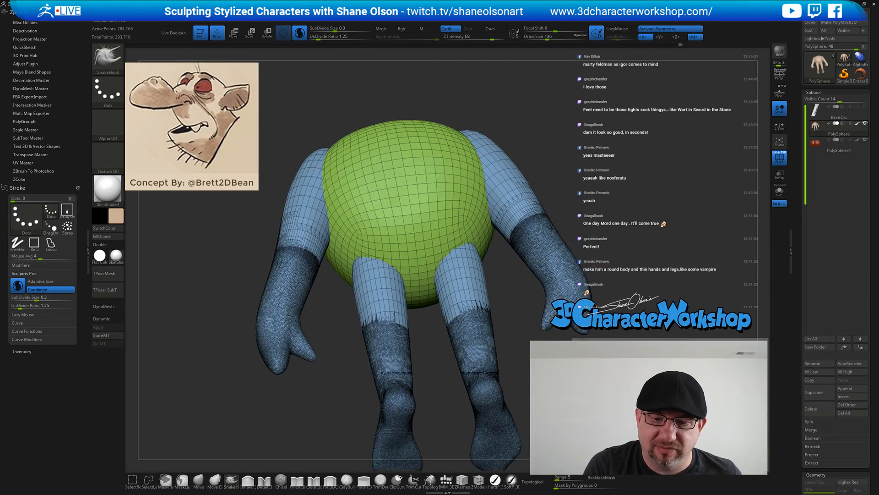
{"action": "right_click_drag", "start_coordinate": [418, 378], "coordinate": [435, 430]}
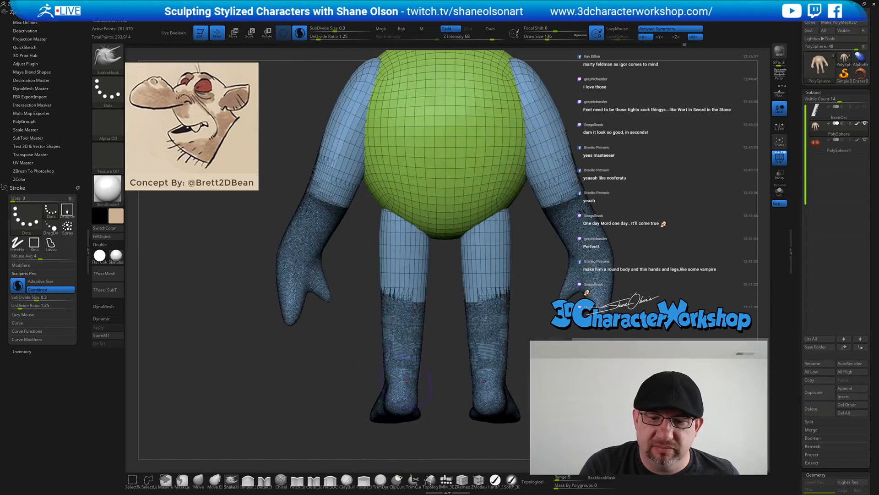
{"action": "mouse_move", "coordinate": [399, 376]}
{"action": "left_mouse_down"}
{"action": "mouse_move", "coordinate": [400, 386]}
{"action": "mouse_move", "coordinate": [415, 376]}
{"action": "mouse_move", "coordinate": [395, 366]}
{"action": "mouse_move", "coordinate": [407, 365]}
{"action": "mouse_move", "coordinate": [396, 350]}
{"action": "left_mouse_up"}
Bulge the calves outward on both legs with the SnakeHook brush, adjusting the draw size as needed
{"action": "key", "text": "s"}
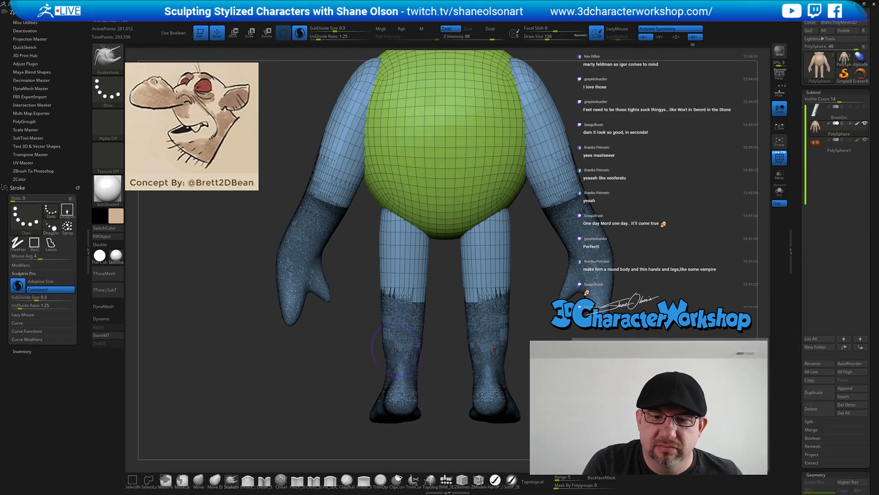
{"action": "key", "text": "s"}
{"action": "mouse_move", "coordinate": [435, 327]}
{"action": "left_mouse_down"}
{"action": "mouse_move", "coordinate": [395, 324]}
{"action": "mouse_move", "coordinate": [522, 338]}
{"action": "mouse_move", "coordinate": [435, 345]}
{"action": "left_mouse_up"}
{"action": "key", "text": "s"}
{"action": "mouse_move", "coordinate": [486, 339]}
{"action": "left_mouse_down"}
{"action": "mouse_move", "coordinate": [501, 336]}
{"action": "mouse_move", "coordinate": [433, 333]}
{"action": "mouse_move", "coordinate": [410, 349]}
{"action": "left_mouse_up"}
{"action": "left_click_drag", "start_coordinate": [407, 316], "coordinate": [414, 324]}
{"action": "key", "text": "s"}
{"action": "left_click_drag", "start_coordinate": [408, 320], "coordinate": [448, 326]}
{"action": "key", "text": "s"}
{"action": "left_click_drag", "start_coordinate": [476, 375], "coordinate": [461, 359], "text": "alt"}
Refine the lower legs and thighs up to the body with the SnakeHook brush at draw size 192, smoothing the thighs
{"action": "key", "text": "s"}
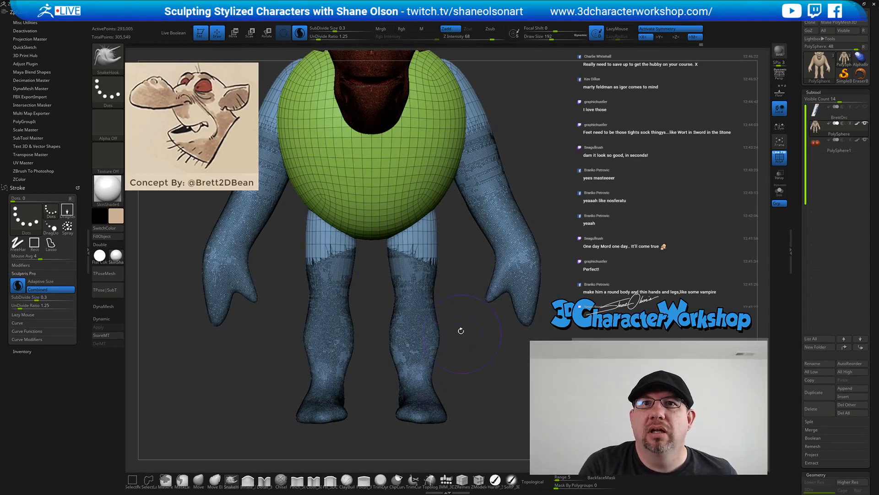
{"action": "left_click_drag", "start_coordinate": [433, 370], "coordinate": [438, 343]}
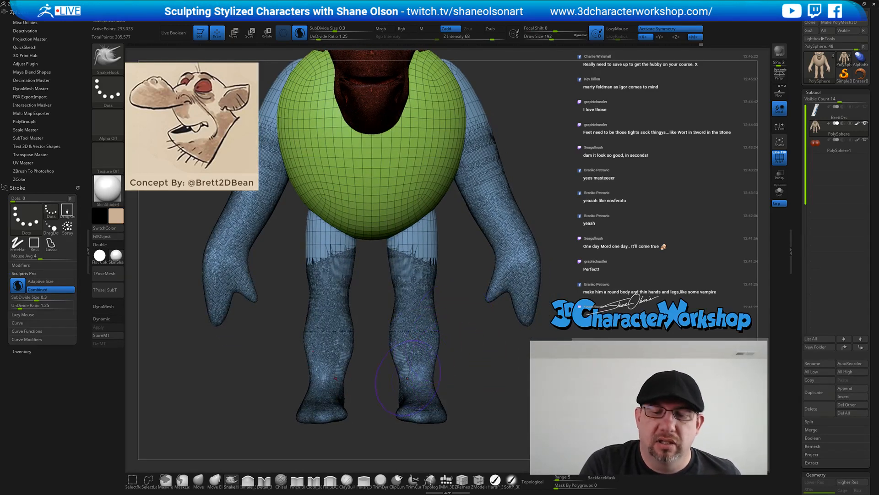
{"action": "mouse_move", "coordinate": [403, 387]}
{"action": "left_mouse_down"}
{"action": "mouse_move", "coordinate": [402, 301]}
{"action": "mouse_move", "coordinate": [435, 251]}
{"action": "mouse_move", "coordinate": [433, 243]}
{"action": "mouse_move", "coordinate": [428, 258]}
{"action": "mouse_move", "coordinate": [394, 251]}
{"action": "left_mouse_up"}
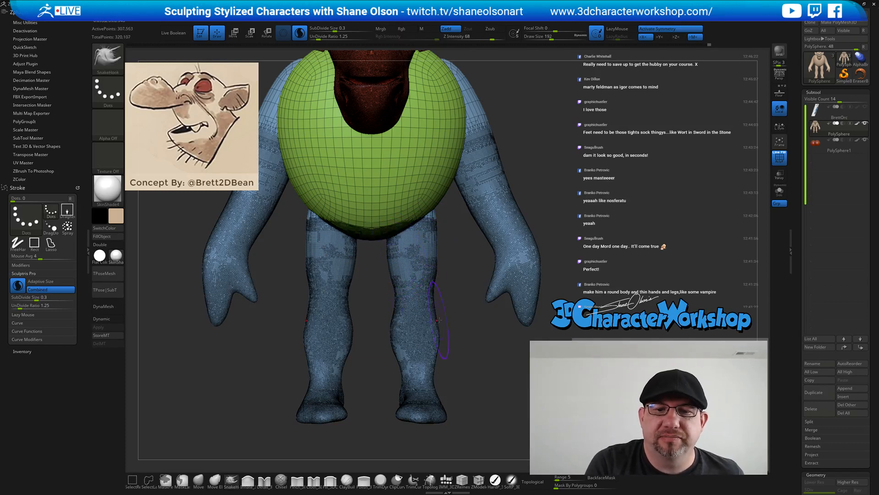
{"action": "mouse_move", "coordinate": [454, 319]}
{"action": "left_mouse_down"}
{"action": "mouse_move", "coordinate": [397, 309]}
{"action": "mouse_move", "coordinate": [370, 351]}
{"action": "mouse_move", "coordinate": [359, 353]}
{"action": "left_mouse_up"}
{"action": "mouse_move", "coordinate": [386, 289]}
{"action": "left_mouse_down", "text": "shift"}
{"action": "mouse_move", "coordinate": [401, 274]}
{"action": "mouse_move", "coordinate": [363, 276]}
{"action": "mouse_move", "coordinate": [382, 269]}
{"action": "left_mouse_up", "text": "shift"}
{"action": "mouse_move", "coordinate": [405, 317]}
{"action": "left_mouse_down"}
{"action": "mouse_move", "coordinate": [417, 293]}
{"action": "mouse_move", "coordinate": [397, 324]}
{"action": "left_mouse_up"}
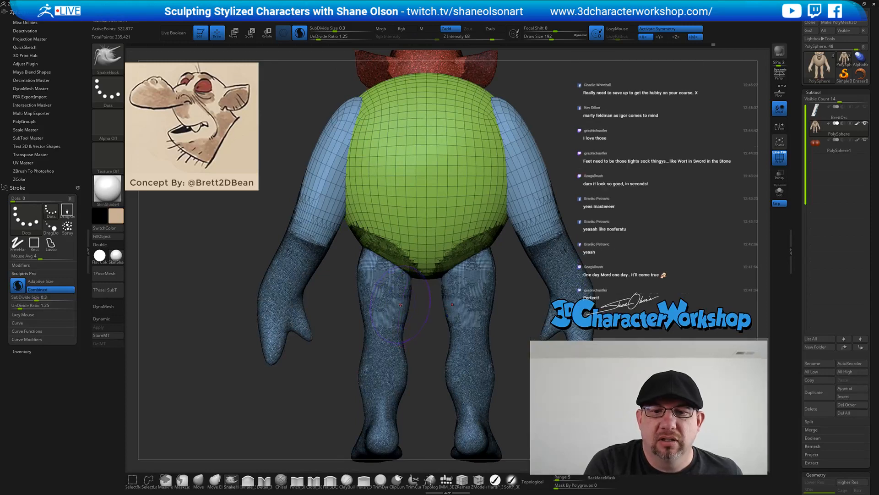
{"action": "left_click_drag", "start_coordinate": [425, 364], "coordinate": [393, 247], "text": "alt"}
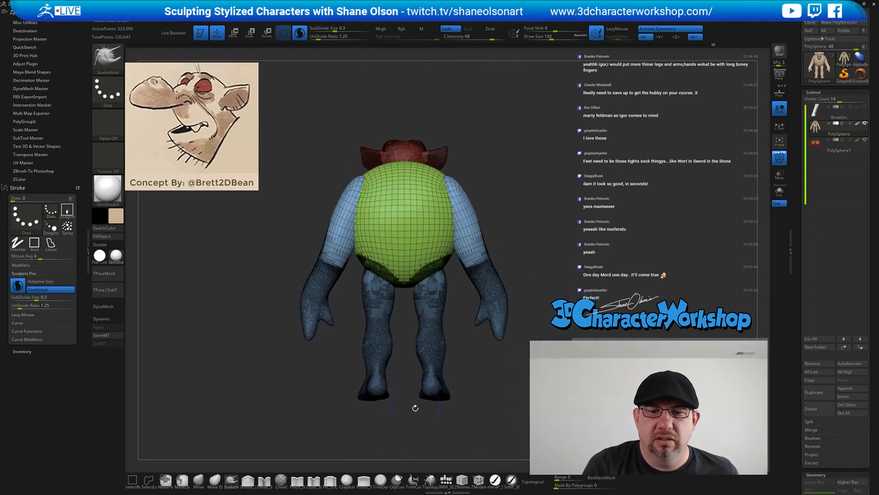
{"action": "left_click_drag", "start_coordinate": [414, 408], "coordinate": [469, 395]}
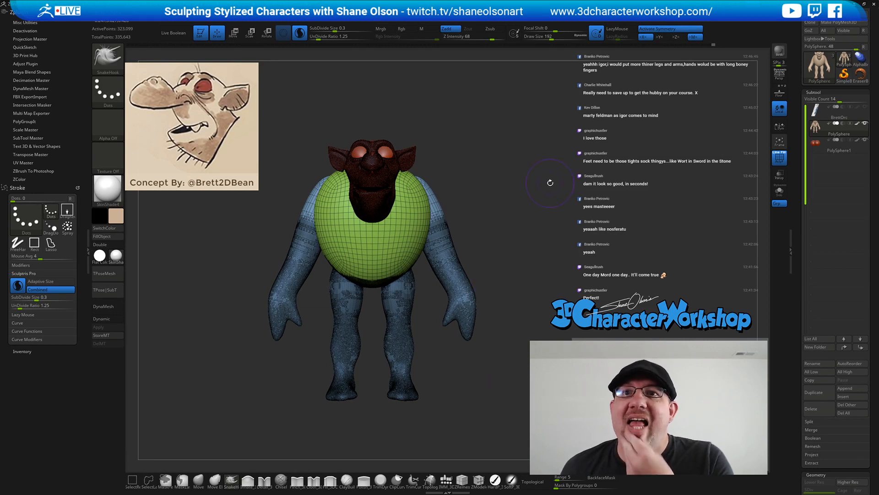
{"action": "mouse_move", "coordinate": [510, 237]}
{"action": "left_mouse_down"}
{"action": "mouse_move", "coordinate": [526, 237]}
{"action": "mouse_move", "coordinate": [505, 240]}
{"action": "mouse_move", "coordinate": [513, 260]}
{"action": "left_mouse_up"}
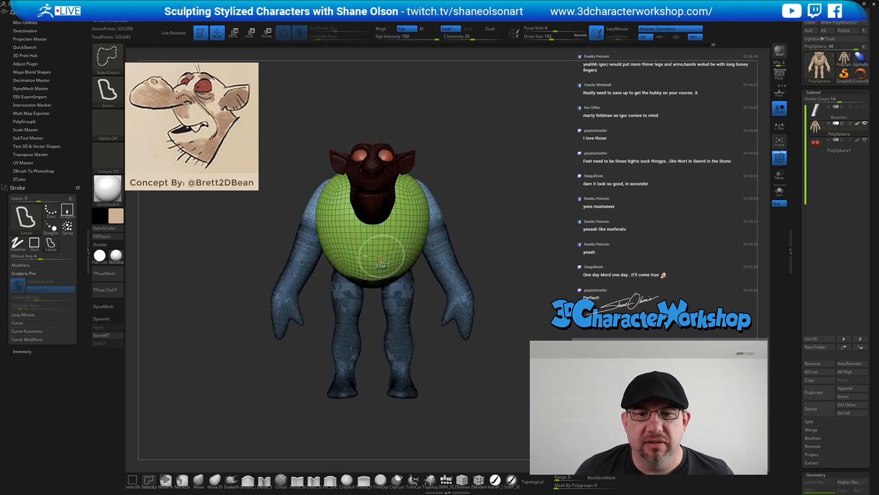
Switch the selection brush to SelectRect and use polygroup visibility to hide only the head
{"action": "left_click", "coordinate": [133, 480]}
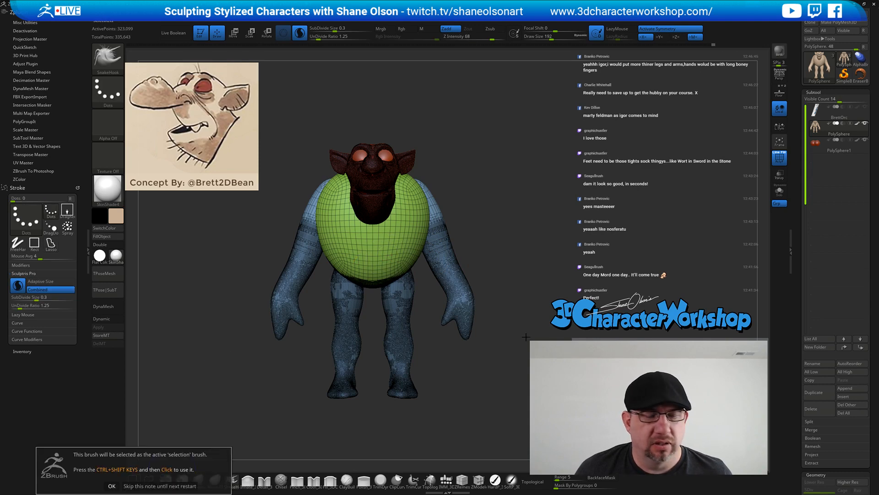
{"action": "left_click", "coordinate": [112, 485]}
{"action": "left_click", "coordinate": [375, 275], "text": "ctrl+shift"}
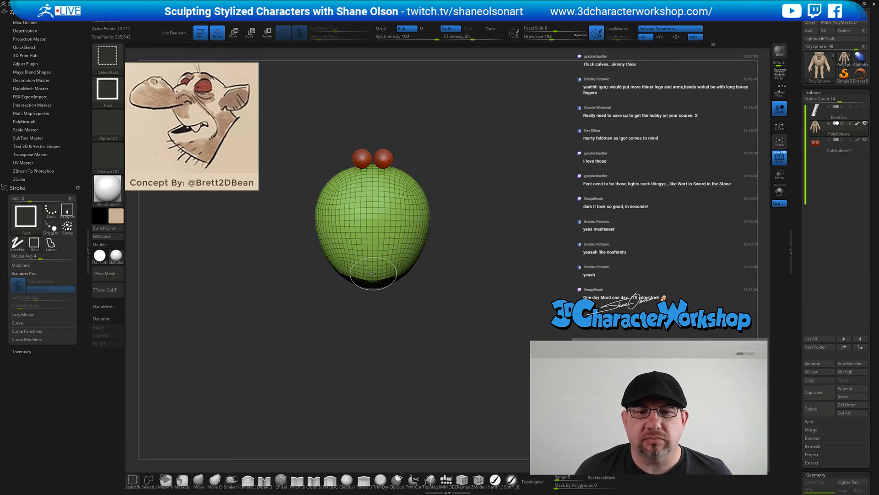
{"action": "left_click", "coordinate": [374, 275], "text": "ctrl+shift"}
{"action": "left_click", "coordinate": [395, 277], "text": "ctrl+shift"}
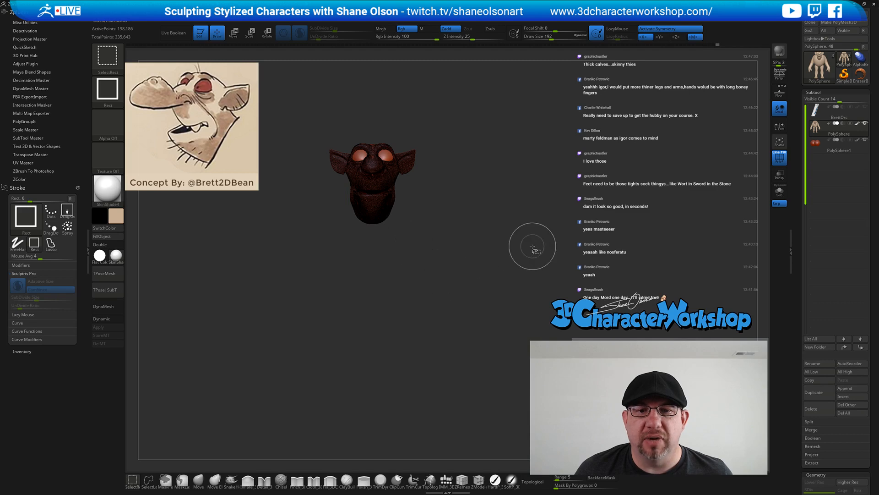
{"action": "left_click_drag", "start_coordinate": [520, 217], "coordinate": [554, 254], "text": "ctrl+shift"}
Split the hidden head into its own subtool with Split Hidden and check the figure from the side and front
{"action": "left_click_drag", "start_coordinate": [590, 215], "coordinate": [564, 207]}
{"action": "key", "text": "space"}
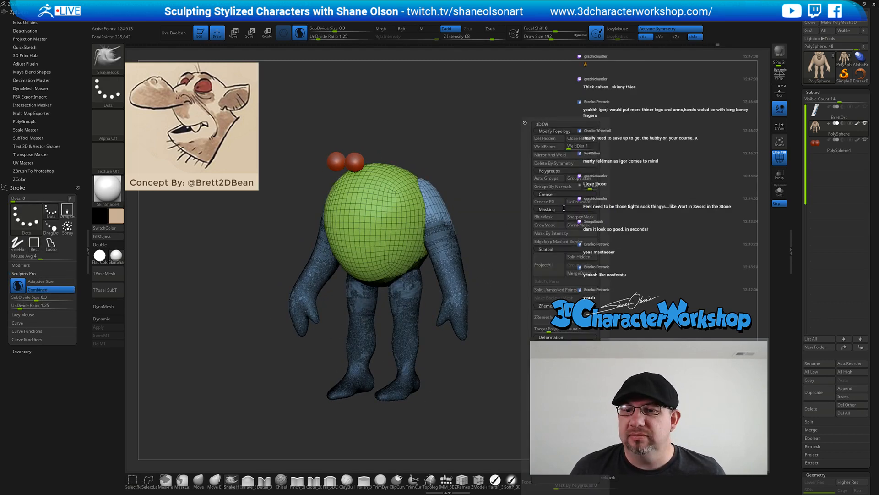
{"action": "left_click", "coordinate": [578, 257]}
{"action": "left_click_drag", "start_coordinate": [563, 231], "coordinate": [475, 208]}
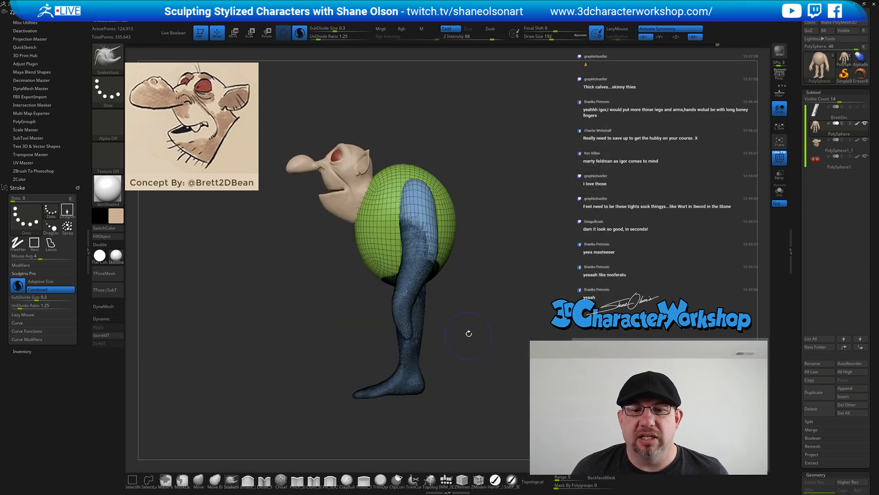
{"action": "mouse_move", "coordinate": [526, 288]}
{"action": "left_mouse_down"}
{"action": "mouse_move", "coordinate": [531, 265]}
{"action": "mouse_move", "coordinate": [513, 283]}
{"action": "left_mouse_up"}
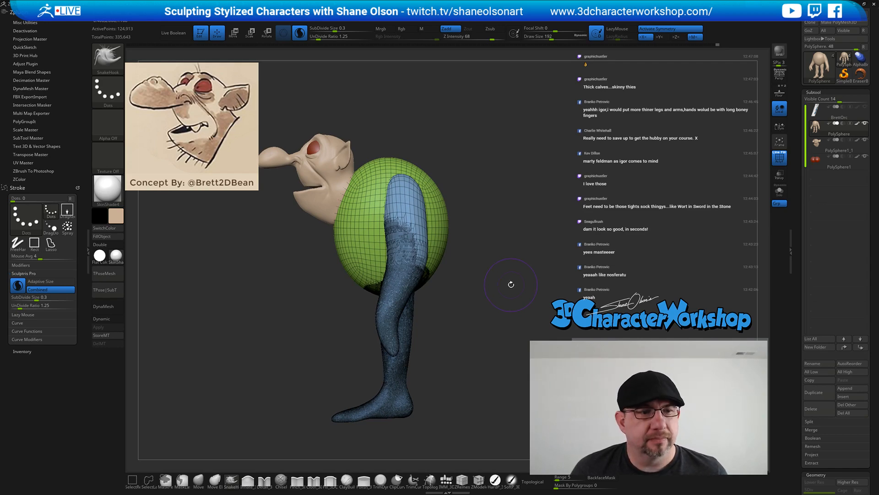
{"action": "left_click_drag", "start_coordinate": [533, 284], "coordinate": [630, 281]}
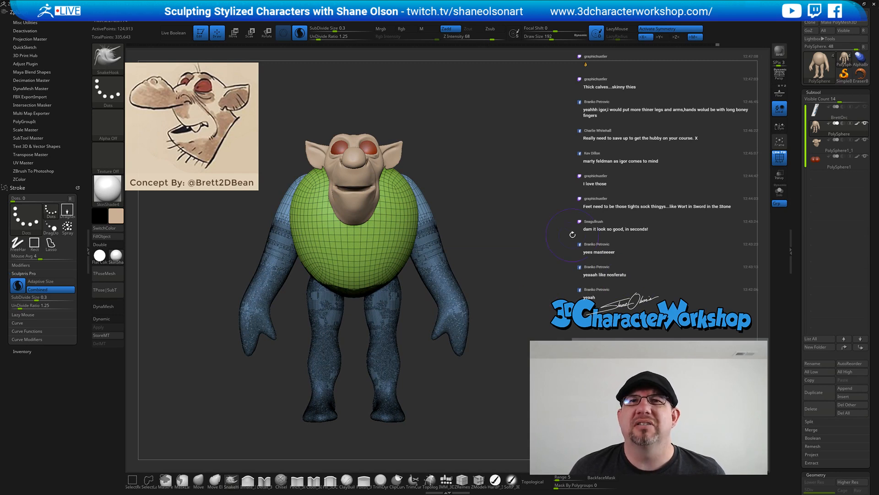
{"action": "left_click_drag", "start_coordinate": [573, 234], "coordinate": [572, 235], "text": "shift"}
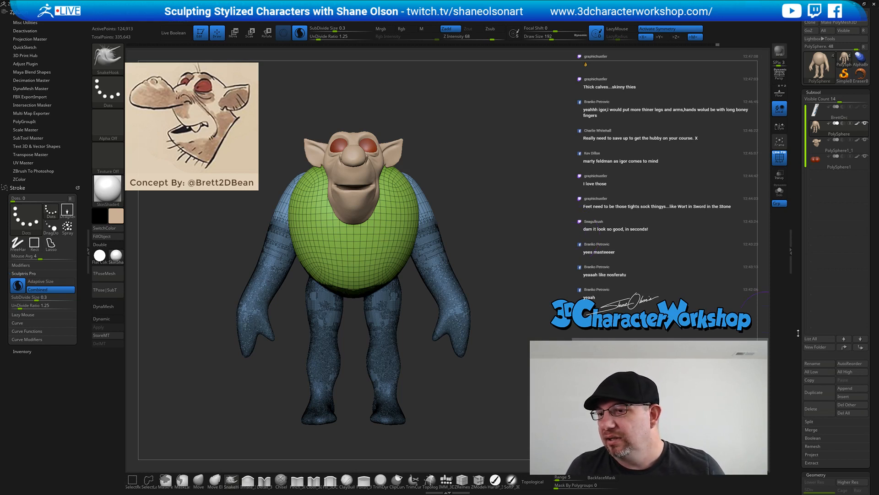
DynaMesh the separated body at resolution 128 and hide the polyframe
{"action": "left_click_drag", "start_coordinate": [796, 343], "coordinate": [796, 307]}
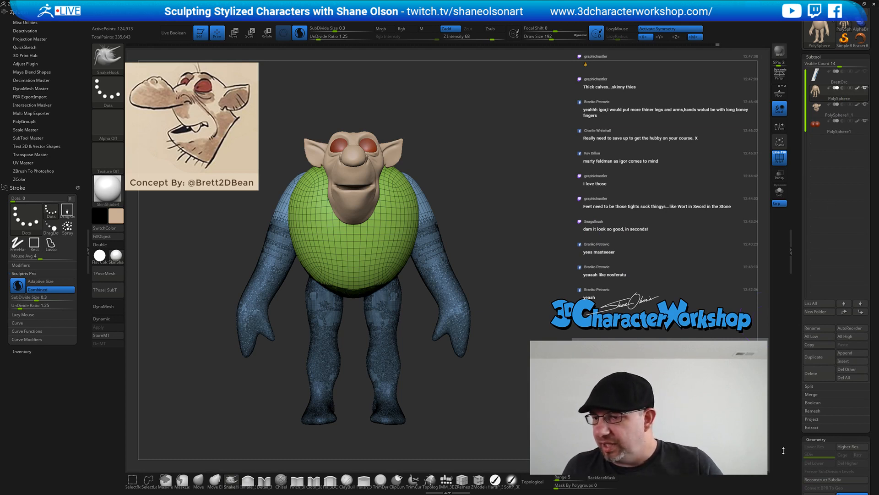
{"action": "left_click_drag", "start_coordinate": [801, 403], "coordinate": [801, 367]}
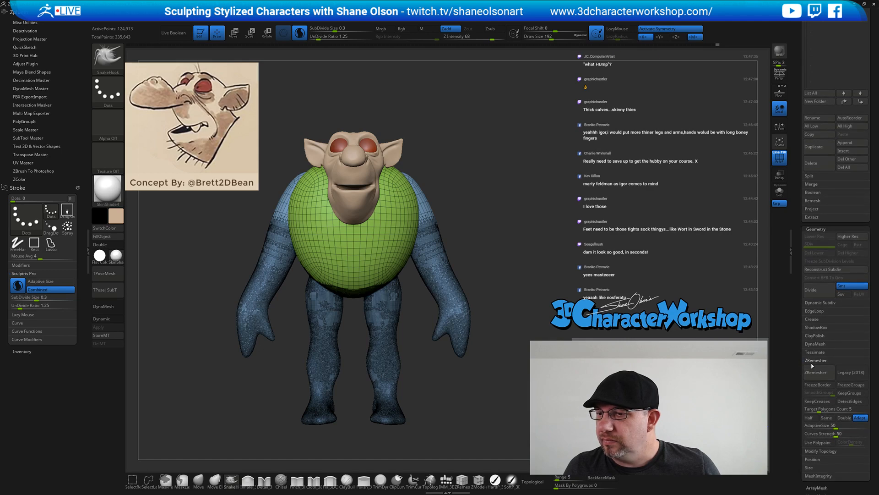
{"action": "left_click", "coordinate": [815, 343]}
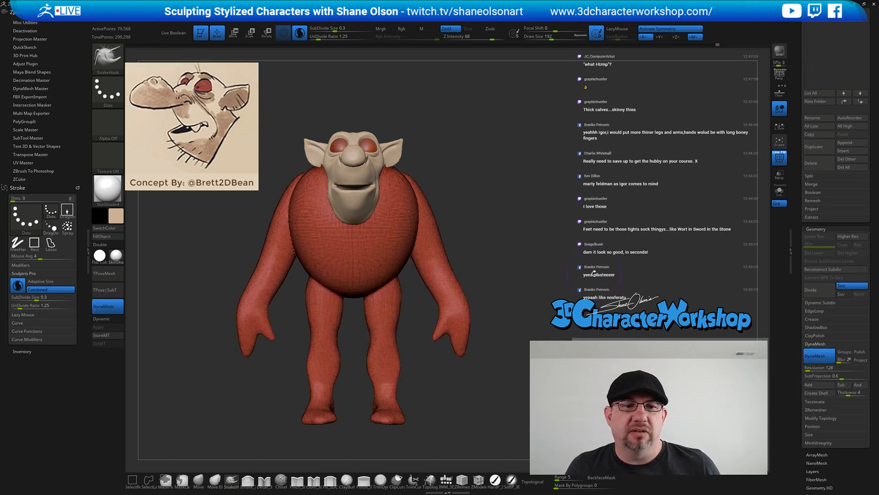
{"action": "mouse_move", "coordinate": [585, 243]}
{"action": "left_mouse_down"}
{"action": "mouse_move", "coordinate": [481, 242]}
{"action": "mouse_move", "coordinate": [576, 242]}
{"action": "left_mouse_up"}
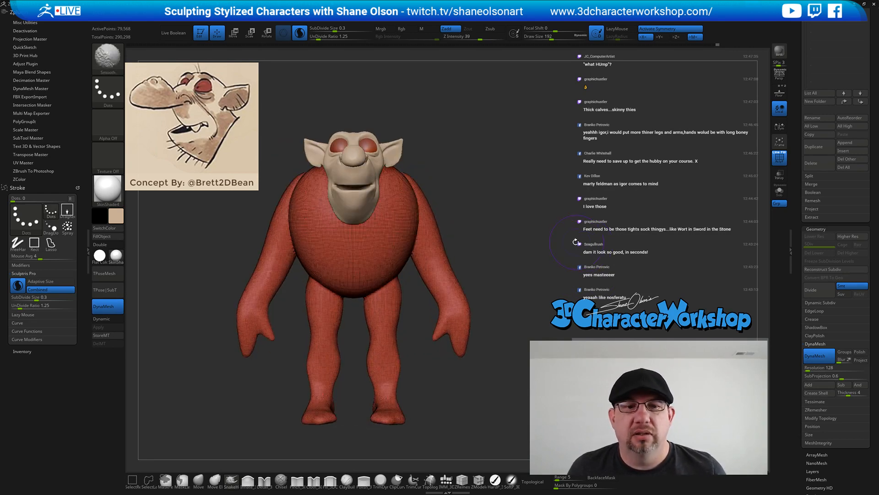
{"action": "left_click", "coordinate": [814, 359]}
{"action": "key", "text": "shift+f"}
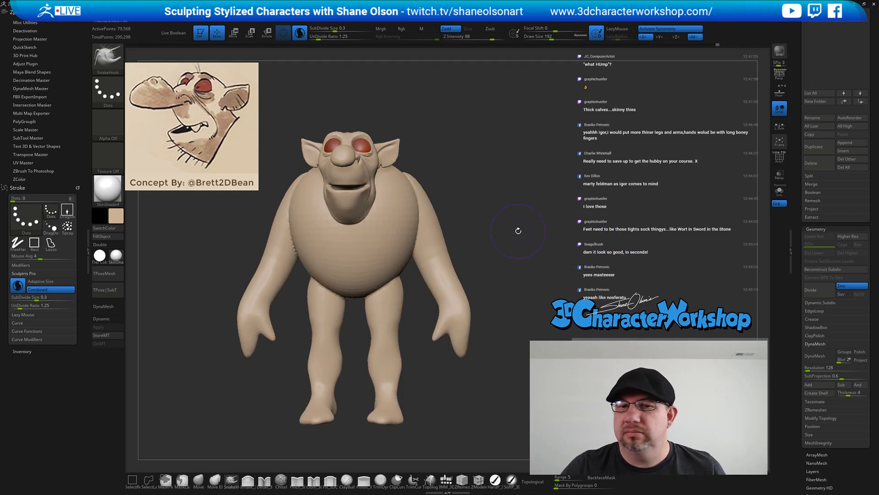
Smooth the seams where the arms meet the torso on the front and back of the body
{"action": "left_click_drag", "start_coordinate": [556, 272], "coordinate": [491, 206]}
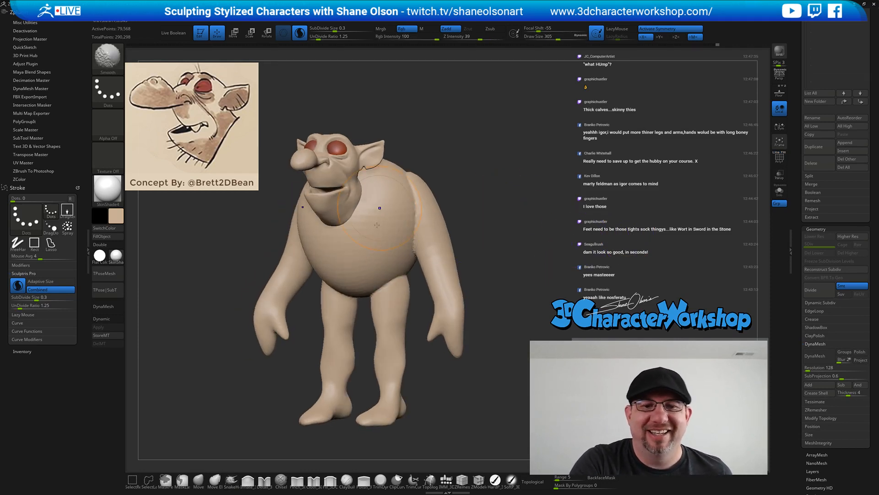
{"action": "left_click_drag", "start_coordinate": [363, 248], "coordinate": [381, 263], "text": "shift"}
{"action": "left_click_drag", "start_coordinate": [401, 222], "coordinate": [408, 201], "text": "shift"}
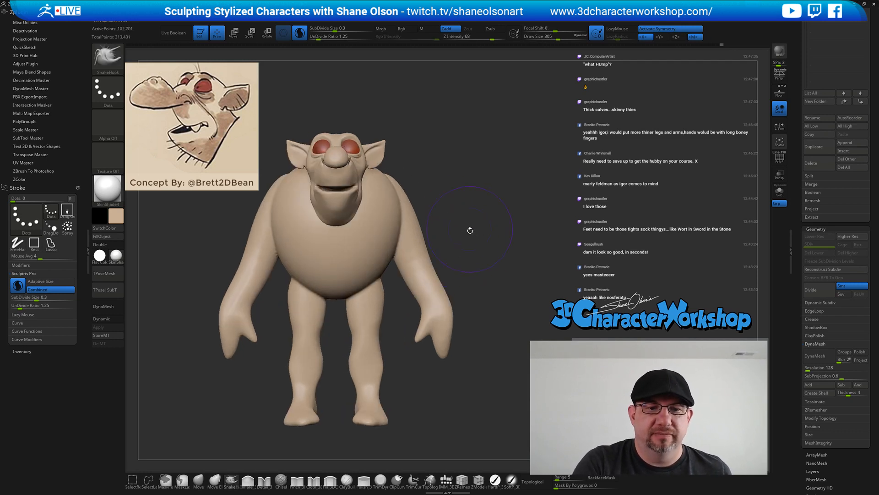
{"action": "mouse_move", "coordinate": [469, 232]}
{"action": "left_mouse_down"}
{"action": "mouse_move", "coordinate": [417, 238]}
{"action": "mouse_move", "coordinate": [447, 211]}
{"action": "mouse_move", "coordinate": [414, 198]}
{"action": "left_mouse_up"}
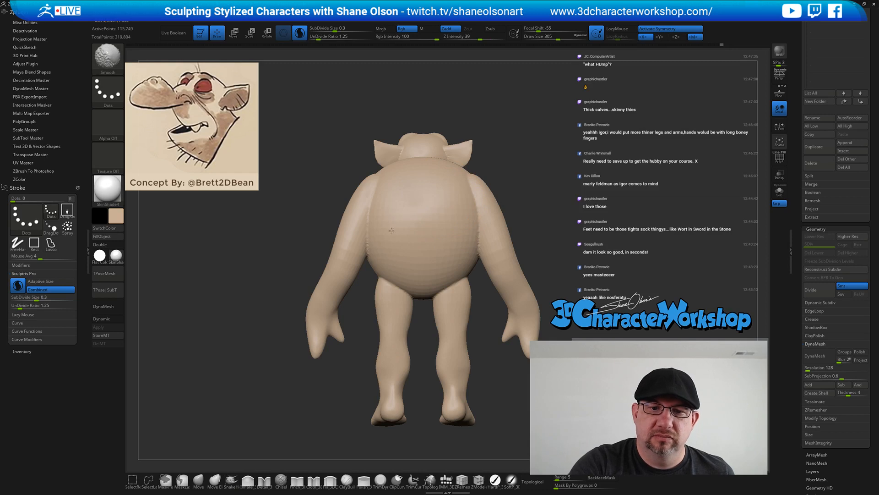
{"action": "left_click_drag", "start_coordinate": [415, 268], "coordinate": [447, 238], "text": "shift"}
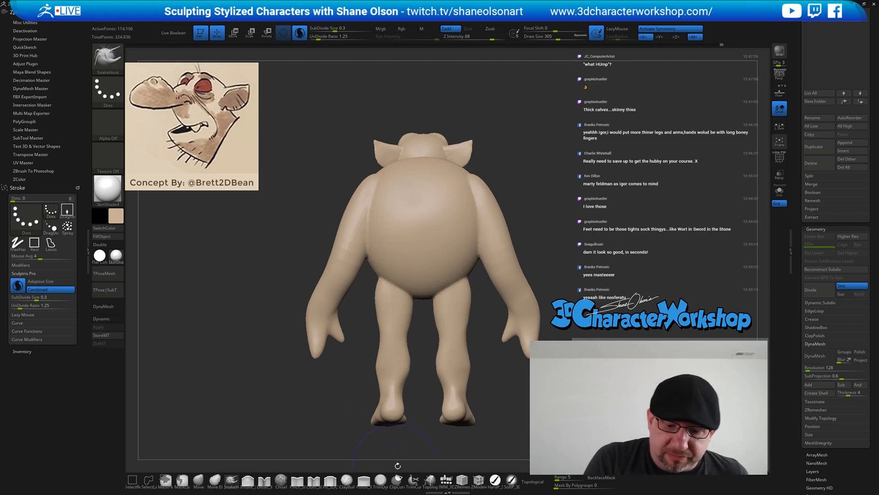
Try ClayBuildup, return to SnakeHook at draw size 251, and undo the body's smoothing and DynaMesh
{"action": "left_click", "coordinate": [347, 479]}
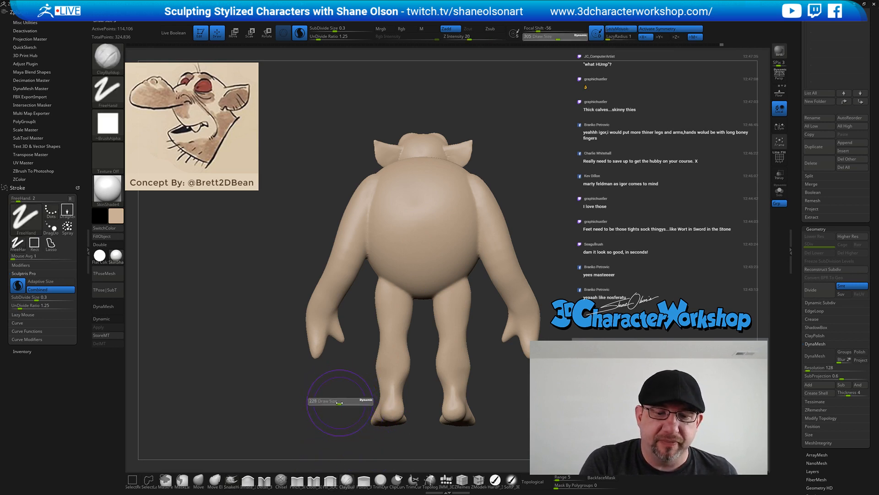
{"action": "left_click_drag", "start_coordinate": [349, 374], "coordinate": [326, 427], "text": "alt"}
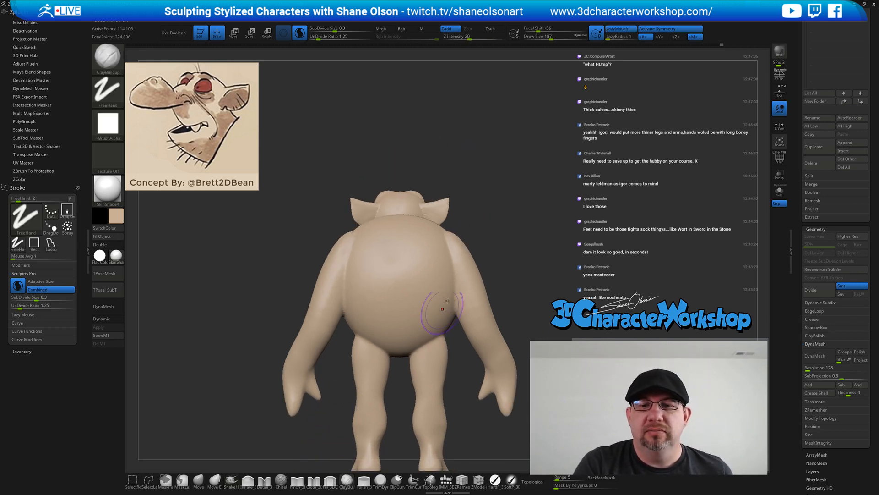
{"action": "left_click", "coordinate": [231, 479]}
{"action": "key", "text": "s"}
{"action": "left_click", "coordinate": [245, 389]}
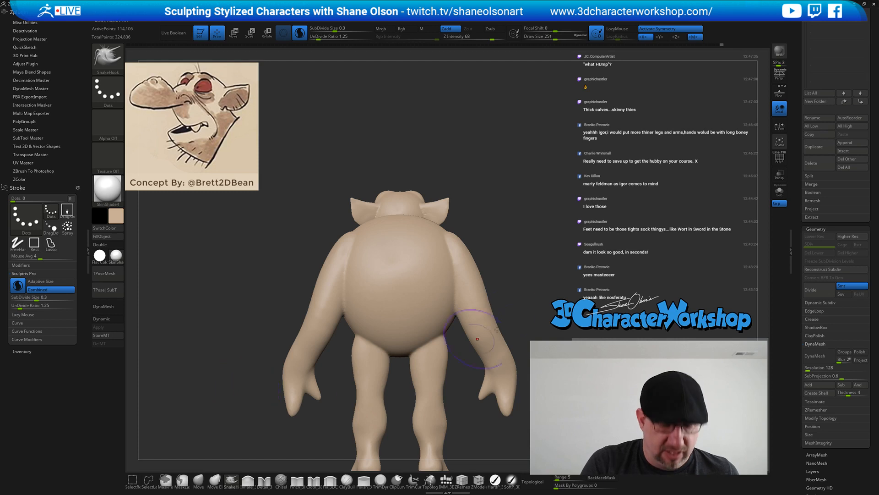
{"action": "left_click_drag", "start_coordinate": [552, 279], "coordinate": [580, 285], "text": "ctrl"}
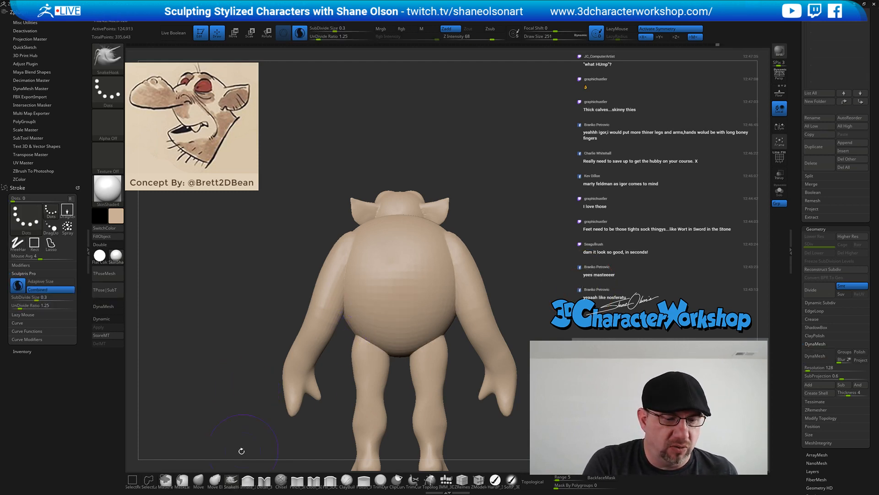
Show the polyframe and mask the torso polygroup, leaving the arms and legs editable
{"action": "key", "text": "shift+f"}
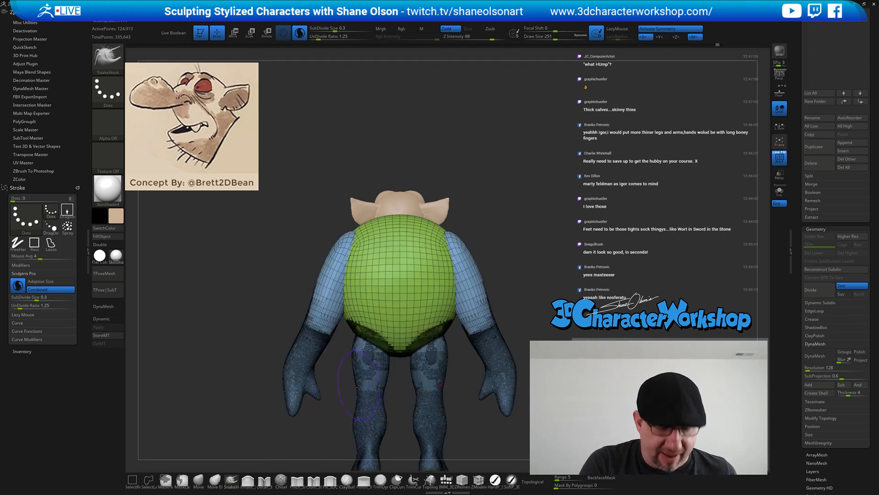
{"action": "key", "text": "w"}
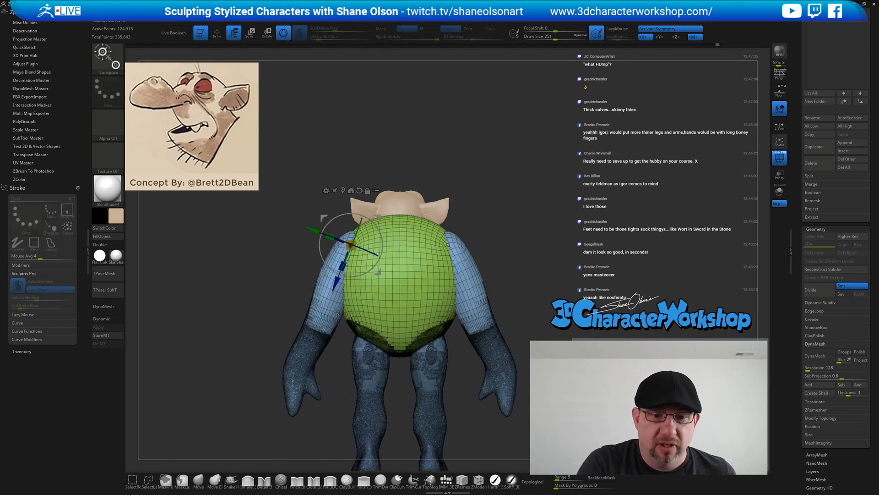
{"action": "key", "text": "q"}
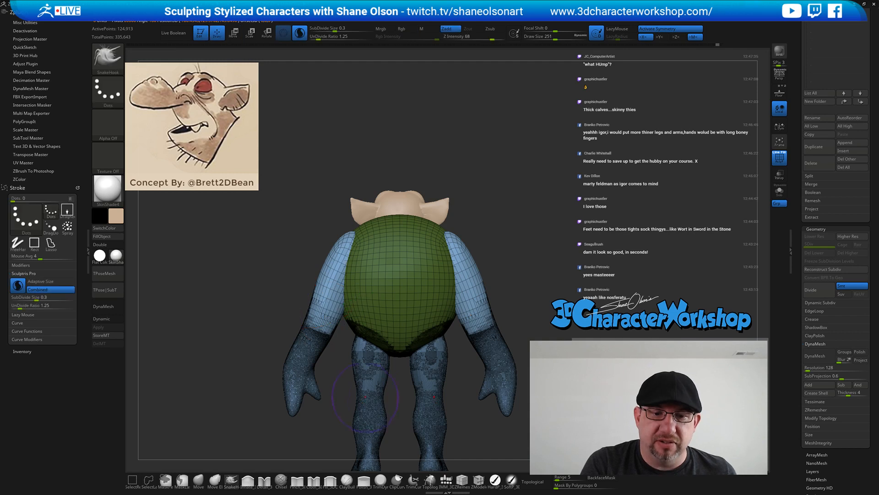
Reshape the shoulders and upper arms around the masked torso with SnakeHook at draw size 351, from the back and side
{"action": "key", "text": "s"}
{"action": "left_click_drag", "start_coordinate": [354, 312], "coordinate": [351, 312]}
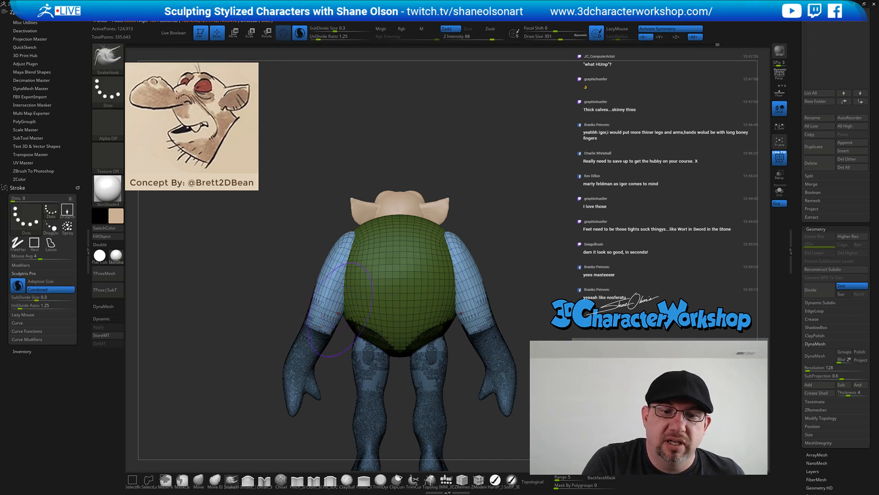
{"action": "mouse_move", "coordinate": [328, 275]}
{"action": "left_mouse_down"}
{"action": "mouse_move", "coordinate": [330, 256]}
{"action": "mouse_move", "coordinate": [340, 304]}
{"action": "mouse_move", "coordinate": [326, 316]}
{"action": "mouse_move", "coordinate": [329, 286]}
{"action": "mouse_move", "coordinate": [337, 298]}
{"action": "left_mouse_up"}
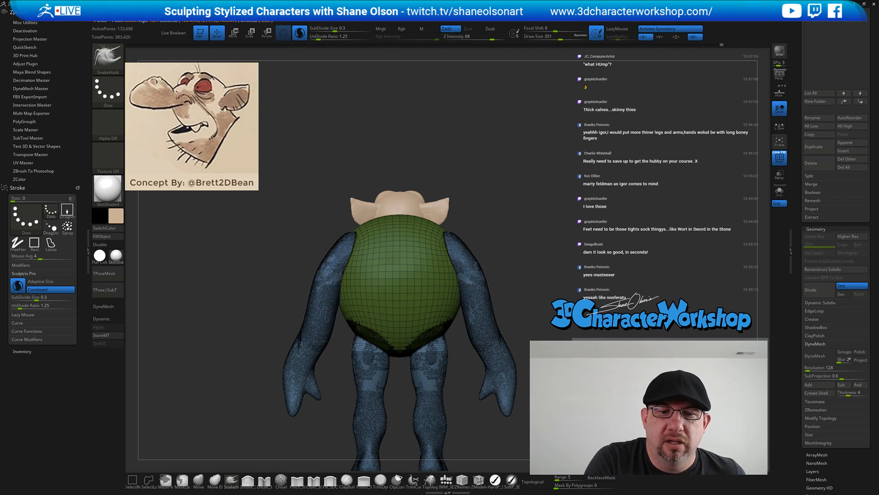
{"action": "mouse_move", "coordinate": [341, 262]}
{"action": "left_mouse_down"}
{"action": "mouse_move", "coordinate": [347, 241]}
{"action": "mouse_move", "coordinate": [332, 249]}
{"action": "left_mouse_up"}
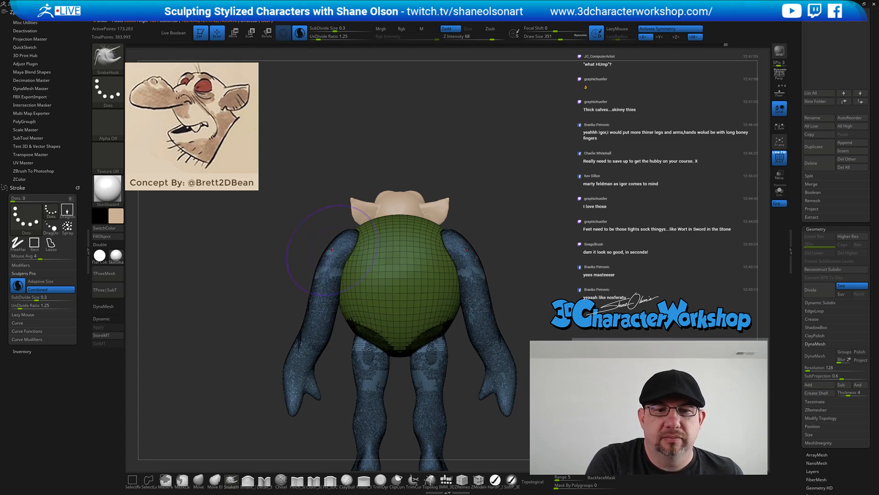
{"action": "left_click_drag", "start_coordinate": [447, 277], "coordinate": [483, 284]}
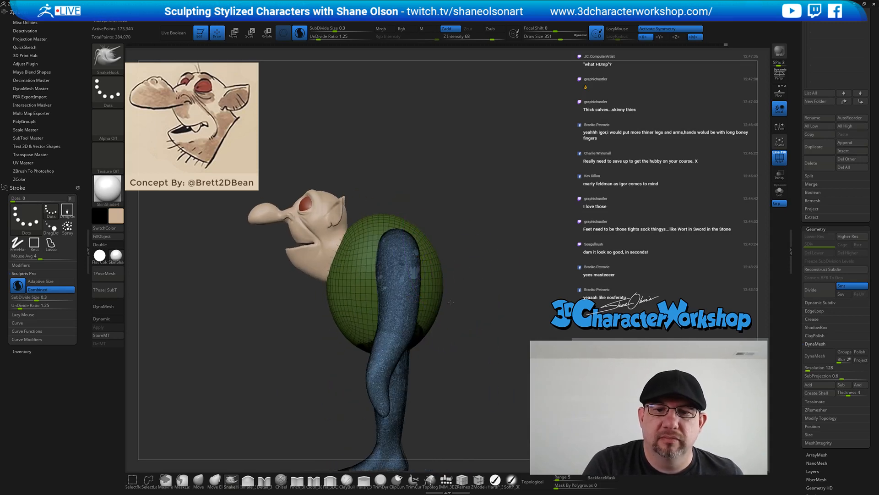
{"action": "left_click_drag", "start_coordinate": [457, 257], "coordinate": [490, 250]}
{"action": "mouse_move", "coordinate": [446, 230]}
{"action": "left_mouse_down"}
{"action": "mouse_move", "coordinate": [414, 256]}
{"action": "mouse_move", "coordinate": [455, 283]}
{"action": "mouse_move", "coordinate": [430, 289]}
{"action": "mouse_move", "coordinate": [428, 274]}
{"action": "mouse_move", "coordinate": [407, 261]}
{"action": "mouse_move", "coordinate": [426, 278]}
{"action": "mouse_move", "coordinate": [415, 271]}
{"action": "mouse_move", "coordinate": [425, 293]}
{"action": "mouse_move", "coordinate": [423, 276]}
{"action": "left_mouse_up"}
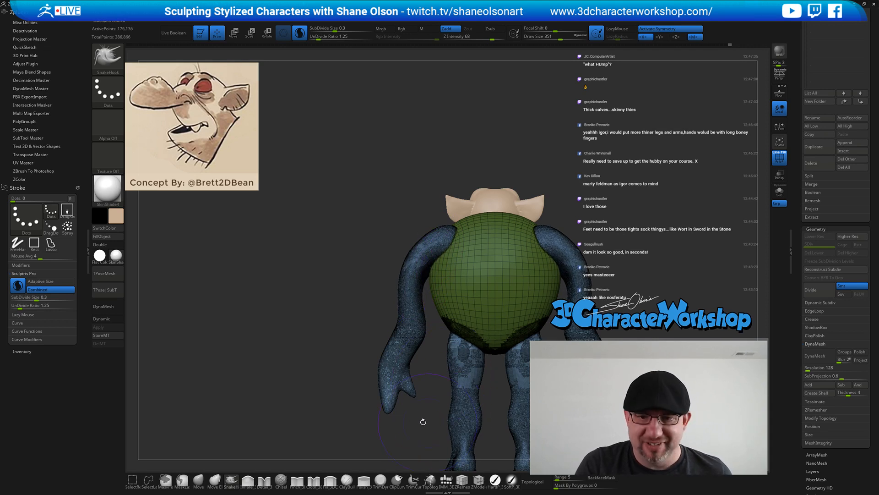
Clear the torso mask and DynaMesh the body at resolution 128
{"action": "left_click_drag", "start_coordinate": [303, 359], "coordinate": [321, 370], "text": "ctrl"}
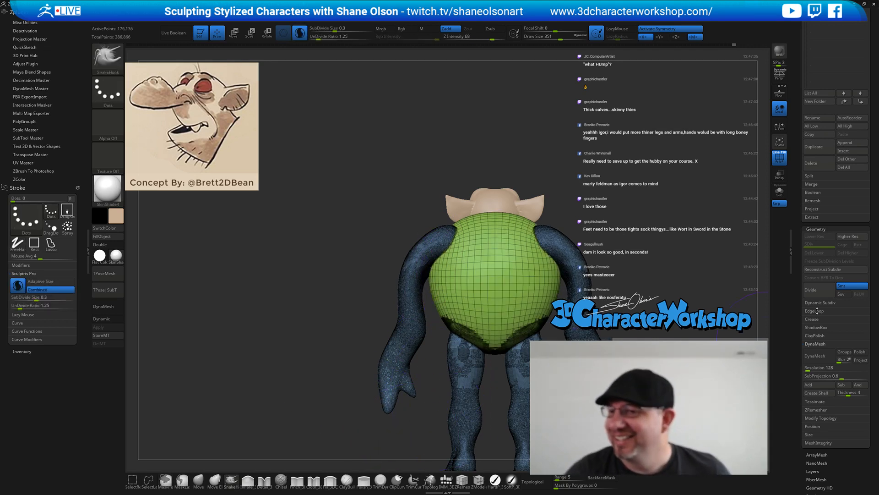
{"action": "left_click", "coordinate": [820, 356]}
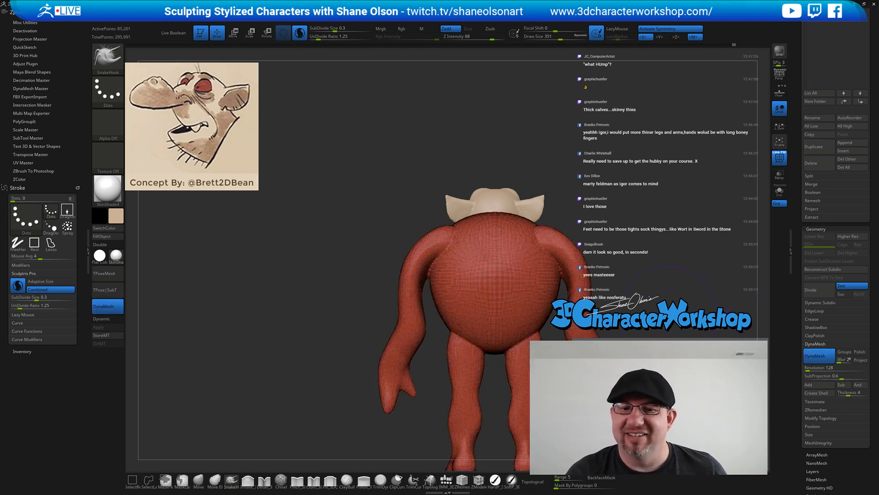
Reshape the shoulders, arms and upper thighs with the SnakeHook brush, adjusting the draw size to 358
{"action": "left_click_drag", "start_coordinate": [426, 277], "coordinate": [432, 279]}
{"action": "right_click_drag", "start_coordinate": [463, 319], "coordinate": [517, 304]}
{"action": "left_click_drag", "start_coordinate": [509, 254], "coordinate": [513, 270]}
{"action": "right_click_drag", "start_coordinate": [522, 300], "coordinate": [481, 286], "text": "alt"}
{"action": "mouse_move", "coordinate": [481, 284]}
{"action": "left_mouse_down"}
{"action": "mouse_move", "coordinate": [488, 362]}
{"action": "mouse_move", "coordinate": [477, 310]}
{"action": "mouse_move", "coordinate": [482, 304]}
{"action": "mouse_move", "coordinate": [503, 323]}
{"action": "mouse_move", "coordinate": [499, 293]}
{"action": "mouse_move", "coordinate": [473, 335]}
{"action": "mouse_move", "coordinate": [479, 256]}
{"action": "mouse_move", "coordinate": [469, 227]}
{"action": "left_mouse_up"}
{"action": "key", "text": "s"}
{"action": "key", "text": "s"}
{"action": "left_click", "coordinate": [487, 244]}
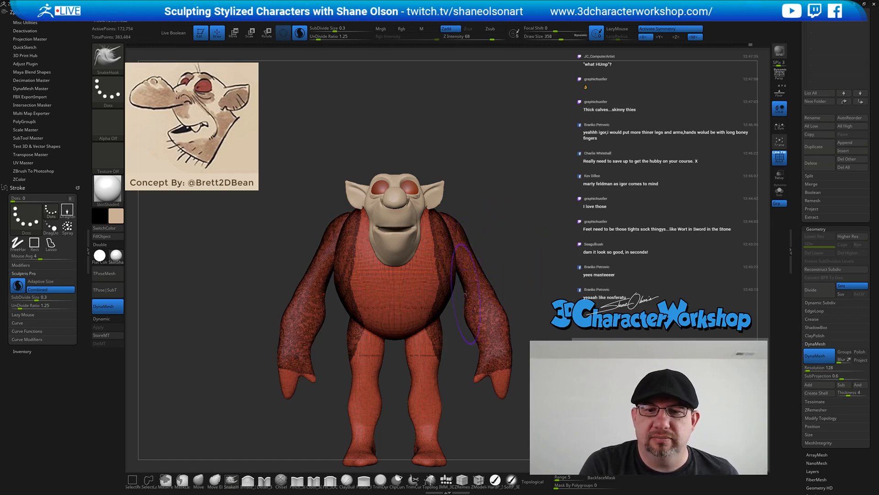
Refine the body and limb silhouette with SnakeHook at draw size 437, then hide the polyframe
{"action": "mouse_move", "coordinate": [522, 275]}
{"action": "left_mouse_down"}
{"action": "mouse_move", "coordinate": [607, 275]}
{"action": "mouse_move", "coordinate": [520, 253]}
{"action": "mouse_move", "coordinate": [405, 324]}
{"action": "mouse_move", "coordinate": [395, 288]}
{"action": "left_mouse_up"}
{"action": "key", "text": "s"}
{"action": "mouse_move", "coordinate": [307, 362]}
{"action": "left_mouse_down"}
{"action": "mouse_move", "coordinate": [414, 370]}
{"action": "mouse_move", "coordinate": [442, 356]}
{"action": "left_mouse_up"}
{"action": "key", "text": "shift+f"}
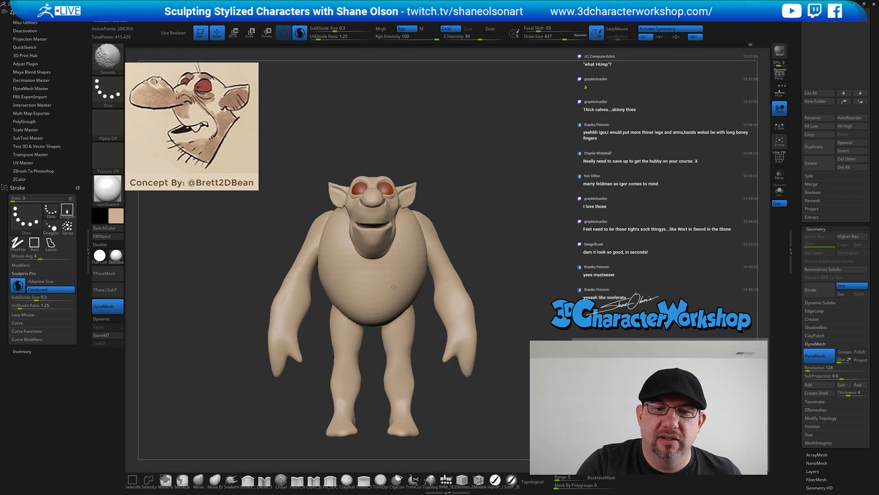
Smooth the torso and blend its joins with the arms and legs
{"action": "left_click_drag", "start_coordinate": [393, 286], "coordinate": [494, 247]}
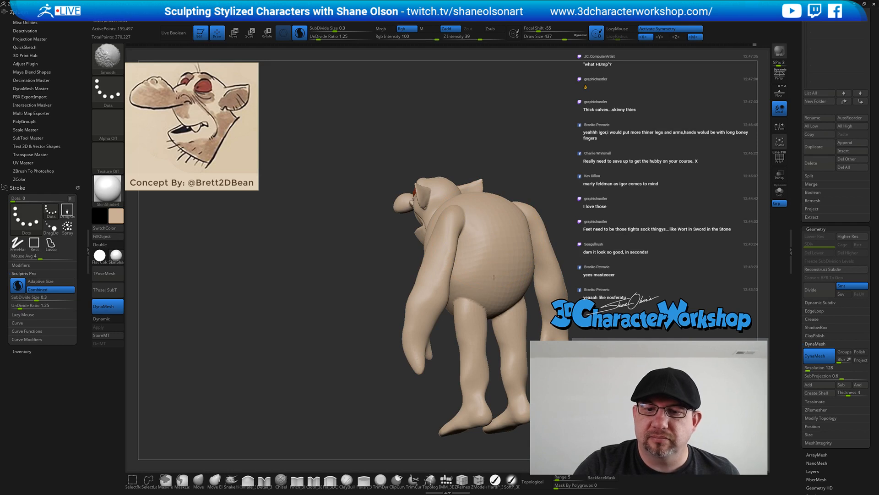
{"action": "mouse_move", "coordinate": [493, 278]}
{"action": "left_mouse_down", "text": "shift"}
{"action": "mouse_move", "coordinate": [476, 222]}
{"action": "mouse_move", "coordinate": [490, 271]}
{"action": "left_mouse_up", "text": "shift"}
{"action": "mouse_move", "coordinate": [527, 256]}
{"action": "right_mouse_down", "text": "alt"}
{"action": "mouse_move", "coordinate": [474, 269]}
{"action": "mouse_move", "coordinate": [516, 261]}
{"action": "mouse_move", "coordinate": [514, 281]}
{"action": "mouse_move", "coordinate": [528, 283]}
{"action": "mouse_move", "coordinate": [476, 253]}
{"action": "right_mouse_up", "text": "alt"}
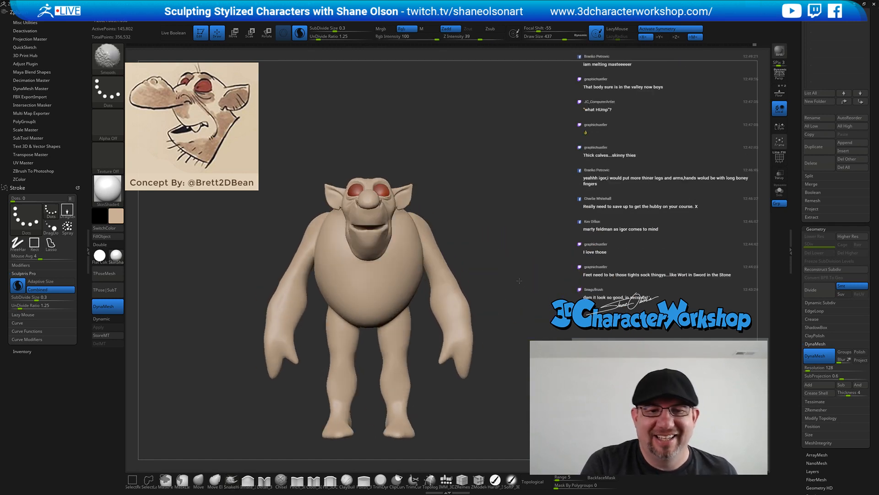
Build up the buttocks on the lower back of the torso with ClayBuildup at draw size 202
{"action": "mouse_move", "coordinate": [491, 355]}
{"action": "right_mouse_down"}
{"action": "mouse_move", "coordinate": [466, 371]}
{"action": "mouse_move", "coordinate": [518, 341]}
{"action": "mouse_move", "coordinate": [470, 322]}
{"action": "mouse_move", "coordinate": [489, 324]}
{"action": "right_mouse_up"}
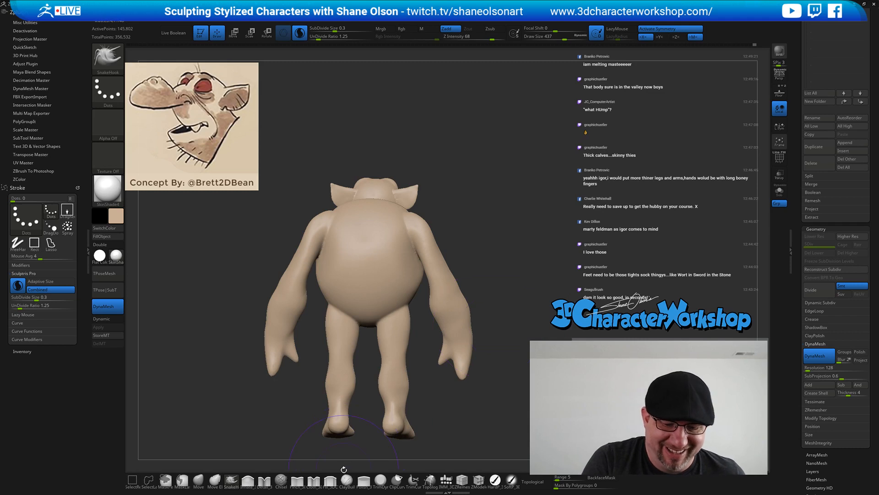
{"action": "left_click", "coordinate": [347, 481]}
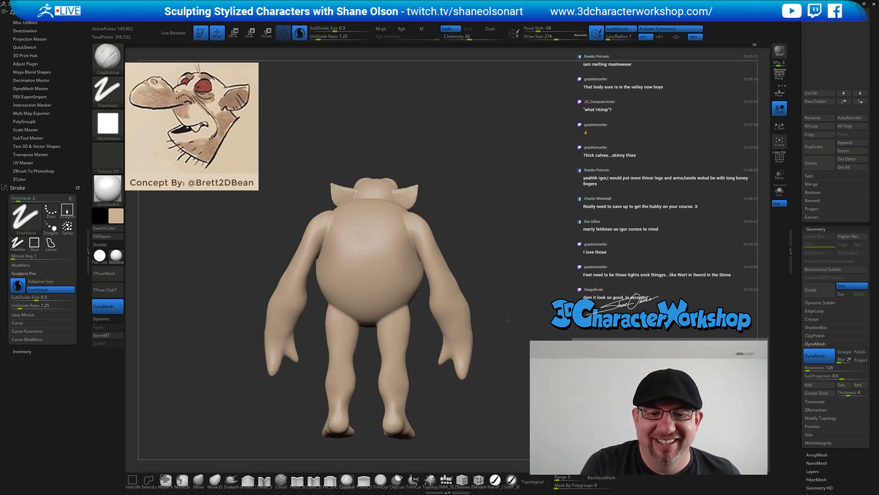
{"action": "mouse_move", "coordinate": [493, 325]}
{"action": "right_mouse_down"}
{"action": "mouse_move", "coordinate": [507, 312]}
{"action": "mouse_move", "coordinate": [494, 350]}
{"action": "right_mouse_up"}
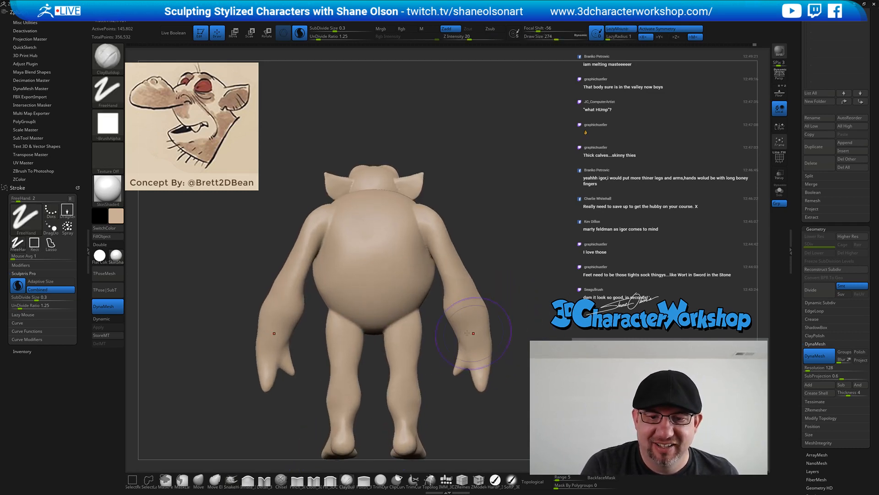
{"action": "key", "text": "s"}
{"action": "left_click_drag", "start_coordinate": [406, 328], "coordinate": [401, 328]}
{"action": "mouse_move", "coordinate": [387, 326]}
{"action": "left_mouse_down"}
{"action": "mouse_move", "coordinate": [403, 302]}
{"action": "mouse_move", "coordinate": [411, 319]}
{"action": "mouse_move", "coordinate": [390, 319]}
{"action": "mouse_move", "coordinate": [395, 300]}
{"action": "mouse_move", "coordinate": [409, 311]}
{"action": "mouse_move", "coordinate": [407, 324]}
{"action": "left_mouse_up"}
Raise the Smooth brush's Z intensity and soften the buttocks into the torso
{"action": "key", "text": "shift"}
{"action": "left_click_drag", "start_coordinate": [434, 355], "coordinate": [410, 304]}
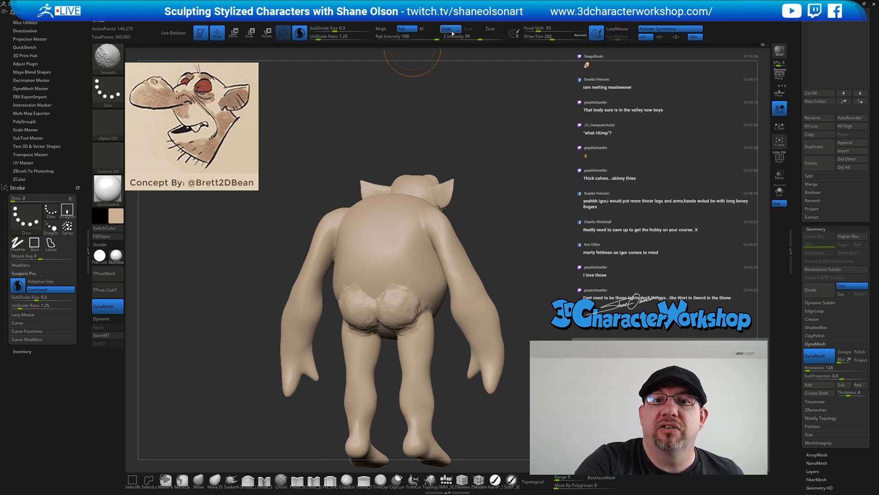
{"action": "left_click_drag", "start_coordinate": [474, 37], "coordinate": [504, 38]}
{"action": "mouse_move", "coordinate": [428, 281]}
{"action": "left_mouse_down", "text": "shift"}
{"action": "mouse_move", "coordinate": [409, 313]}
{"action": "mouse_move", "coordinate": [425, 306]}
{"action": "left_mouse_up", "text": "shift"}
{"action": "left_click_drag", "start_coordinate": [451, 343], "coordinate": [522, 338]}
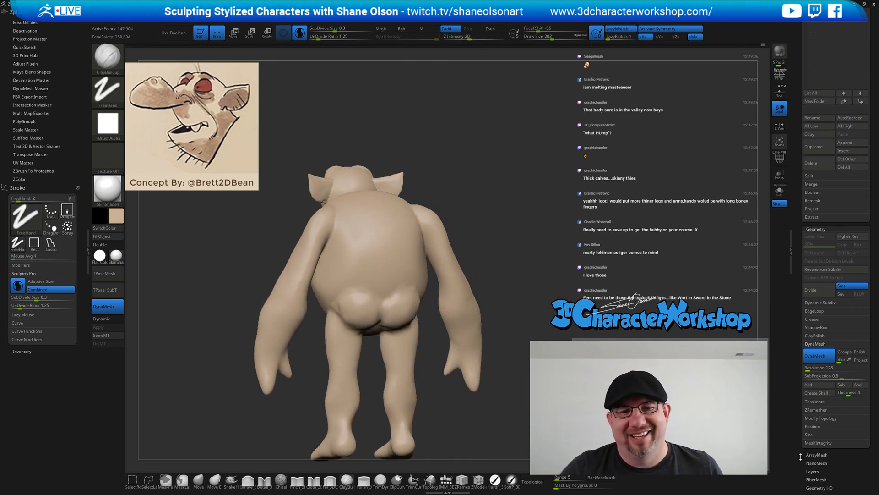
Load the Smooth Stronger brush from the brush library's Smooth folder as the active smoothing brush
{"action": "left_click_drag", "start_coordinate": [644, 219], "coordinate": [590, 192], "text": "alt"}
{"action": "key", "text": "shift"}
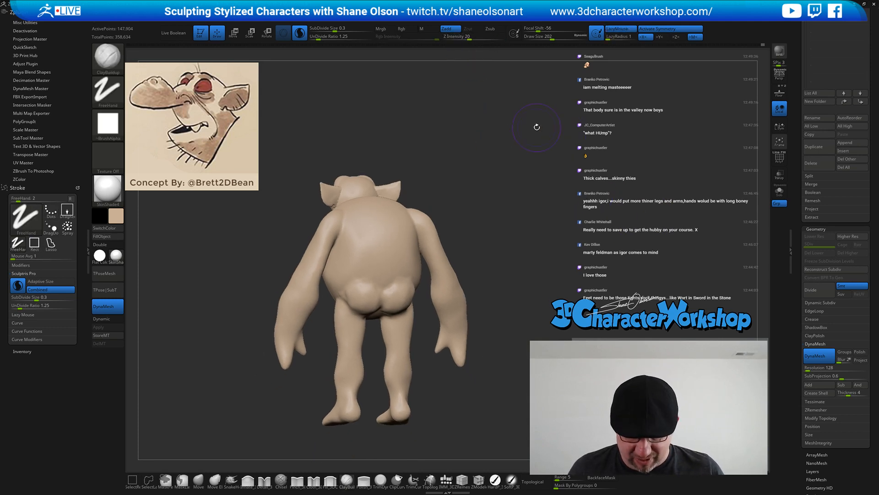
{"action": "key", "text": "comma"}
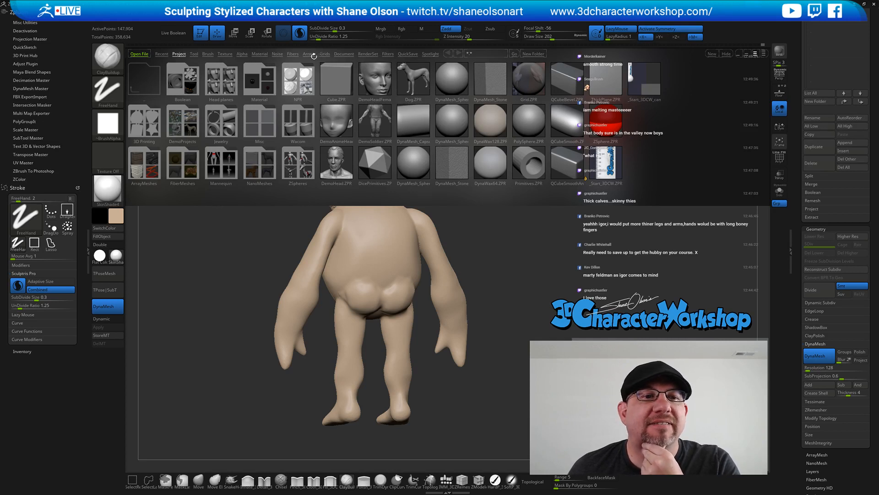
{"action": "left_click", "coordinate": [207, 54]}
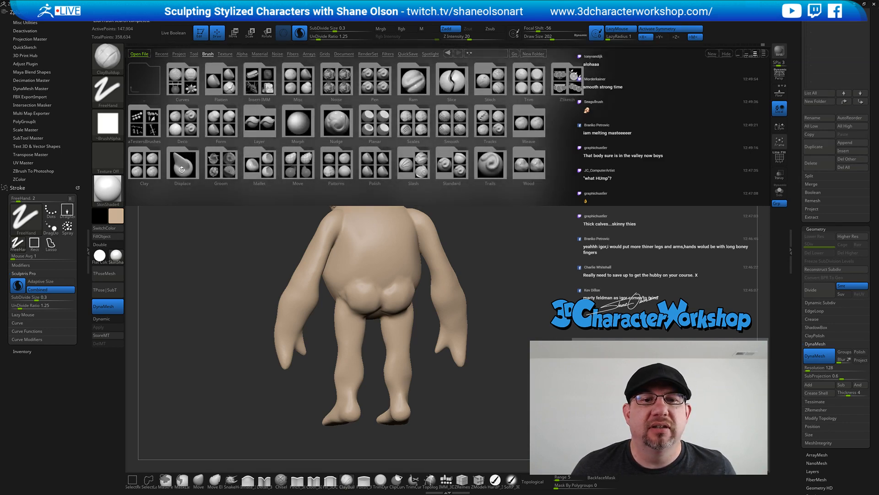
{"action": "left_click", "coordinate": [444, 125]}
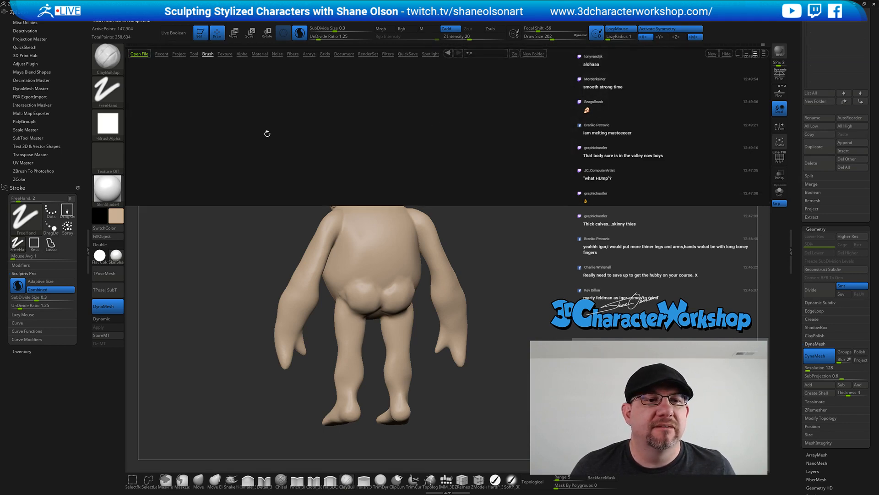
{"action": "double_click", "coordinate": [187, 158]}
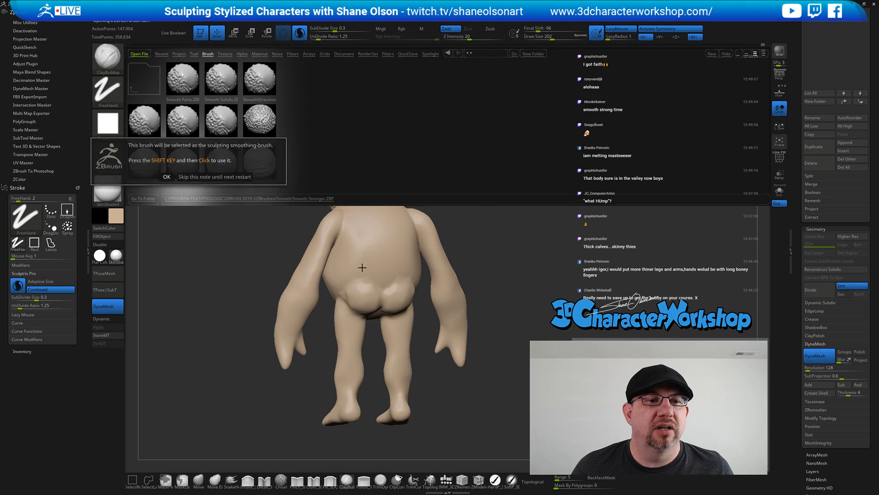
{"action": "left_click", "coordinate": [180, 177]}
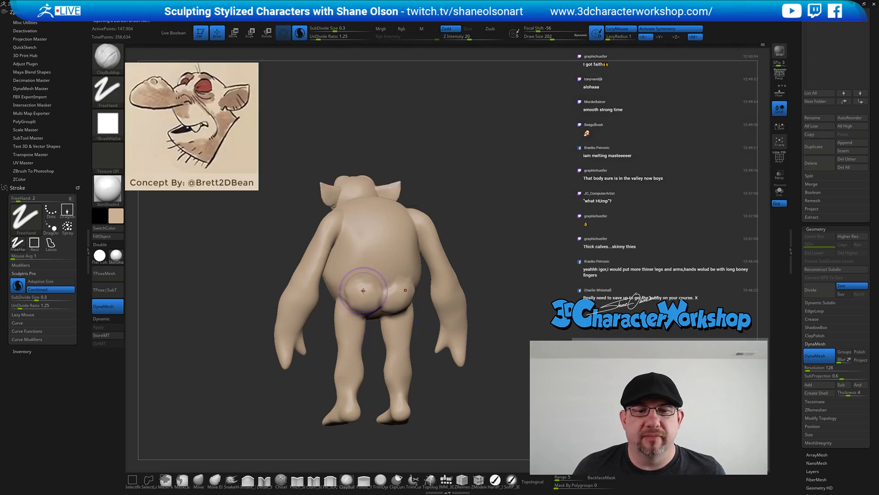
Soften the buttocks and lower back with Smooth Stronger so they blend into the torso
{"action": "key", "text": "shift"}
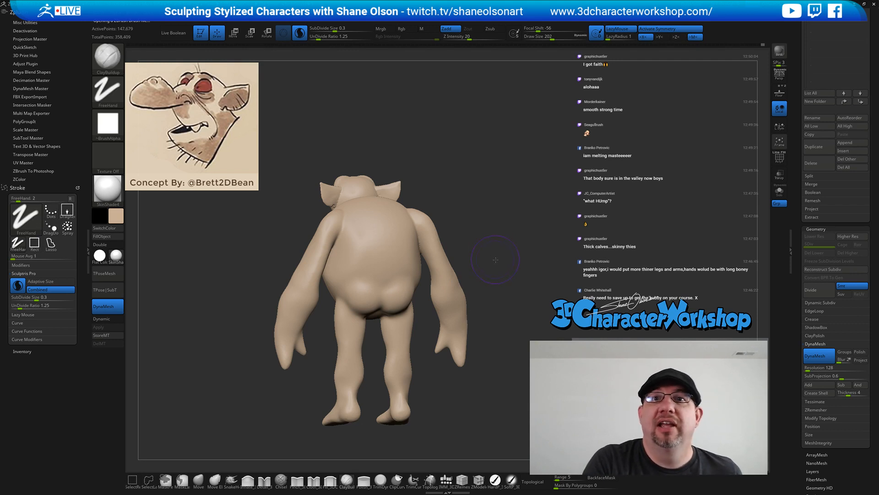
{"action": "mouse_move", "coordinate": [496, 260]}
{"action": "left_mouse_down"}
{"action": "mouse_move", "coordinate": [503, 271]}
{"action": "mouse_move", "coordinate": [495, 255]}
{"action": "left_mouse_up"}
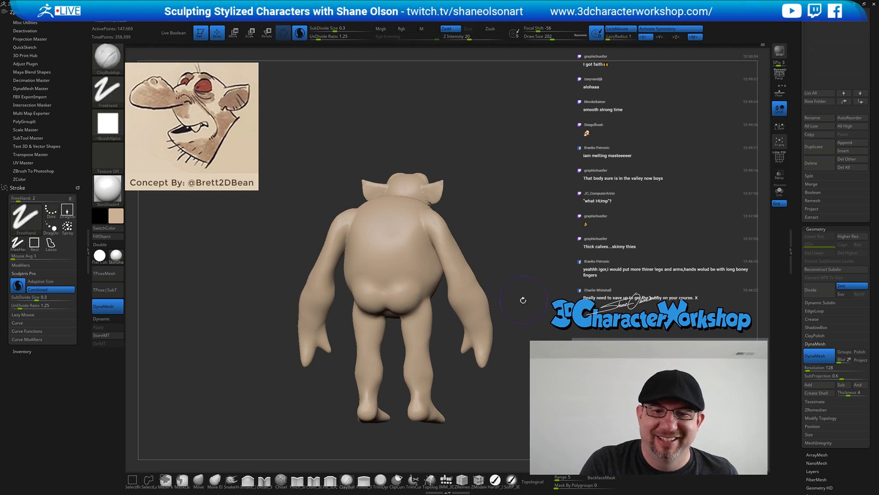
{"action": "left_click_drag", "start_coordinate": [523, 300], "coordinate": [524, 300]}
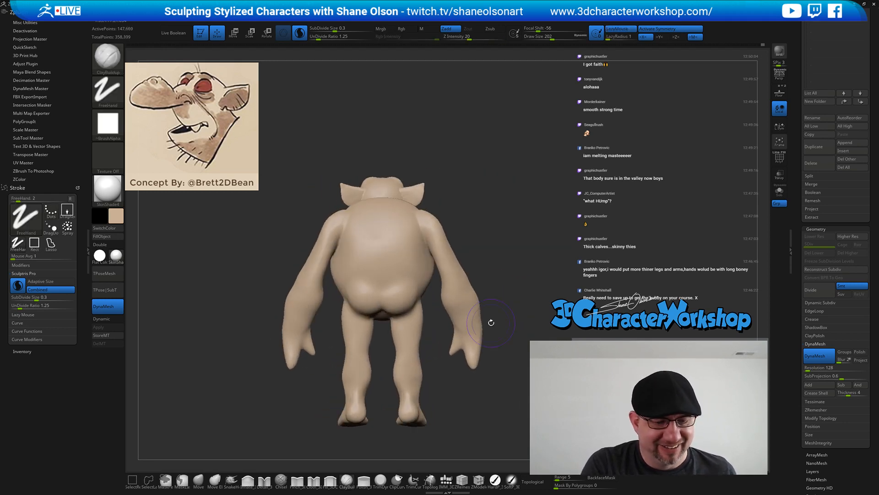
Adjust the side profile of the lower torso and arm with Move at draw size 365, and smooth the area
{"action": "left_click", "coordinate": [200, 481]}
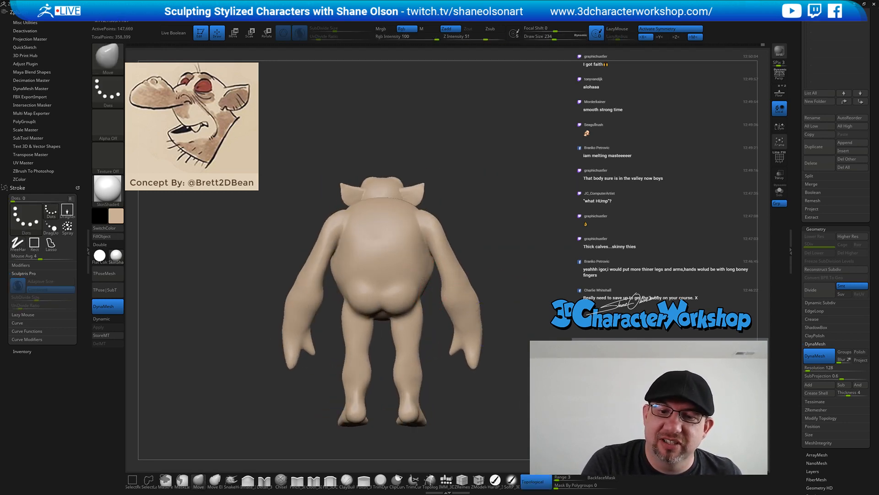
{"action": "mouse_move", "coordinate": [501, 278]}
{"action": "left_mouse_down"}
{"action": "mouse_move", "coordinate": [390, 270]}
{"action": "mouse_move", "coordinate": [430, 267]}
{"action": "left_mouse_up"}
{"action": "key", "text": "s"}
{"action": "left_click_drag", "start_coordinate": [377, 301], "coordinate": [385, 301]}
{"action": "left_click_drag", "start_coordinate": [399, 255], "coordinate": [401, 257]}
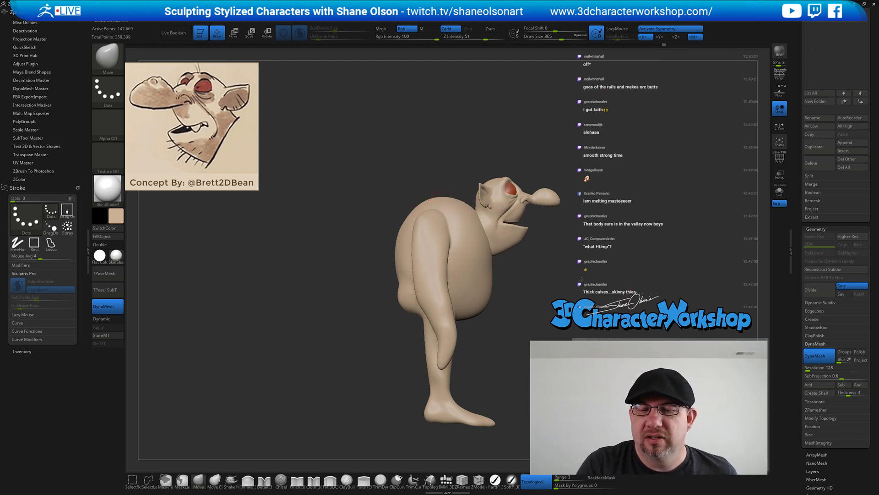
{"action": "left_click_drag", "start_coordinate": [581, 280], "coordinate": [509, 294], "text": "alt"}
{"action": "mouse_move", "coordinate": [450, 347]}
{"action": "left_mouse_down"}
{"action": "mouse_move", "coordinate": [380, 330]}
{"action": "mouse_move", "coordinate": [361, 260]}
{"action": "mouse_move", "coordinate": [374, 228]}
{"action": "left_mouse_up"}
{"action": "left_click_drag", "start_coordinate": [357, 263], "coordinate": [356, 281], "text": "shift"}
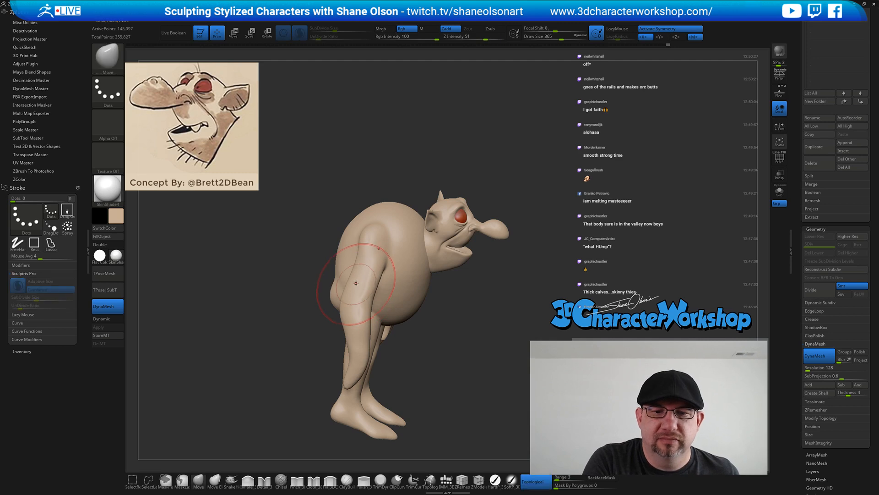
Show the body's polyframe and choose the SnakeHook brush for Sculptris Pro sculpting
{"action": "key", "text": "shift+f"}
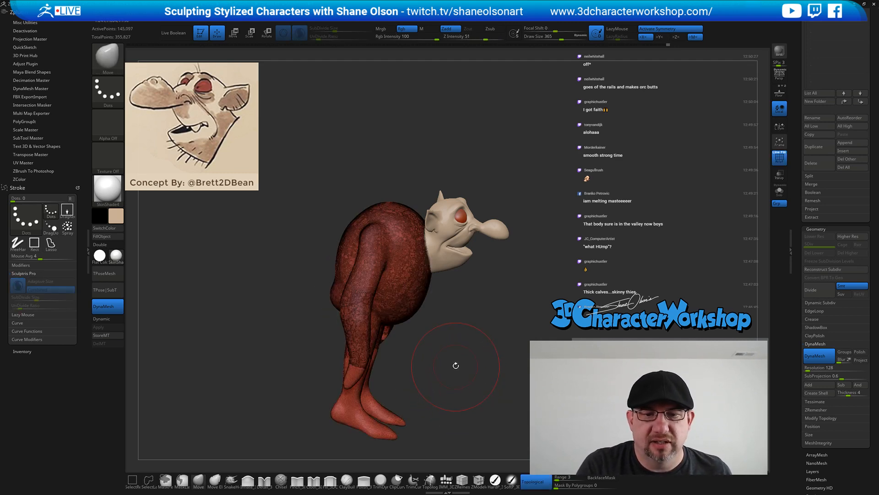
{"action": "mouse_move", "coordinate": [455, 366]}
{"action": "left_mouse_down", "text": "alt"}
{"action": "mouse_move", "coordinate": [455, 411]}
{"action": "mouse_move", "coordinate": [475, 380]}
{"action": "left_mouse_up", "text": "alt"}
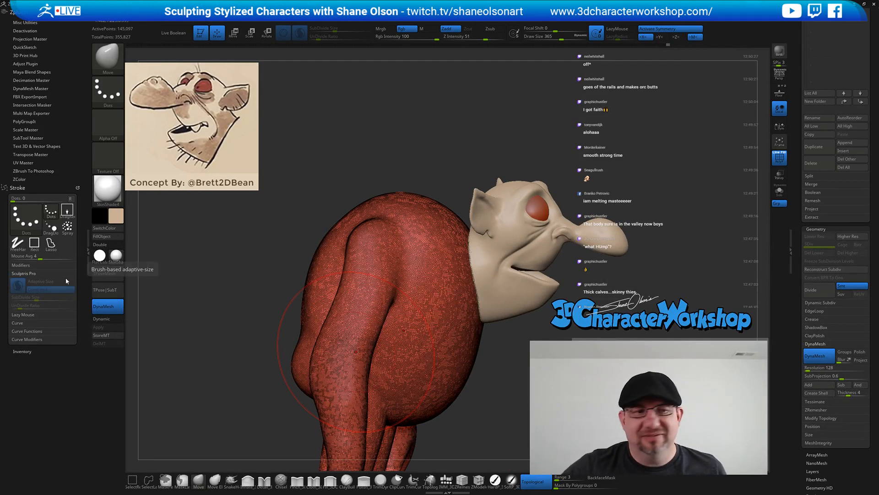
{"action": "left_click", "coordinate": [234, 480]}
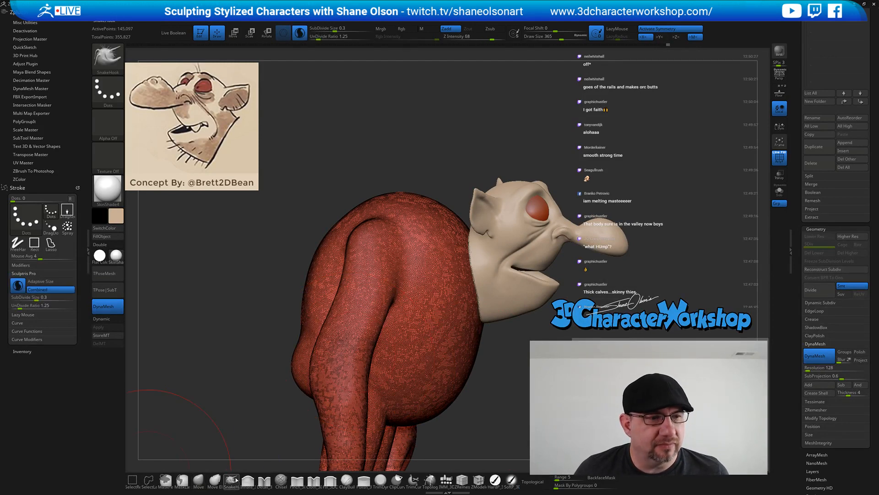
Try a Sculptris Pro SubDivide Size of 0.2 with a smoothing stroke on the upper arm
{"action": "left_click", "coordinate": [57, 298]}
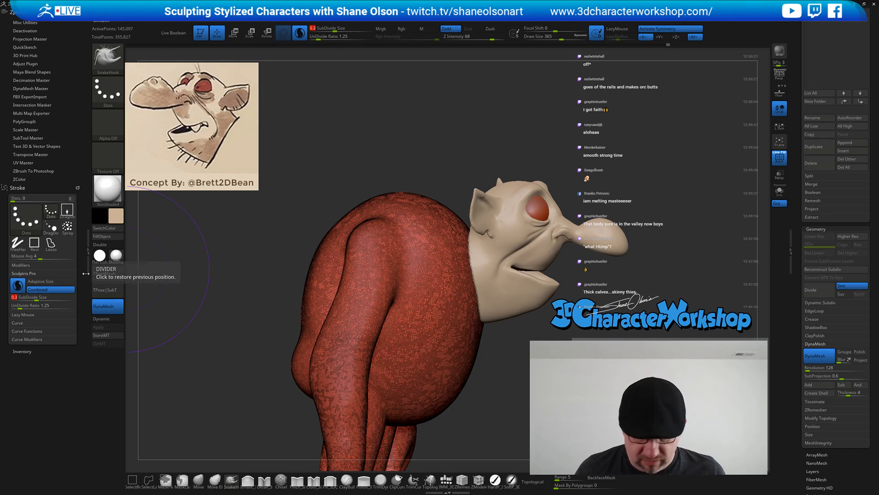
{"action": "key", "text": "Return"}
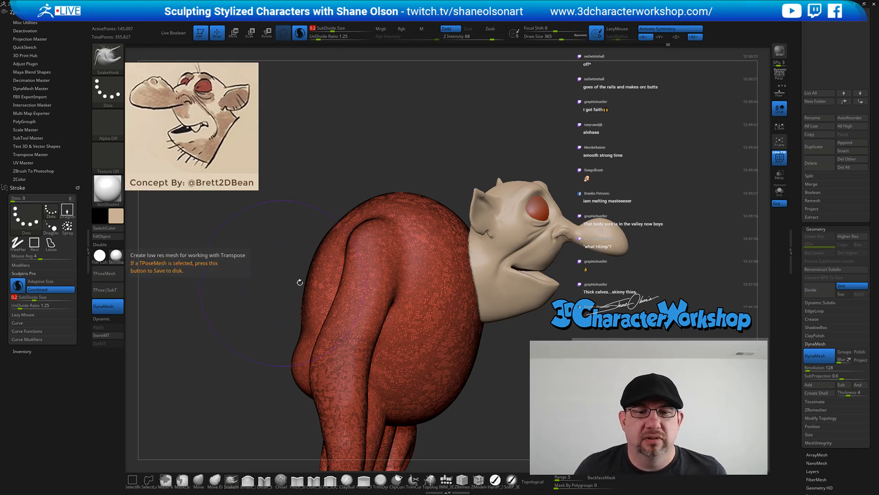
{"action": "left_click_drag", "start_coordinate": [388, 284], "coordinate": [381, 285], "text": "shift"}
{"action": "key", "text": "ctrl+z"}
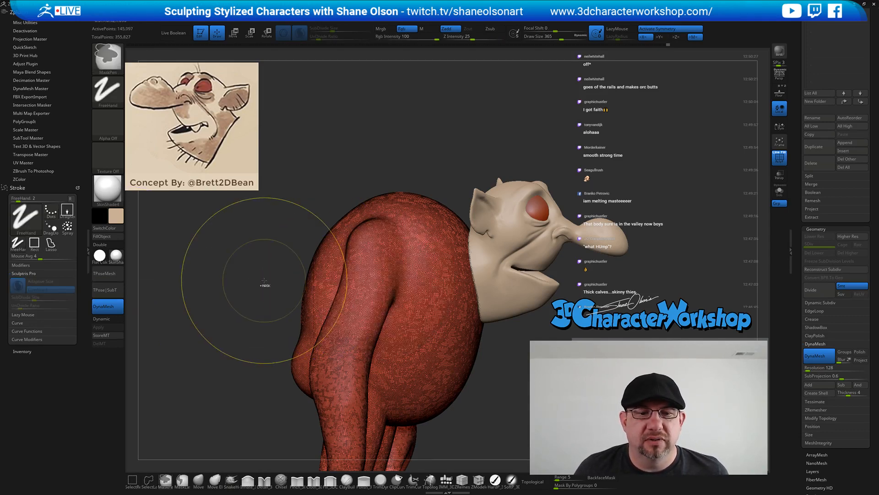
Set the Sculptris Pro SubDivide Size to 0.82968 and try it with a smoothing stroke on the upper arm
{"action": "left_click", "coordinate": [37, 297]}
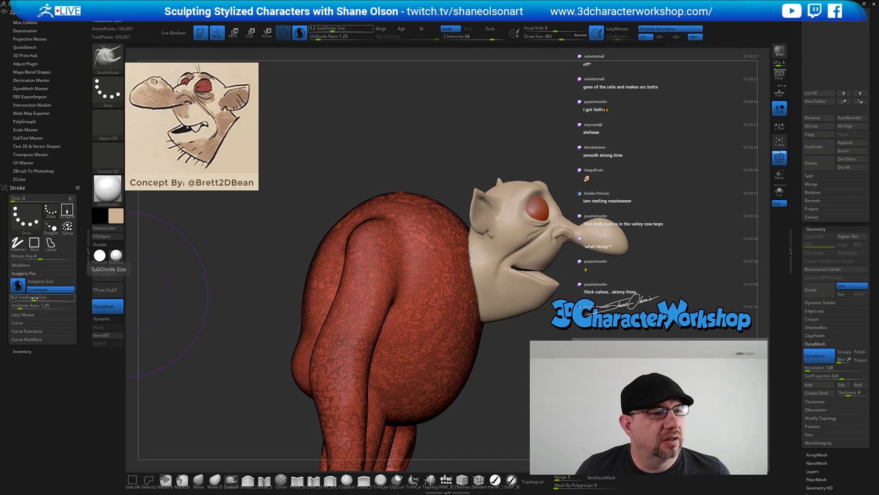
{"action": "left_click_drag", "start_coordinate": [35, 297], "coordinate": [35, 298]}
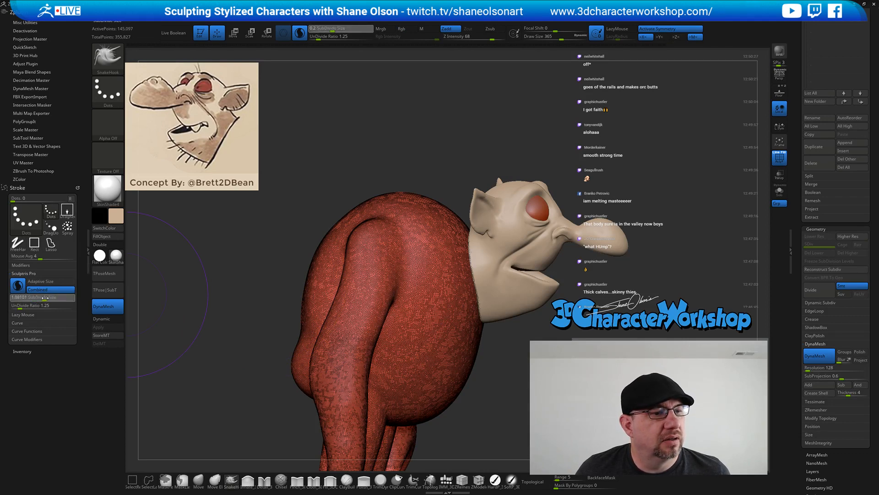
{"action": "left_click_drag", "start_coordinate": [43, 298], "coordinate": [42, 297]}
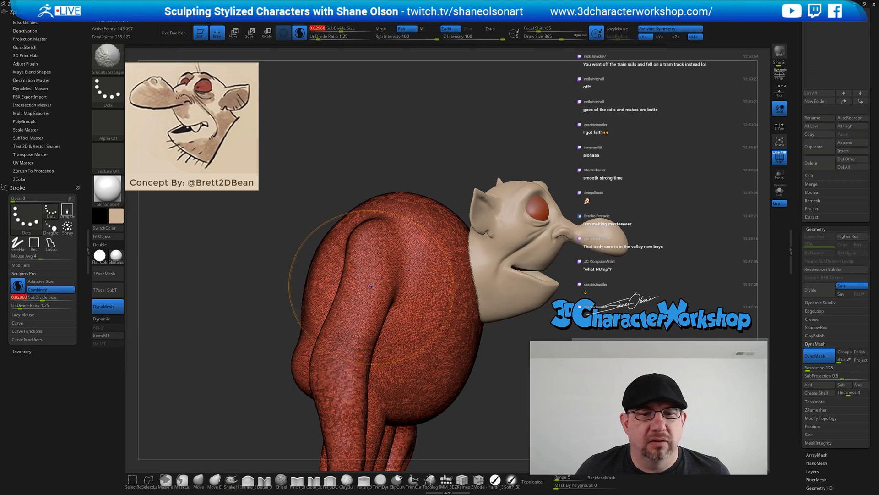
{"action": "left_click_drag", "start_coordinate": [378, 285], "coordinate": [376, 284], "text": "shift"}
{"action": "key", "text": "ctrl+z"}
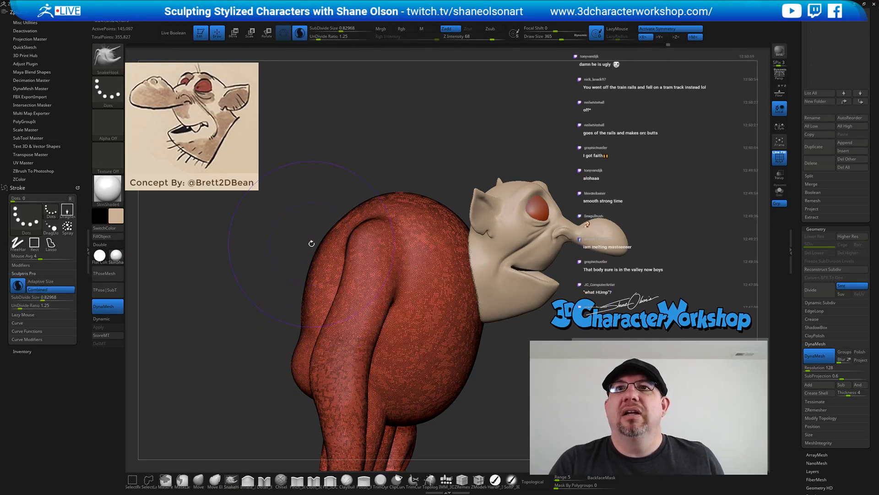
Coarsen the arm, chest and thigh mesh at draw size 228 with a SnakeHook stroke and Smooth Stronger strokes
{"action": "left_click_drag", "start_coordinate": [522, 338], "coordinate": [510, 321], "text": "alt"}
{"action": "mouse_move", "coordinate": [498, 350]}
{"action": "left_mouse_down"}
{"action": "mouse_move", "coordinate": [473, 303]}
{"action": "mouse_move", "coordinate": [446, 312]}
{"action": "mouse_move", "coordinate": [512, 320]}
{"action": "mouse_move", "coordinate": [592, 275]}
{"action": "left_mouse_up"}
{"action": "key", "text": "s"}
{"action": "mouse_move", "coordinate": [592, 275]}
{"action": "left_mouse_down", "text": "alt"}
{"action": "mouse_move", "coordinate": [566, 255]}
{"action": "mouse_move", "coordinate": [584, 274]}
{"action": "left_mouse_up", "text": "alt"}
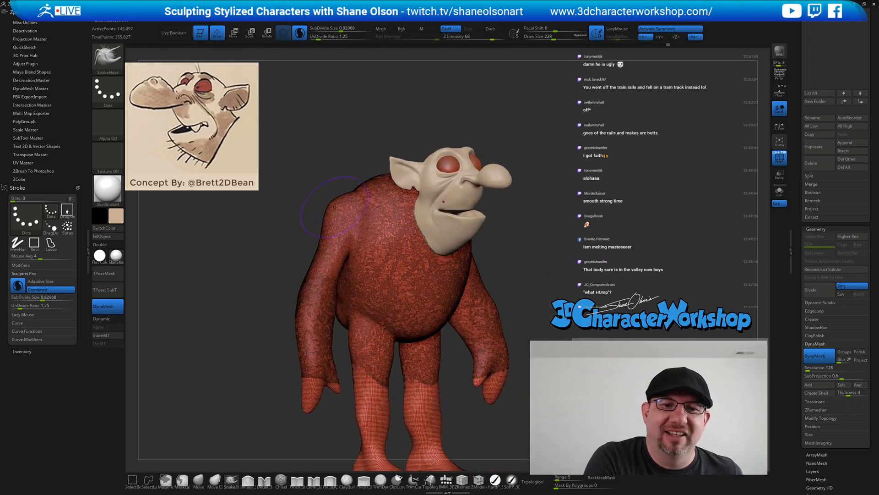
{"action": "left_click_drag", "start_coordinate": [317, 252], "coordinate": [314, 244]}
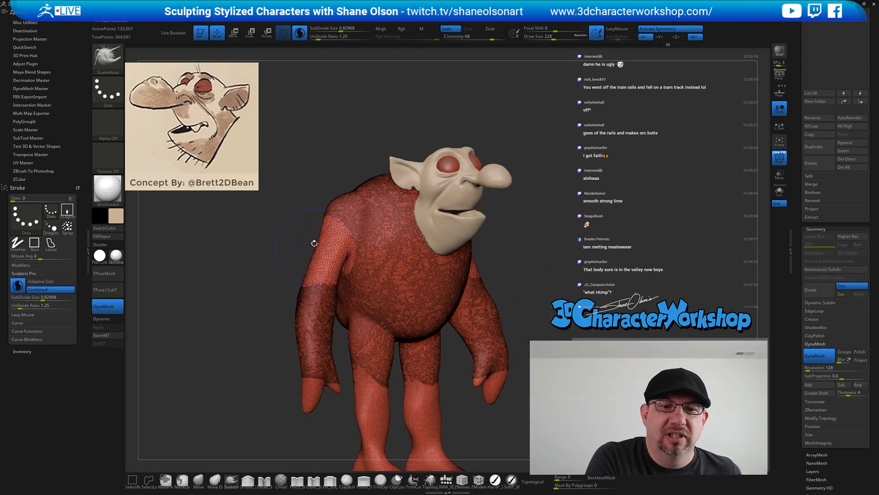
{"action": "mouse_move", "coordinate": [314, 331]}
{"action": "left_mouse_down", "text": "shift"}
{"action": "mouse_move", "coordinate": [317, 299]}
{"action": "mouse_move", "coordinate": [357, 212]}
{"action": "mouse_move", "coordinate": [351, 268]}
{"action": "left_mouse_up", "text": "shift"}
{"action": "left_click_drag", "start_coordinate": [341, 297], "coordinate": [318, 374], "text": "shift"}
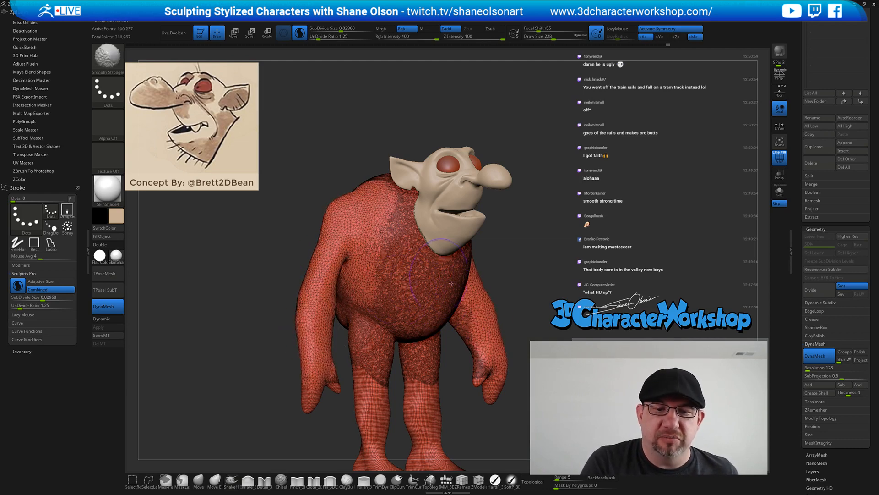
{"action": "mouse_move", "coordinate": [403, 284]}
{"action": "left_mouse_down", "text": "shift"}
{"action": "mouse_move", "coordinate": [403, 206]}
{"action": "mouse_move", "coordinate": [380, 337]}
{"action": "mouse_move", "coordinate": [442, 284]}
{"action": "left_mouse_up", "text": "shift"}
{"action": "left_click_drag", "start_coordinate": [374, 382], "coordinate": [392, 352], "text": "shift"}
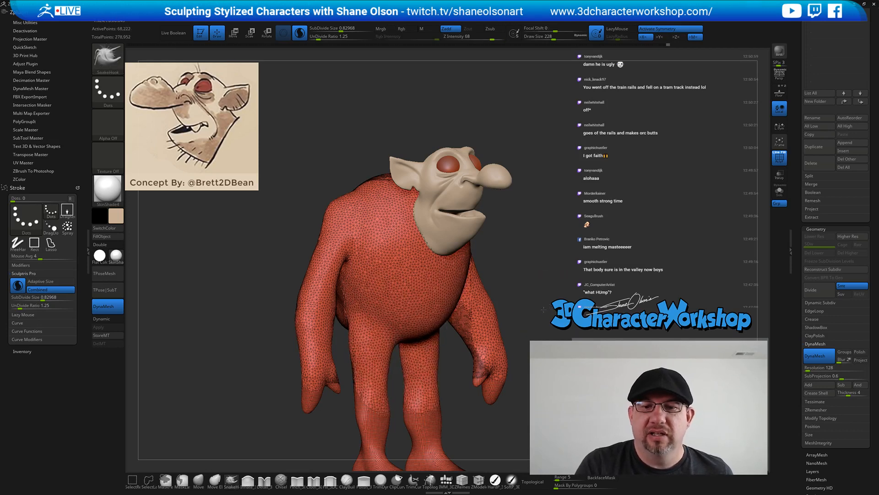
Smooth the remaining dense areas of the arms, torso and back to even out the mesh density
{"action": "mouse_move", "coordinate": [664, 291]}
{"action": "left_mouse_down"}
{"action": "mouse_move", "coordinate": [598, 297]}
{"action": "mouse_move", "coordinate": [560, 273]}
{"action": "mouse_move", "coordinate": [541, 296]}
{"action": "mouse_move", "coordinate": [510, 279]}
{"action": "left_mouse_up"}
{"action": "mouse_move", "coordinate": [469, 322]}
{"action": "left_mouse_down", "text": "shift"}
{"action": "mouse_move", "coordinate": [479, 358]}
{"action": "mouse_move", "coordinate": [480, 344]}
{"action": "mouse_move", "coordinate": [515, 361]}
{"action": "left_mouse_up", "text": "shift"}
{"action": "left_click_drag", "start_coordinate": [439, 279], "coordinate": [441, 290], "text": "shift"}
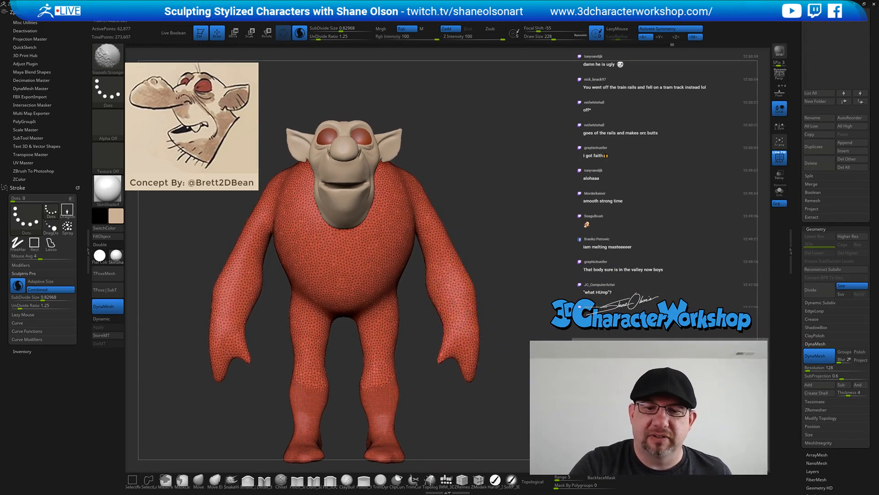
{"action": "left_click_drag", "start_coordinate": [588, 300], "coordinate": [459, 318]}
{"action": "mouse_move", "coordinate": [520, 170]}
{"action": "left_mouse_down", "text": "shift"}
{"action": "mouse_move", "coordinate": [490, 176]}
{"action": "mouse_move", "coordinate": [468, 220]}
{"action": "mouse_move", "coordinate": [531, 269]}
{"action": "mouse_move", "coordinate": [497, 332]}
{"action": "mouse_move", "coordinate": [464, 326]}
{"action": "mouse_move", "coordinate": [418, 296]}
{"action": "left_mouse_up", "text": "shift"}
{"action": "left_click_drag", "start_coordinate": [461, 368], "coordinate": [392, 391], "text": "alt"}
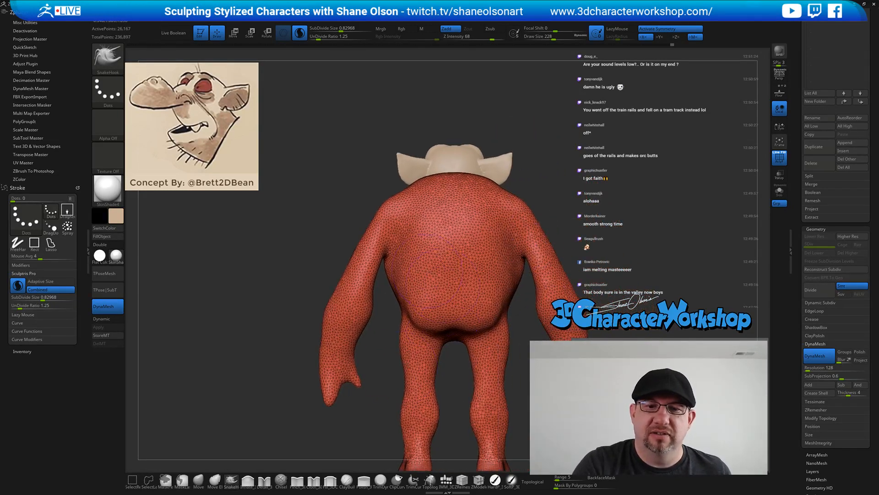
{"action": "left_click_drag", "start_coordinate": [387, 300], "coordinate": [458, 262]}
{"action": "left_click_drag", "start_coordinate": [531, 350], "coordinate": [501, 331], "text": "alt"}
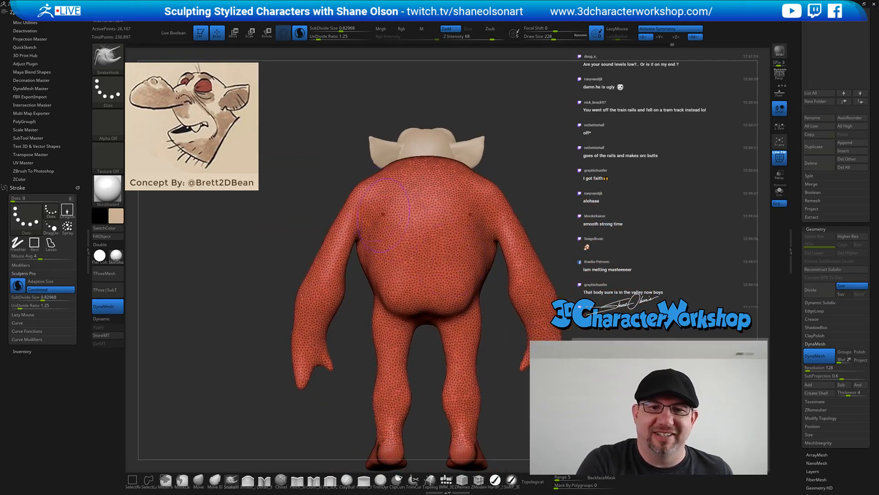
Reshape the shoulders from behind with the Move brush at draw size 311, and hide the polyframe
{"action": "left_click", "coordinate": [199, 478]}
{"action": "key", "text": "]"}
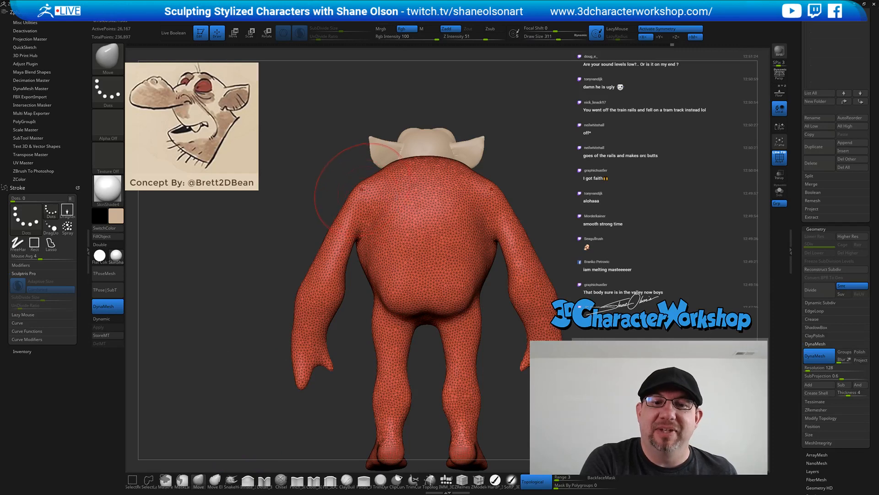
{"action": "mouse_move", "coordinate": [355, 176]}
{"action": "left_mouse_down"}
{"action": "mouse_move", "coordinate": [363, 166]}
{"action": "mouse_move", "coordinate": [373, 192]}
{"action": "mouse_move", "coordinate": [356, 214]}
{"action": "mouse_move", "coordinate": [330, 206]}
{"action": "mouse_move", "coordinate": [343, 220]}
{"action": "mouse_move", "coordinate": [344, 198]}
{"action": "mouse_move", "coordinate": [351, 215]}
{"action": "mouse_move", "coordinate": [340, 204]}
{"action": "mouse_move", "coordinate": [367, 234]}
{"action": "left_mouse_up"}
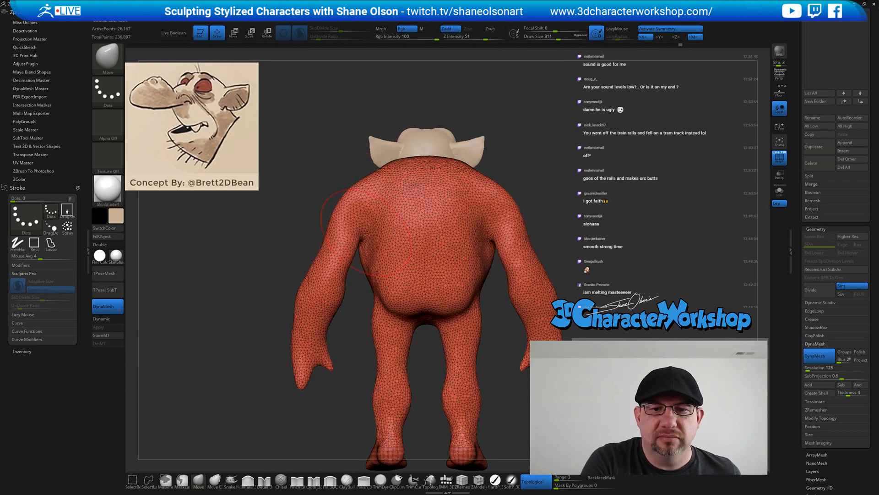
{"action": "mouse_move", "coordinate": [499, 275]}
{"action": "left_mouse_down"}
{"action": "mouse_move", "coordinate": [476, 274]}
{"action": "mouse_move", "coordinate": [513, 275]}
{"action": "mouse_move", "coordinate": [495, 261]}
{"action": "mouse_move", "coordinate": [500, 287]}
{"action": "mouse_move", "coordinate": [463, 298]}
{"action": "left_mouse_up"}
{"action": "key", "text": "shift+f"}
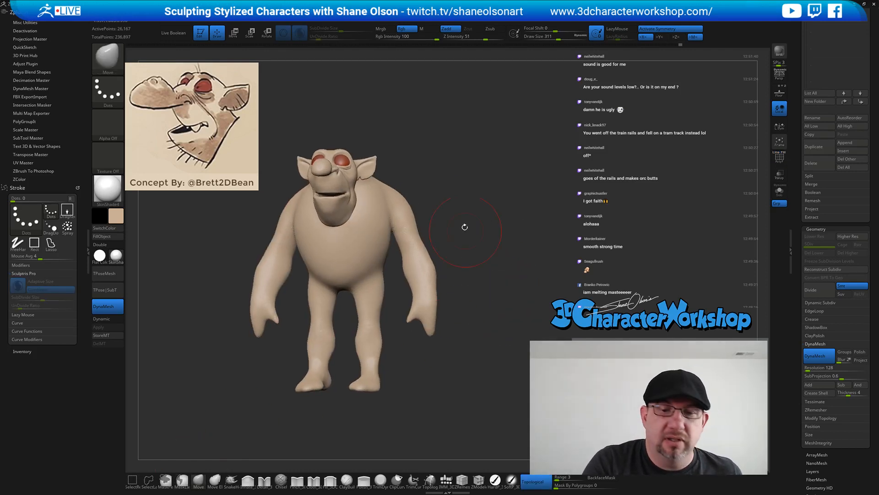
Mask the arms with MaskLasso and invert the mask so only the arms stay editable
{"action": "mouse_move", "coordinate": [376, 168]}
{"action": "left_mouse_down", "text": "ctrl"}
{"action": "mouse_move", "coordinate": [439, 215]}
{"action": "mouse_move", "coordinate": [502, 314]}
{"action": "mouse_move", "coordinate": [490, 250]}
{"action": "left_mouse_up", "text": "ctrl"}
{"action": "left_click", "coordinate": [494, 279], "text": "ctrl"}
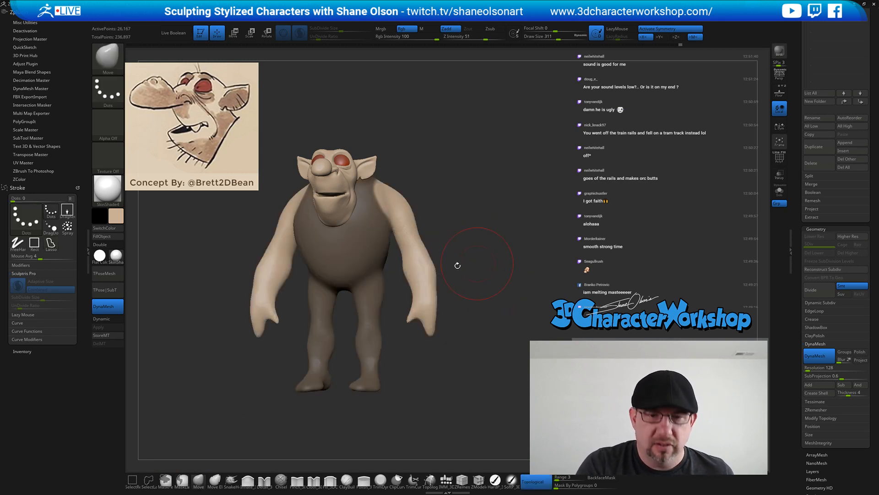
{"action": "left_click", "coordinate": [377, 260], "text": "ctrl"}
{"action": "left_click", "coordinate": [376, 260], "text": "ctrl"}
{"action": "left_click", "coordinate": [441, 218], "text": "ctrl"}
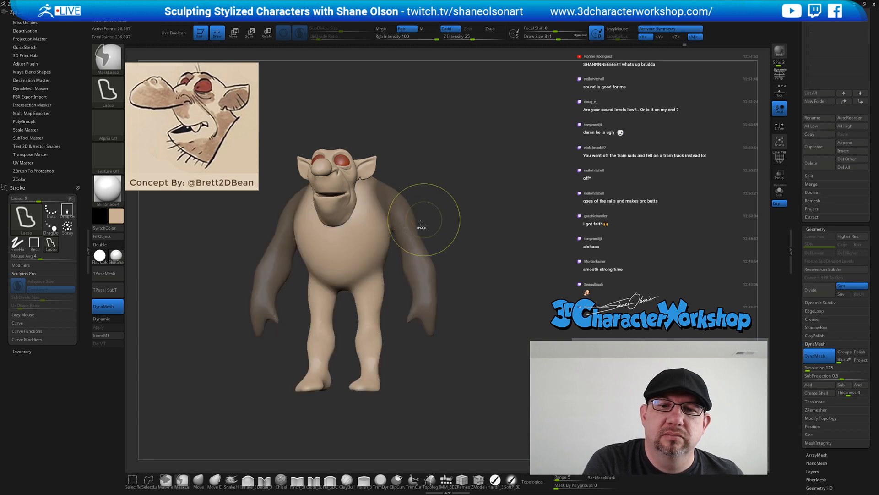
{"action": "left_click", "coordinate": [488, 266], "text": "ctrl"}
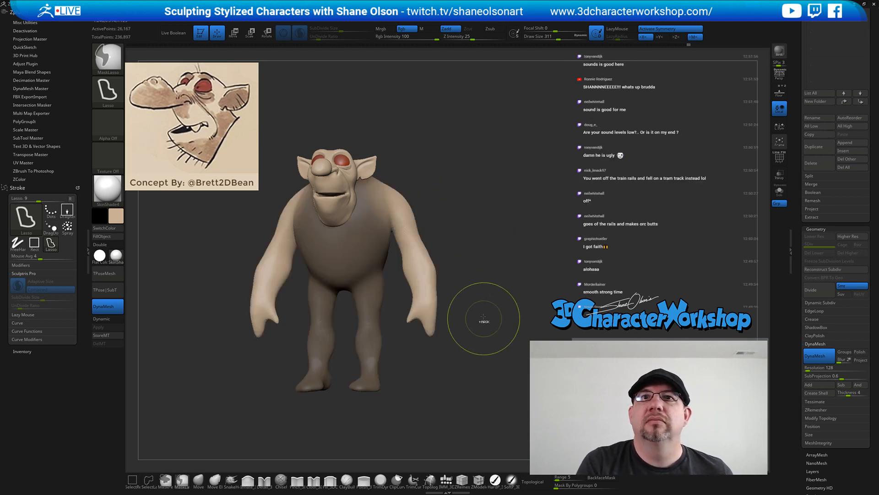
Rotate the unmasked arms closer to the torso with the Transpose gizmo, and clear the mask
{"action": "left_click_drag", "start_coordinate": [483, 318], "coordinate": [482, 305]}
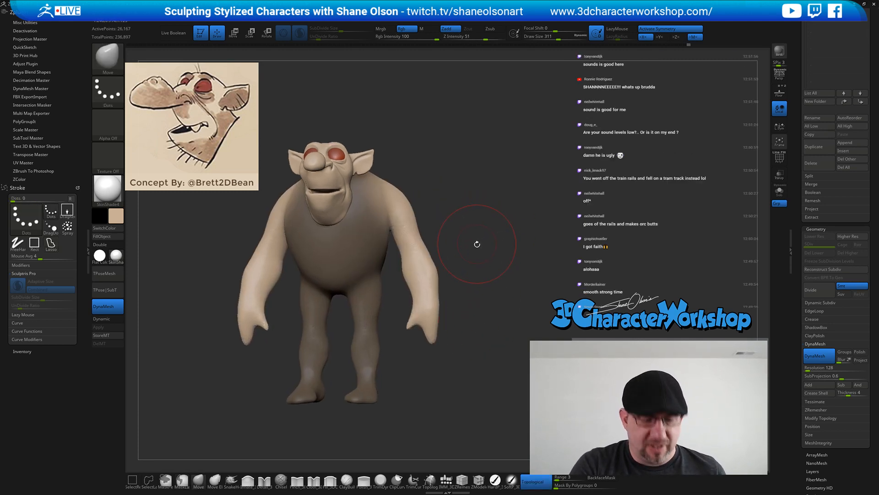
{"action": "key", "text": "w"}
{"action": "mouse_move", "coordinate": [437, 228]}
{"action": "left_mouse_down"}
{"action": "mouse_move", "coordinate": [465, 221]}
{"action": "mouse_move", "coordinate": [429, 231]}
{"action": "mouse_move", "coordinate": [399, 176]}
{"action": "mouse_move", "coordinate": [404, 159]}
{"action": "mouse_move", "coordinate": [388, 183]}
{"action": "mouse_move", "coordinate": [423, 191]}
{"action": "left_mouse_up"}
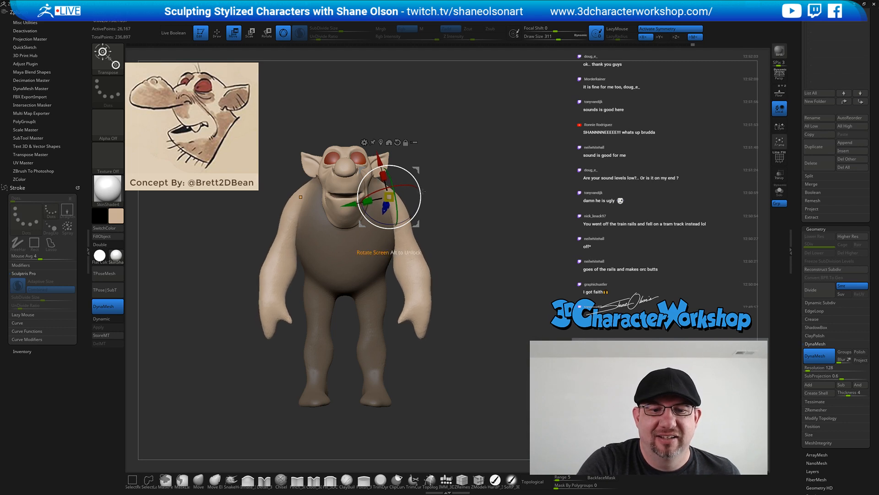
{"action": "mouse_move", "coordinate": [476, 257]}
{"action": "left_mouse_down"}
{"action": "mouse_move", "coordinate": [451, 311]}
{"action": "mouse_move", "coordinate": [470, 320]}
{"action": "mouse_move", "coordinate": [475, 336]}
{"action": "mouse_move", "coordinate": [497, 313]}
{"action": "left_mouse_up"}
{"action": "key", "text": "q"}
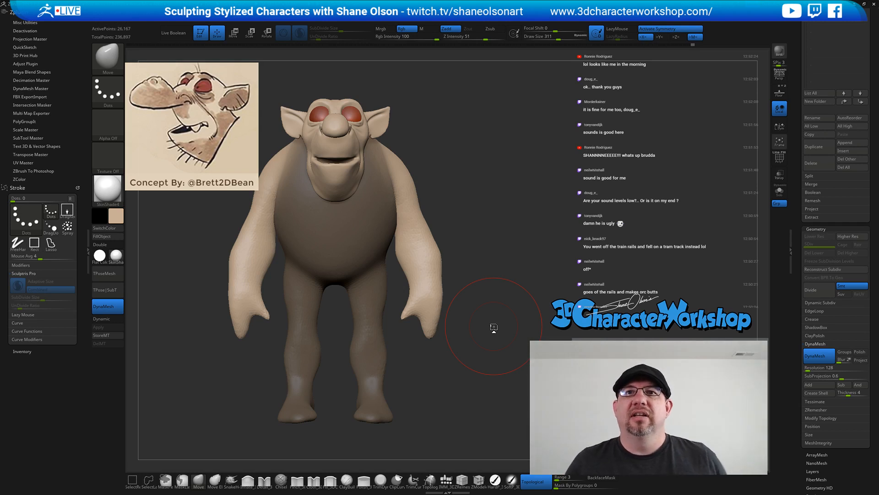
{"action": "left_click_drag", "start_coordinate": [493, 297], "coordinate": [516, 330]}
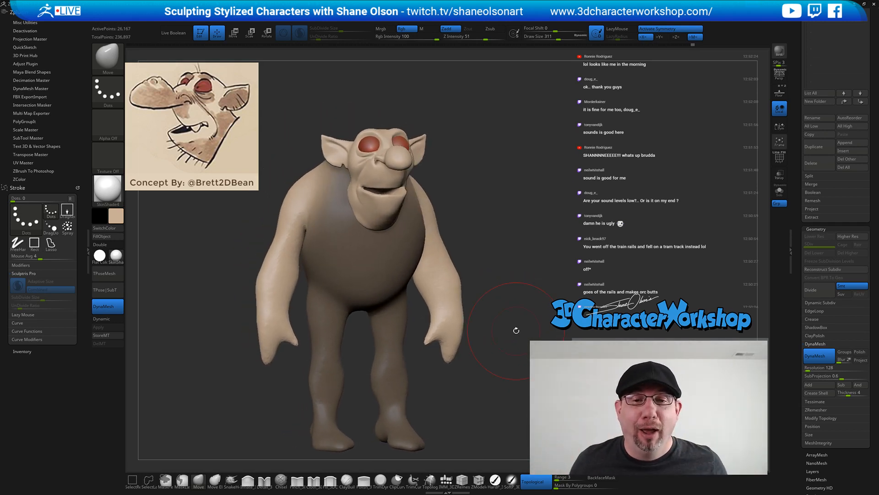
{"action": "mouse_move", "coordinate": [521, 306]}
{"action": "left_mouse_down"}
{"action": "mouse_move", "coordinate": [528, 267]}
{"action": "mouse_move", "coordinate": [552, 256]}
{"action": "mouse_move", "coordinate": [555, 240]}
{"action": "mouse_move", "coordinate": [433, 270]}
{"action": "left_mouse_up"}
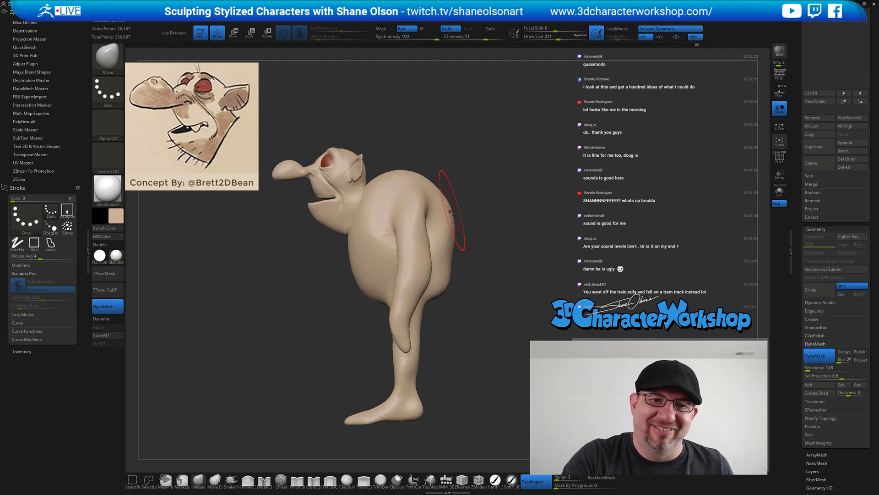
Fill out the chest below the chin with the Fill_3DCW brush at draw size 182
{"action": "left_click_drag", "start_coordinate": [474, 198], "coordinate": [469, 216], "text": "alt"}
{"action": "mouse_move", "coordinate": [493, 245]}
{"action": "left_mouse_down"}
{"action": "mouse_move", "coordinate": [507, 276]}
{"action": "mouse_move", "coordinate": [501, 250]}
{"action": "left_mouse_up"}
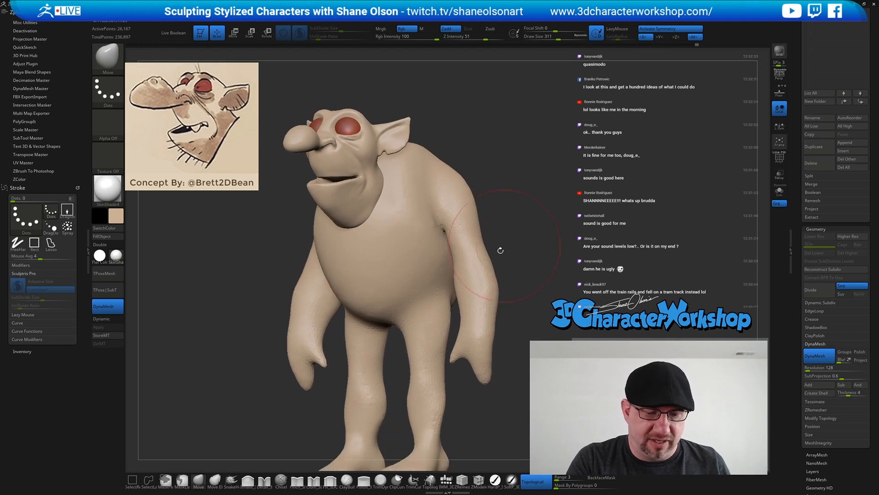
{"action": "left_click", "coordinate": [330, 481]}
{"action": "key", "text": "s"}
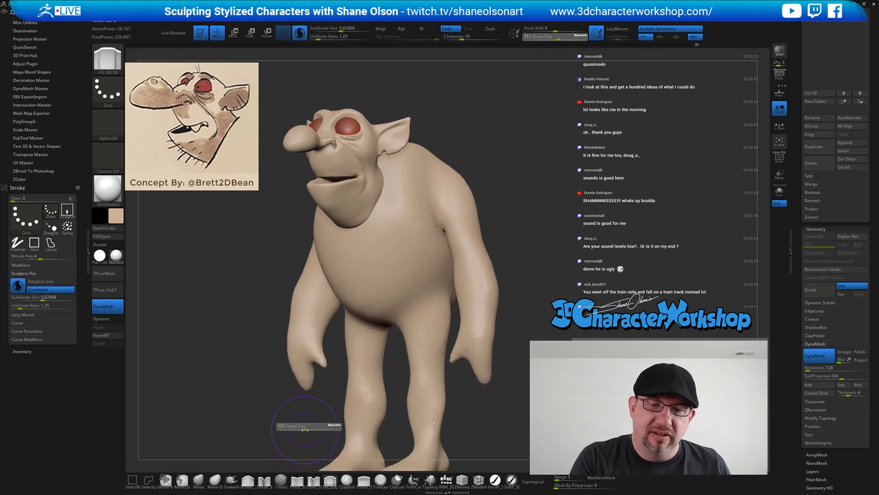
{"action": "left_click_drag", "start_coordinate": [305, 430], "coordinate": [305, 430]}
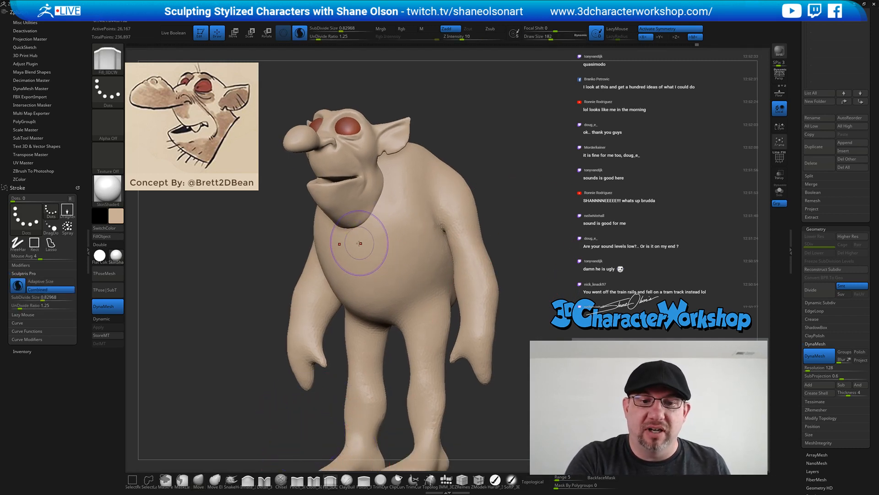
{"action": "mouse_move", "coordinate": [359, 247]}
{"action": "left_mouse_down"}
{"action": "mouse_move", "coordinate": [393, 251]}
{"action": "mouse_move", "coordinate": [407, 224]}
{"action": "left_mouse_up"}
Build up the shoulders and the area above the front armpits with Fill_3DCW at draw size 128
{"action": "mouse_move", "coordinate": [435, 275]}
{"action": "right_mouse_down"}
{"action": "mouse_move", "coordinate": [480, 279]}
{"action": "mouse_move", "coordinate": [433, 277]}
{"action": "right_mouse_up"}
{"action": "key", "text": "s"}
{"action": "left_click_drag", "start_coordinate": [521, 218], "coordinate": [517, 218]}
{"action": "left_click_drag", "start_coordinate": [451, 214], "coordinate": [440, 204]}
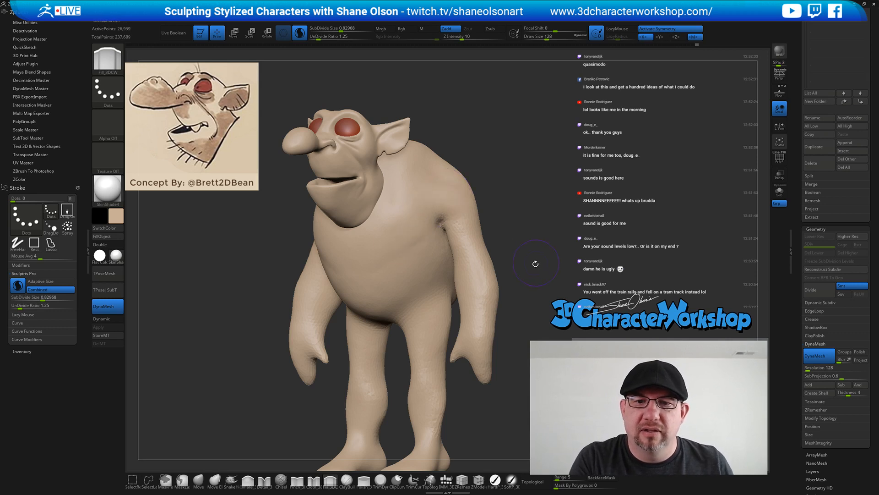
{"action": "right_click_drag", "start_coordinate": [535, 264], "coordinate": [455, 196]}
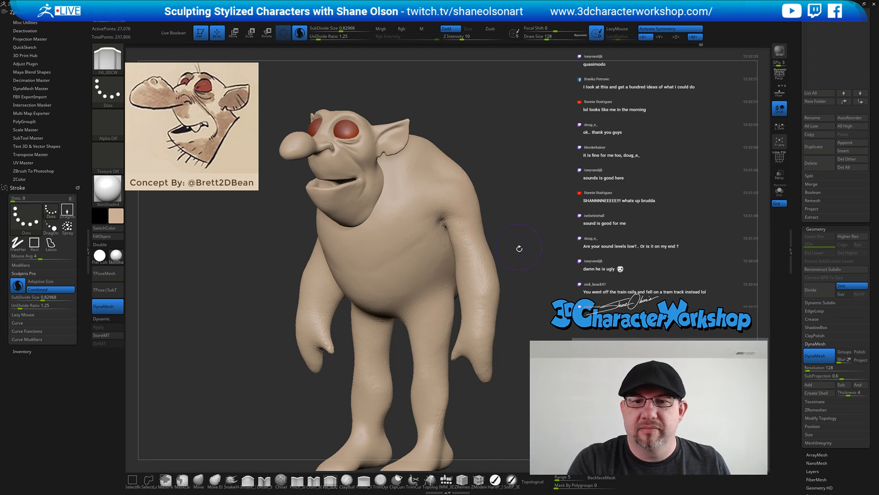
{"action": "right_click_drag", "start_coordinate": [520, 248], "coordinate": [440, 177]}
{"action": "mouse_move", "coordinate": [402, 173]}
{"action": "left_mouse_down"}
{"action": "mouse_move", "coordinate": [401, 181]}
{"action": "mouse_move", "coordinate": [414, 177]}
{"action": "mouse_move", "coordinate": [427, 158]}
{"action": "left_mouse_up"}
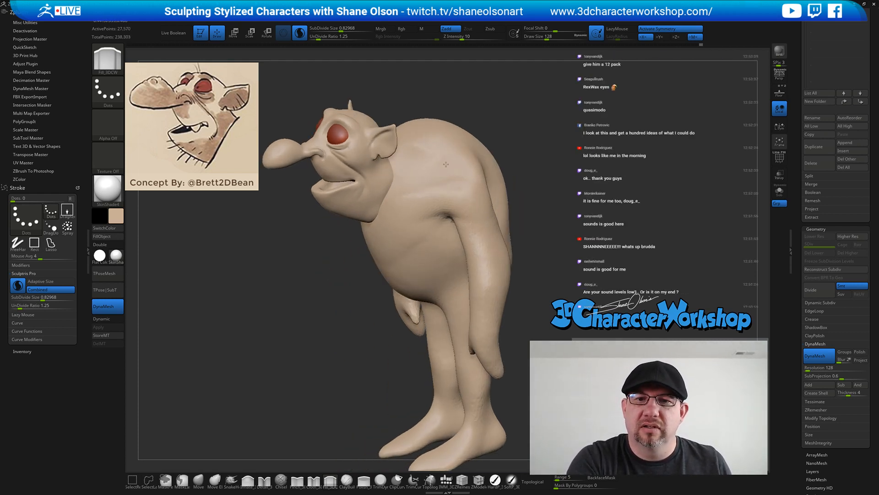
Fill and smooth the upper back, neck base and chest so the torso flows into the shoulders
{"action": "right_click_drag", "start_coordinate": [567, 182], "coordinate": [530, 204]}
{"action": "right_click_drag", "start_coordinate": [438, 149], "coordinate": [418, 126]}
{"action": "left_click_drag", "start_coordinate": [418, 126], "coordinate": [423, 130]}
{"action": "left_click_drag", "start_coordinate": [423, 131], "coordinate": [411, 123]}
{"action": "left_click_drag", "start_coordinate": [439, 151], "coordinate": [406, 136]}
{"action": "key", "text": "shift"}
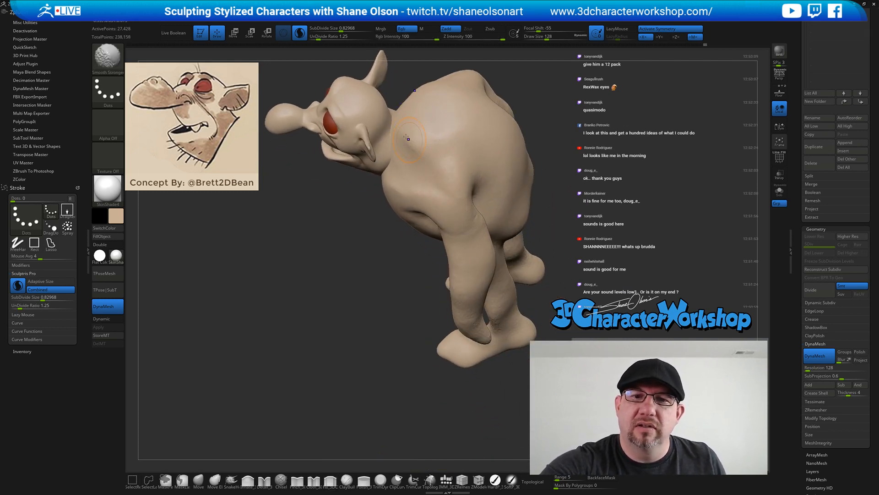
{"action": "mouse_move", "coordinate": [426, 161]}
{"action": "right_mouse_down"}
{"action": "mouse_move", "coordinate": [557, 251]}
{"action": "mouse_move", "coordinate": [534, 234]}
{"action": "mouse_move", "coordinate": [550, 233]}
{"action": "mouse_move", "coordinate": [519, 217]}
{"action": "mouse_move", "coordinate": [406, 232]}
{"action": "right_mouse_up"}
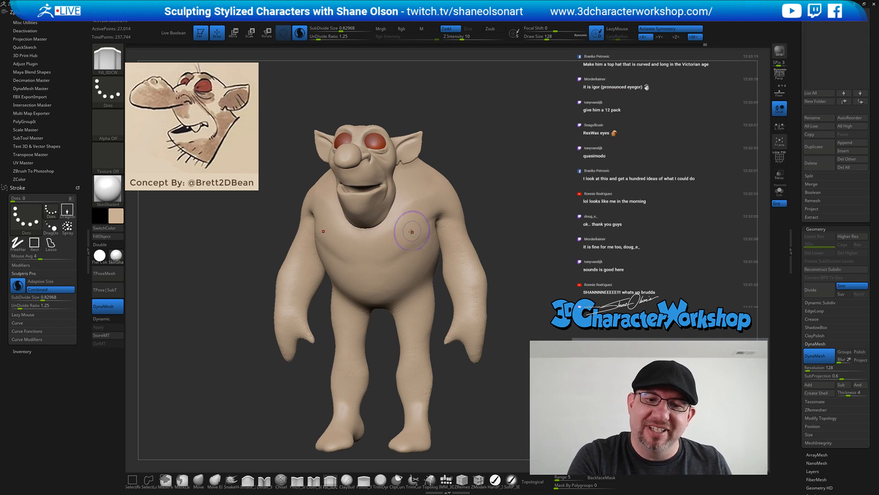
{"action": "mouse_move", "coordinate": [411, 232]}
{"action": "right_mouse_down"}
{"action": "mouse_move", "coordinate": [518, 264]}
{"action": "mouse_move", "coordinate": [406, 243]}
{"action": "right_mouse_up"}
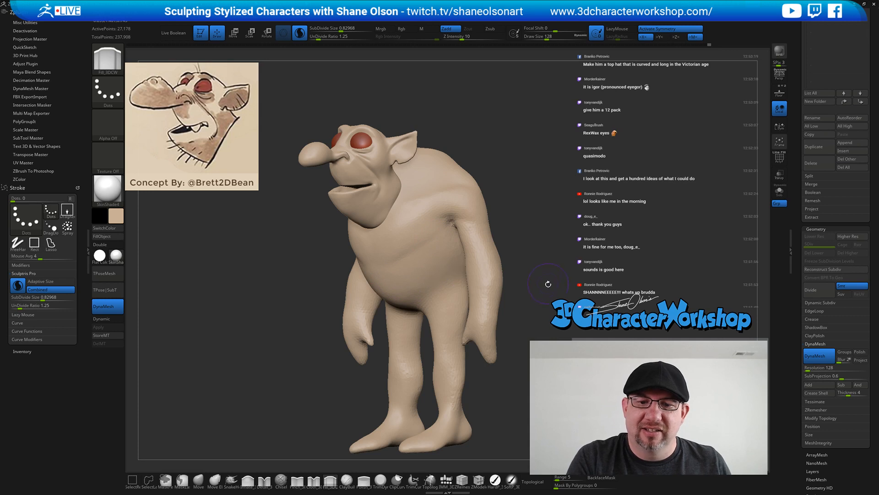
{"action": "mouse_move", "coordinate": [548, 284]}
{"action": "right_mouse_down"}
{"action": "mouse_move", "coordinate": [544, 304]}
{"action": "mouse_move", "coordinate": [542, 287]}
{"action": "right_mouse_up"}
Select the Pinch_3DCW brush at draw size 172, and smooth the legs around the knees with Smooth Stronger at Z Intensity 40
{"action": "left_click", "coordinate": [298, 477]}
{"action": "key", "text": "s"}
{"action": "mouse_move", "coordinate": [432, 317]}
{"action": "left_mouse_down"}
{"action": "mouse_move", "coordinate": [395, 332]}
{"action": "mouse_move", "coordinate": [396, 320]}
{"action": "mouse_move", "coordinate": [416, 328]}
{"action": "mouse_move", "coordinate": [416, 318]}
{"action": "left_mouse_up"}
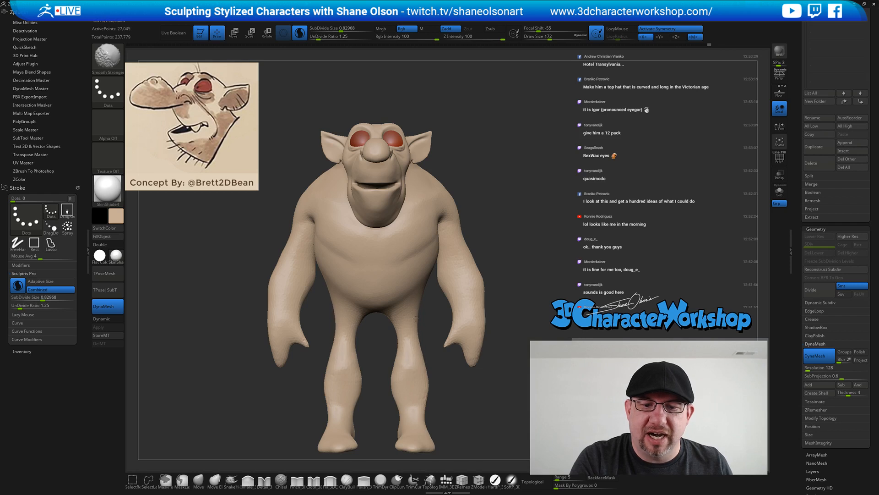
{"action": "left_click_drag", "start_coordinate": [416, 348], "coordinate": [408, 378], "text": "shift"}
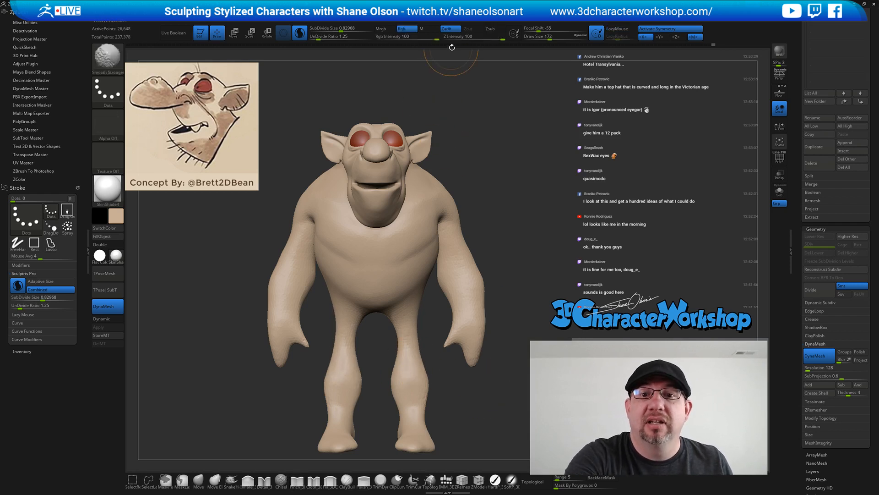
{"action": "left_click_drag", "start_coordinate": [490, 36], "coordinate": [480, 36], "text": "shift"}
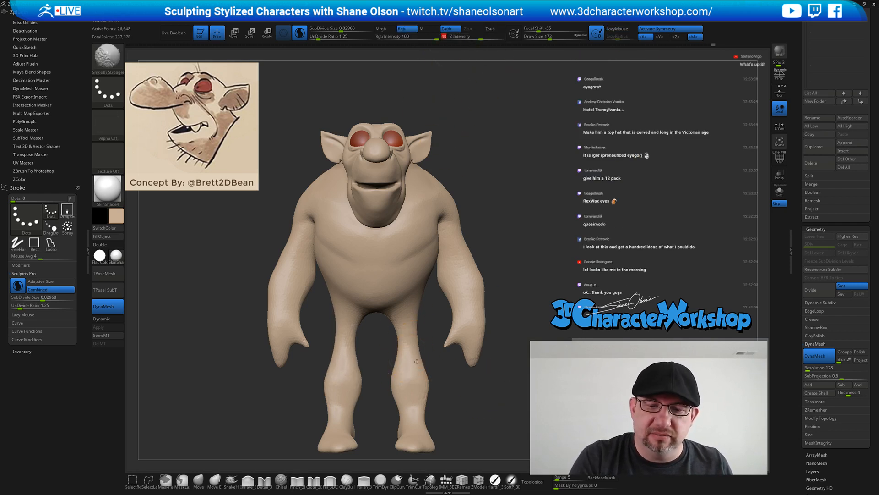
{"action": "left_click_drag", "start_coordinate": [421, 348], "coordinate": [428, 374], "text": "shift"}
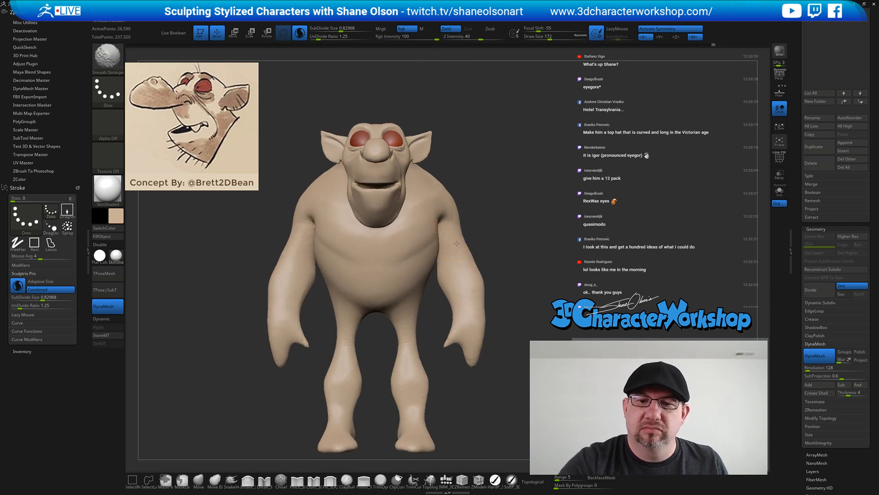
Smooth the rear armpit creases where the arms meet the back
{"action": "right_click_drag", "start_coordinate": [452, 249], "coordinate": [484, 232]}
{"action": "left_click_drag", "start_coordinate": [480, 222], "coordinate": [492, 236], "text": "shift"}
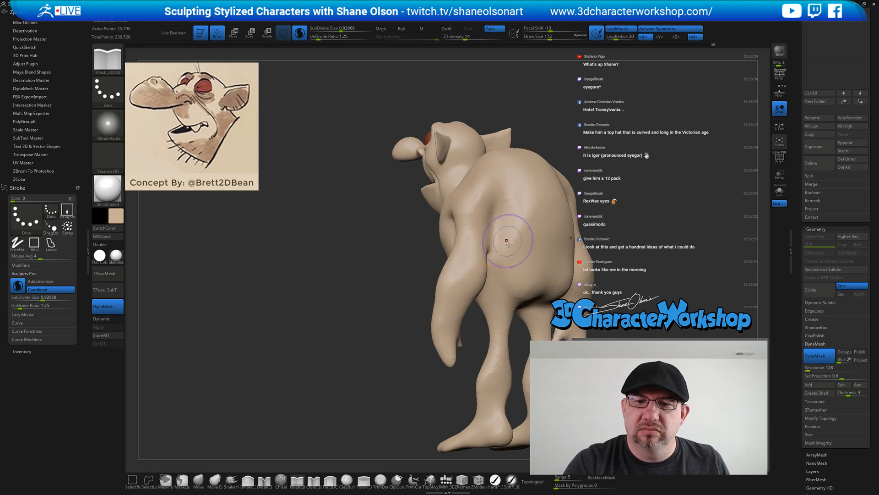
{"action": "right_click_drag", "start_coordinate": [507, 240], "coordinate": [485, 239]}
{"action": "left_click_drag", "start_coordinate": [493, 233], "coordinate": [500, 244], "text": "shift"}
{"action": "right_click_drag", "start_coordinate": [502, 247], "coordinate": [497, 251]}
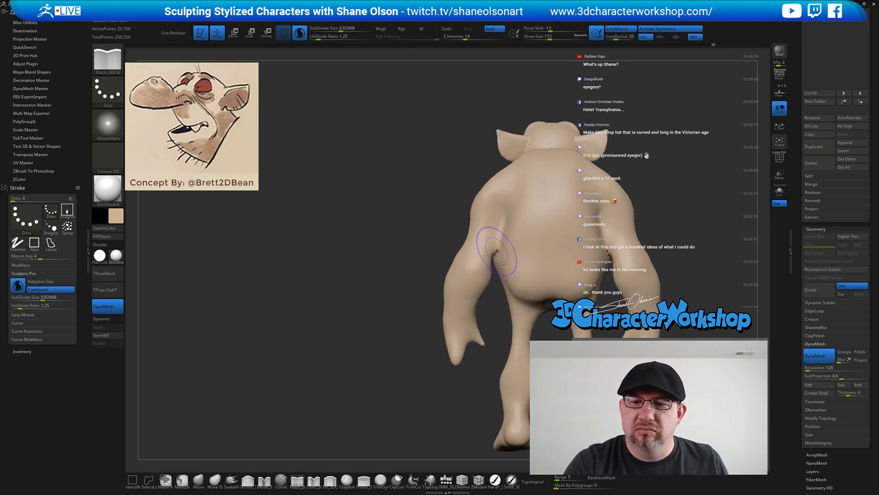
Adjust the arm and back shapes around the armpits with the Move brush at draw sizes 149 and 112
{"action": "left_click", "coordinate": [200, 482]}
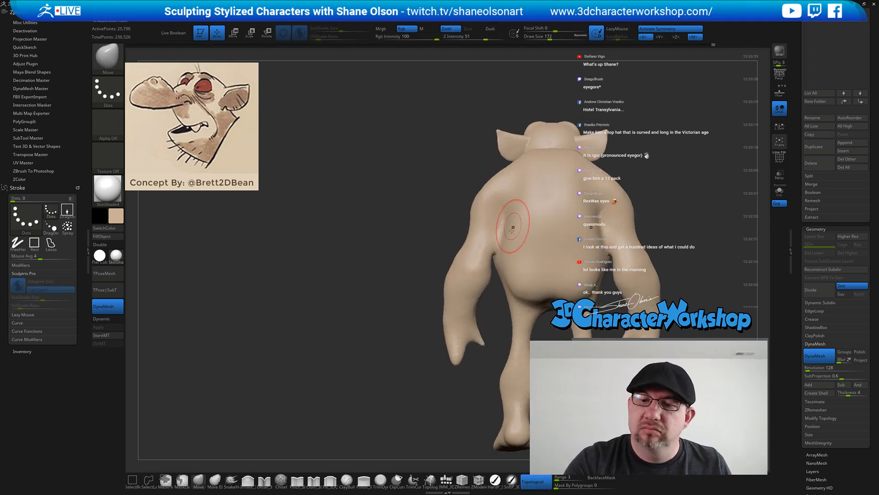
{"action": "left_click_drag", "start_coordinate": [403, 215], "coordinate": [419, 234], "text": "ctrl"}
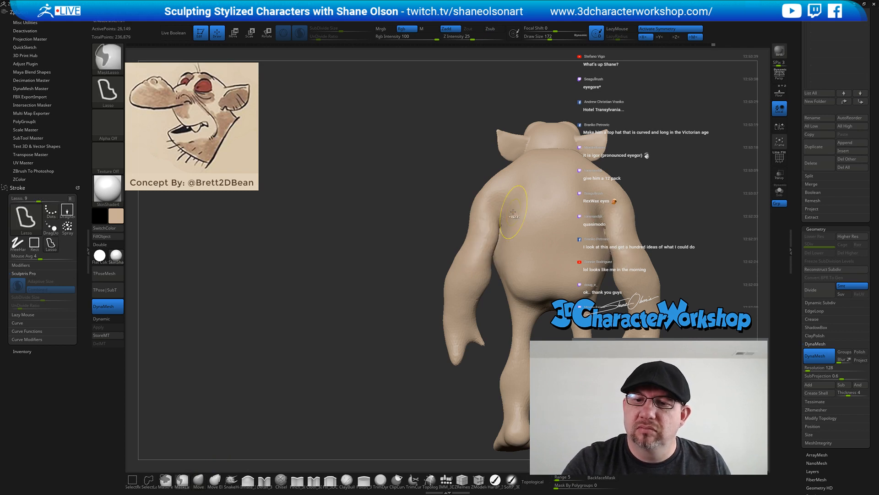
{"action": "right_click_drag", "start_coordinate": [534, 242], "coordinate": [507, 265]}
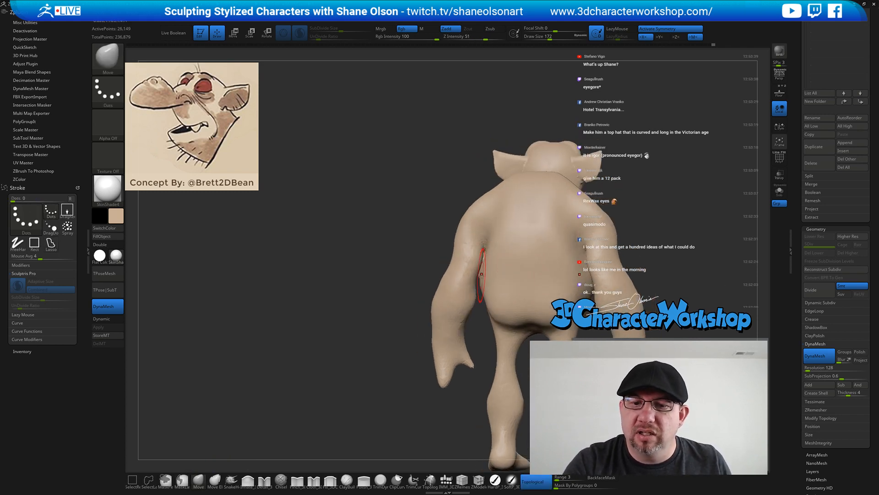
{"action": "key", "text": "bracketleft"}
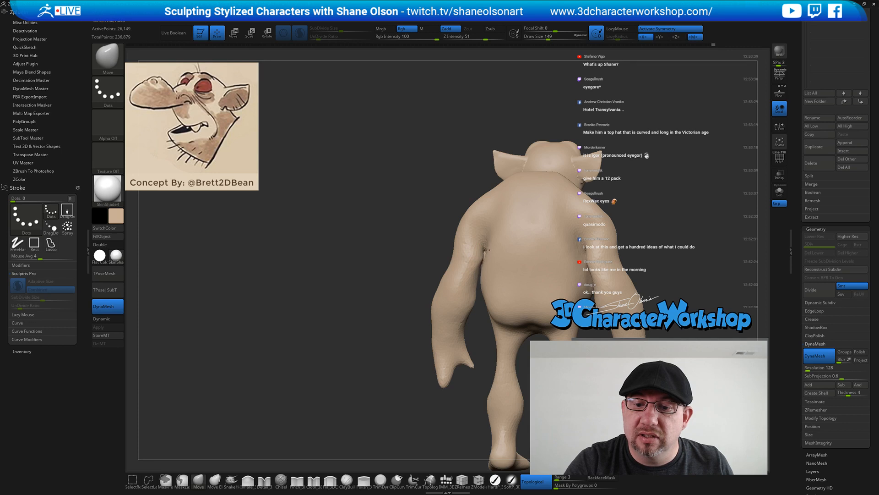
{"action": "mouse_move", "coordinate": [484, 258]}
{"action": "right_mouse_down"}
{"action": "mouse_move", "coordinate": [531, 266]}
{"action": "mouse_move", "coordinate": [538, 252]}
{"action": "mouse_move", "coordinate": [484, 253]}
{"action": "mouse_move", "coordinate": [481, 221]}
{"action": "right_mouse_up"}
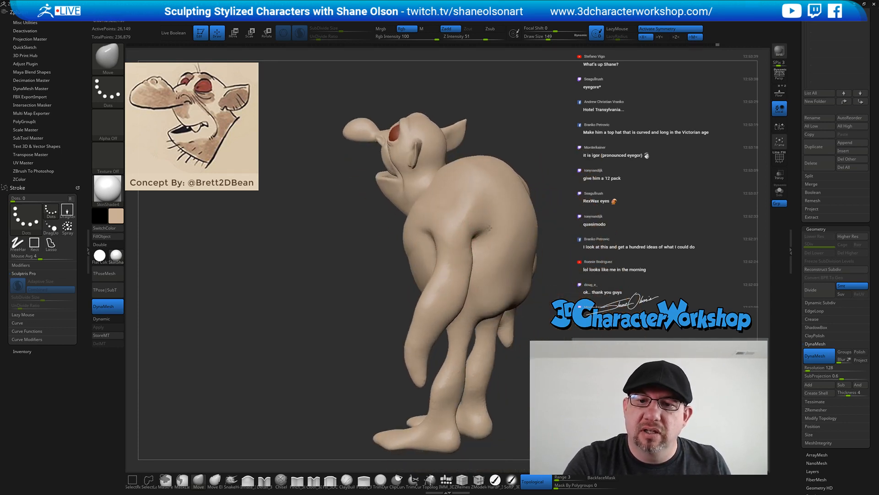
{"action": "mouse_move", "coordinate": [513, 263]}
{"action": "right_mouse_down"}
{"action": "mouse_move", "coordinate": [476, 232]}
{"action": "mouse_move", "coordinate": [545, 266]}
{"action": "mouse_move", "coordinate": [446, 237]}
{"action": "mouse_move", "coordinate": [504, 232]}
{"action": "mouse_move", "coordinate": [491, 261]}
{"action": "mouse_move", "coordinate": [504, 265]}
{"action": "mouse_move", "coordinate": [431, 260]}
{"action": "mouse_move", "coordinate": [437, 273]}
{"action": "mouse_move", "coordinate": [479, 251]}
{"action": "mouse_move", "coordinate": [445, 286]}
{"action": "mouse_move", "coordinate": [453, 342]}
{"action": "right_mouse_up"}
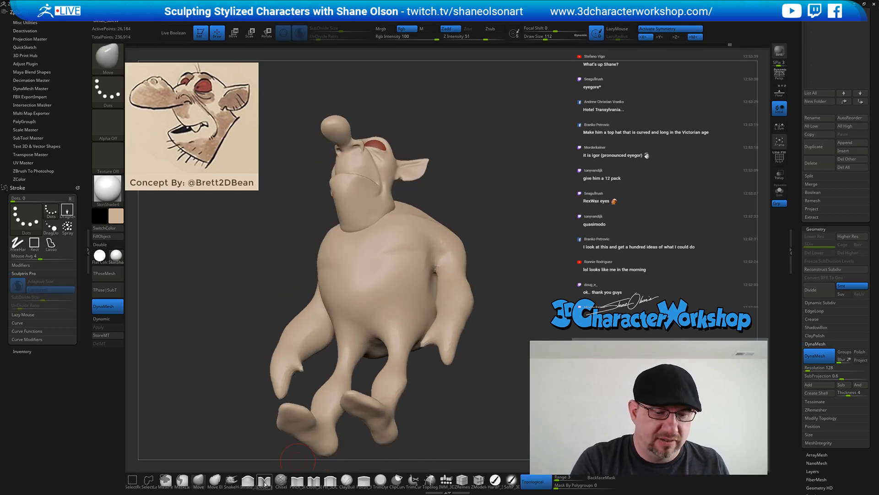
Refine the armpits and upper arms with the Detail_3DCW brush at draw size 140, smoothing the transitions
{"action": "left_click", "coordinate": [265, 481]}
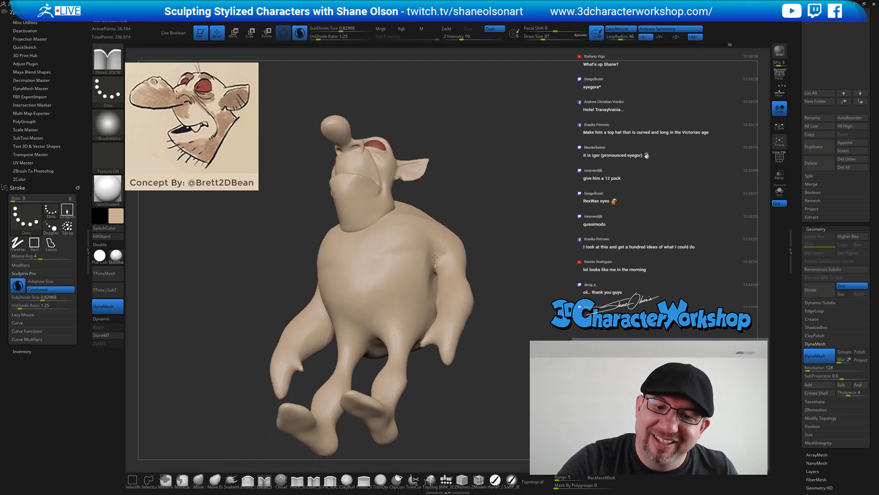
{"action": "mouse_move", "coordinate": [436, 247]}
{"action": "right_mouse_down"}
{"action": "mouse_move", "coordinate": [501, 298]}
{"action": "mouse_move", "coordinate": [492, 306]}
{"action": "mouse_move", "coordinate": [506, 307]}
{"action": "right_mouse_up"}
{"action": "key", "text": "s"}
{"action": "left_click_drag", "start_coordinate": [495, 278], "coordinate": [500, 279]}
{"action": "right_click_drag", "start_coordinate": [500, 278], "coordinate": [491, 269]}
{"action": "key", "text": "shift"}
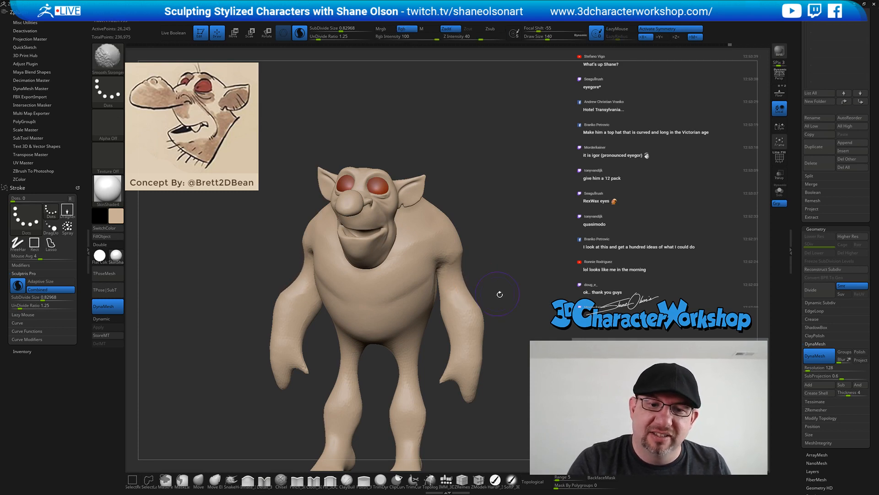
{"action": "right_click_drag", "start_coordinate": [499, 294], "coordinate": [491, 258], "text": "shift"}
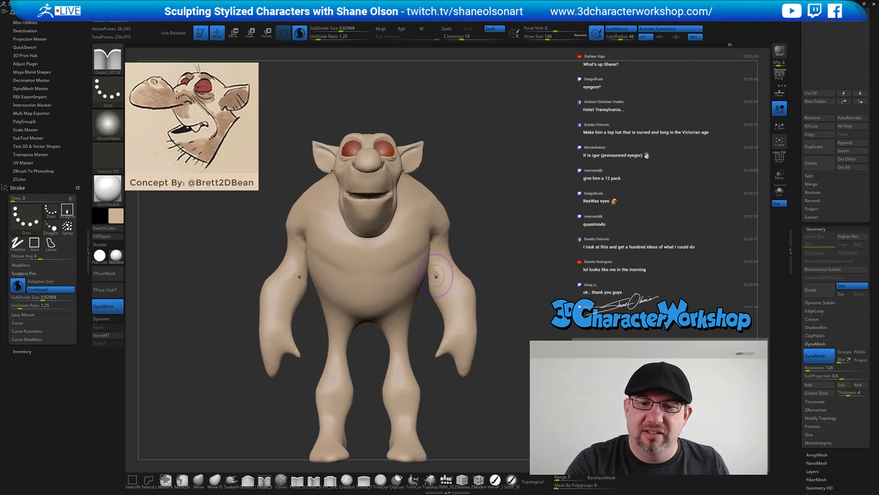
{"action": "key", "text": "shift"}
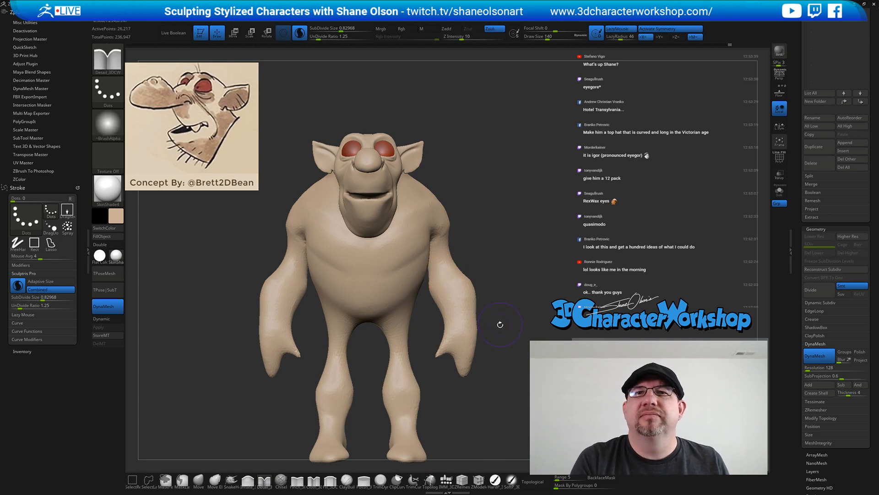
Smooth the shoulders, upper back and torso broadly with Smooth Stronger at draw size 223
{"action": "right_click_drag", "start_coordinate": [500, 324], "coordinate": [477, 329], "text": "alt"}
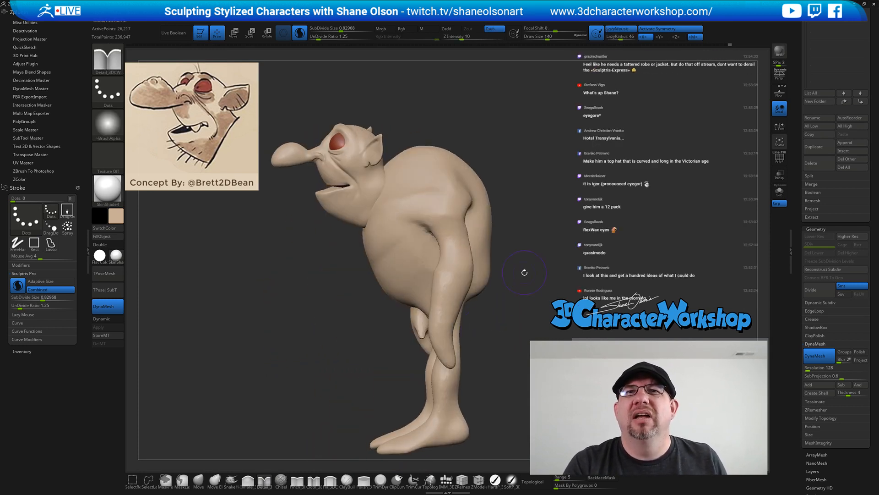
{"action": "mouse_move", "coordinate": [525, 272]}
{"action": "right_mouse_down"}
{"action": "mouse_move", "coordinate": [485, 298]}
{"action": "mouse_move", "coordinate": [487, 311]}
{"action": "mouse_move", "coordinate": [541, 324]}
{"action": "mouse_move", "coordinate": [498, 330]}
{"action": "mouse_move", "coordinate": [522, 352]}
{"action": "mouse_move", "coordinate": [496, 349]}
{"action": "mouse_move", "coordinate": [498, 369]}
{"action": "mouse_move", "coordinate": [491, 357]}
{"action": "right_mouse_up"}
{"action": "key", "text": "shift"}
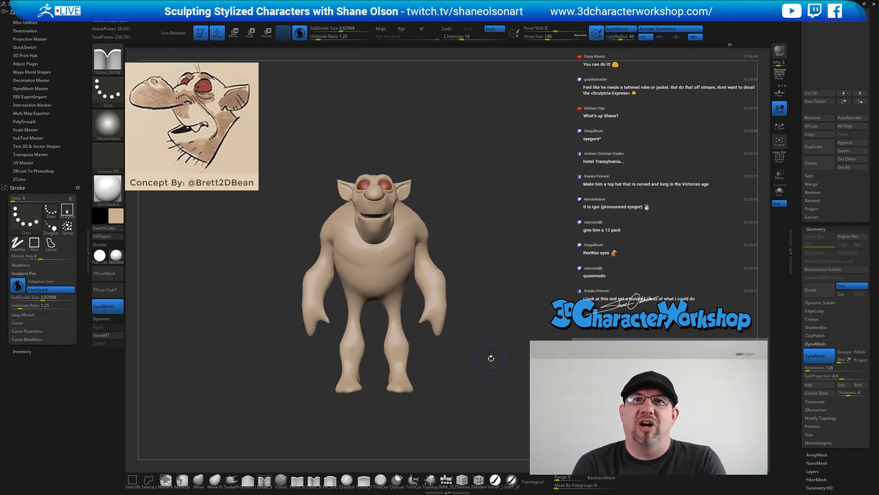
{"action": "right_click_drag", "start_coordinate": [443, 206], "coordinate": [456, 218]}
{"action": "mouse_move", "coordinate": [470, 260]}
{"action": "right_mouse_down"}
{"action": "mouse_move", "coordinate": [450, 188]}
{"action": "mouse_move", "coordinate": [397, 176]}
{"action": "right_mouse_up"}
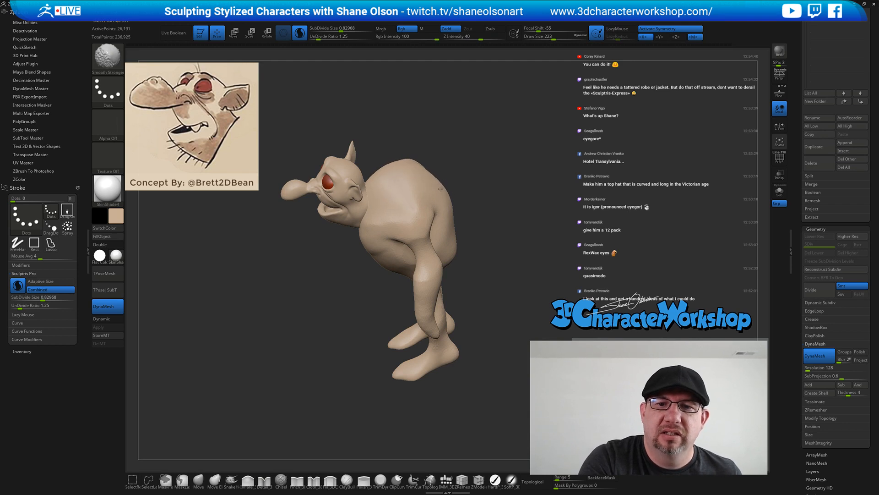
{"action": "right_click_drag", "start_coordinate": [503, 275], "coordinate": [500, 276]}
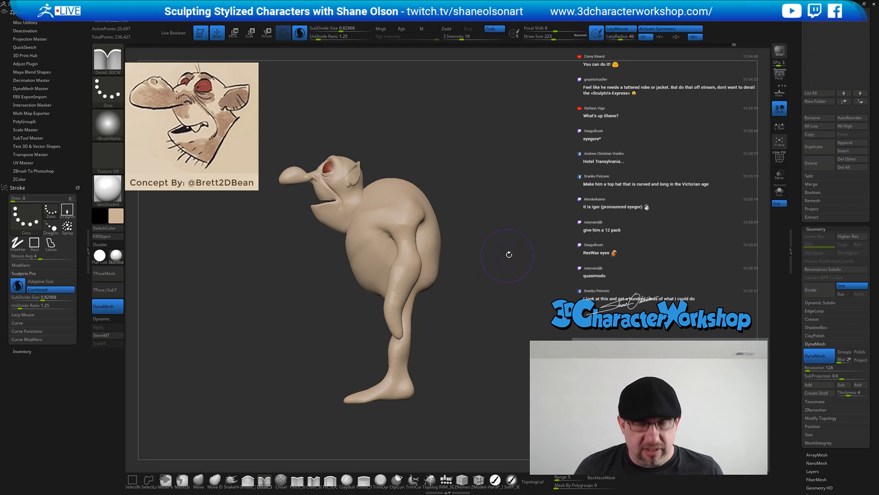
{"action": "key", "text": "w"}
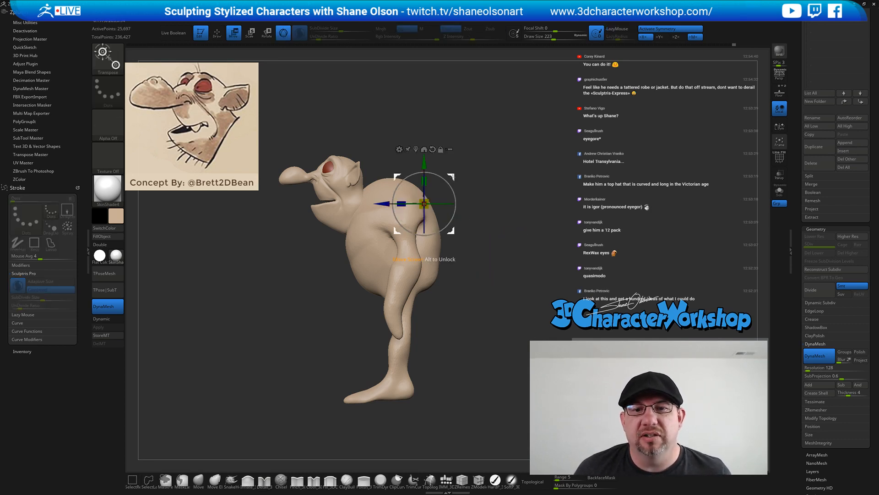
{"action": "mouse_move", "coordinate": [424, 203]}
{"action": "left_mouse_down"}
{"action": "mouse_move", "coordinate": [408, 219]}
{"action": "mouse_move", "coordinate": [441, 180]}
{"action": "mouse_move", "coordinate": [398, 203]}
{"action": "mouse_move", "coordinate": [425, 198]}
{"action": "left_mouse_up"}
{"action": "left_click_drag", "start_coordinate": [523, 242], "coordinate": [482, 186], "text": "shift"}
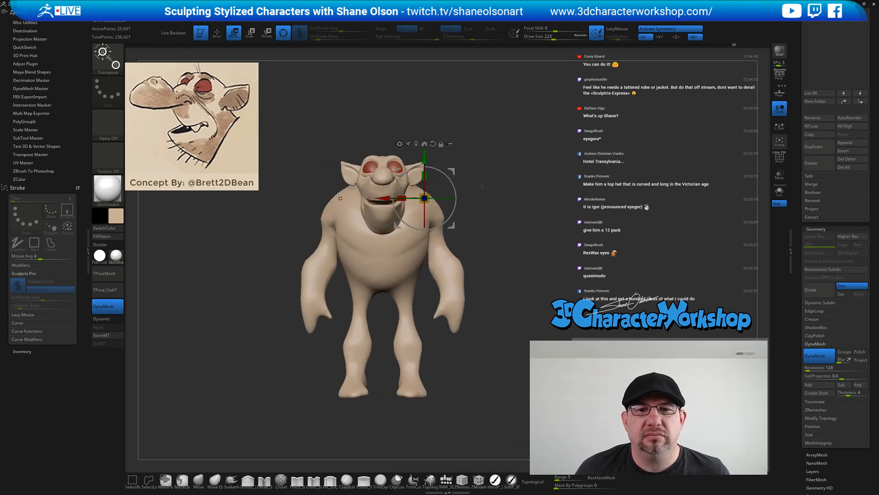
{"action": "left_click_drag", "start_coordinate": [431, 155], "coordinate": [436, 138]}
{"action": "left_click_drag", "start_coordinate": [618, 190], "coordinate": [562, 198]}
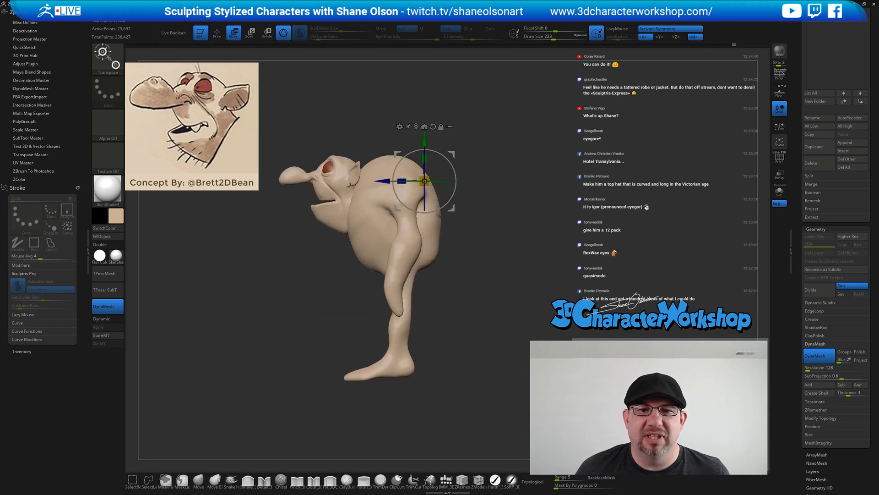
{"action": "left_click_drag", "start_coordinate": [439, 169], "coordinate": [494, 216], "text": "alt"}
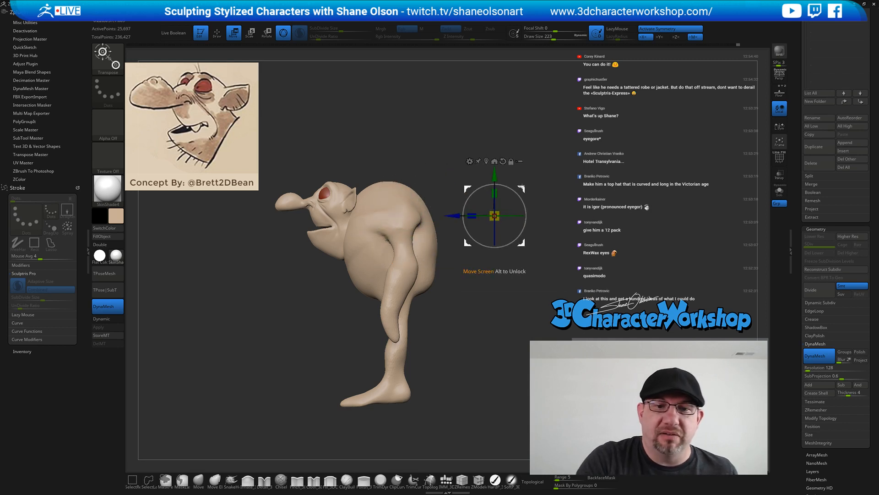
Lower the top of the hunched back with the Move brush at draw size 550
{"action": "left_click", "coordinate": [198, 480]}
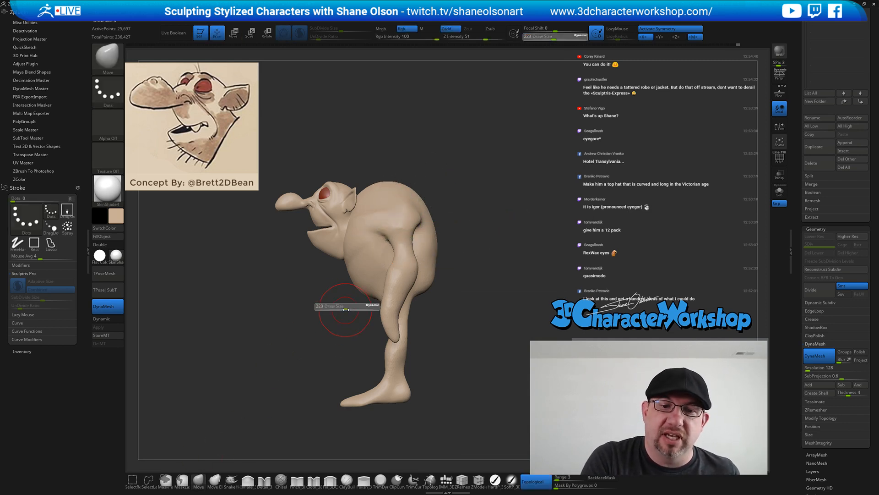
{"action": "left_click_drag", "start_coordinate": [361, 271], "coordinate": [357, 244]}
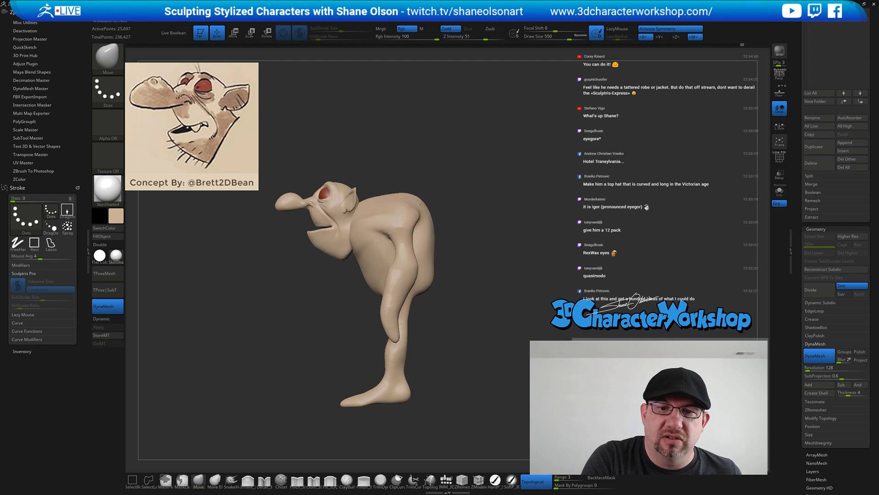
{"action": "left_click_drag", "start_coordinate": [405, 213], "coordinate": [401, 213]}
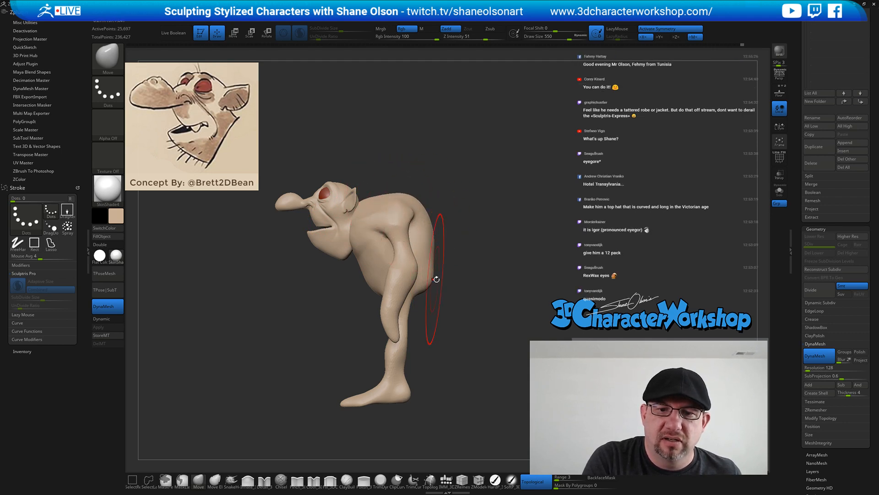
{"action": "mouse_move", "coordinate": [437, 279]}
{"action": "left_mouse_down", "text": "shift"}
{"action": "mouse_move", "coordinate": [465, 281]}
{"action": "mouse_move", "coordinate": [521, 240]}
{"action": "mouse_move", "coordinate": [484, 235]}
{"action": "mouse_move", "coordinate": [441, 200]}
{"action": "mouse_move", "coordinate": [434, 212]}
{"action": "left_mouse_up", "text": "shift"}
Adjust the shape of the upper back and shoulders with the Move brush at draw sizes 422 and 351
{"action": "key", "text": "s"}
{"action": "key", "text": "s"}
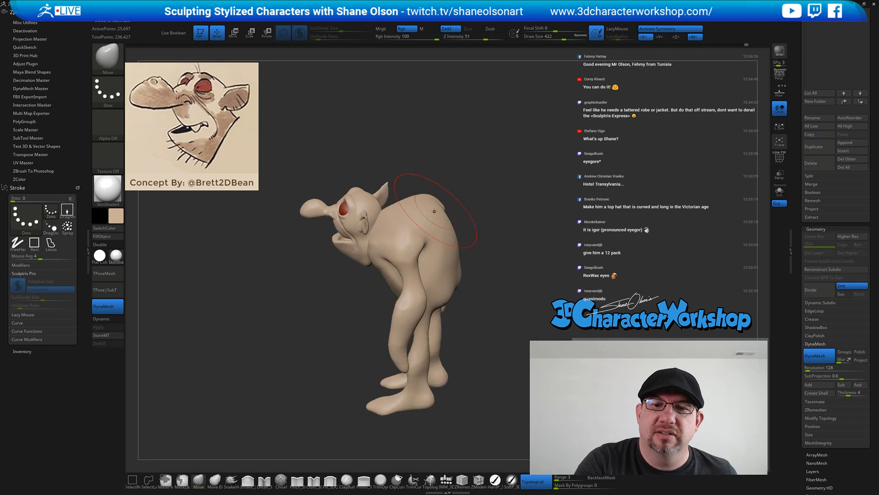
{"action": "mouse_move", "coordinate": [472, 250]}
{"action": "left_mouse_down"}
{"action": "mouse_move", "coordinate": [479, 236]}
{"action": "mouse_move", "coordinate": [472, 247]}
{"action": "left_mouse_up"}
{"action": "left_click_drag", "start_coordinate": [452, 196], "coordinate": [406, 207]}
{"action": "key", "text": "shift"}
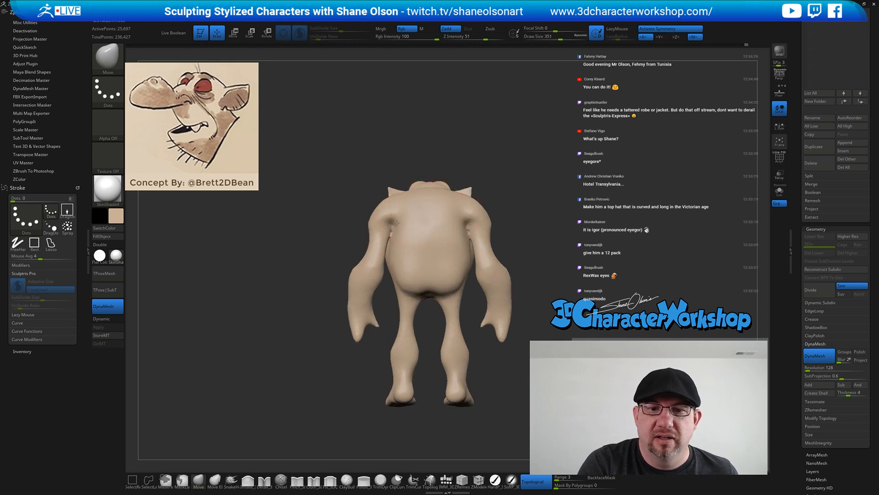
Build up the back beside the rear armpits with a 3DCW sculpting brush at draw sizes 262 and 257
{"action": "left_click", "coordinate": [248, 481]}
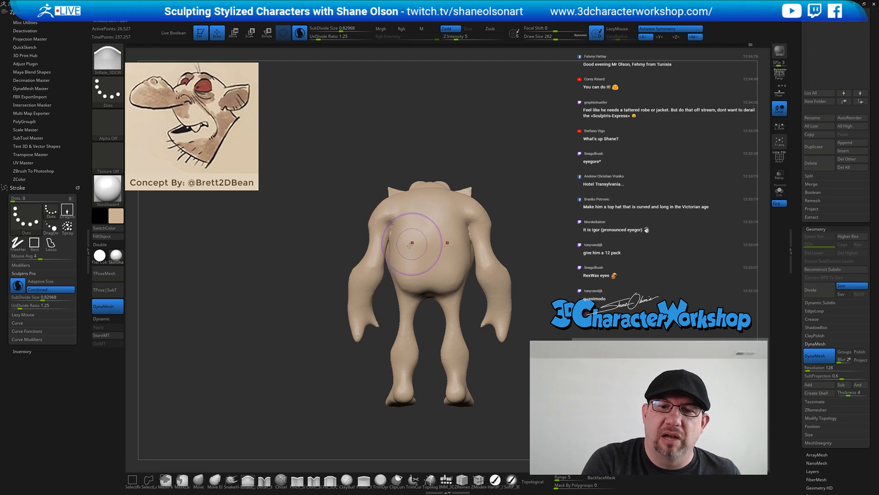
{"action": "left_click_drag", "start_coordinate": [411, 243], "coordinate": [392, 231]}
{"action": "left_click_drag", "start_coordinate": [412, 265], "coordinate": [477, 249]}
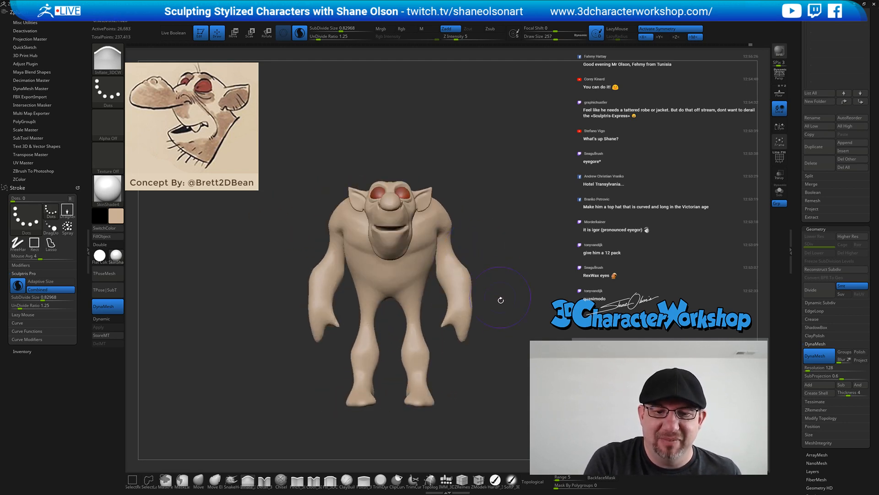
{"action": "left_click_drag", "start_coordinate": [500, 300], "coordinate": [488, 293]}
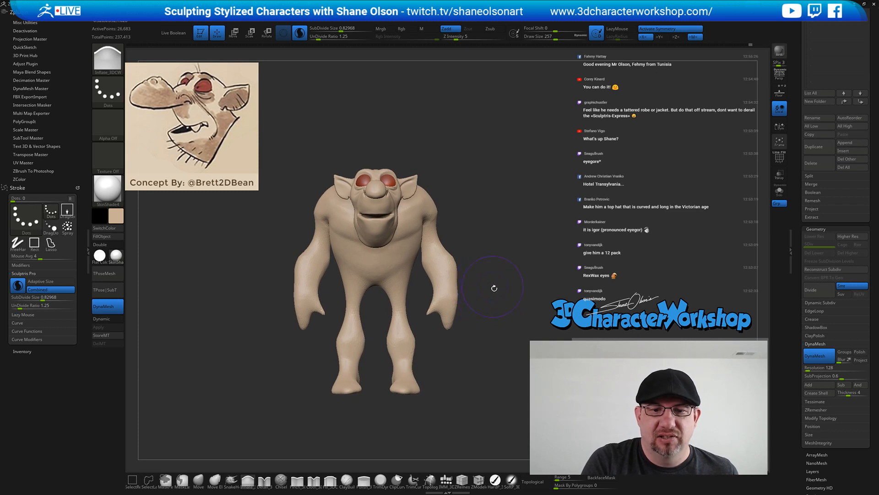
Pull in the shoulders and sides and adjust the crotch from the front with the Move brush at draw sizes 567 and 430
{"action": "key", "text": "b"}
{"action": "key", "text": "m"}
{"action": "key", "text": "v"}
{"action": "key", "text": "s"}
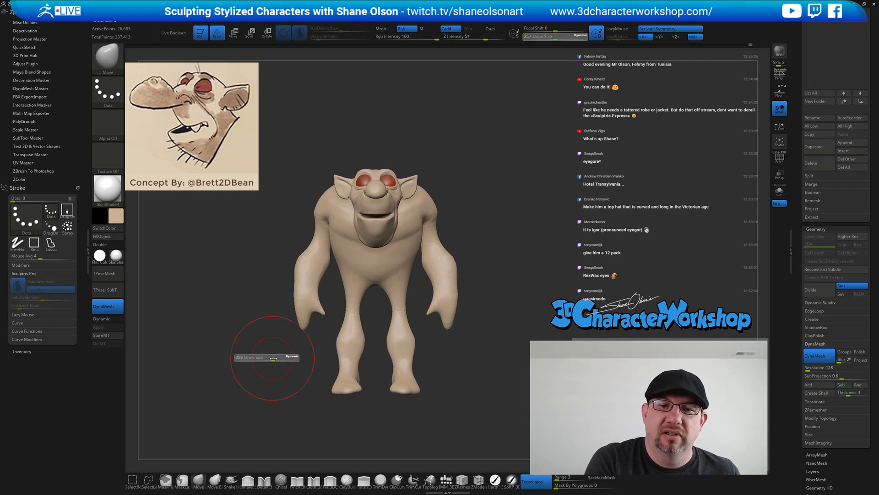
{"action": "left_click_drag", "start_coordinate": [435, 205], "coordinate": [427, 216]}
{"action": "left_click_drag", "start_coordinate": [415, 257], "coordinate": [412, 258]}
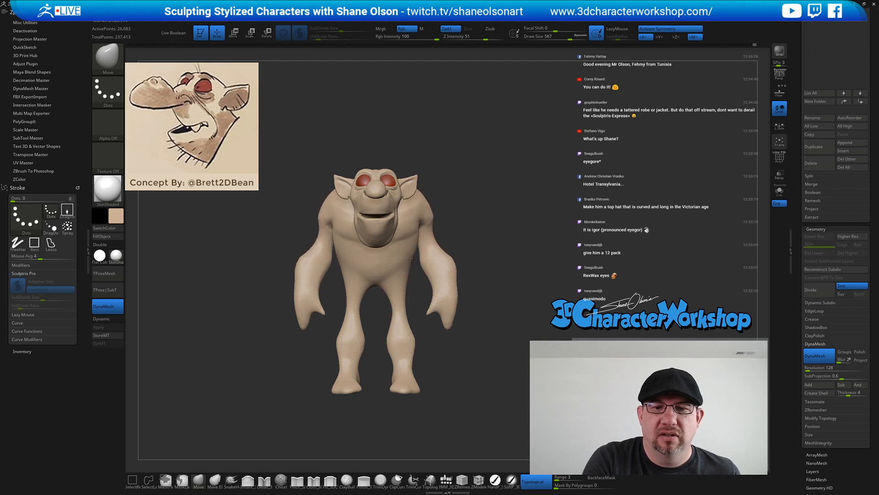
{"action": "left_click_drag", "start_coordinate": [376, 283], "coordinate": [381, 290]}
{"action": "key", "text": "bracketleft"}
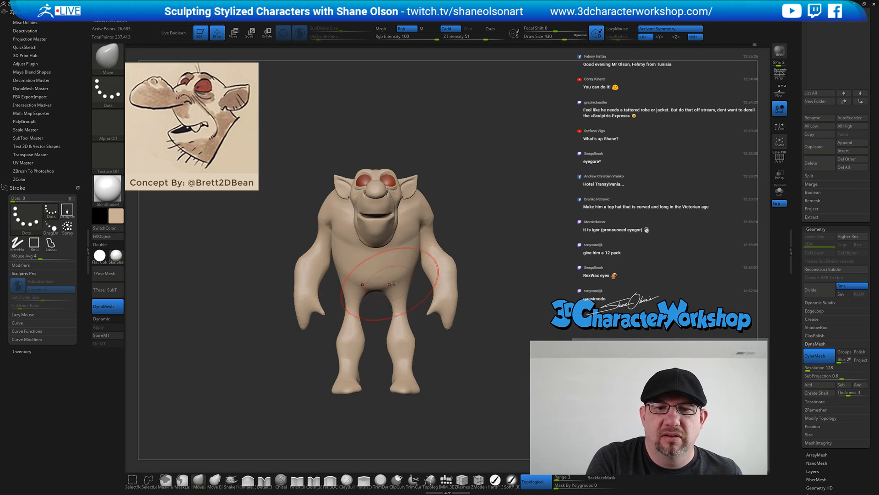
Round out the lower back and buttocks in profile with the Move brush at draw size 430
{"action": "left_click_drag", "start_coordinate": [530, 304], "coordinate": [496, 315], "text": "shift"}
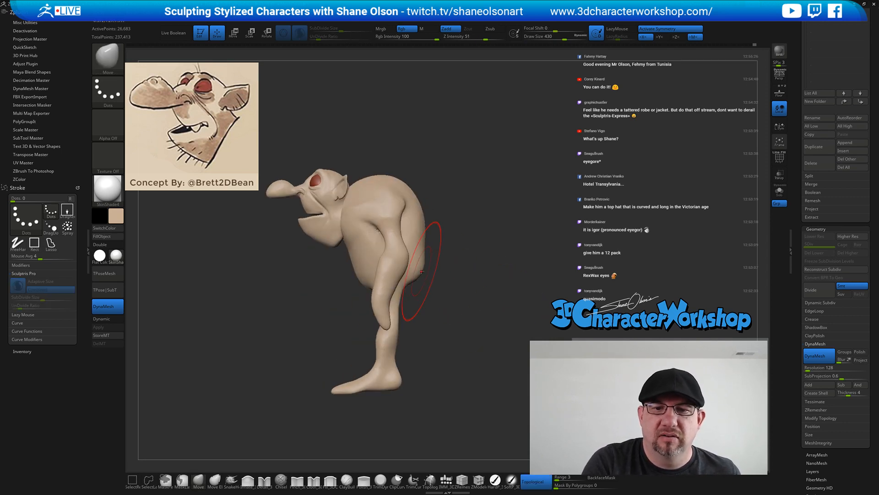
{"action": "left_click_drag", "start_coordinate": [426, 248], "coordinate": [431, 240]}
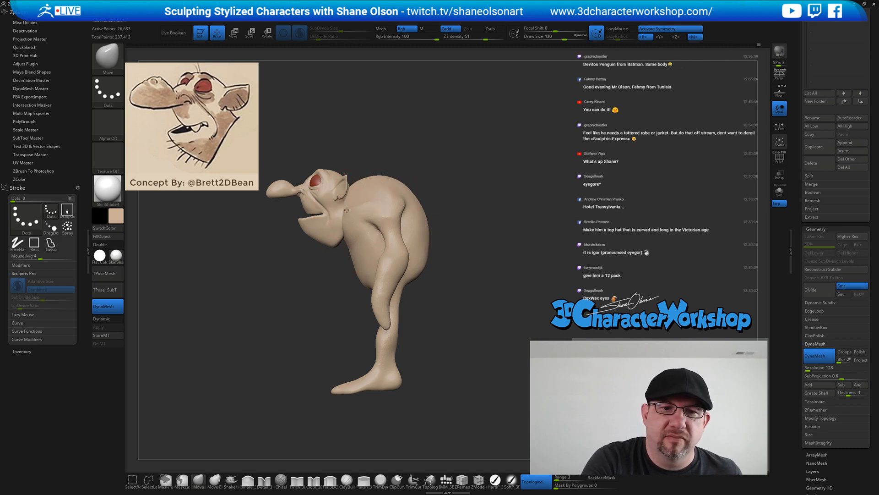
{"action": "left_click_drag", "start_coordinate": [463, 287], "coordinate": [454, 300], "text": "alt"}
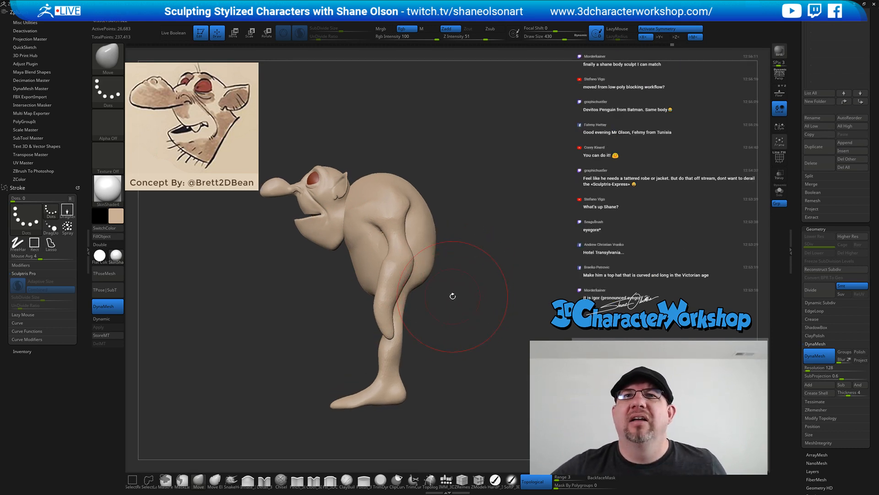
{"action": "key", "text": "s"}
{"action": "left_click_drag", "start_coordinate": [534, 215], "coordinate": [527, 214]}
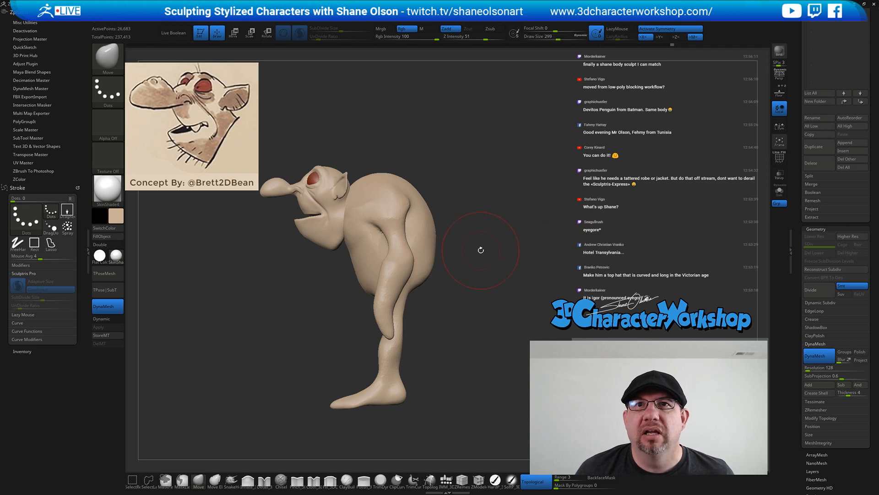
Reshape the neck and upper chest beneath the jaw with the Move brush at draw sizes 453 and 379, keeping the body subtool active
{"action": "mouse_move", "coordinate": [496, 249]}
{"action": "left_mouse_down", "text": "alt"}
{"action": "mouse_move", "coordinate": [504, 236]}
{"action": "mouse_move", "coordinate": [533, 235]}
{"action": "mouse_move", "coordinate": [495, 235]}
{"action": "left_mouse_up", "text": "alt"}
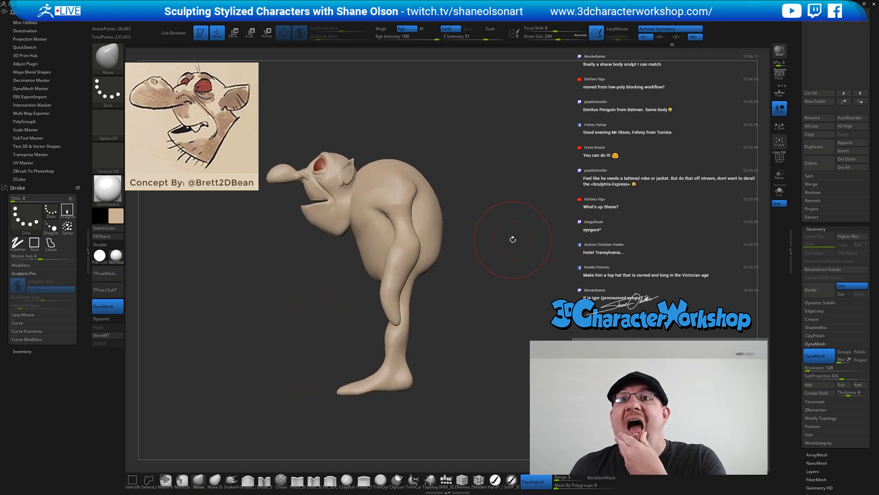
{"action": "left_click_drag", "start_coordinate": [525, 164], "coordinate": [522, 192], "text": "alt"}
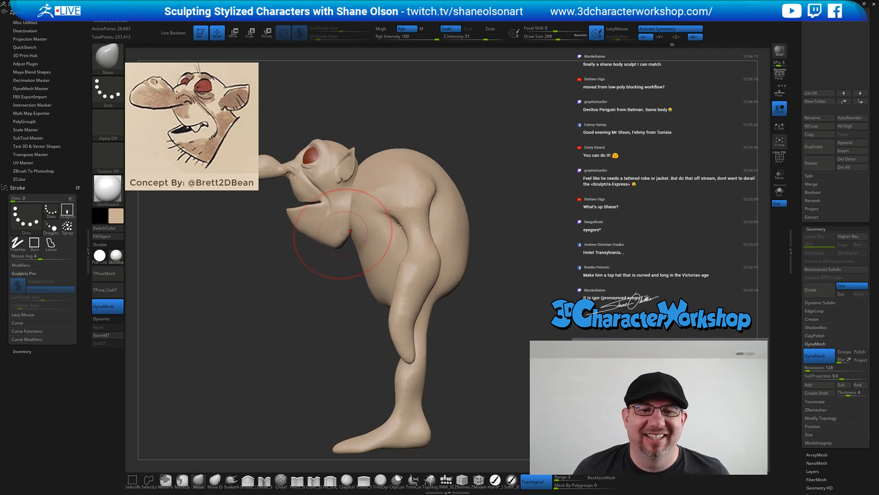
{"action": "key", "text": "s"}
{"action": "left_click_drag", "start_coordinate": [363, 182], "coordinate": [372, 174]}
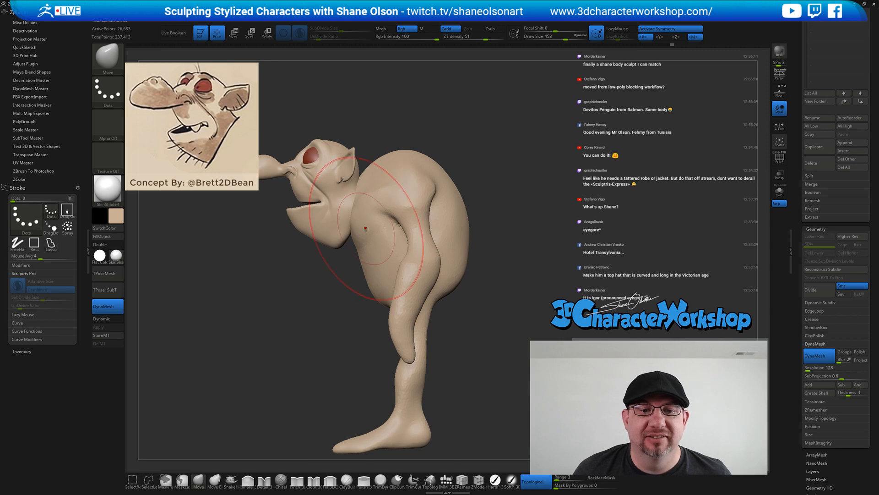
{"action": "key", "text": "s"}
{"action": "left_click_drag", "start_coordinate": [359, 230], "coordinate": [344, 234]}
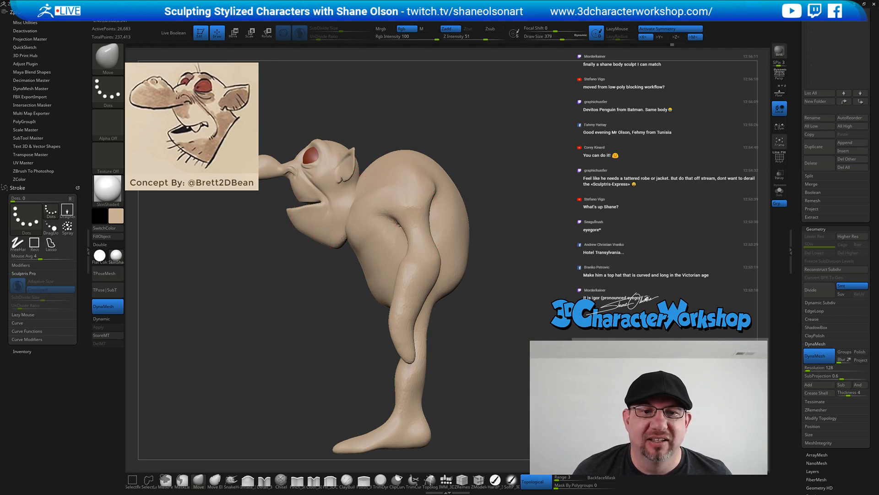
{"action": "left_click", "coordinate": [331, 238], "text": "alt"}
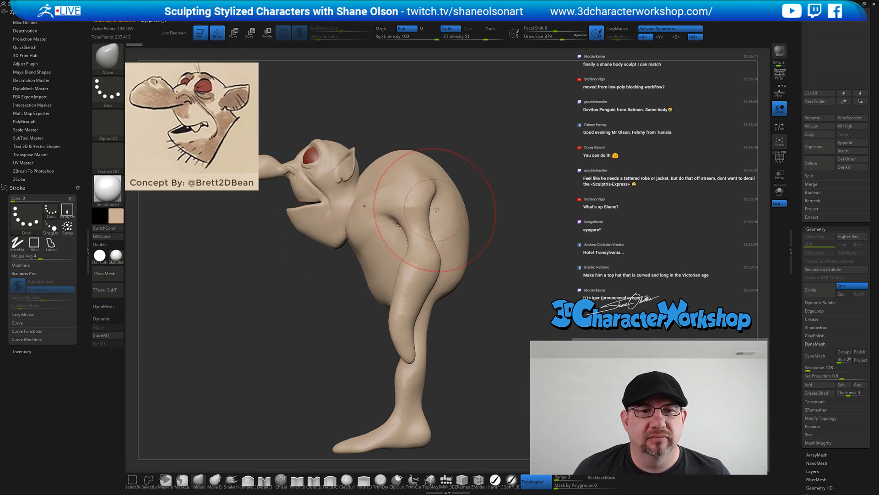
{"action": "left_click", "coordinate": [398, 278], "text": "alt"}
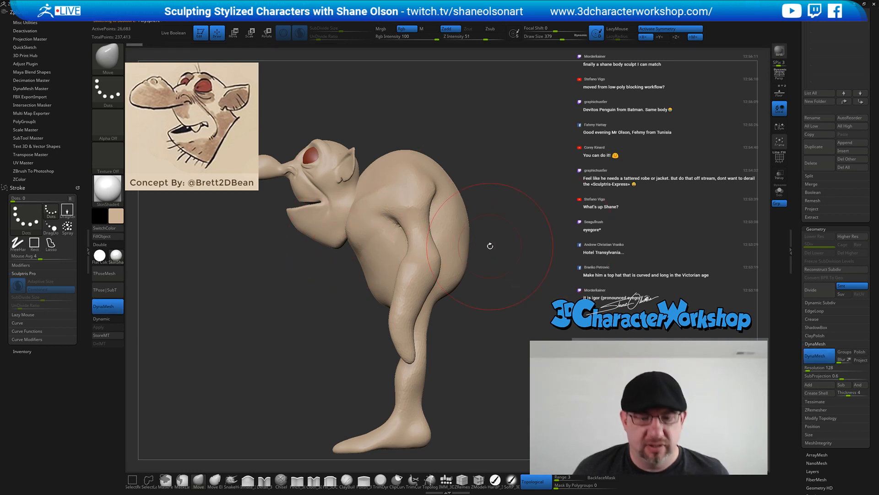
Lower the hump behind the head and reshape the neck and upper back with the Move brush at draw sizes 379 and 311
{"action": "key", "text": "w"}
{"action": "left_click_drag", "start_coordinate": [548, 187], "coordinate": [539, 213]}
{"action": "right_click_drag", "start_coordinate": [503, 270], "coordinate": [506, 242], "text": "ctrl"}
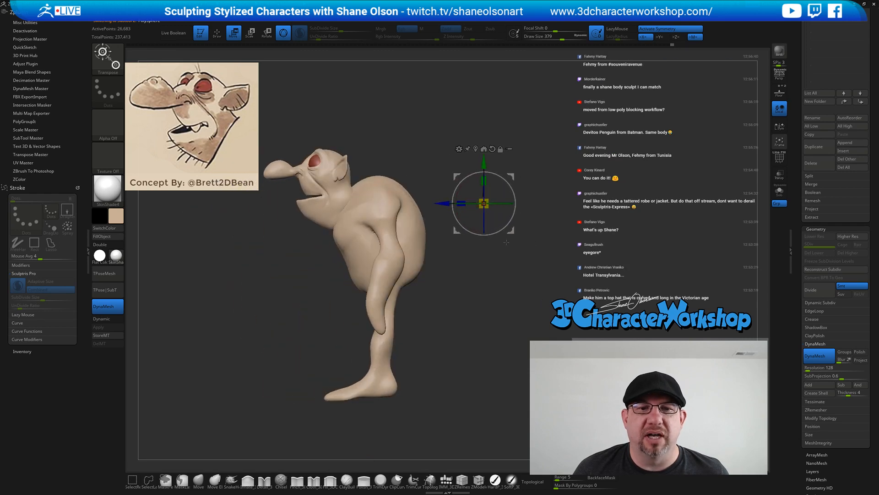
{"action": "key", "text": "q"}
{"action": "right_click_drag", "start_coordinate": [446, 149], "coordinate": [392, 196]}
{"action": "right_click_drag", "start_coordinate": [530, 191], "coordinate": [534, 166]}
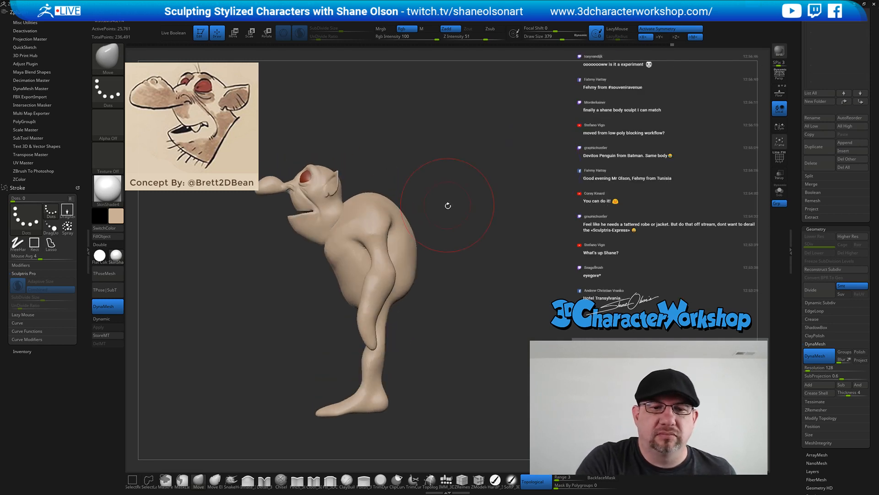
{"action": "right_click_drag", "start_coordinate": [448, 206], "coordinate": [447, 234]}
{"action": "key", "text": "s"}
{"action": "left_click_drag", "start_coordinate": [452, 233], "coordinate": [448, 233]}
{"action": "left_click_drag", "start_coordinate": [370, 191], "coordinate": [388, 202]}
{"action": "left_click_drag", "start_coordinate": [451, 236], "coordinate": [448, 260]}
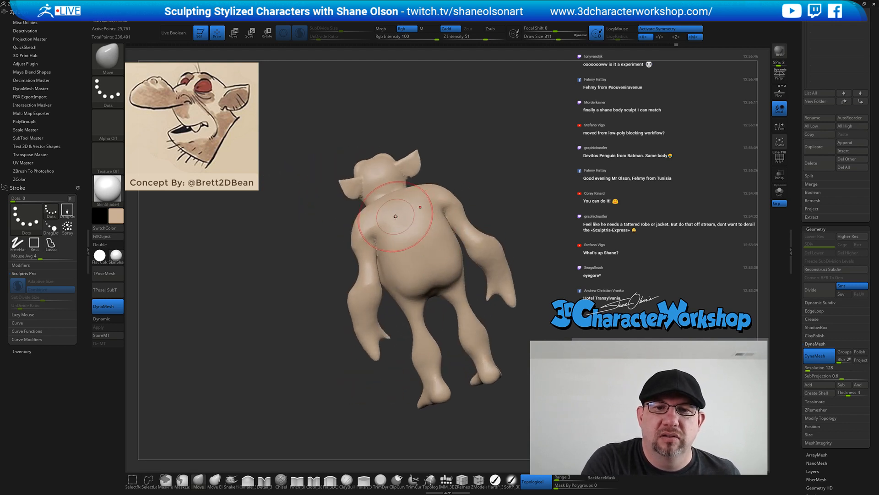
Reshape the lower belly, hips and upper thighs with the Move brush at draw sizes 217 and 163
{"action": "left_click_drag", "start_coordinate": [524, 239], "coordinate": [478, 235], "text": "shift"}
{"action": "left_click_drag", "start_coordinate": [477, 373], "coordinate": [519, 355]}
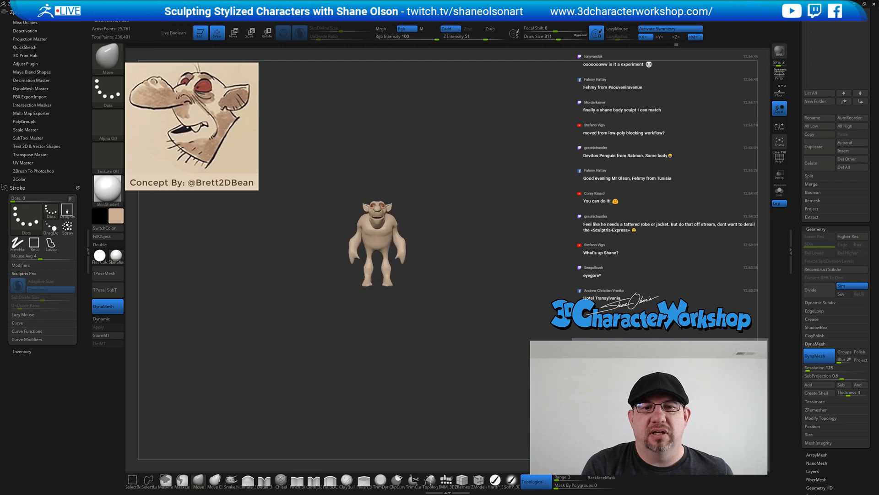
{"action": "mouse_move", "coordinate": [473, 265]}
{"action": "left_mouse_down", "text": "alt"}
{"action": "mouse_move", "coordinate": [466, 287]}
{"action": "mouse_move", "coordinate": [448, 230]}
{"action": "left_mouse_up", "text": "alt"}
{"action": "key", "text": "s"}
{"action": "left_click", "coordinate": [455, 245]}
{"action": "key", "text": "s"}
{"action": "left_click", "coordinate": [382, 279]}
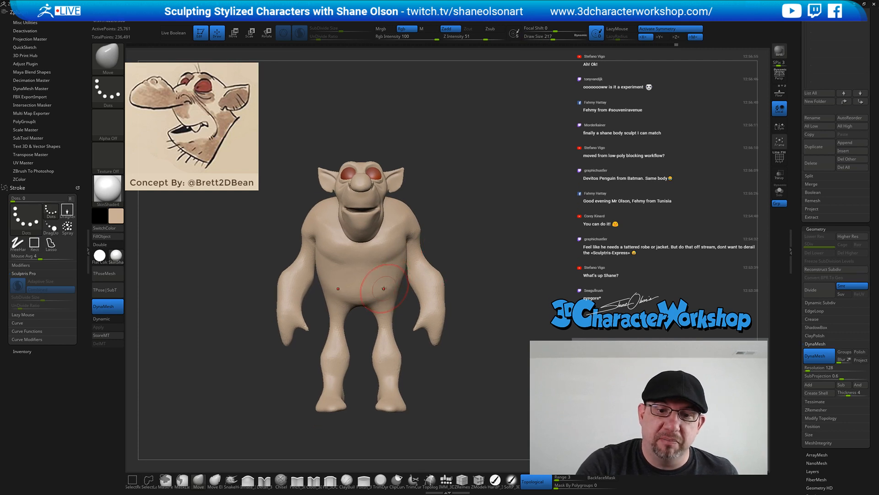
{"action": "mouse_move", "coordinate": [399, 279]}
{"action": "right_mouse_down"}
{"action": "mouse_move", "coordinate": [363, 291]}
{"action": "mouse_move", "coordinate": [401, 270]}
{"action": "mouse_move", "coordinate": [450, 321]}
{"action": "mouse_move", "coordinate": [467, 304]}
{"action": "mouse_move", "coordinate": [448, 323]}
{"action": "right_mouse_up"}
{"action": "key", "text": "shift"}
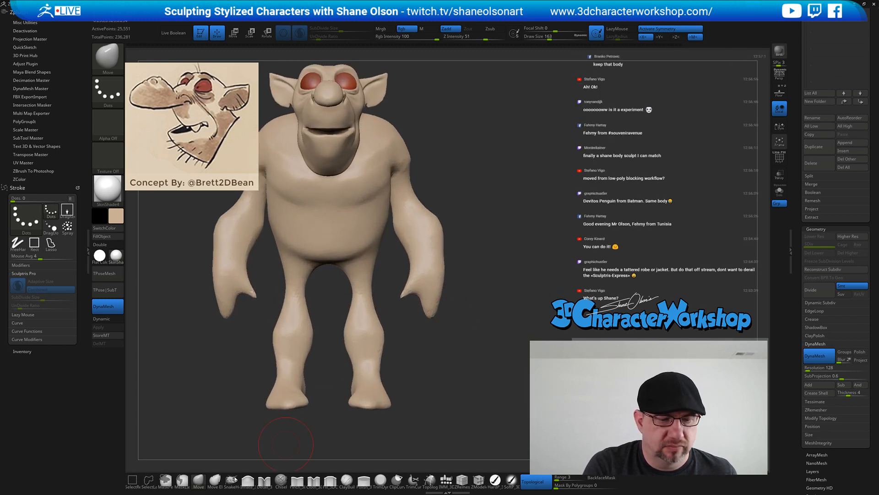
Thicken the hands with the Inflate brush at draw size 101 and reshape the hand tips with the Move brush at draw size 154
{"action": "left_click", "coordinate": [248, 480]}
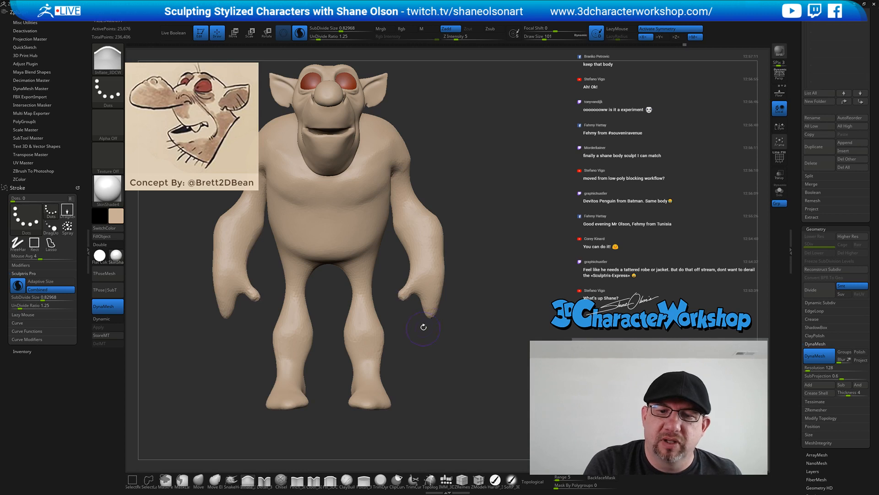
{"action": "mouse_move", "coordinate": [453, 355]}
{"action": "right_mouse_down"}
{"action": "mouse_move", "coordinate": [471, 355]}
{"action": "mouse_move", "coordinate": [457, 325]}
{"action": "mouse_move", "coordinate": [464, 349]}
{"action": "mouse_move", "coordinate": [467, 327]}
{"action": "mouse_move", "coordinate": [455, 325]}
{"action": "right_mouse_up"}
{"action": "left_click", "coordinate": [202, 479]}
{"action": "key", "text": "s"}
{"action": "mouse_move", "coordinate": [443, 316]}
{"action": "left_mouse_down"}
{"action": "mouse_move", "coordinate": [447, 294]}
{"action": "mouse_move", "coordinate": [458, 300]}
{"action": "left_mouse_up"}
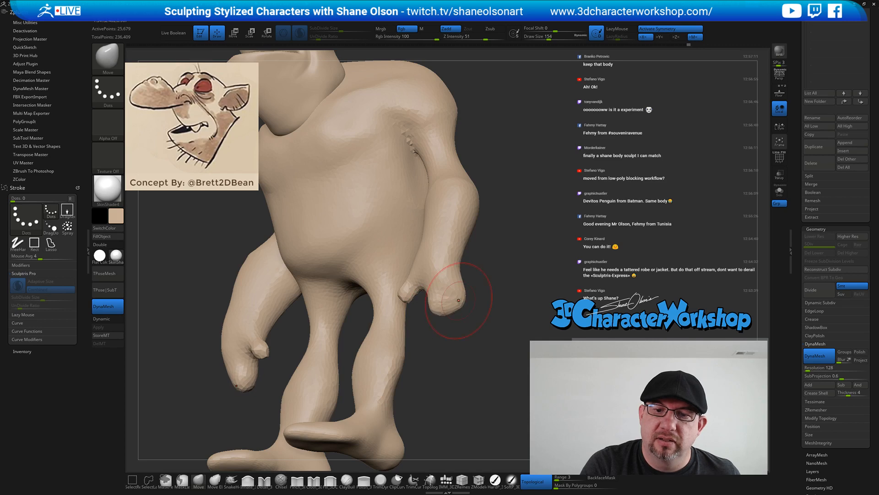
Smooth the hands at draw size 154 and refine the finger and thumb shape with the Move brush at draw size 120
{"action": "mouse_move", "coordinate": [493, 349]}
{"action": "right_mouse_down"}
{"action": "mouse_move", "coordinate": [439, 342]}
{"action": "mouse_move", "coordinate": [469, 257]}
{"action": "right_mouse_up"}
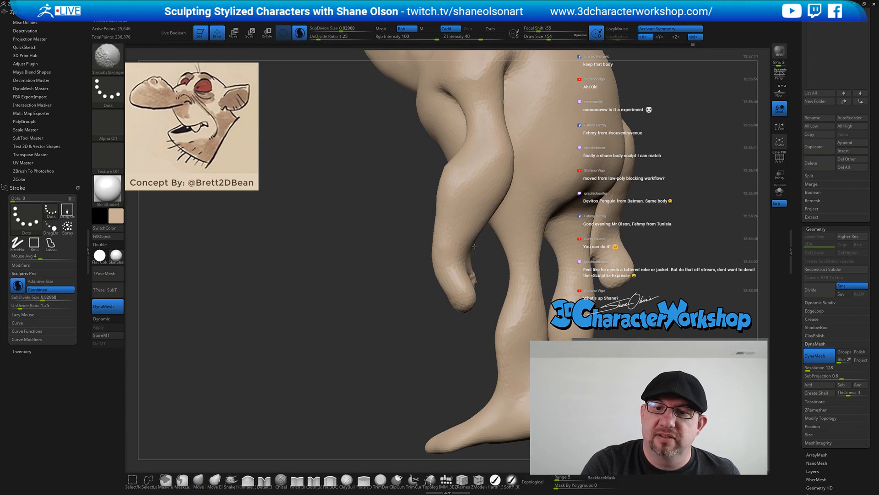
{"action": "mouse_move", "coordinate": [477, 232]}
{"action": "right_mouse_down"}
{"action": "mouse_move", "coordinate": [495, 242]}
{"action": "mouse_move", "coordinate": [424, 279]}
{"action": "right_mouse_up"}
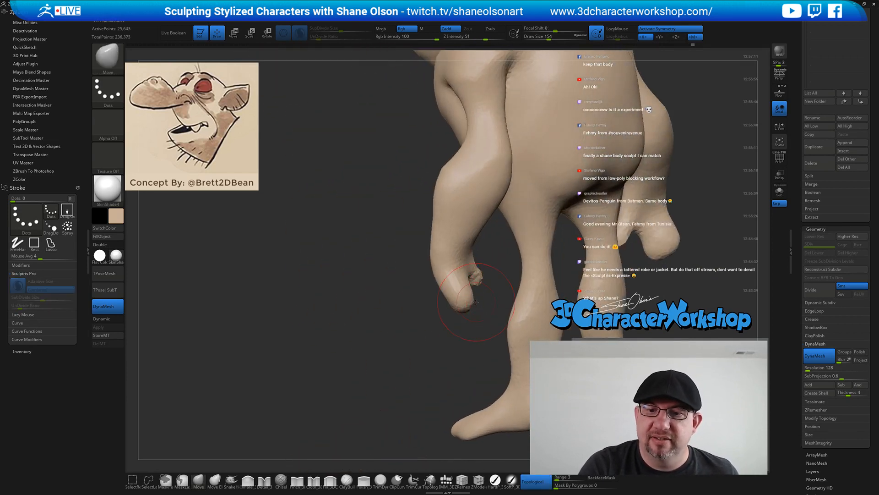
{"action": "key", "text": "s"}
{"action": "left_click", "coordinate": [484, 303]}
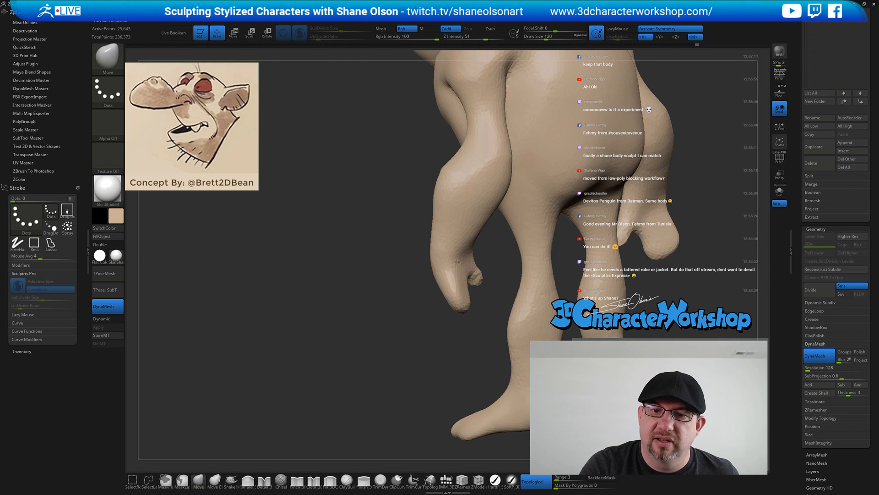
{"action": "right_click_drag", "start_coordinate": [457, 262], "coordinate": [521, 317]}
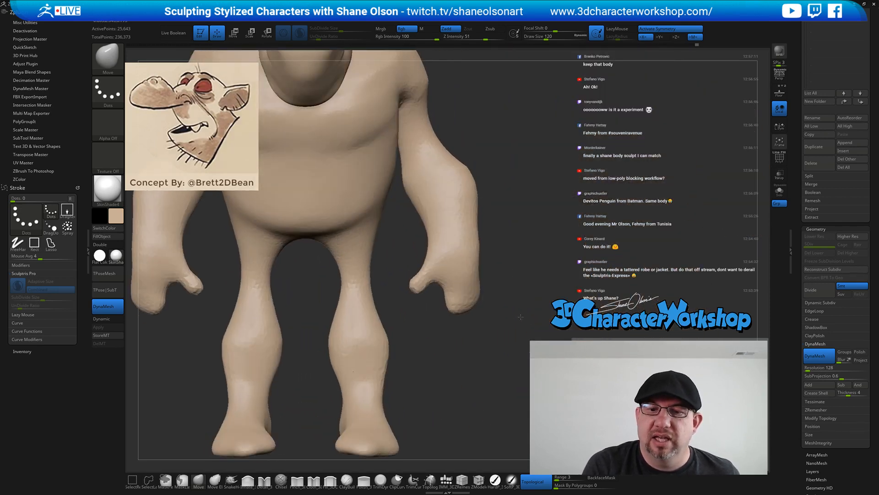
{"action": "left_click_drag", "start_coordinate": [504, 334], "coordinate": [502, 339], "text": "ctrl"}
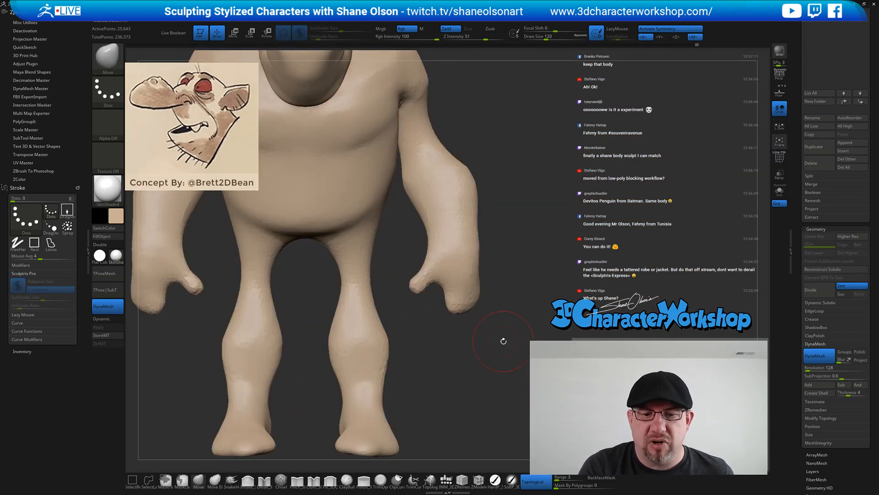
{"action": "mouse_move", "coordinate": [503, 330]}
{"action": "right_mouse_down", "text": "alt"}
{"action": "mouse_move", "coordinate": [512, 310]}
{"action": "mouse_move", "coordinate": [490, 395]}
{"action": "mouse_move", "coordinate": [492, 355]}
{"action": "right_mouse_up", "text": "alt"}
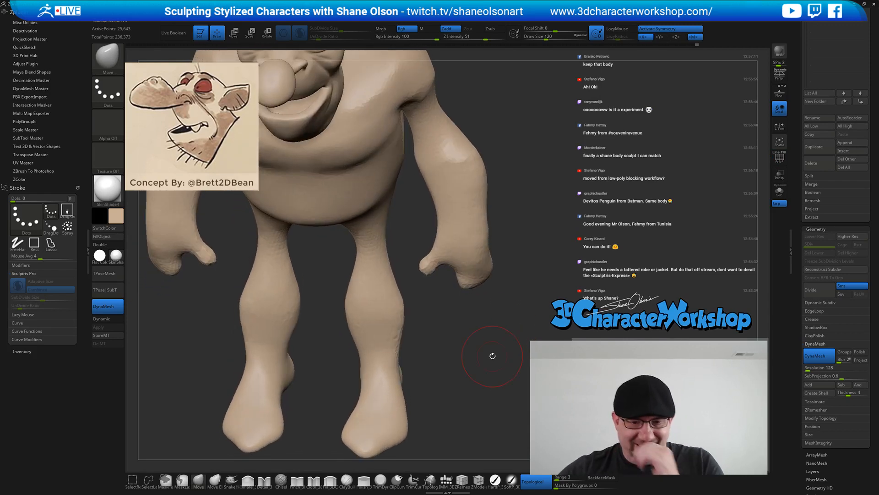
{"action": "mouse_move", "coordinate": [516, 329]}
{"action": "right_mouse_down", "text": "ctrl"}
{"action": "mouse_move", "coordinate": [507, 307]}
{"action": "mouse_move", "coordinate": [503, 342]}
{"action": "right_mouse_up", "text": "ctrl"}
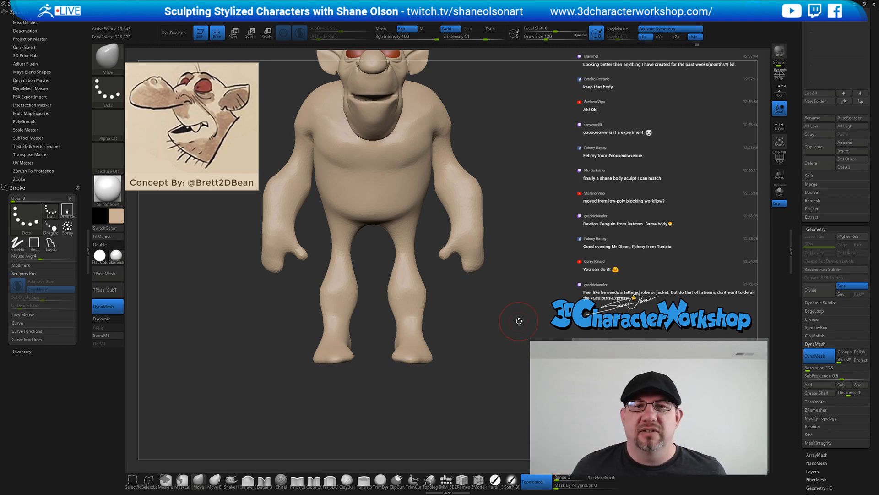
{"action": "right_click_drag", "start_coordinate": [519, 321], "coordinate": [517, 330], "text": "ctrl"}
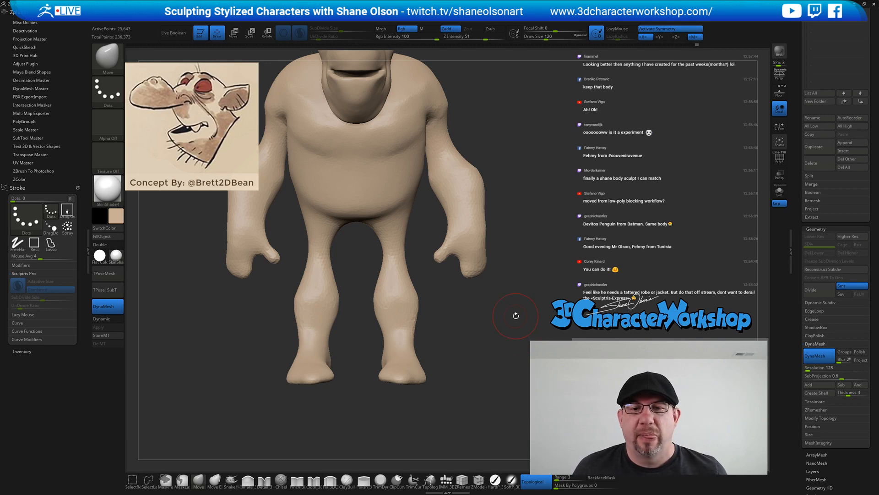
Set the SnakeHook brush's Sculptris Pro subdivide size to 0.33223 and smooth the mitten-shaped hand
{"action": "right_click_drag", "start_coordinate": [515, 315], "coordinate": [513, 332], "text": "ctrl"}
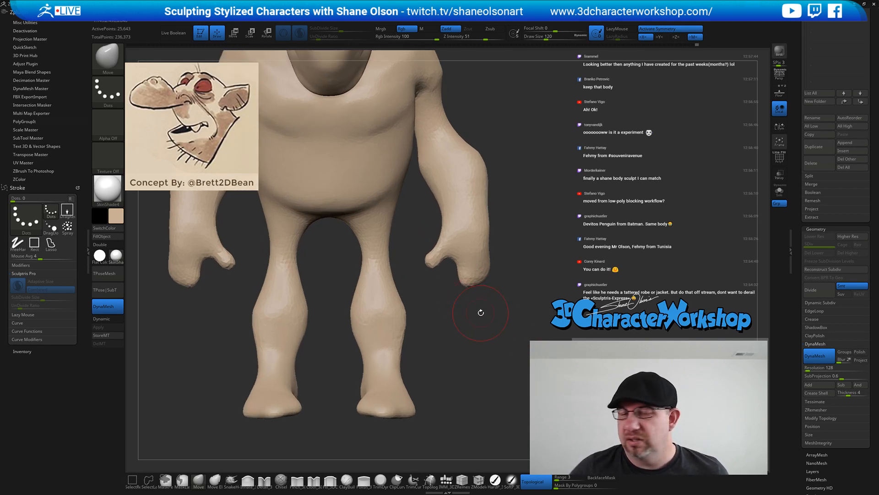
{"action": "left_click", "coordinate": [231, 480]}
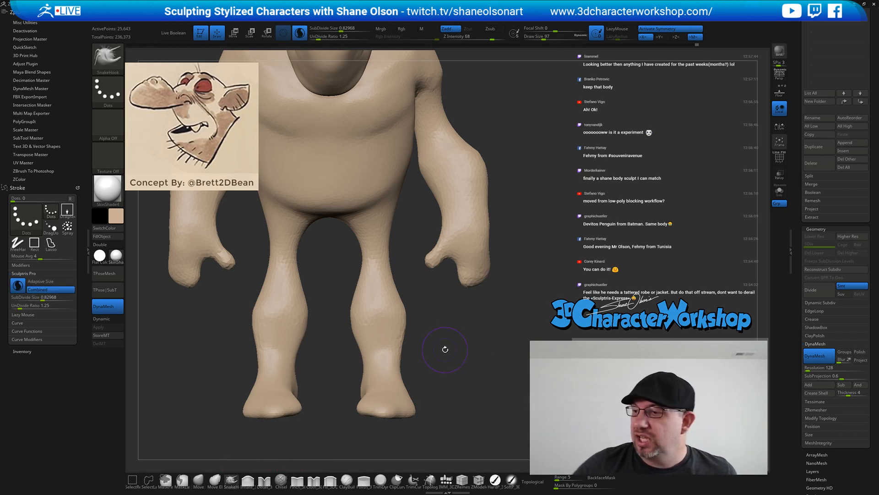
{"action": "left_click_drag", "start_coordinate": [50, 298], "coordinate": [36, 298]}
{"action": "mouse_move", "coordinate": [477, 269]}
{"action": "left_mouse_down", "text": "shift"}
{"action": "mouse_move", "coordinate": [435, 278]}
{"action": "mouse_move", "coordinate": [484, 274]}
{"action": "left_mouse_up", "text": "shift"}
{"action": "left_click_drag", "start_coordinate": [453, 241], "coordinate": [459, 250], "text": "shift"}
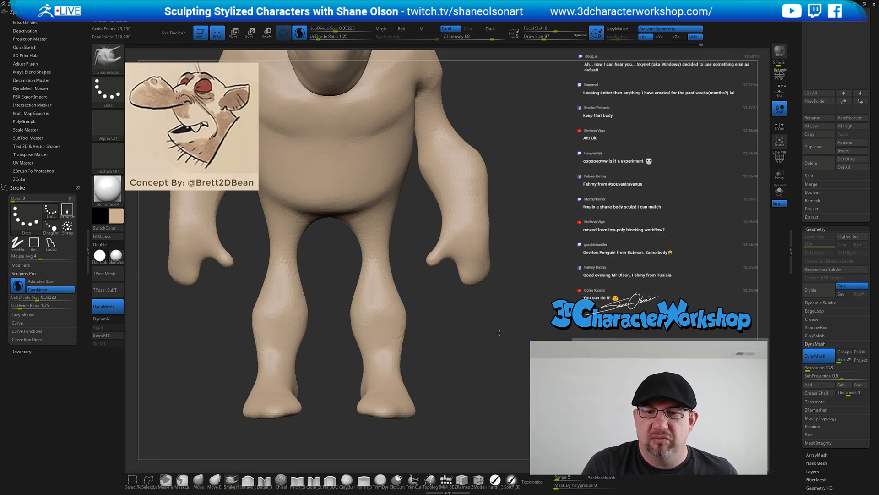
Pull three separate fingers out of the end of the hand with the SnakeHook brush at draw size 71
{"action": "left_click_drag", "start_coordinate": [498, 316], "coordinate": [353, 323]}
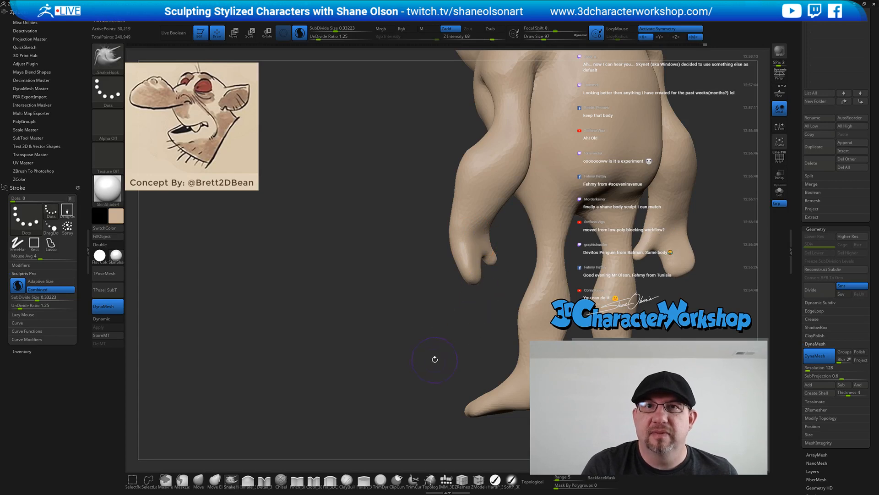
{"action": "mouse_move", "coordinate": [436, 359]}
{"action": "left_mouse_down"}
{"action": "mouse_move", "coordinate": [520, 332]}
{"action": "mouse_move", "coordinate": [503, 357]}
{"action": "mouse_move", "coordinate": [498, 291]}
{"action": "mouse_move", "coordinate": [513, 313]}
{"action": "mouse_move", "coordinate": [490, 289]}
{"action": "left_mouse_up"}
{"action": "key", "text": "s"}
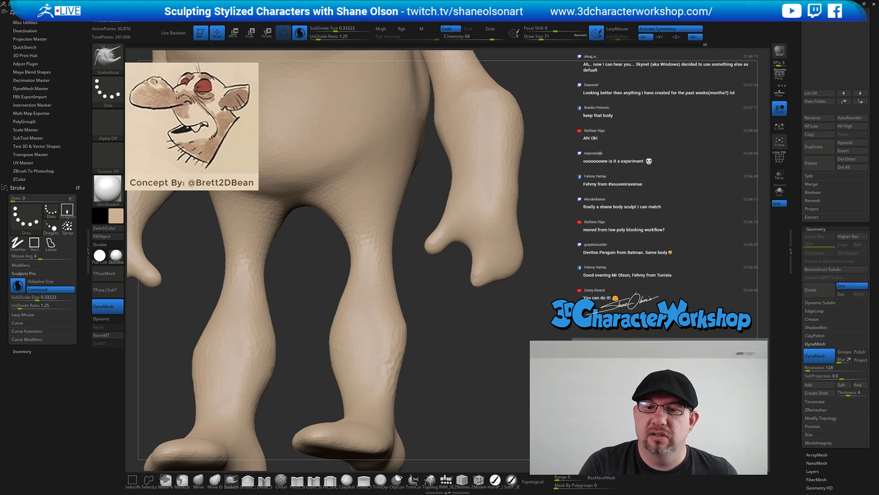
{"action": "left_click_drag", "start_coordinate": [512, 287], "coordinate": [518, 282]}
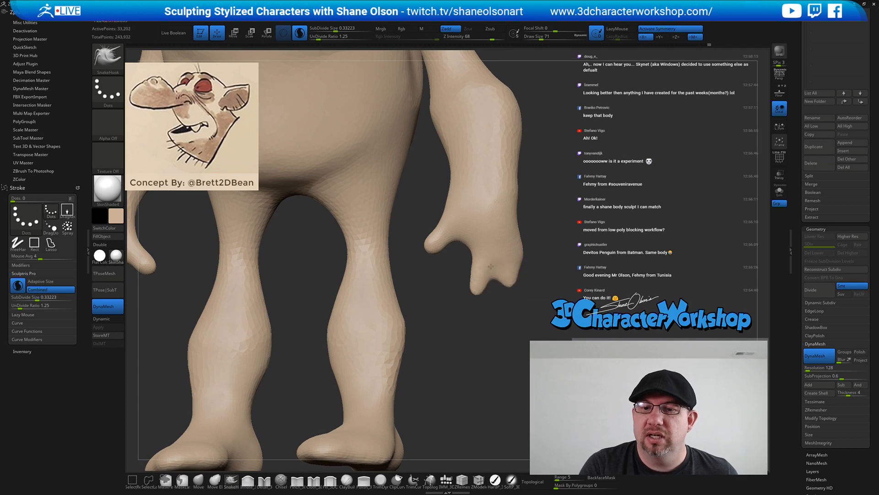
{"action": "left_click_drag", "start_coordinate": [535, 261], "coordinate": [520, 270]}
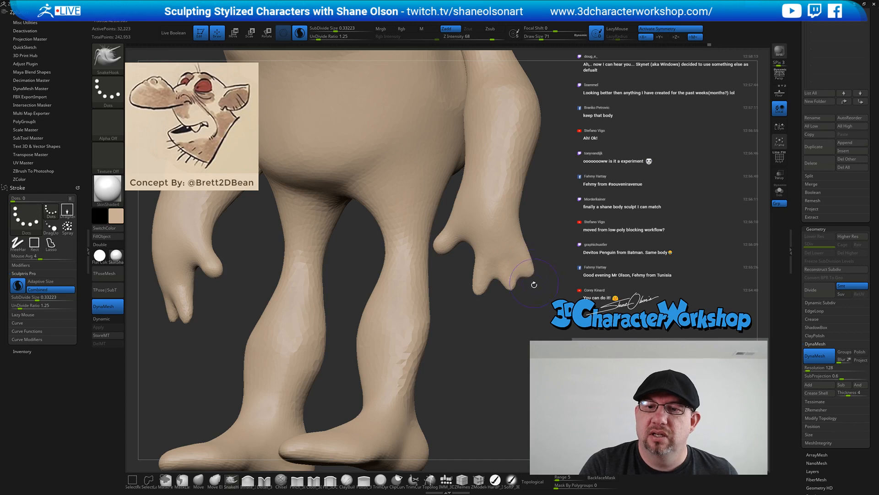
{"action": "mouse_move", "coordinate": [533, 306]}
{"action": "left_mouse_down"}
{"action": "mouse_move", "coordinate": [500, 280]}
{"action": "mouse_move", "coordinate": [497, 263]}
{"action": "mouse_move", "coordinate": [511, 258]}
{"action": "mouse_move", "coordinate": [526, 311]}
{"action": "mouse_move", "coordinate": [511, 335]}
{"action": "mouse_move", "coordinate": [530, 318]}
{"action": "mouse_move", "coordinate": [518, 310]}
{"action": "mouse_move", "coordinate": [502, 337]}
{"action": "mouse_move", "coordinate": [467, 315]}
{"action": "mouse_move", "coordinate": [500, 330]}
{"action": "mouse_move", "coordinate": [477, 320]}
{"action": "mouse_move", "coordinate": [467, 363]}
{"action": "mouse_move", "coordinate": [441, 326]}
{"action": "mouse_move", "coordinate": [430, 359]}
{"action": "left_mouse_up"}
{"action": "key", "text": "s"}
{"action": "key", "text": "s"}
{"action": "key", "text": "s"}
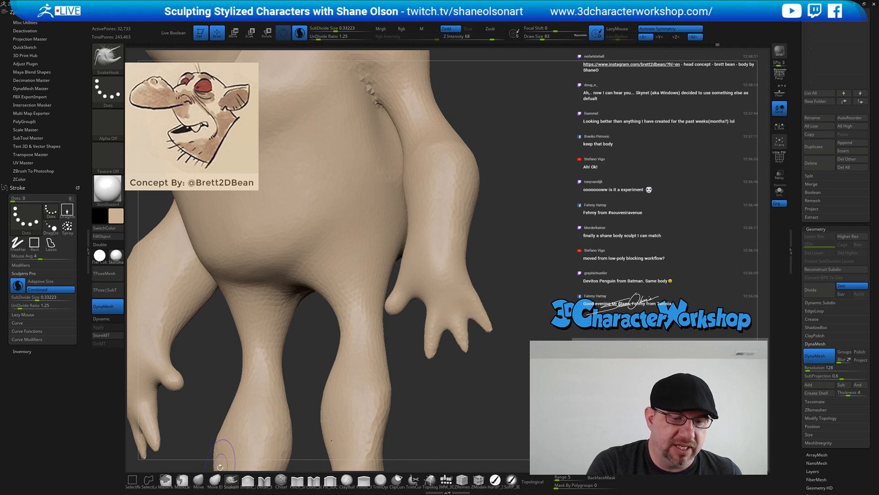
Thicken the pointed fingers with the Inflate brush at draw size 54 and Z intensity 5
{"action": "left_click", "coordinate": [248, 480]}
{"action": "key", "text": "bracketleft"}
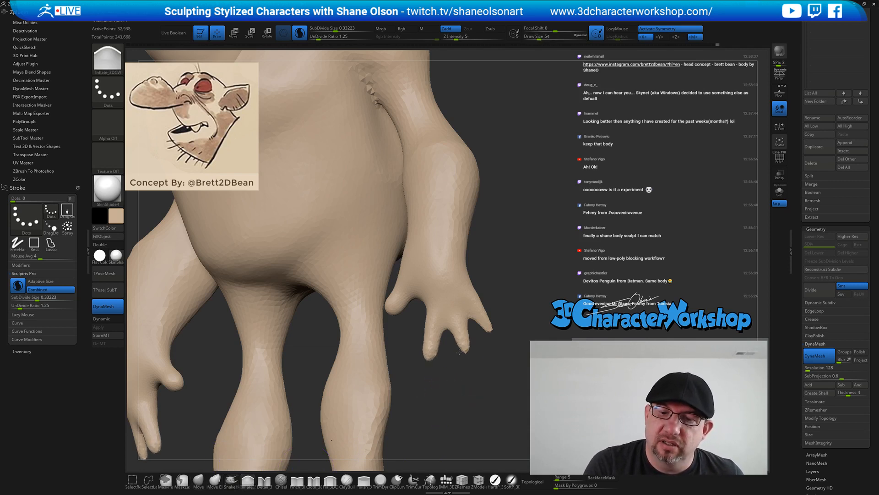
{"action": "left_click_drag", "start_coordinate": [467, 343], "coordinate": [493, 323]}
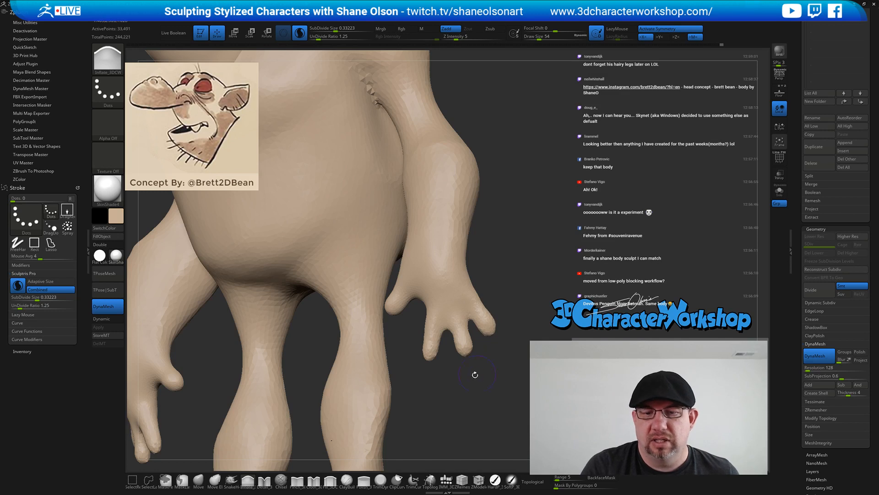
{"action": "left_click_drag", "start_coordinate": [461, 386], "coordinate": [453, 384]}
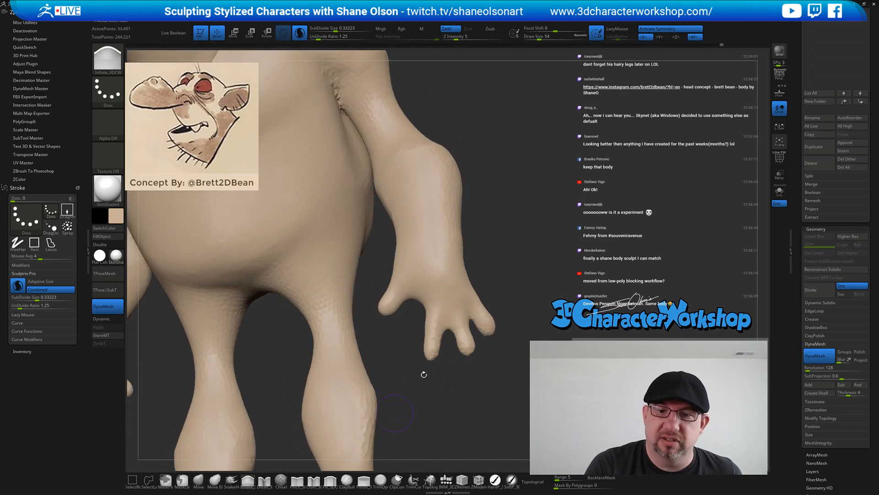
Smooth the forearm and reposition the fingers with the Move brush at draw size 192
{"action": "left_click", "coordinate": [199, 480]}
{"action": "key", "text": "s"}
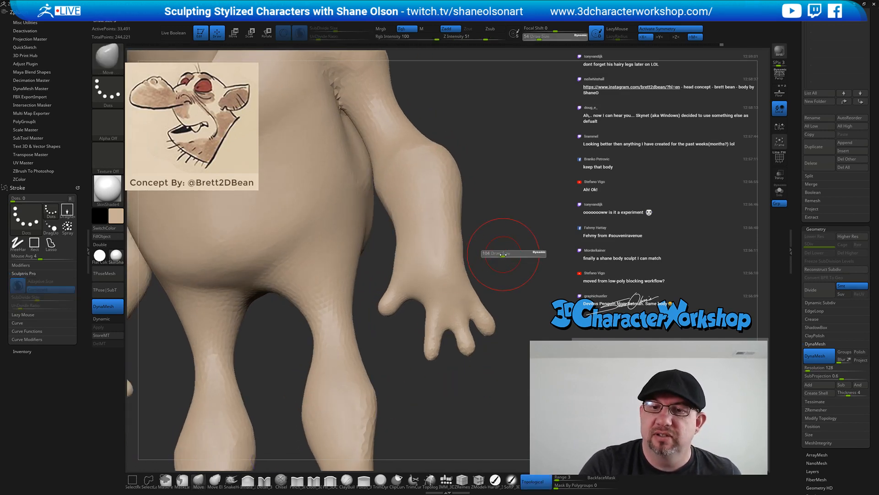
{"action": "mouse_move", "coordinate": [460, 208]}
{"action": "left_mouse_down", "text": "shift"}
{"action": "mouse_move", "coordinate": [463, 252]}
{"action": "mouse_move", "coordinate": [457, 245]}
{"action": "left_mouse_up", "text": "shift"}
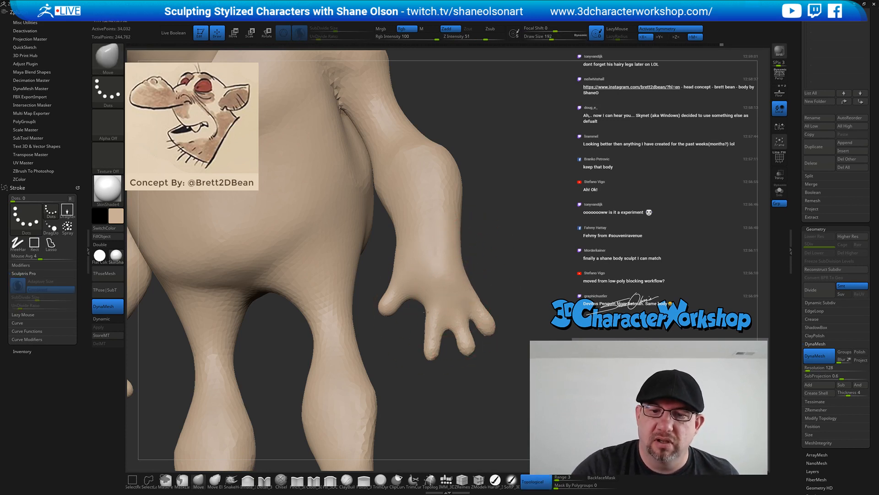
{"action": "left_click_drag", "start_coordinate": [431, 322], "coordinate": [420, 330]}
{"action": "left_click_drag", "start_coordinate": [420, 363], "coordinate": [415, 361]}
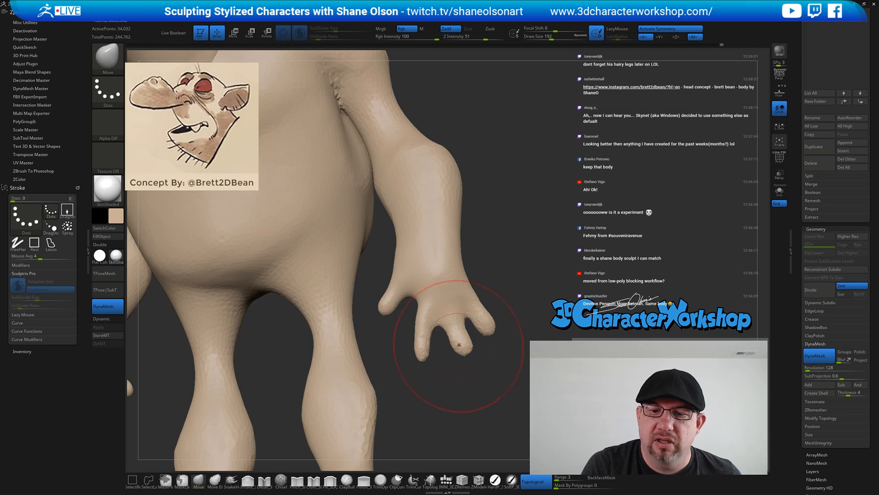
{"action": "left_click_drag", "start_coordinate": [462, 345], "coordinate": [457, 337]}
{"action": "left_click_drag", "start_coordinate": [473, 294], "coordinate": [469, 288]}
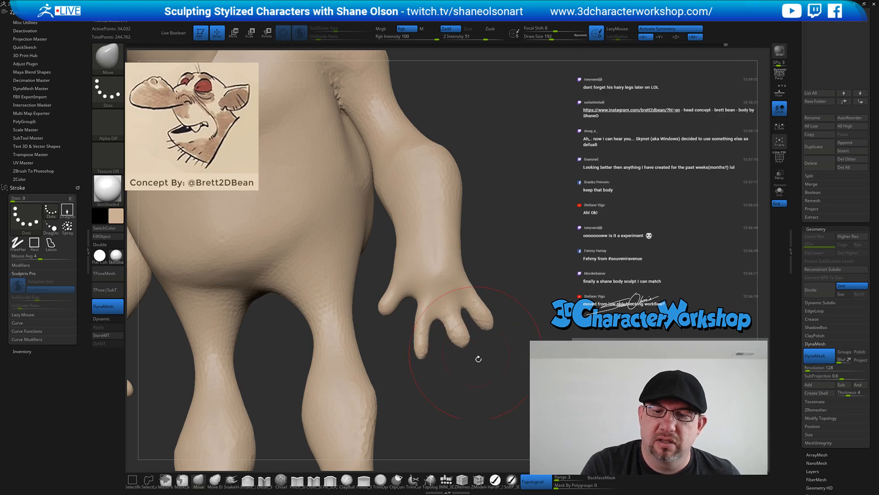
Thicken and lengthen the index finger with the Move brush, reducing the draw size to 71
{"action": "key", "text": "["}
{"action": "mouse_move", "coordinate": [433, 330]}
{"action": "left_mouse_down"}
{"action": "mouse_move", "coordinate": [412, 358]}
{"action": "mouse_move", "coordinate": [434, 362]}
{"action": "left_mouse_up"}
{"action": "key", "text": "["}
{"action": "key", "text": "["}
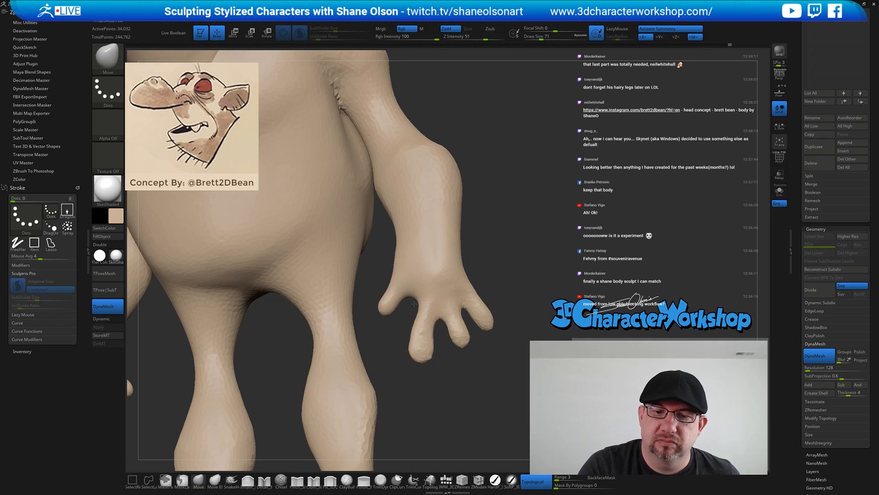
{"action": "left_click_drag", "start_coordinate": [424, 312], "coordinate": [420, 313]}
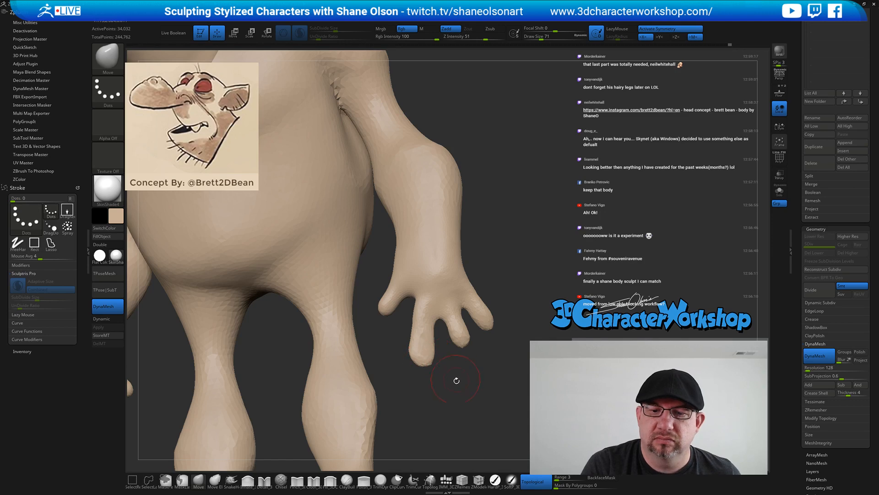
Lengthen the thumb and refine the spacing between the fingers with the Move brush at draw size 71
{"action": "left_click_drag", "start_coordinate": [455, 379], "coordinate": [421, 352]}
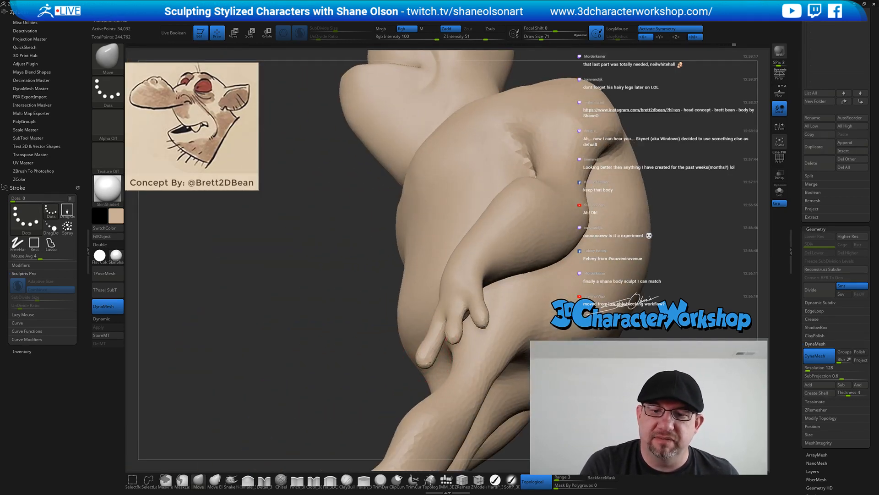
{"action": "mouse_move", "coordinate": [430, 365]}
{"action": "right_mouse_down"}
{"action": "mouse_move", "coordinate": [522, 357]}
{"action": "mouse_move", "coordinate": [426, 336]}
{"action": "mouse_move", "coordinate": [415, 296]}
{"action": "right_mouse_up"}
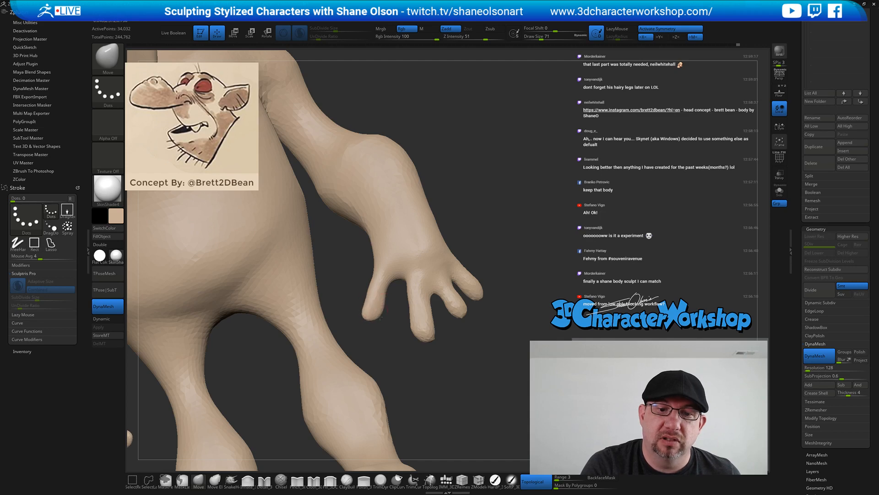
{"action": "mouse_move", "coordinate": [363, 306]}
{"action": "right_mouse_down"}
{"action": "mouse_move", "coordinate": [376, 314]}
{"action": "mouse_move", "coordinate": [362, 307]}
{"action": "mouse_move", "coordinate": [362, 323]}
{"action": "mouse_move", "coordinate": [403, 313]}
{"action": "right_mouse_up"}
{"action": "right_click_drag", "start_coordinate": [458, 303], "coordinate": [463, 315]}
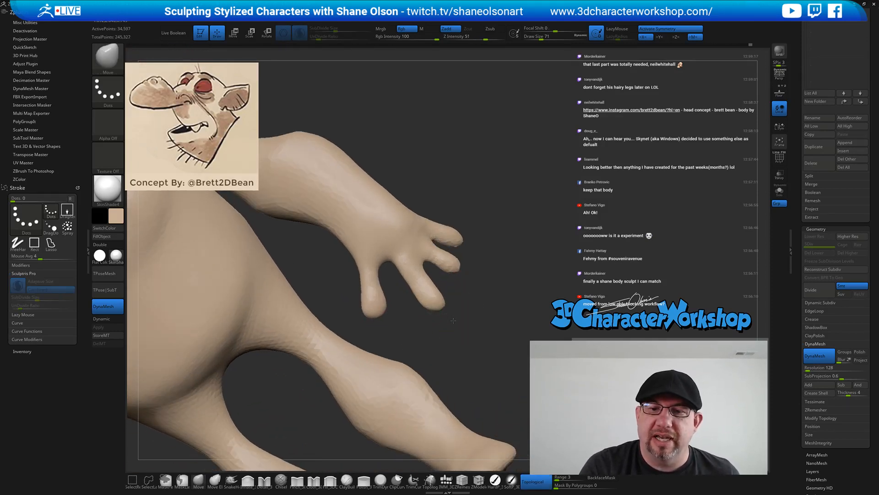
{"action": "left_click_drag", "start_coordinate": [457, 302], "coordinate": [471, 279], "text": "ctrl"}
{"action": "right_click_drag", "start_coordinate": [469, 327], "coordinate": [488, 319]}
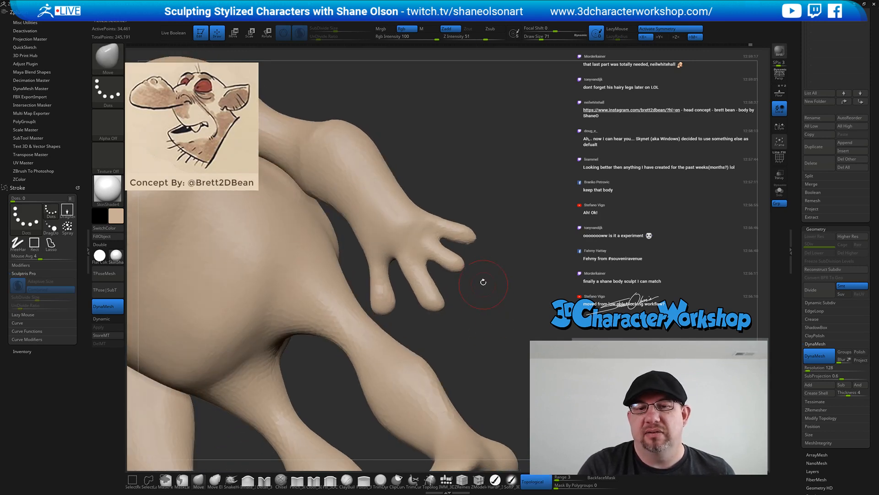
Smooth the fingers and pull the middle finger longer with the Move brush at draw size 65
{"action": "key", "text": "s"}
{"action": "left_click_drag", "start_coordinate": [482, 280], "coordinate": [451, 296]}
{"action": "key", "text": "s"}
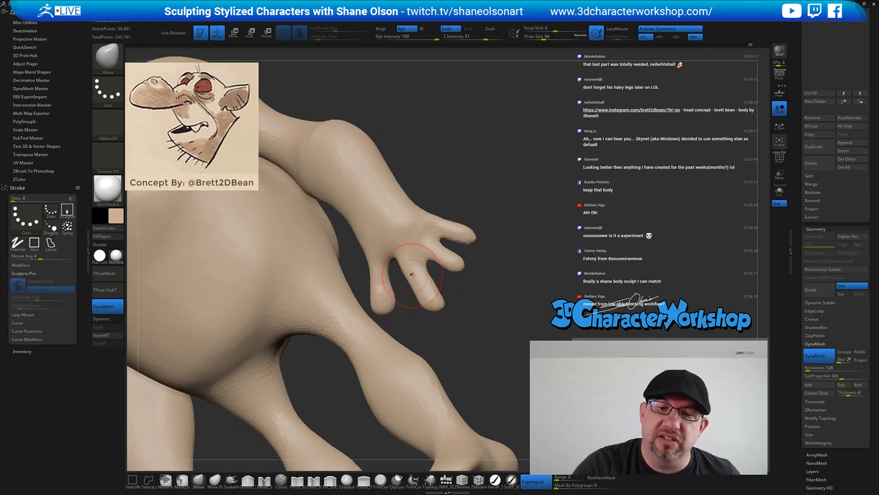
{"action": "mouse_move", "coordinate": [414, 271]}
{"action": "left_mouse_down", "text": "shift"}
{"action": "mouse_move", "coordinate": [425, 304]}
{"action": "mouse_move", "coordinate": [430, 292]}
{"action": "left_mouse_up", "text": "shift"}
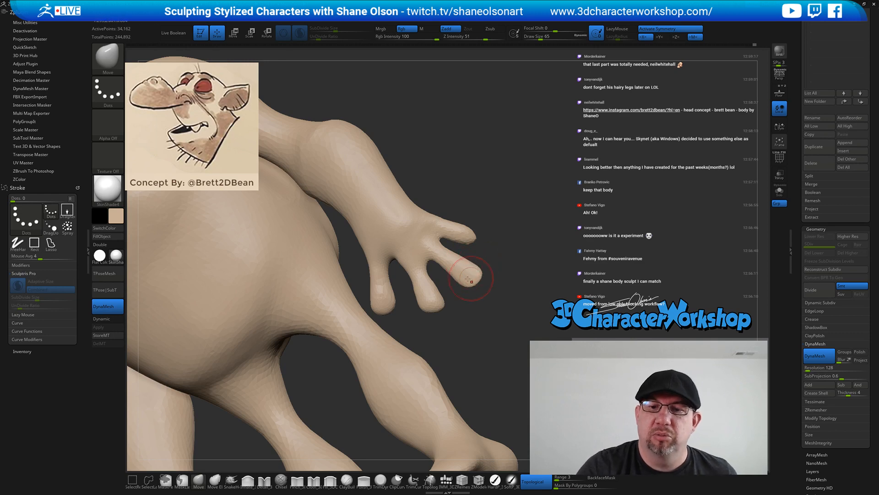
{"action": "mouse_move", "coordinate": [468, 279]}
{"action": "left_mouse_down", "text": "shift"}
{"action": "mouse_move", "coordinate": [473, 266]}
{"action": "mouse_move", "coordinate": [499, 278]}
{"action": "mouse_move", "coordinate": [502, 257]}
{"action": "mouse_move", "coordinate": [493, 269]}
{"action": "mouse_move", "coordinate": [467, 252]}
{"action": "mouse_move", "coordinate": [477, 274]}
{"action": "left_mouse_up", "text": "shift"}
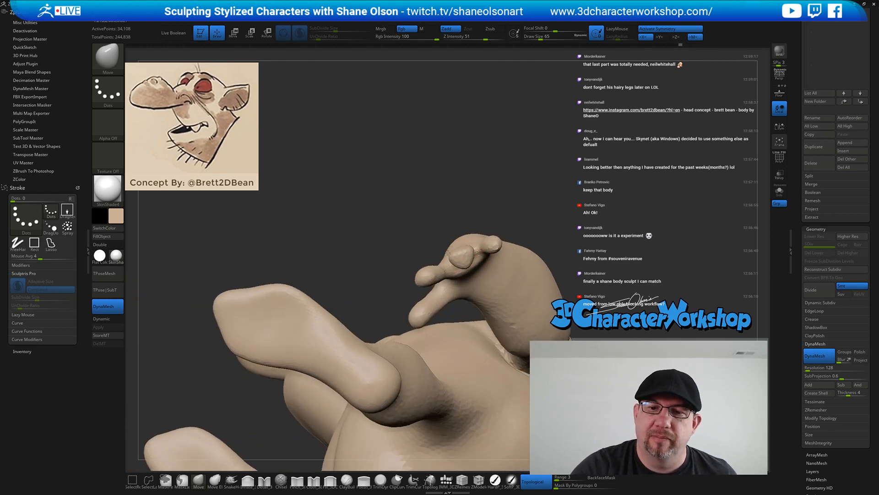
Realign the fingers from below and round off their tips, using Move brush draw sizes of 83 and 51
{"action": "mouse_move", "coordinate": [469, 226]}
{"action": "left_mouse_down"}
{"action": "mouse_move", "coordinate": [475, 271]}
{"action": "mouse_move", "coordinate": [463, 268]}
{"action": "left_mouse_up"}
{"action": "key", "text": "bracketright"}
{"action": "key", "text": "bracketright"}
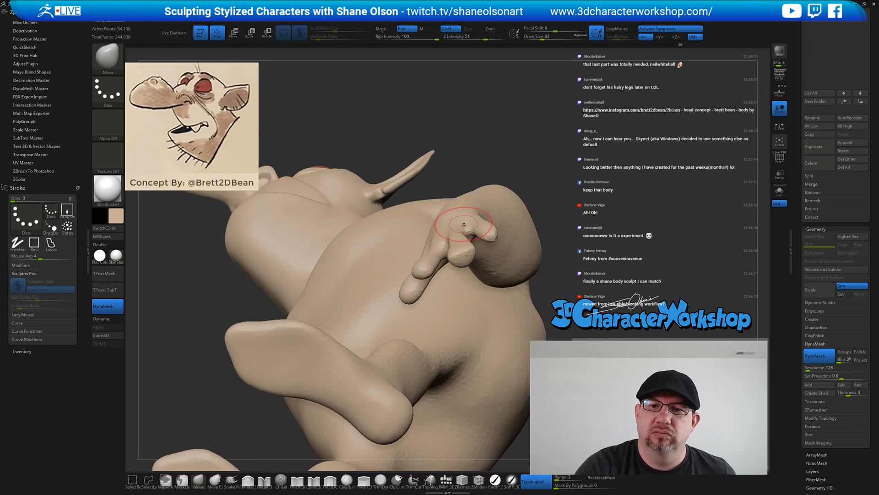
{"action": "mouse_move", "coordinate": [460, 215]}
{"action": "right_mouse_down"}
{"action": "mouse_move", "coordinate": [462, 256]}
{"action": "mouse_move", "coordinate": [477, 232]}
{"action": "mouse_move", "coordinate": [473, 250]}
{"action": "right_mouse_up"}
{"action": "key", "text": "bracketleft"}
{"action": "key", "text": "bracketleft"}
{"action": "key", "text": "bracketleft"}
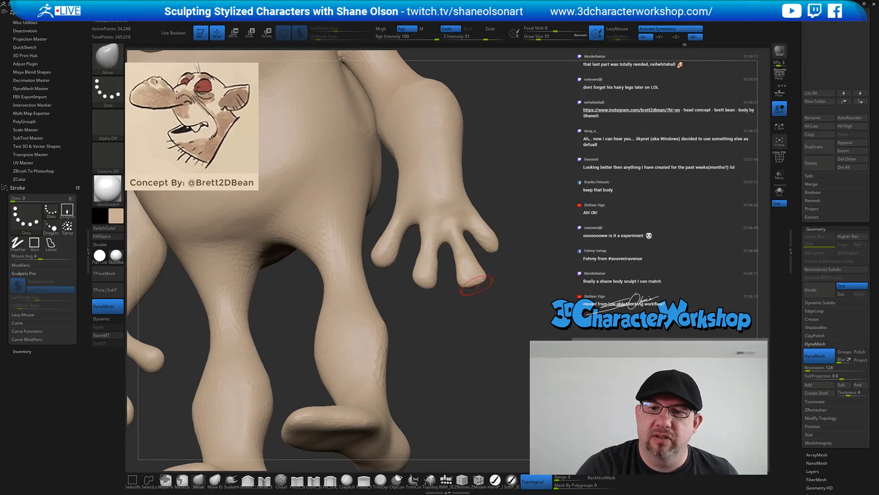
{"action": "key", "text": "shift"}
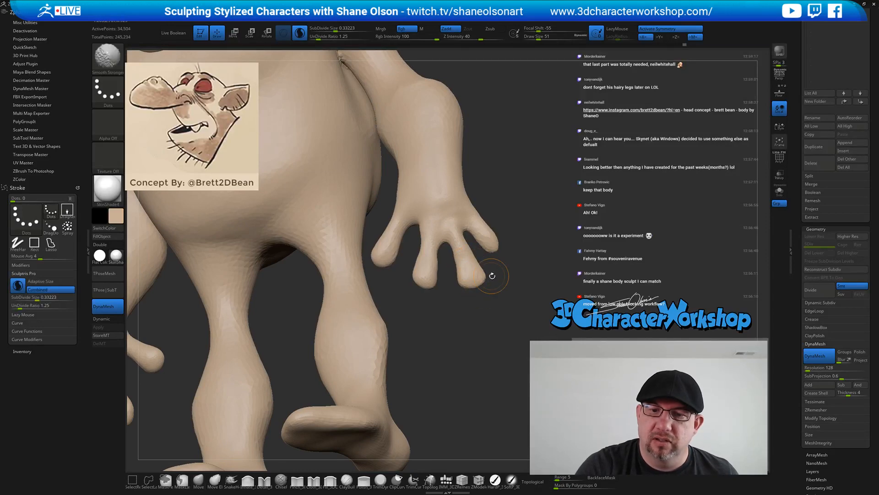
Show the polyframe, then lengthen and smooth the outermost finger with the Move brush at draw size 51
{"action": "key", "text": "shift+f"}
{"action": "right_click_drag", "start_coordinate": [507, 329], "coordinate": [496, 315]}
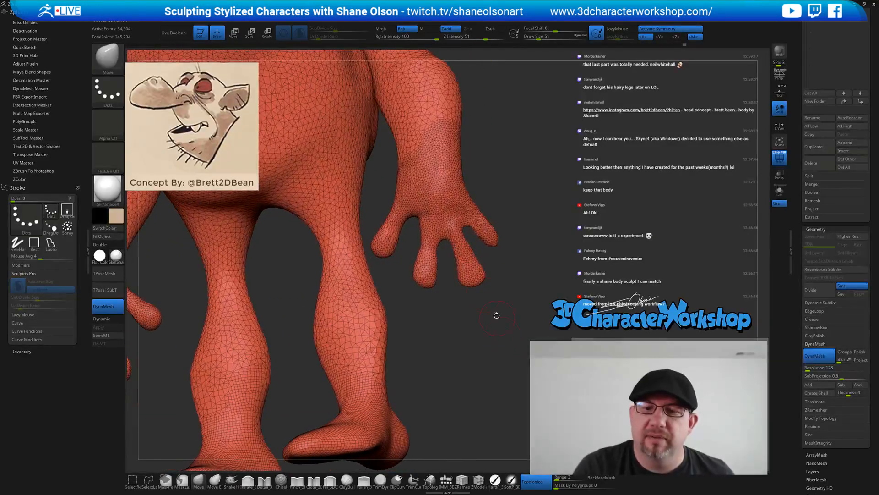
{"action": "left_click_drag", "start_coordinate": [468, 256], "coordinate": [487, 235], "text": "shift"}
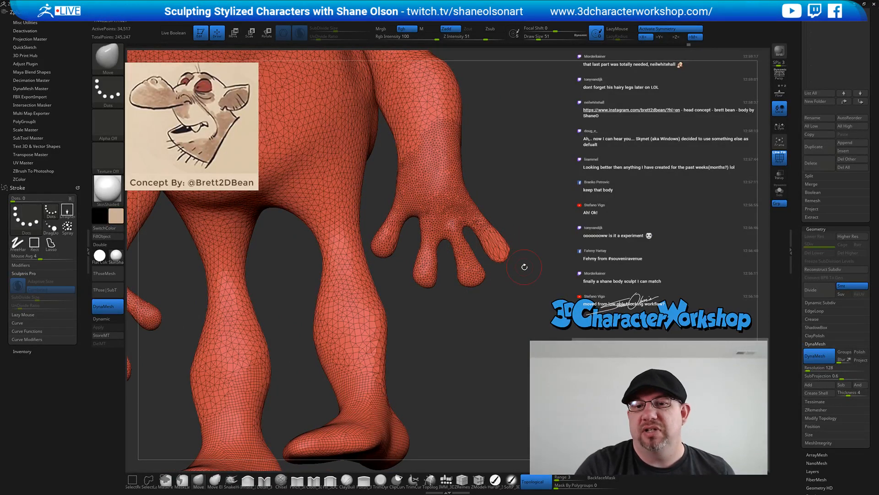
{"action": "left_click_drag", "start_coordinate": [524, 266], "coordinate": [403, 264]}
{"action": "mouse_move", "coordinate": [613, 256]}
{"action": "left_mouse_down"}
{"action": "mouse_move", "coordinate": [498, 238]}
{"action": "mouse_move", "coordinate": [500, 251]}
{"action": "left_mouse_up"}
{"action": "mouse_move", "coordinate": [507, 330]}
{"action": "left_mouse_down"}
{"action": "mouse_move", "coordinate": [591, 362]}
{"action": "mouse_move", "coordinate": [659, 352]}
{"action": "left_mouse_up"}
{"action": "left_click_drag", "start_coordinate": [508, 261], "coordinate": [510, 253], "text": "shift"}
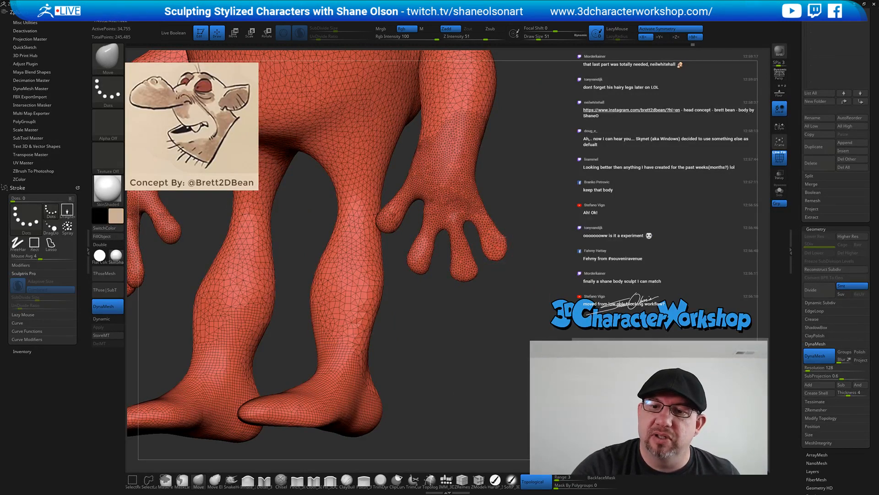
Refine the finger placement and smooth the knuckles at the base of the fingers
{"action": "left_click_drag", "start_coordinate": [502, 237], "coordinate": [484, 243]}
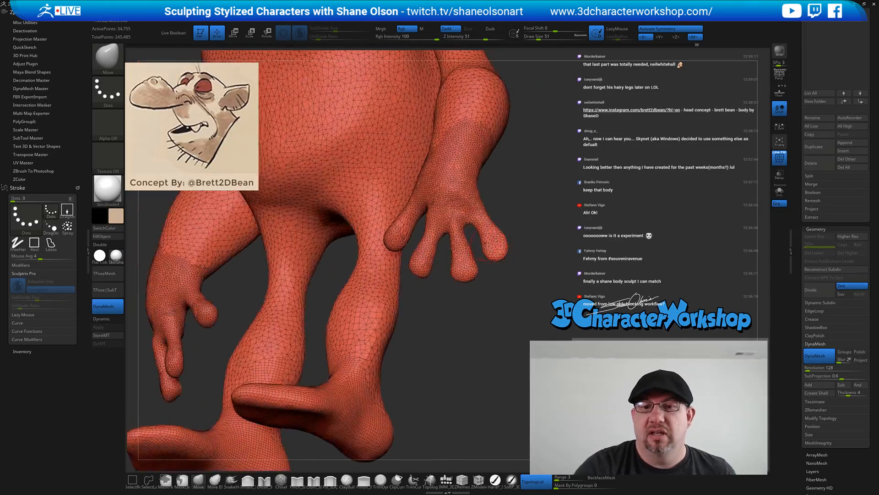
{"action": "mouse_move", "coordinate": [506, 211]}
{"action": "left_mouse_down"}
{"action": "mouse_move", "coordinate": [515, 210]}
{"action": "mouse_move", "coordinate": [447, 228]}
{"action": "mouse_move", "coordinate": [494, 208]}
{"action": "mouse_move", "coordinate": [480, 183]}
{"action": "left_mouse_up"}
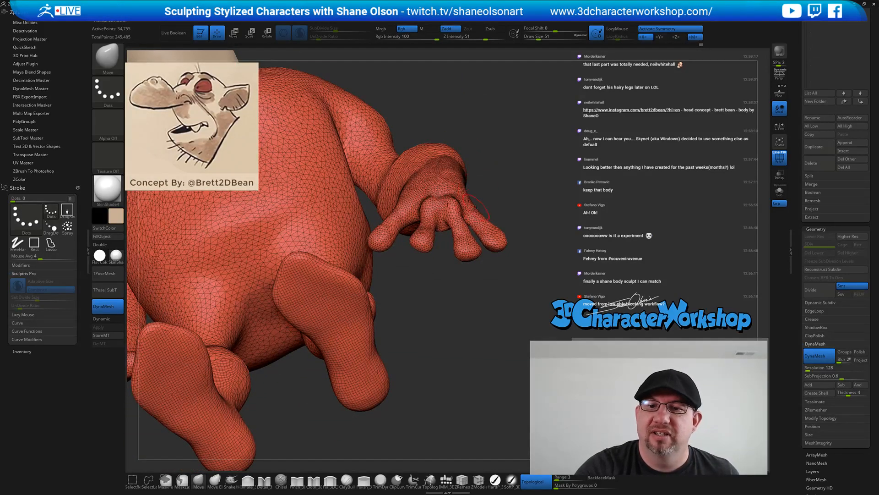
{"action": "mouse_move", "coordinate": [518, 228]}
{"action": "left_mouse_down"}
{"action": "mouse_move", "coordinate": [512, 248]}
{"action": "mouse_move", "coordinate": [479, 218]}
{"action": "mouse_move", "coordinate": [521, 230]}
{"action": "mouse_move", "coordinate": [514, 227]}
{"action": "left_mouse_up"}
{"action": "mouse_move", "coordinate": [482, 202]}
{"action": "left_mouse_down", "text": "shift"}
{"action": "mouse_move", "coordinate": [453, 198]}
{"action": "mouse_move", "coordinate": [463, 201]}
{"action": "left_mouse_up", "text": "shift"}
{"action": "left_click_drag", "start_coordinate": [515, 243], "coordinate": [525, 208]}
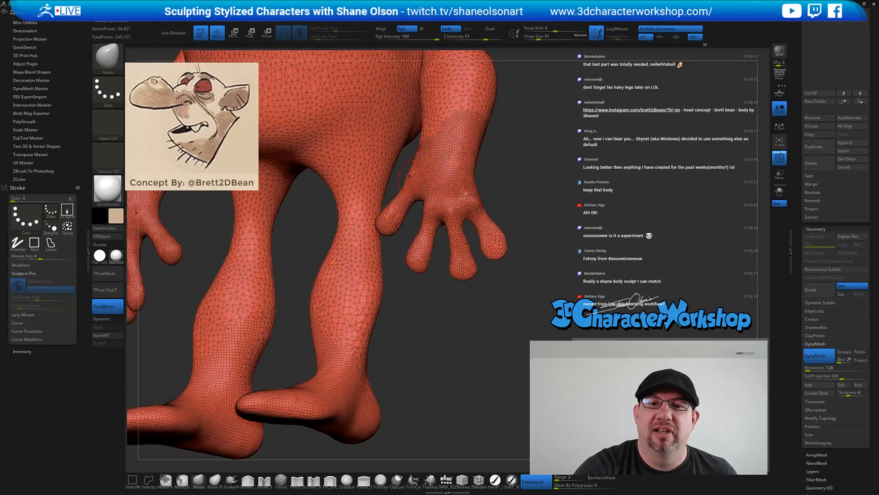
{"action": "left_click_drag", "start_coordinate": [407, 176], "coordinate": [398, 202]}
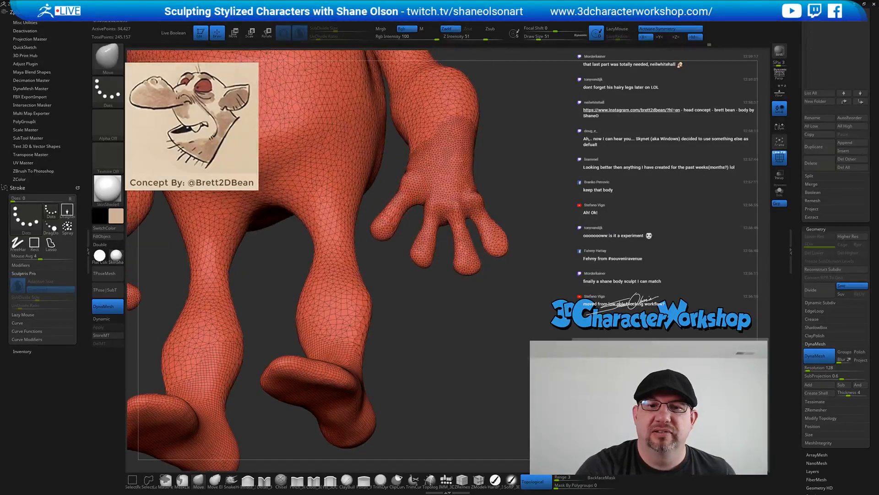
Hide the polyframe and set the Move brush's draw size to 77
{"action": "mouse_move", "coordinate": [514, 288]}
{"action": "left_mouse_down"}
{"action": "mouse_move", "coordinate": [497, 330]}
{"action": "mouse_move", "coordinate": [505, 329]}
{"action": "left_mouse_up"}
{"action": "key", "text": "shift+f"}
{"action": "mouse_move", "coordinate": [525, 294]}
{"action": "left_mouse_down"}
{"action": "mouse_move", "coordinate": [526, 233]}
{"action": "mouse_move", "coordinate": [515, 222]}
{"action": "mouse_move", "coordinate": [523, 222]}
{"action": "left_mouse_up"}
{"action": "key", "text": "s"}
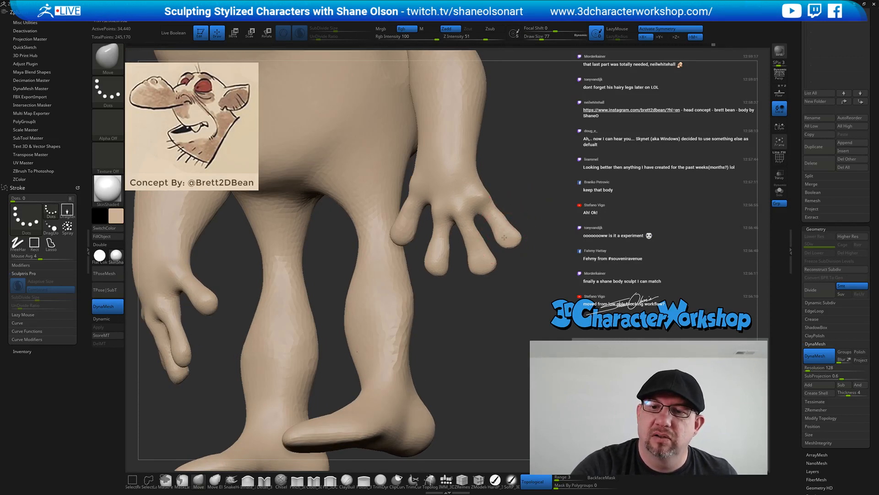
Smooth the fingers and the base of the thumb on the hand
{"action": "mouse_move", "coordinate": [499, 222]}
{"action": "left_mouse_down", "text": "shift"}
{"action": "mouse_move", "coordinate": [516, 240]}
{"action": "mouse_move", "coordinate": [475, 265]}
{"action": "mouse_move", "coordinate": [473, 253]}
{"action": "mouse_move", "coordinate": [436, 260]}
{"action": "mouse_move", "coordinate": [435, 251]}
{"action": "left_mouse_up", "text": "shift"}
{"action": "left_click_drag", "start_coordinate": [413, 211], "coordinate": [399, 235], "text": "shift"}
{"action": "mouse_move", "coordinate": [462, 306]}
{"action": "left_mouse_down"}
{"action": "mouse_move", "coordinate": [516, 308]}
{"action": "mouse_move", "coordinate": [455, 311]}
{"action": "left_mouse_up"}
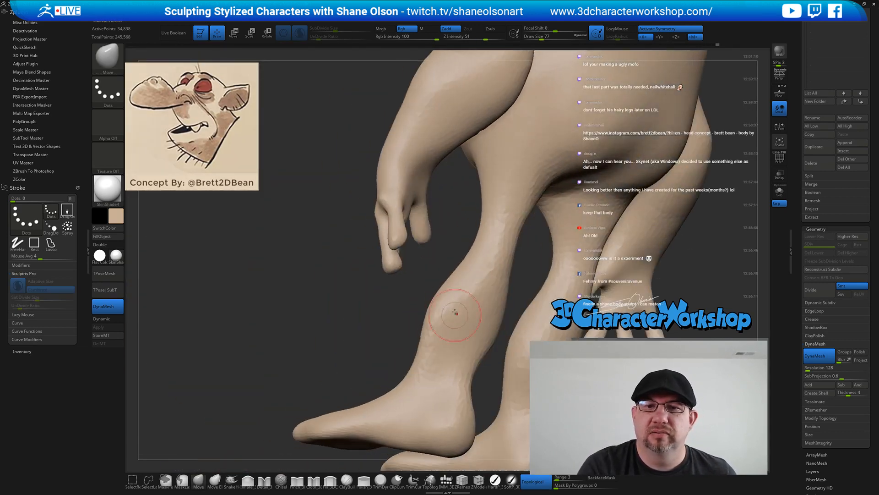
{"action": "left_click_drag", "start_coordinate": [450, 223], "coordinate": [487, 224]}
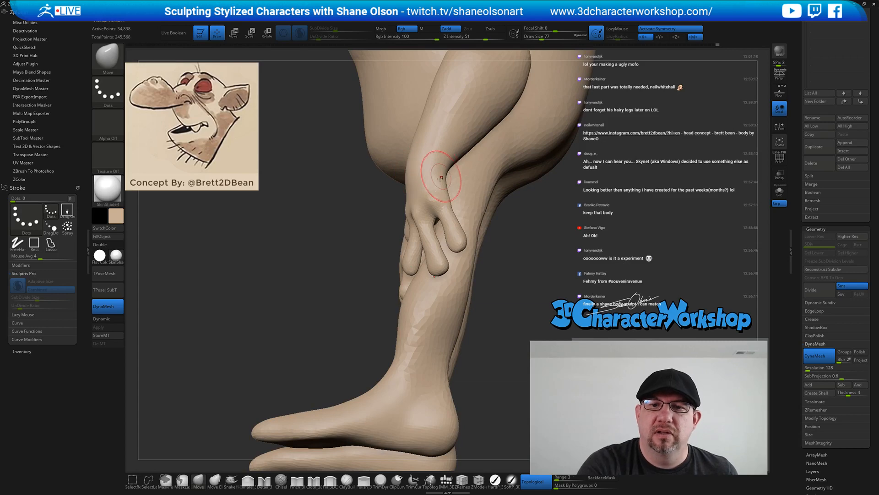
Set the Move brush's draw size to 56 and refine the gaps between the fingers from the back of the hand
{"action": "right_click_drag", "start_coordinate": [435, 184], "coordinate": [420, 246], "text": "alt"}
{"action": "right_click_drag", "start_coordinate": [420, 247], "coordinate": [326, 270]}
{"action": "key", "text": "s"}
{"action": "left_click", "coordinate": [325, 278]}
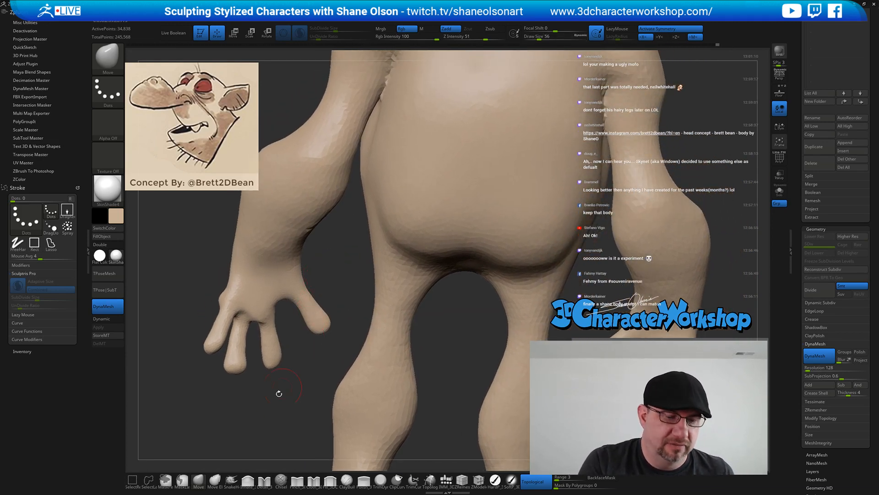
{"action": "mouse_move", "coordinate": [321, 301]}
{"action": "right_mouse_down"}
{"action": "mouse_move", "coordinate": [284, 285]}
{"action": "mouse_move", "coordinate": [306, 288]}
{"action": "mouse_move", "coordinate": [294, 283]}
{"action": "mouse_move", "coordinate": [274, 304]}
{"action": "mouse_move", "coordinate": [254, 303]}
{"action": "right_mouse_up"}
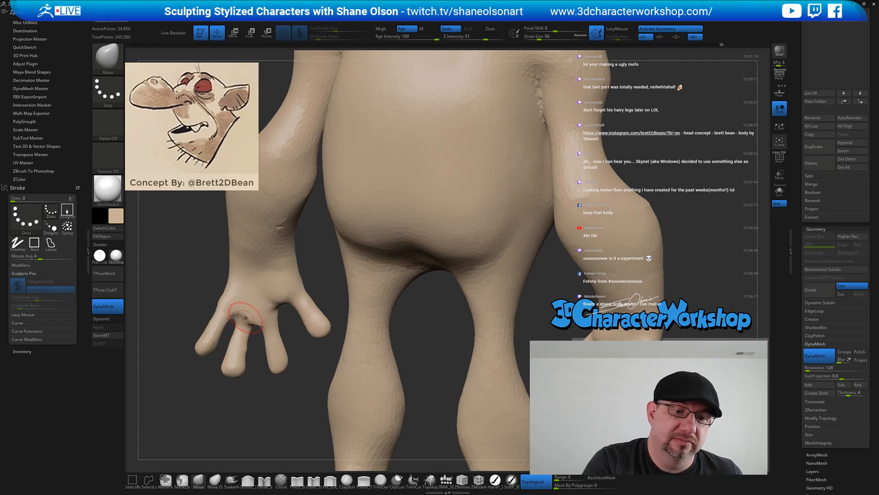
{"action": "key", "text": "shift"}
Sculpt the back of the wrist with the Detail_3DCW brush and smooth the strokes into the forearm
{"action": "right_click_drag", "start_coordinate": [262, 302], "coordinate": [303, 326]}
{"action": "left_click", "coordinate": [269, 480]}
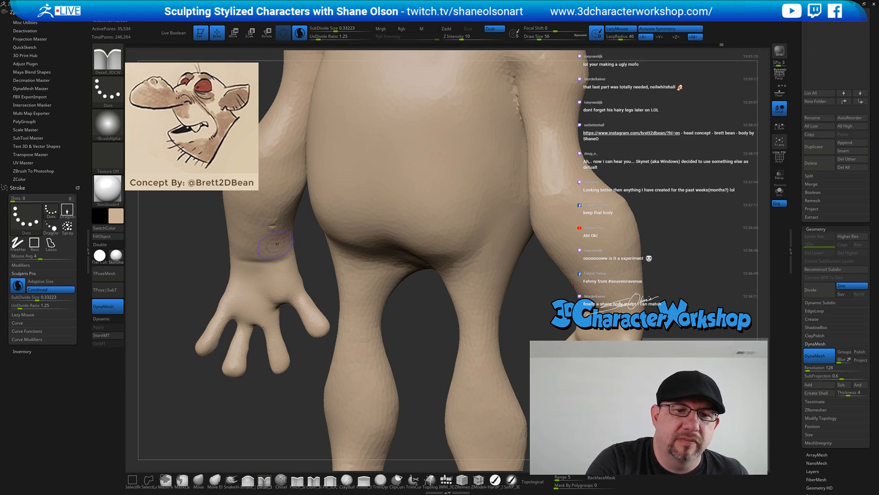
{"action": "key", "text": "shift"}
{"action": "left_click_drag", "start_coordinate": [250, 254], "coordinate": [293, 242], "text": "shift"}
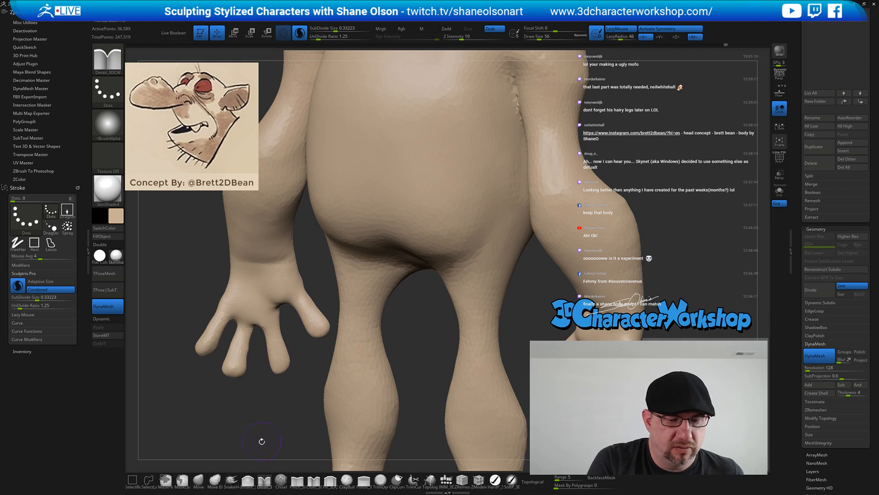
Reshape the wrist and the edge of the hand with the Move brush at a draw size of 104
{"action": "left_click", "coordinate": [198, 479]}
{"action": "key", "text": "s"}
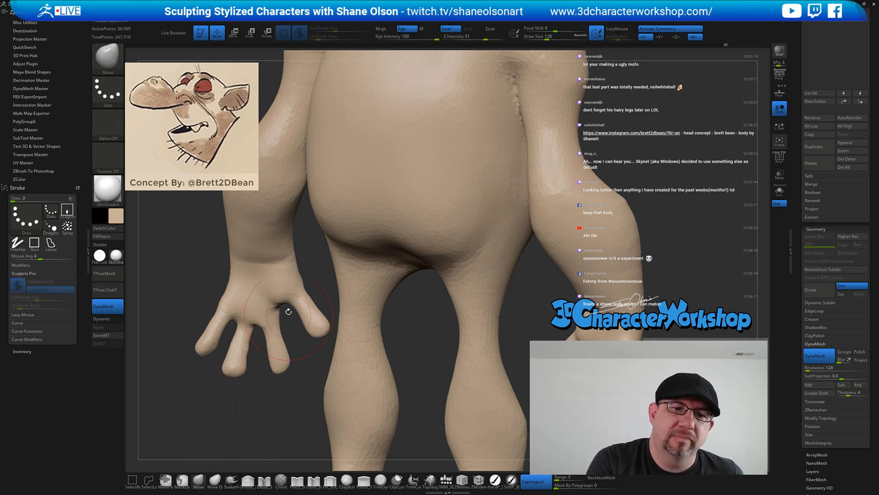
{"action": "key", "text": "s"}
{"action": "mouse_move", "coordinate": [299, 247]}
{"action": "left_mouse_down"}
{"action": "mouse_move", "coordinate": [306, 248]}
{"action": "mouse_move", "coordinate": [284, 262]}
{"action": "mouse_move", "coordinate": [295, 278]}
{"action": "left_mouse_up"}
{"action": "key", "text": "s"}
{"action": "left_click_drag", "start_coordinate": [296, 275], "coordinate": [304, 271]}
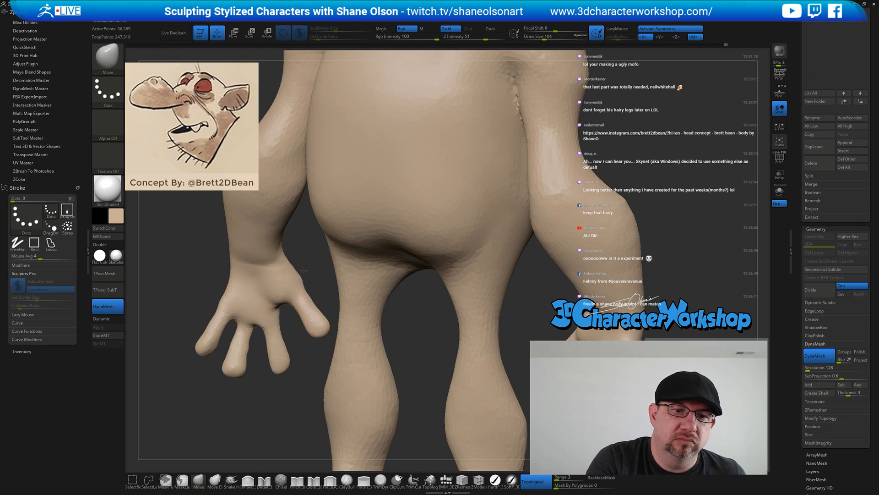
{"action": "mouse_move", "coordinate": [307, 267]}
{"action": "right_mouse_down"}
{"action": "mouse_move", "coordinate": [321, 265]}
{"action": "mouse_move", "coordinate": [297, 272]}
{"action": "right_mouse_up"}
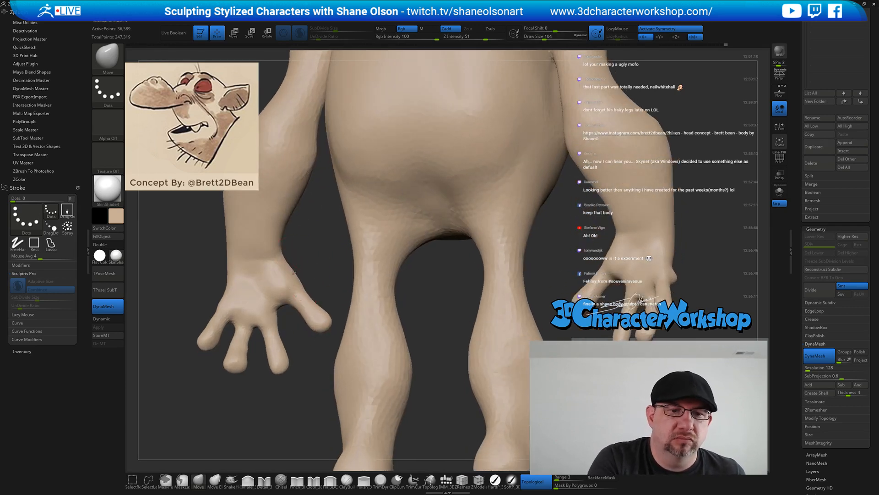
{"action": "left_click_drag", "start_coordinate": [250, 273], "coordinate": [243, 275]}
{"action": "left_click_drag", "start_coordinate": [251, 278], "coordinate": [245, 282]}
Mask the end of the finger nearest the thumb and place the transform gizmo at its joint
{"action": "mouse_move", "coordinate": [302, 326]}
{"action": "right_mouse_down"}
{"action": "mouse_move", "coordinate": [341, 318]}
{"action": "mouse_move", "coordinate": [369, 300]}
{"action": "mouse_move", "coordinate": [362, 294]}
{"action": "mouse_move", "coordinate": [437, 305]}
{"action": "mouse_move", "coordinate": [416, 296]}
{"action": "right_mouse_up"}
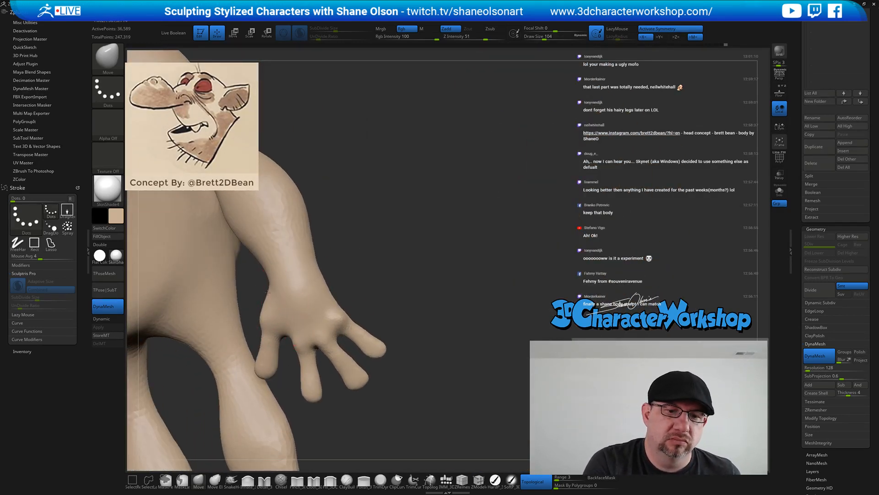
{"action": "right_click_drag", "start_coordinate": [271, 308], "coordinate": [334, 316]}
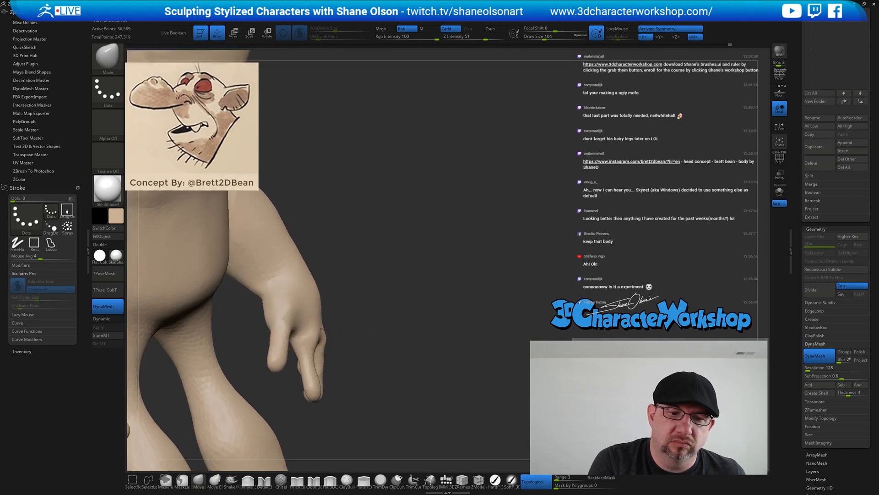
{"action": "mouse_move", "coordinate": [383, 333]}
{"action": "right_mouse_down"}
{"action": "mouse_move", "coordinate": [433, 313]}
{"action": "mouse_move", "coordinate": [418, 331]}
{"action": "right_mouse_up"}
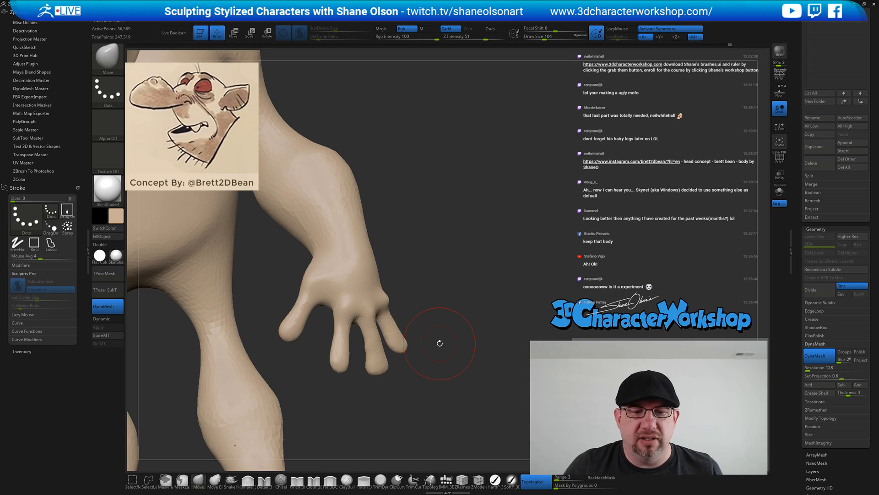
{"action": "right_click_drag", "start_coordinate": [388, 363], "coordinate": [495, 355]}
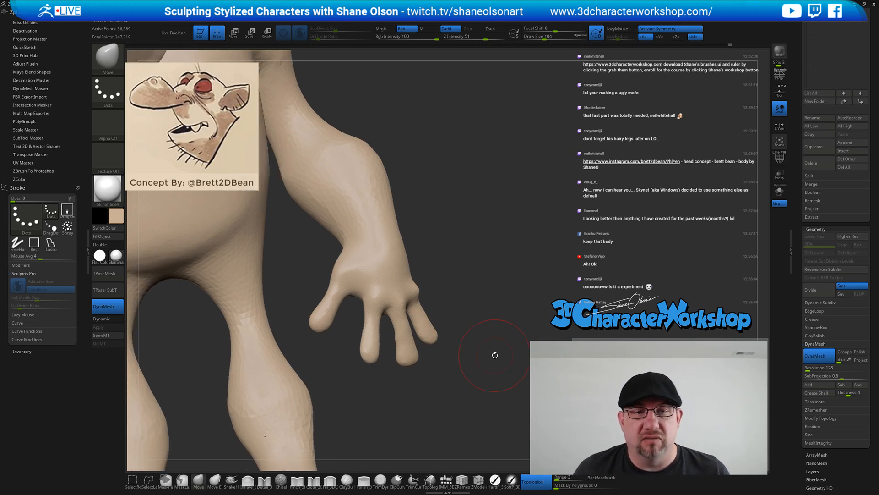
{"action": "right_click_drag", "start_coordinate": [490, 262], "coordinate": [454, 298]}
{"action": "right_click_drag", "start_coordinate": [513, 334], "coordinate": [509, 337]}
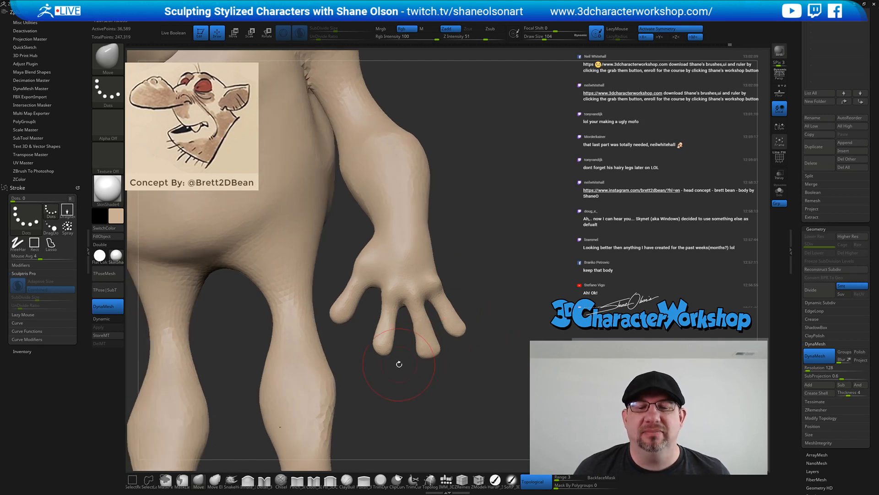
{"action": "mouse_move", "coordinate": [399, 364]}
{"action": "left_mouse_down", "text": "ctrl"}
{"action": "mouse_move", "coordinate": [397, 302]}
{"action": "mouse_move", "coordinate": [385, 376]}
{"action": "mouse_move", "coordinate": [407, 348]}
{"action": "left_mouse_up", "text": "ctrl"}
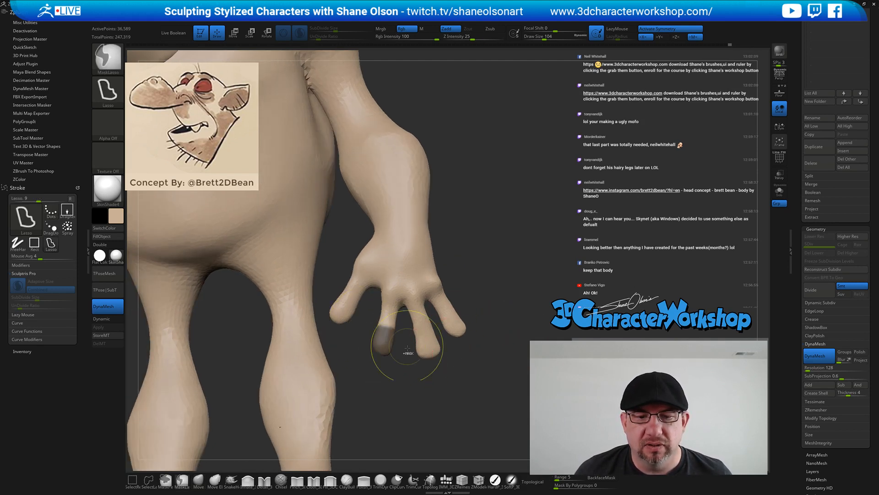
{"action": "key", "text": "w"}
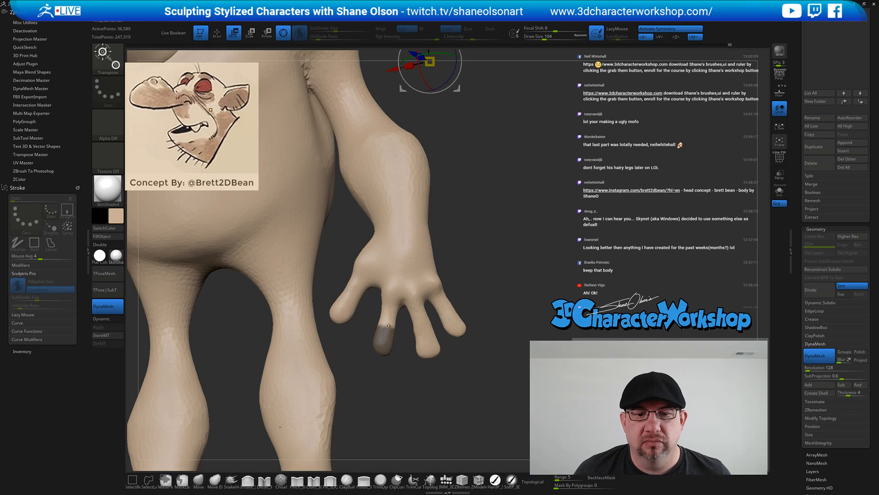
{"action": "left_click", "coordinate": [388, 325], "text": "ctrl"}
{"action": "left_click", "coordinate": [390, 325]}
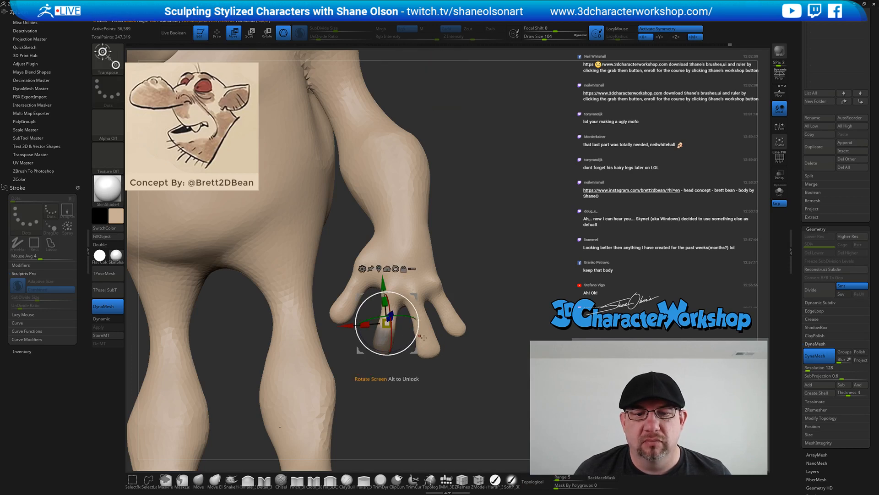
Invert the mask, rotate the isolated fingertip inward about 41 degrees, nudge it into place and clear the mask
{"action": "left_click", "coordinate": [474, 331], "text": "ctrl"}
{"action": "left_click_drag", "start_coordinate": [474, 330], "coordinate": [415, 334]}
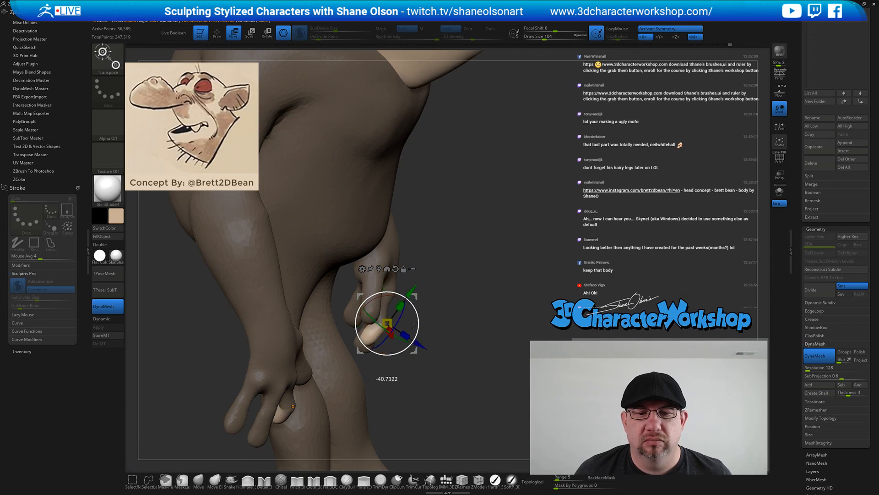
{"action": "left_click_drag", "start_coordinate": [416, 296], "coordinate": [413, 300]}
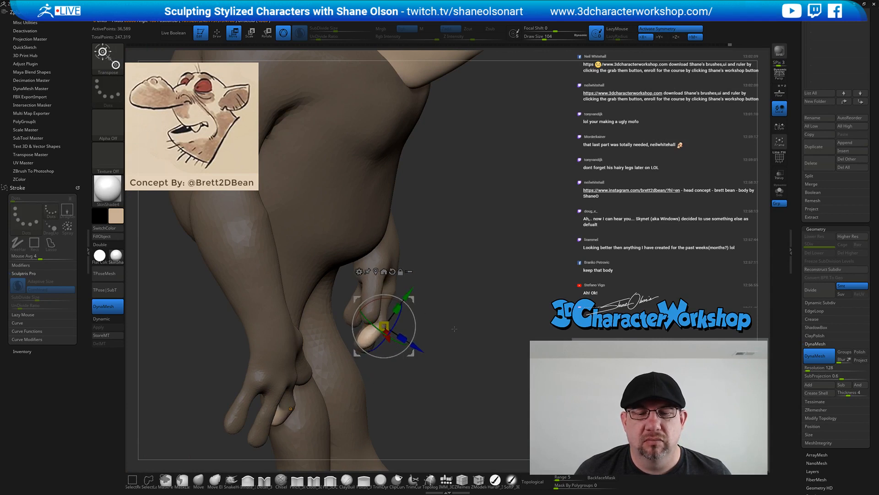
{"action": "left_click_drag", "start_coordinate": [454, 329], "coordinate": [319, 399]}
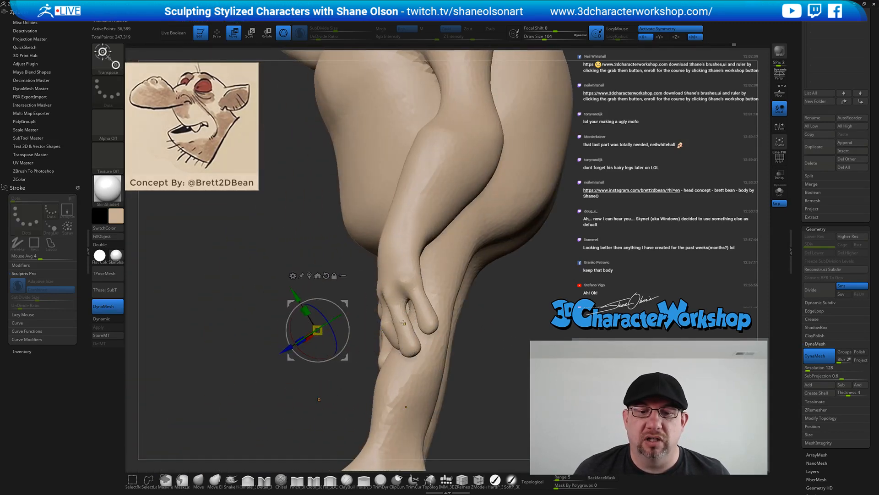
Isolate the end of the middle finger with a mask, rotate it inward at its joint and clear the mask
{"action": "left_click", "coordinate": [403, 323], "text": "ctrl"}
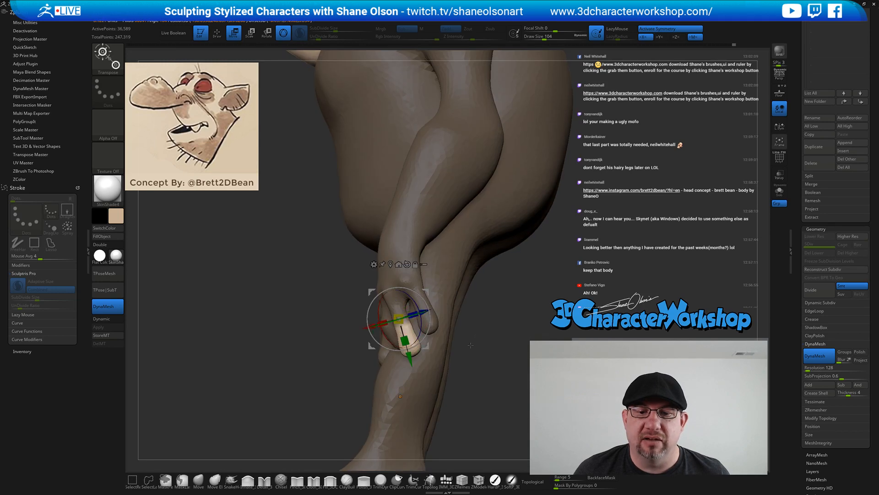
{"action": "left_click_drag", "start_coordinate": [480, 336], "coordinate": [513, 334]}
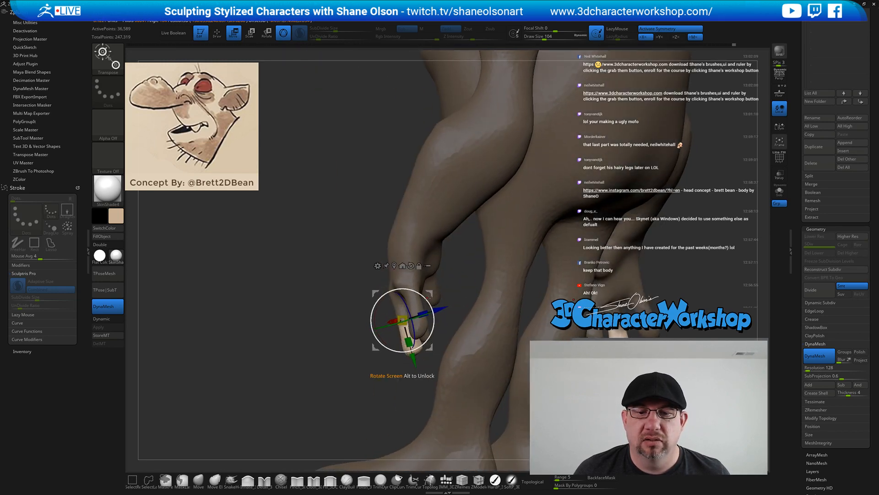
{"action": "left_click_drag", "start_coordinate": [428, 297], "coordinate": [432, 303]}
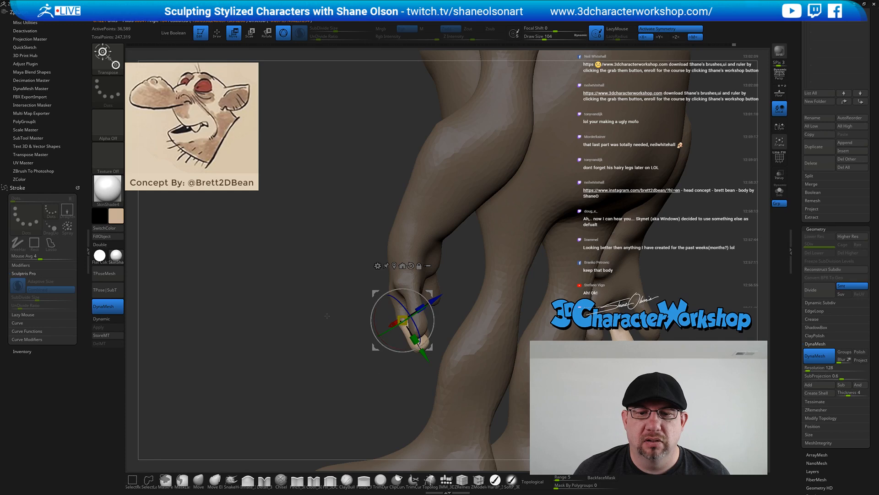
{"action": "left_click_drag", "start_coordinate": [336, 307], "coordinate": [332, 325]}
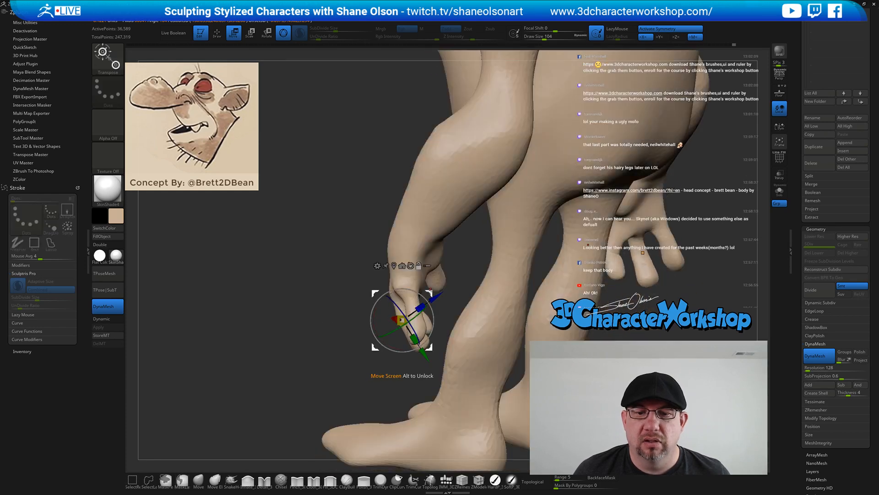
Isolate and curl the end of the outermost finger, clear the mask and return to the Move brush
{"action": "left_click_drag", "start_coordinate": [396, 319], "coordinate": [437, 277], "text": "alt"}
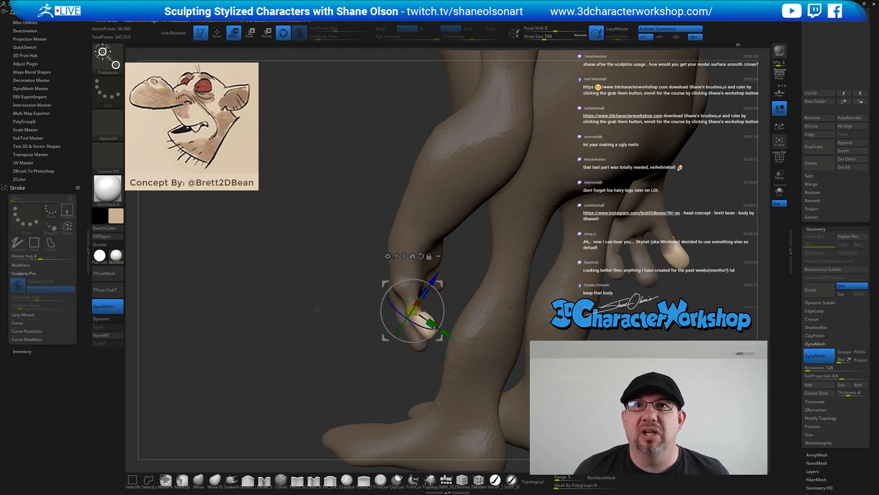
{"action": "mouse_move", "coordinate": [279, 307]}
{"action": "left_mouse_down"}
{"action": "mouse_move", "coordinate": [531, 252]}
{"action": "mouse_move", "coordinate": [515, 266]}
{"action": "mouse_move", "coordinate": [481, 236]}
{"action": "mouse_move", "coordinate": [511, 275]}
{"action": "mouse_move", "coordinate": [492, 341]}
{"action": "left_mouse_up"}
{"action": "left_click", "coordinate": [515, 266], "text": "ctrl"}
{"action": "key", "text": "q"}
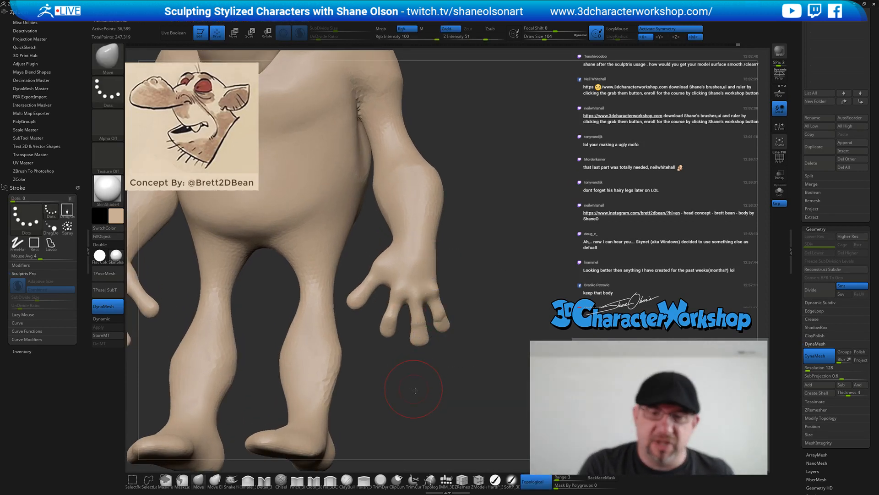
Smooth the bent joints of the three curled fingers
{"action": "left_click_drag", "start_coordinate": [415, 390], "coordinate": [422, 365]}
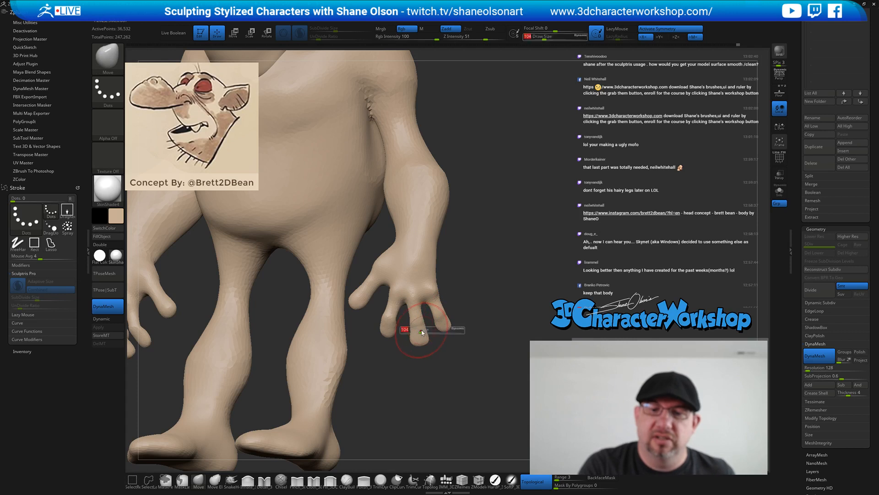
{"action": "key", "text": "shift"}
{"action": "left_click_drag", "start_coordinate": [400, 322], "coordinate": [427, 324], "text": "shift"}
{"action": "mouse_move", "coordinate": [443, 393]}
{"action": "left_mouse_down"}
{"action": "mouse_move", "coordinate": [449, 359]}
{"action": "mouse_move", "coordinate": [419, 372]}
{"action": "mouse_move", "coordinate": [449, 333]}
{"action": "left_mouse_up"}
Set the Move brush's draw size to 132, adjust the hand's shape and smooth the wrist area
{"action": "key", "text": "s"}
{"action": "key", "text": "s"}
{"action": "mouse_move", "coordinate": [466, 373]}
{"action": "left_mouse_down"}
{"action": "mouse_move", "coordinate": [442, 284]}
{"action": "mouse_move", "coordinate": [446, 263]}
{"action": "mouse_move", "coordinate": [462, 267]}
{"action": "left_mouse_up"}
{"action": "key", "text": "shift"}
{"action": "left_click_drag", "start_coordinate": [426, 244], "coordinate": [425, 256], "text": "shift"}
{"action": "mouse_move", "coordinate": [475, 275]}
{"action": "left_mouse_down"}
{"action": "mouse_move", "coordinate": [450, 282]}
{"action": "mouse_move", "coordinate": [491, 275]}
{"action": "left_mouse_up"}
{"action": "key", "text": "s"}
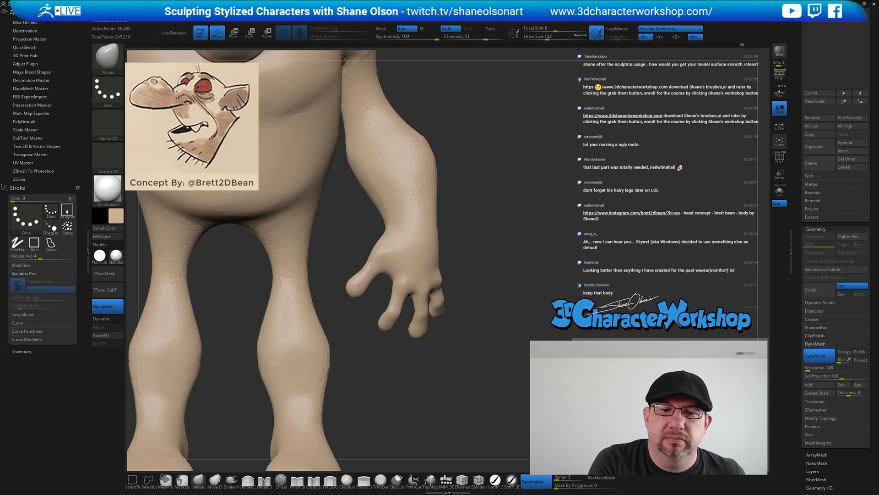
Reduce the Move brush's draw size to 49 and refine the thumb and fingers from below
{"action": "mouse_move", "coordinate": [491, 324]}
{"action": "left_mouse_down"}
{"action": "mouse_move", "coordinate": [489, 310]}
{"action": "mouse_move", "coordinate": [453, 301]}
{"action": "left_mouse_up"}
{"action": "key", "text": "s"}
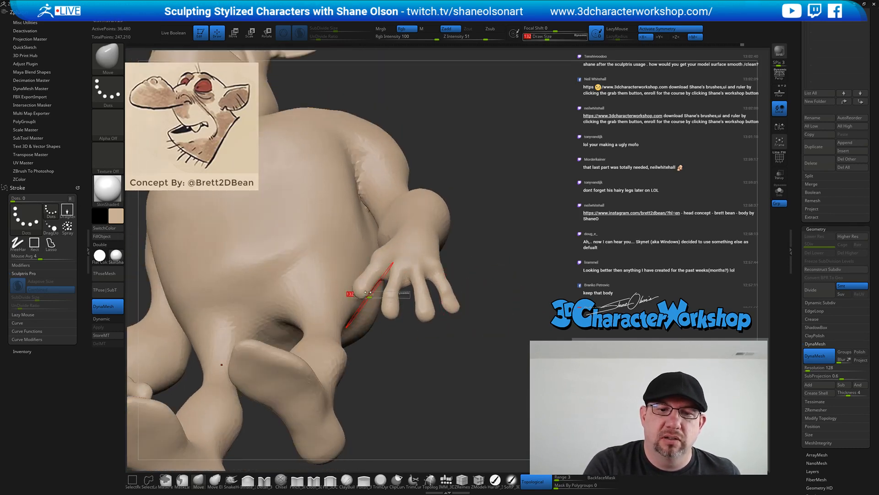
{"action": "left_click_drag", "start_coordinate": [369, 294], "coordinate": [360, 294]}
{"action": "mouse_move", "coordinate": [360, 276]}
{"action": "right_mouse_down"}
{"action": "mouse_move", "coordinate": [369, 295]}
{"action": "mouse_move", "coordinate": [354, 285]}
{"action": "mouse_move", "coordinate": [390, 306]}
{"action": "right_mouse_up"}
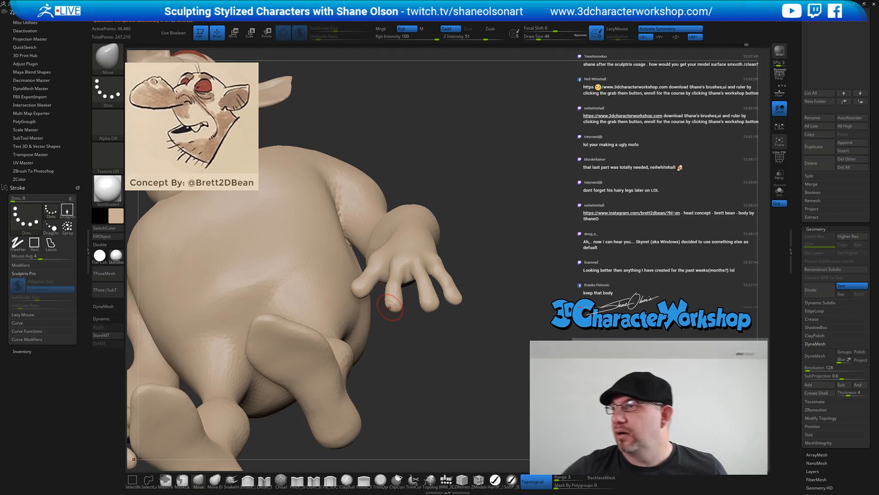
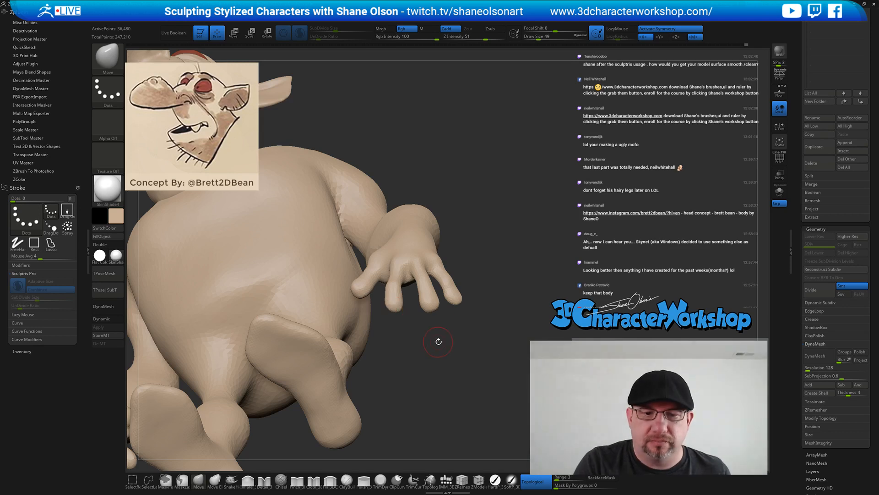
Adjust the fingertip placement from several angles, using Move brush draw sizes of 62 and 77
{"action": "mouse_move", "coordinate": [435, 341]}
{"action": "left_mouse_down"}
{"action": "mouse_move", "coordinate": [421, 349]}
{"action": "mouse_move", "coordinate": [413, 340]}
{"action": "left_mouse_up"}
{"action": "key", "text": "s"}
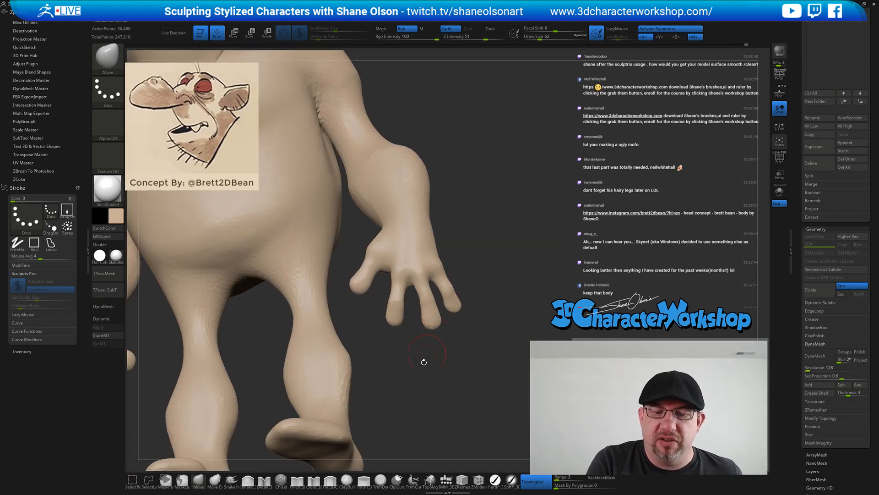
{"action": "left_click_drag", "start_coordinate": [454, 322], "coordinate": [453, 313]}
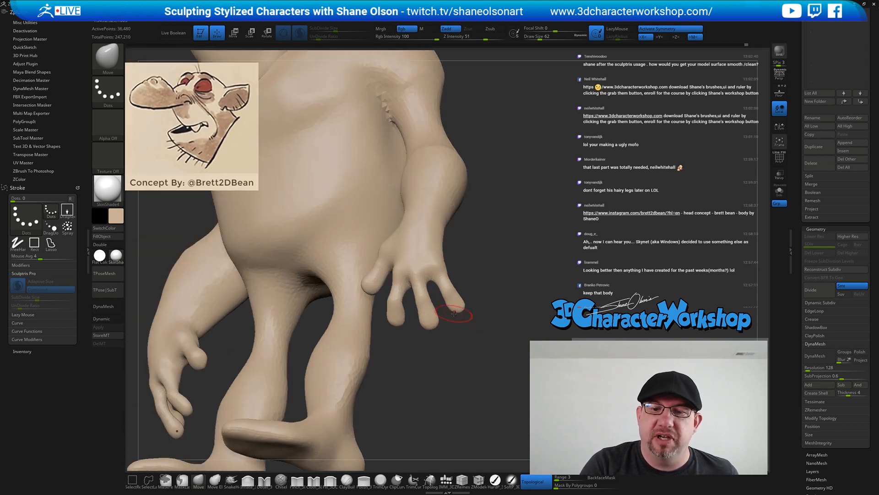
{"action": "left_click_drag", "start_coordinate": [470, 348], "coordinate": [470, 346]}
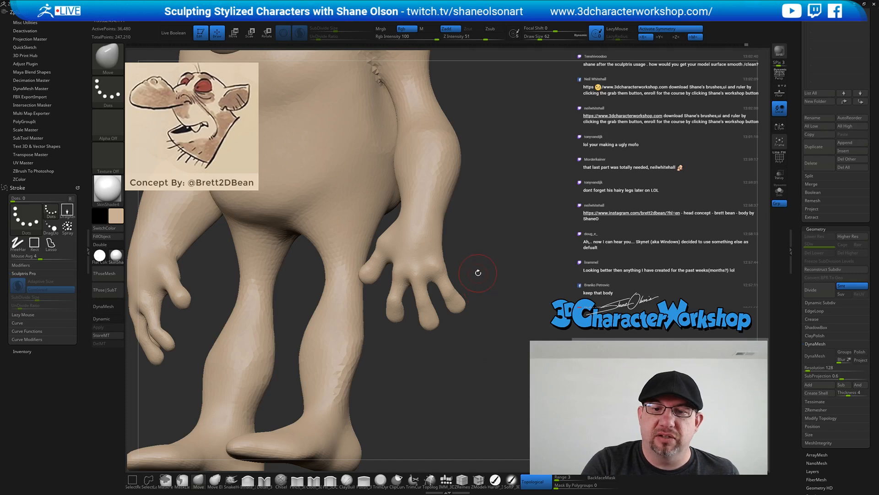
{"action": "key", "text": "s"}
{"action": "mouse_move", "coordinate": [477, 273]}
{"action": "left_mouse_down"}
{"action": "mouse_move", "coordinate": [482, 223]}
{"action": "mouse_move", "coordinate": [488, 254]}
{"action": "left_mouse_up"}
{"action": "key", "text": "s"}
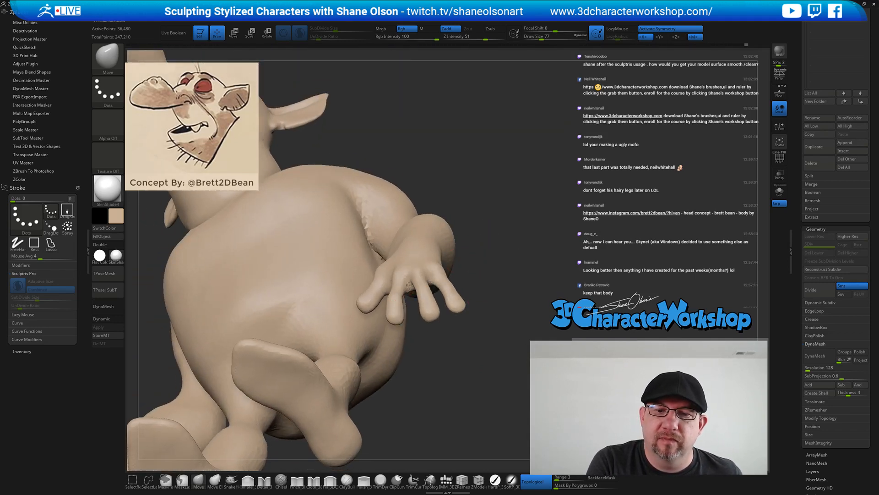
Refine the hand shape and finger placement from several angles, using Move brush draw sizes of 118 and 90
{"action": "left_click_drag", "start_coordinate": [503, 280], "coordinate": [389, 302]}
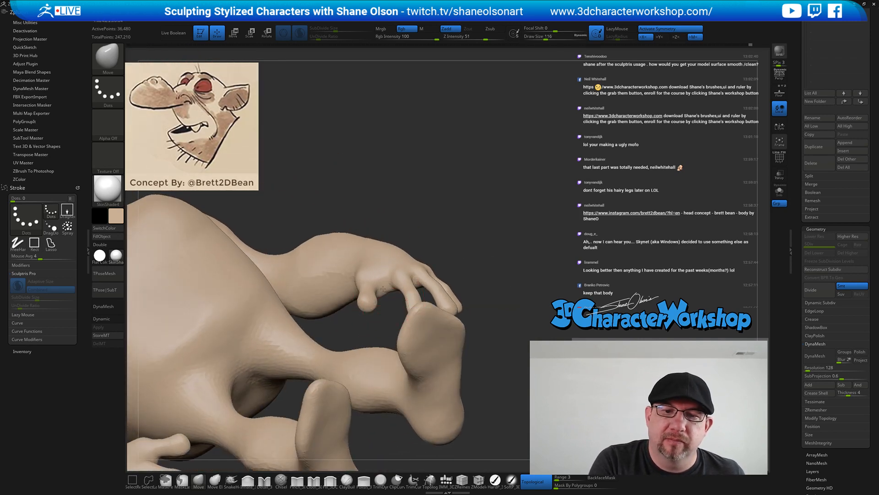
{"action": "mouse_move", "coordinate": [491, 273]}
{"action": "left_mouse_down"}
{"action": "mouse_move", "coordinate": [509, 274]}
{"action": "mouse_move", "coordinate": [445, 312]}
{"action": "mouse_move", "coordinate": [401, 300]}
{"action": "mouse_move", "coordinate": [382, 275]}
{"action": "mouse_move", "coordinate": [396, 270]}
{"action": "left_mouse_up"}
{"action": "key", "text": "s"}
{"action": "mouse_move", "coordinate": [448, 253]}
{"action": "right_mouse_down"}
{"action": "mouse_move", "coordinate": [411, 286]}
{"action": "mouse_move", "coordinate": [392, 288]}
{"action": "mouse_move", "coordinate": [398, 232]}
{"action": "mouse_move", "coordinate": [474, 290]}
{"action": "mouse_move", "coordinate": [477, 282]}
{"action": "right_mouse_up"}
{"action": "mouse_move", "coordinate": [503, 319]}
{"action": "right_mouse_down", "text": "ctrl"}
{"action": "mouse_move", "coordinate": [504, 349]}
{"action": "mouse_move", "coordinate": [493, 346]}
{"action": "mouse_move", "coordinate": [505, 355]}
{"action": "right_mouse_up", "text": "ctrl"}
{"action": "key", "text": "s"}
{"action": "left_click", "coordinate": [498, 362]}
{"action": "left_click_drag", "start_coordinate": [469, 354], "coordinate": [452, 361]}
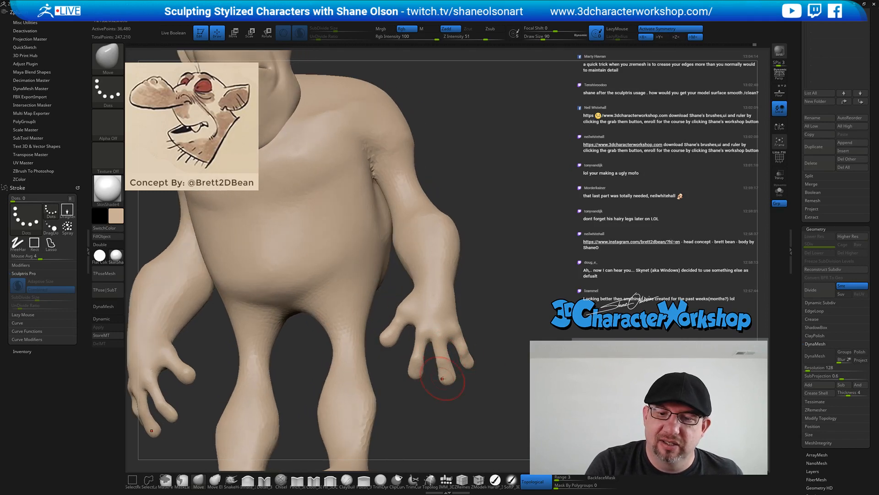
Reduce the Move brush's draw size to 59 and adjust the fingertips
{"action": "mouse_move", "coordinate": [469, 401]}
{"action": "left_mouse_down"}
{"action": "mouse_move", "coordinate": [479, 372]}
{"action": "mouse_move", "coordinate": [489, 376]}
{"action": "mouse_move", "coordinate": [475, 315]}
{"action": "mouse_move", "coordinate": [492, 314]}
{"action": "mouse_move", "coordinate": [491, 371]}
{"action": "mouse_move", "coordinate": [498, 366]}
{"action": "mouse_move", "coordinate": [470, 407]}
{"action": "mouse_move", "coordinate": [467, 392]}
{"action": "left_mouse_up"}
{"action": "key", "text": "s"}
{"action": "mouse_move", "coordinate": [467, 389]}
{"action": "left_mouse_down"}
{"action": "mouse_move", "coordinate": [458, 354]}
{"action": "mouse_move", "coordinate": [449, 364]}
{"action": "mouse_move", "coordinate": [461, 367]}
{"action": "mouse_move", "coordinate": [455, 363]}
{"action": "left_mouse_up"}
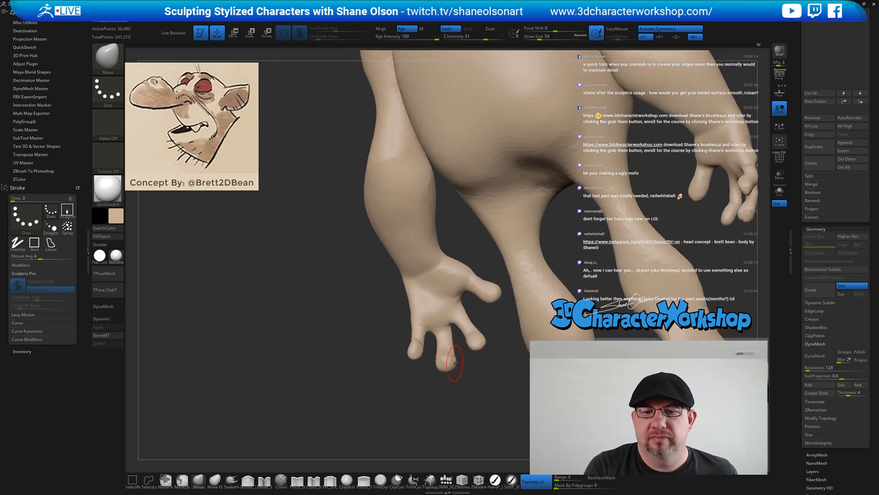
Carve creases into the palm and at the crotch with the creasing brush at draw size 37
{"action": "left_click", "coordinate": [266, 481]}
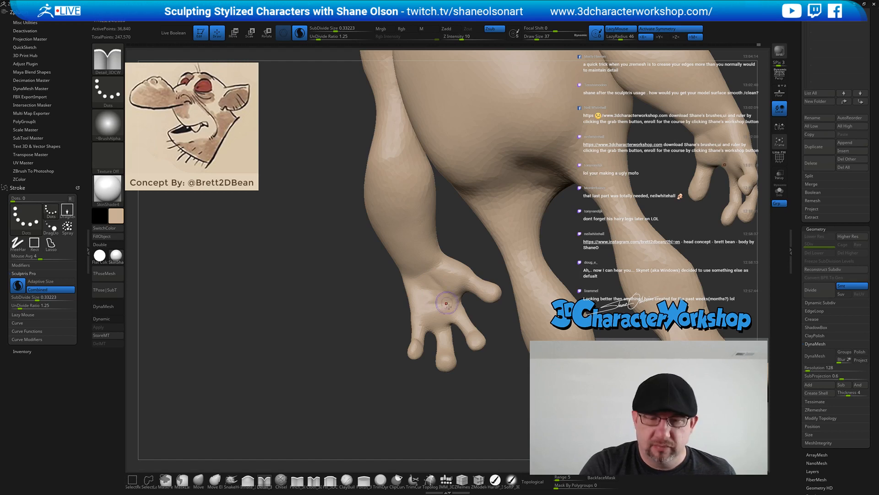
{"action": "right_click_drag", "start_coordinate": [447, 318], "coordinate": [406, 282], "text": "ctrl"}
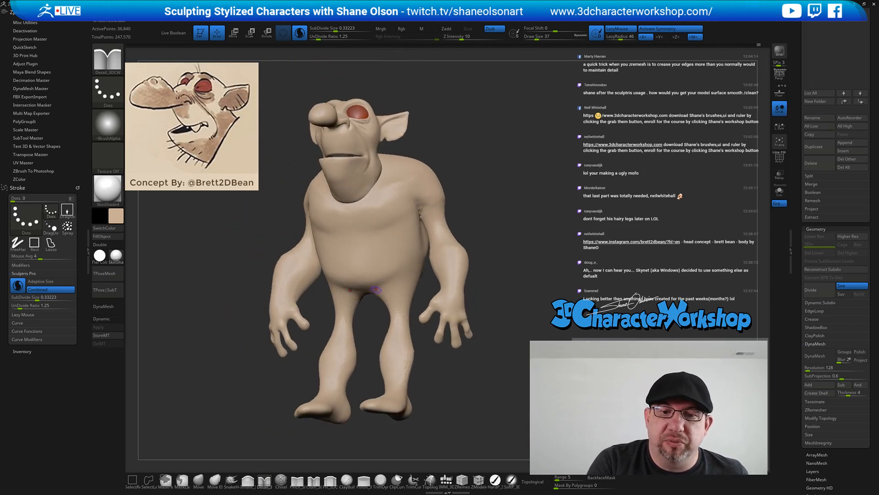
{"action": "mouse_move", "coordinate": [415, 290]}
{"action": "left_mouse_down"}
{"action": "mouse_move", "coordinate": [415, 266]}
{"action": "mouse_move", "coordinate": [420, 290]}
{"action": "left_mouse_up"}
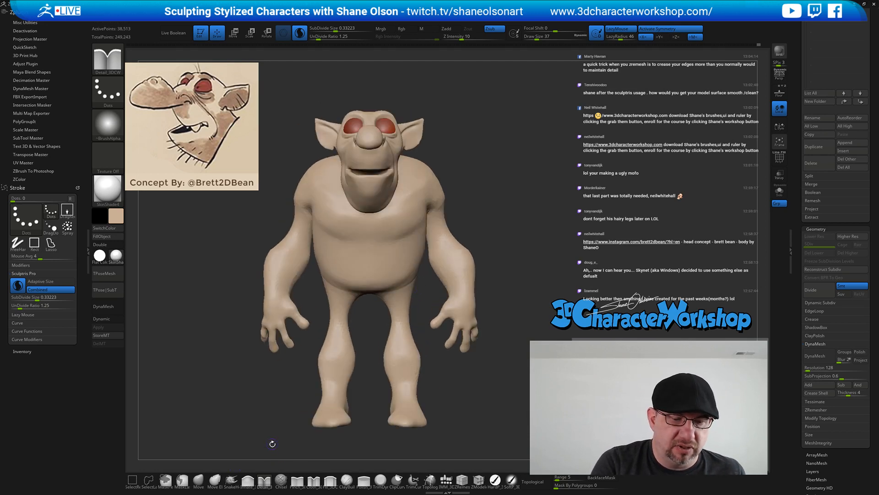
Build up volume around the crotch with the Inflate brush, using draw sizes of 77 and 124
{"action": "left_click", "coordinate": [248, 481]}
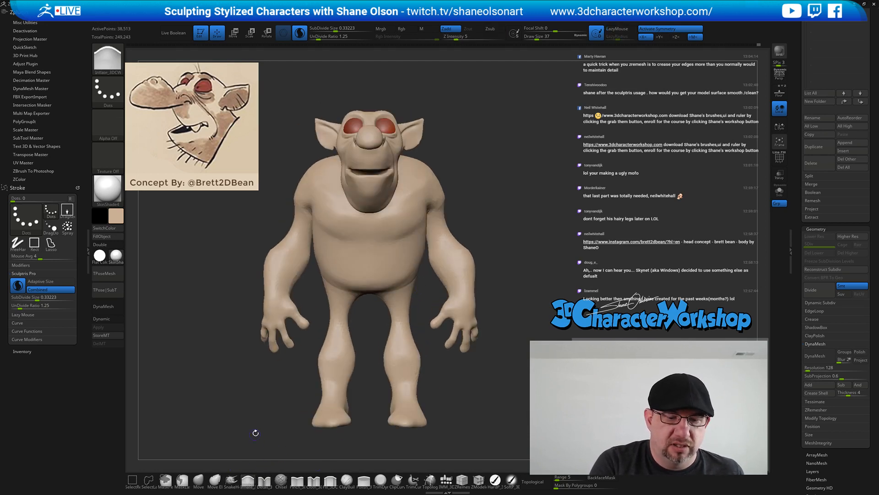
{"action": "key", "text": "s"}
{"action": "left_click_drag", "start_coordinate": [369, 362], "coordinate": [372, 307]}
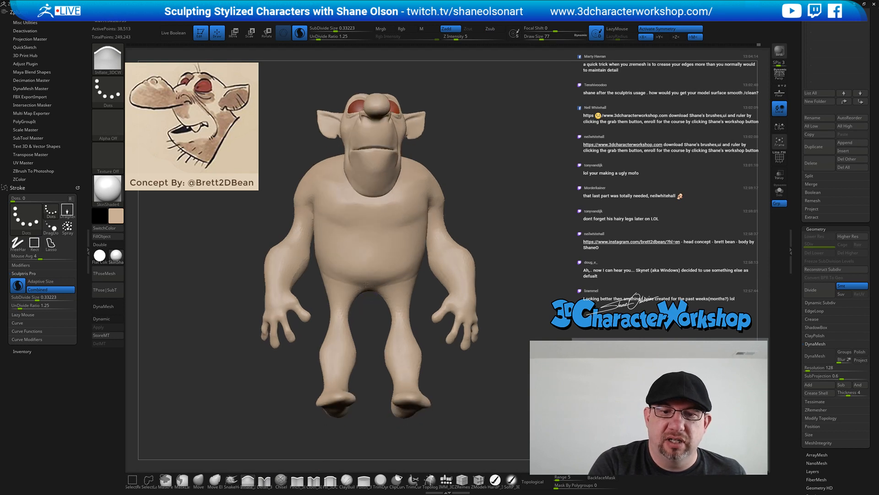
{"action": "key", "text": "bracketright"}
{"action": "key", "text": "bracketright"}
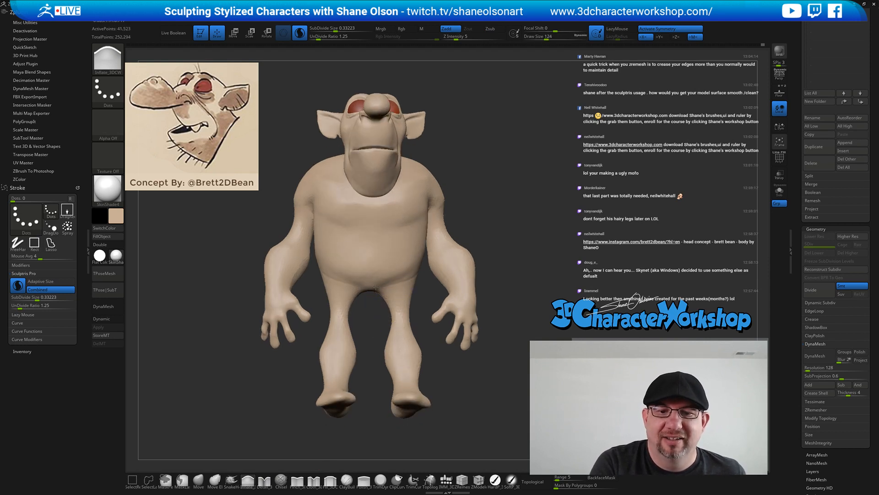
{"action": "mouse_move", "coordinate": [380, 297]}
{"action": "left_mouse_down"}
{"action": "mouse_move", "coordinate": [378, 279]}
{"action": "mouse_move", "coordinate": [382, 298]}
{"action": "left_mouse_up"}
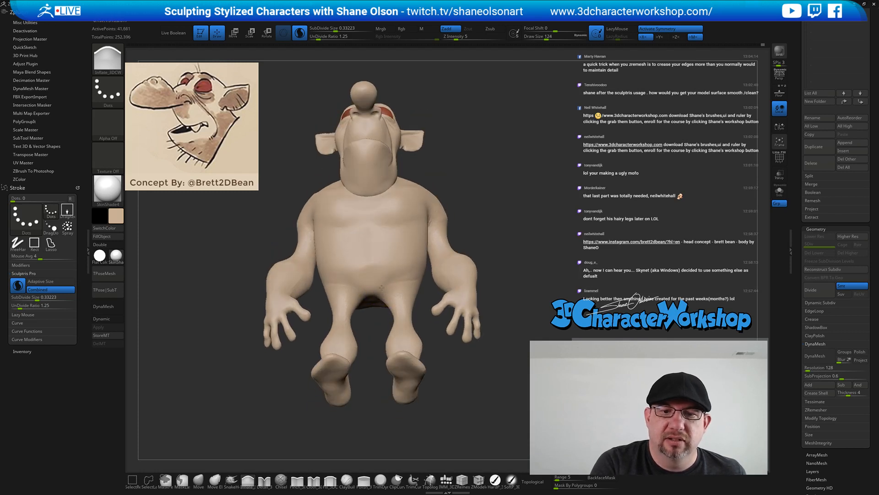
{"action": "mouse_move", "coordinate": [372, 342]}
{"action": "left_mouse_down"}
{"action": "mouse_move", "coordinate": [381, 323]}
{"action": "mouse_move", "coordinate": [392, 320]}
{"action": "mouse_move", "coordinate": [370, 281]}
{"action": "left_mouse_up"}
{"action": "left_click_drag", "start_coordinate": [374, 320], "coordinate": [383, 320]}
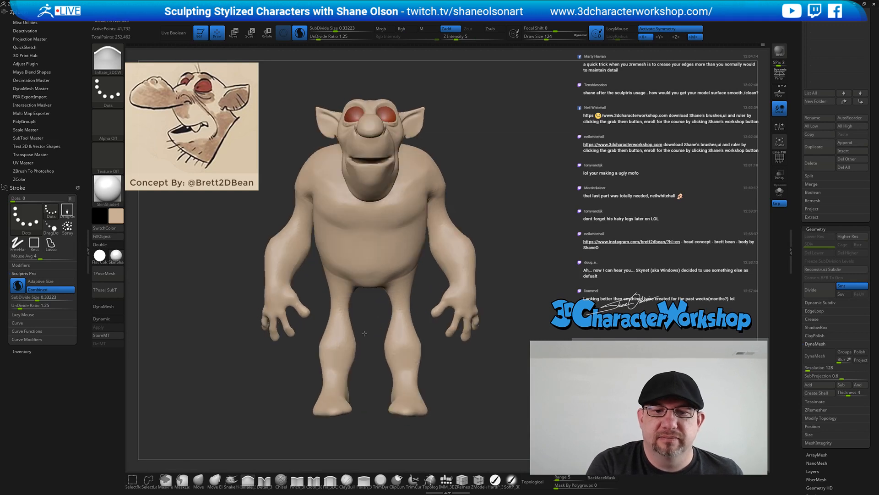
Deepen the crease between belly and thighs with the creasing brush at draw size 124, and smooth the surrounding torso
{"action": "mouse_move", "coordinate": [454, 359]}
{"action": "left_mouse_down"}
{"action": "mouse_move", "coordinate": [499, 368]}
{"action": "mouse_move", "coordinate": [476, 359]}
{"action": "mouse_move", "coordinate": [501, 351]}
{"action": "mouse_move", "coordinate": [481, 342]}
{"action": "mouse_move", "coordinate": [492, 337]}
{"action": "mouse_move", "coordinate": [461, 342]}
{"action": "mouse_move", "coordinate": [436, 321]}
{"action": "left_mouse_up"}
{"action": "left_click", "coordinate": [269, 480]}
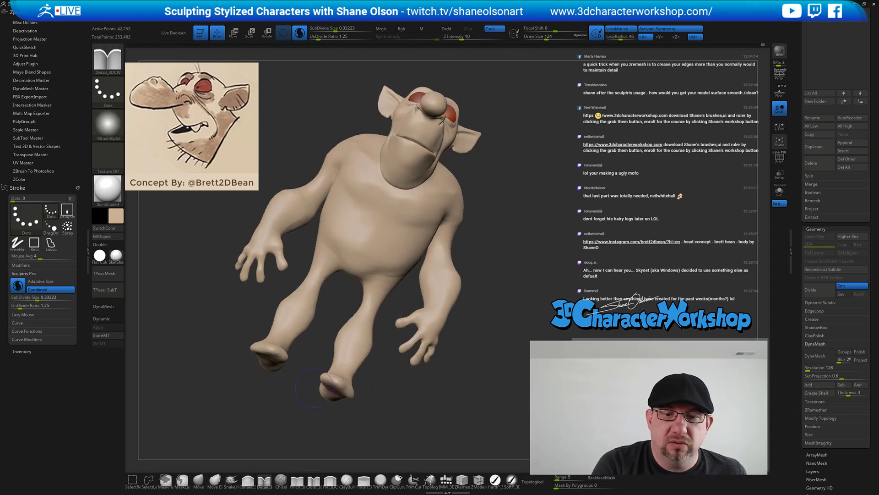
{"action": "left_click_drag", "start_coordinate": [499, 275], "coordinate": [498, 260]}
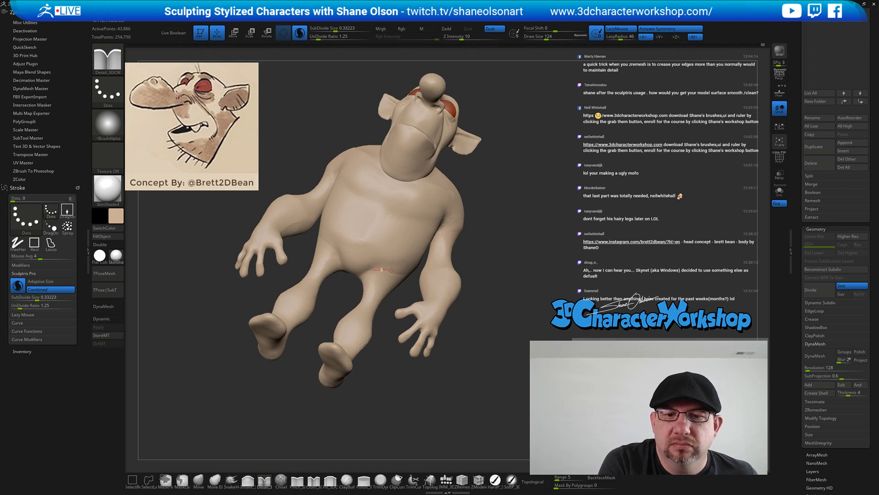
{"action": "left_click_drag", "start_coordinate": [486, 328], "coordinate": [482, 344]}
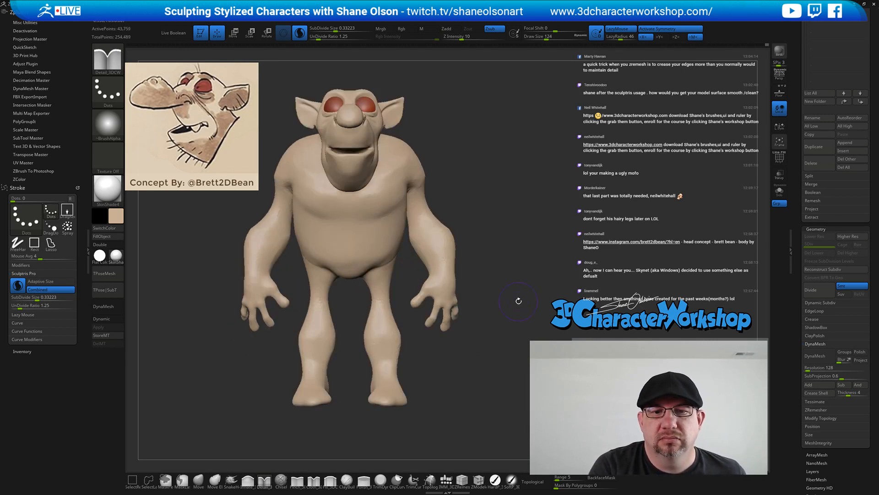
{"action": "left_click_drag", "start_coordinate": [518, 301], "coordinate": [509, 297]}
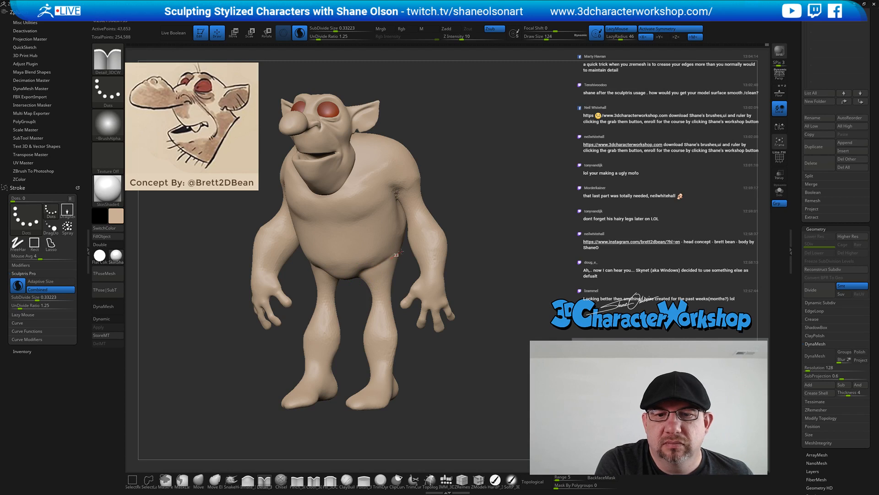
{"action": "mouse_move", "coordinate": [400, 251]}
{"action": "left_mouse_down", "text": "shift"}
{"action": "mouse_move", "coordinate": [392, 255]}
{"action": "mouse_move", "coordinate": [455, 367]}
{"action": "mouse_move", "coordinate": [448, 371]}
{"action": "mouse_move", "coordinate": [471, 384]}
{"action": "mouse_move", "coordinate": [462, 357]}
{"action": "mouse_move", "coordinate": [472, 415]}
{"action": "mouse_move", "coordinate": [471, 359]}
{"action": "left_mouse_up", "text": "shift"}
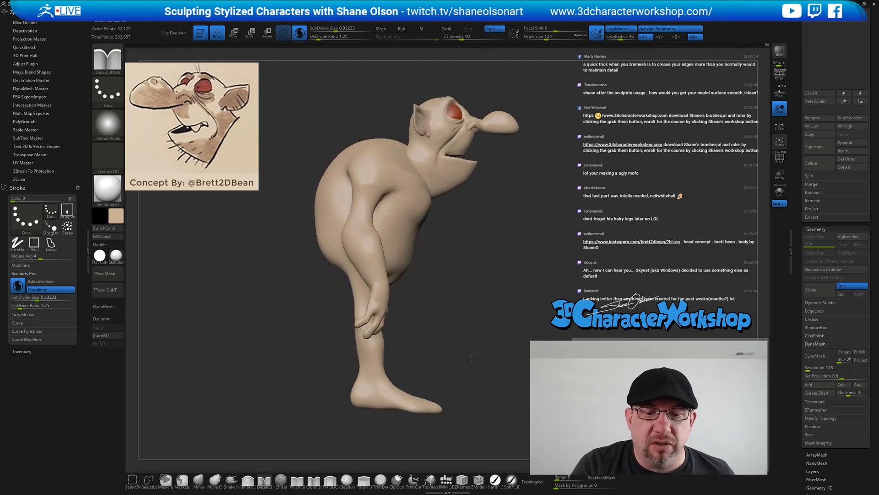
Switch to the Move brush at draw size 212 and hide both arms to isolate the body and legs
{"action": "key", "text": "b"}
{"action": "key", "text": "m"}
{"action": "key", "text": "v"}
{"action": "key", "text": "s"}
{"action": "left_click_drag", "start_coordinate": [289, 369], "coordinate": [297, 369]}
{"action": "left_click_drag", "start_coordinate": [444, 369], "coordinate": [442, 340]}
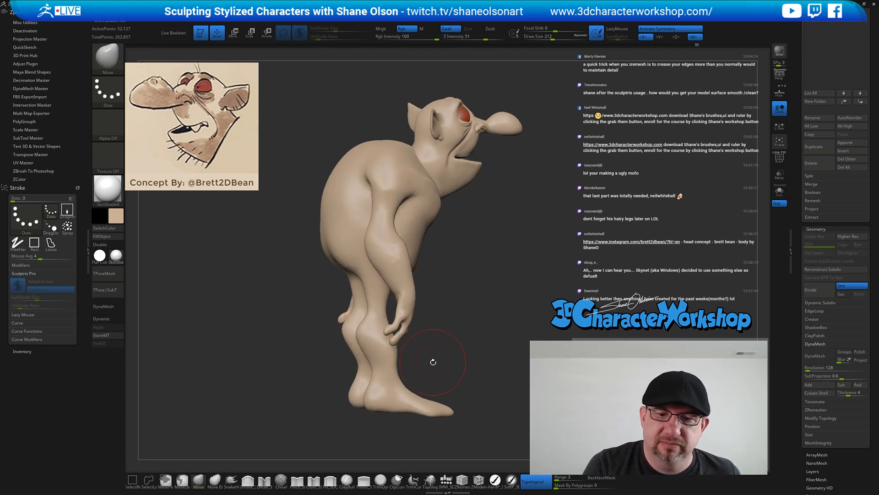
{"action": "mouse_move", "coordinate": [432, 362]}
{"action": "left_mouse_down"}
{"action": "mouse_move", "coordinate": [453, 360]}
{"action": "mouse_move", "coordinate": [423, 359]}
{"action": "mouse_move", "coordinate": [526, 333]}
{"action": "mouse_move", "coordinate": [533, 322]}
{"action": "mouse_move", "coordinate": [508, 270]}
{"action": "left_mouse_up"}
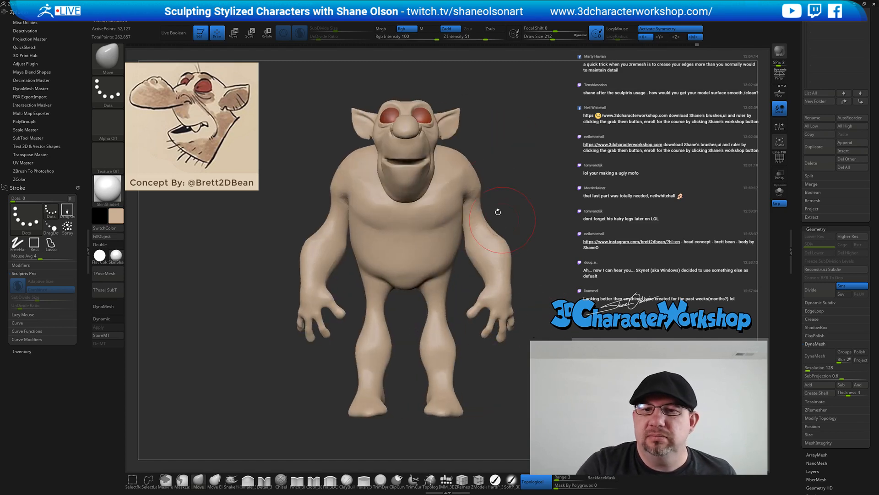
{"action": "mouse_move", "coordinate": [511, 180]}
{"action": "left_mouse_down", "text": "ctrl+shift"}
{"action": "mouse_move", "coordinate": [477, 373]}
{"action": "mouse_move", "coordinate": [524, 372]}
{"action": "mouse_move", "coordinate": [459, 373]}
{"action": "left_mouse_up", "text": "ctrl+shift"}
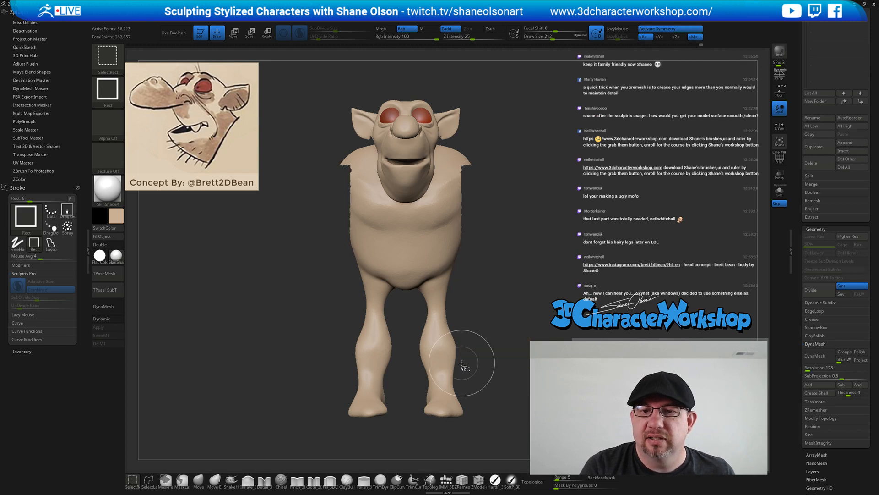
{"action": "mouse_move", "coordinate": [534, 335]}
{"action": "left_mouse_down"}
{"action": "mouse_move", "coordinate": [509, 336]}
{"action": "mouse_move", "coordinate": [430, 371]}
{"action": "left_mouse_up"}
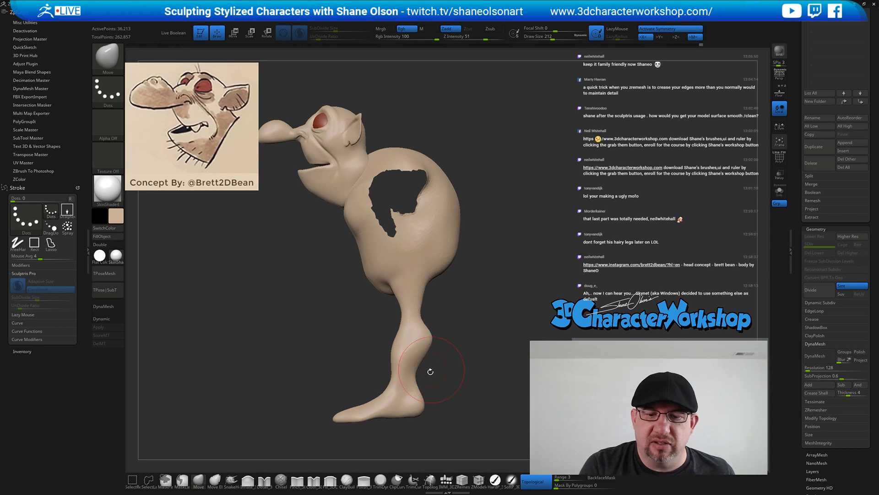
Reshape the front of the thigh and the knee in side view, using Move brush draw sizes of 158, 192 and 140
{"action": "key", "text": "s"}
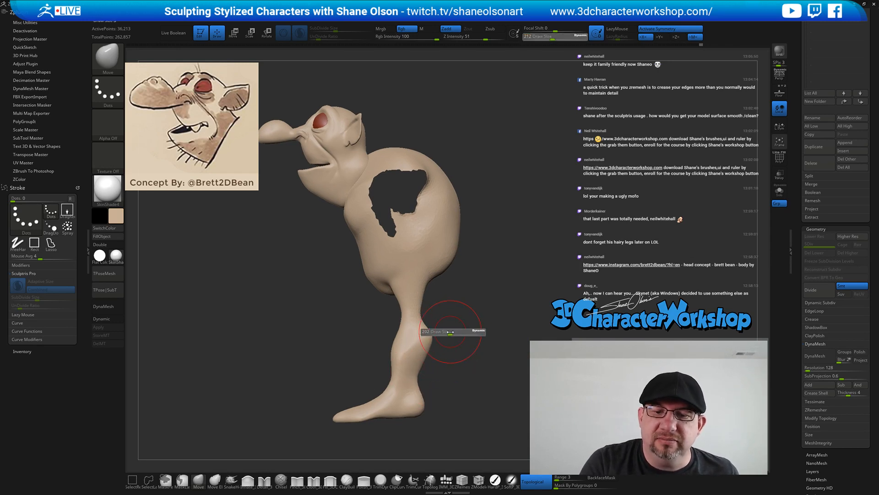
{"action": "left_click_drag", "start_coordinate": [449, 331], "coordinate": [447, 323]}
{"action": "key", "text": "s"}
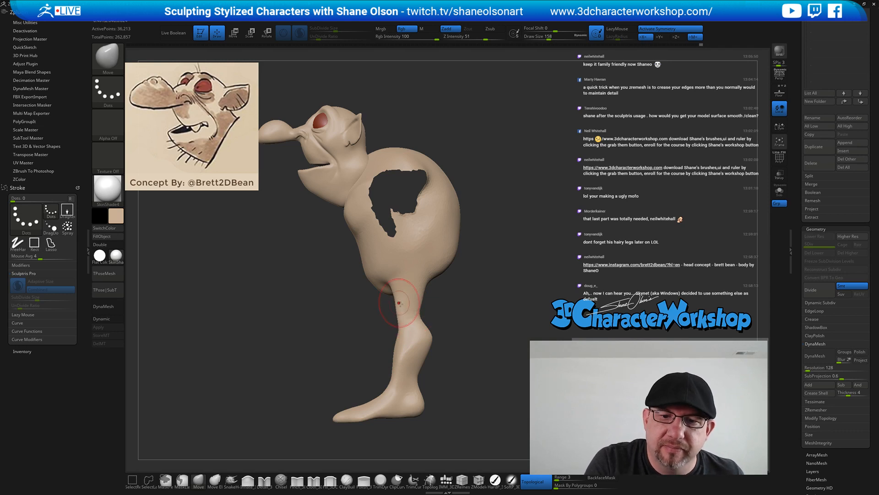
{"action": "key", "text": "s"}
{"action": "left_click_drag", "start_coordinate": [400, 302], "coordinate": [402, 303]}
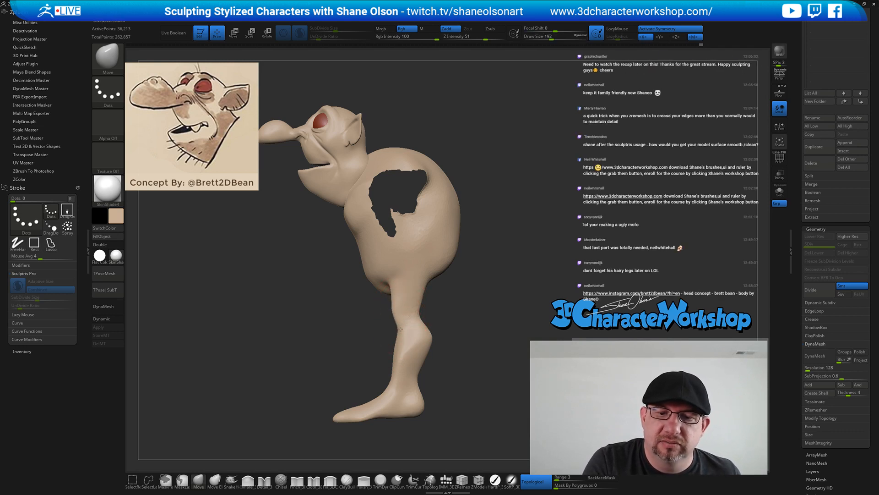
{"action": "key", "text": "s"}
{"action": "left_click_drag", "start_coordinate": [395, 328], "coordinate": [392, 323]}
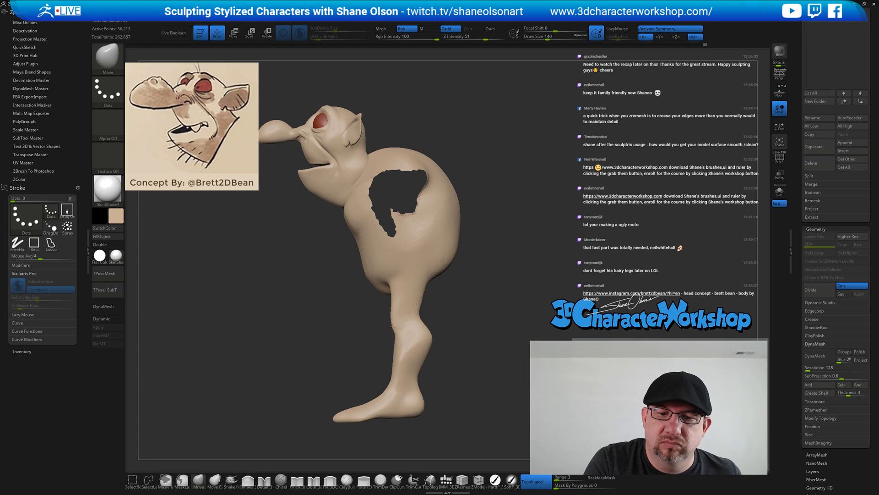
Refine the contours of both legs from several angles, reducing the Move brush's draw size to 120
{"action": "right_click_drag", "start_coordinate": [407, 305], "coordinate": [462, 312]}
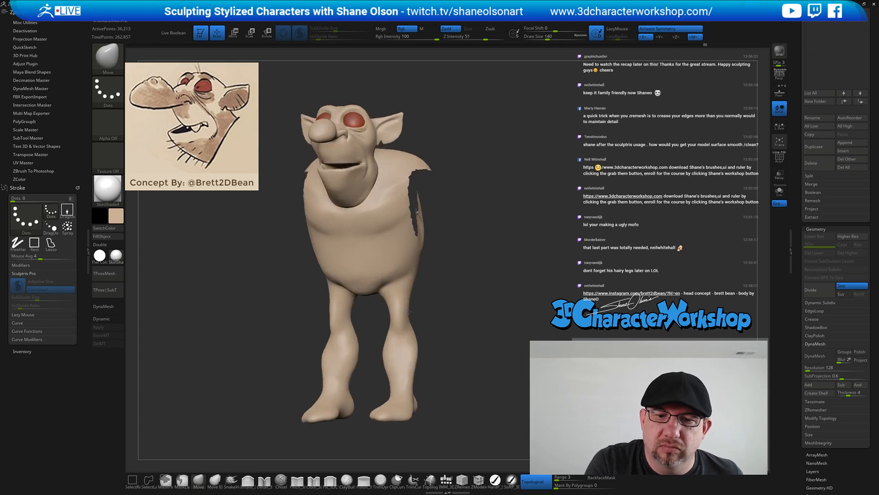
{"action": "right_click_drag", "start_coordinate": [386, 290], "coordinate": [405, 280]}
{"action": "mouse_move", "coordinate": [446, 307]}
{"action": "right_mouse_down"}
{"action": "mouse_move", "coordinate": [426, 306]}
{"action": "mouse_move", "coordinate": [458, 349]}
{"action": "right_mouse_up"}
{"action": "key", "text": "shift"}
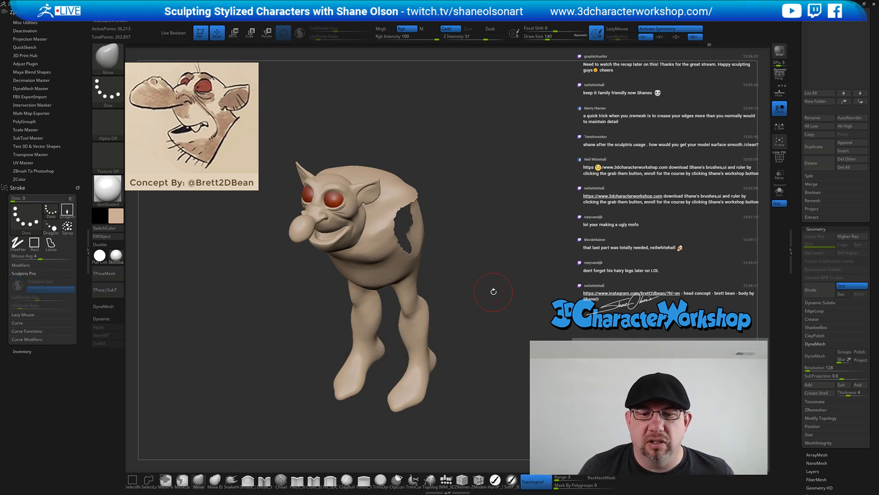
{"action": "mouse_move", "coordinate": [492, 291]}
{"action": "right_mouse_down", "text": "ctrl"}
{"action": "mouse_move", "coordinate": [478, 320]}
{"action": "mouse_move", "coordinate": [443, 340]}
{"action": "mouse_move", "coordinate": [497, 327]}
{"action": "mouse_move", "coordinate": [520, 299]}
{"action": "mouse_move", "coordinate": [515, 293]}
{"action": "right_mouse_up", "text": "ctrl"}
{"action": "key", "text": "shift"}
{"action": "mouse_move", "coordinate": [515, 293]}
{"action": "right_mouse_down", "text": "alt"}
{"action": "mouse_move", "coordinate": [498, 275]}
{"action": "mouse_move", "coordinate": [506, 280]}
{"action": "mouse_move", "coordinate": [483, 292]}
{"action": "right_mouse_up", "text": "alt"}
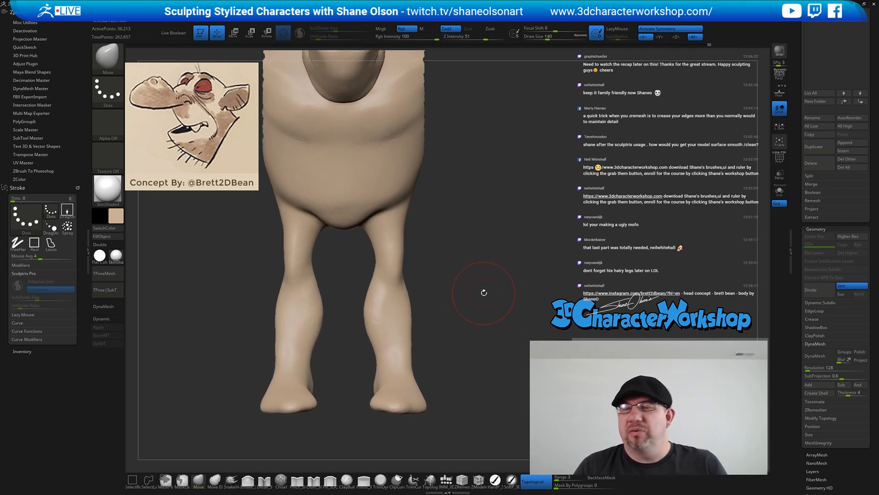
{"action": "mouse_move", "coordinate": [445, 327]}
{"action": "right_mouse_down"}
{"action": "mouse_move", "coordinate": [418, 339]}
{"action": "mouse_move", "coordinate": [408, 332]}
{"action": "right_mouse_up"}
{"action": "key", "text": "s"}
{"action": "left_click_drag", "start_coordinate": [388, 318], "coordinate": [387, 318]}
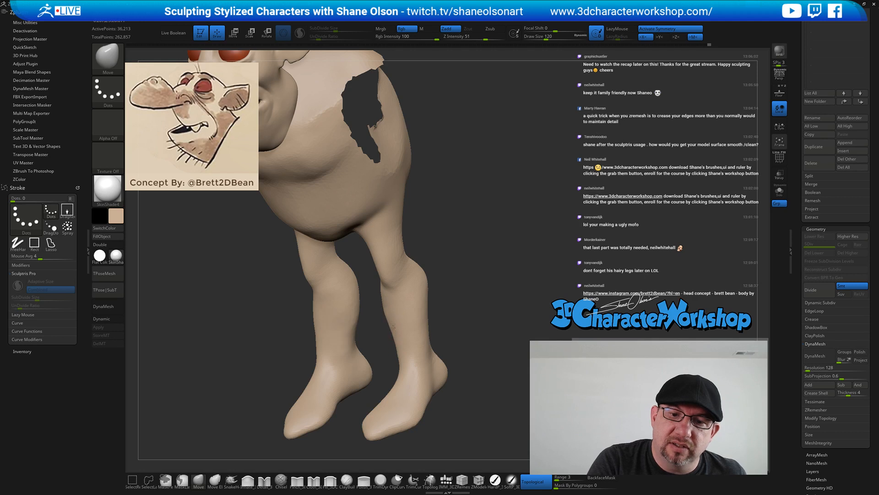
Set the Move brush's draw size to 177 and bulge the calves outward
{"action": "left_click_drag", "start_coordinate": [385, 311], "coordinate": [389, 311]}
{"action": "mouse_move", "coordinate": [400, 331]}
{"action": "right_mouse_down"}
{"action": "mouse_move", "coordinate": [423, 335]}
{"action": "mouse_move", "coordinate": [428, 308]}
{"action": "right_mouse_up"}
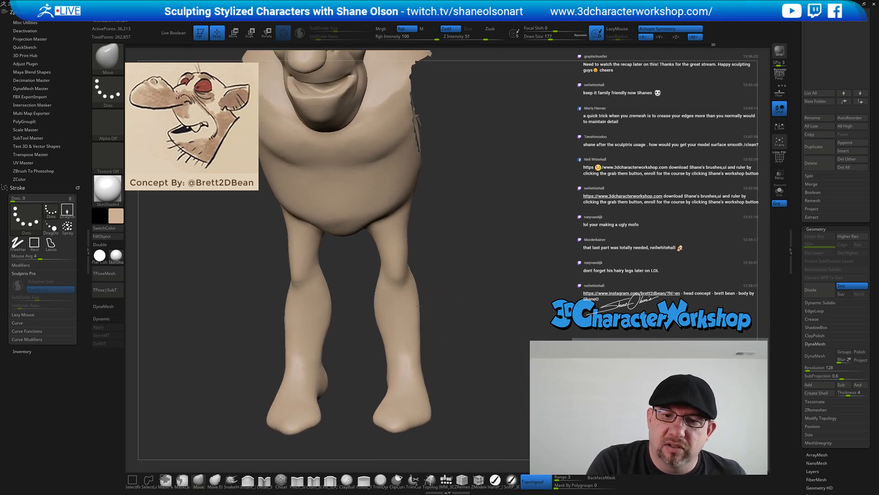
{"action": "left_click_drag", "start_coordinate": [425, 305], "coordinate": [423, 339]}
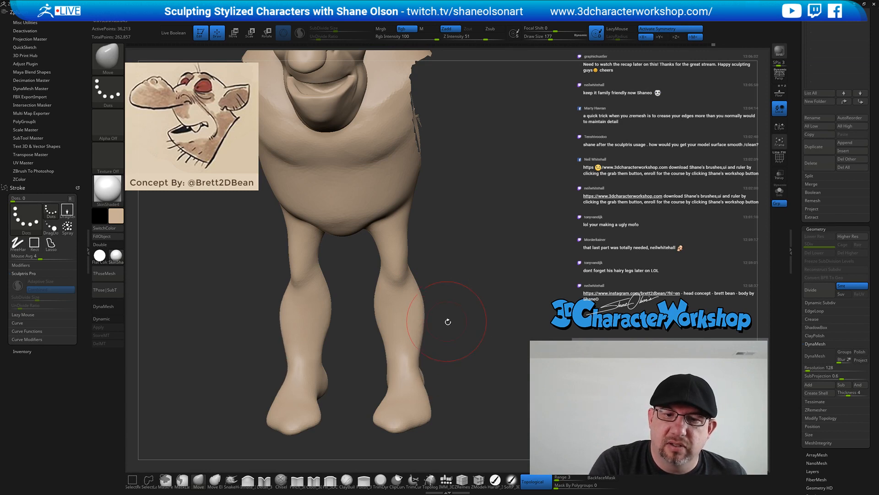
{"action": "right_click_drag", "start_coordinate": [447, 320], "coordinate": [449, 314]}
Refine the outer knees with the Move brush at draw size 120, and adjust the outer thighs with a larger draw size
{"action": "key", "text": "s"}
{"action": "left_click_drag", "start_coordinate": [454, 291], "coordinate": [452, 290]}
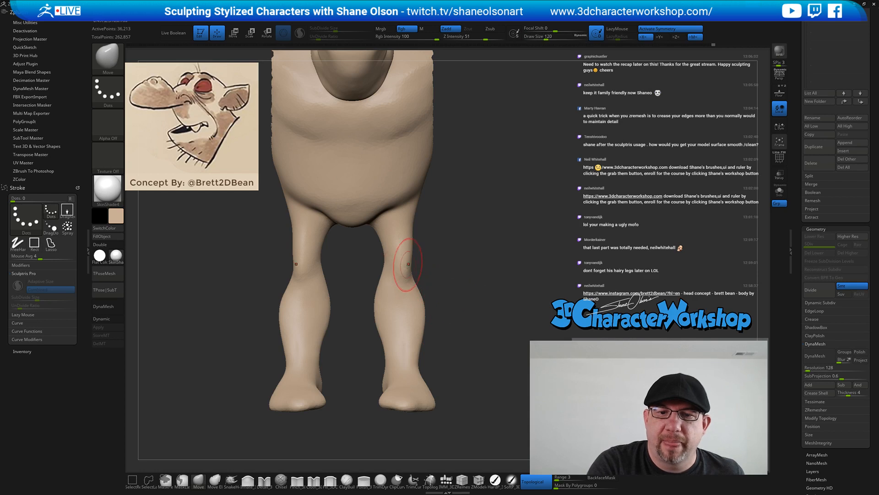
{"action": "key", "text": "s"}
{"action": "left_click_drag", "start_coordinate": [455, 256], "coordinate": [452, 255]}
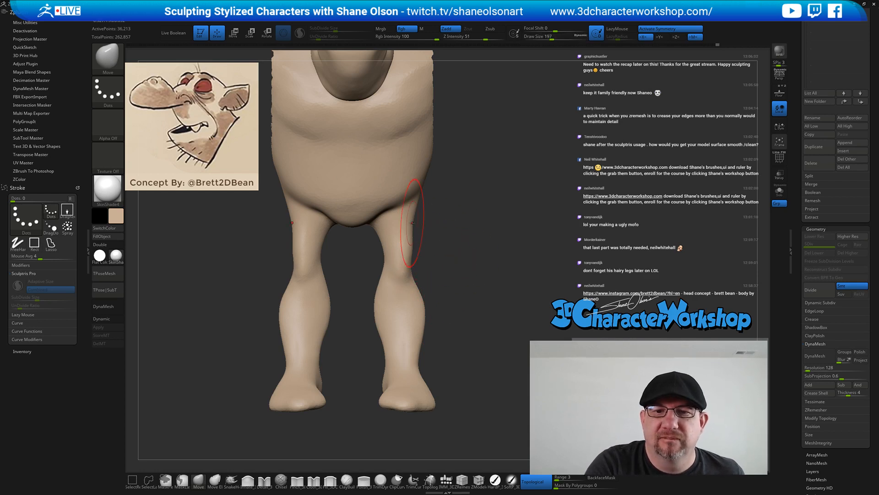
{"action": "left_click_drag", "start_coordinate": [412, 222], "coordinate": [417, 217]}
Push the front of the thigh forward above the knee in side view with the Move brush
{"action": "right_click_drag", "start_coordinate": [427, 221], "coordinate": [449, 281]}
{"action": "key", "text": "s"}
{"action": "left_click_drag", "start_coordinate": [449, 281], "coordinate": [447, 281]}
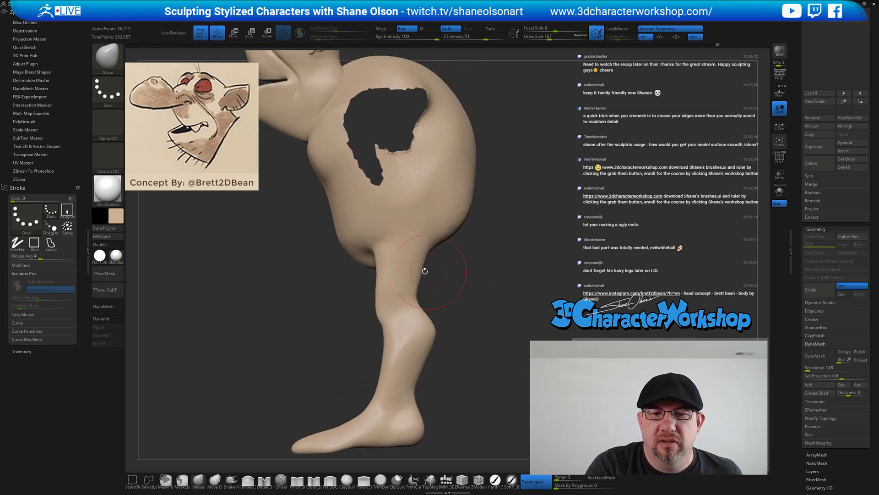
{"action": "left_click_drag", "start_coordinate": [377, 268], "coordinate": [374, 292]}
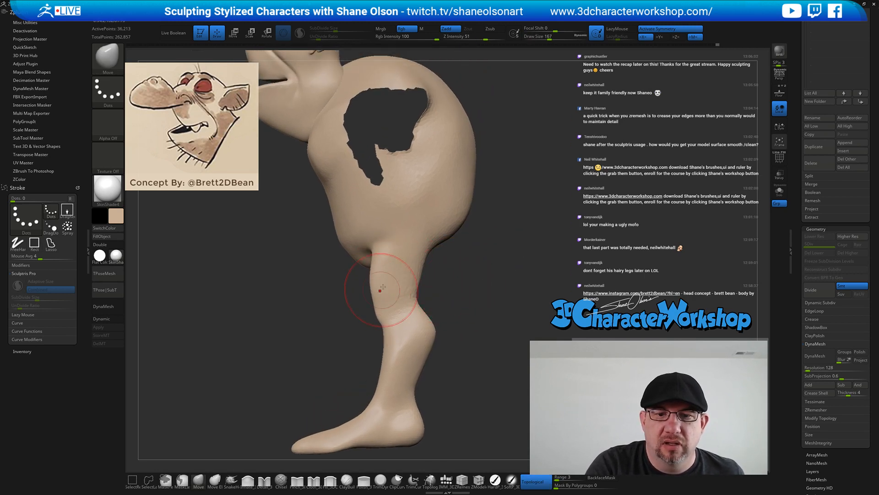
Smooth the back of the thigh and unhide the arms
{"action": "right_click_drag", "start_coordinate": [432, 275], "coordinate": [451, 283]}
{"action": "left_click_drag", "start_coordinate": [415, 276], "coordinate": [409, 290], "text": "shift"}
{"action": "mouse_move", "coordinate": [479, 294]}
{"action": "right_mouse_down"}
{"action": "mouse_move", "coordinate": [455, 300]}
{"action": "mouse_move", "coordinate": [510, 309]}
{"action": "mouse_move", "coordinate": [465, 324]}
{"action": "mouse_move", "coordinate": [495, 303]}
{"action": "right_mouse_up"}
{"action": "left_click", "coordinate": [538, 270], "text": "ctrl+shift"}
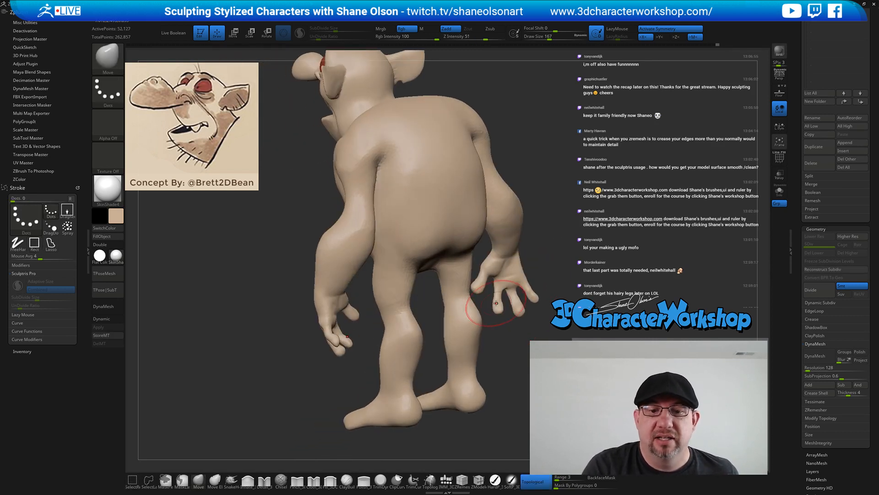
Smooth the backs of the thighs and the underside of the buttocks
{"action": "key", "text": "shift"}
{"action": "key", "text": "shift"}
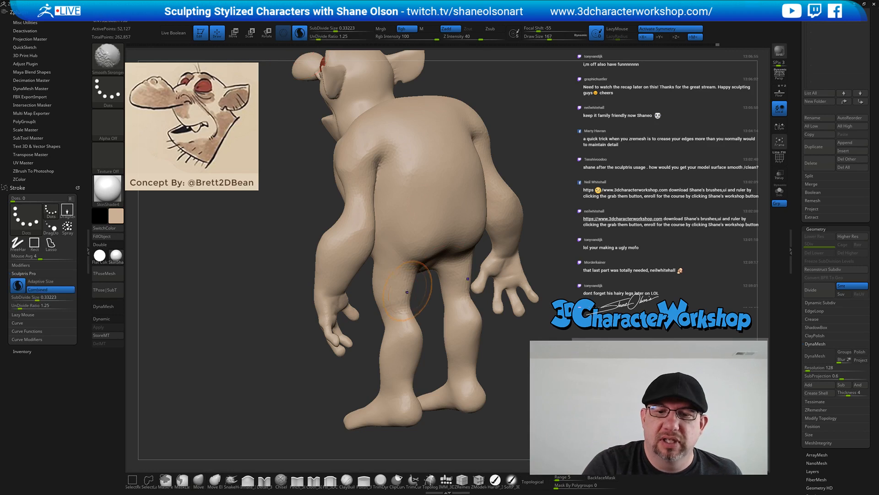
{"action": "mouse_move", "coordinate": [430, 296]}
{"action": "right_mouse_down", "text": "shift"}
{"action": "mouse_move", "coordinate": [452, 297]}
{"action": "mouse_move", "coordinate": [446, 321]}
{"action": "right_mouse_up", "text": "shift"}
{"action": "key", "text": "shift"}
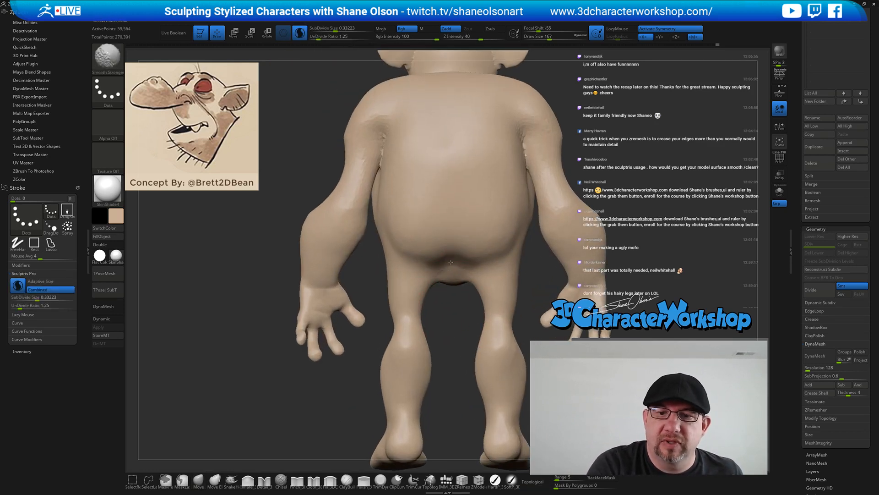
{"action": "left_click_drag", "start_coordinate": [450, 262], "coordinate": [457, 271], "text": "shift"}
{"action": "right_click_drag", "start_coordinate": [459, 337], "coordinate": [458, 389]}
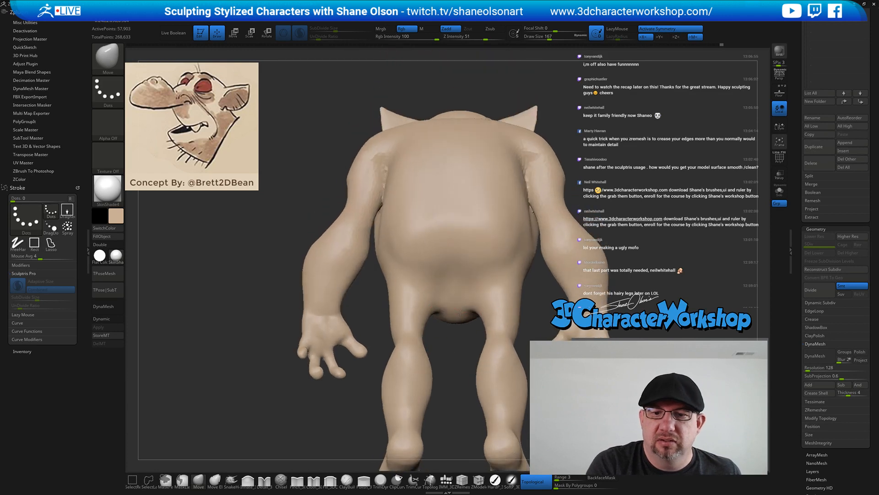
Sharpen the crease beneath the buttocks with the Pinch brush at draw size 104
{"action": "left_click", "coordinate": [298, 480]}
{"action": "key", "text": "s"}
{"action": "left_click_drag", "start_coordinate": [292, 433], "coordinate": [293, 432]}
{"action": "right_click_drag", "start_coordinate": [445, 342], "coordinate": [433, 321]}
{"action": "left_click_drag", "start_coordinate": [450, 287], "coordinate": [466, 296]}
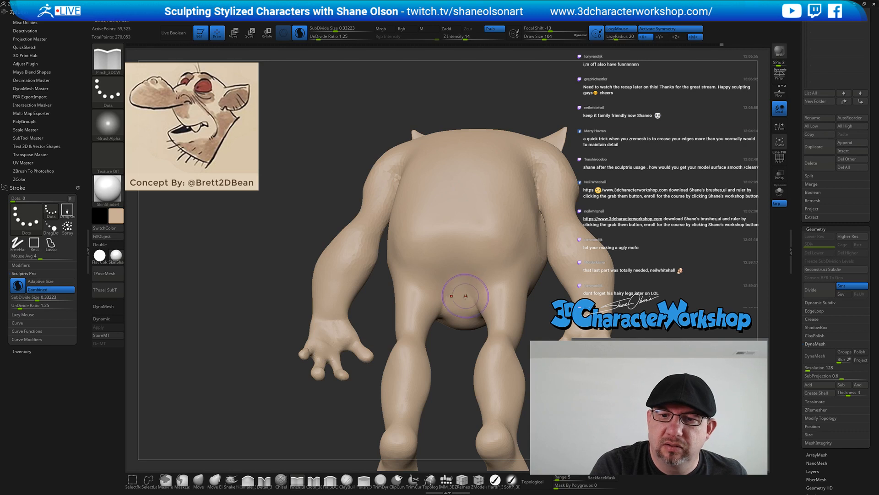
{"action": "mouse_move", "coordinate": [453, 360]}
{"action": "right_mouse_down"}
{"action": "mouse_move", "coordinate": [457, 329]}
{"action": "mouse_move", "coordinate": [462, 355]}
{"action": "right_mouse_up"}
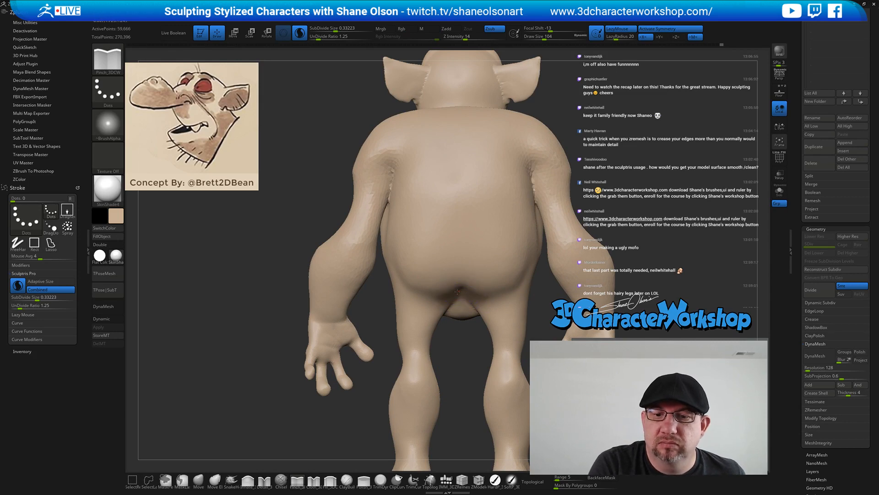
{"action": "mouse_move", "coordinate": [423, 298]}
{"action": "left_mouse_down"}
{"action": "mouse_move", "coordinate": [394, 279]}
{"action": "mouse_move", "coordinate": [389, 260]}
{"action": "left_mouse_up"}
{"action": "mouse_move", "coordinate": [453, 373]}
{"action": "right_mouse_down"}
{"action": "mouse_move", "coordinate": [472, 358]}
{"action": "mouse_move", "coordinate": [453, 361]}
{"action": "right_mouse_up"}
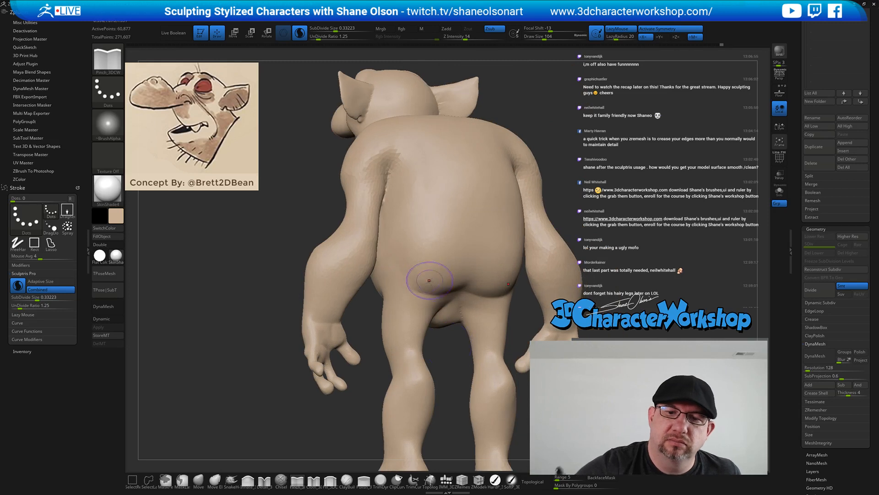
Smooth the rear armpit area and the front of the hips beside the crotch
{"action": "key", "text": "shift"}
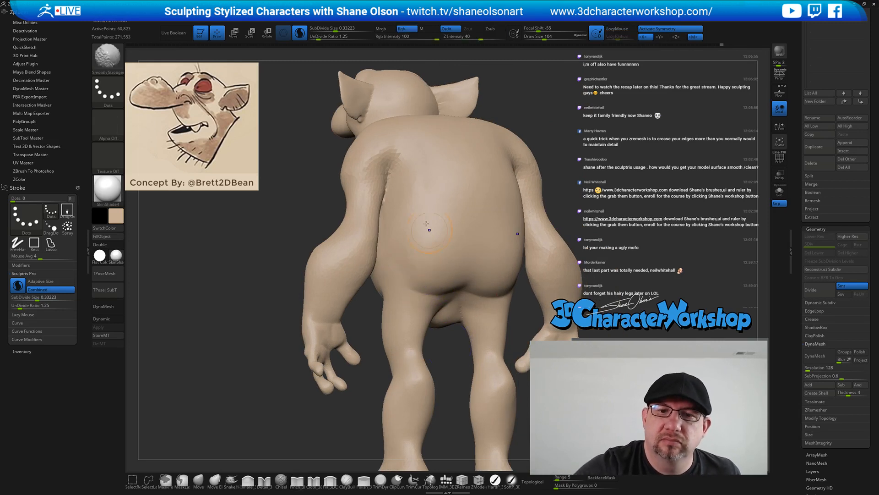
{"action": "left_click_drag", "start_coordinate": [374, 204], "coordinate": [377, 211], "text": "shift"}
{"action": "mouse_move", "coordinate": [406, 240]}
{"action": "right_mouse_down"}
{"action": "mouse_move", "coordinate": [388, 219]}
{"action": "mouse_move", "coordinate": [393, 227]}
{"action": "right_mouse_up"}
{"action": "mouse_move", "coordinate": [439, 338]}
{"action": "right_mouse_down"}
{"action": "mouse_move", "coordinate": [447, 346]}
{"action": "mouse_move", "coordinate": [457, 338]}
{"action": "mouse_move", "coordinate": [472, 358]}
{"action": "mouse_move", "coordinate": [450, 374]}
{"action": "mouse_move", "coordinate": [488, 325]}
{"action": "right_mouse_up"}
{"action": "left_click_drag", "start_coordinate": [480, 313], "coordinate": [470, 312], "text": "shift"}
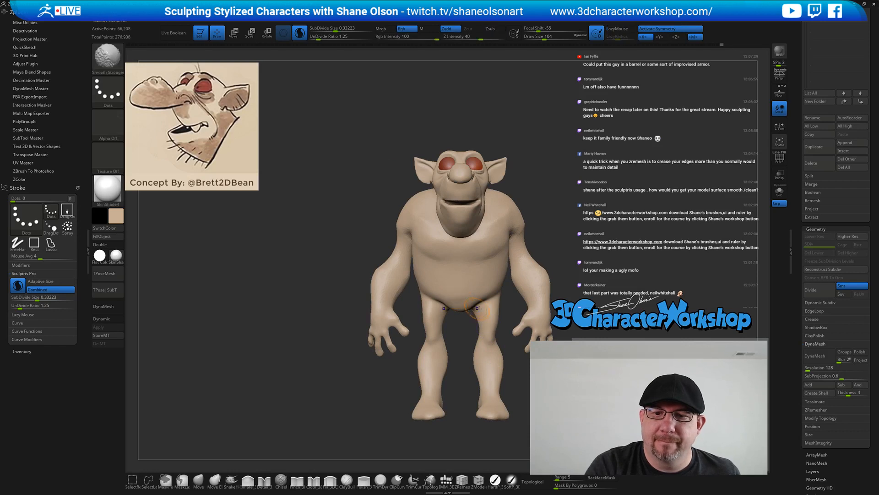
Smooth the armpits and the shoulders where the arms join the torso
{"action": "right_click_drag", "start_coordinate": [470, 351], "coordinate": [474, 325], "text": "ctrl"}
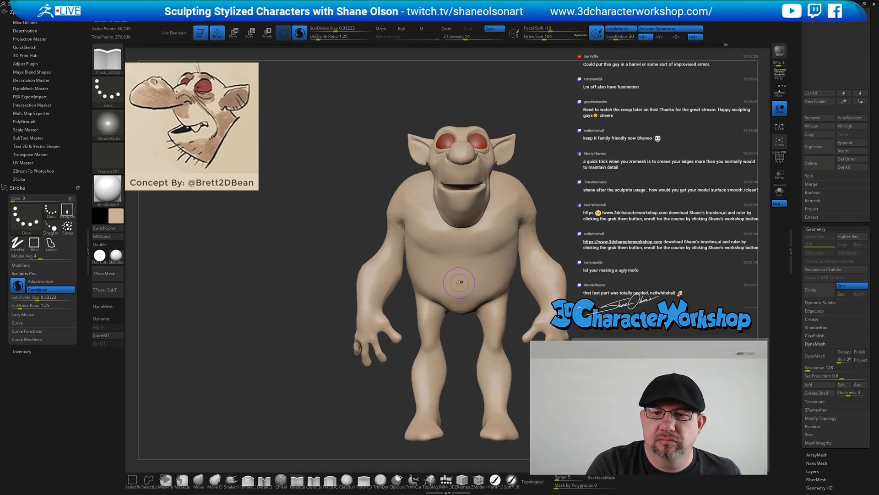
{"action": "key", "text": "ctrl+z"}
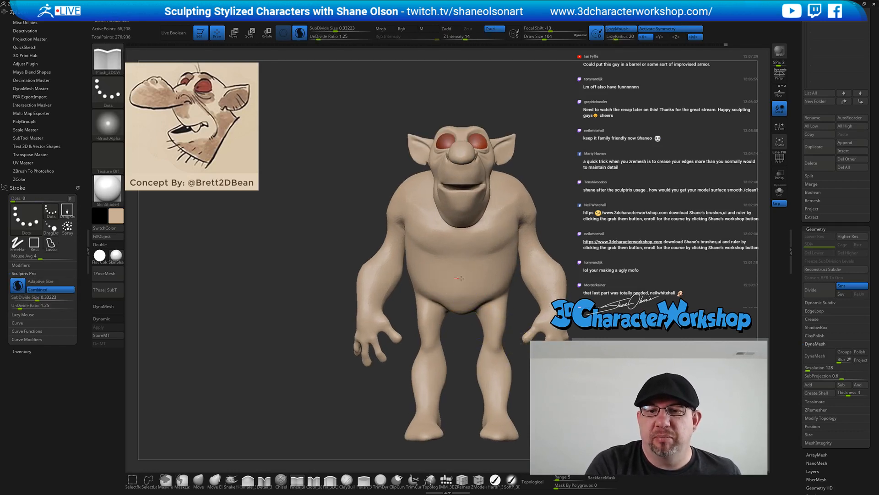
{"action": "right_click_drag", "start_coordinate": [500, 351], "coordinate": [397, 404]}
{"action": "key", "text": "ctrl+z"}
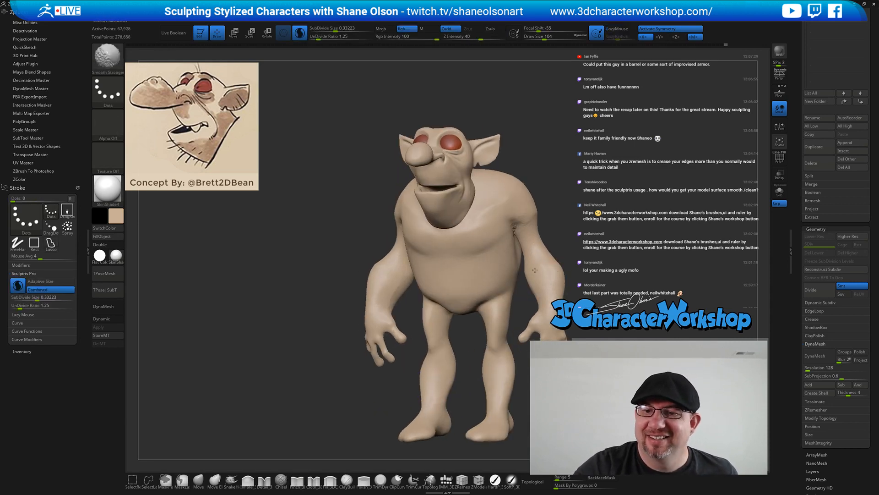
{"action": "mouse_move", "coordinate": [584, 257]}
{"action": "left_mouse_down", "text": "shift"}
{"action": "mouse_move", "coordinate": [596, 247]}
{"action": "mouse_move", "coordinate": [571, 255]}
{"action": "mouse_move", "coordinate": [531, 223]}
{"action": "left_mouse_up", "text": "shift"}
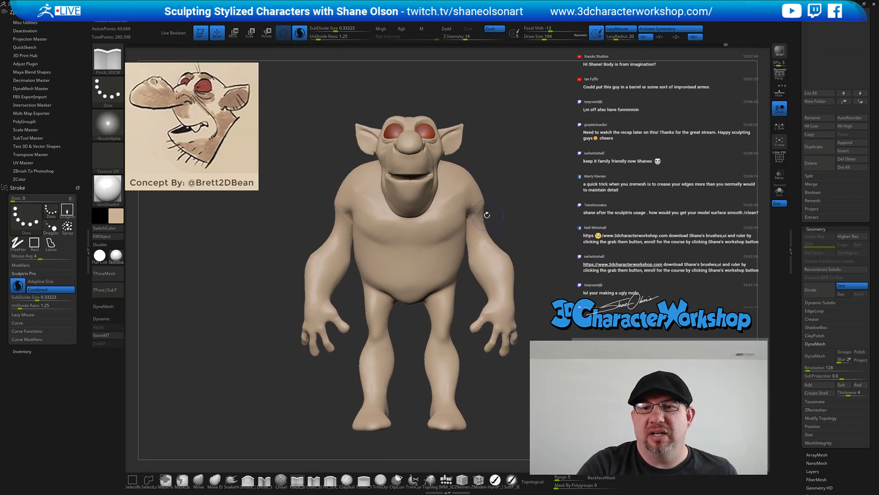
{"action": "left_click_drag", "start_coordinate": [482, 206], "coordinate": [479, 198], "text": "shift"}
{"action": "left_click_drag", "start_coordinate": [526, 215], "coordinate": [433, 213]}
{"action": "left_click_drag", "start_coordinate": [472, 190], "coordinate": [475, 199], "text": "shift"}
{"action": "mouse_move", "coordinate": [547, 231]}
{"action": "left_mouse_down"}
{"action": "mouse_move", "coordinate": [627, 238]}
{"action": "mouse_move", "coordinate": [504, 242]}
{"action": "left_mouse_up"}
Smooth the outer arms around the elbows and forearms
{"action": "key", "text": "shift"}
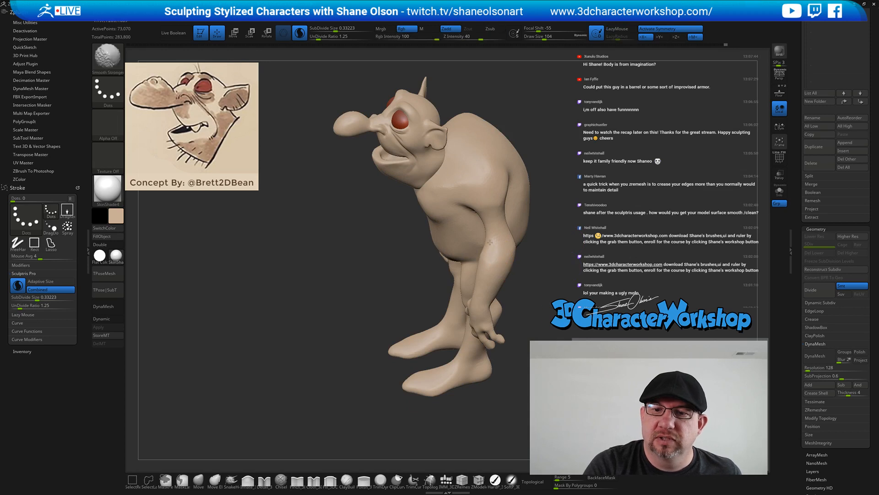
{"action": "left_click_drag", "start_coordinate": [498, 282], "coordinate": [499, 278], "text": "shift"}
{"action": "left_click_drag", "start_coordinate": [532, 284], "coordinate": [554, 263]}
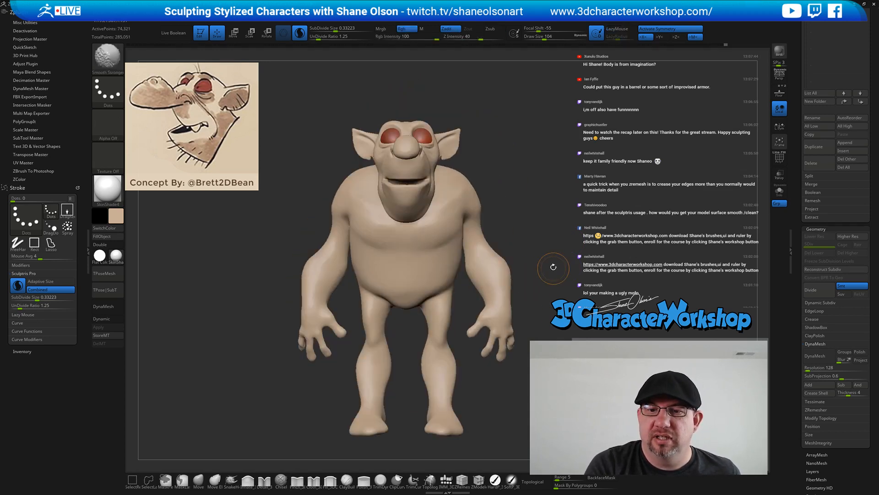
{"action": "left_click_drag", "start_coordinate": [494, 252], "coordinate": [490, 248], "text": "shift"}
{"action": "mouse_move", "coordinate": [551, 288]}
{"action": "left_mouse_down", "text": "alt"}
{"action": "mouse_move", "coordinate": [559, 304]}
{"action": "mouse_move", "coordinate": [556, 279]}
{"action": "mouse_move", "coordinate": [549, 297]}
{"action": "mouse_move", "coordinate": [540, 293]}
{"action": "left_mouse_up", "text": "alt"}
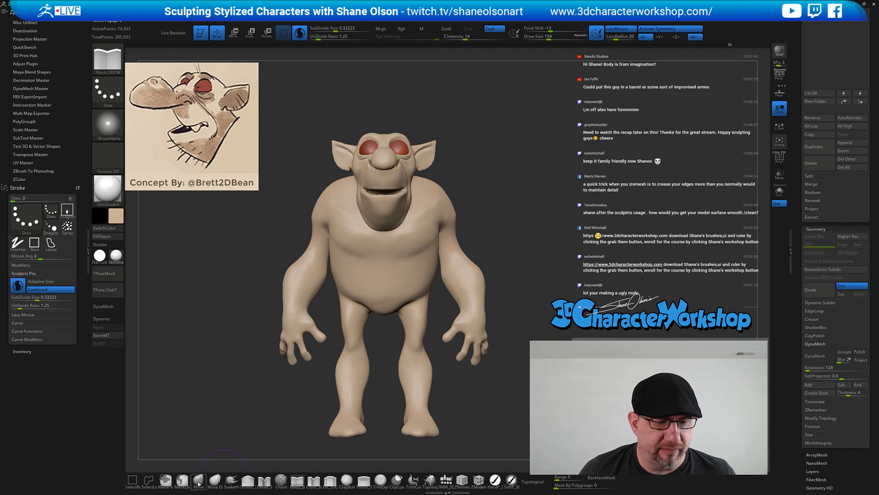
Reshape the inner thighs with the Move brush at draw size 145 and the outer thighs at draw size 187
{"action": "left_click", "coordinate": [199, 481]}
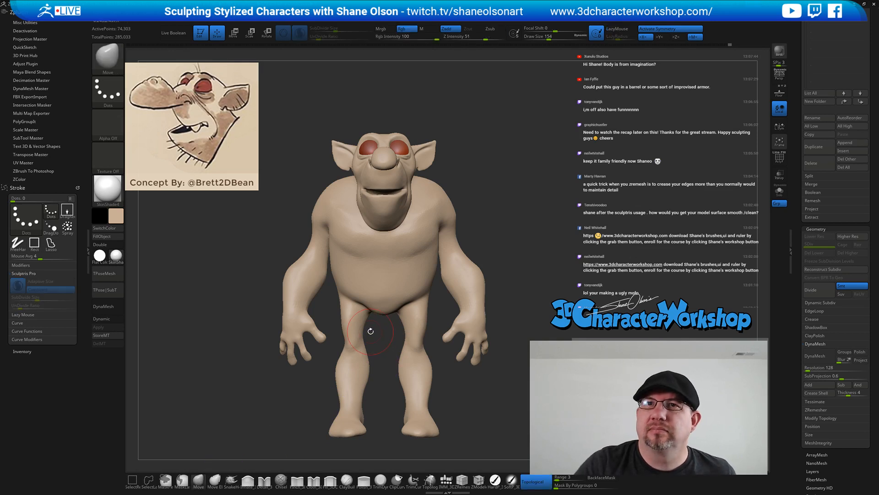
{"action": "mouse_move", "coordinate": [388, 278]}
{"action": "right_mouse_down", "text": "alt"}
{"action": "mouse_move", "coordinate": [391, 290]}
{"action": "mouse_move", "coordinate": [387, 266]}
{"action": "mouse_move", "coordinate": [378, 271]}
{"action": "right_mouse_up", "text": "alt"}
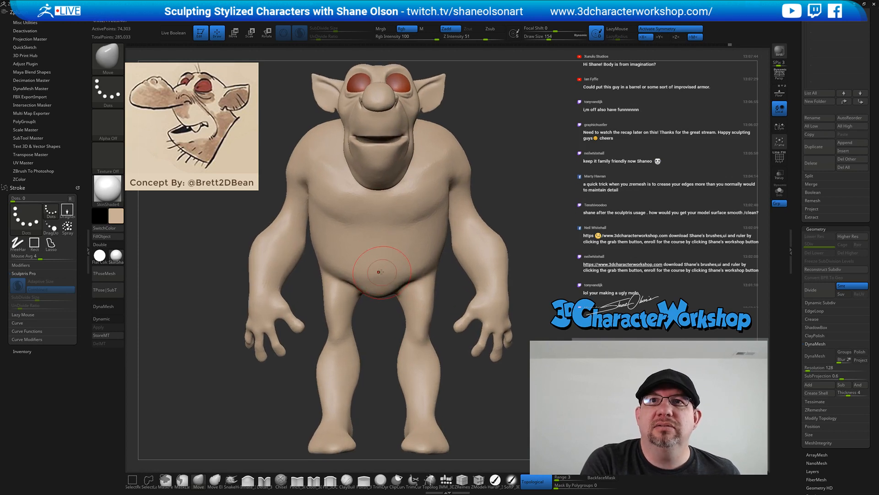
{"action": "key", "text": "s"}
{"action": "mouse_move", "coordinate": [364, 312]}
{"action": "left_mouse_down"}
{"action": "mouse_move", "coordinate": [357, 310]}
{"action": "mouse_move", "coordinate": [367, 313]}
{"action": "left_mouse_up"}
{"action": "key", "text": "s"}
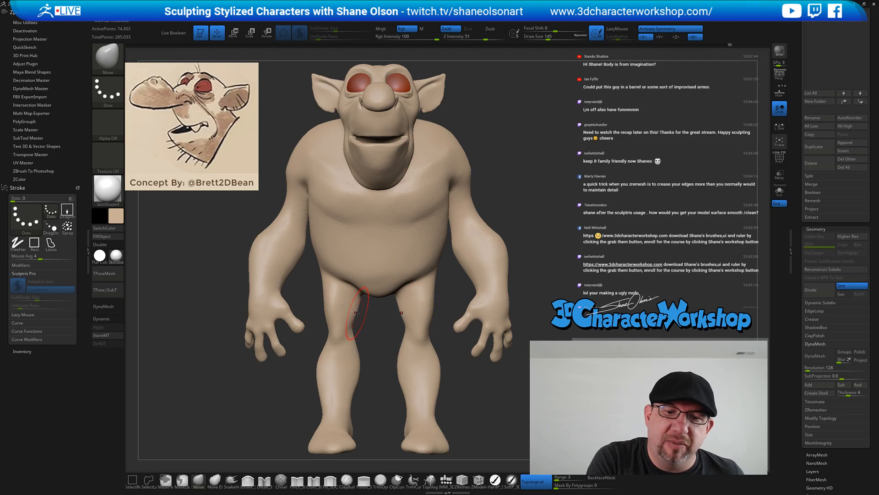
{"action": "key", "text": "s"}
{"action": "left_click_drag", "start_coordinate": [372, 325], "coordinate": [376, 324]}
{"action": "left_click_drag", "start_coordinate": [324, 286], "coordinate": [324, 320]}
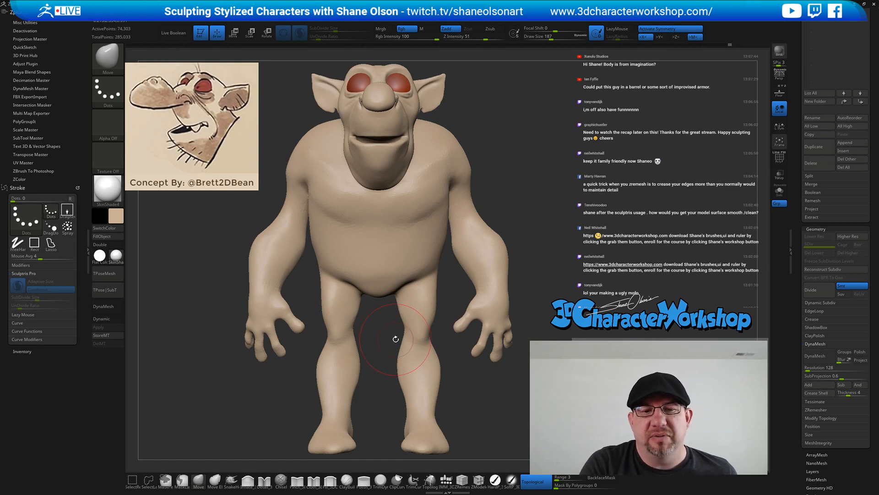
Pull the lower edge of the buttocks down in back view with the Move brush at draw size 280
{"action": "mouse_move", "coordinate": [386, 308]}
{"action": "left_mouse_down"}
{"action": "mouse_move", "coordinate": [413, 300]}
{"action": "mouse_move", "coordinate": [454, 306]}
{"action": "left_mouse_up"}
{"action": "key", "text": "s"}
{"action": "left_click_drag", "start_coordinate": [484, 248], "coordinate": [490, 249]}
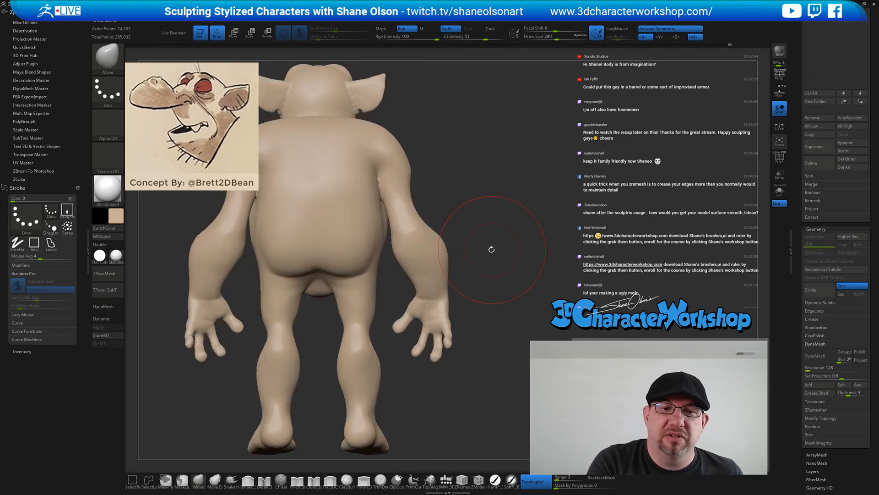
{"action": "left_click_drag", "start_coordinate": [289, 259], "coordinate": [293, 269]}
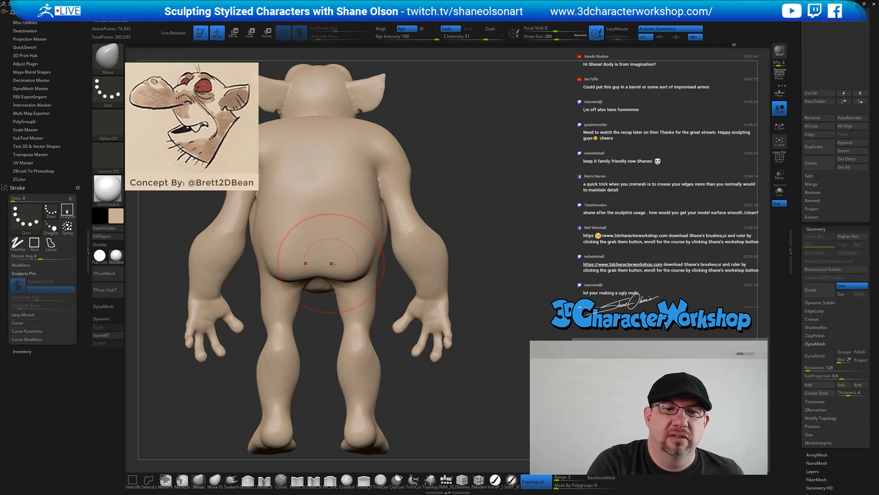
Reshape the hunched back and rear silhouette in side view with the Move brush, raising its draw size to 559
{"action": "mouse_move", "coordinate": [294, 296]}
{"action": "left_mouse_down"}
{"action": "mouse_move", "coordinate": [464, 324]}
{"action": "mouse_move", "coordinate": [413, 324]}
{"action": "left_mouse_up"}
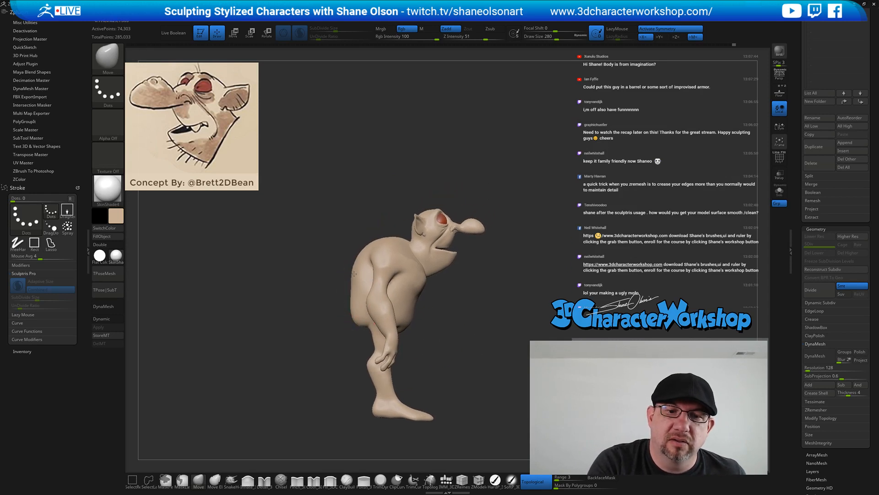
{"action": "key", "text": "]"}
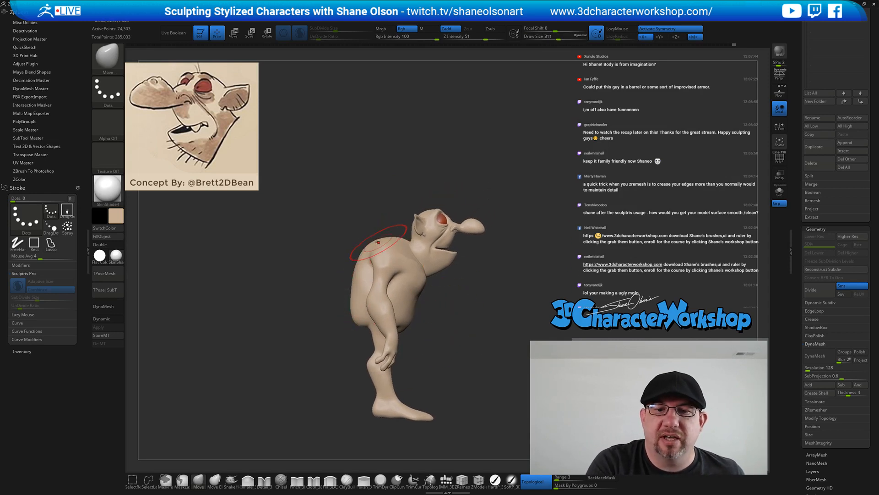
{"action": "left_click_drag", "start_coordinate": [453, 298], "coordinate": [445, 316]}
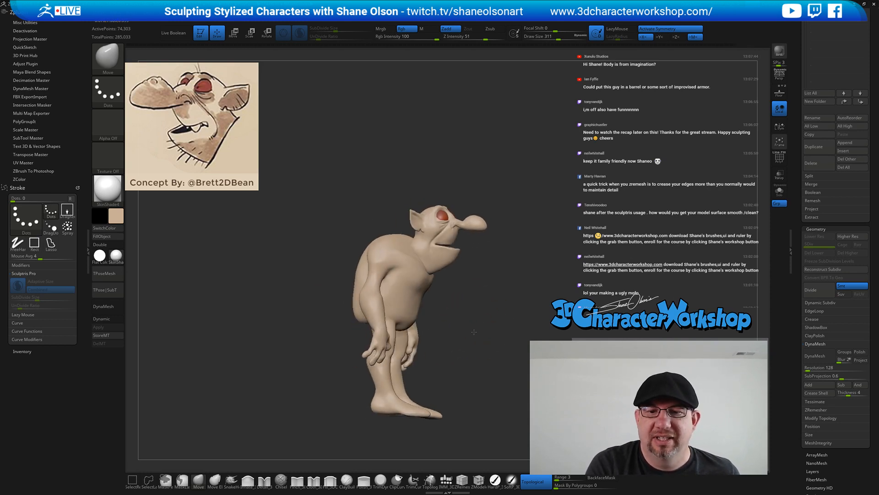
{"action": "key", "text": "s"}
{"action": "mouse_move", "coordinate": [469, 307]}
{"action": "left_mouse_down"}
{"action": "mouse_move", "coordinate": [456, 324]}
{"action": "mouse_move", "coordinate": [467, 326]}
{"action": "mouse_move", "coordinate": [445, 303]}
{"action": "left_mouse_up"}
{"action": "left_click_drag", "start_coordinate": [387, 265], "coordinate": [400, 263]}
{"action": "left_click_drag", "start_coordinate": [480, 295], "coordinate": [481, 261]}
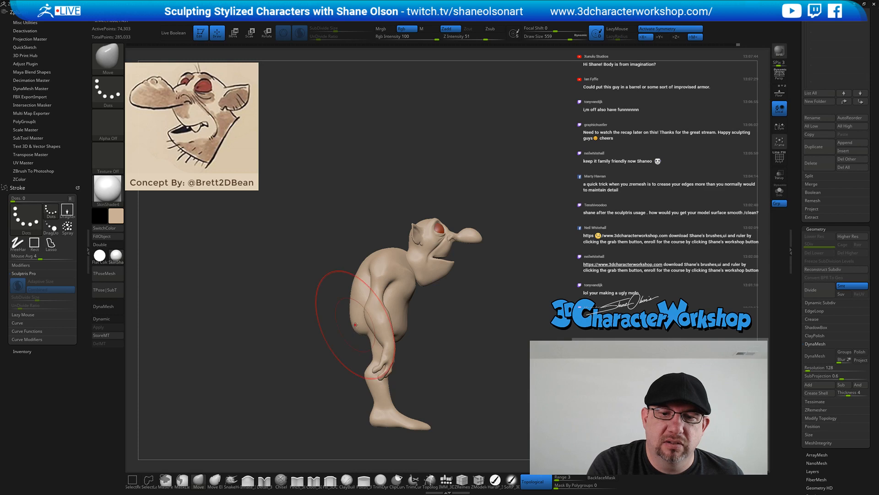
Add volume to the arms with the Inflate brush at draw size 245
{"action": "key", "text": "s"}
{"action": "mouse_move", "coordinate": [444, 349]}
{"action": "left_mouse_down"}
{"action": "mouse_move", "coordinate": [414, 333]}
{"action": "mouse_move", "coordinate": [449, 335]}
{"action": "mouse_move", "coordinate": [439, 320]}
{"action": "mouse_move", "coordinate": [460, 344]}
{"action": "mouse_move", "coordinate": [484, 320]}
{"action": "left_mouse_up"}
{"action": "key", "text": "s"}
{"action": "key", "text": "s"}
{"action": "key", "text": "b"}
{"action": "key", "text": "i"}
{"action": "key", "text": "n"}
{"action": "key", "text": "s"}
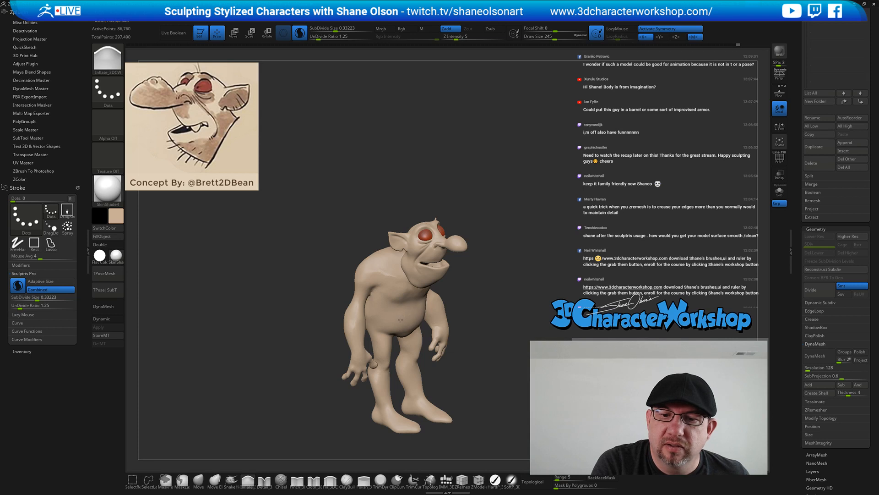
{"action": "mouse_move", "coordinate": [497, 330]}
{"action": "left_mouse_down"}
{"action": "mouse_move", "coordinate": [510, 323]}
{"action": "mouse_move", "coordinate": [504, 319]}
{"action": "mouse_move", "coordinate": [523, 287]}
{"action": "mouse_move", "coordinate": [500, 284]}
{"action": "mouse_move", "coordinate": [496, 298]}
{"action": "mouse_move", "coordinate": [483, 290]}
{"action": "mouse_move", "coordinate": [495, 289]}
{"action": "mouse_move", "coordinate": [494, 297]}
{"action": "left_mouse_up"}
Build up the shoulders and upper arms with the Inflate brush at draw size 167
{"action": "key", "text": "s"}
{"action": "left_click_drag", "start_coordinate": [494, 301], "coordinate": [491, 311]}
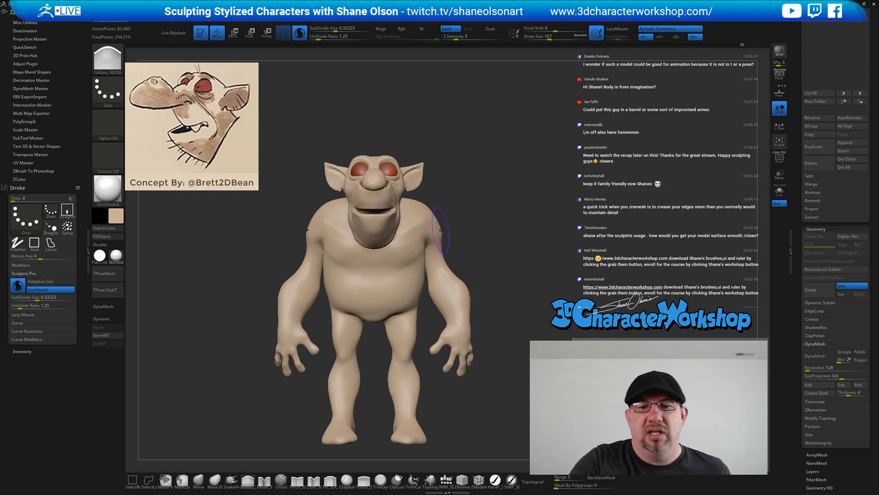
{"action": "mouse_move", "coordinate": [495, 350]}
{"action": "left_mouse_down"}
{"action": "mouse_move", "coordinate": [453, 358]}
{"action": "mouse_move", "coordinate": [500, 363]}
{"action": "left_mouse_up"}
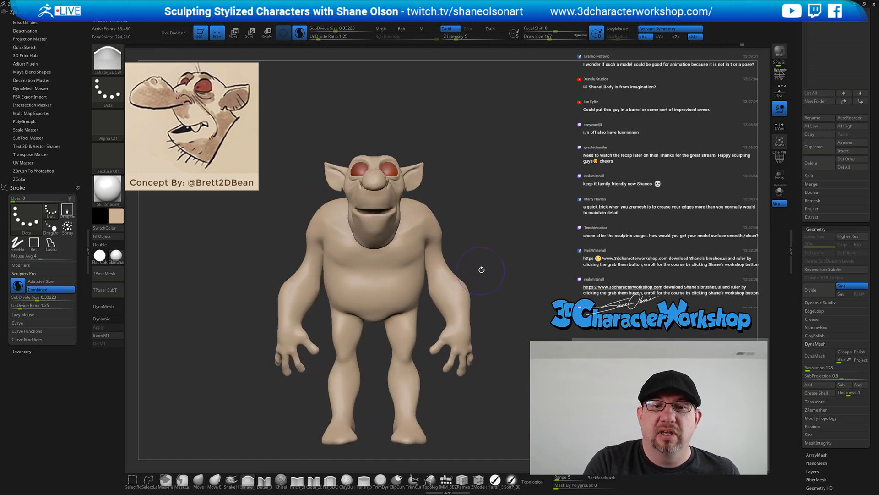
{"action": "mouse_move", "coordinate": [445, 213]}
{"action": "left_mouse_down"}
{"action": "mouse_move", "coordinate": [424, 207]}
{"action": "mouse_move", "coordinate": [433, 181]}
{"action": "mouse_move", "coordinate": [428, 198]}
{"action": "mouse_move", "coordinate": [442, 206]}
{"action": "left_mouse_up"}
Pull the back of the neck on the head mesh toward the shoulders with the Move brush at draw size 286
{"action": "key", "text": "s"}
{"action": "key", "text": "b"}
{"action": "key", "text": "m"}
{"action": "key", "text": "v"}
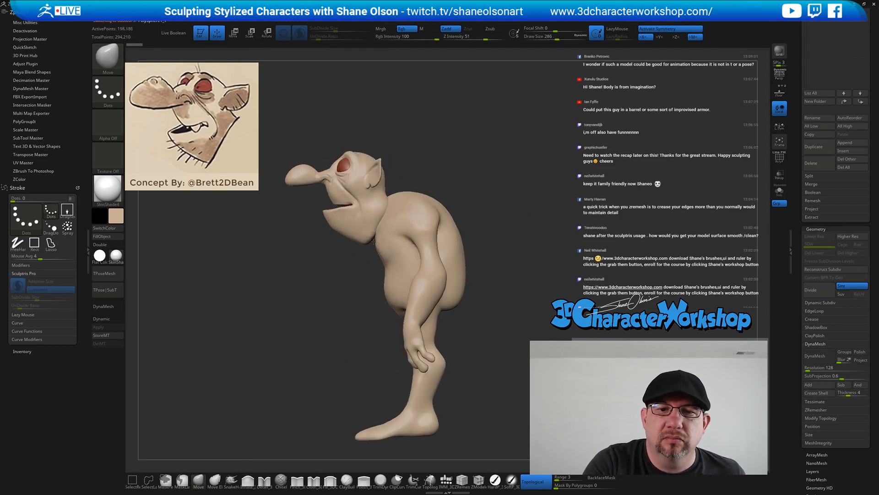
{"action": "left_click", "coordinate": [387, 200], "text": "alt"}
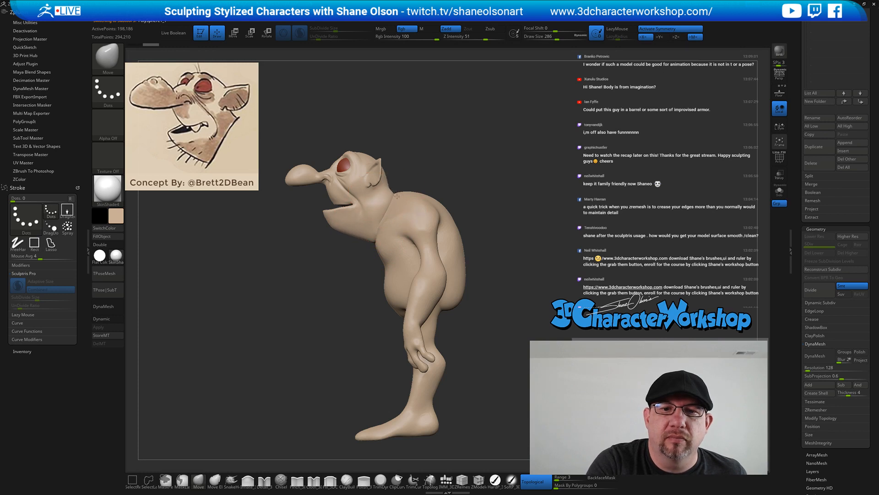
{"action": "left_click_drag", "start_coordinate": [397, 196], "coordinate": [396, 195]}
{"action": "left_click_drag", "start_coordinate": [377, 241], "coordinate": [375, 234]}
{"action": "left_click_drag", "start_coordinate": [389, 196], "coordinate": [394, 194]}
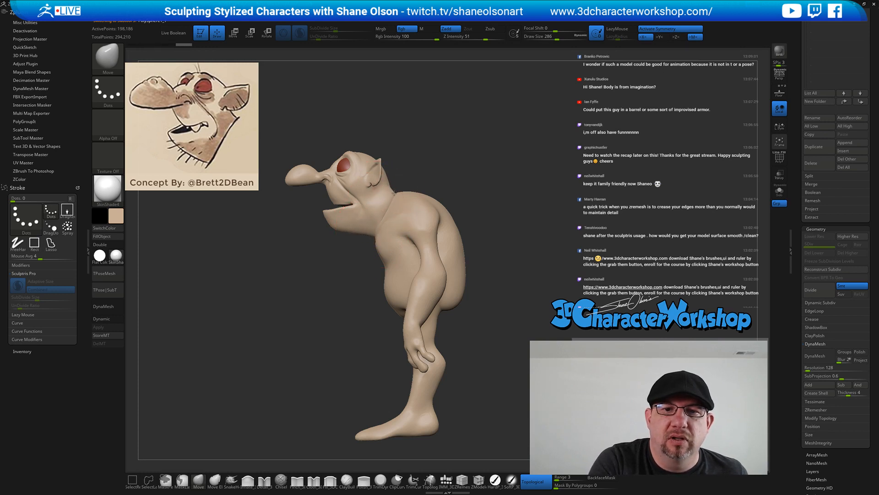
{"action": "right_click_drag", "start_coordinate": [397, 192], "coordinate": [413, 192]}
{"action": "mouse_move", "coordinate": [407, 186]}
{"action": "left_mouse_down"}
{"action": "mouse_move", "coordinate": [402, 175]}
{"action": "mouse_move", "coordinate": [416, 193]}
{"action": "left_mouse_up"}
Refine the upper chest below the chin with the Move brush at draw size 182
{"action": "key", "text": "bracketleft"}
{"action": "key", "text": "bracketleft"}
{"action": "key", "text": "bracketleft"}
{"action": "mouse_move", "coordinate": [417, 192]}
{"action": "right_mouse_down"}
{"action": "mouse_move", "coordinate": [472, 195]}
{"action": "mouse_move", "coordinate": [541, 238]}
{"action": "mouse_move", "coordinate": [502, 238]}
{"action": "mouse_move", "coordinate": [505, 264]}
{"action": "mouse_move", "coordinate": [472, 238]}
{"action": "right_mouse_up"}
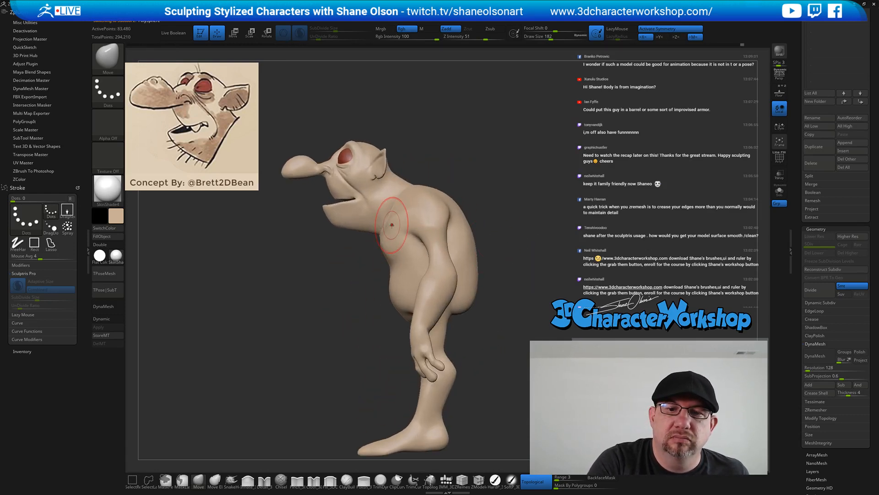
{"action": "mouse_move", "coordinate": [366, 213]}
{"action": "right_mouse_down"}
{"action": "mouse_move", "coordinate": [418, 210]}
{"action": "mouse_move", "coordinate": [463, 294]}
{"action": "right_mouse_up"}
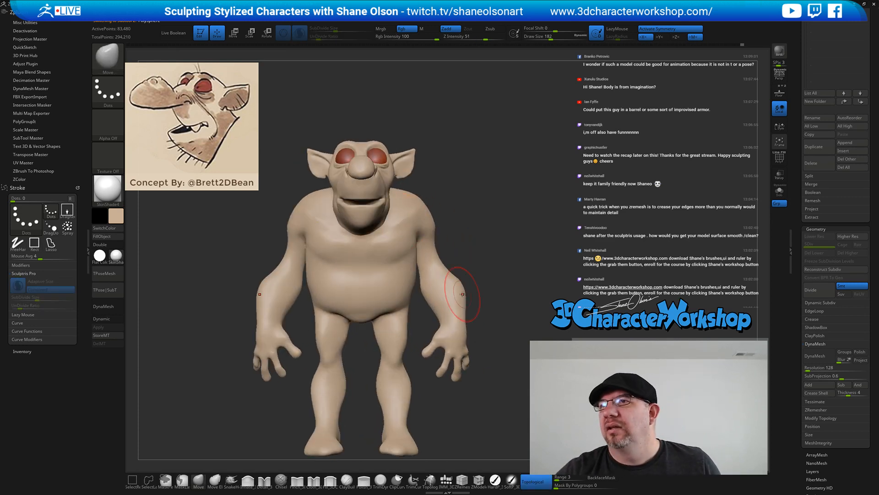
Smooth the front of the shoulders where they meet the chest
{"action": "mouse_move", "coordinate": [552, 234]}
{"action": "right_mouse_down", "text": "ctrl"}
{"action": "mouse_move", "coordinate": [549, 225]}
{"action": "mouse_move", "coordinate": [540, 236]}
{"action": "mouse_move", "coordinate": [508, 229]}
{"action": "right_mouse_up", "text": "ctrl"}
{"action": "left_click_drag", "start_coordinate": [415, 234], "coordinate": [430, 221], "text": "shift"}
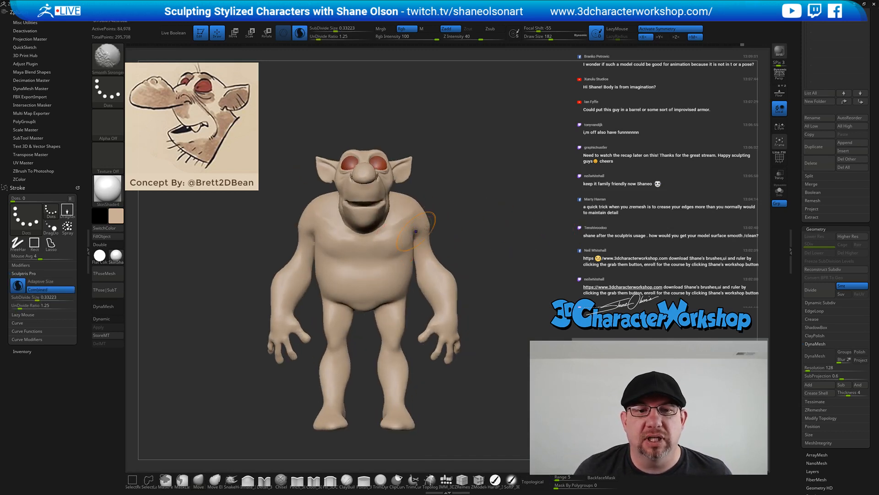
{"action": "mouse_move", "coordinate": [460, 222]}
{"action": "right_mouse_down"}
{"action": "mouse_move", "coordinate": [509, 220]}
{"action": "mouse_move", "coordinate": [523, 235]}
{"action": "right_mouse_up"}
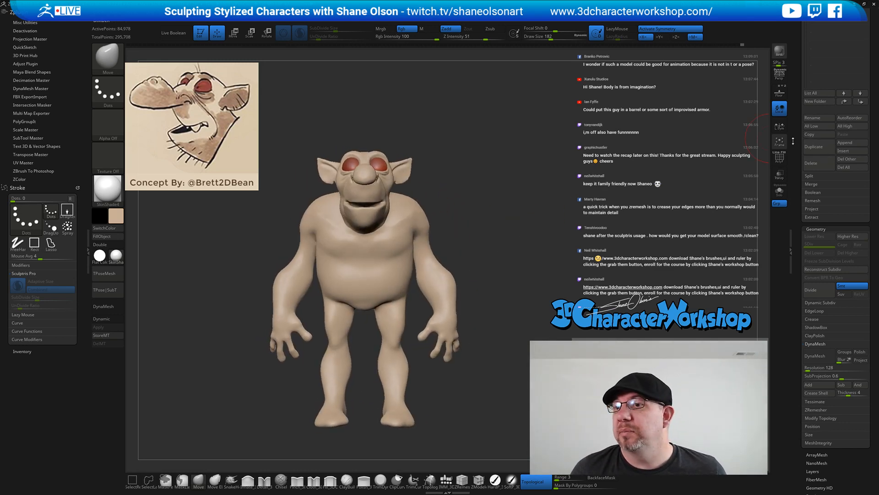
{"action": "scroll", "coordinate": [793, 141], "scroll_direction": "up", "scroll_amount": 5}
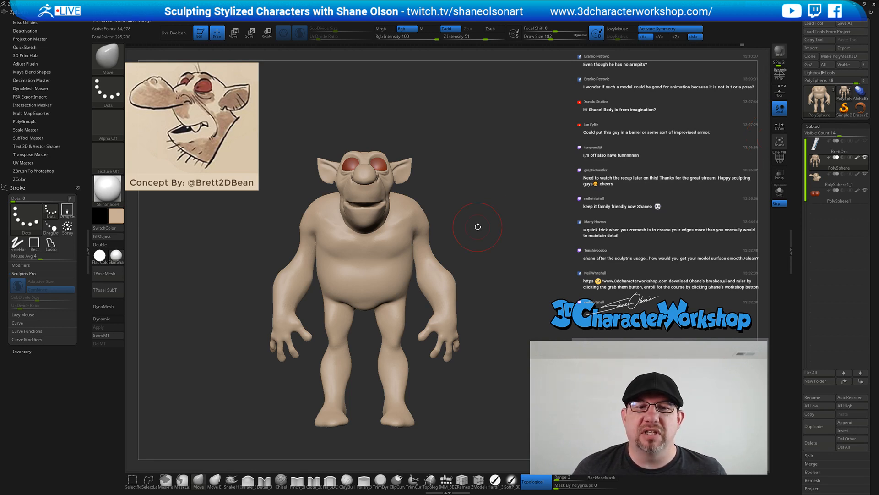
{"action": "mouse_move", "coordinate": [478, 226]}
{"action": "left_mouse_down"}
{"action": "mouse_move", "coordinate": [551, 200]}
{"action": "mouse_move", "coordinate": [523, 206]}
{"action": "mouse_move", "coordinate": [556, 189]}
{"action": "left_mouse_up"}
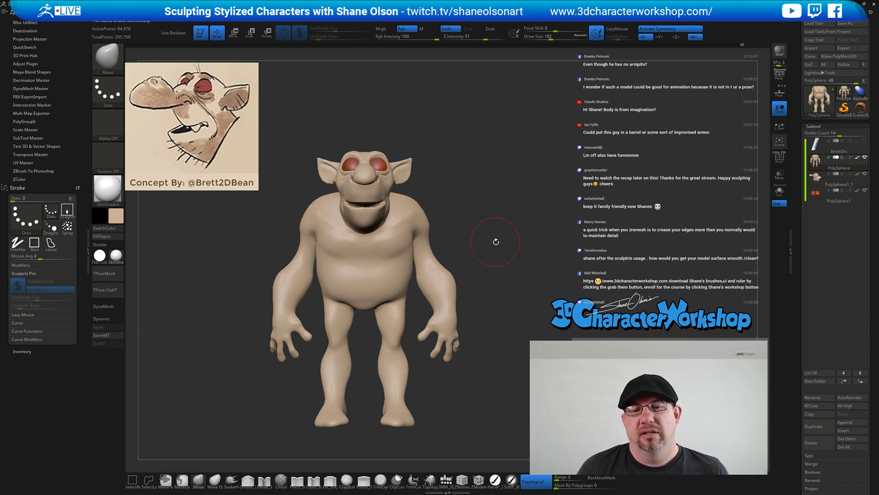
{"action": "left_click_drag", "start_coordinate": [496, 241], "coordinate": [480, 232]}
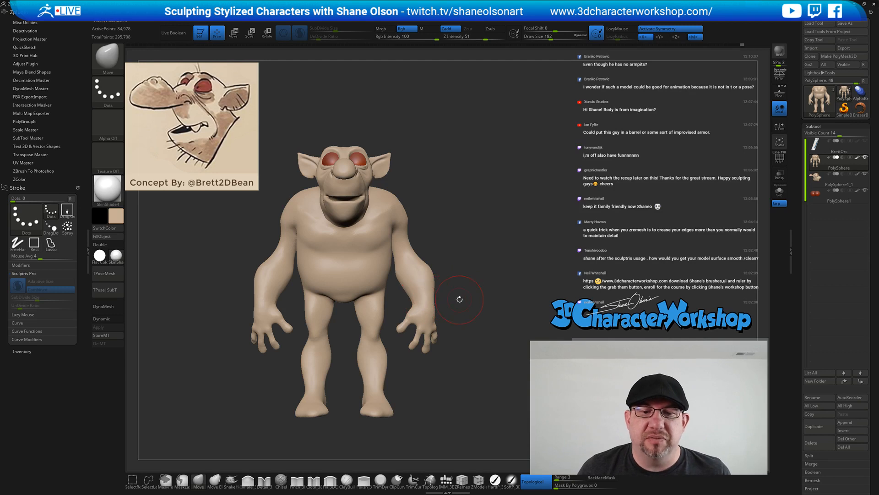
{"action": "mouse_move", "coordinate": [457, 301]}
{"action": "left_mouse_down"}
{"action": "mouse_move", "coordinate": [488, 318]}
{"action": "mouse_move", "coordinate": [488, 332]}
{"action": "mouse_move", "coordinate": [497, 267]}
{"action": "left_mouse_up"}
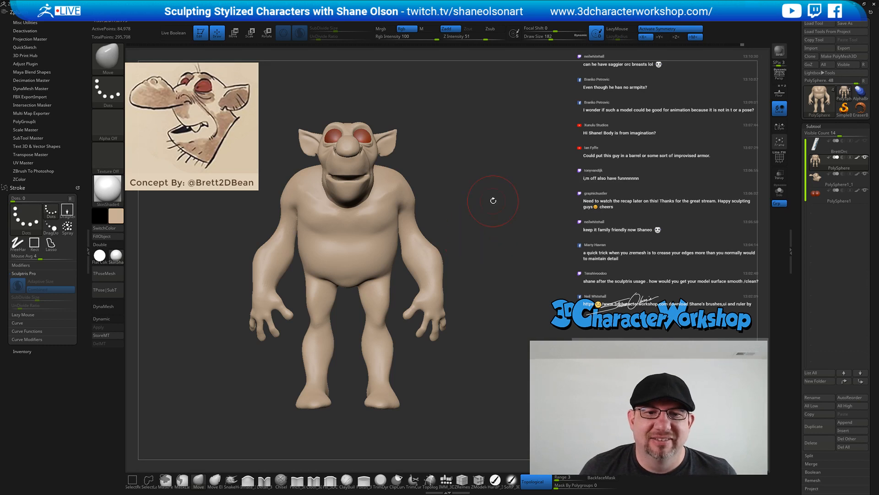
{"action": "mouse_move", "coordinate": [477, 218]}
{"action": "left_mouse_down", "text": "alt"}
{"action": "mouse_move", "coordinate": [477, 243]}
{"action": "mouse_move", "coordinate": [492, 245]}
{"action": "mouse_move", "coordinate": [485, 256]}
{"action": "left_mouse_up", "text": "alt"}
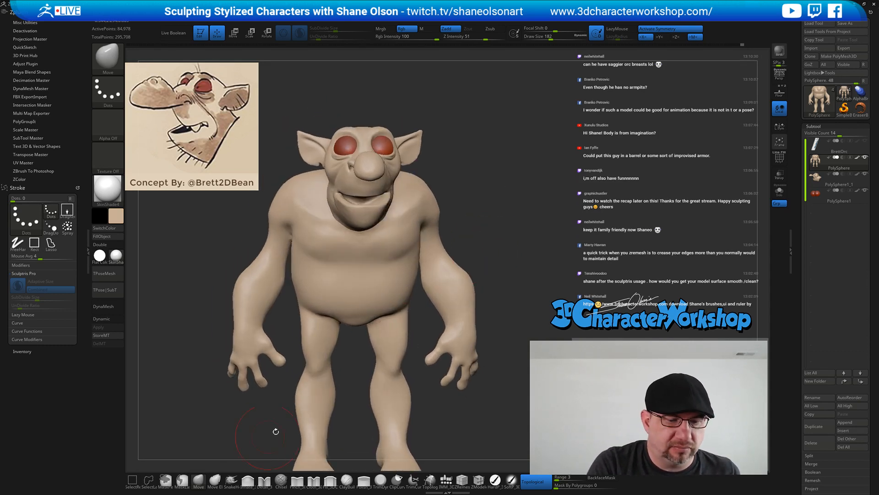
Define the lower edge of the chest muscles and build them up with the Inflate brush at draw size 136
{"action": "left_click", "coordinate": [265, 479]}
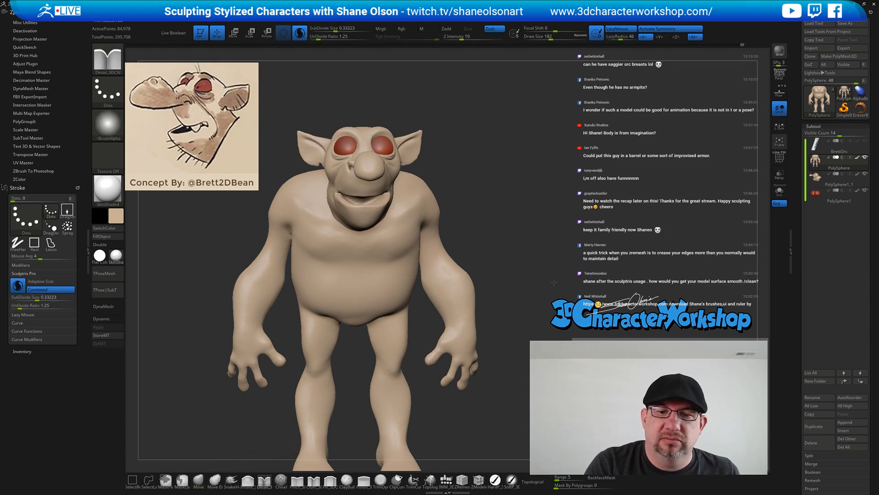
{"action": "left_click_drag", "start_coordinate": [554, 282], "coordinate": [506, 271]}
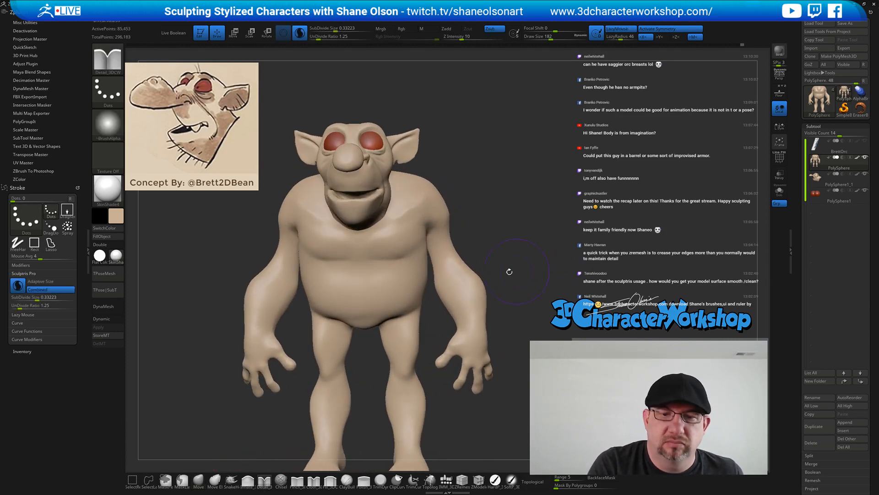
{"action": "left_click", "coordinate": [248, 478]}
{"action": "left_click_drag", "start_coordinate": [384, 253], "coordinate": [404, 249]}
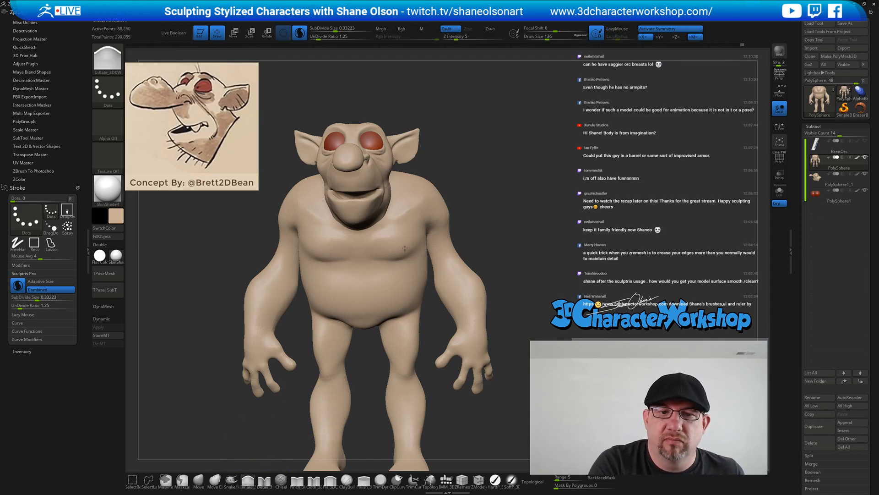
{"action": "mouse_move", "coordinate": [504, 254]}
{"action": "left_mouse_down"}
{"action": "mouse_move", "coordinate": [321, 277]}
{"action": "mouse_move", "coordinate": [334, 275]}
{"action": "left_mouse_up"}
{"action": "left_click_drag", "start_coordinate": [402, 248], "coordinate": [380, 254]}
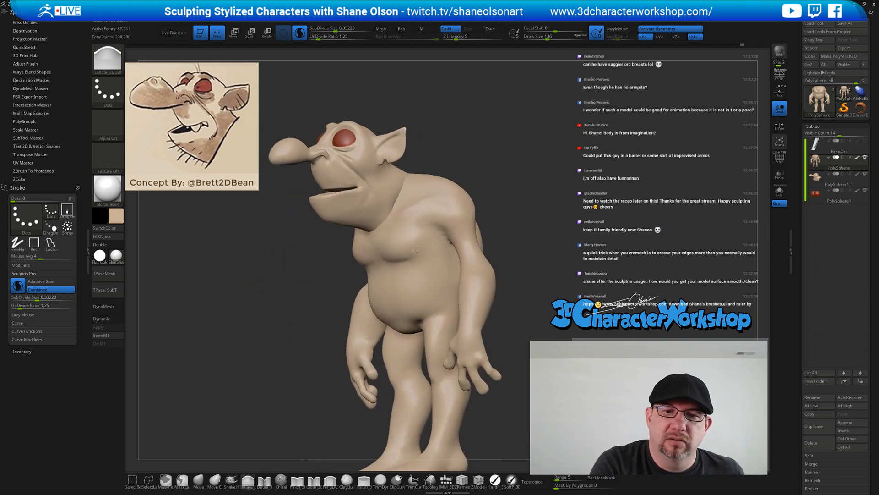
Adjust the shape and side profile of the lower chest with the Move brush at draw size 177
{"action": "mouse_move", "coordinate": [280, 256]}
{"action": "left_mouse_down"}
{"action": "mouse_move", "coordinate": [452, 226]}
{"action": "mouse_move", "coordinate": [458, 237]}
{"action": "left_mouse_up"}
{"action": "key", "text": "b"}
{"action": "key", "text": "m"}
{"action": "key", "text": "v"}
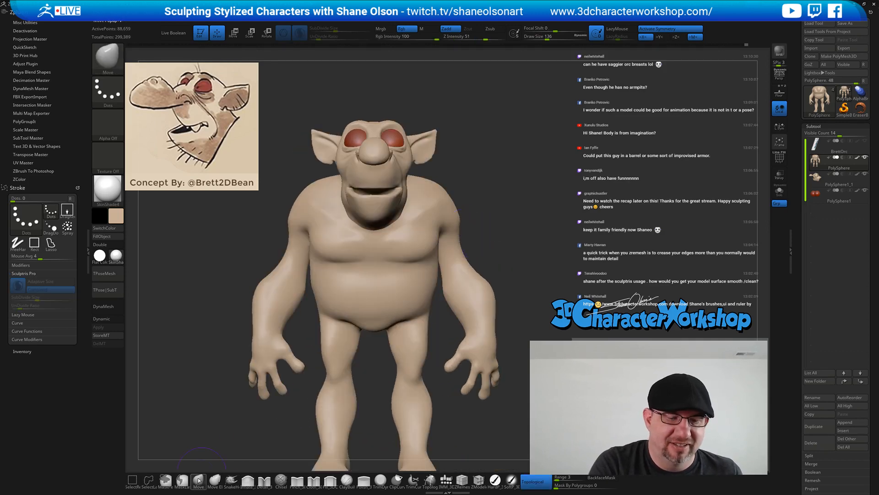
{"action": "right_click_drag", "start_coordinate": [421, 255], "coordinate": [369, 247]}
{"action": "left_click_drag", "start_coordinate": [421, 249], "coordinate": [431, 254]}
{"action": "mouse_move", "coordinate": [431, 254]}
{"action": "right_mouse_down"}
{"action": "mouse_move", "coordinate": [404, 253]}
{"action": "mouse_move", "coordinate": [475, 251]}
{"action": "right_mouse_up"}
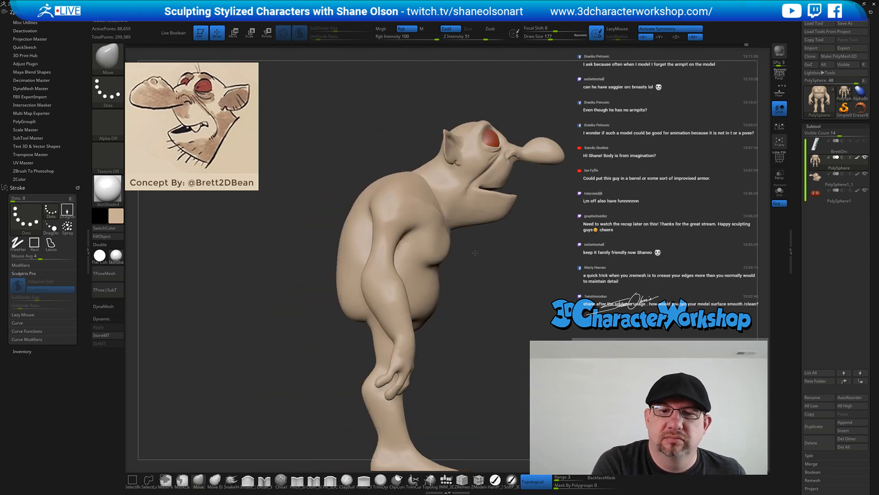
{"action": "left_click_drag", "start_coordinate": [435, 255], "coordinate": [447, 244]}
Push the torso's back contour slightly inward with the Move brush at draw size 268
{"action": "mouse_move", "coordinate": [494, 275]}
{"action": "right_mouse_down"}
{"action": "mouse_move", "coordinate": [454, 294]}
{"action": "mouse_move", "coordinate": [503, 288]}
{"action": "mouse_move", "coordinate": [504, 268]}
{"action": "mouse_move", "coordinate": [499, 304]}
{"action": "mouse_move", "coordinate": [461, 246]}
{"action": "mouse_move", "coordinate": [475, 238]}
{"action": "mouse_move", "coordinate": [473, 257]}
{"action": "right_mouse_up"}
{"action": "key", "text": "]"}
{"action": "left_click_drag", "start_coordinate": [350, 262], "coordinate": [357, 260]}
{"action": "mouse_move", "coordinate": [497, 259]}
{"action": "right_mouse_down"}
{"action": "mouse_move", "coordinate": [538, 259]}
{"action": "mouse_move", "coordinate": [540, 271]}
{"action": "right_mouse_up"}
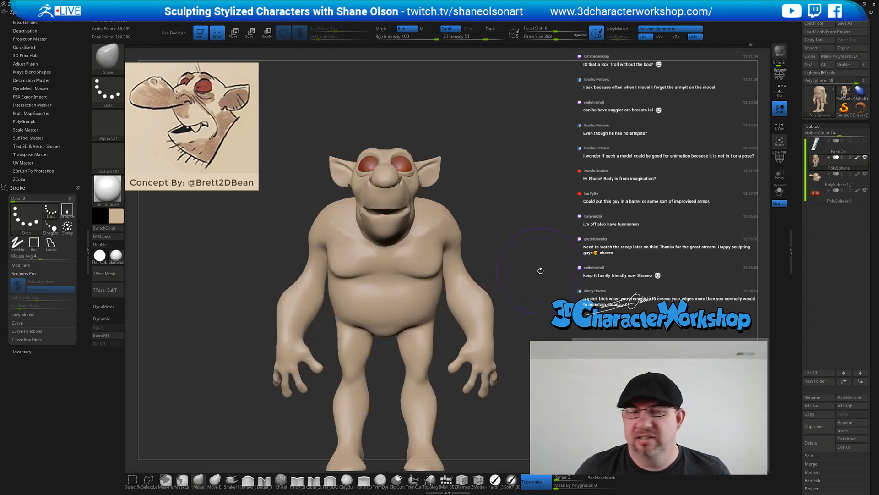
Insert a mirrored pair of Appendage shapes from the insert-mesh brush as teeth on the head mesh's mouth
{"action": "right_click_drag", "start_coordinate": [456, 170], "coordinate": [524, 156], "text": "ctrl"}
{"action": "key", "text": "s"}
{"action": "left_click_drag", "start_coordinate": [516, 155], "coordinate": [511, 155]}
{"action": "mouse_move", "coordinate": [514, 154]}
{"action": "right_mouse_down", "text": "ctrl"}
{"action": "mouse_move", "coordinate": [539, 143]}
{"action": "mouse_move", "coordinate": [504, 212]}
{"action": "right_mouse_up", "text": "ctrl"}
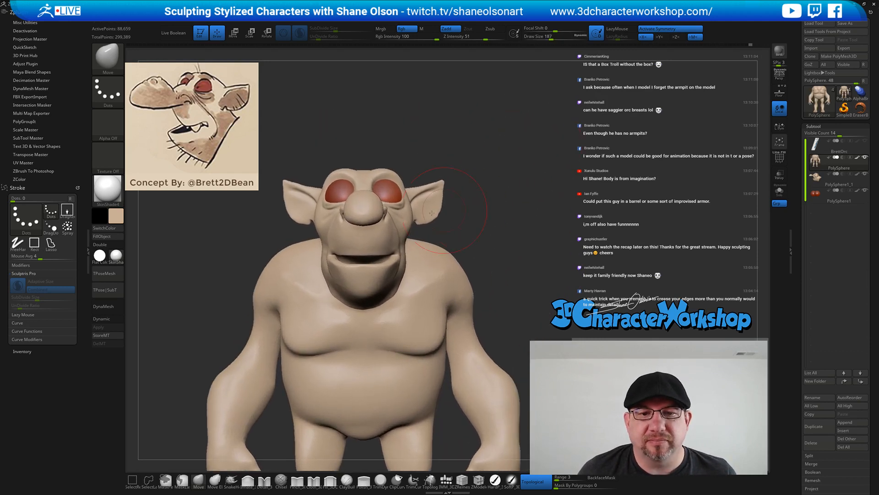
{"action": "left_click", "coordinate": [391, 227], "text": "alt"}
{"action": "key", "text": "s"}
{"action": "left_click_drag", "start_coordinate": [508, 245], "coordinate": [500, 245]}
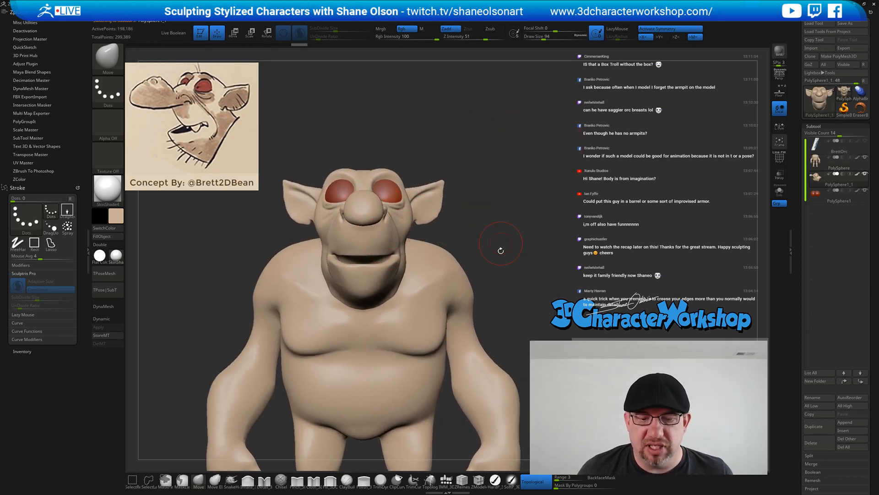
{"action": "left_click", "coordinate": [446, 485]}
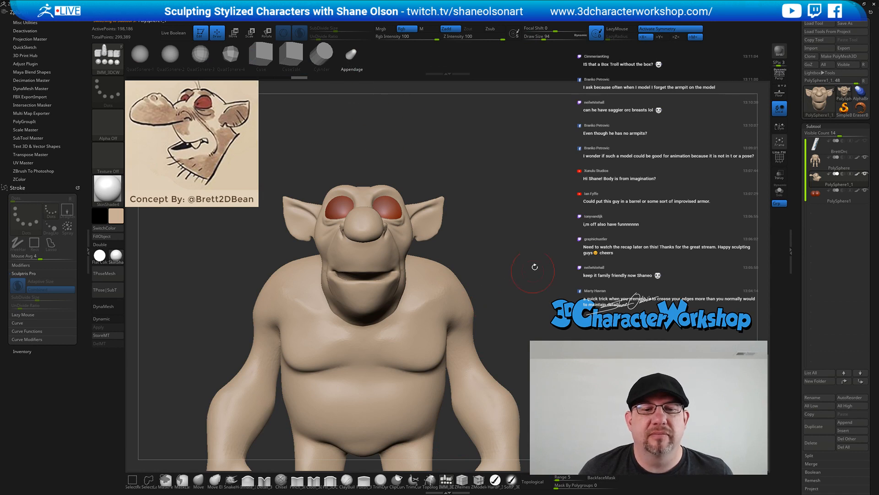
{"action": "left_click_drag", "start_coordinate": [534, 267], "coordinate": [513, 250]}
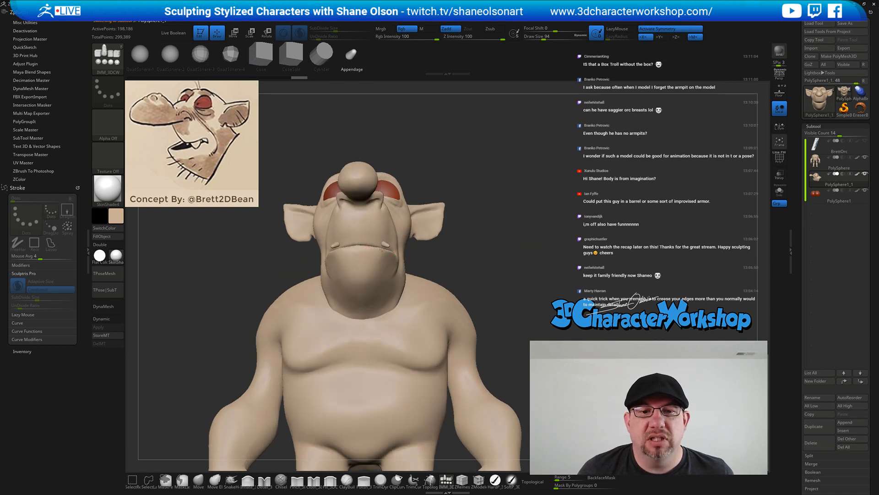
{"action": "left_click_drag", "start_coordinate": [389, 255], "coordinate": [389, 256]}
{"action": "left_click_drag", "start_coordinate": [522, 270], "coordinate": [465, 323]}
Scale and position the inserted teeth with the gizmo so they sit inside the mouth along the lower lip
{"action": "key", "text": "e"}
{"action": "left_click_drag", "start_coordinate": [377, 261], "coordinate": [382, 252]}
{"action": "key", "text": "ctrl+z"}
{"action": "left_click", "coordinate": [779, 126]}
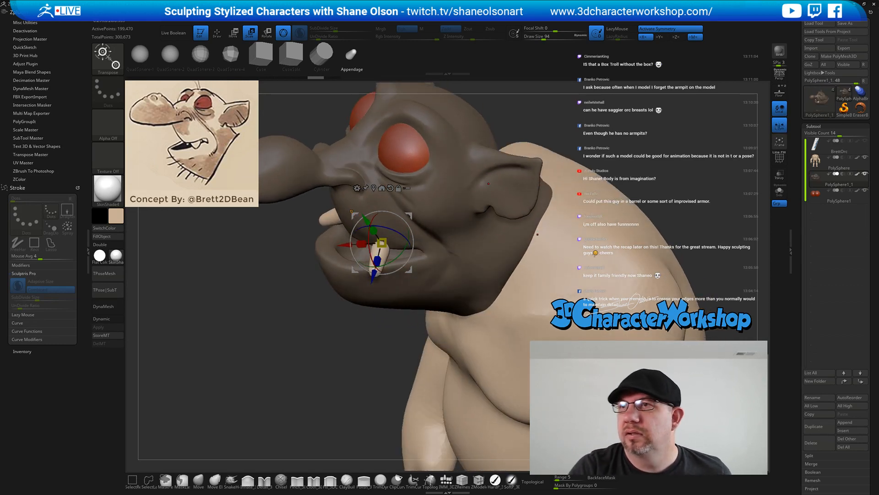
{"action": "left_click_drag", "start_coordinate": [370, 309], "coordinate": [370, 321]}
{"action": "left_click_drag", "start_coordinate": [371, 343], "coordinate": [373, 218]}
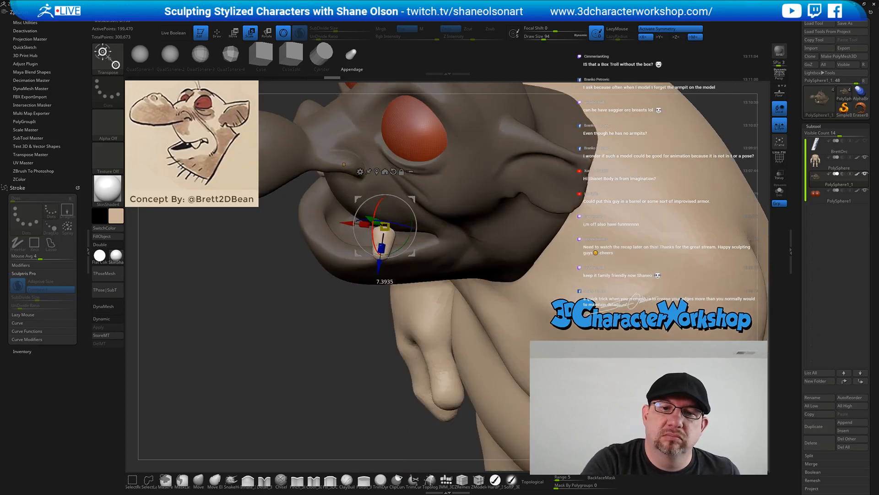
{"action": "left_click_drag", "start_coordinate": [238, 376], "coordinate": [168, 371]}
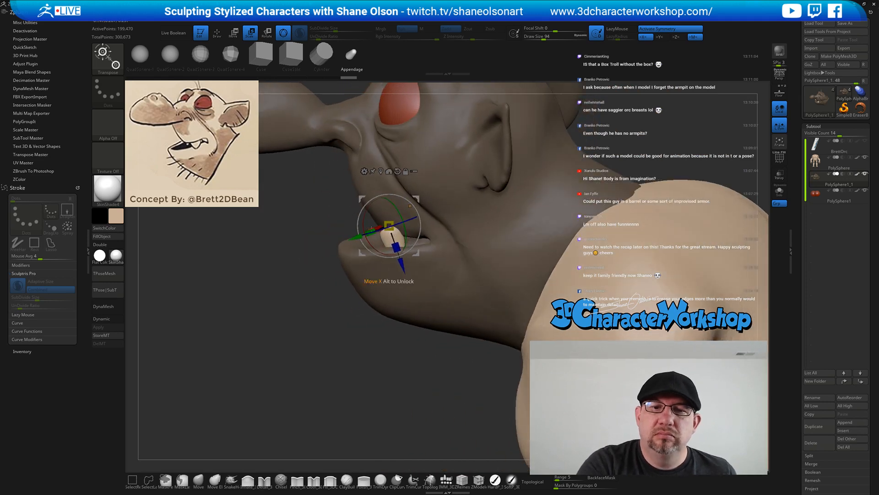
Split the unmasked teeth from the head into their own subtool and make that subtool active
{"action": "key", "text": "space"}
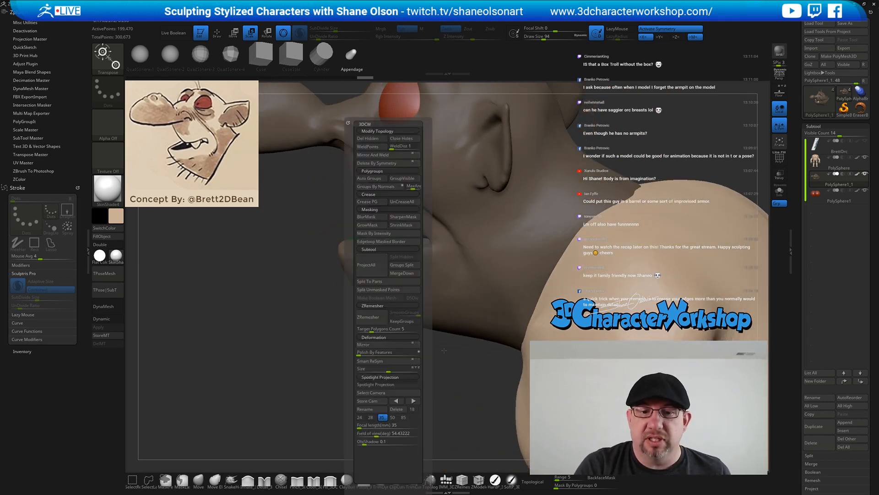
{"action": "key", "text": "space"}
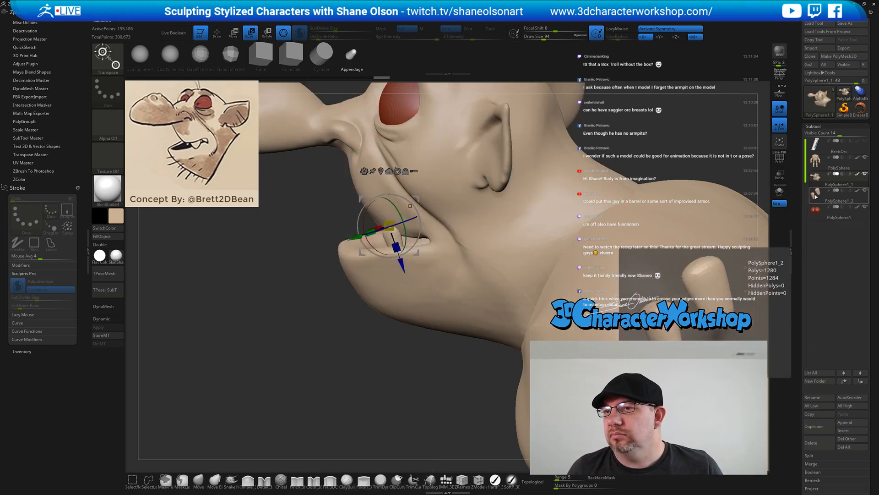
{"action": "left_click", "coordinate": [837, 197]}
{"action": "left_click_drag", "start_coordinate": [264, 310], "coordinate": [271, 302]}
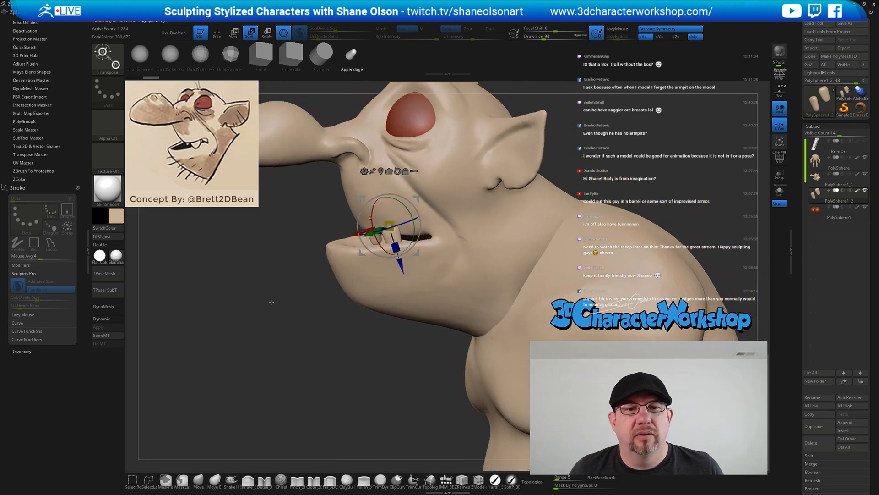
Choose a pale off-white colour for the teeth and switch to the hard paint brush with Sculptris Pro turned off
{"action": "left_click", "coordinate": [120, 218]}
{"action": "left_click", "coordinate": [94, 179]}
{"action": "left_click_drag", "start_coordinate": [202, 275], "coordinate": [216, 274]}
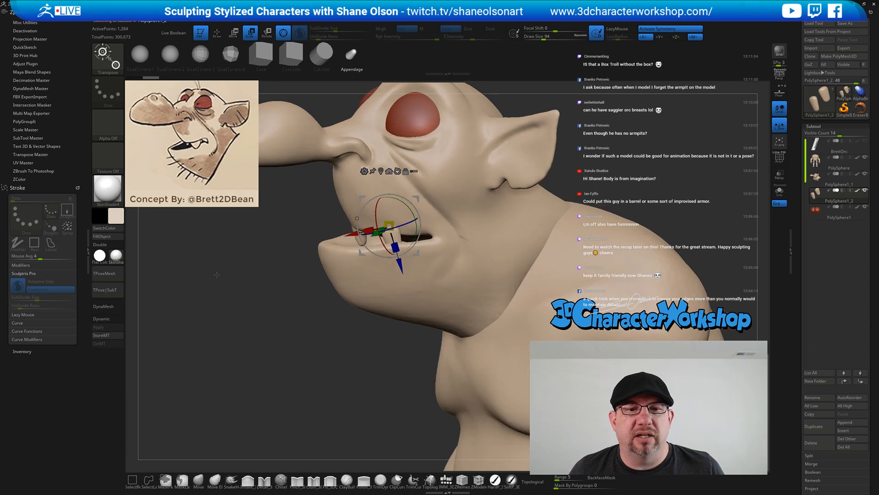
{"action": "left_click", "coordinate": [495, 479]}
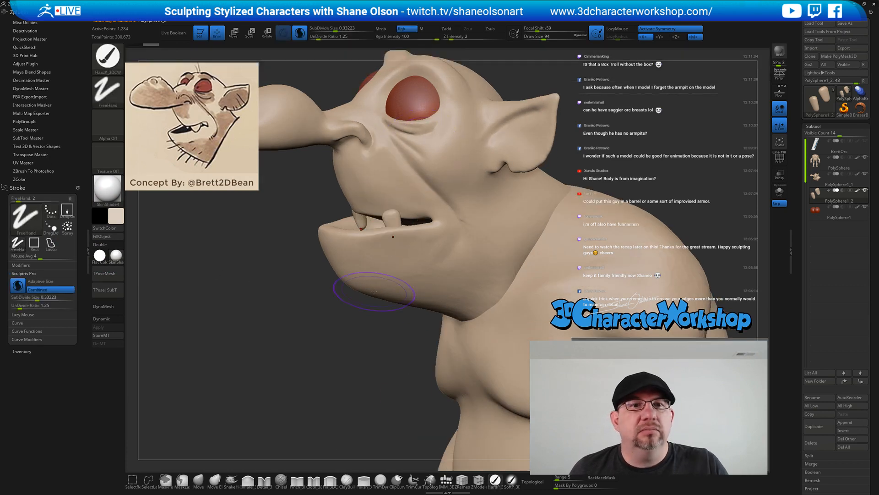
{"action": "left_click", "coordinate": [301, 35]}
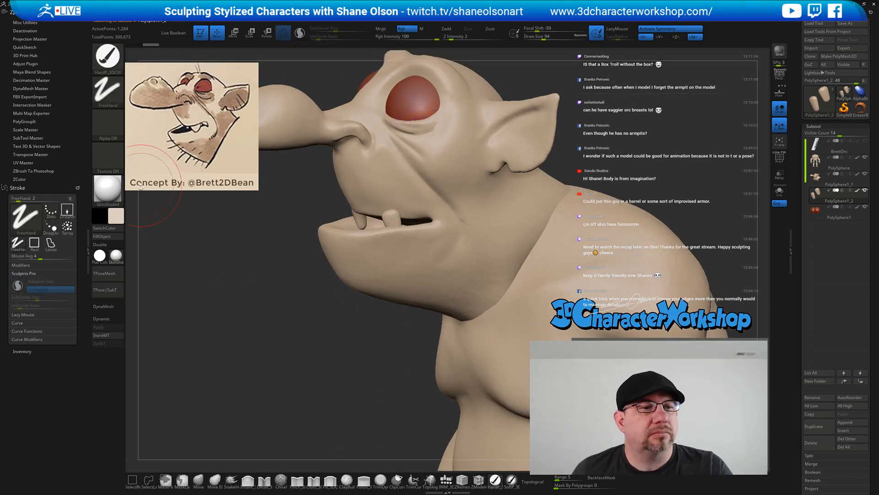
{"action": "mouse_move", "coordinate": [215, 274]}
{"action": "left_mouse_down"}
{"action": "mouse_move", "coordinate": [252, 277]}
{"action": "mouse_move", "coordinate": [252, 300]}
{"action": "left_mouse_up"}
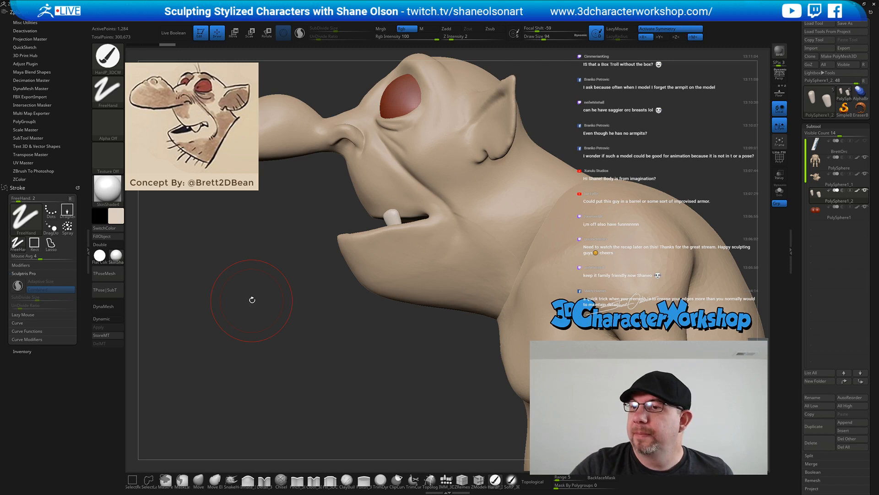
Isolate the teeth with their wireframe shown and set up the SnakeHook brush with Sculptris Pro enabled
{"action": "key", "text": "alt+s"}
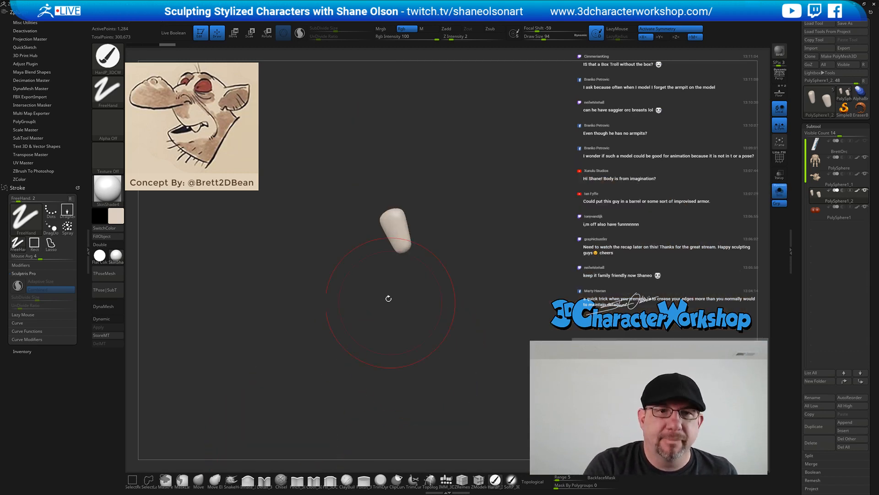
{"action": "left_click", "coordinate": [231, 480]}
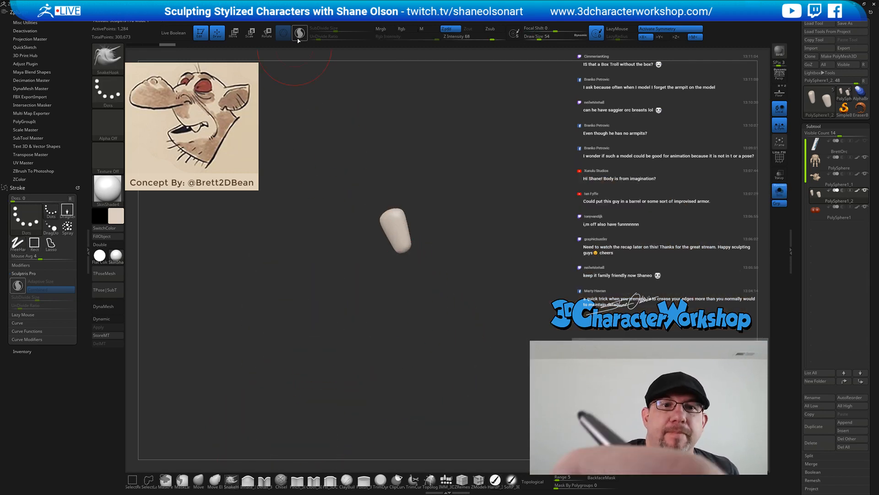
{"action": "key", "text": "shift+f"}
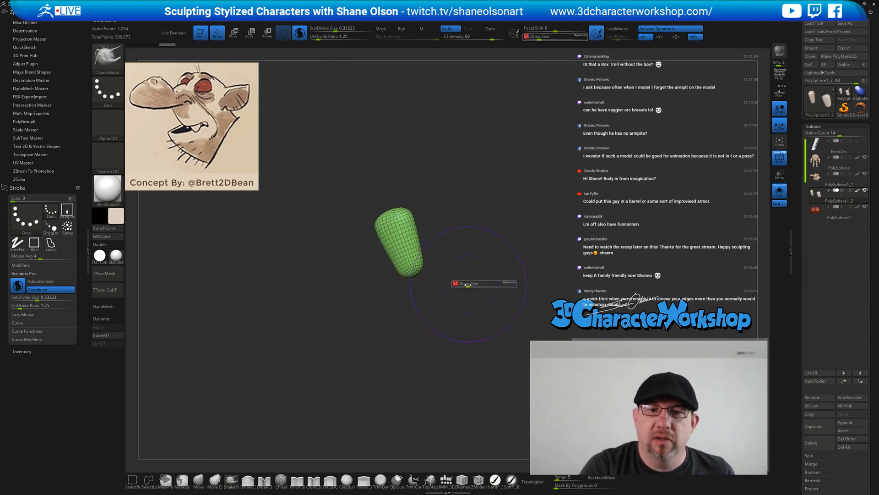
{"action": "left_click", "coordinate": [412, 243], "text": "shift"}
{"action": "left_click_drag", "start_coordinate": [416, 240], "coordinate": [439, 328]}
{"action": "key", "text": "ctrl+z"}
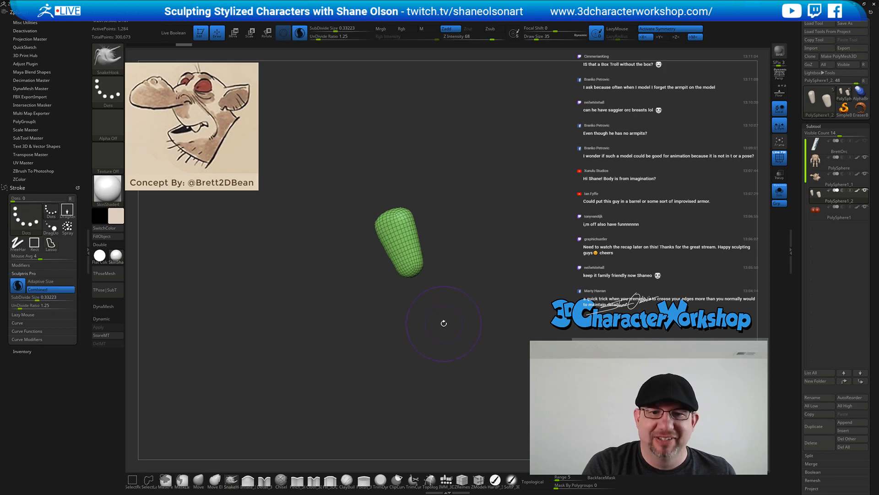
Set the Sculptris Pro SubDivide Size to 0.18212 and smooth the surfaces of both teeth
{"action": "left_click", "coordinate": [37, 297]}
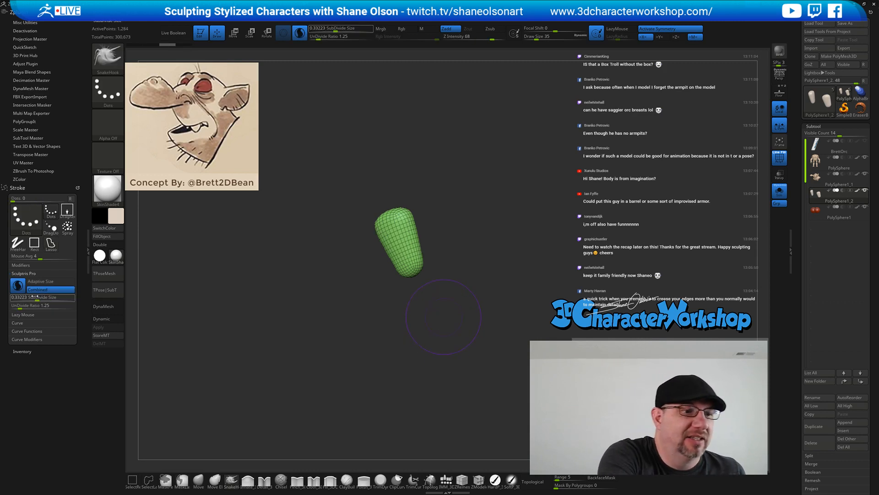
{"action": "left_click_drag", "start_coordinate": [37, 297], "coordinate": [32, 298]}
{"action": "mouse_move", "coordinate": [380, 247]}
{"action": "left_mouse_down", "text": "shift"}
{"action": "mouse_move", "coordinate": [398, 233]}
{"action": "mouse_move", "coordinate": [393, 253]}
{"action": "mouse_move", "coordinate": [390, 220]}
{"action": "left_mouse_up", "text": "shift"}
{"action": "mouse_move", "coordinate": [444, 288]}
{"action": "left_mouse_down"}
{"action": "mouse_move", "coordinate": [475, 305]}
{"action": "mouse_move", "coordinate": [464, 305]}
{"action": "left_mouse_up"}
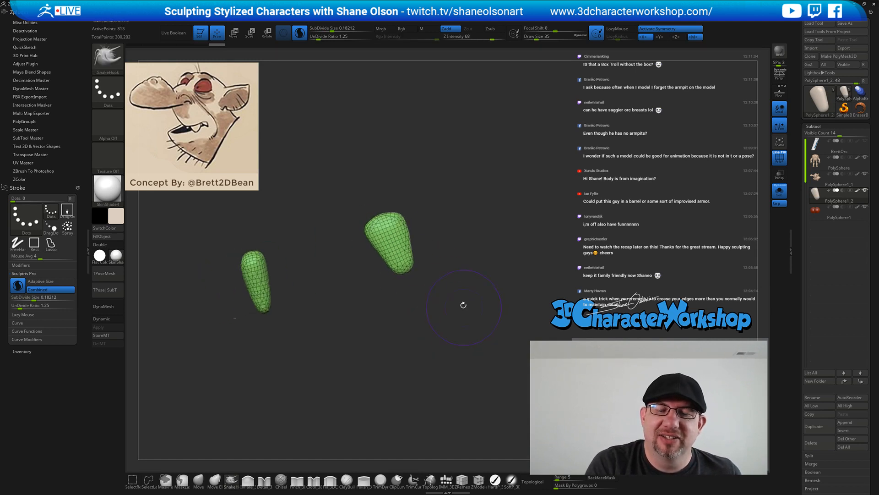
{"action": "left_click_drag", "start_coordinate": [395, 243], "coordinate": [380, 241], "text": "shift"}
{"action": "mouse_move", "coordinate": [424, 308]}
{"action": "left_mouse_down"}
{"action": "mouse_move", "coordinate": [424, 320]}
{"action": "mouse_move", "coordinate": [441, 315]}
{"action": "left_mouse_up"}
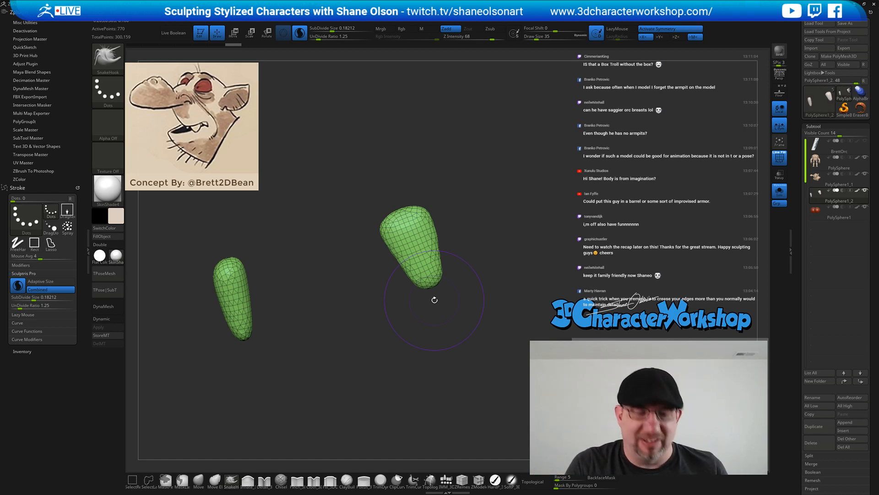
Widen the gum ends of the teeth with the SnakeHook brush at draw size 54, then refine the triangular shapes at size 18
{"action": "left_click", "coordinate": [198, 479]}
{"action": "left_click", "coordinate": [231, 480]}
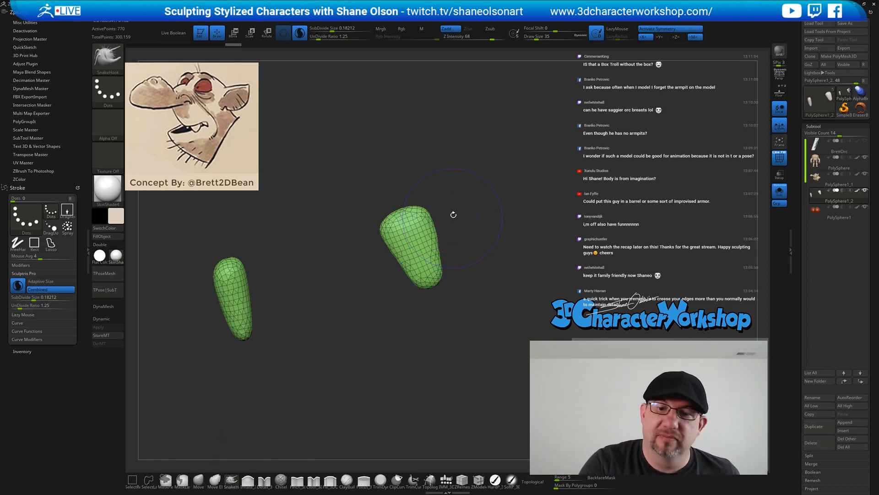
{"action": "left_click_drag", "start_coordinate": [446, 208], "coordinate": [458, 201]}
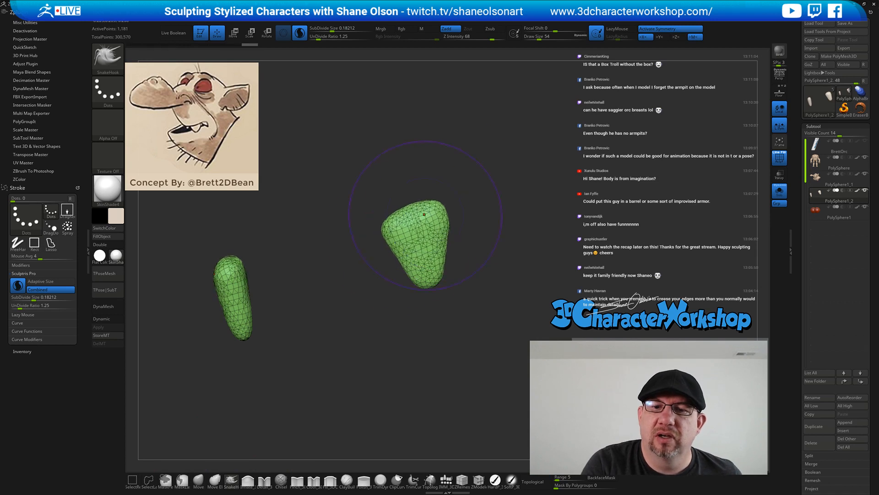
{"action": "left_click_drag", "start_coordinate": [399, 236], "coordinate": [360, 246]}
{"action": "key", "text": "s"}
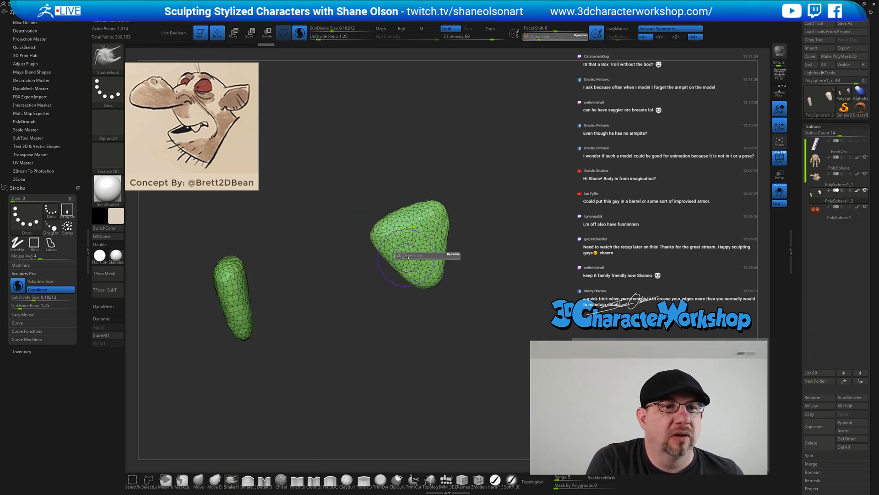
{"action": "left_click_drag", "start_coordinate": [411, 257], "coordinate": [409, 278]}
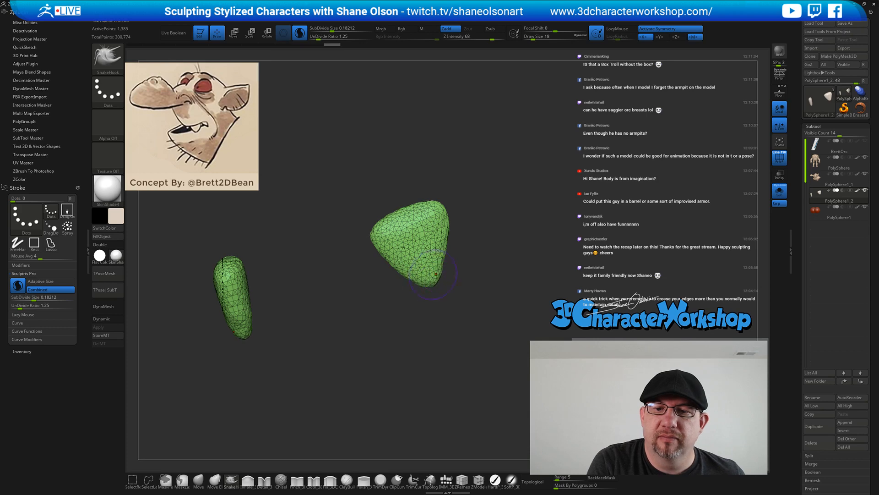
{"action": "left_click_drag", "start_coordinate": [501, 291], "coordinate": [471, 312]}
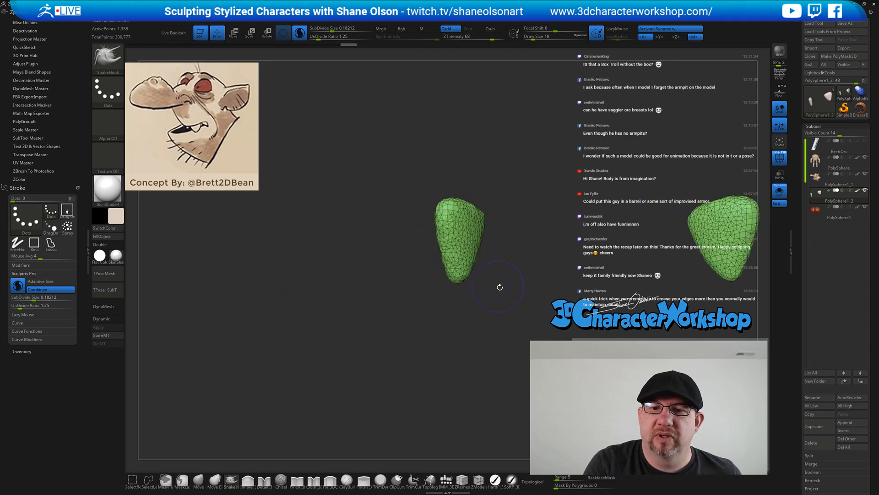
{"action": "left_click_drag", "start_coordinate": [499, 287], "coordinate": [540, 290]}
Duplicate the large tooth, place a smaller copy beside it, and add another copy between the two
{"action": "key", "text": "w"}
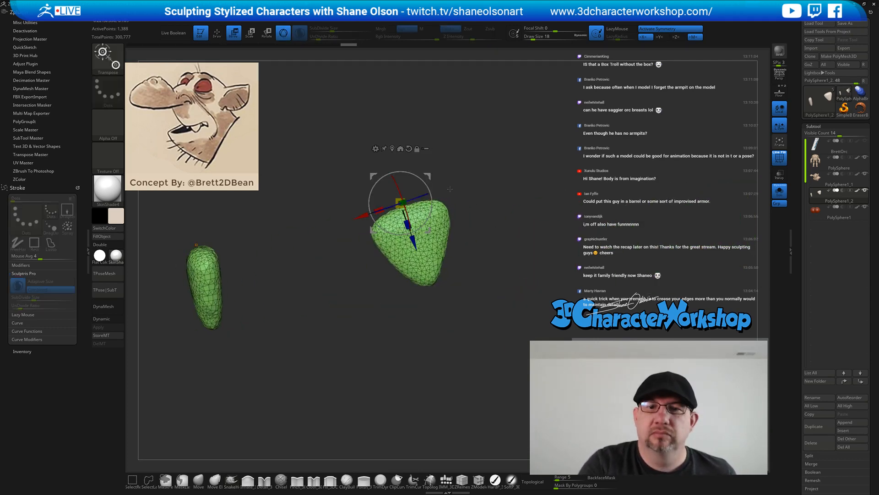
{"action": "left_click_drag", "start_coordinate": [399, 202], "coordinate": [477, 174], "text": "ctrl"}
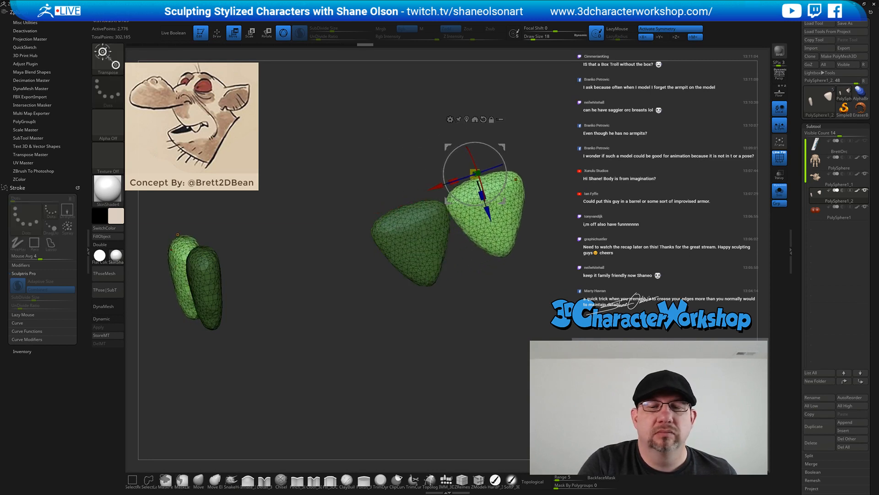
{"action": "left_click_drag", "start_coordinate": [508, 279], "coordinate": [497, 323], "text": "alt"}
{"action": "left_click_drag", "start_coordinate": [443, 218], "coordinate": [417, 275]}
{"action": "left_click_drag", "start_coordinate": [461, 300], "coordinate": [453, 320]}
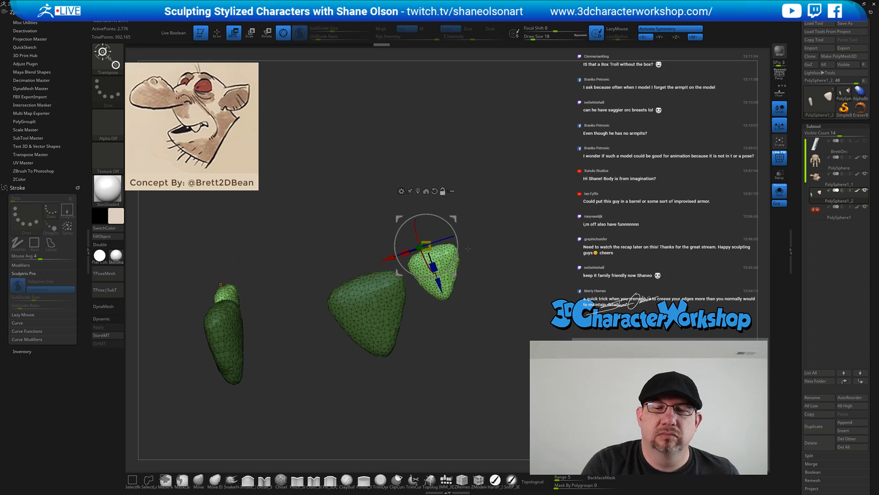
{"action": "left_click_drag", "start_coordinate": [469, 228], "coordinate": [487, 265]}
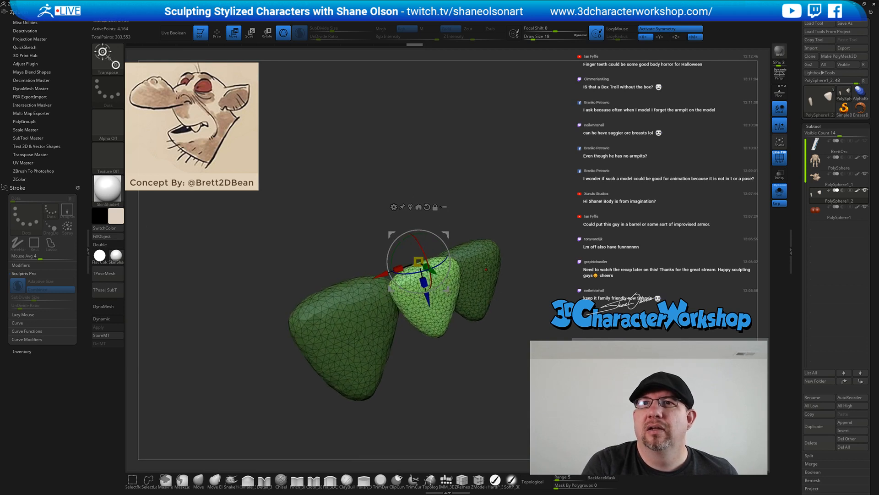
Shrink the middle tooth copy to a small pointed tooth and position it in the gap between the two larger teeth
{"action": "left_click_drag", "start_coordinate": [477, 218], "coordinate": [476, 222]}
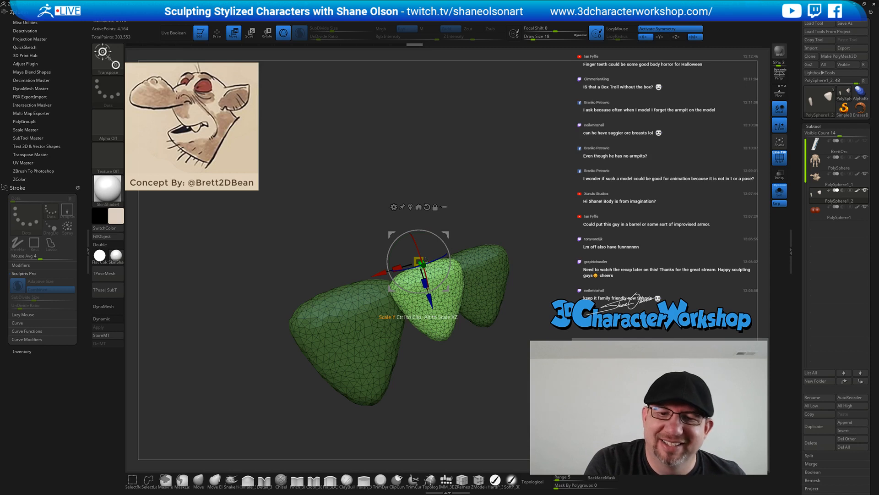
{"action": "left_click_drag", "start_coordinate": [424, 260], "coordinate": [356, 363]}
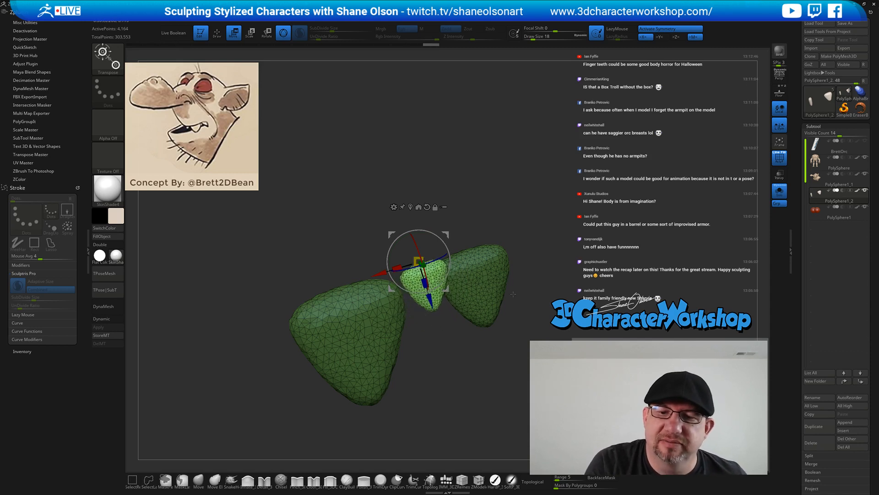
{"action": "left_click_drag", "start_coordinate": [513, 294], "coordinate": [508, 241]}
{"action": "left_click_drag", "start_coordinate": [448, 235], "coordinate": [439, 222]}
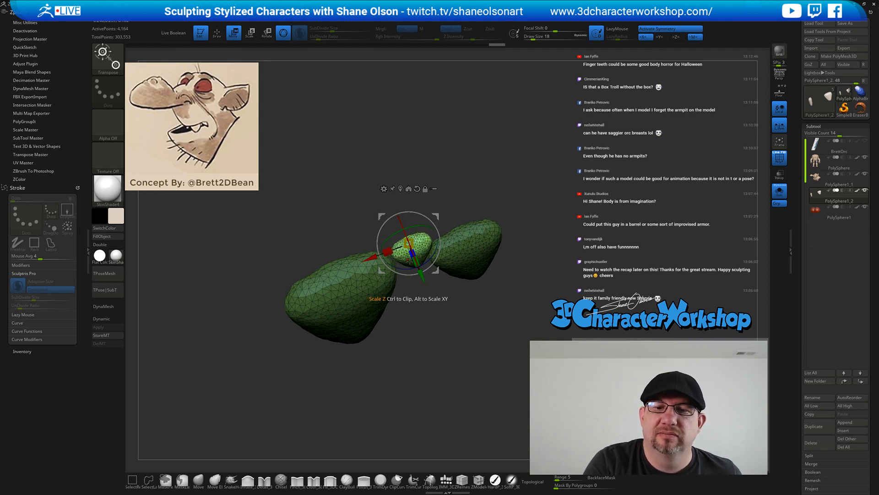
{"action": "left_click_drag", "start_coordinate": [451, 298], "coordinate": [442, 348]}
{"action": "left_click_drag", "start_coordinate": [436, 271], "coordinate": [434, 284]}
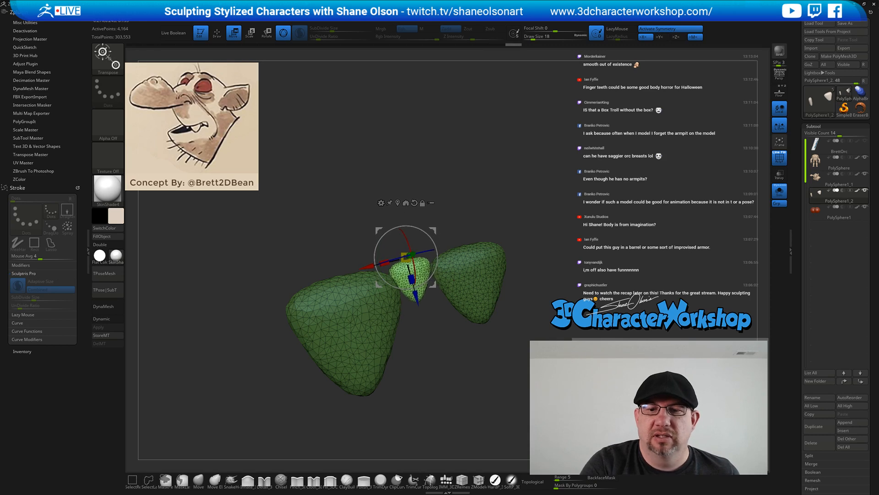
Show the full character again, clear the mask, and reposition the teeth so they sit under the upper lip
{"action": "left_click", "coordinate": [523, 367]}
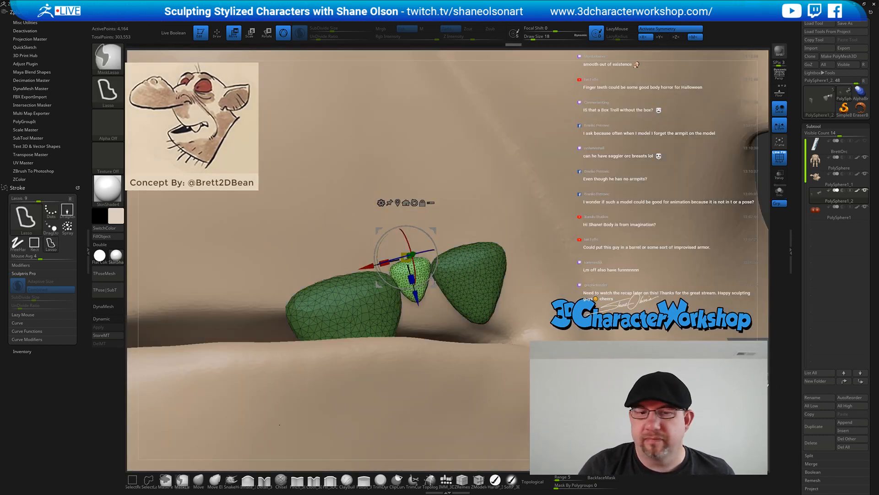
{"action": "left_click", "coordinate": [517, 319], "text": "ctrl"}
{"action": "left_click_drag", "start_coordinate": [434, 237], "coordinate": [431, 261]}
{"action": "right_click_drag", "start_coordinate": [451, 263], "coordinate": [533, 275]}
{"action": "left_click_drag", "start_coordinate": [474, 316], "coordinate": [440, 306]}
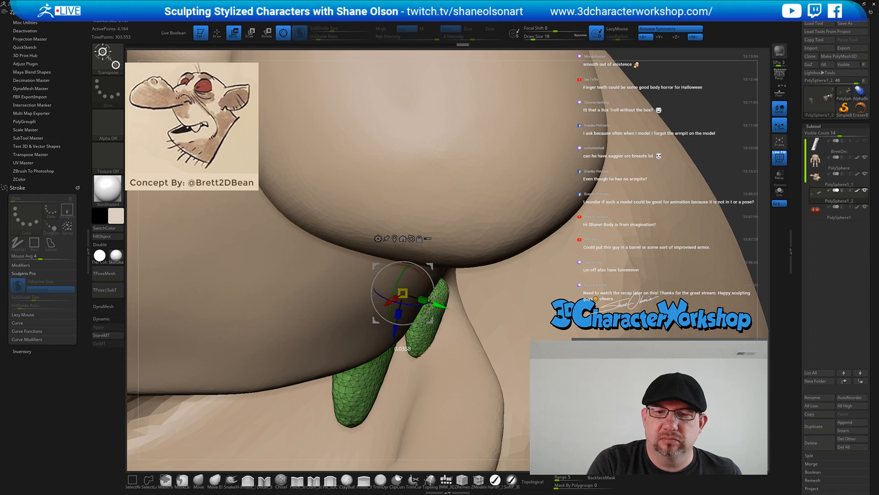
{"action": "right_click_drag", "start_coordinate": [538, 301], "coordinate": [423, 331]}
{"action": "left_click_drag", "start_coordinate": [368, 283], "coordinate": [358, 284]}
{"action": "right_click_drag", "start_coordinate": [407, 248], "coordinate": [367, 271]}
{"action": "left_click_drag", "start_coordinate": [356, 318], "coordinate": [356, 322]}
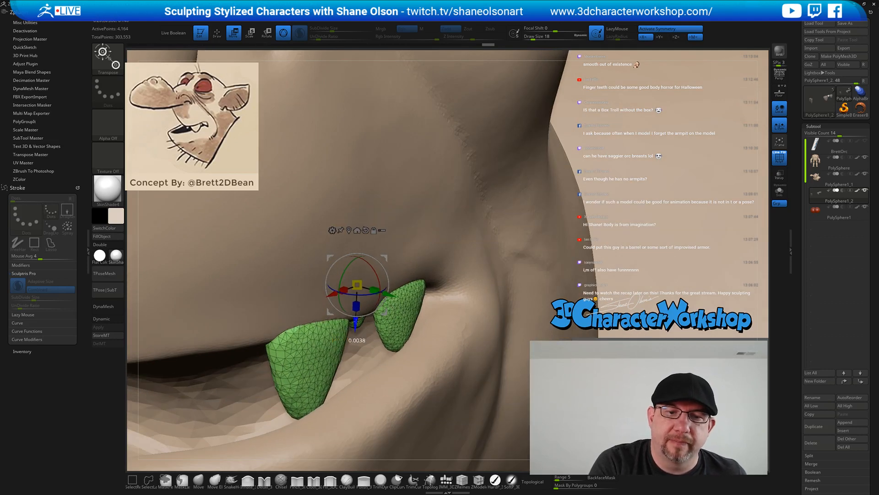
Switch to the SnakeHook brush, turn off the wireframe display, and make the head the active subtool
{"action": "right_click_drag", "start_coordinate": [390, 328], "coordinate": [197, 325], "text": "ctrl"}
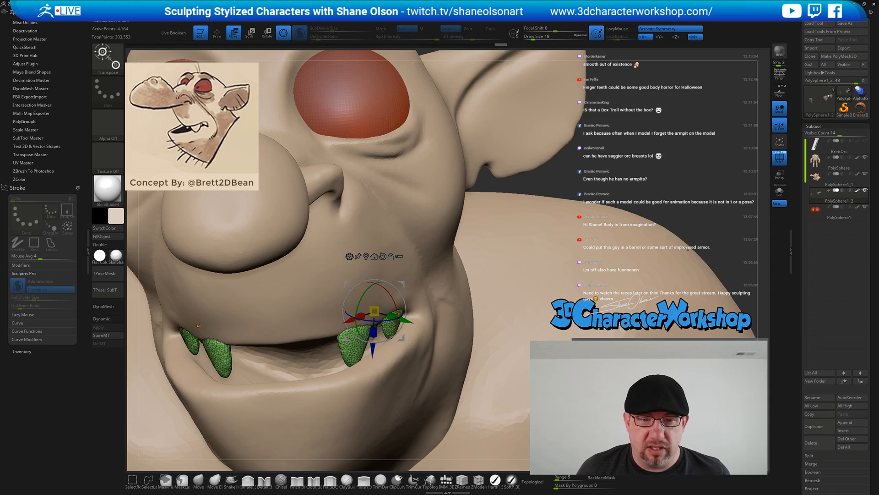
{"action": "key", "text": "b"}
{"action": "key", "text": "s"}
{"action": "key", "text": "h"}
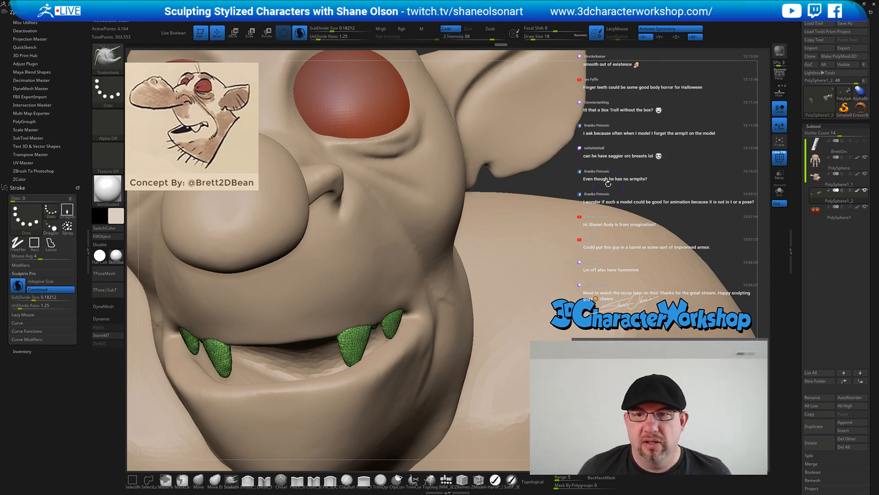
{"action": "left_click_drag", "start_coordinate": [625, 162], "coordinate": [637, 149]}
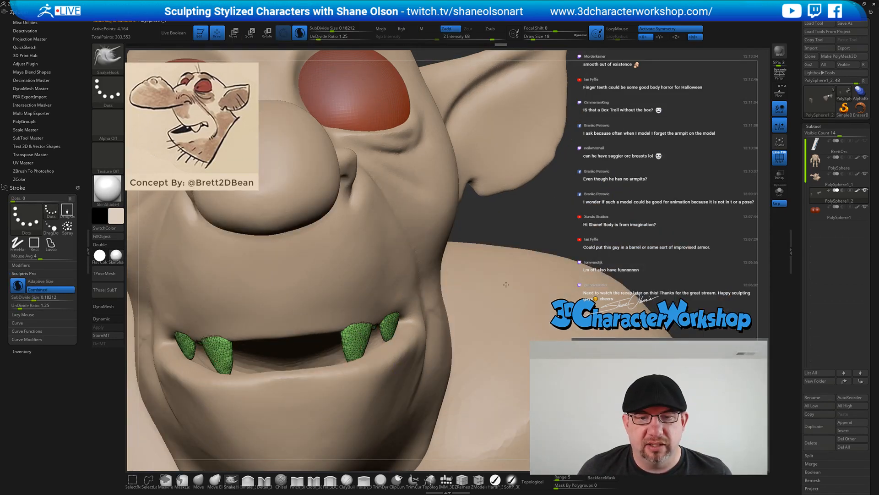
{"action": "key", "text": "shift+f"}
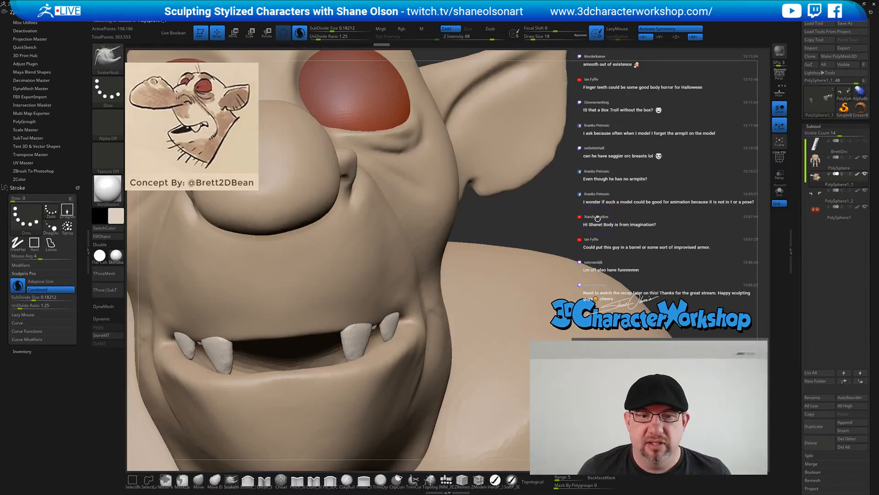
Adjust the face around the corners of the mouth using the Move brush at draw size 101 with Topological off
{"action": "mouse_move", "coordinate": [618, 207]}
{"action": "left_mouse_down", "text": "alt"}
{"action": "mouse_move", "coordinate": [611, 183]}
{"action": "mouse_move", "coordinate": [619, 206]}
{"action": "mouse_move", "coordinate": [597, 227]}
{"action": "left_mouse_up", "text": "alt"}
{"action": "key", "text": "s"}
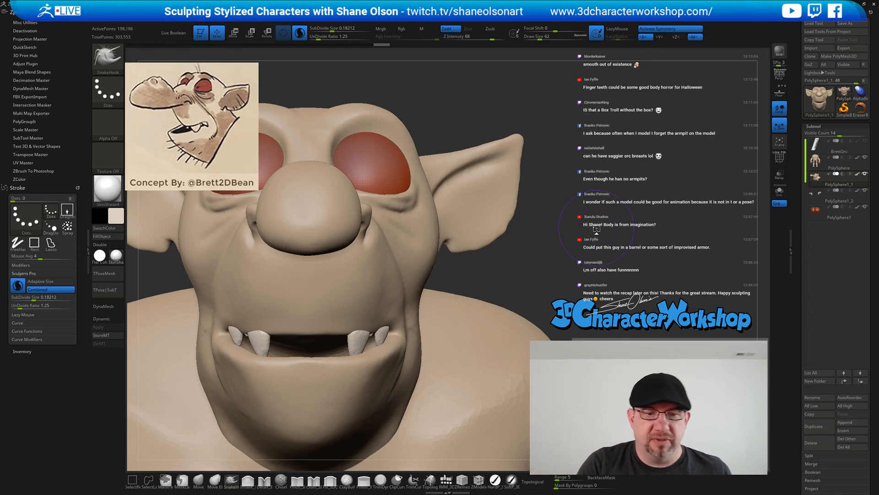
{"action": "left_click", "coordinate": [198, 481]}
{"action": "key", "text": "s"}
{"action": "left_click_drag", "start_coordinate": [525, 256], "coordinate": [534, 255]}
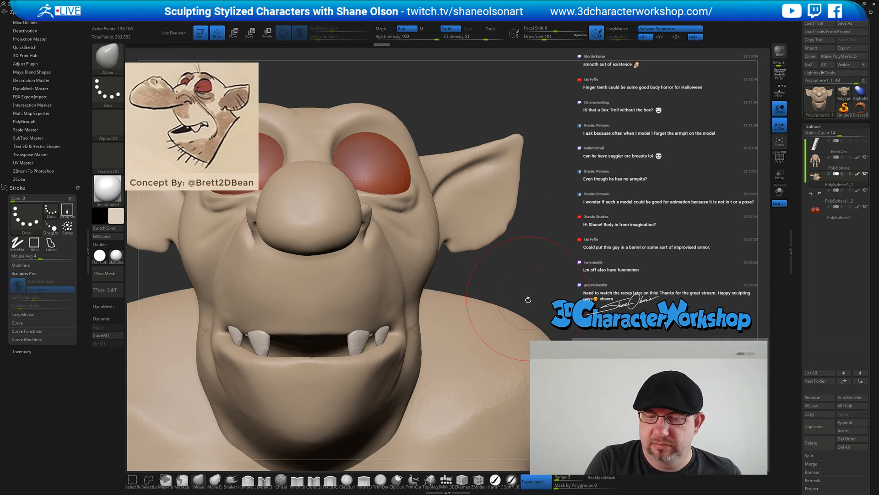
{"action": "key", "text": "ctrl+z"}
{"action": "left_click_drag", "start_coordinate": [551, 287], "coordinate": [564, 298]}
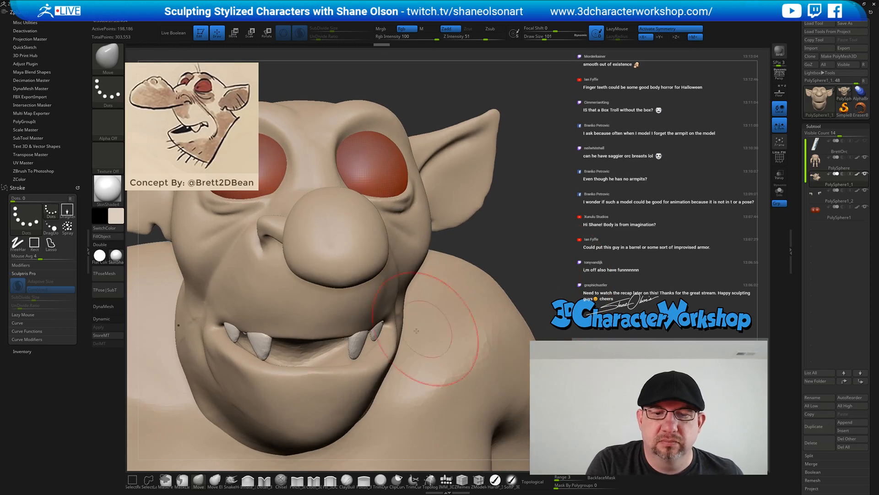
{"action": "left_click_drag", "start_coordinate": [365, 322], "coordinate": [369, 330]}
{"action": "right_click_drag", "start_coordinate": [369, 331], "coordinate": [437, 361]}
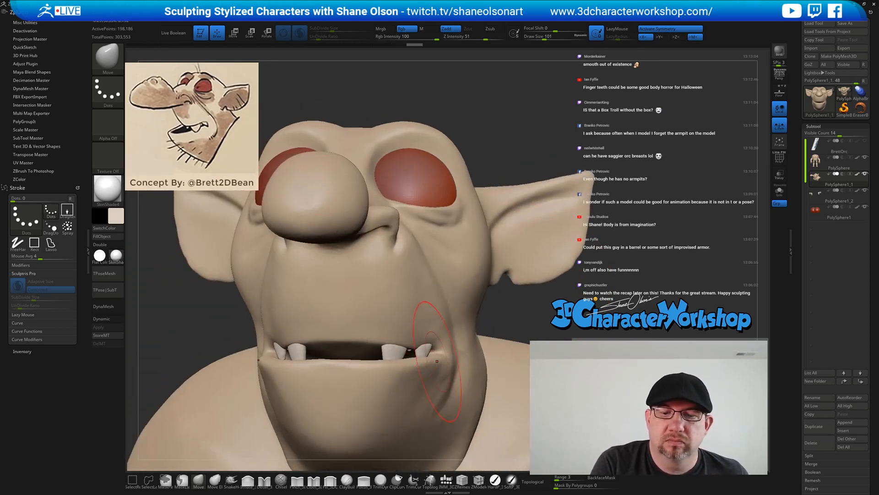
Enable Topological for the Move brush and reshape the lower lip and mouth corners, reducing the draw size to 71
{"action": "left_click", "coordinate": [533, 482]}
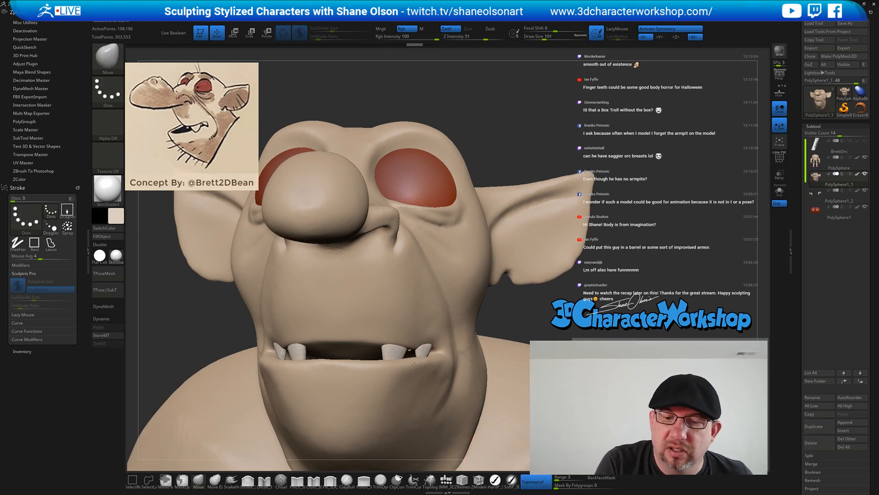
{"action": "right_click_drag", "start_coordinate": [423, 359], "coordinate": [412, 421]}
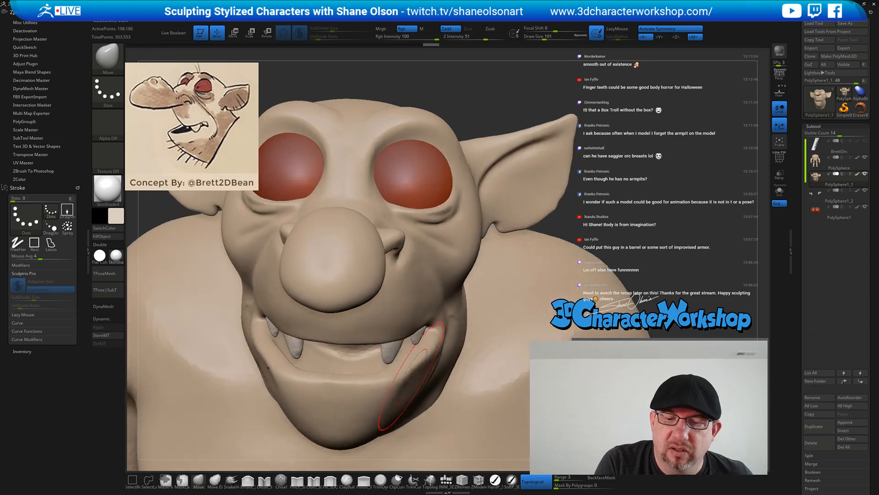
{"action": "left_click_drag", "start_coordinate": [402, 385], "coordinate": [385, 377]}
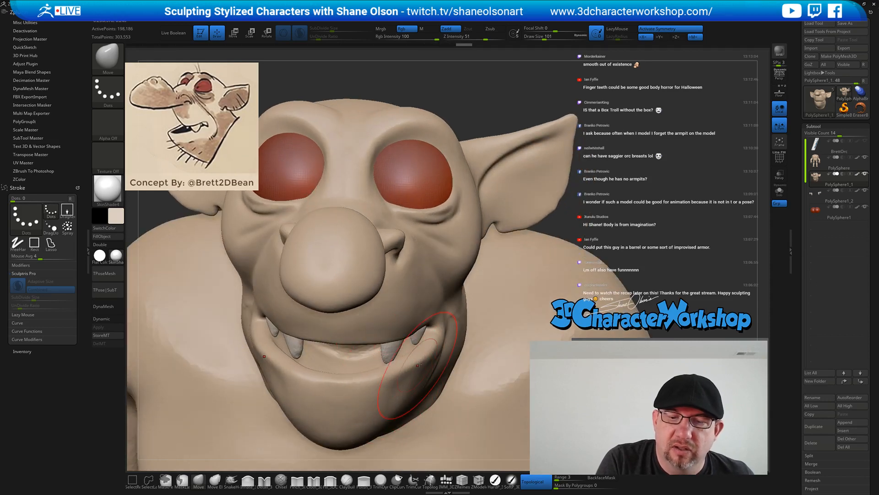
{"action": "left_click_drag", "start_coordinate": [428, 357], "coordinate": [418, 356]}
{"action": "key", "text": "s"}
{"action": "mouse_move", "coordinate": [435, 344]}
{"action": "right_mouse_down"}
{"action": "mouse_move", "coordinate": [415, 350]}
{"action": "mouse_move", "coordinate": [433, 384]}
{"action": "right_mouse_up"}
{"action": "key", "text": "s"}
{"action": "mouse_move", "coordinate": [429, 353]}
{"action": "left_mouse_down"}
{"action": "mouse_move", "coordinate": [422, 346]}
{"action": "mouse_move", "coordinate": [440, 363]}
{"action": "mouse_move", "coordinate": [402, 366]}
{"action": "mouse_move", "coordinate": [395, 386]}
{"action": "left_mouse_up"}
{"action": "key", "text": "s"}
{"action": "left_click_drag", "start_coordinate": [382, 398], "coordinate": [380, 395]}
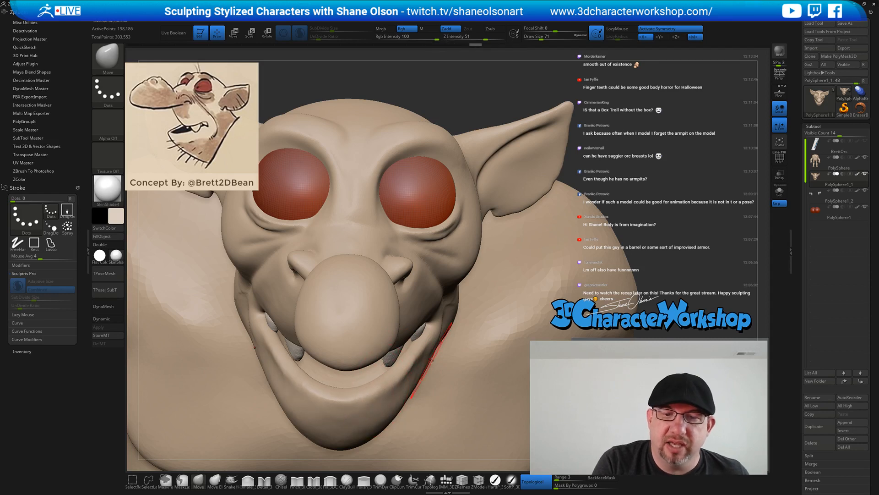
Tuck the mouth corners around the outer teeth from below, refining them with the Move brush at draw size 54
{"action": "right_click_drag", "start_coordinate": [377, 401], "coordinate": [436, 324]}
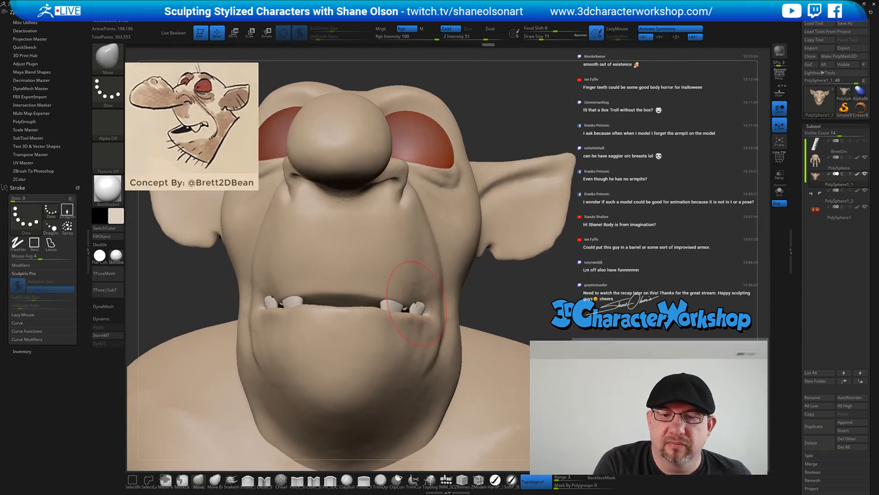
{"action": "left_click_drag", "start_coordinate": [416, 303], "coordinate": [425, 306]}
{"action": "key", "text": "s"}
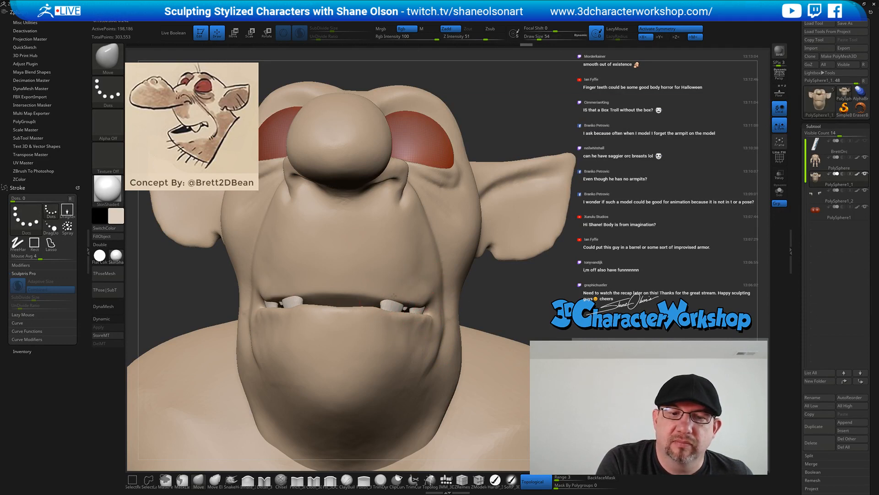
{"action": "right_click_drag", "start_coordinate": [394, 296], "coordinate": [431, 340]}
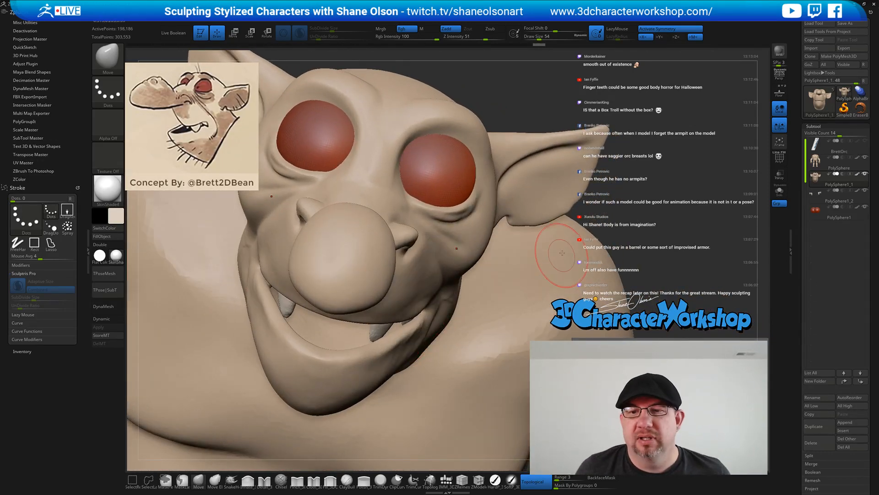
Turn off Topological, set the Move brush's draw size to 274, and adjust the back of the neck in profile
{"action": "mouse_move", "coordinate": [679, 224]}
{"action": "right_mouse_down"}
{"action": "mouse_move", "coordinate": [647, 214]}
{"action": "mouse_move", "coordinate": [509, 247]}
{"action": "mouse_move", "coordinate": [535, 270]}
{"action": "mouse_move", "coordinate": [538, 261]}
{"action": "mouse_move", "coordinate": [600, 266]}
{"action": "mouse_move", "coordinate": [545, 270]}
{"action": "mouse_move", "coordinate": [570, 254]}
{"action": "mouse_move", "coordinate": [570, 229]}
{"action": "mouse_move", "coordinate": [527, 205]}
{"action": "right_mouse_up"}
{"action": "key", "text": "shift"}
{"action": "key", "text": "shift"}
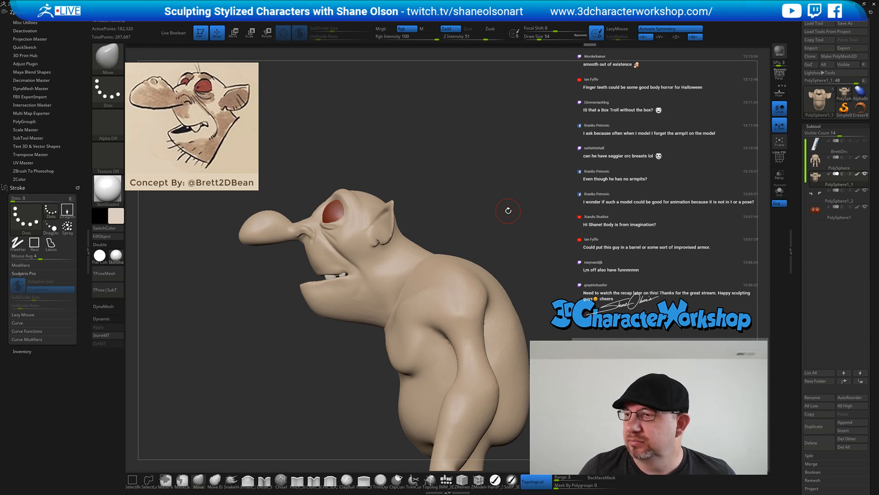
{"action": "key", "text": "s"}
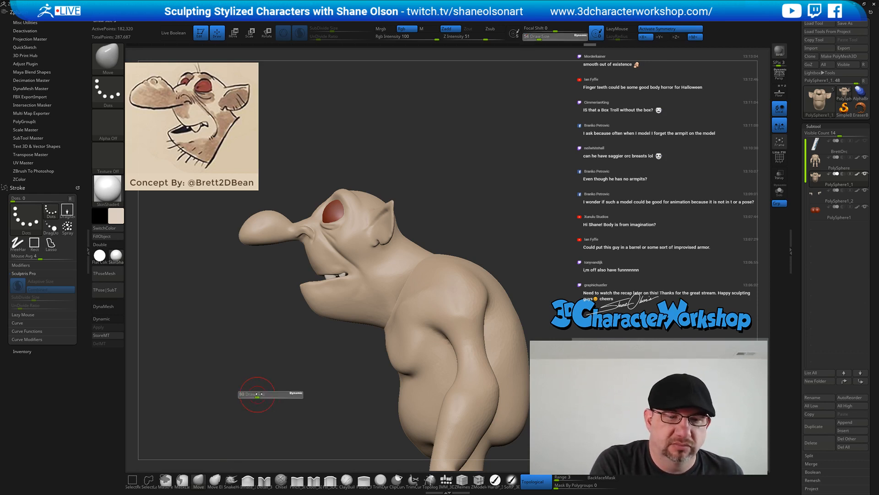
{"action": "left_click_drag", "start_coordinate": [257, 394], "coordinate": [267, 396]}
{"action": "left_click", "coordinate": [532, 481]}
{"action": "key", "text": "s"}
{"action": "left_click_drag", "start_coordinate": [426, 246], "coordinate": [421, 255]}
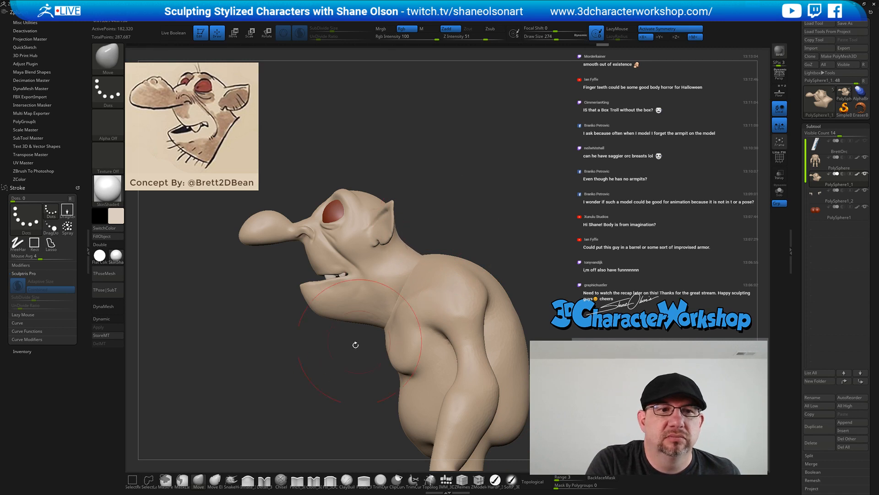
Raise the lower jaw and lip in profile with the Move brush, reducing its draw size to 104
{"action": "key", "text": "s"}
{"action": "mouse_move", "coordinate": [356, 348]}
{"action": "left_mouse_down"}
{"action": "mouse_move", "coordinate": [320, 350]}
{"action": "mouse_move", "coordinate": [321, 334]}
{"action": "left_mouse_up"}
{"action": "key", "text": "s"}
{"action": "key", "text": "s"}
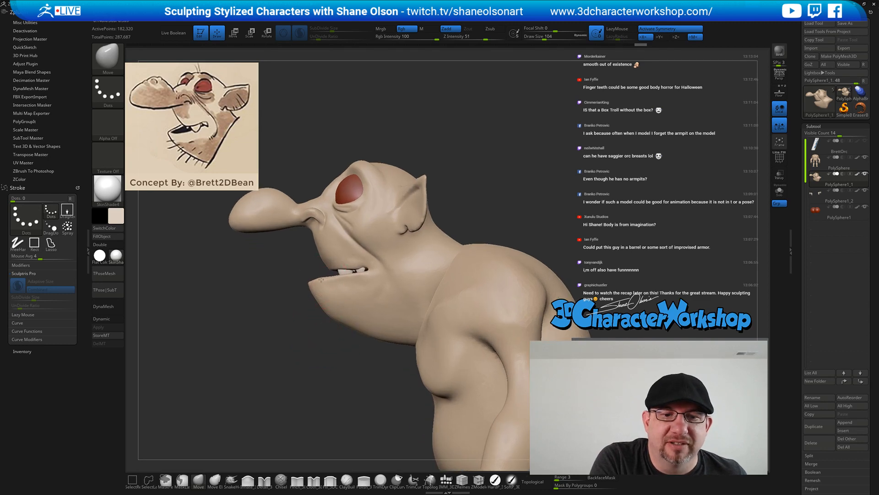
Refine the lower lip and mouth corners with the Move brush, reducing its draw size to 74 and finally 46
{"action": "left_click_drag", "start_coordinate": [334, 293], "coordinate": [352, 283]}
{"action": "left_click_drag", "start_coordinate": [354, 367], "coordinate": [425, 360]}
{"action": "left_click_drag", "start_coordinate": [425, 266], "coordinate": [423, 278]}
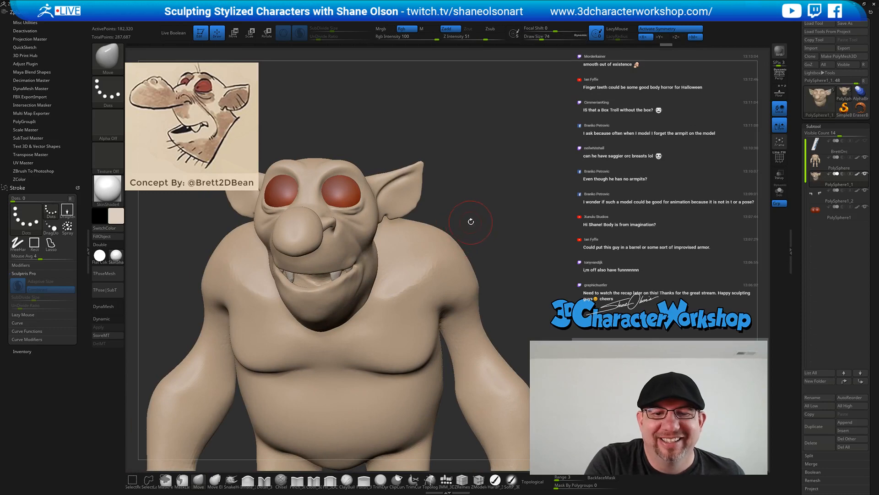
{"action": "left_click_drag", "start_coordinate": [467, 224], "coordinate": [343, 278]}
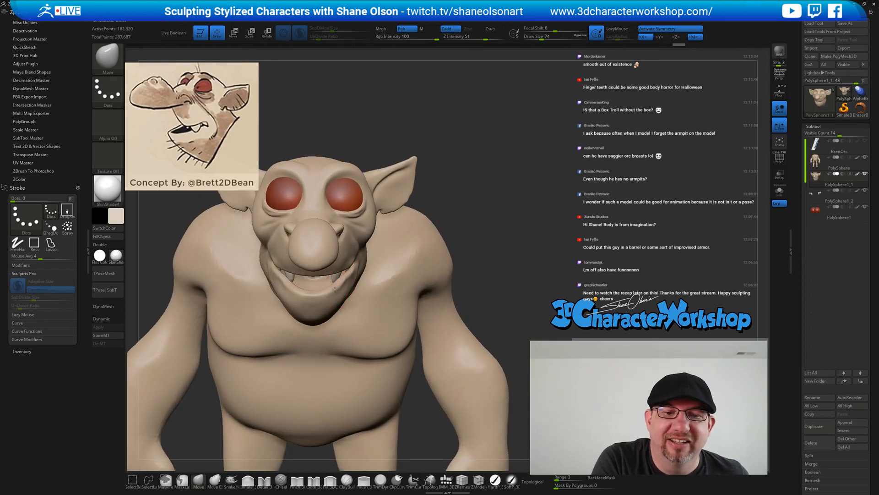
{"action": "right_click_drag", "start_coordinate": [354, 273], "coordinate": [334, 222]}
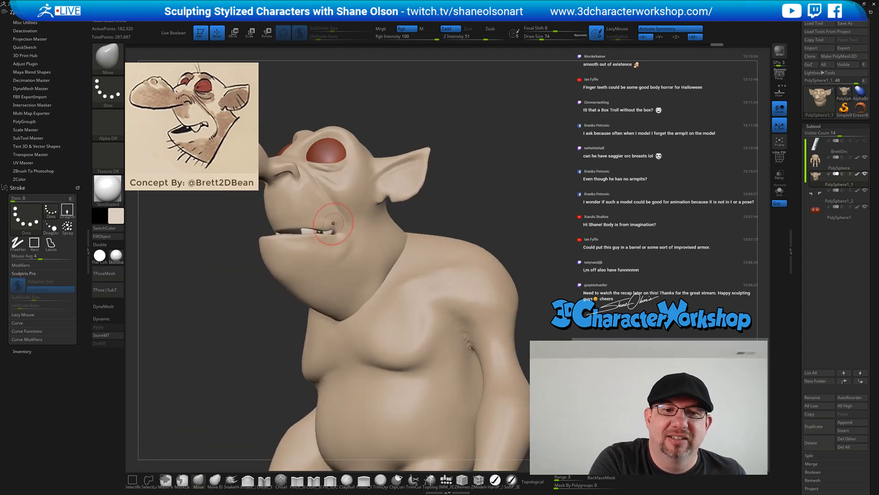
{"action": "key", "text": "s"}
{"action": "left_click_drag", "start_coordinate": [334, 223], "coordinate": [332, 226]}
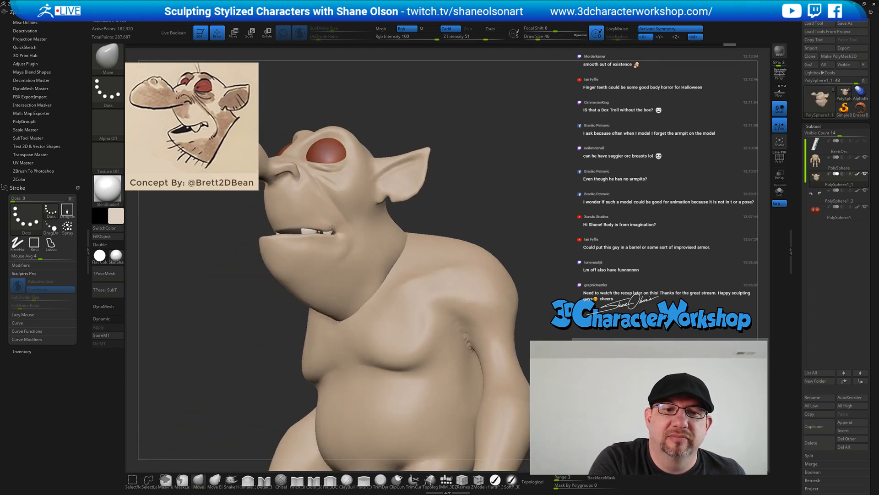
{"action": "mouse_move", "coordinate": [332, 227]}
{"action": "right_mouse_down"}
{"action": "mouse_move", "coordinate": [365, 246]}
{"action": "mouse_move", "coordinate": [335, 247]}
{"action": "right_mouse_up"}
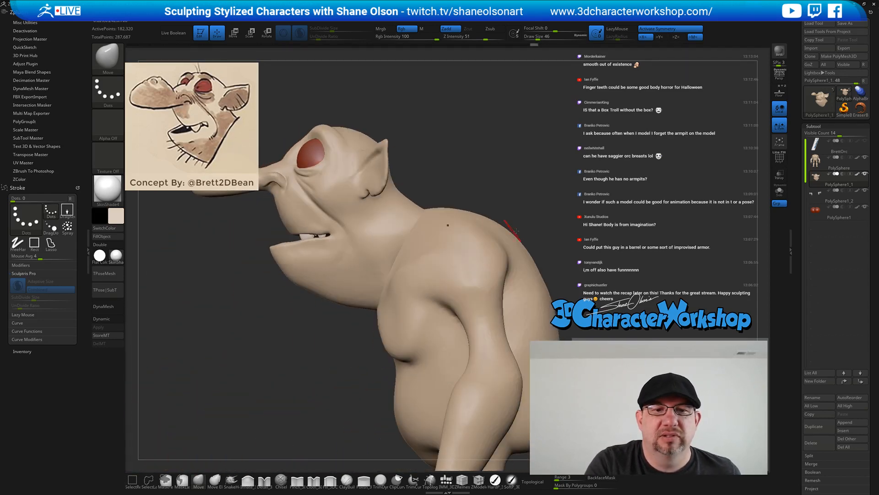
Turn off symmetry and vary the shape of the nose with the Move brush at draw size 34
{"action": "mouse_move", "coordinate": [515, 231]}
{"action": "right_mouse_down"}
{"action": "mouse_move", "coordinate": [530, 227]}
{"action": "mouse_move", "coordinate": [479, 198]}
{"action": "mouse_move", "coordinate": [514, 222]}
{"action": "mouse_move", "coordinate": [419, 238]}
{"action": "right_mouse_up"}
{"action": "key", "text": "x"}
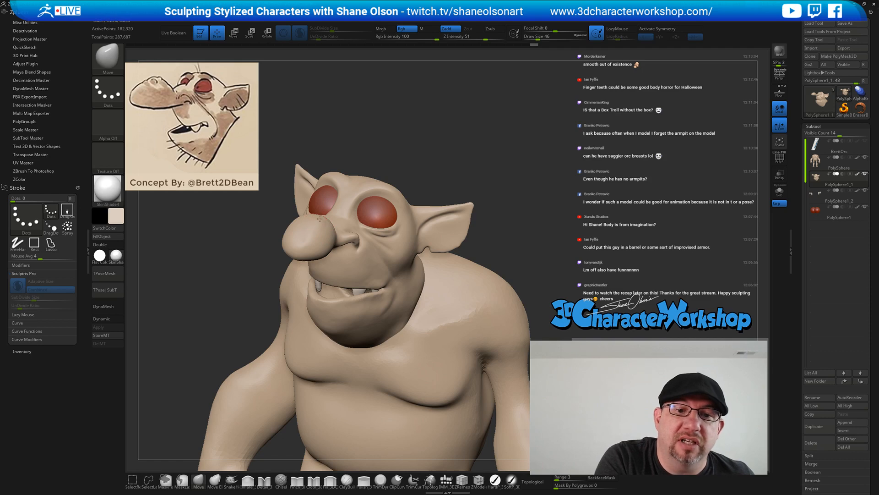
{"action": "right_click_drag", "start_coordinate": [330, 214], "coordinate": [324, 246]}
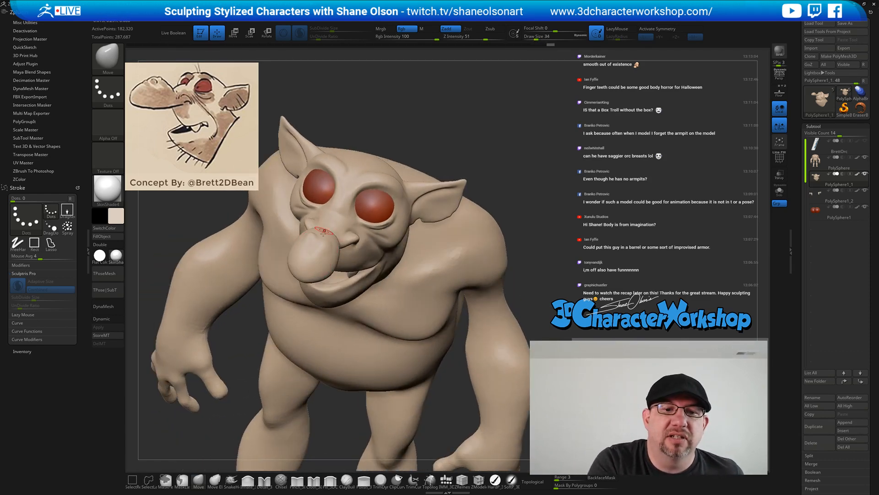
{"action": "mouse_move", "coordinate": [324, 231]}
{"action": "right_mouse_down"}
{"action": "mouse_move", "coordinate": [303, 234]}
{"action": "mouse_move", "coordinate": [323, 229]}
{"action": "mouse_move", "coordinate": [307, 257]}
{"action": "mouse_move", "coordinate": [277, 247]}
{"action": "mouse_move", "coordinate": [345, 284]}
{"action": "right_mouse_up"}
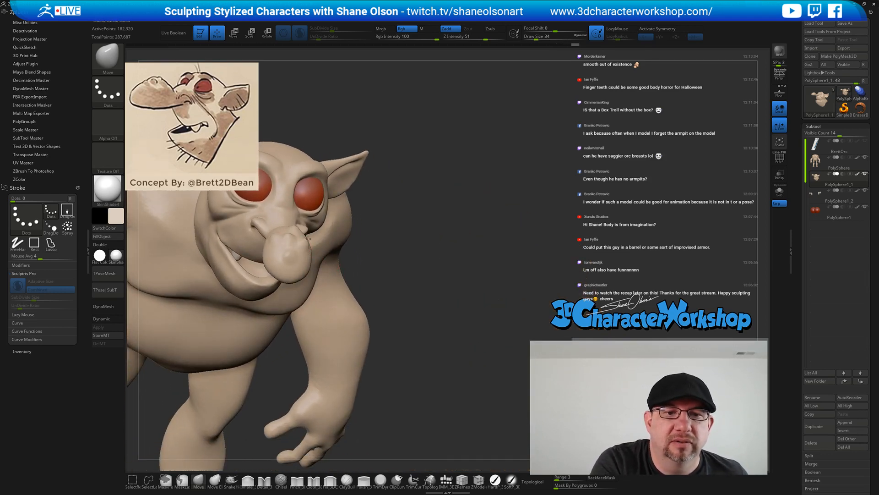
{"action": "mouse_move", "coordinate": [308, 239]}
{"action": "right_mouse_down"}
{"action": "mouse_move", "coordinate": [321, 254]}
{"action": "mouse_move", "coordinate": [413, 250]}
{"action": "mouse_move", "coordinate": [410, 261]}
{"action": "mouse_move", "coordinate": [475, 272]}
{"action": "mouse_move", "coordinate": [440, 292]}
{"action": "mouse_move", "coordinate": [461, 288]}
{"action": "mouse_move", "coordinate": [463, 308]}
{"action": "mouse_move", "coordinate": [476, 313]}
{"action": "mouse_move", "coordinate": [470, 292]}
{"action": "right_mouse_up"}
{"action": "key", "text": "f"}
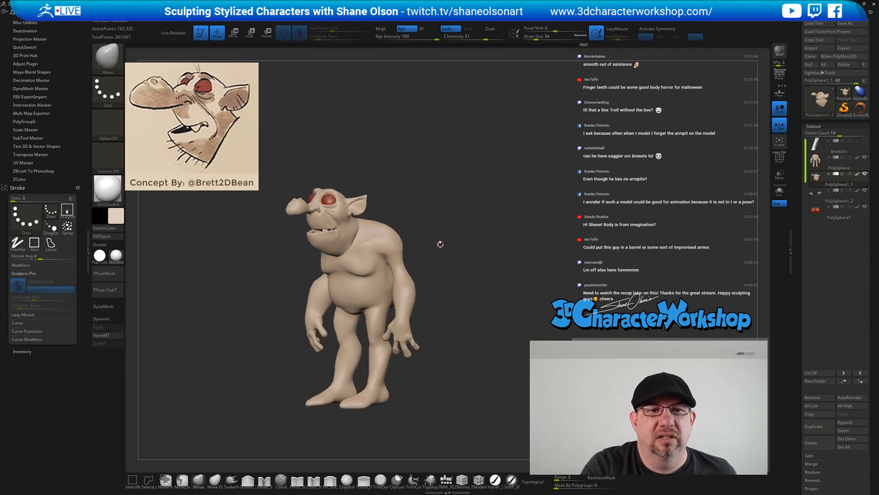
Carve a crease into the jaw behind the mouth corner with the Detail_3DCW brush at draw size 46
{"action": "mouse_move", "coordinate": [439, 243]}
{"action": "right_mouse_down", "text": "ctrl"}
{"action": "mouse_move", "coordinate": [458, 226]}
{"action": "mouse_move", "coordinate": [472, 236]}
{"action": "mouse_move", "coordinate": [475, 276]}
{"action": "right_mouse_up", "text": "ctrl"}
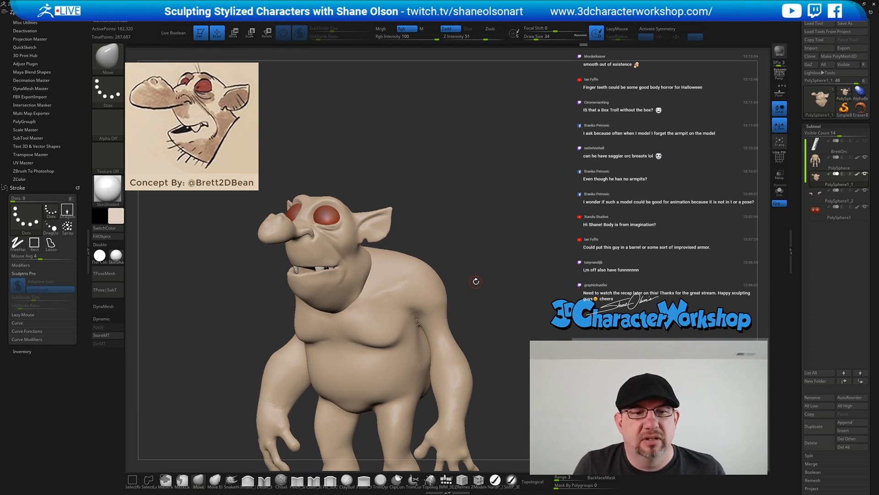
{"action": "mouse_move", "coordinate": [457, 231]}
{"action": "right_mouse_down", "text": "ctrl"}
{"action": "mouse_move", "coordinate": [463, 212]}
{"action": "mouse_move", "coordinate": [516, 205]}
{"action": "mouse_move", "coordinate": [518, 178]}
{"action": "right_mouse_up", "text": "ctrl"}
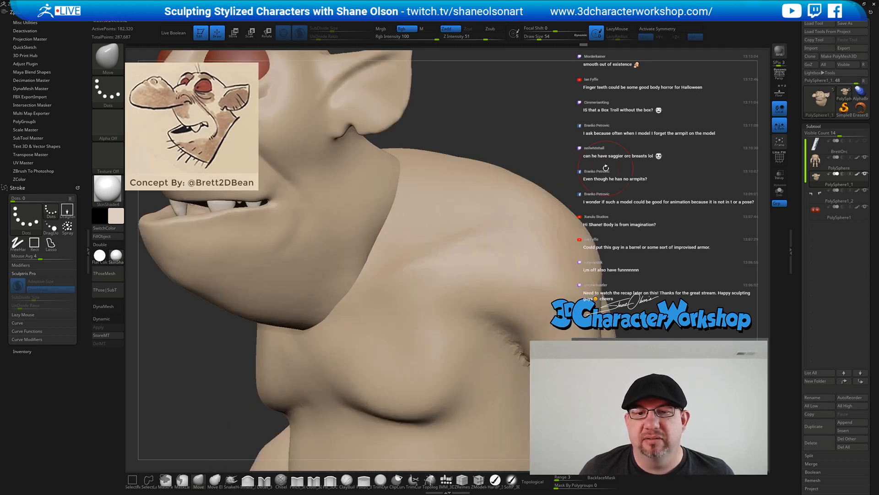
{"action": "right_click_drag", "start_coordinate": [556, 120], "coordinate": [564, 186], "text": "ctrl"}
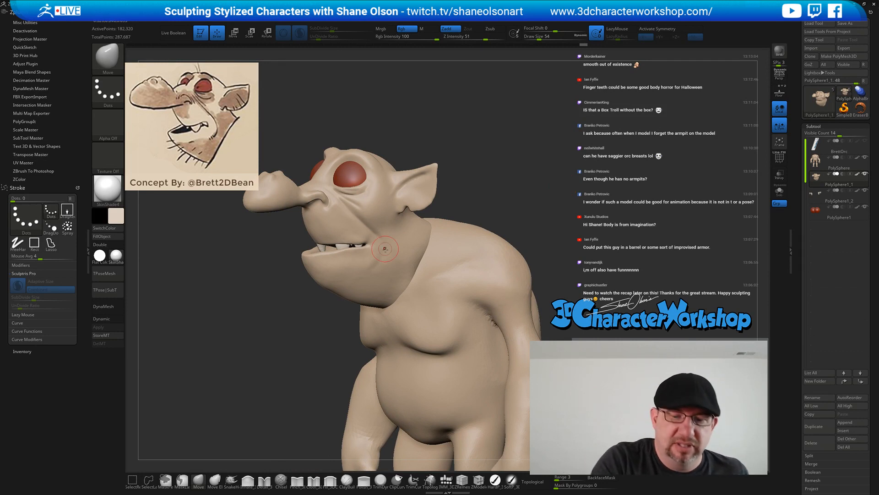
{"action": "left_click", "coordinate": [264, 480]}
{"action": "key", "text": "s"}
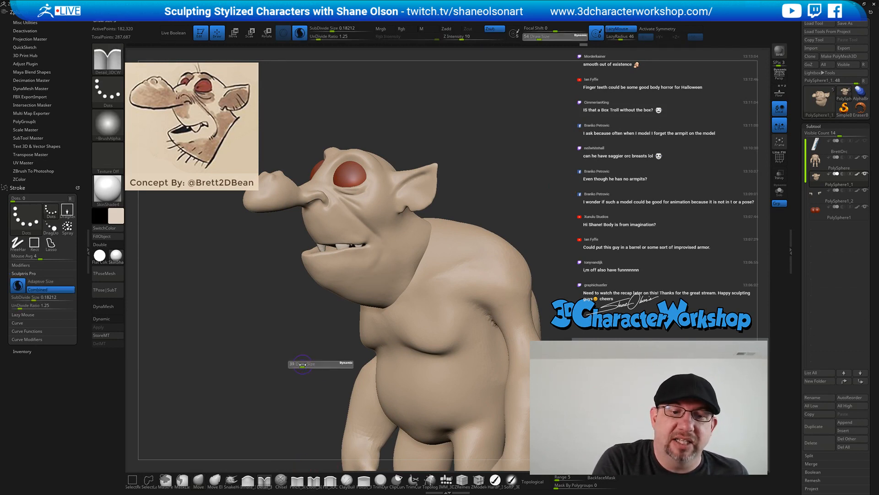
{"action": "left_click_drag", "start_coordinate": [304, 363], "coordinate": [300, 364]}
{"action": "right_click_drag", "start_coordinate": [305, 368], "coordinate": [311, 374], "text": "ctrl"}
{"action": "key", "text": "s"}
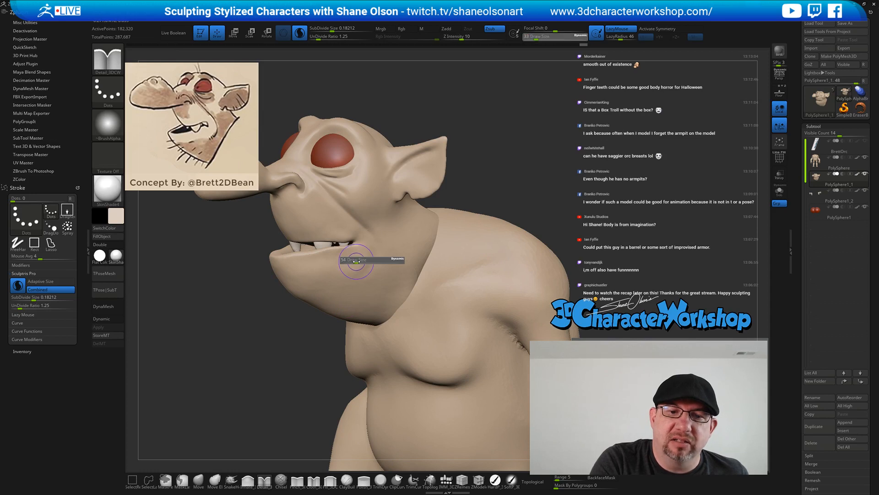
{"action": "left_click_drag", "start_coordinate": [353, 262], "coordinate": [357, 261]}
{"action": "right_click_drag", "start_coordinate": [365, 284], "coordinate": [382, 264]}
{"action": "key", "text": "["}
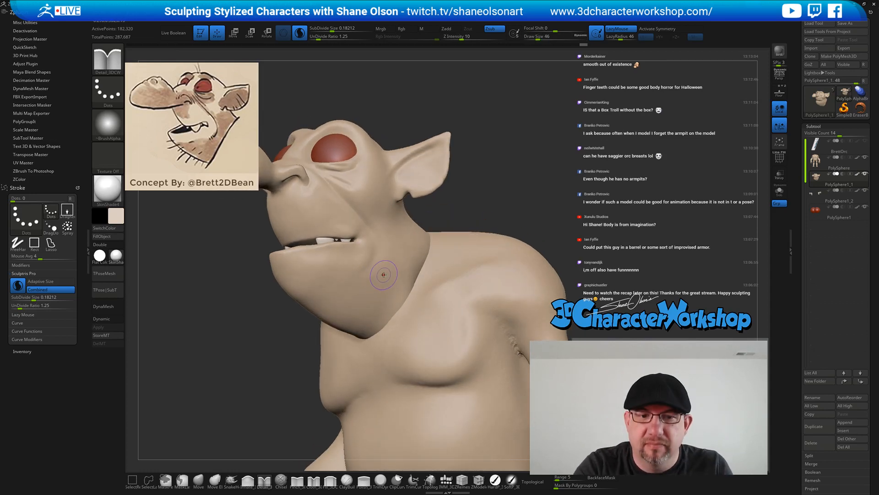
{"action": "mouse_move", "coordinate": [329, 186]}
{"action": "left_mouse_down"}
{"action": "mouse_move", "coordinate": [380, 242]}
{"action": "mouse_move", "coordinate": [369, 270]}
{"action": "mouse_move", "coordinate": [350, 284]}
{"action": "left_mouse_up"}
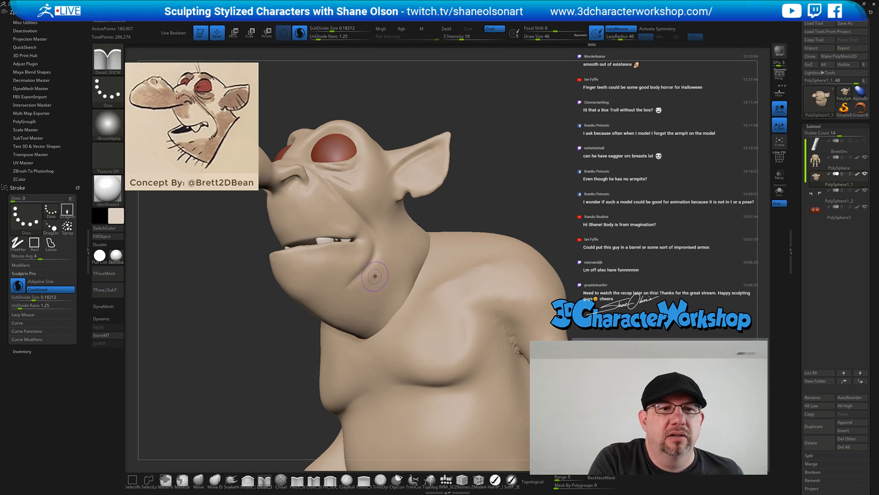
Examine the whole figure's proportions and silhouette from the front, side and back
{"action": "right_click_drag", "start_coordinate": [376, 341], "coordinate": [350, 356]}
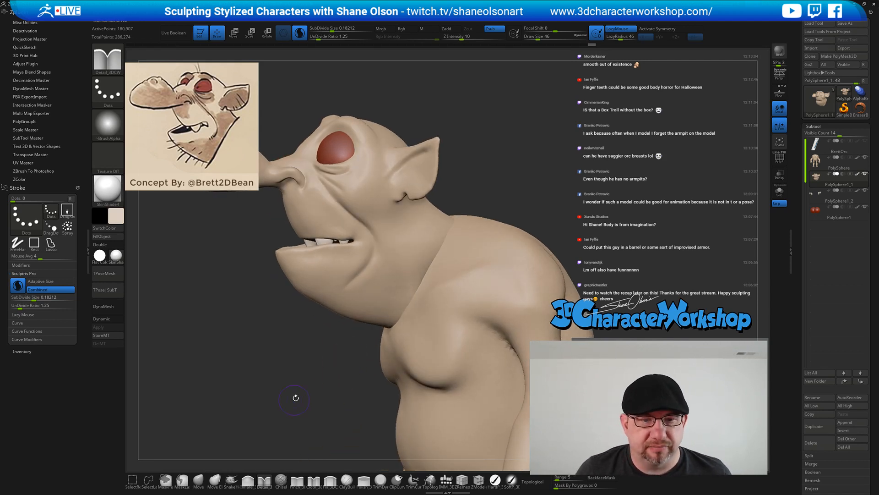
{"action": "right_click_drag", "start_coordinate": [295, 398], "coordinate": [337, 351]}
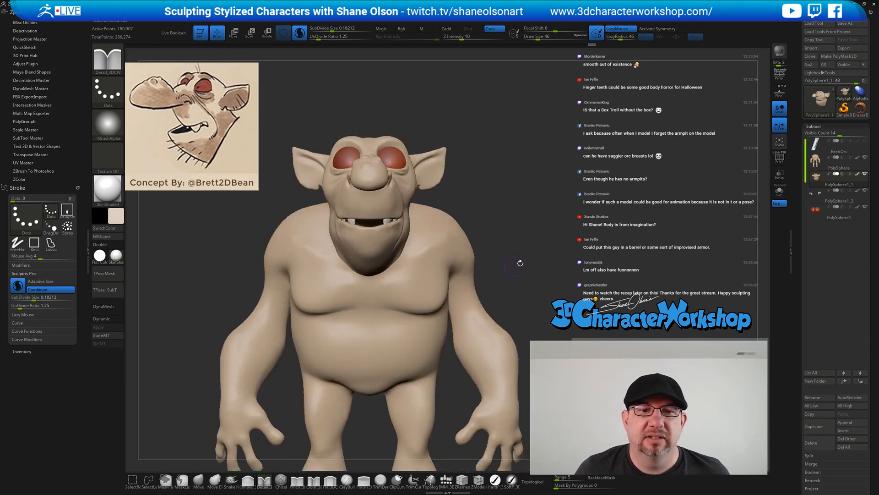
{"action": "mouse_move", "coordinate": [520, 263]}
{"action": "right_mouse_down"}
{"action": "mouse_move", "coordinate": [519, 273]}
{"action": "mouse_move", "coordinate": [542, 259]}
{"action": "mouse_move", "coordinate": [569, 267]}
{"action": "mouse_move", "coordinate": [565, 236]}
{"action": "mouse_move", "coordinate": [532, 226]}
{"action": "right_mouse_up"}
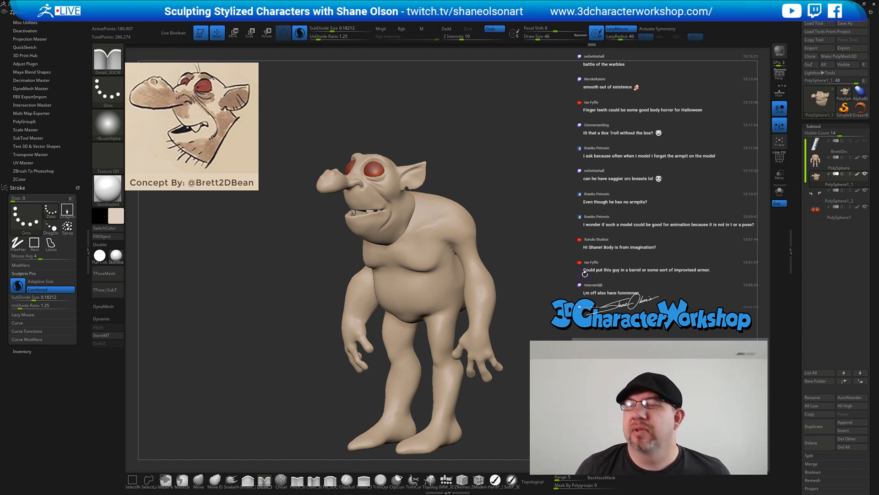
{"action": "mouse_move", "coordinate": [585, 273]}
{"action": "left_mouse_down"}
{"action": "mouse_move", "coordinate": [570, 261]}
{"action": "mouse_move", "coordinate": [553, 267]}
{"action": "left_mouse_up"}
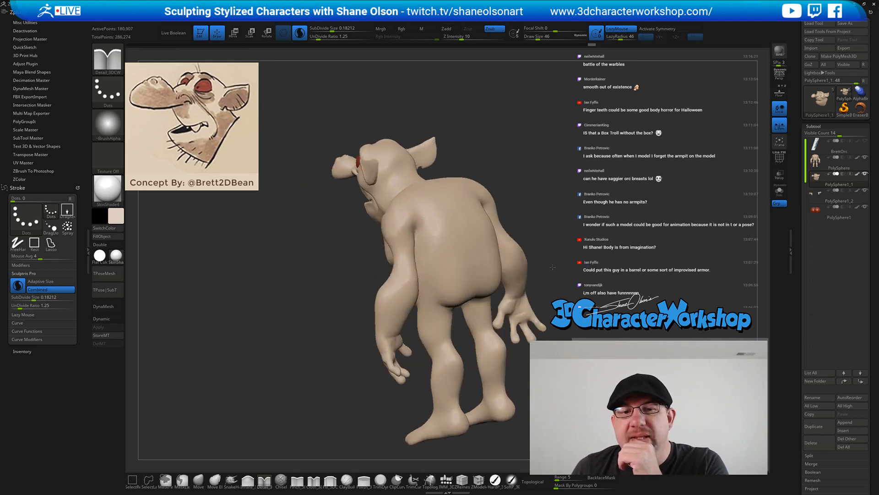
{"action": "left_click_drag", "start_coordinate": [584, 240], "coordinate": [610, 239]}
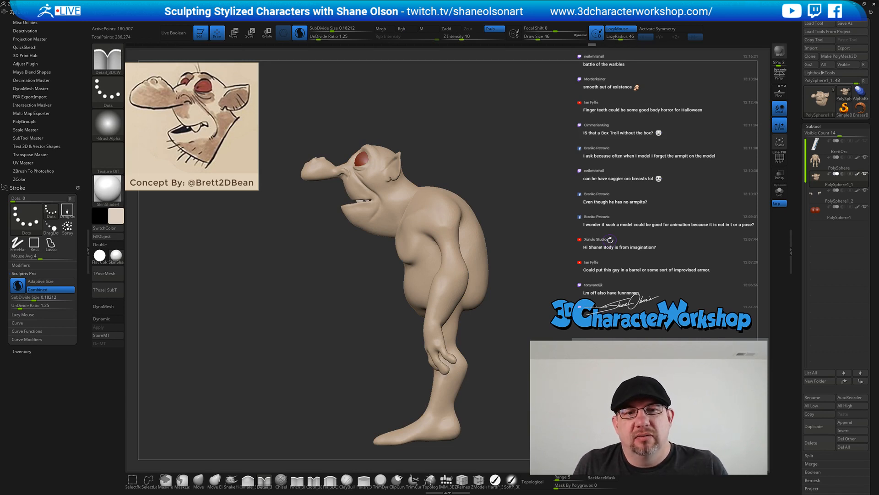
{"action": "left_click_drag", "start_coordinate": [587, 236], "coordinate": [494, 250]}
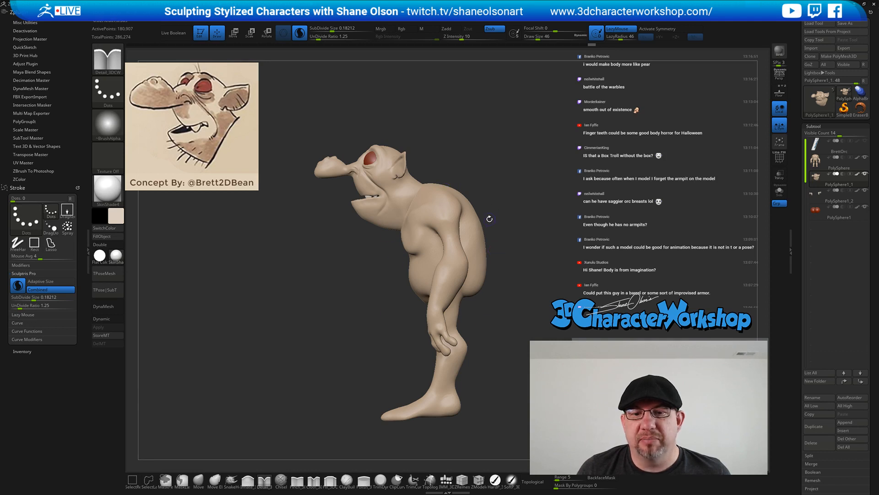
{"action": "left_click_drag", "start_coordinate": [424, 329], "coordinate": [473, 370]}
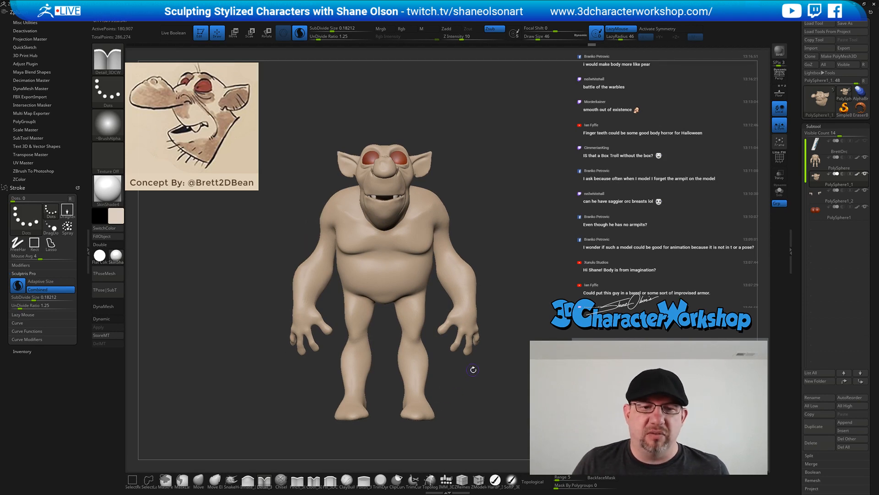
{"action": "left_click_drag", "start_coordinate": [440, 381], "coordinate": [434, 355], "text": "alt"}
Select the body subtool and mask it from the knees up, leaving the lower legs free
{"action": "key", "text": "w"}
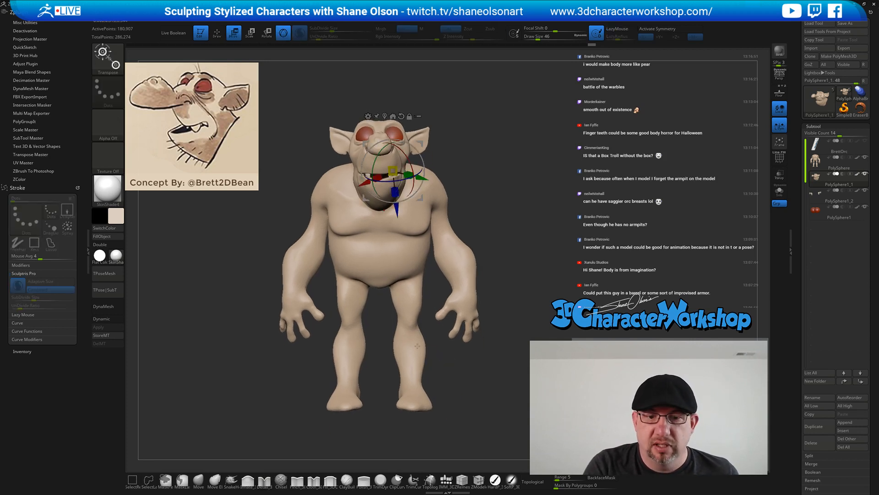
{"action": "left_click", "coordinate": [410, 331], "text": "alt"}
{"action": "key", "text": "q"}
{"action": "key", "text": "w"}
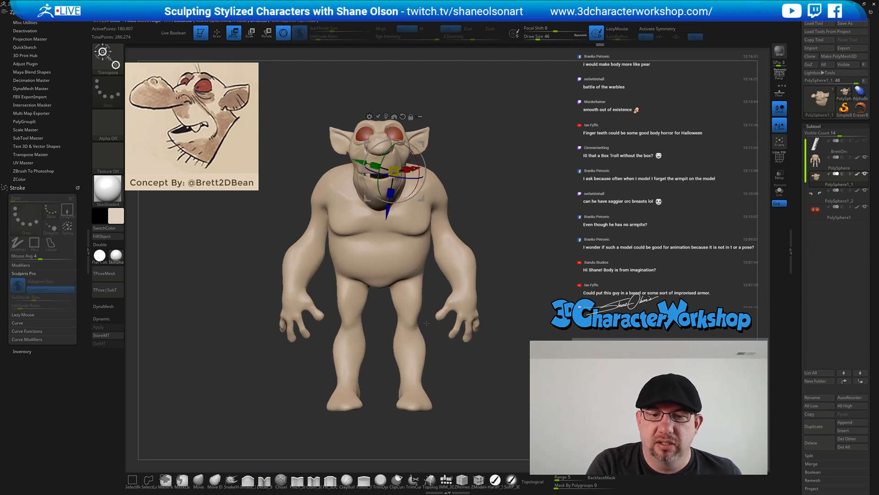
{"action": "left_click", "coordinate": [416, 350], "text": "alt"}
{"action": "left_click_drag", "start_coordinate": [410, 328], "coordinate": [412, 357], "text": "ctrl"}
{"action": "left_click", "coordinate": [423, 342], "text": "ctrl"}
{"action": "key", "text": "q"}
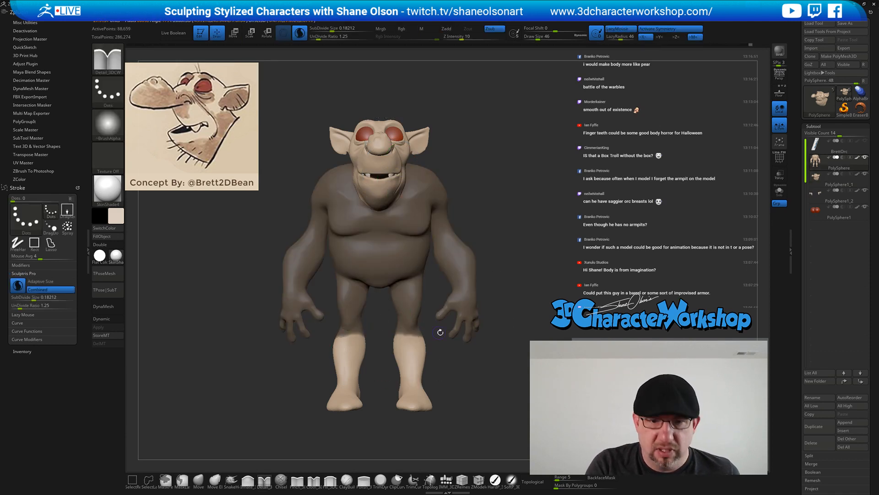
Clear the mask, show the body's polyframe, and mask the body again with only the lower legs left unmasked
{"action": "left_click_drag", "start_coordinate": [484, 387], "coordinate": [508, 368], "text": "ctrl"}
{"action": "key", "text": "shift+f"}
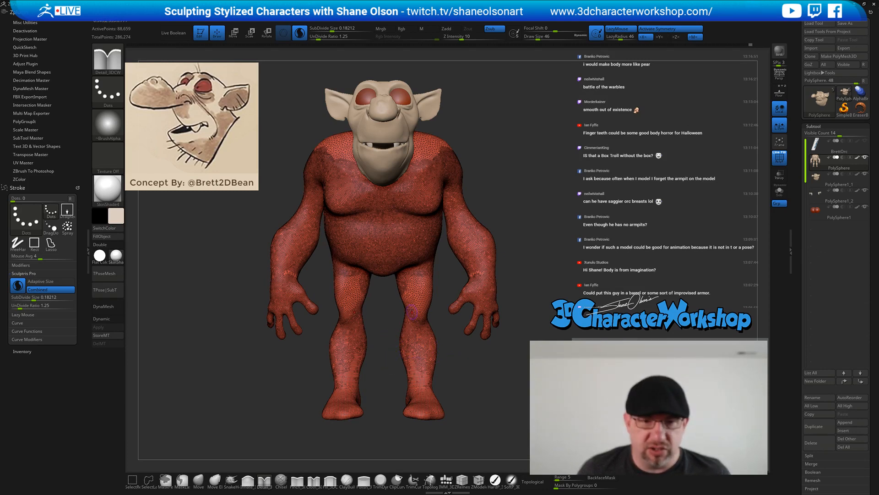
{"action": "mouse_move", "coordinate": [387, 305]}
{"action": "left_mouse_down", "text": "ctrl"}
{"action": "mouse_move", "coordinate": [368, 380]}
{"action": "mouse_move", "coordinate": [426, 446]}
{"action": "mouse_move", "coordinate": [449, 342]}
{"action": "mouse_move", "coordinate": [389, 293]}
{"action": "left_mouse_up", "text": "ctrl"}
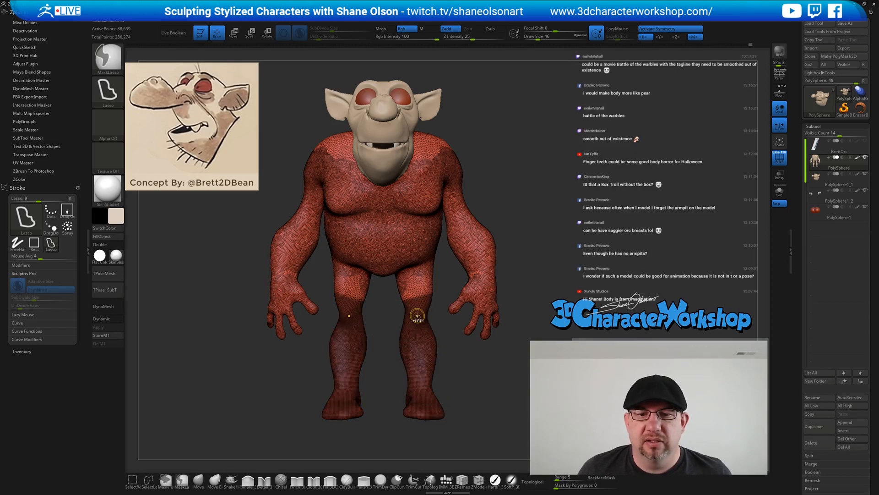
{"action": "left_click", "coordinate": [478, 372], "text": "ctrl"}
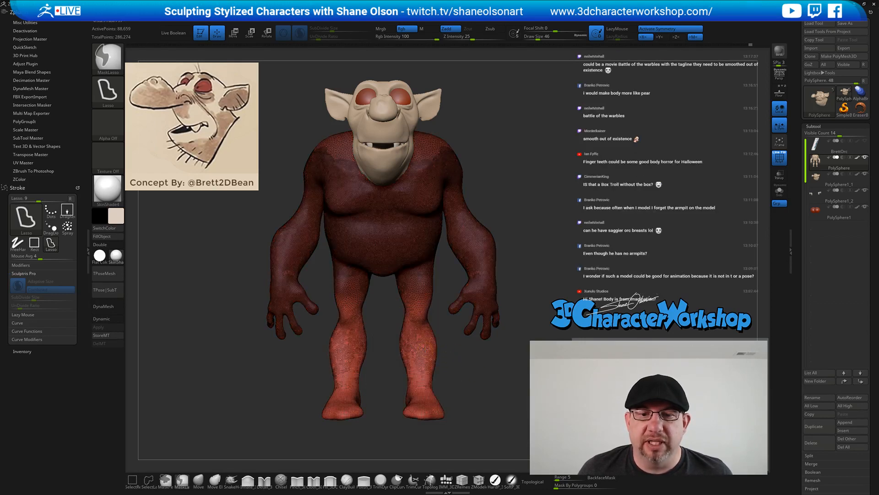
{"action": "left_click", "coordinate": [501, 382], "text": "ctrl"}
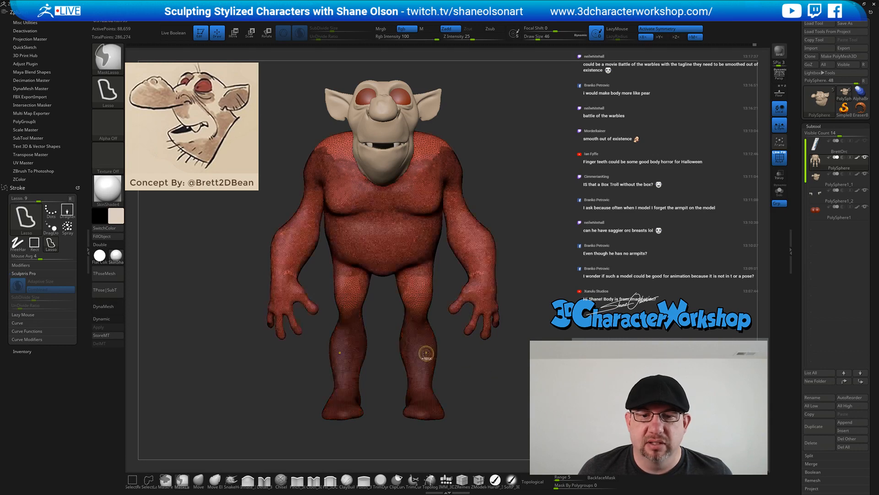
{"action": "left_click", "coordinate": [488, 372], "text": "ctrl"}
Shorten the legs by moving the unmasked lower legs up toward the torso with the gizmo
{"action": "key", "text": "w"}
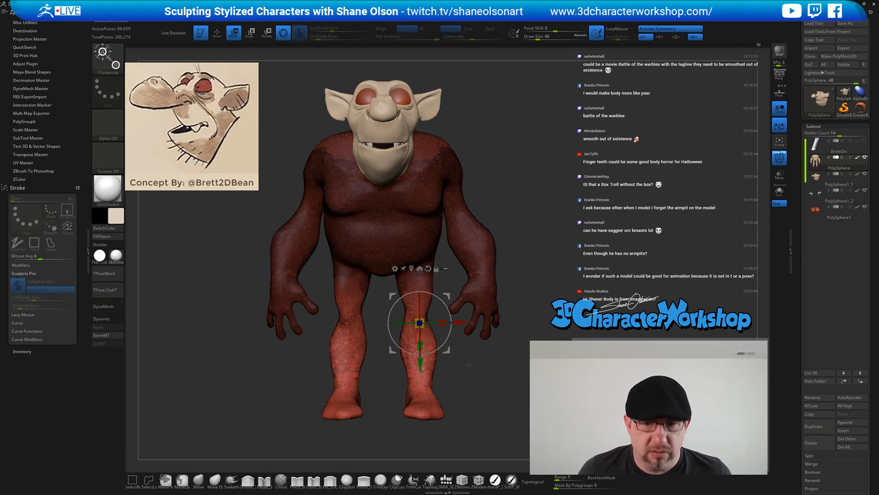
{"action": "left_click_drag", "start_coordinate": [444, 295], "coordinate": [420, 276], "text": "alt"}
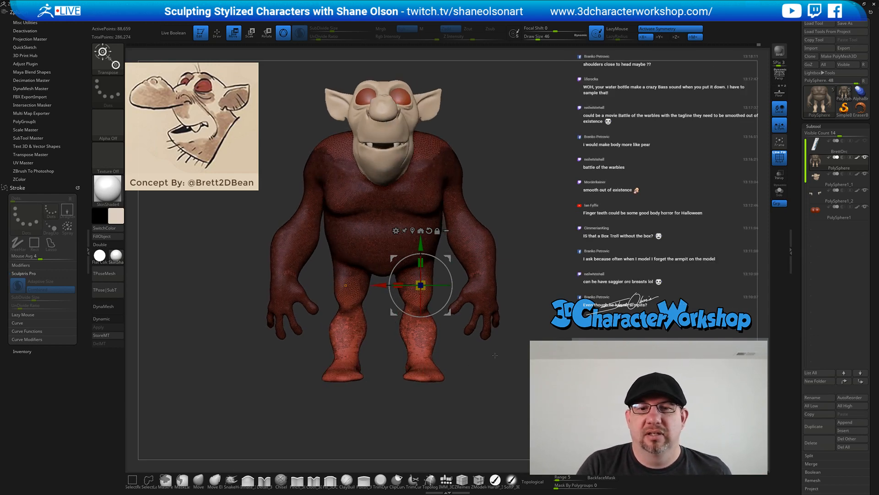
{"action": "left_click_drag", "start_coordinate": [495, 355], "coordinate": [504, 328], "text": "alt"}
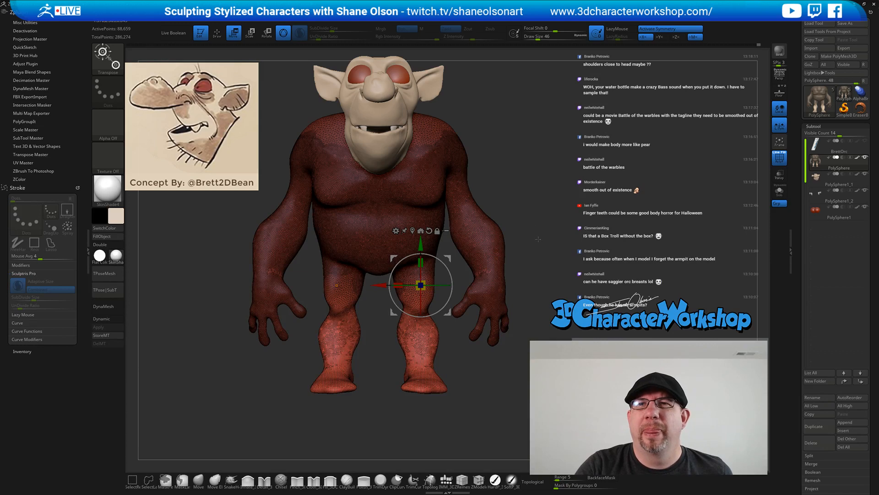
{"action": "key", "text": "ctrl"}
{"action": "scroll", "coordinate": [544, 216], "scroll_direction": "down", "scroll_amount": 2}
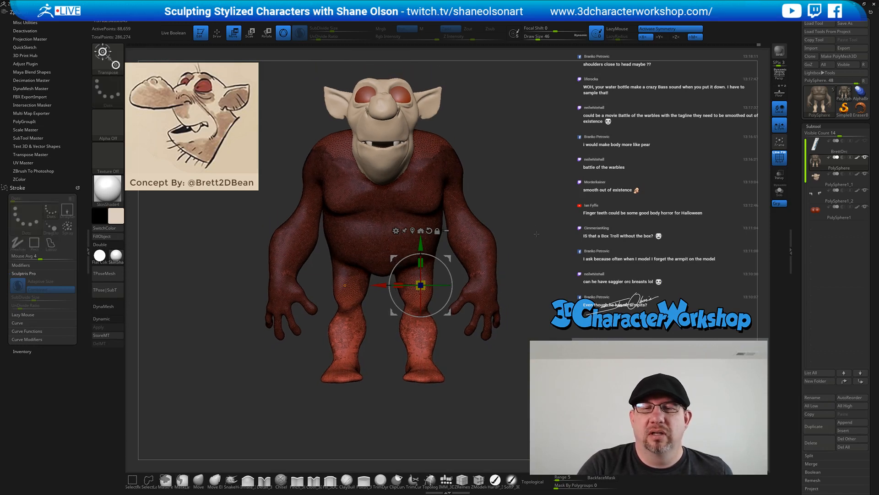
{"action": "key", "text": "ctrl"}
{"action": "key", "text": "q"}
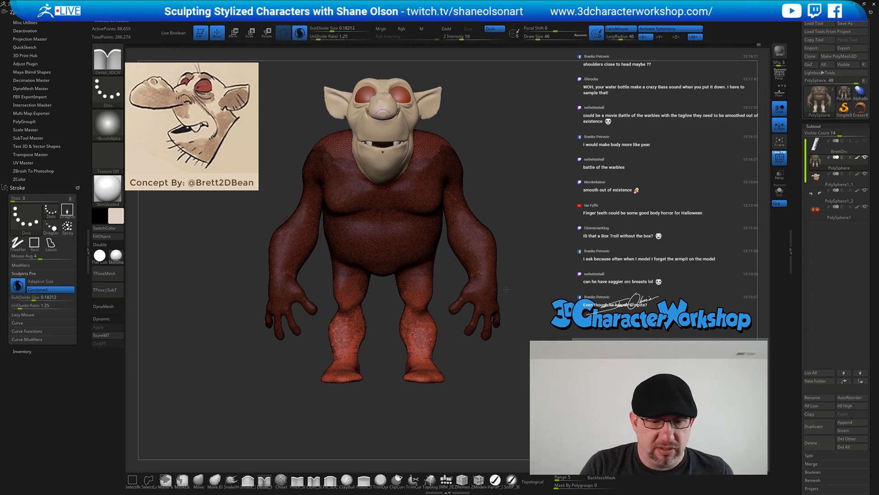
Shorten both feet from the side view by pushing the toes back toward the heels with the Move brush at draw size 344
{"action": "left_click", "coordinate": [198, 479]}
{"action": "key", "text": "s"}
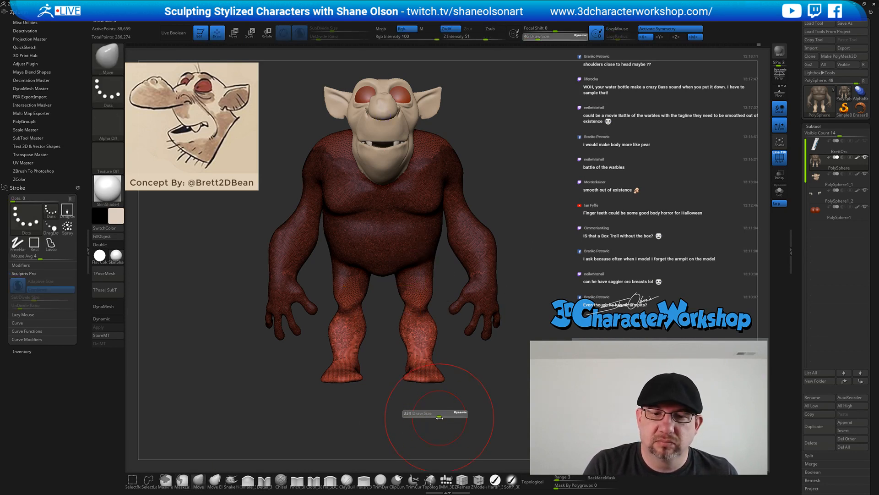
{"action": "left_click_drag", "start_coordinate": [439, 417], "coordinate": [440, 417]}
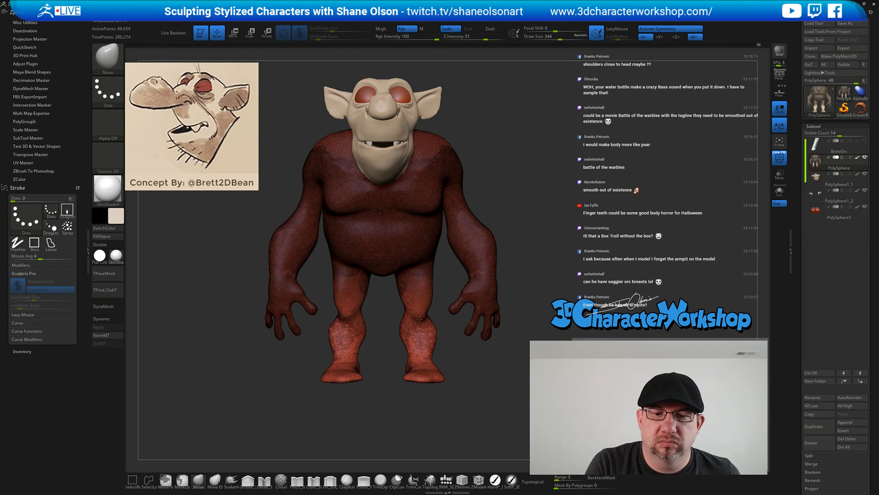
{"action": "left_click_drag", "start_coordinate": [484, 385], "coordinate": [462, 391]}
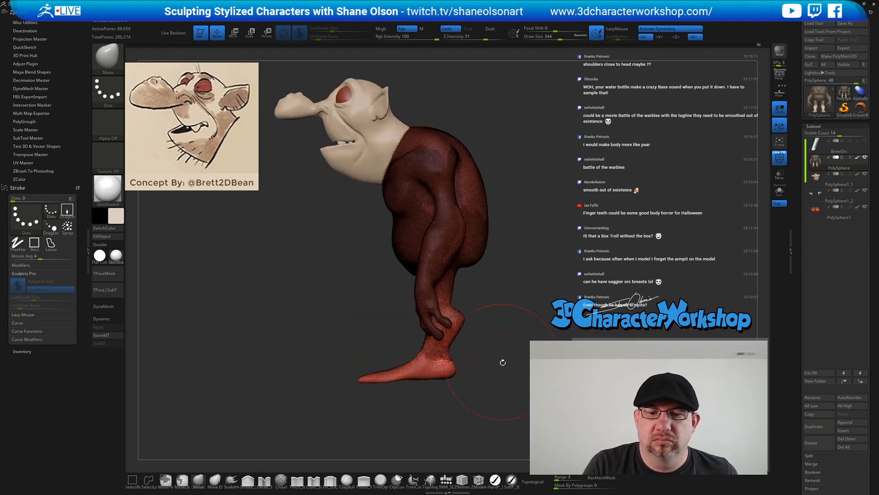
{"action": "left_click_drag", "start_coordinate": [366, 378], "coordinate": [390, 376]}
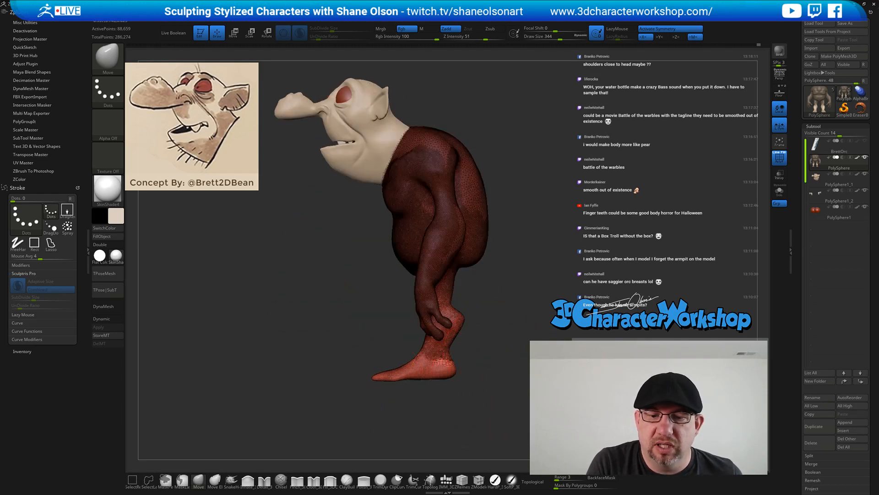
Turn off Sculptris Pro and reshape the soles from below with the Move brush at draw size 154, widening and rounding the feet
{"action": "mouse_move", "coordinate": [441, 396]}
{"action": "left_mouse_down"}
{"action": "mouse_move", "coordinate": [461, 404]}
{"action": "mouse_move", "coordinate": [447, 384]}
{"action": "mouse_move", "coordinate": [461, 265]}
{"action": "mouse_move", "coordinate": [465, 346]}
{"action": "left_mouse_up"}
{"action": "key", "text": "s"}
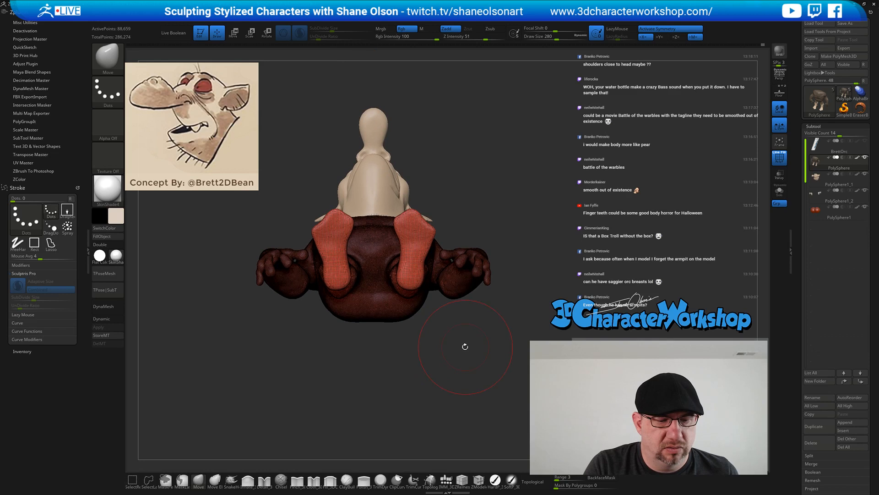
{"action": "left_click", "coordinate": [248, 479]}
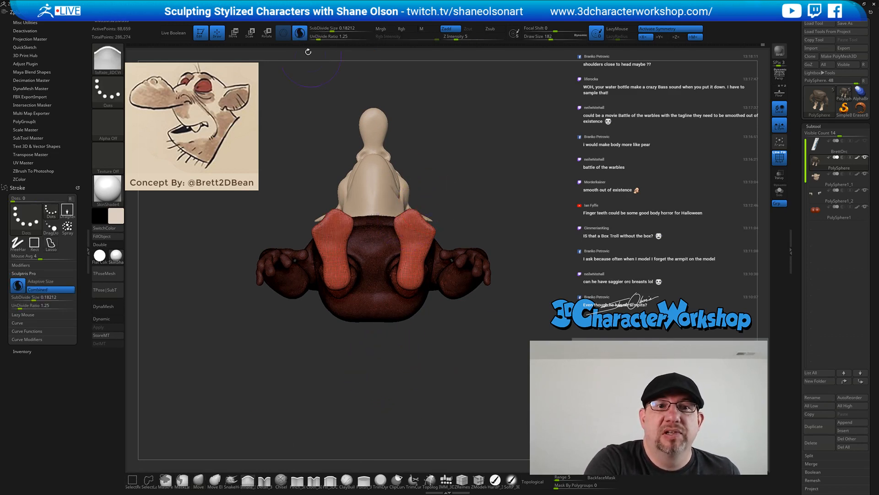
{"action": "left_click", "coordinate": [299, 32]}
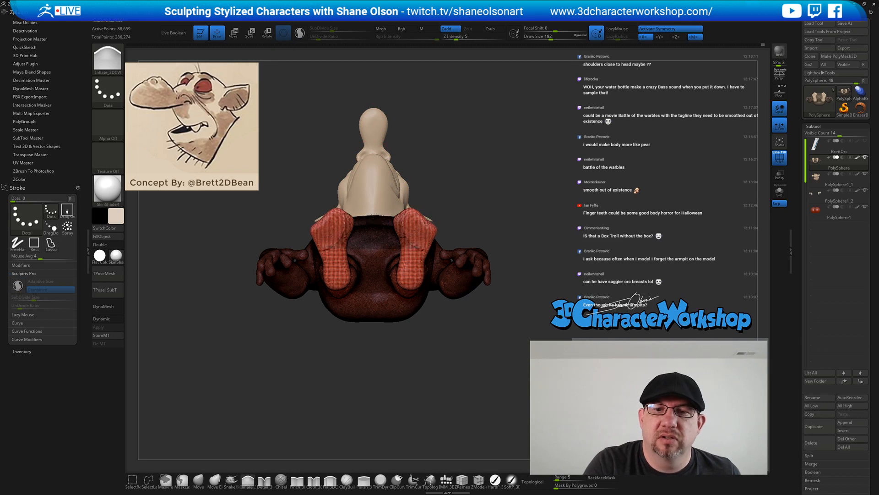
{"action": "left_click", "coordinate": [414, 241]}
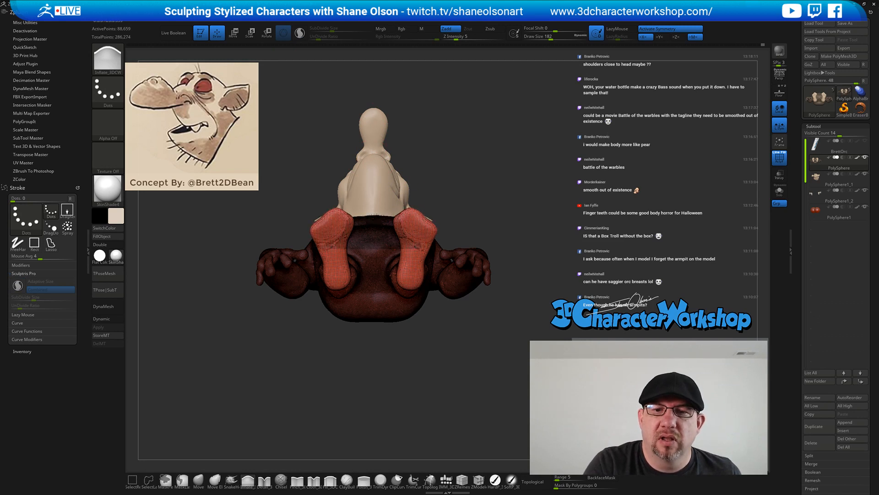
{"action": "left_click", "coordinate": [199, 480]}
{"action": "key", "text": "s"}
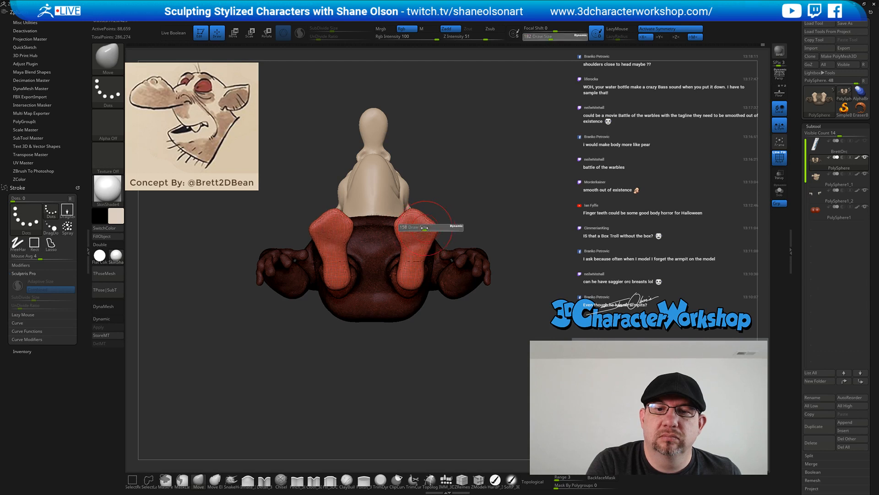
{"action": "left_click_drag", "start_coordinate": [458, 228], "coordinate": [402, 227]}
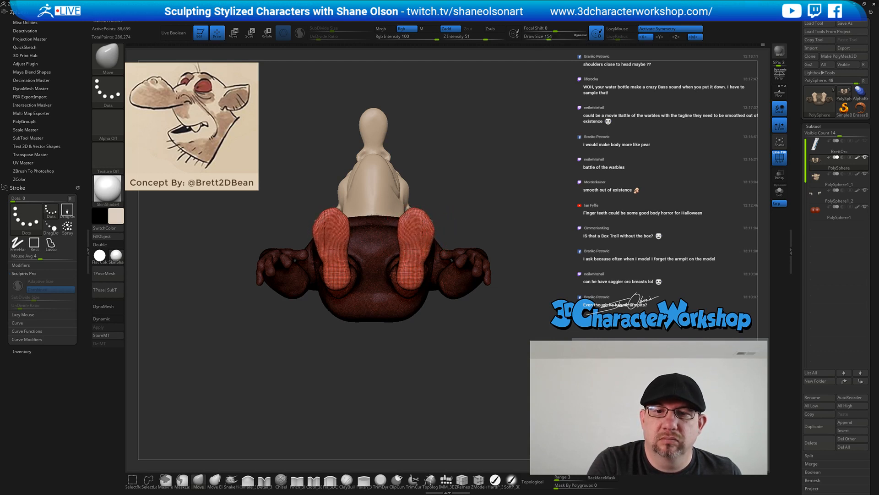
{"action": "key", "text": "shift"}
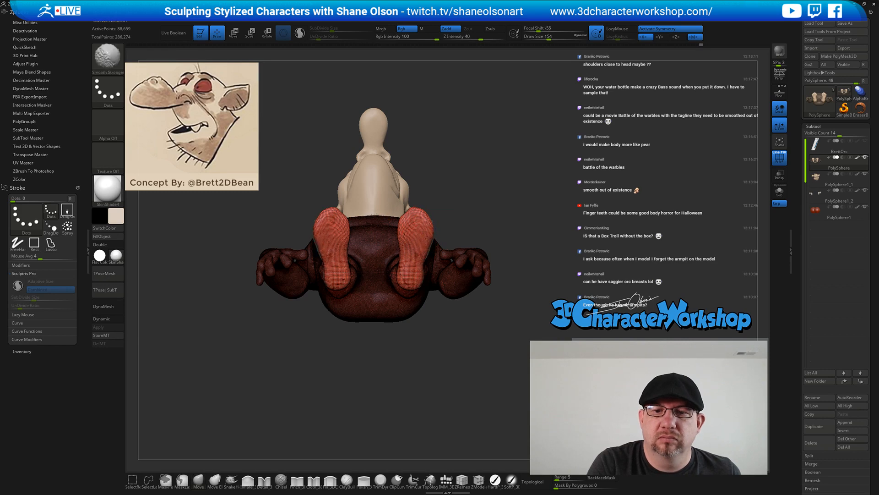
Thicken the front of the feet with the Inflate brush at draw size 154, and clear the mask from the body
{"action": "mouse_move", "coordinate": [482, 192]}
{"action": "left_mouse_down"}
{"action": "mouse_move", "coordinate": [465, 281]}
{"action": "mouse_move", "coordinate": [435, 291]}
{"action": "mouse_move", "coordinate": [403, 246]}
{"action": "left_mouse_up"}
{"action": "key", "text": "b"}
{"action": "key", "text": "i"}
{"action": "key", "text": "n"}
{"action": "left_click_drag", "start_coordinate": [438, 286], "coordinate": [448, 320]}
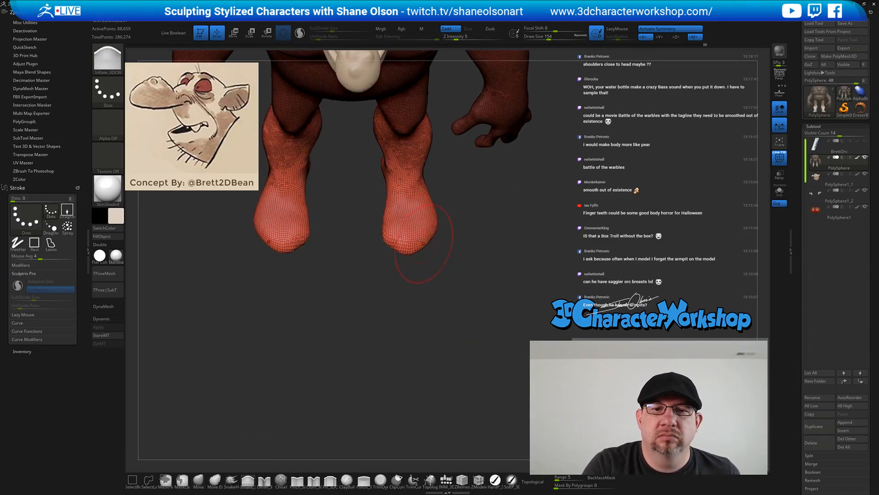
{"action": "left_click_drag", "start_coordinate": [424, 242], "coordinate": [387, 228]}
{"action": "mouse_move", "coordinate": [429, 246]}
{"action": "left_mouse_down"}
{"action": "mouse_move", "coordinate": [435, 236]}
{"action": "mouse_move", "coordinate": [450, 261]}
{"action": "mouse_move", "coordinate": [451, 329]}
{"action": "mouse_move", "coordinate": [469, 335]}
{"action": "mouse_move", "coordinate": [458, 348]}
{"action": "left_mouse_up"}
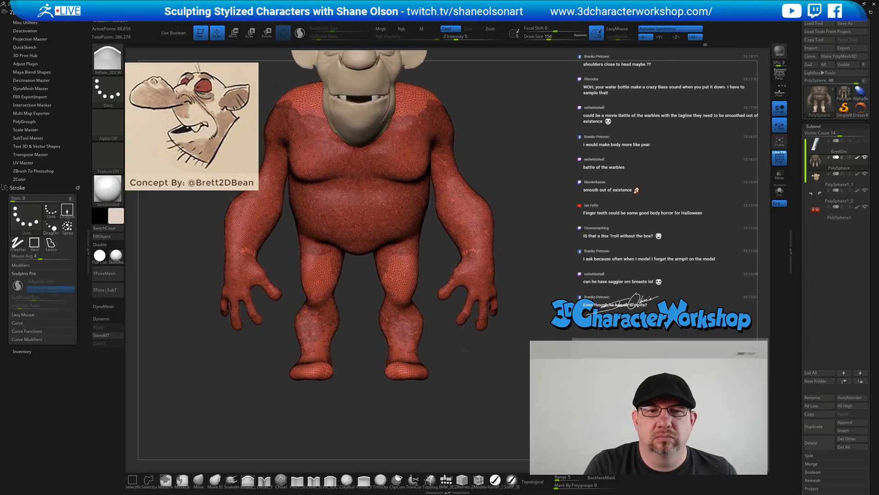
Narrow and raise the shoulders and upper back with the Move brush at draw size 550, working from the front and back
{"action": "key", "text": "s"}
{"action": "left_click", "coordinate": [454, 353]}
{"action": "left_click_drag", "start_coordinate": [532, 295], "coordinate": [485, 196]}
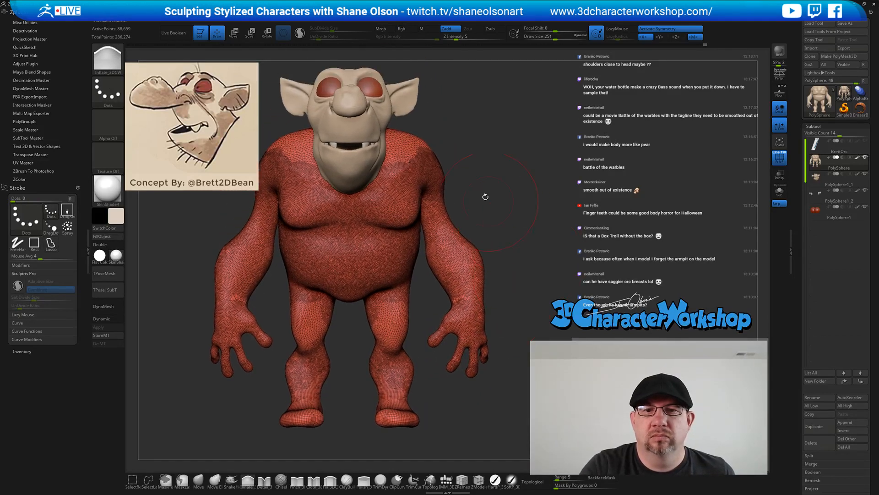
{"action": "left_click", "coordinate": [199, 480]}
{"action": "key", "text": "s"}
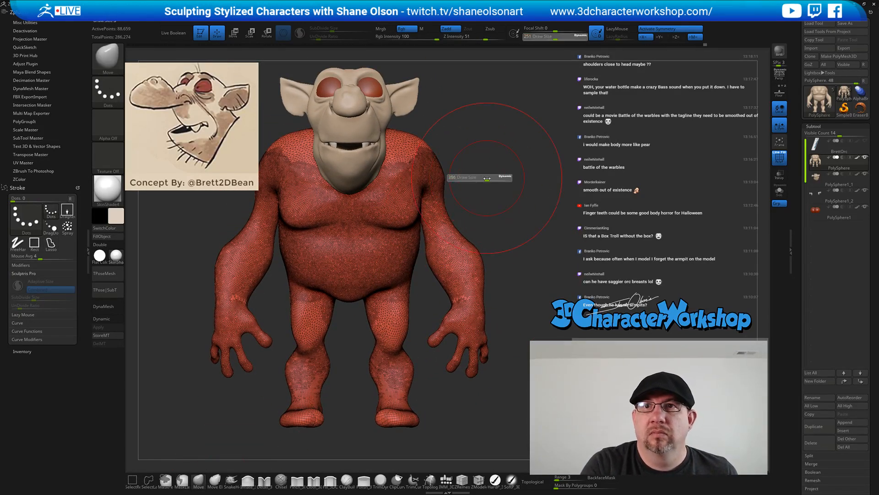
{"action": "left_click_drag", "start_coordinate": [493, 182], "coordinate": [496, 182]}
{"action": "left_click_drag", "start_coordinate": [414, 168], "coordinate": [402, 141]}
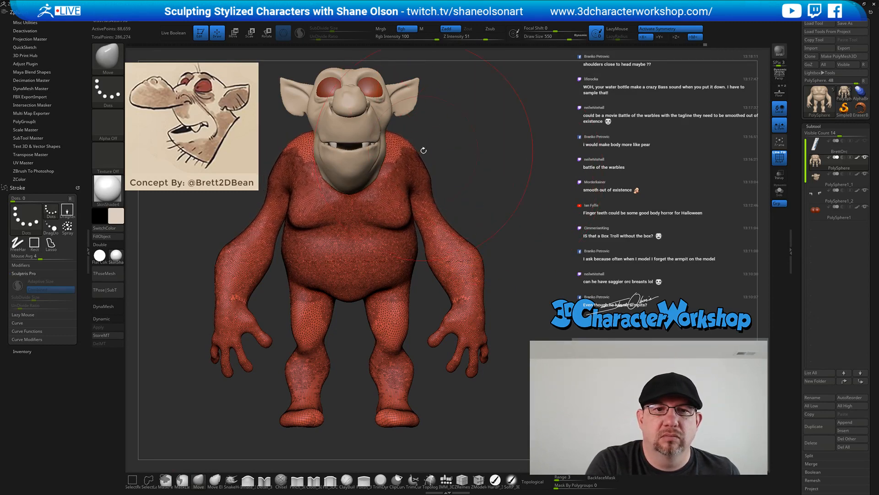
{"action": "mouse_move", "coordinate": [533, 201]}
{"action": "left_mouse_down"}
{"action": "mouse_move", "coordinate": [491, 215]}
{"action": "mouse_move", "coordinate": [337, 210]}
{"action": "left_mouse_up"}
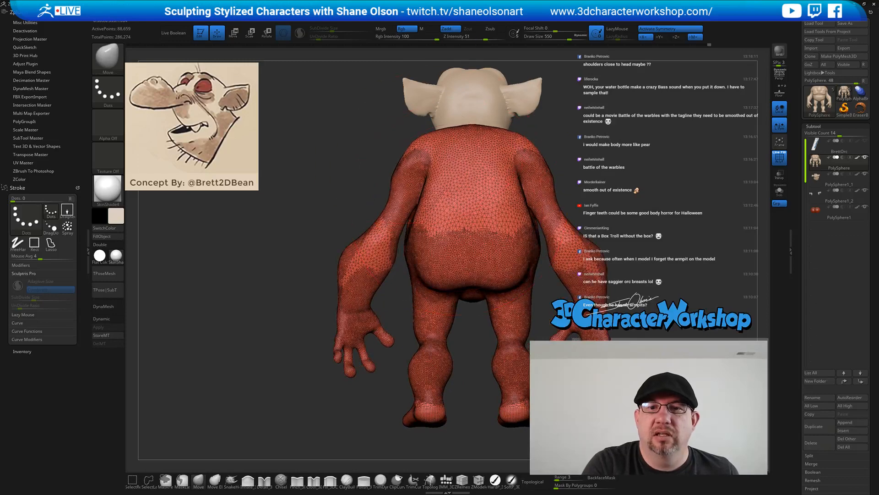
{"action": "left_click_drag", "start_coordinate": [429, 157], "coordinate": [434, 140]}
{"action": "left_click_drag", "start_coordinate": [427, 262], "coordinate": [422, 266]}
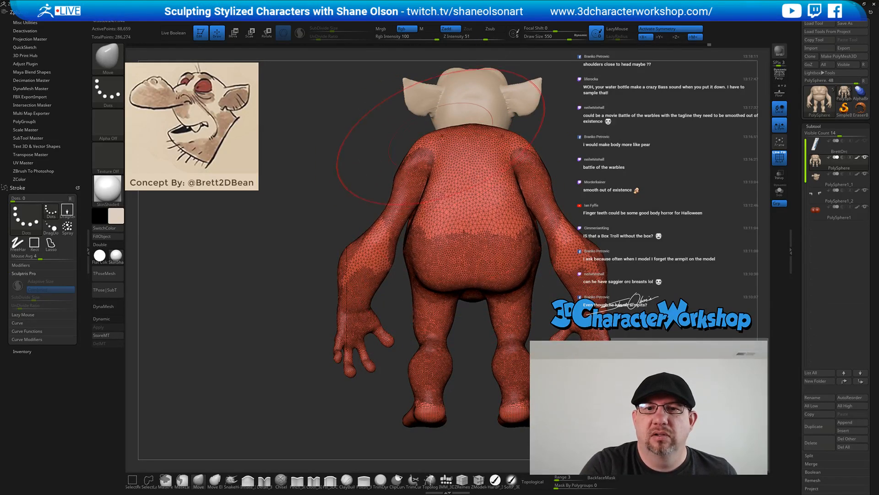
Widen the sides of the belly slightly with the Move brush at draw size 393 for a more pear-shaped body
{"action": "left_click_drag", "start_coordinate": [446, 141], "coordinate": [637, 191]}
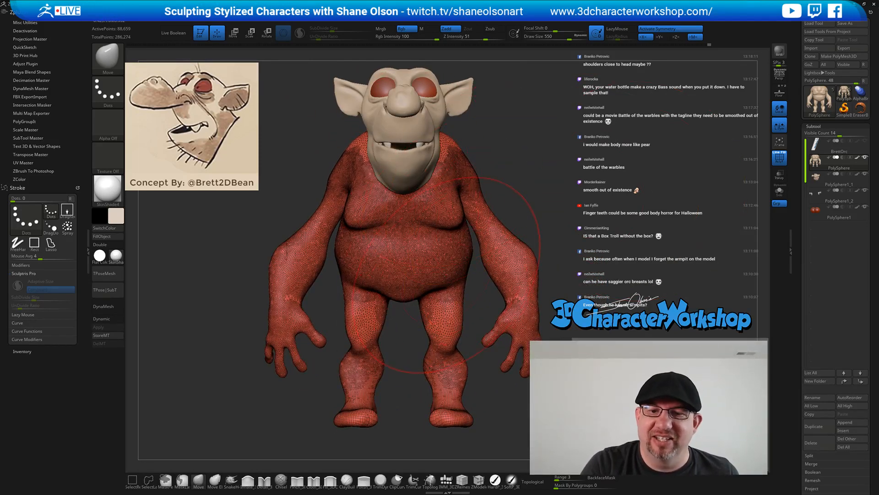
{"action": "key", "text": "s"}
{"action": "left_click_drag", "start_coordinate": [445, 272], "coordinate": [448, 276]}
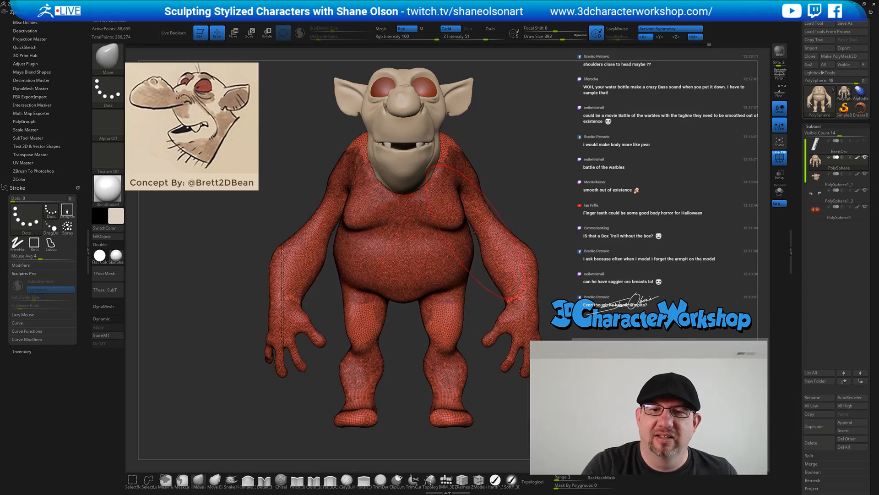
{"action": "mouse_move", "coordinate": [542, 179]}
{"action": "left_mouse_down"}
{"action": "mouse_move", "coordinate": [534, 161]}
{"action": "mouse_move", "coordinate": [570, 209]}
{"action": "mouse_move", "coordinate": [521, 255]}
{"action": "left_mouse_up"}
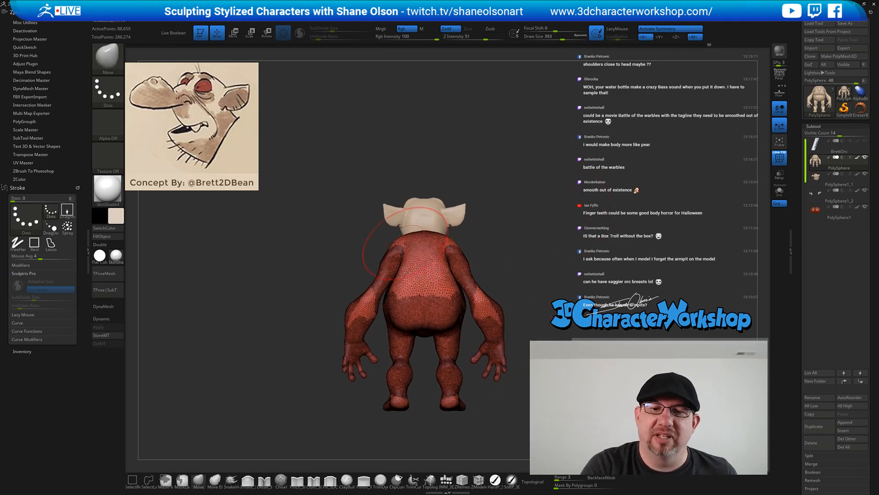
Hide the body's polyframe and make small adjustments to the body's outline with a smaller Move brush
{"action": "mouse_move", "coordinate": [520, 214]}
{"action": "left_mouse_down"}
{"action": "mouse_move", "coordinate": [526, 252]}
{"action": "mouse_move", "coordinate": [567, 254]}
{"action": "mouse_move", "coordinate": [536, 246]}
{"action": "mouse_move", "coordinate": [506, 265]}
{"action": "mouse_move", "coordinate": [502, 329]}
{"action": "mouse_move", "coordinate": [488, 287]}
{"action": "mouse_move", "coordinate": [469, 297]}
{"action": "mouse_move", "coordinate": [467, 285]}
{"action": "left_mouse_up"}
{"action": "key", "text": "shift+f"}
{"action": "key", "text": "s"}
{"action": "key", "text": "s"}
{"action": "mouse_move", "coordinate": [499, 290]}
{"action": "left_mouse_down"}
{"action": "mouse_move", "coordinate": [468, 290]}
{"action": "mouse_move", "coordinate": [503, 288]}
{"action": "left_mouse_up"}
{"action": "key", "text": "s"}
{"action": "left_click_drag", "start_coordinate": [449, 303], "coordinate": [440, 306]}
{"action": "left_click_drag", "start_coordinate": [489, 330], "coordinate": [504, 350]}
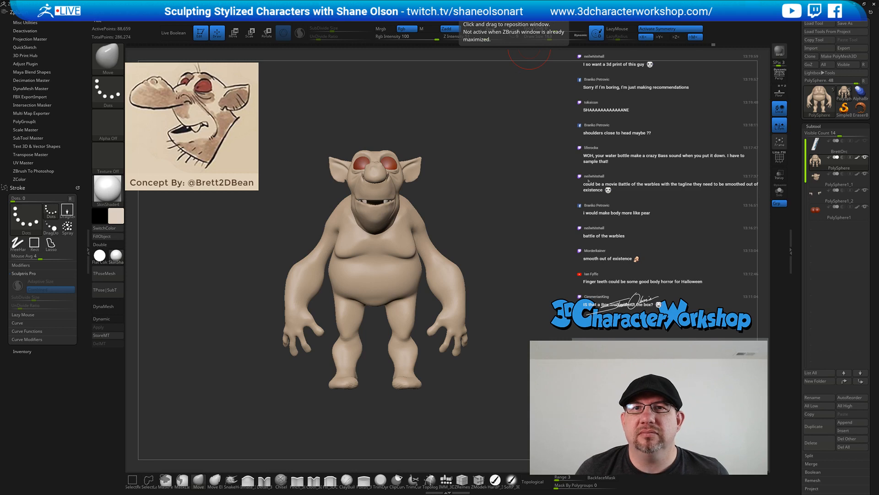
Carve a diagonal fat fold on each side of the lower back with the detail brush at draw size 140
{"action": "mouse_move", "coordinate": [544, 150]}
{"action": "left_mouse_down"}
{"action": "mouse_move", "coordinate": [514, 155]}
{"action": "mouse_move", "coordinate": [536, 149]}
{"action": "mouse_move", "coordinate": [548, 160]}
{"action": "mouse_move", "coordinate": [533, 174]}
{"action": "mouse_move", "coordinate": [543, 175]}
{"action": "left_mouse_up"}
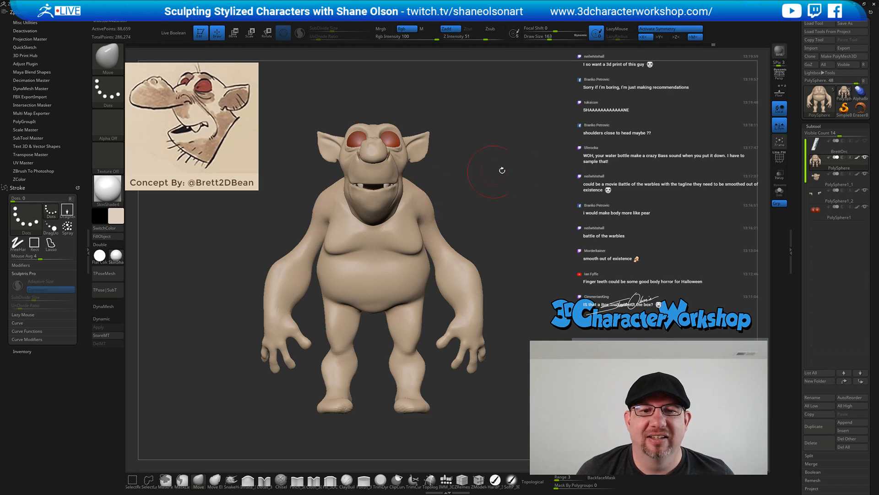
{"action": "left_click_drag", "start_coordinate": [502, 170], "coordinate": [452, 209]}
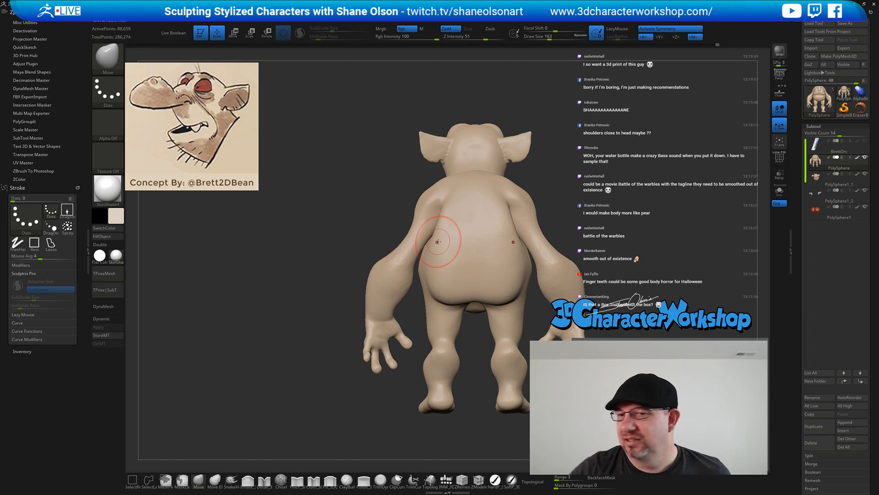
{"action": "left_click", "coordinate": [264, 480]}
{"action": "left_click_drag", "start_coordinate": [298, 372], "coordinate": [310, 373]}
{"action": "key", "text": "bracketleft"}
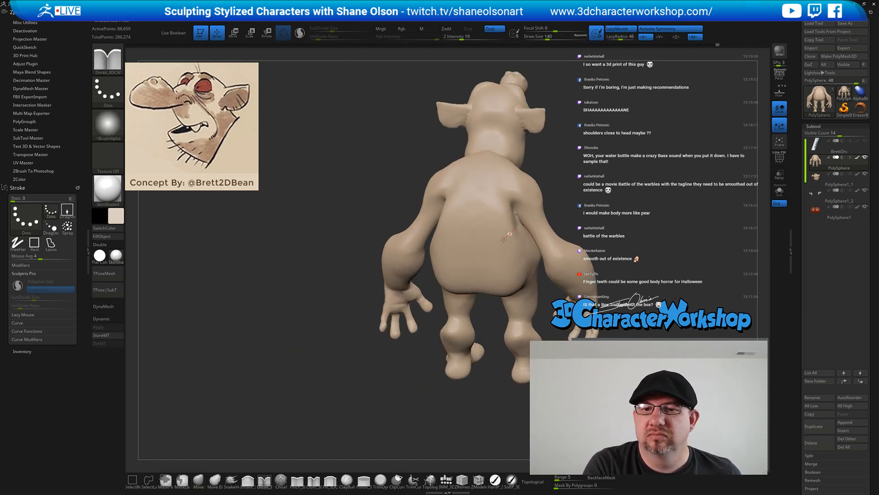
{"action": "left_click_drag", "start_coordinate": [504, 239], "coordinate": [489, 260]}
{"action": "left_click_drag", "start_coordinate": [335, 389], "coordinate": [359, 338]}
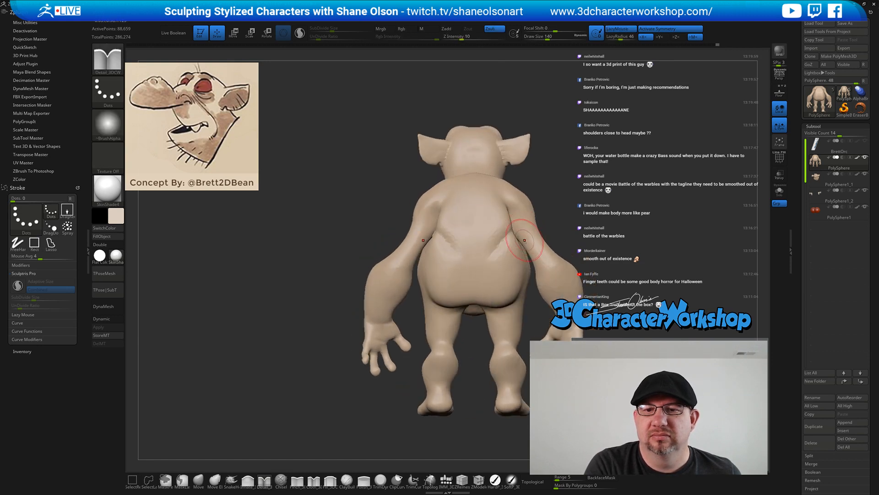
Deepen the diagonal back folds from several angles and smooth their outer ends below the armpits
{"action": "right_click_drag", "start_coordinate": [531, 243], "coordinate": [517, 238]}
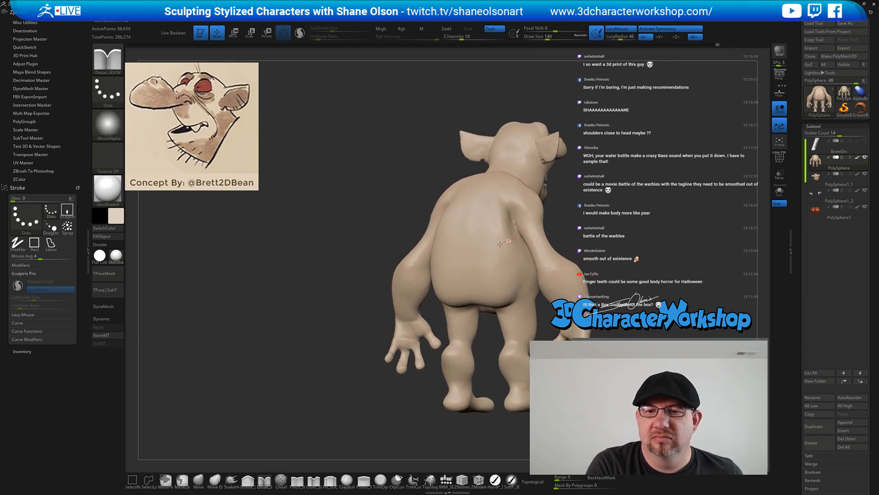
{"action": "left_click_drag", "start_coordinate": [500, 244], "coordinate": [477, 259]}
{"action": "mouse_move", "coordinate": [511, 227]}
{"action": "left_mouse_down", "text": "shift"}
{"action": "mouse_move", "coordinate": [501, 218]}
{"action": "mouse_move", "coordinate": [499, 232]}
{"action": "left_mouse_up", "text": "shift"}
{"action": "mouse_move", "coordinate": [503, 238]}
{"action": "right_mouse_down"}
{"action": "mouse_move", "coordinate": [557, 256]}
{"action": "mouse_move", "coordinate": [516, 261]}
{"action": "right_mouse_up"}
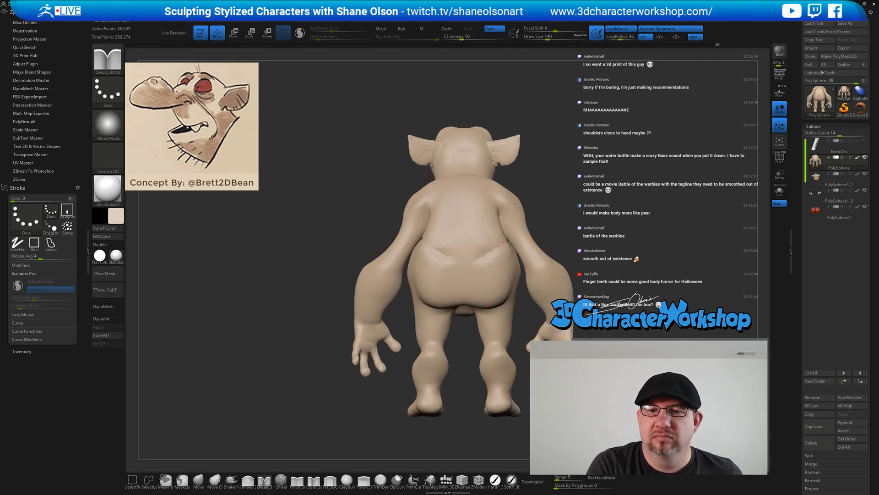
{"action": "left_click_drag", "start_coordinate": [498, 244], "coordinate": [478, 260]}
{"action": "right_click_drag", "start_coordinate": [481, 270], "coordinate": [433, 265]}
{"action": "left_click_drag", "start_coordinate": [503, 235], "coordinate": [518, 236], "text": "shift"}
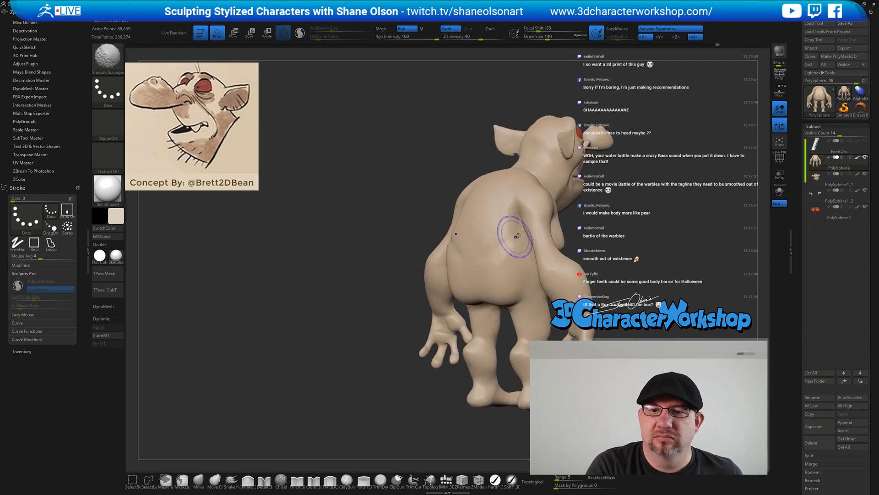
Smooth the back folds so they blend into the flanks on both sides of the torso
{"action": "right_click_drag", "start_coordinate": [518, 238], "coordinate": [552, 255]}
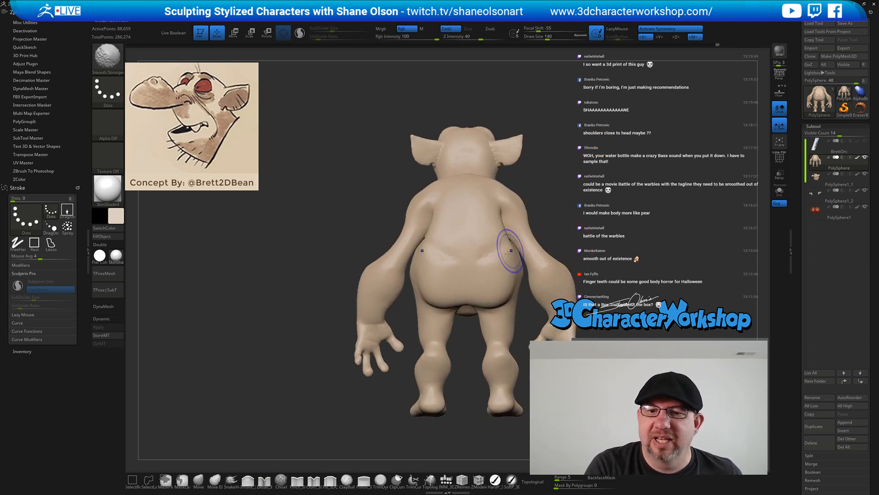
{"action": "left_click_drag", "start_coordinate": [510, 253], "coordinate": [510, 262], "text": "shift"}
{"action": "mouse_move", "coordinate": [479, 240]}
{"action": "right_mouse_down"}
{"action": "mouse_move", "coordinate": [549, 250]}
{"action": "mouse_move", "coordinate": [523, 271]}
{"action": "mouse_move", "coordinate": [548, 272]}
{"action": "right_mouse_up"}
{"action": "left_click_drag", "start_coordinate": [430, 250], "coordinate": [454, 254]}
{"action": "mouse_move", "coordinate": [454, 254]}
{"action": "left_mouse_down", "text": "shift"}
{"action": "mouse_move", "coordinate": [445, 257]}
{"action": "mouse_move", "coordinate": [458, 255]}
{"action": "mouse_move", "coordinate": [451, 254]}
{"action": "mouse_move", "coordinate": [476, 276]}
{"action": "mouse_move", "coordinate": [468, 280]}
{"action": "left_mouse_up", "text": "shift"}
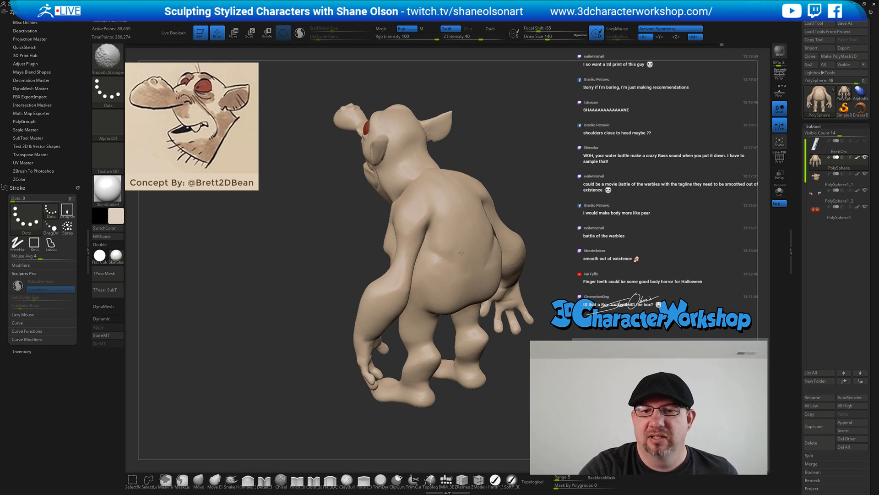
Hide both arms of the body subtool to expose the sides of the torso and the legs
{"action": "right_click_drag", "start_coordinate": [519, 252], "coordinate": [543, 227], "text": "shift"}
{"action": "mouse_move", "coordinate": [543, 226]}
{"action": "right_mouse_down", "text": "alt"}
{"action": "mouse_move", "coordinate": [495, 262]}
{"action": "mouse_move", "coordinate": [563, 268]}
{"action": "mouse_move", "coordinate": [583, 252]}
{"action": "mouse_move", "coordinate": [526, 276]}
{"action": "mouse_move", "coordinate": [500, 305]}
{"action": "right_mouse_up", "text": "alt"}
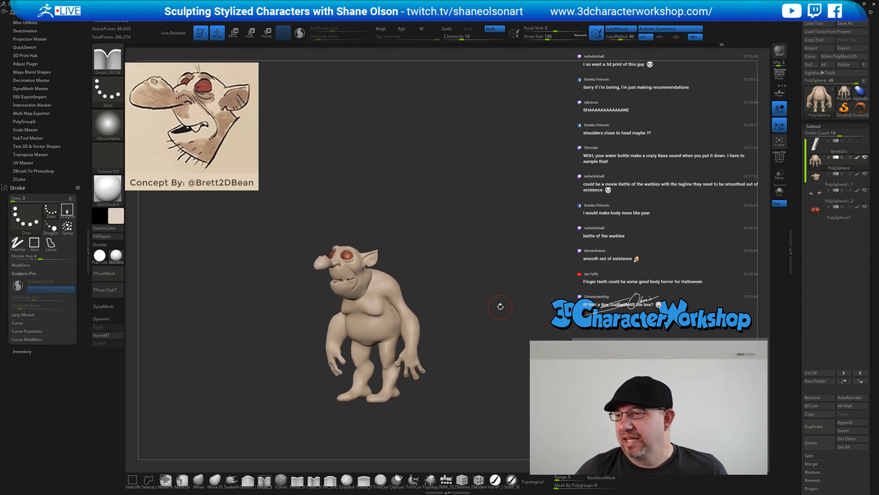
{"action": "right_click_drag", "start_coordinate": [477, 211], "coordinate": [486, 227], "text": "ctrl"}
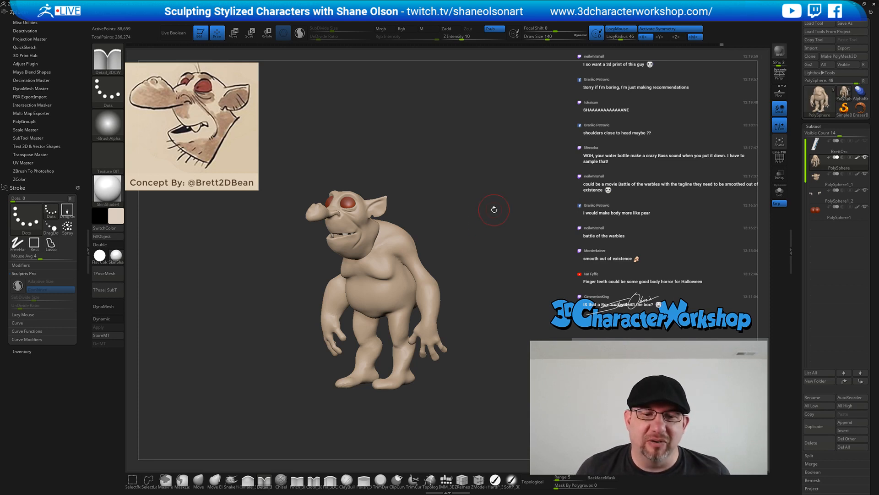
{"action": "right_click_drag", "start_coordinate": [500, 218], "coordinate": [487, 252]}
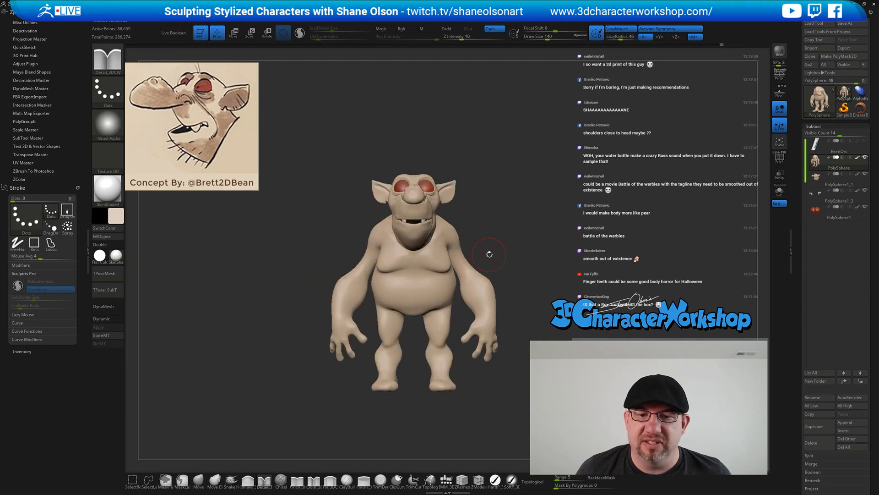
{"action": "left_click_drag", "start_coordinate": [531, 235], "coordinate": [456, 382], "text": "ctrl+shift"}
{"action": "right_click_drag", "start_coordinate": [535, 288], "coordinate": [471, 280]}
{"action": "mouse_move", "coordinate": [421, 294]}
{"action": "right_mouse_down", "text": "ctrl"}
{"action": "mouse_move", "coordinate": [415, 314]}
{"action": "mouse_move", "coordinate": [424, 317]}
{"action": "right_mouse_up", "text": "ctrl"}
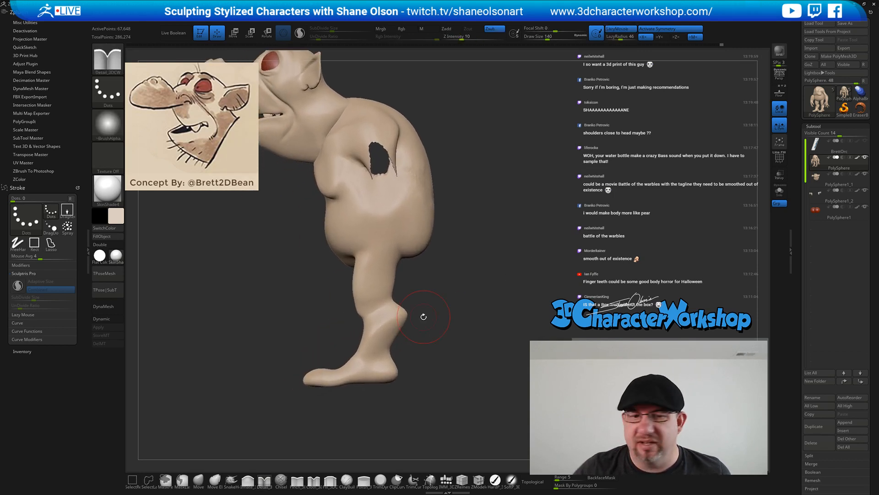
Reshape the calves, the backs of the knees and the fronts of the thighs using the Move brush at draw size 167
{"action": "key", "text": "s"}
{"action": "left_click_drag", "start_coordinate": [409, 331], "coordinate": [412, 332]}
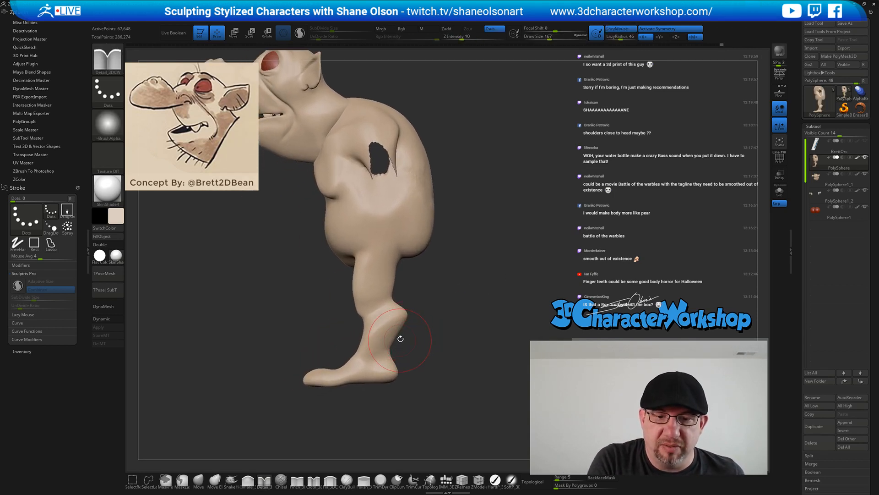
{"action": "key", "text": "b"}
{"action": "key", "text": "m"}
{"action": "key", "text": "v"}
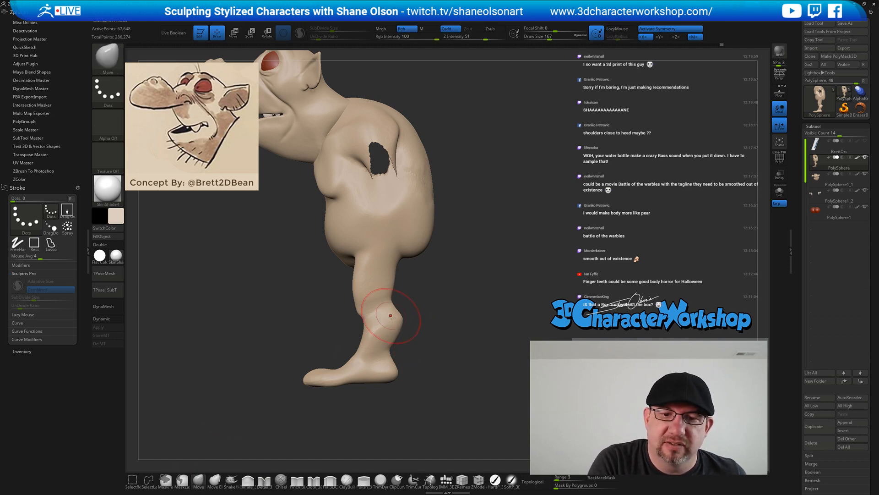
{"action": "left_click_drag", "start_coordinate": [392, 308], "coordinate": [396, 321], "text": "shift"}
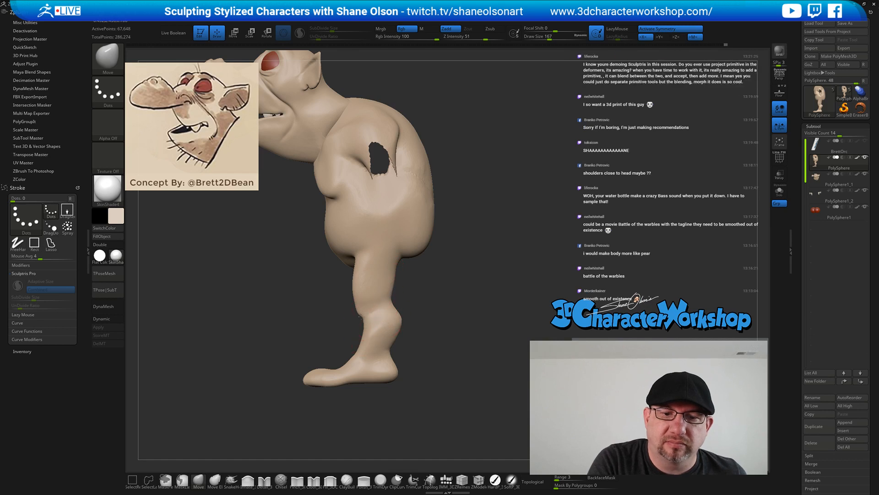
{"action": "left_click_drag", "start_coordinate": [360, 278], "coordinate": [355, 274]}
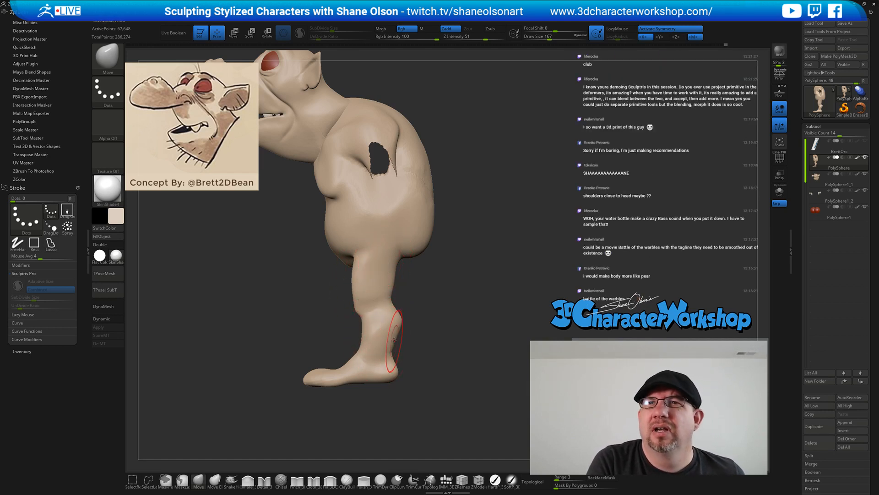
Refine the profile of the buttocks and lower back with the Move brush at draw size 245
{"action": "right_click_drag", "start_coordinate": [342, 234], "coordinate": [350, 274], "text": "ctrl"}
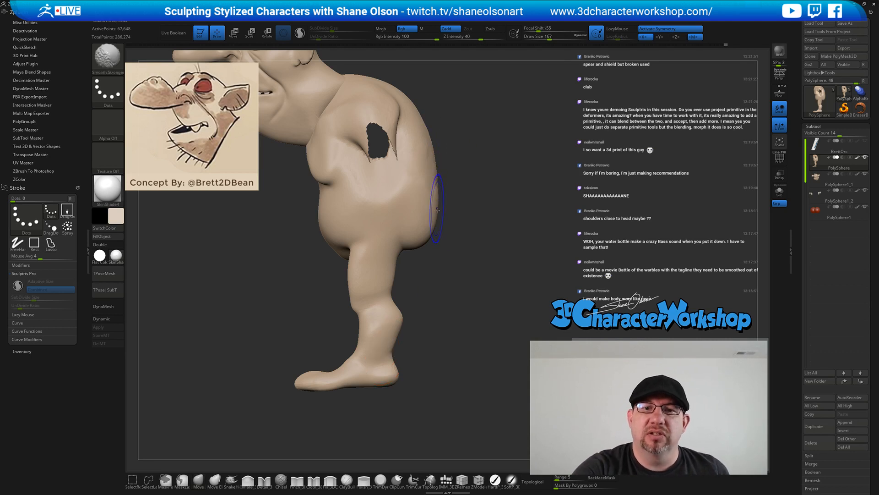
{"action": "key", "text": "bracketright"}
{"action": "key", "text": "bracketright"}
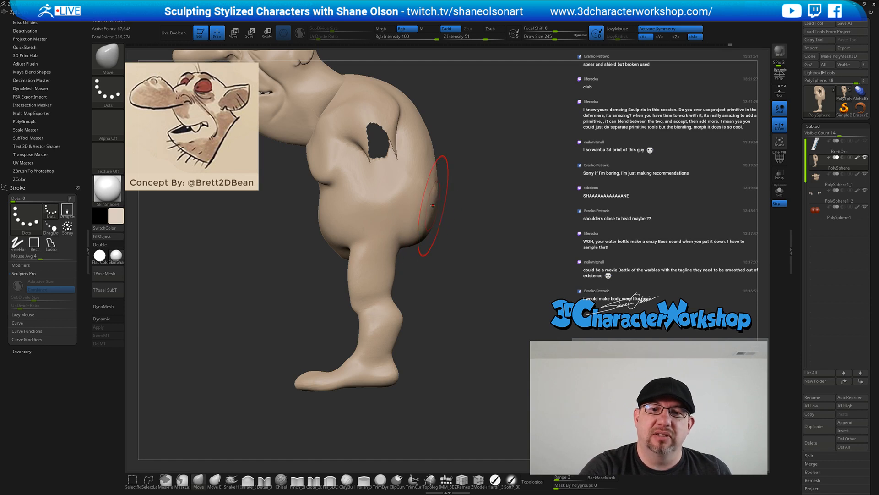
{"action": "mouse_move", "coordinate": [436, 216]}
{"action": "left_mouse_down"}
{"action": "mouse_move", "coordinate": [441, 201]}
{"action": "mouse_move", "coordinate": [472, 268]}
{"action": "left_mouse_up"}
Adjust the outer contours of the thighs and knees from behind with the Move brush at draw sizes 187 and 140
{"action": "key", "text": "s"}
{"action": "mouse_move", "coordinate": [417, 249]}
{"action": "left_mouse_down"}
{"action": "mouse_move", "coordinate": [393, 265]}
{"action": "mouse_move", "coordinate": [380, 261]}
{"action": "mouse_move", "coordinate": [394, 266]}
{"action": "left_mouse_up"}
{"action": "key", "text": "s"}
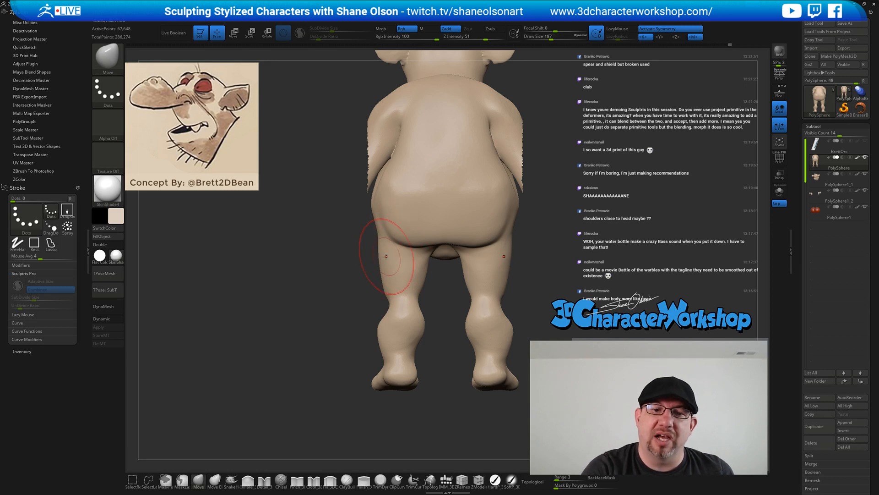
{"action": "key", "text": "s"}
{"action": "left_click_drag", "start_coordinate": [392, 292], "coordinate": [386, 293]}
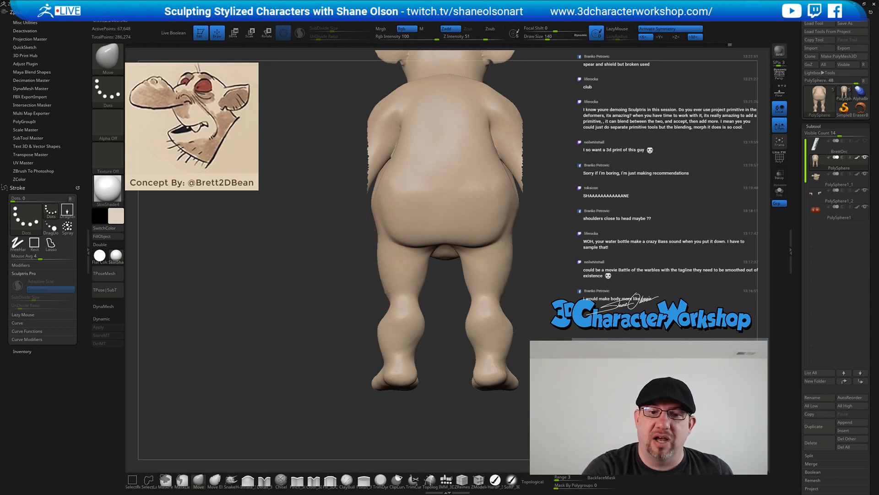
{"action": "mouse_move", "coordinate": [372, 341]}
{"action": "left_mouse_down"}
{"action": "mouse_move", "coordinate": [431, 343]}
{"action": "mouse_move", "coordinate": [447, 317]}
{"action": "mouse_move", "coordinate": [448, 272]}
{"action": "mouse_move", "coordinate": [422, 278]}
{"action": "mouse_move", "coordinate": [447, 256]}
{"action": "left_mouse_up"}
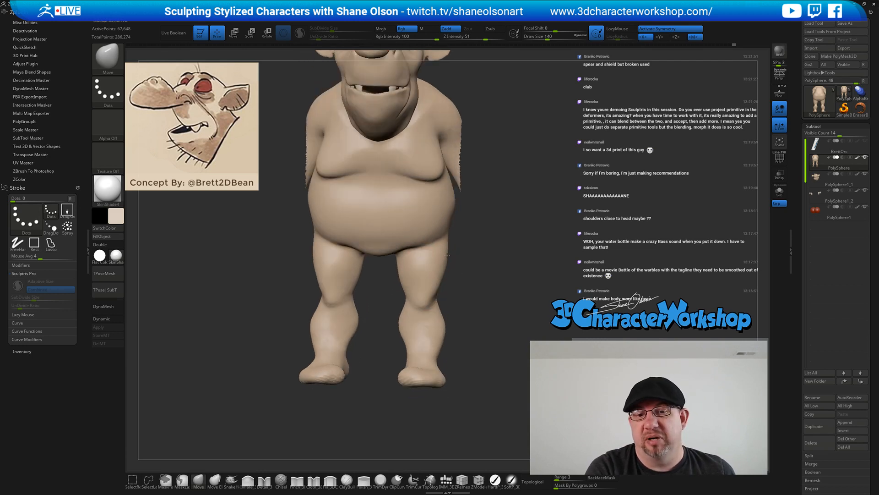
Pull the fronts of the upper thighs forward below the belly with the Move brush at draw size 182
{"action": "mouse_move", "coordinate": [447, 255]}
{"action": "right_mouse_down"}
{"action": "mouse_move", "coordinate": [432, 274]}
{"action": "mouse_move", "coordinate": [451, 274]}
{"action": "mouse_move", "coordinate": [441, 276]}
{"action": "mouse_move", "coordinate": [468, 308]}
{"action": "right_mouse_up"}
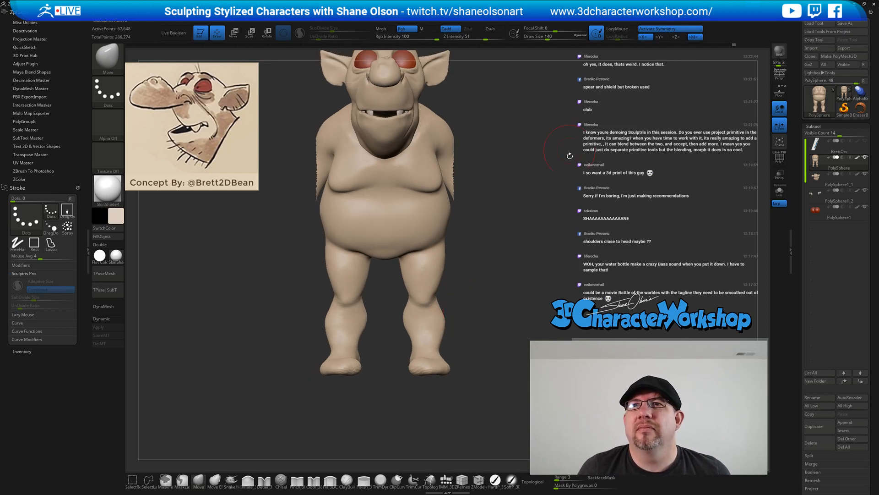
{"action": "right_click_drag", "start_coordinate": [568, 160], "coordinate": [446, 269]}
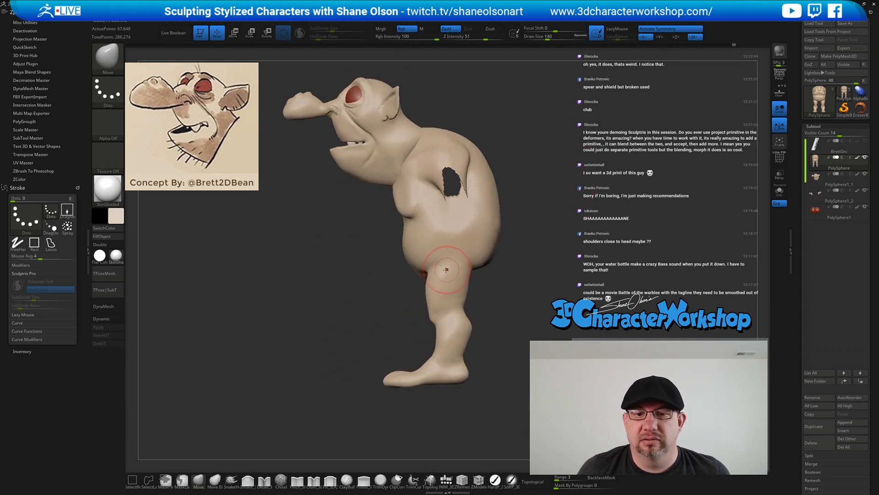
{"action": "key", "text": "s"}
{"action": "left_click_drag", "start_coordinate": [447, 270], "coordinate": [423, 272]}
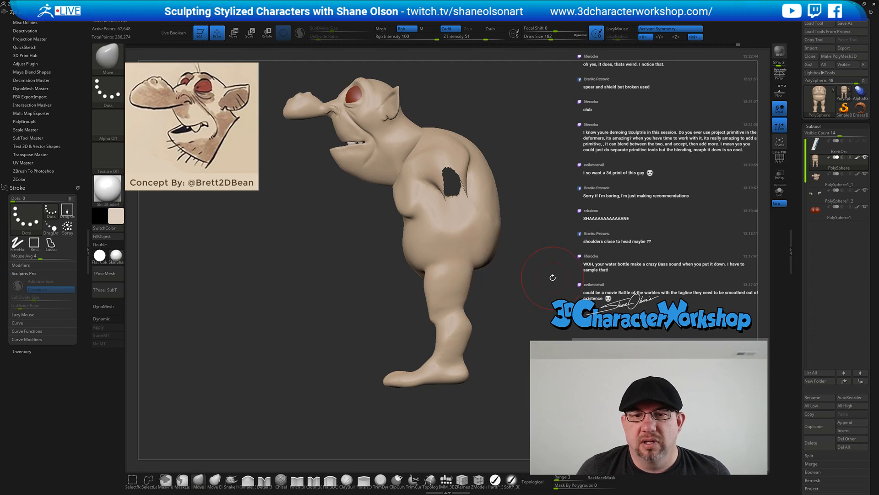
{"action": "left_click_drag", "start_coordinate": [552, 277], "coordinate": [518, 278]}
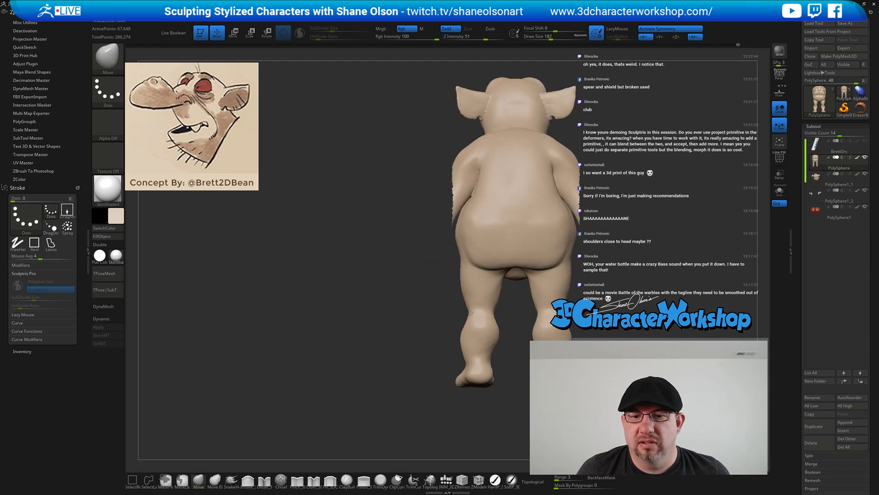
{"action": "left_click_drag", "start_coordinate": [410, 312], "coordinate": [373, 313]}
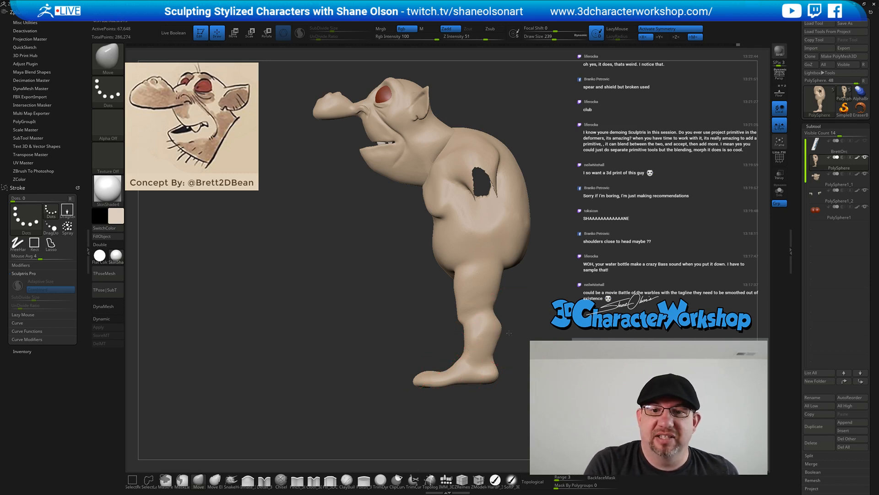
Reshape the feet with the Move brush at draw size 172 and smooth their front ends
{"action": "left_click_drag", "start_coordinate": [509, 333], "coordinate": [455, 400], "text": "alt"}
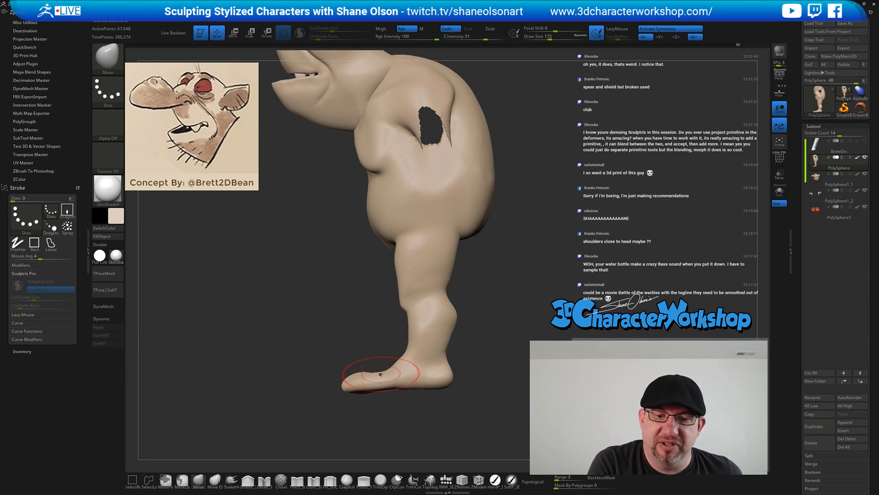
{"action": "left_click_drag", "start_coordinate": [373, 393], "coordinate": [394, 390]}
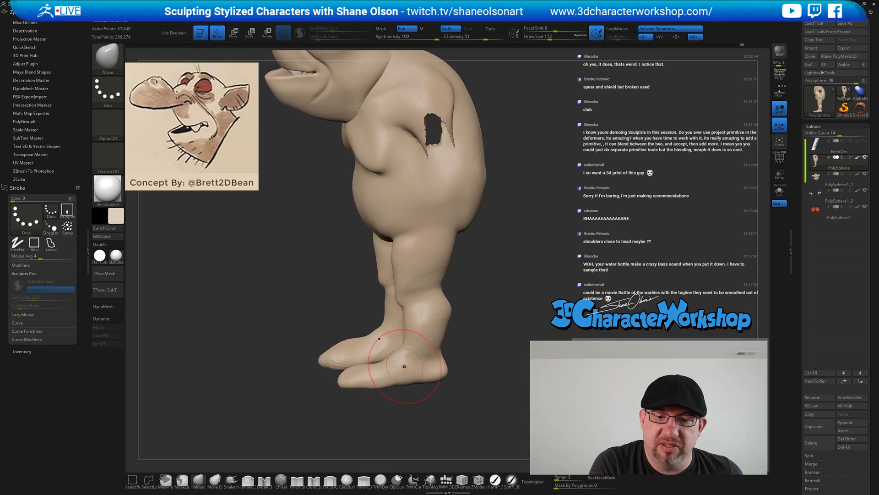
{"action": "mouse_move", "coordinate": [404, 366]}
{"action": "right_mouse_down"}
{"action": "mouse_move", "coordinate": [422, 381]}
{"action": "mouse_move", "coordinate": [399, 371]}
{"action": "mouse_move", "coordinate": [417, 381]}
{"action": "right_mouse_up"}
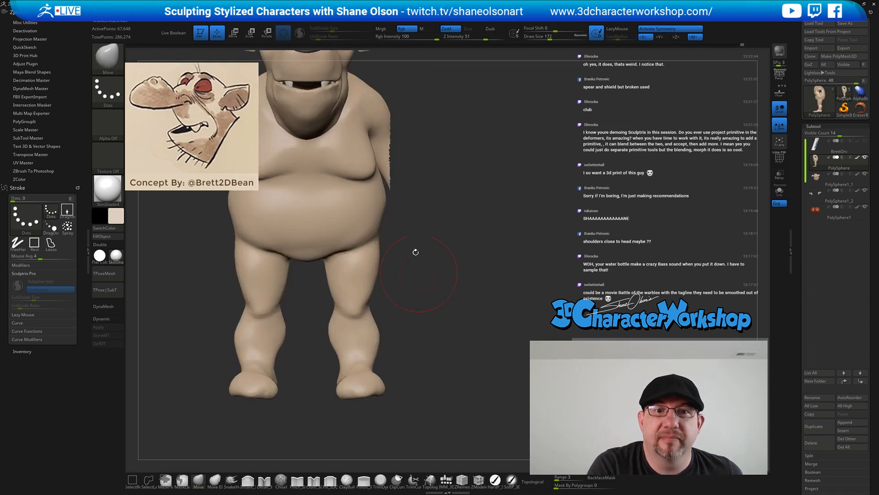
{"action": "left_click_drag", "start_coordinate": [354, 392], "coordinate": [372, 392], "text": "shift"}
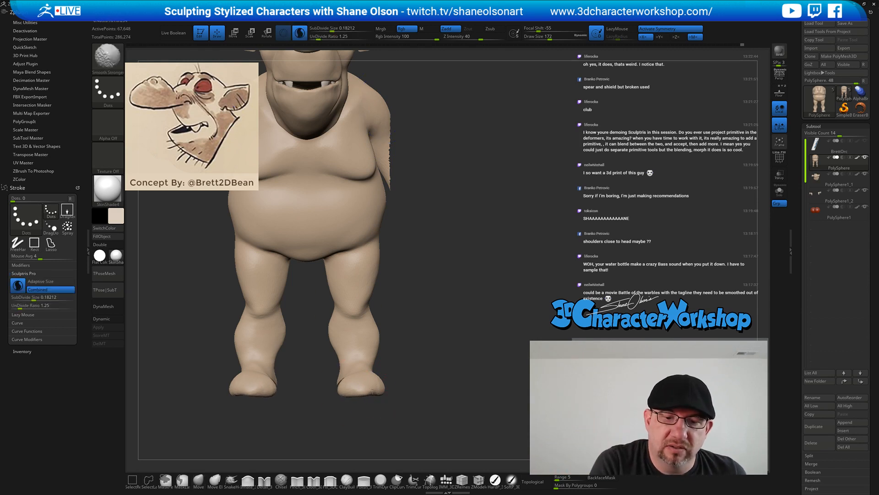
Unhide the arms, then smooth and reshape the front ends of the feet with draw size 192
{"action": "key", "text": "ctrl+shift"}
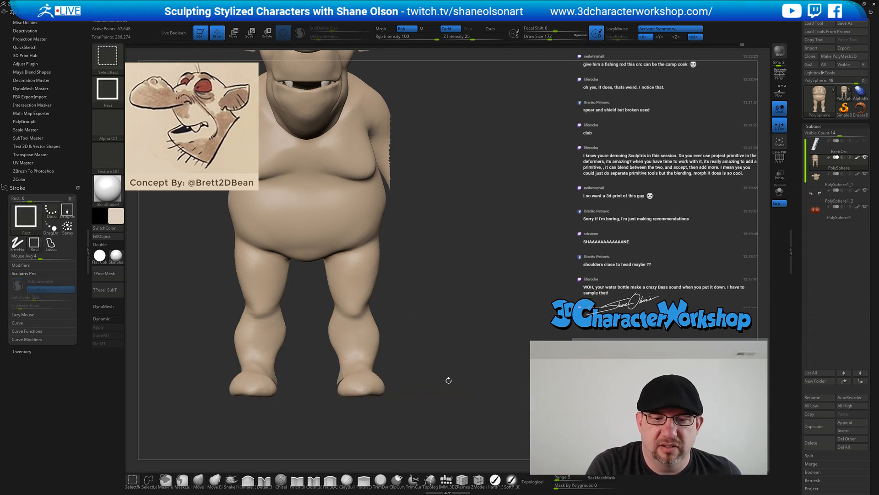
{"action": "left_click", "coordinate": [448, 380], "text": "ctrl+shift"}
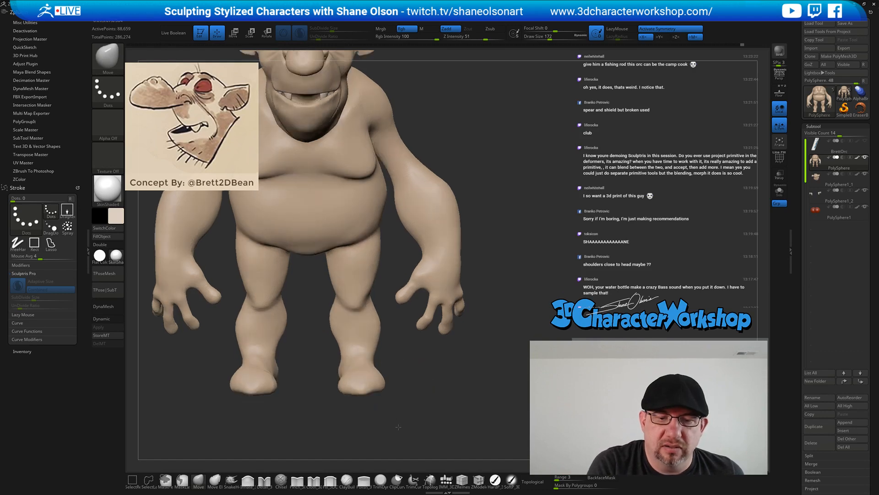
{"action": "left_click_drag", "start_coordinate": [399, 427], "coordinate": [397, 438]}
{"action": "mouse_move", "coordinate": [363, 373]}
{"action": "left_mouse_down", "text": "shift"}
{"action": "mouse_move", "coordinate": [387, 422]}
{"action": "mouse_move", "coordinate": [390, 399]}
{"action": "left_mouse_up", "text": "shift"}
{"action": "key", "text": "s"}
{"action": "left_click_drag", "start_coordinate": [413, 395], "coordinate": [391, 397]}
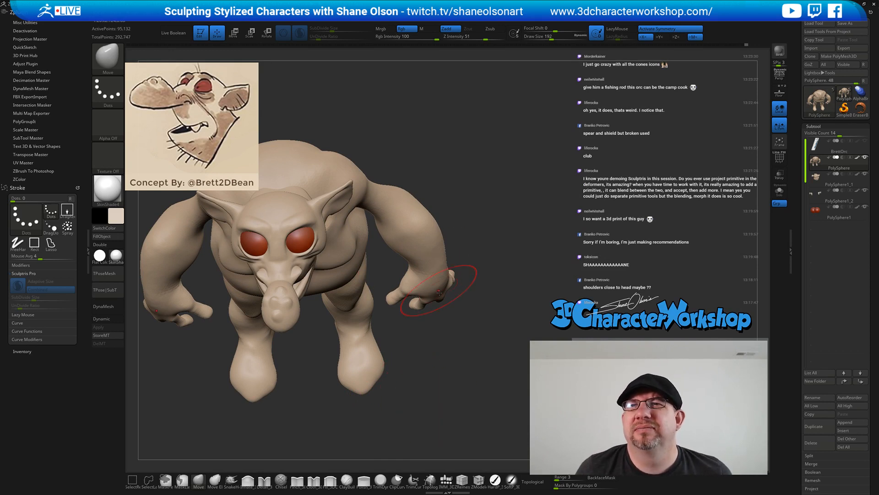
{"action": "mouse_move", "coordinate": [464, 320]}
{"action": "left_mouse_down", "text": "alt"}
{"action": "mouse_move", "coordinate": [492, 310]}
{"action": "mouse_move", "coordinate": [478, 319]}
{"action": "left_mouse_up", "text": "alt"}
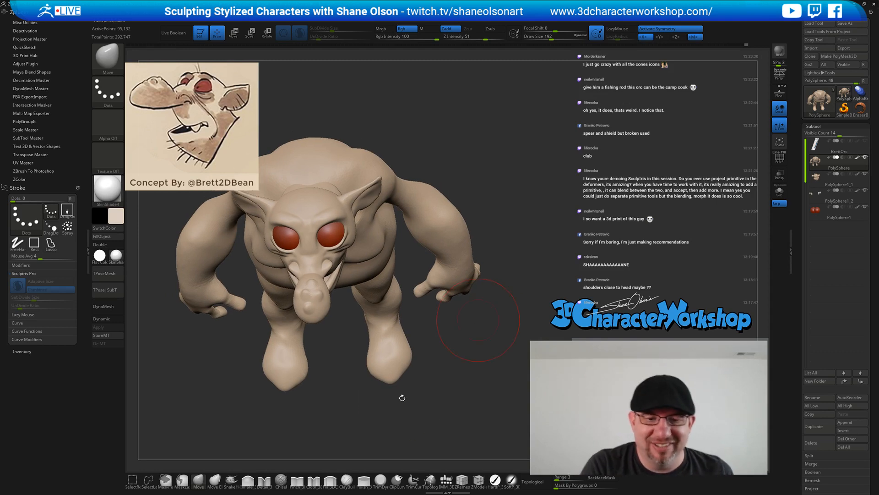
Pull a big toe out of the front of each foot with the SnakeHook brush, reducing the draw size from 108 to 49
{"action": "key", "text": "s"}
{"action": "left_click", "coordinate": [232, 480]}
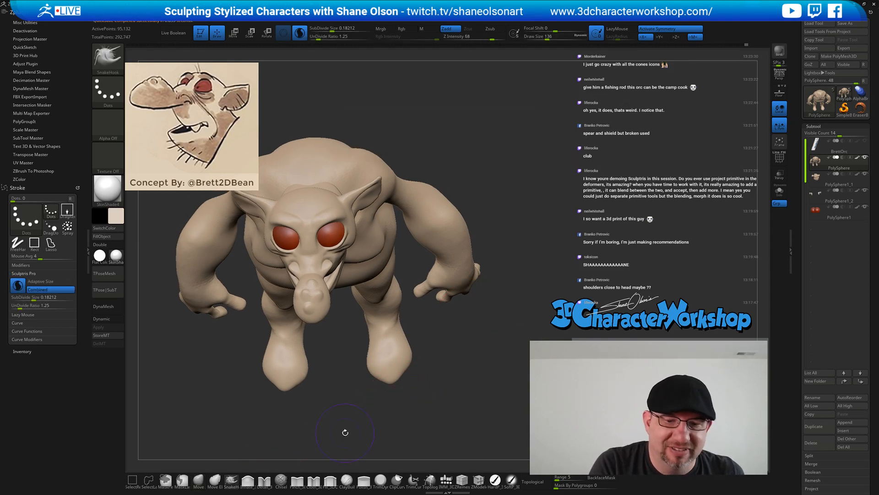
{"action": "key", "text": "s"}
{"action": "left_click_drag", "start_coordinate": [347, 424], "coordinate": [345, 424]}
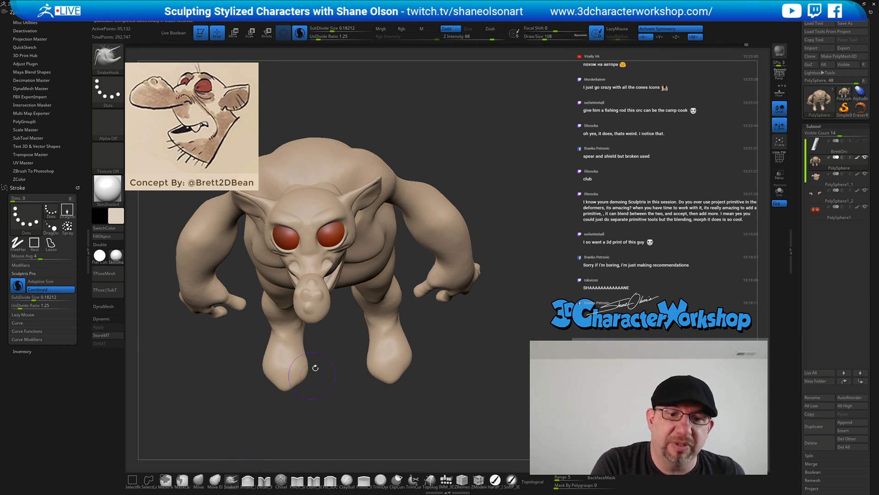
{"action": "mouse_move", "coordinate": [401, 384]}
{"action": "left_mouse_down", "text": "alt"}
{"action": "mouse_move", "coordinate": [399, 410]}
{"action": "mouse_move", "coordinate": [409, 358]}
{"action": "mouse_move", "coordinate": [461, 393]}
{"action": "mouse_move", "coordinate": [455, 369]}
{"action": "left_mouse_up", "text": "alt"}
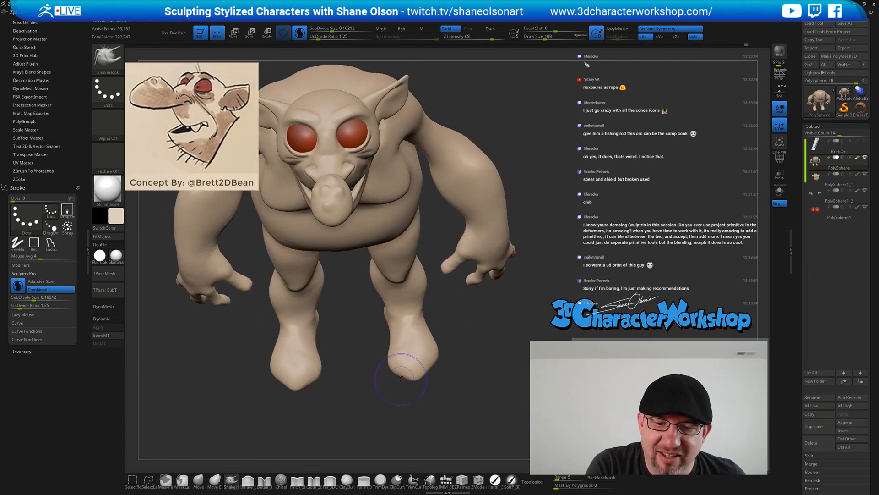
{"action": "key", "text": "s"}
{"action": "mouse_move", "coordinate": [402, 378]}
{"action": "left_mouse_down"}
{"action": "mouse_move", "coordinate": [391, 376]}
{"action": "mouse_move", "coordinate": [452, 365]}
{"action": "left_mouse_up"}
{"action": "left_click_drag", "start_coordinate": [452, 365], "coordinate": [448, 379], "text": "alt"}
{"action": "key", "text": "s"}
{"action": "left_click_drag", "start_coordinate": [392, 376], "coordinate": [376, 376]}
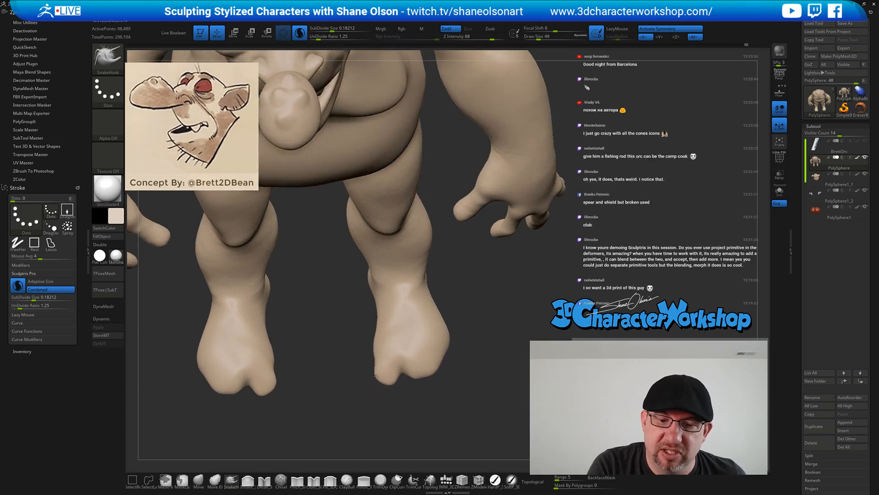
Form a middle toe beside the big toe on each foot, shaping it from the front and from below up to draw size 62
{"action": "left_click_drag", "start_coordinate": [447, 384], "coordinate": [448, 414]}
{"action": "left_click_drag", "start_coordinate": [423, 377], "coordinate": [418, 384]}
{"action": "mouse_move", "coordinate": [449, 353]}
{"action": "left_mouse_down"}
{"action": "mouse_move", "coordinate": [435, 358]}
{"action": "mouse_move", "coordinate": [433, 372]}
{"action": "mouse_move", "coordinate": [447, 330]}
{"action": "mouse_move", "coordinate": [446, 238]}
{"action": "left_mouse_up"}
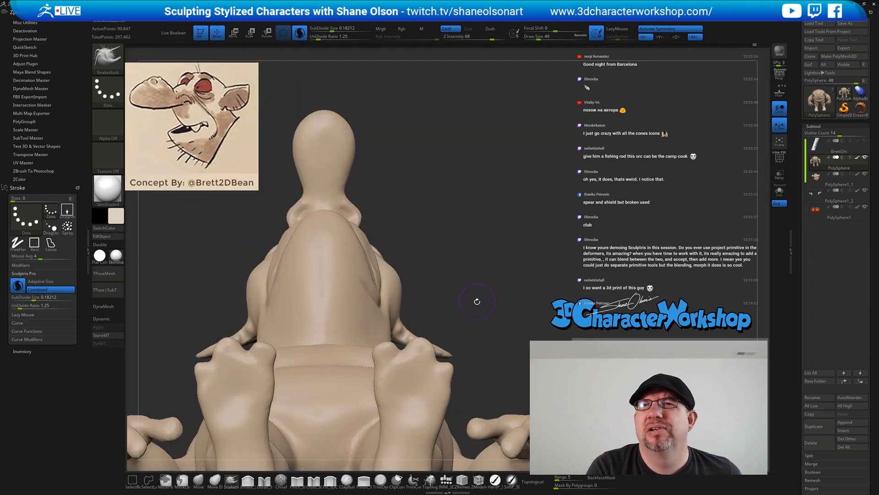
{"action": "left_click_drag", "start_coordinate": [477, 301], "coordinate": [471, 251], "text": "alt"}
{"action": "key", "text": "s"}
{"action": "left_click_drag", "start_coordinate": [401, 307], "coordinate": [398, 306]}
{"action": "mouse_move", "coordinate": [410, 292]}
{"action": "right_mouse_down"}
{"action": "mouse_move", "coordinate": [446, 288]}
{"action": "mouse_move", "coordinate": [422, 291]}
{"action": "right_mouse_up"}
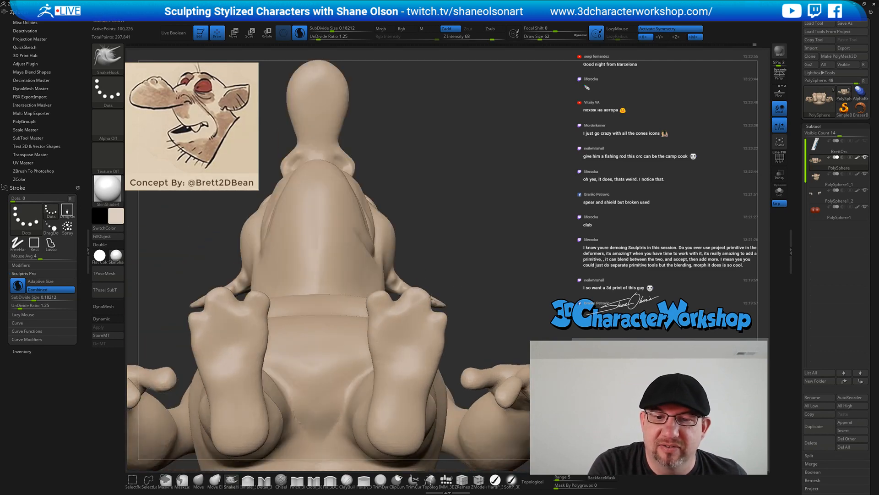
Pull a small outer toe out of each foot with the SnakeHook brush, finishing it at draw size 35
{"action": "left_click_drag", "start_coordinate": [434, 310], "coordinate": [442, 325]}
{"action": "right_click_drag", "start_coordinate": [492, 296], "coordinate": [473, 367]}
{"action": "key", "text": "s"}
{"action": "left_click_drag", "start_coordinate": [443, 326], "coordinate": [443, 340]}
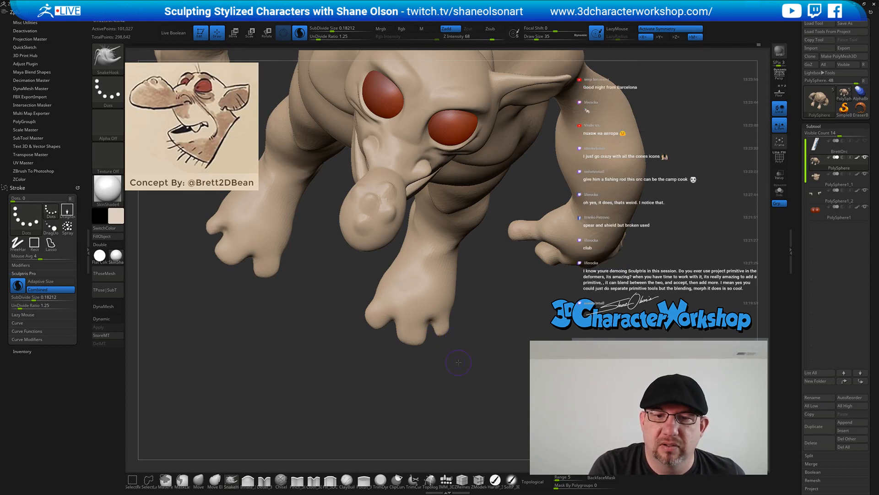
Lengthen and separate the big toe on each foot with the SnakeHook brush at draw size 56
{"action": "right_click_drag", "start_coordinate": [453, 331], "coordinate": [445, 393]}
{"action": "key", "text": "s"}
{"action": "left_click_drag", "start_coordinate": [445, 393], "coordinate": [448, 393]}
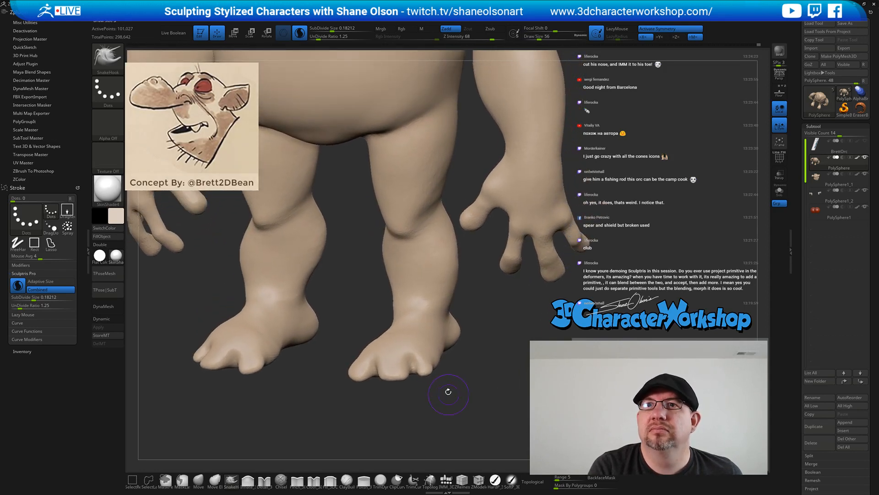
{"action": "right_click_drag", "start_coordinate": [447, 392], "coordinate": [425, 400]}
{"action": "left_click_drag", "start_coordinate": [369, 351], "coordinate": [357, 360]}
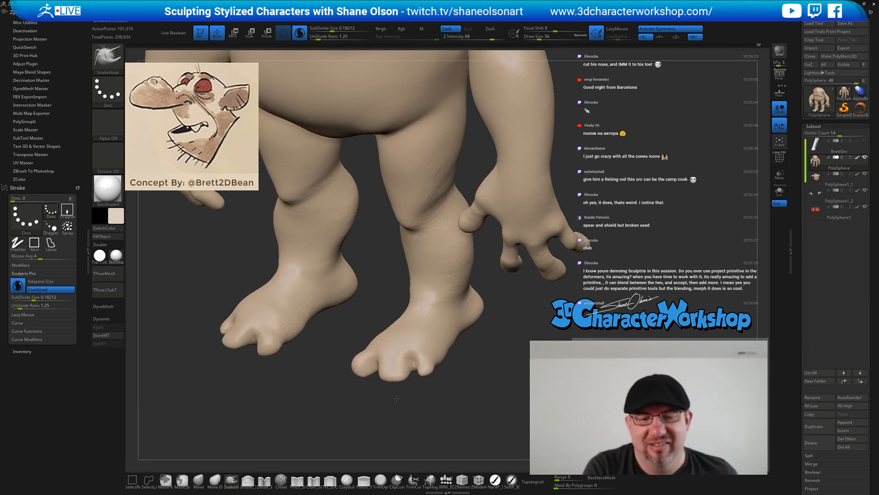
{"action": "right_click_drag", "start_coordinate": [396, 398], "coordinate": [387, 403]}
{"action": "mouse_move", "coordinate": [377, 366]}
{"action": "left_mouse_down"}
{"action": "mouse_move", "coordinate": [370, 368]}
{"action": "mouse_move", "coordinate": [378, 372]}
{"action": "left_mouse_up"}
Refine the tips and spread of all three toes on each foot from above and from the front
{"action": "right_click_drag", "start_coordinate": [378, 373], "coordinate": [381, 389]}
{"action": "mouse_move", "coordinate": [366, 361]}
{"action": "left_mouse_down"}
{"action": "mouse_move", "coordinate": [362, 366]}
{"action": "mouse_move", "coordinate": [369, 341]}
{"action": "left_mouse_up"}
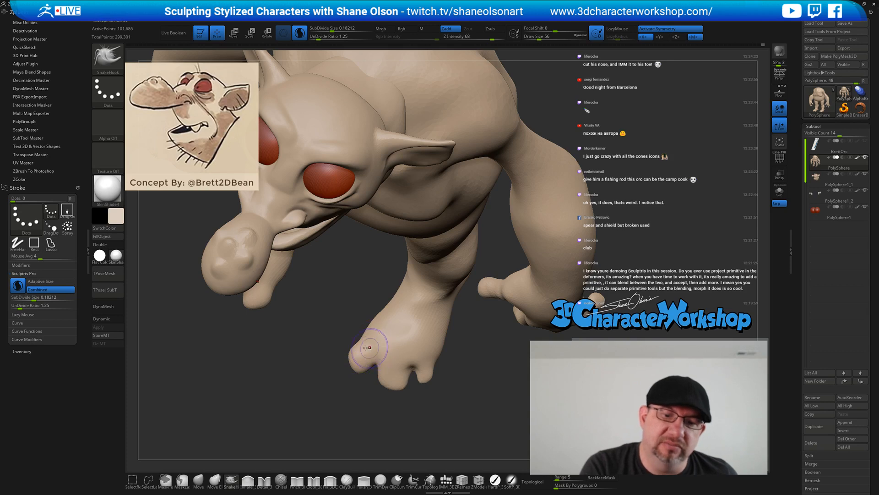
{"action": "right_click_drag", "start_coordinate": [369, 341], "coordinate": [344, 359]}
{"action": "left_click_drag", "start_coordinate": [341, 360], "coordinate": [342, 353]}
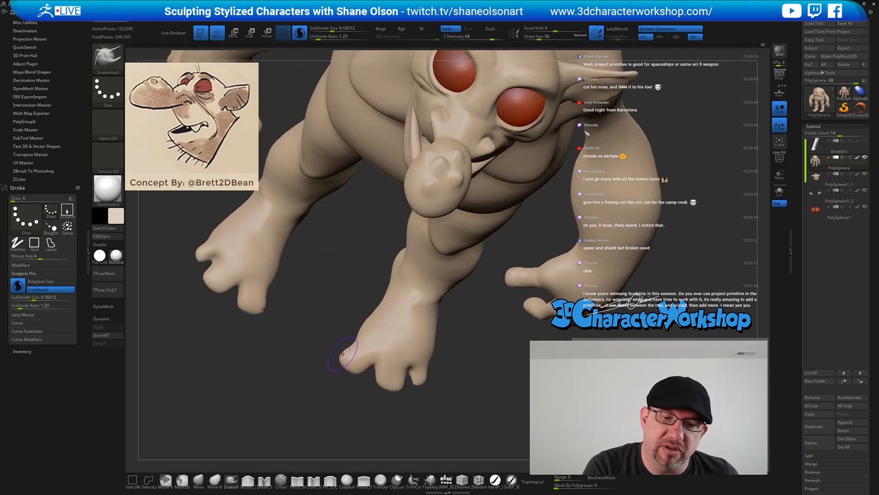
{"action": "left_click_drag", "start_coordinate": [392, 390], "coordinate": [391, 383]}
{"action": "mouse_move", "coordinate": [390, 383]}
{"action": "right_mouse_down"}
{"action": "mouse_move", "coordinate": [387, 357]}
{"action": "mouse_move", "coordinate": [440, 372]}
{"action": "mouse_move", "coordinate": [453, 358]}
{"action": "right_mouse_up"}
{"action": "left_click_drag", "start_coordinate": [425, 376], "coordinate": [423, 372]}
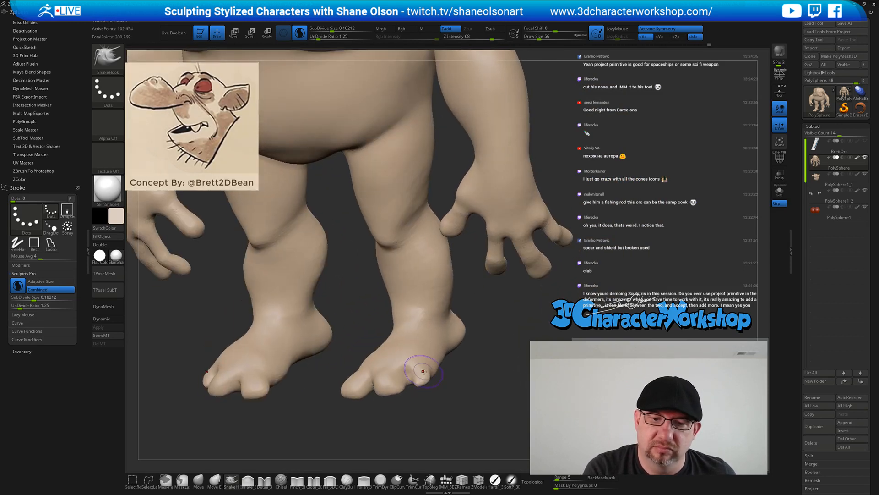
Shape the gap between the big and middle toes on each foot with the SnakeHook brush at draw size 62
{"action": "right_click_drag", "start_coordinate": [419, 373], "coordinate": [401, 377]}
{"action": "key", "text": "s"}
{"action": "mouse_move", "coordinate": [398, 370]}
{"action": "left_mouse_down"}
{"action": "mouse_move", "coordinate": [406, 374]}
{"action": "mouse_move", "coordinate": [392, 375]}
{"action": "mouse_move", "coordinate": [417, 378]}
{"action": "left_mouse_up"}
{"action": "key", "text": "s"}
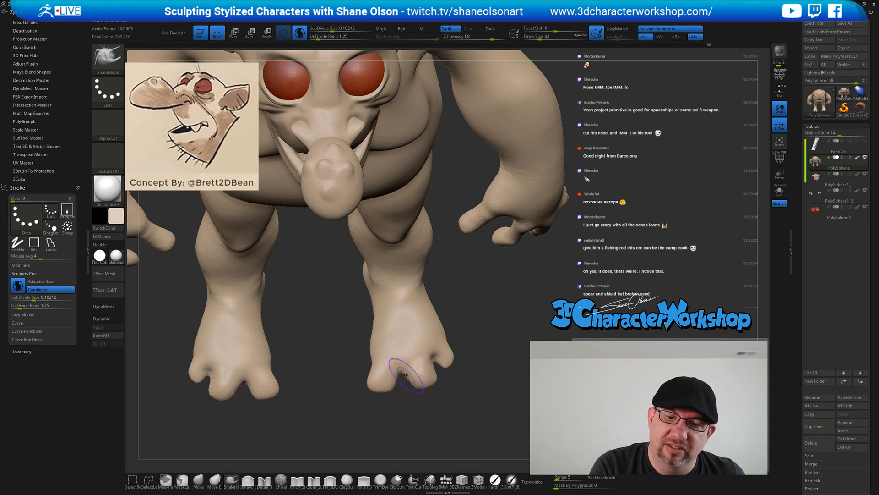
{"action": "right_click_drag", "start_coordinate": [455, 405], "coordinate": [450, 411], "text": "ctrl"}
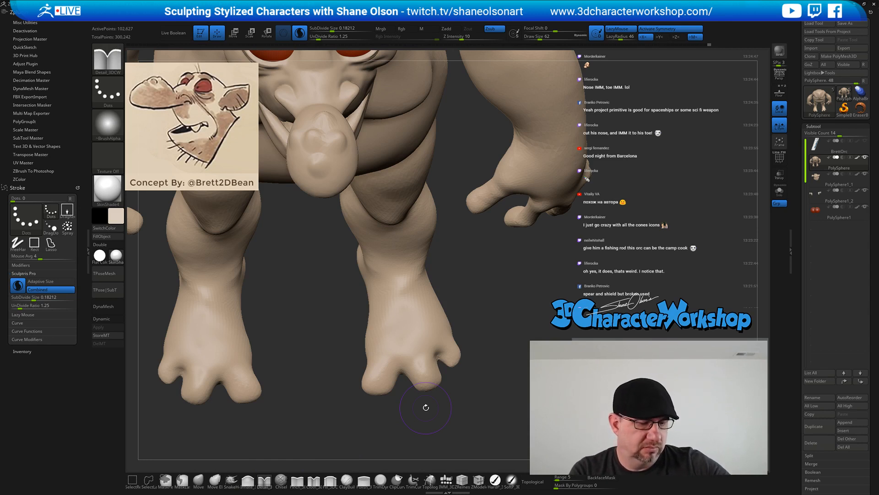
Build up and define the areas between the toes with the Detail_3DCW brush, working down to draw size 37
{"action": "key", "text": "s"}
{"action": "left_click_drag", "start_coordinate": [473, 387], "coordinate": [470, 388]}
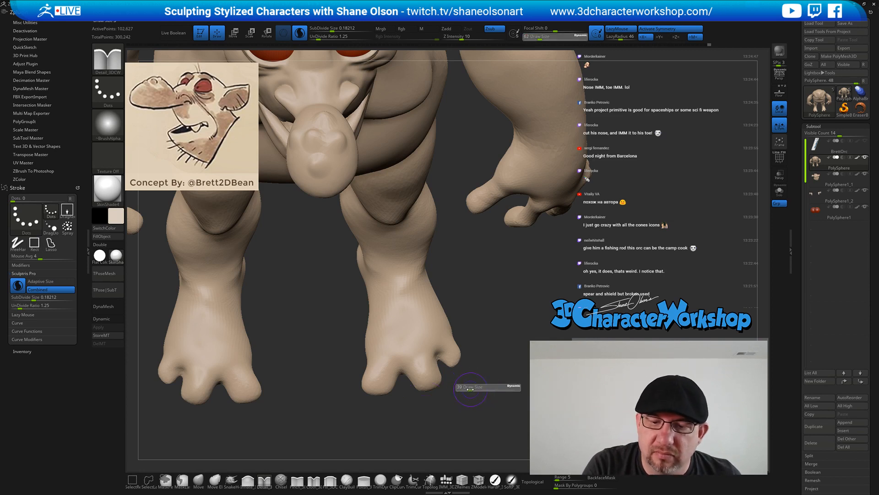
{"action": "mouse_move", "coordinate": [388, 378]}
{"action": "left_mouse_down"}
{"action": "mouse_move", "coordinate": [393, 365]}
{"action": "mouse_move", "coordinate": [424, 361]}
{"action": "mouse_move", "coordinate": [397, 364]}
{"action": "mouse_move", "coordinate": [423, 367]}
{"action": "left_mouse_up"}
{"action": "left_click_drag", "start_coordinate": [540, 367], "coordinate": [486, 369]}
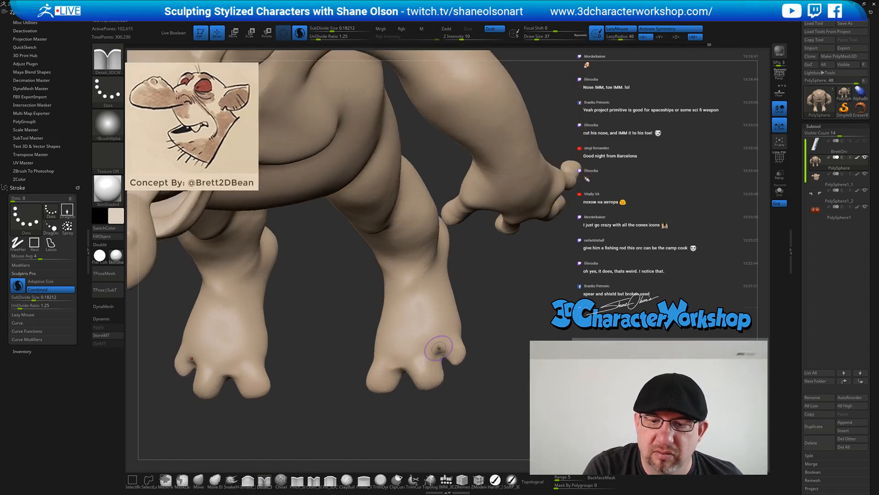
{"action": "left_click_drag", "start_coordinate": [433, 356], "coordinate": [454, 347]}
{"action": "left_click_drag", "start_coordinate": [474, 381], "coordinate": [394, 378]}
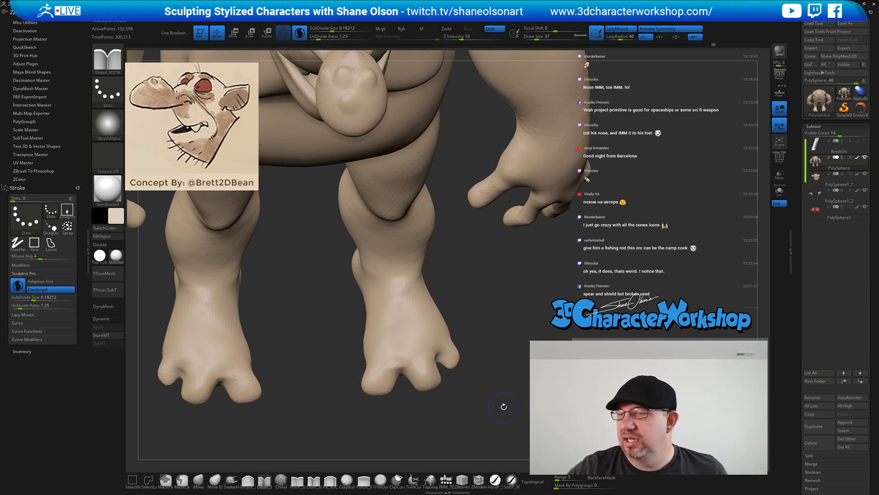
Mask a round toenail patch on top of each big toe at draw size 13, and invert the mask
{"action": "left_click_drag", "start_coordinate": [513, 342], "coordinate": [383, 403], "text": "alt"}
{"action": "key", "text": "s"}
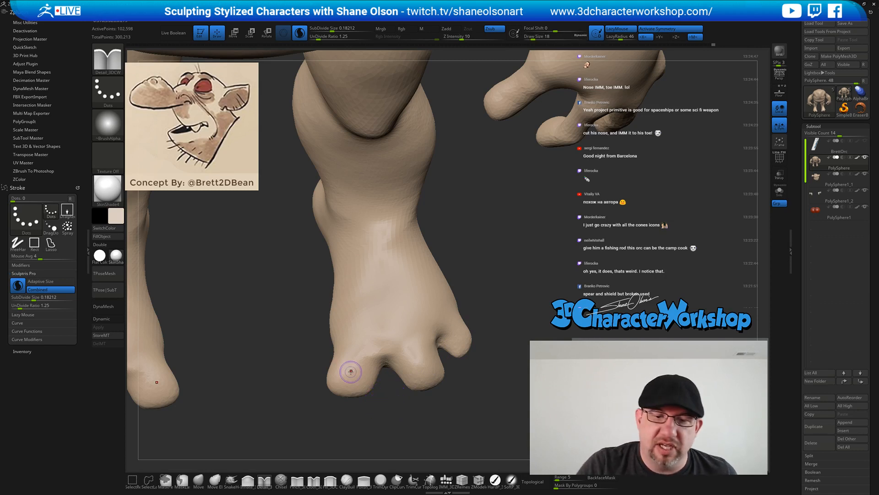
{"action": "key", "text": "ctrl"}
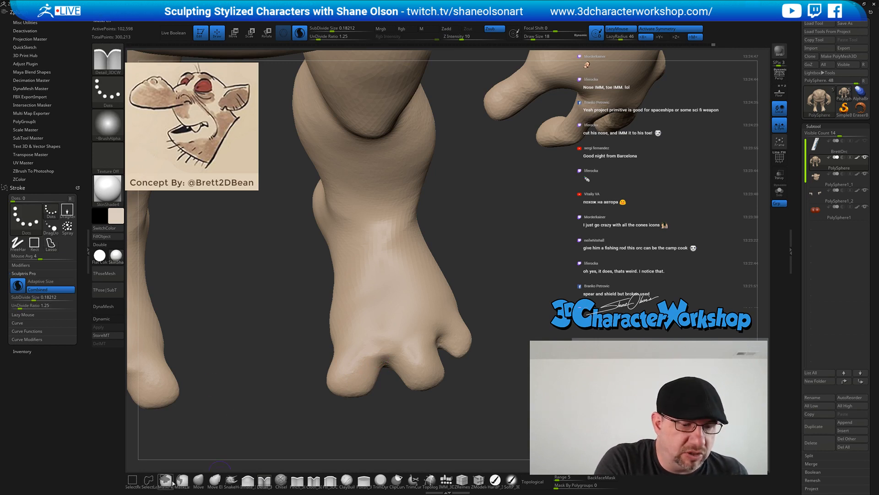
{"action": "left_click_drag", "start_coordinate": [406, 404], "coordinate": [405, 415]}
{"action": "key", "text": "s"}
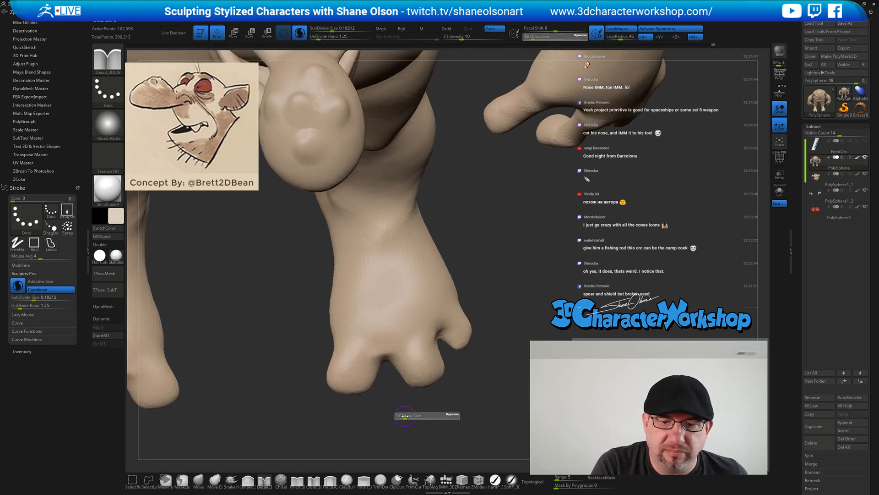
{"action": "key", "text": "ctrl"}
{"action": "mouse_move", "coordinate": [341, 375]}
{"action": "left_mouse_down", "text": "ctrl"}
{"action": "mouse_move", "coordinate": [345, 363]}
{"action": "mouse_move", "coordinate": [360, 364]}
{"action": "mouse_move", "coordinate": [349, 369]}
{"action": "left_mouse_up", "text": "ctrl"}
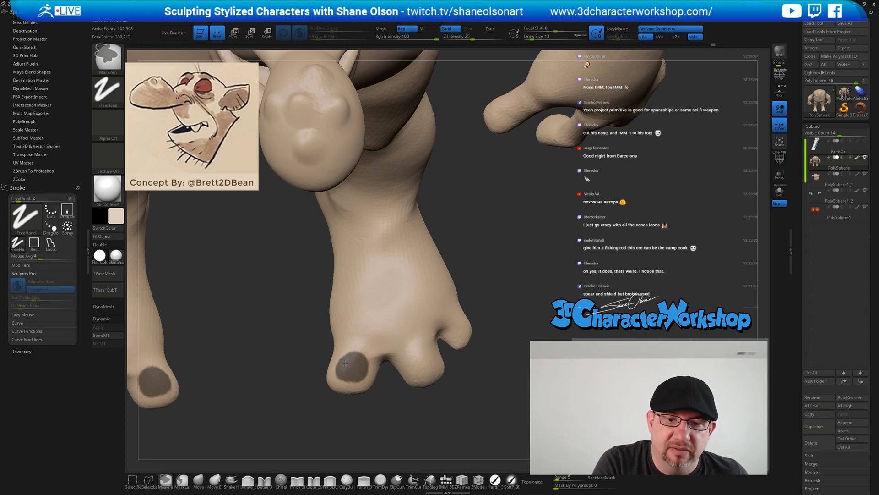
{"action": "left_click", "coordinate": [426, 421], "text": "ctrl"}
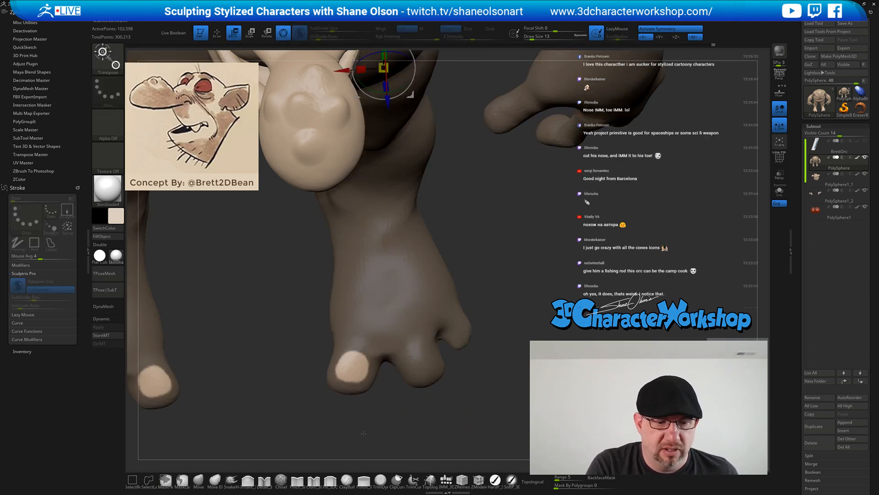
Pull the unmasked toenails out of the big toes with the SnakeHook brush, working from draw size 49 down to 41
{"action": "left_click", "coordinate": [232, 479]}
{"action": "key", "text": "s"}
{"action": "key", "text": "s"}
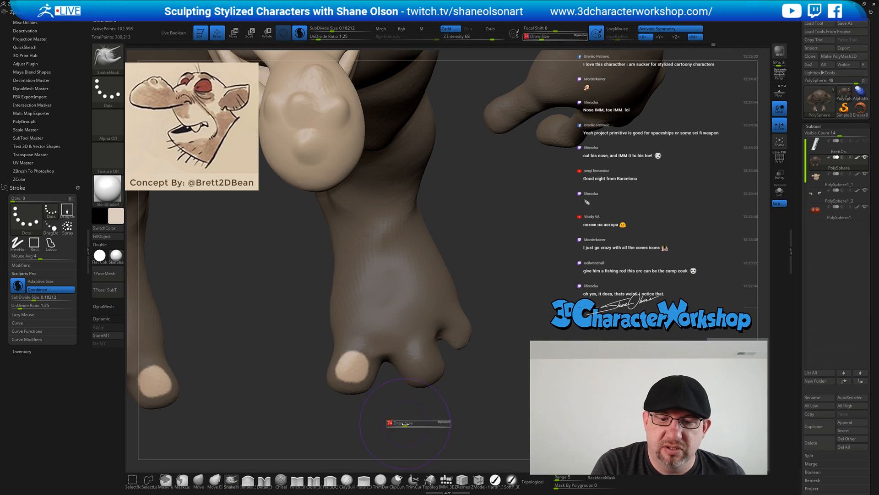
{"action": "mouse_move", "coordinate": [404, 421]}
{"action": "left_mouse_down"}
{"action": "mouse_move", "coordinate": [428, 401]}
{"action": "mouse_move", "coordinate": [391, 403]}
{"action": "left_mouse_up"}
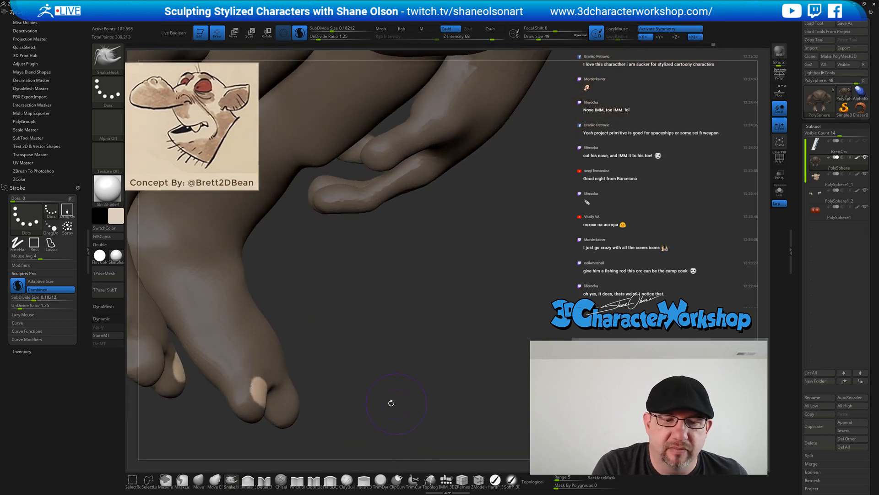
{"action": "left_click_drag", "start_coordinate": [349, 384], "coordinate": [338, 373]}
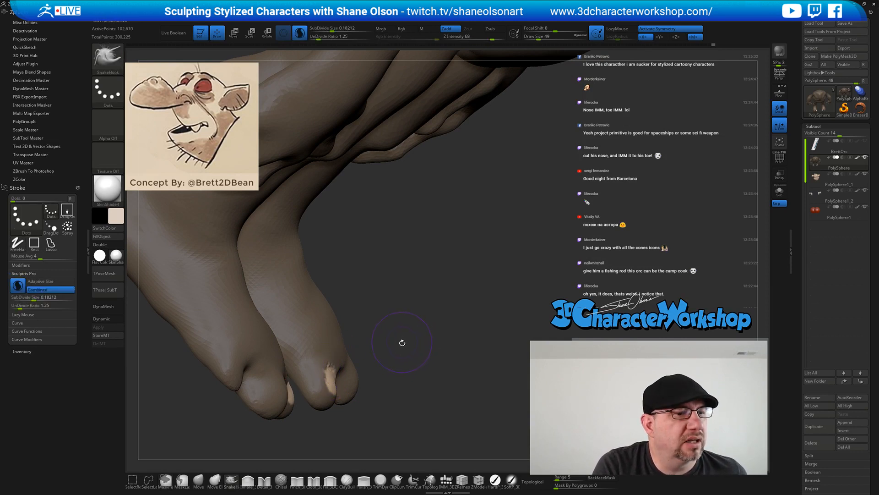
{"action": "key", "text": "alt+Down"}
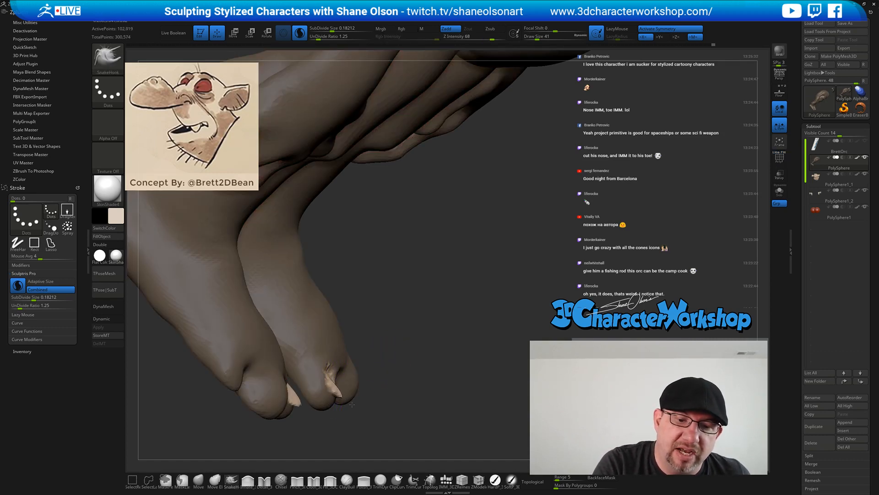
{"action": "left_click_drag", "start_coordinate": [385, 399], "coordinate": [333, 383]}
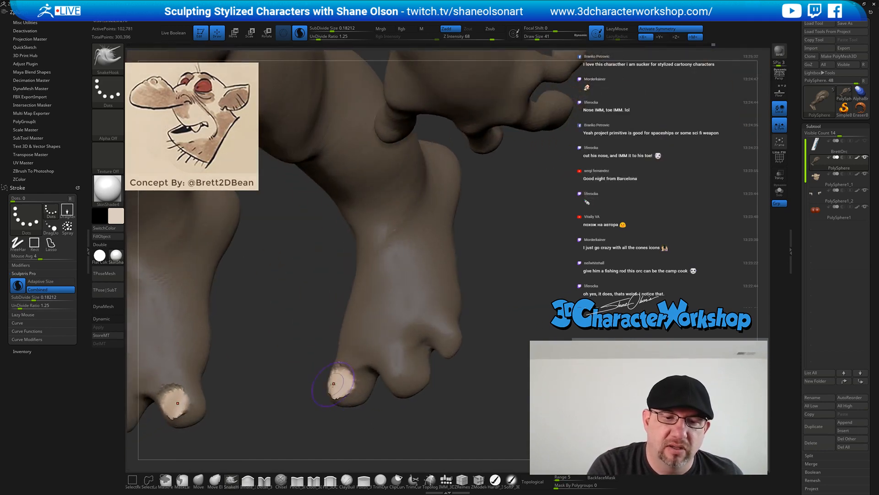
{"action": "right_click_drag", "start_coordinate": [349, 384], "coordinate": [343, 407]}
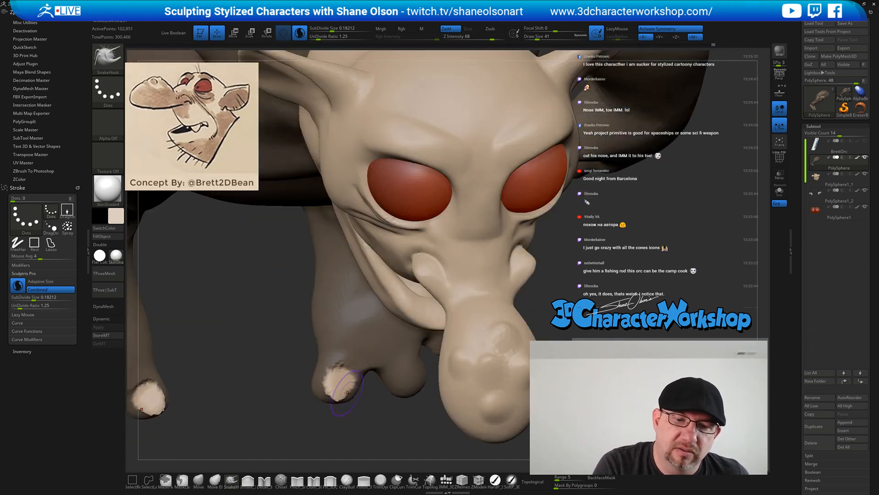
{"action": "left_click_drag", "start_coordinate": [344, 404], "coordinate": [354, 393]}
{"action": "right_click_drag", "start_coordinate": [369, 401], "coordinate": [371, 383]}
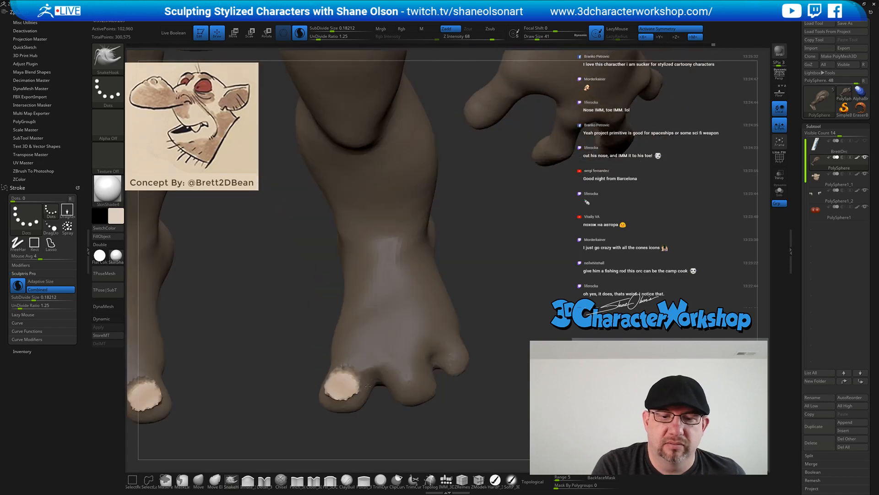
Set the Sculptris Pro SubDivide Size to 0.13615, show the wireframe and smooth the big toenails at draw size 17
{"action": "key", "text": "s"}
{"action": "left_click_drag", "start_coordinate": [385, 420], "coordinate": [381, 420]}
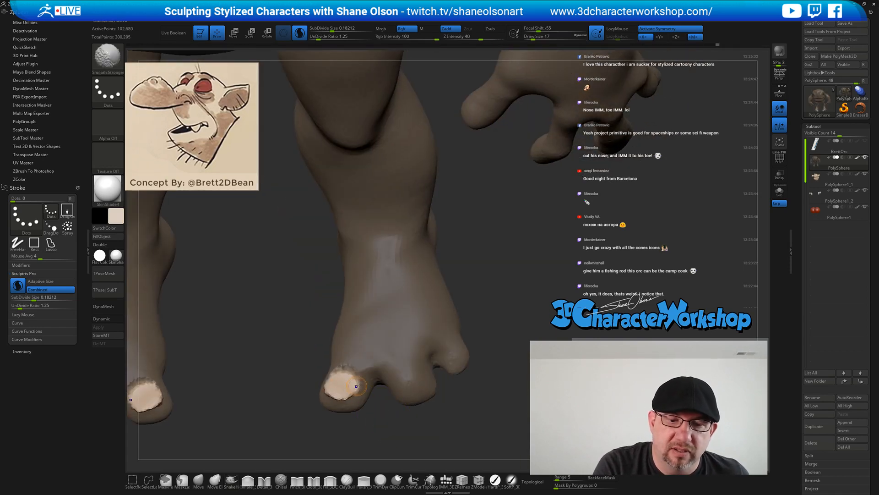
{"action": "left_click_drag", "start_coordinate": [34, 298], "coordinate": [32, 298]}
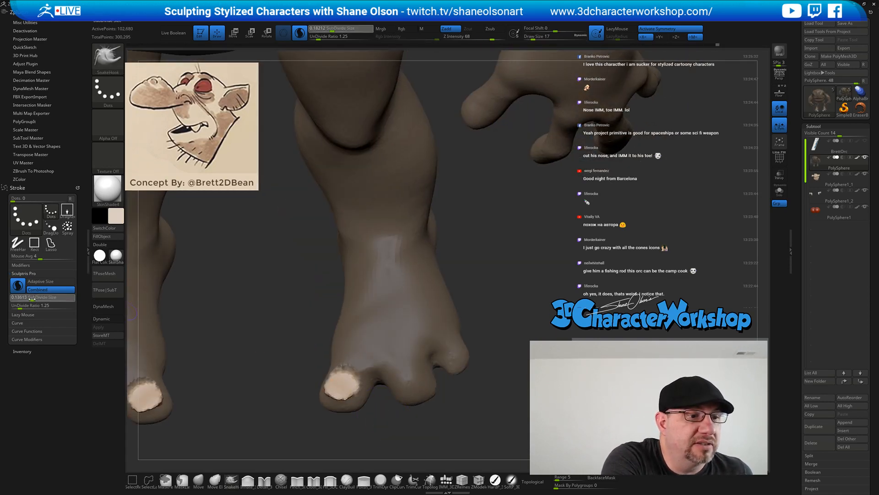
{"action": "key", "text": "shift+f"}
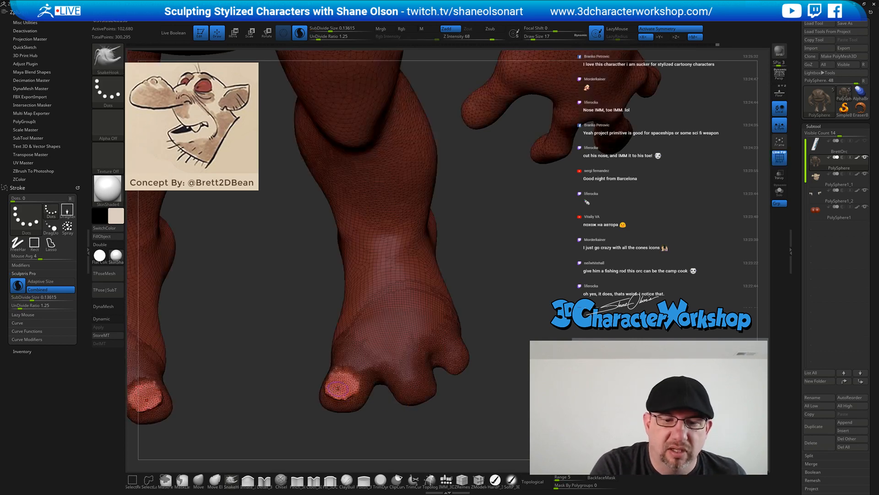
{"action": "left_click_drag", "start_coordinate": [338, 389], "coordinate": [341, 395], "text": "shift"}
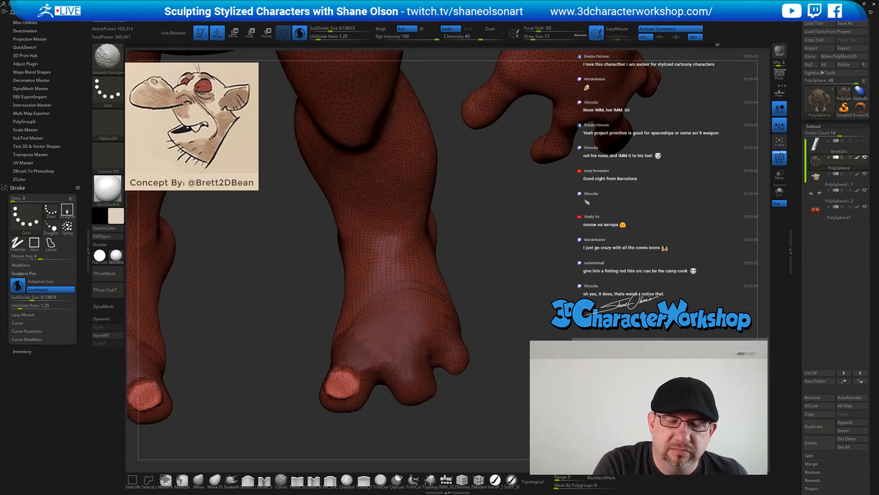
Clear the mask, hide the wireframe and define the edges around each big toenail with the Detail_3DCW brush at draw size 13
{"action": "left_click_drag", "start_coordinate": [395, 410], "coordinate": [467, 416]}
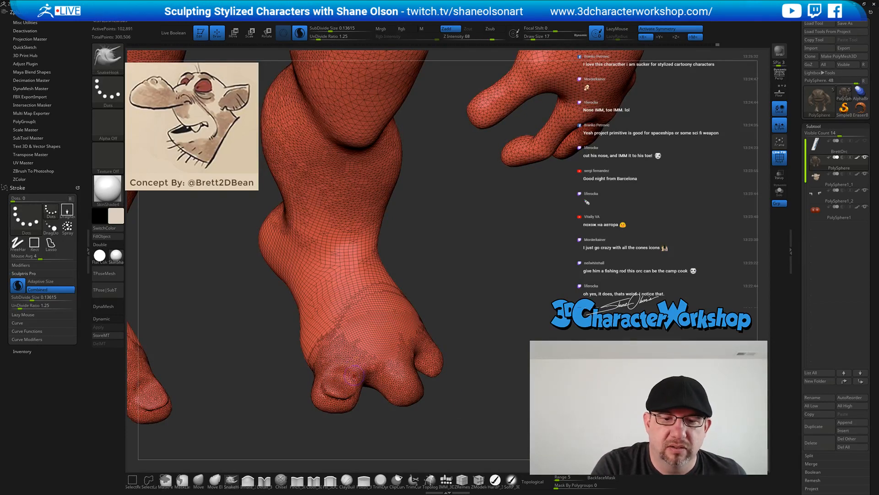
{"action": "mouse_move", "coordinate": [419, 420]}
{"action": "left_mouse_down"}
{"action": "mouse_move", "coordinate": [405, 431]}
{"action": "mouse_move", "coordinate": [447, 435]}
{"action": "mouse_move", "coordinate": [388, 422]}
{"action": "mouse_move", "coordinate": [320, 451]}
{"action": "left_mouse_up"}
{"action": "key", "text": "shift+f"}
{"action": "key", "text": "s"}
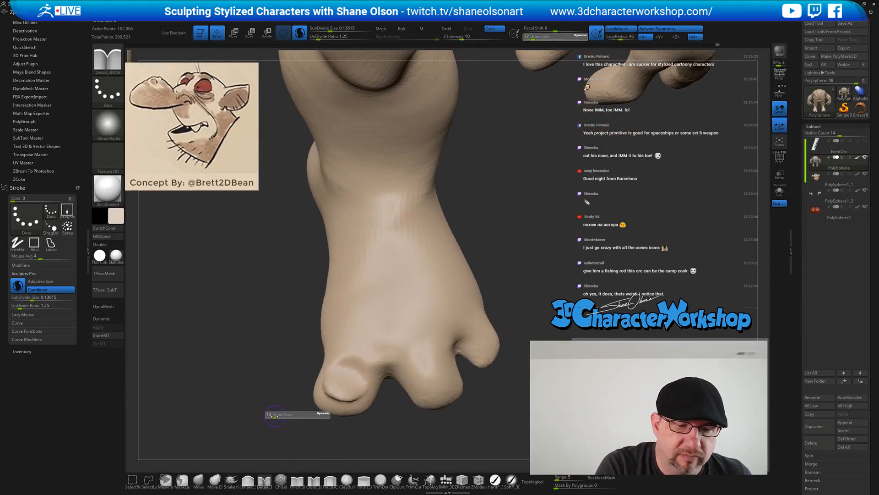
{"action": "mouse_move", "coordinate": [276, 415]}
{"action": "left_mouse_down"}
{"action": "mouse_move", "coordinate": [299, 397]}
{"action": "mouse_move", "coordinate": [312, 407]}
{"action": "left_mouse_up"}
{"action": "left_click_drag", "start_coordinate": [352, 370], "coordinate": [327, 374]}
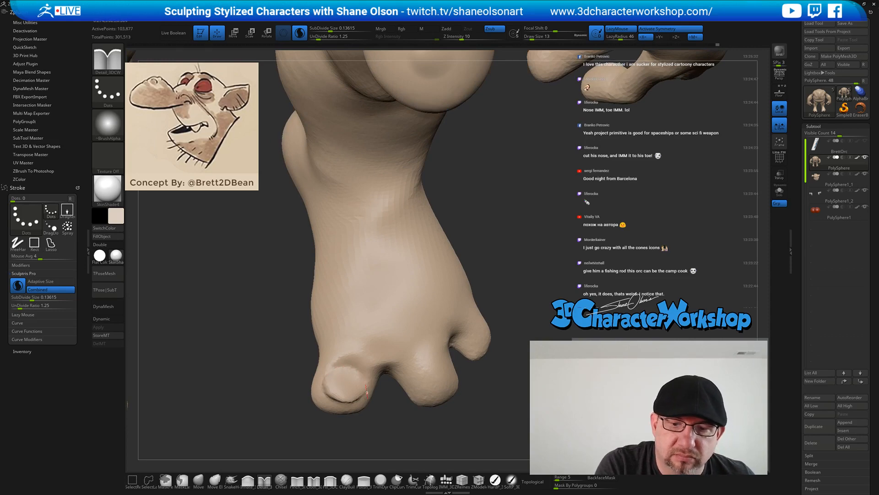
{"action": "left_click_drag", "start_coordinate": [388, 411], "coordinate": [314, 446]}
Adjust the shape of the big toenails and the surrounding toe with the Move brush at draw size 35
{"action": "mouse_move", "coordinate": [394, 421]}
{"action": "left_mouse_down"}
{"action": "mouse_move", "coordinate": [389, 410]}
{"action": "mouse_move", "coordinate": [377, 418]}
{"action": "left_mouse_up"}
{"action": "left_click", "coordinate": [198, 481]}
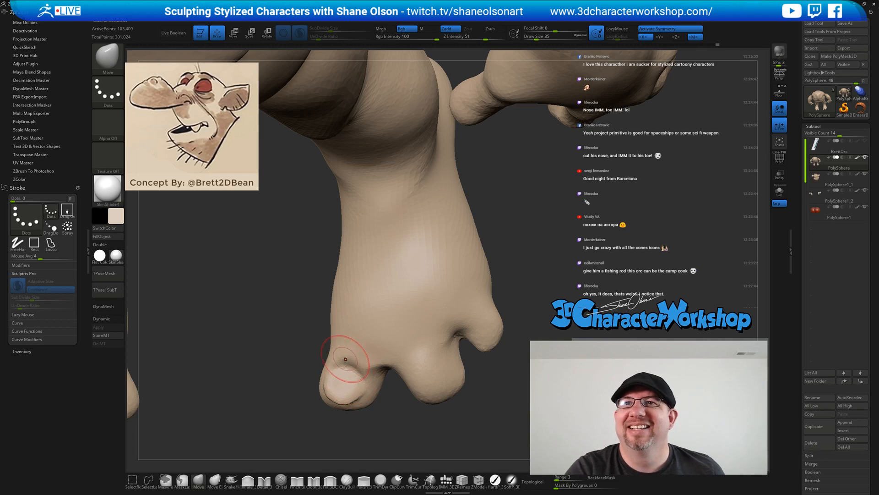
{"action": "left_click_drag", "start_coordinate": [313, 357], "coordinate": [313, 384]}
{"action": "key", "text": "s"}
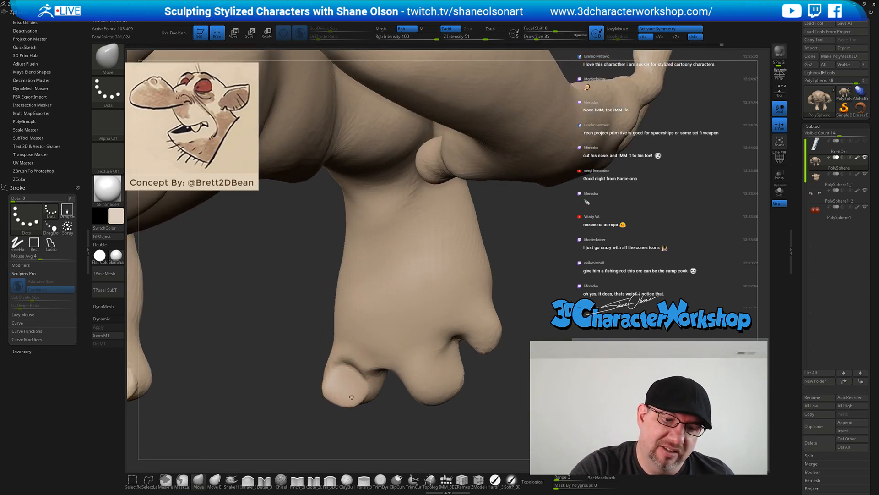
{"action": "left_click_drag", "start_coordinate": [391, 412], "coordinate": [407, 399]}
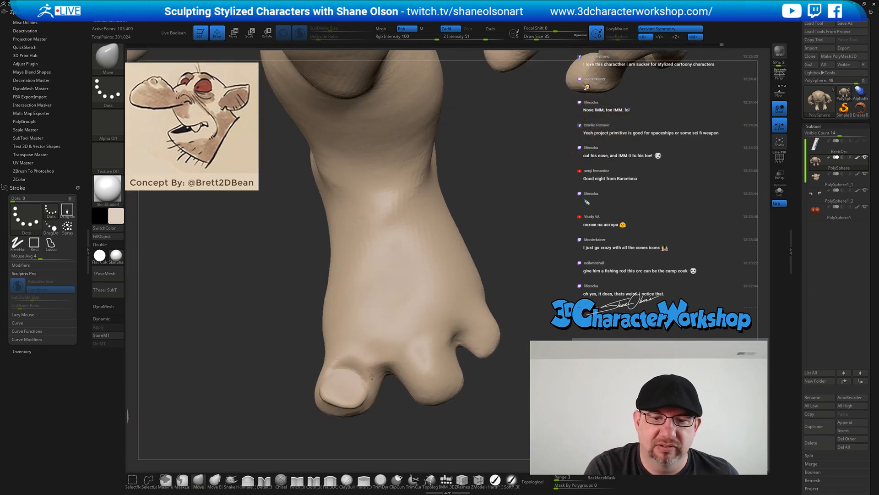
{"action": "mouse_move", "coordinate": [371, 376]}
{"action": "left_mouse_down"}
{"action": "mouse_move", "coordinate": [384, 379]}
{"action": "mouse_move", "coordinate": [387, 366]}
{"action": "mouse_move", "coordinate": [356, 350]}
{"action": "mouse_move", "coordinate": [377, 330]}
{"action": "mouse_move", "coordinate": [360, 339]}
{"action": "left_mouse_up"}
Refine the big toe and its nail from the side at Move draw size 33, and smooth the adjoining surface
{"action": "key", "text": "s"}
{"action": "mouse_move", "coordinate": [404, 338]}
{"action": "right_mouse_down"}
{"action": "mouse_move", "coordinate": [424, 326]}
{"action": "mouse_move", "coordinate": [420, 312]}
{"action": "mouse_move", "coordinate": [416, 324]}
{"action": "right_mouse_up"}
{"action": "key", "text": "s"}
{"action": "left_click_drag", "start_coordinate": [403, 338], "coordinate": [400, 338]}
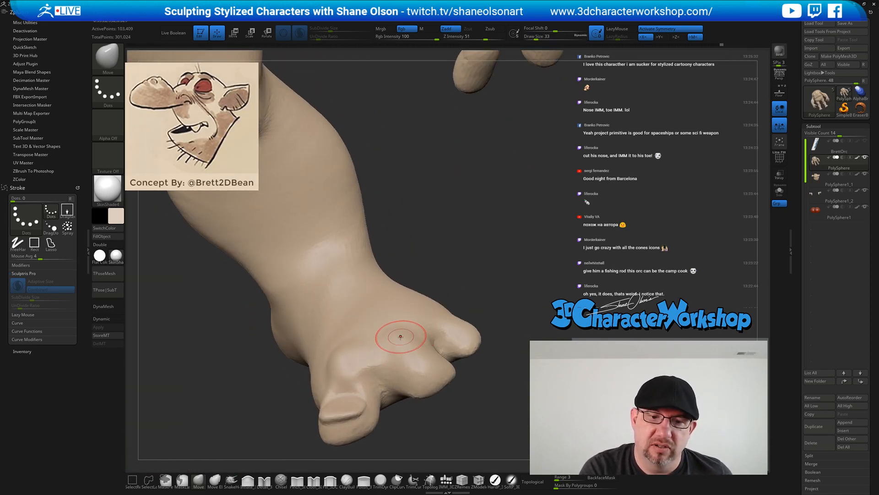
{"action": "right_click_drag", "start_coordinate": [416, 350], "coordinate": [433, 314]}
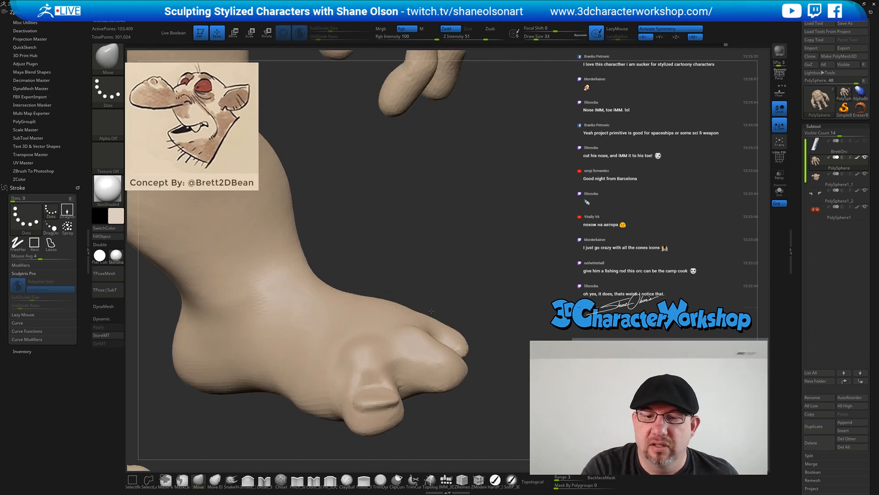
{"action": "mouse_move", "coordinate": [477, 337]}
{"action": "right_mouse_down"}
{"action": "mouse_move", "coordinate": [451, 346]}
{"action": "mouse_move", "coordinate": [481, 339]}
{"action": "mouse_move", "coordinate": [472, 393]}
{"action": "mouse_move", "coordinate": [454, 394]}
{"action": "right_mouse_up"}
{"action": "left_click_drag", "start_coordinate": [406, 391], "coordinate": [408, 387], "text": "shift"}
{"action": "mouse_move", "coordinate": [435, 398]}
{"action": "right_mouse_down"}
{"action": "mouse_move", "coordinate": [416, 411]}
{"action": "mouse_move", "coordinate": [435, 401]}
{"action": "mouse_move", "coordinate": [377, 407]}
{"action": "mouse_move", "coordinate": [385, 414]}
{"action": "mouse_move", "coordinate": [420, 416]}
{"action": "mouse_move", "coordinate": [391, 372]}
{"action": "right_mouse_up"}
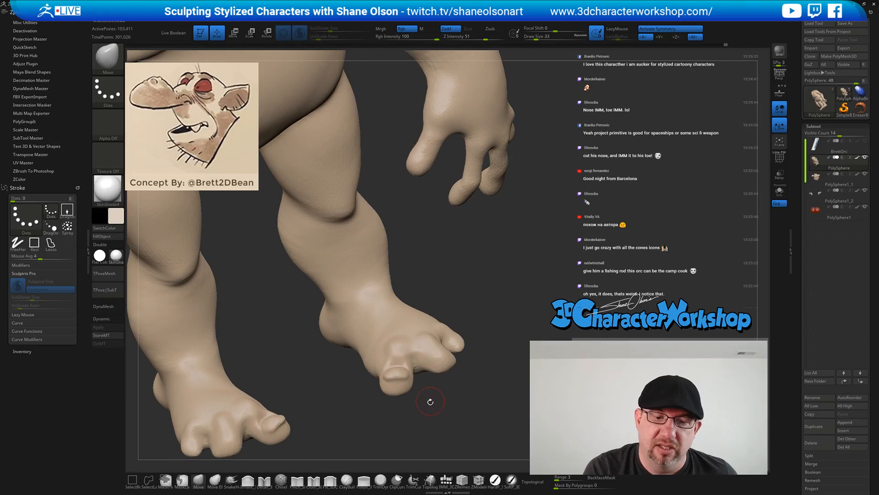
{"action": "right_click_drag", "start_coordinate": [430, 402], "coordinate": [452, 409]}
Sharpen the crease along the side of each big toenail with the Detail_3DCW brush, reducing the draw size to 7
{"action": "left_click", "coordinate": [259, 480]}
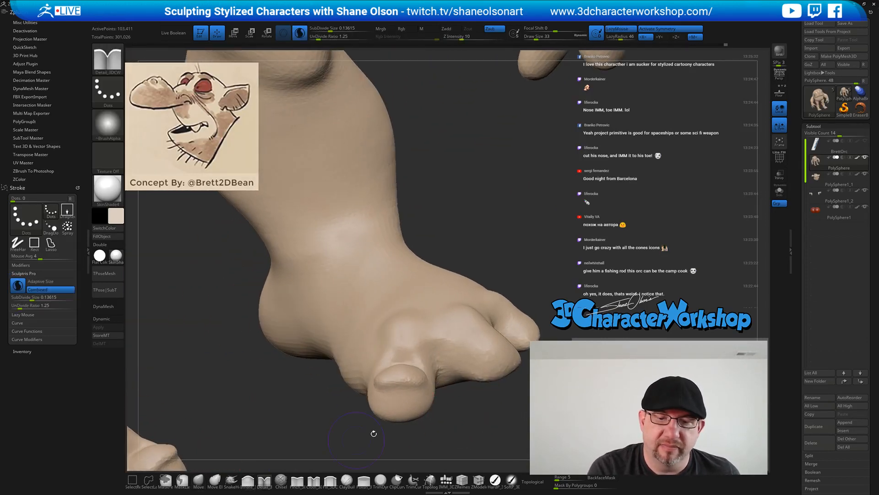
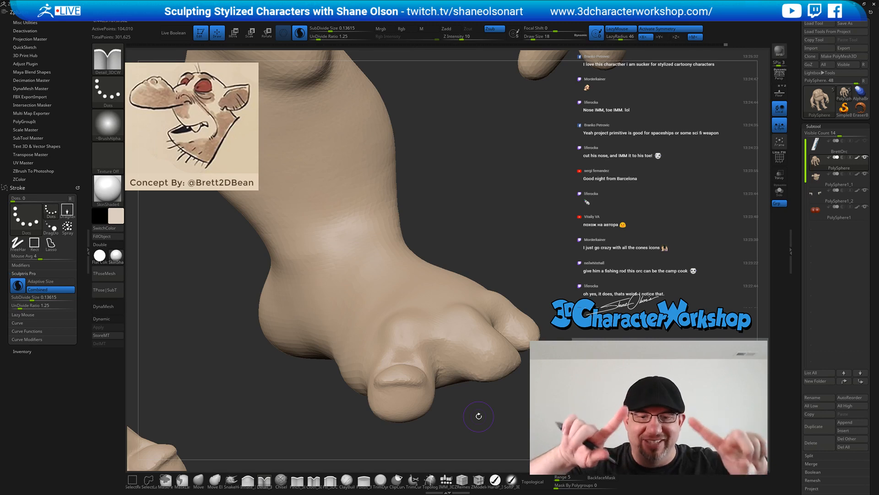
{"action": "right_click_drag", "start_coordinate": [479, 416], "coordinate": [471, 396]}
{"action": "left_click_drag", "start_coordinate": [426, 373], "coordinate": [433, 339]}
{"action": "key", "text": "s"}
{"action": "left_click", "coordinate": [426, 374]}
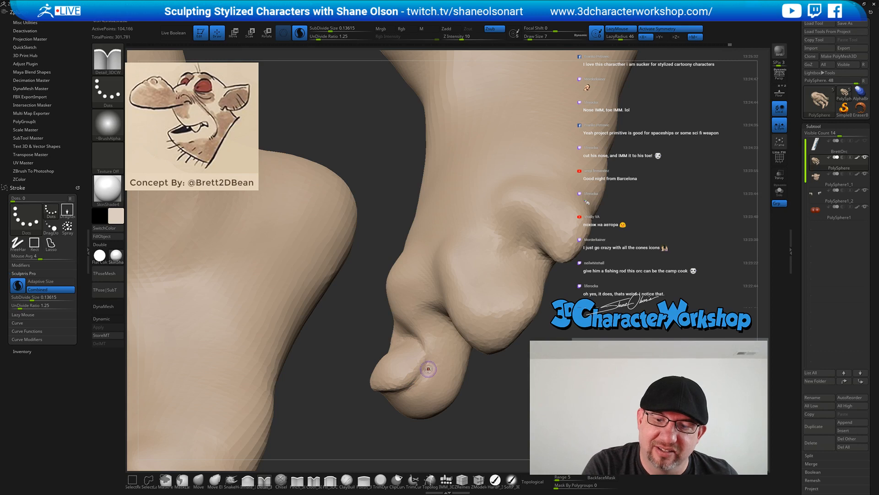
Carve a sharp groove around the big toenail with the Detail_3DCW brush at draw size 12
{"action": "key", "text": "s"}
{"action": "left_click", "coordinate": [427, 373]}
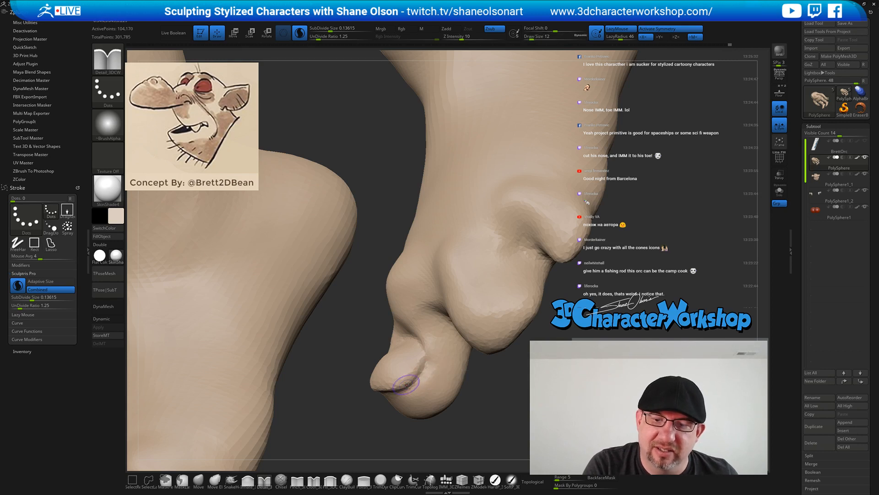
{"action": "left_click_drag", "start_coordinate": [423, 360], "coordinate": [430, 347]}
{"action": "right_click_drag", "start_coordinate": [434, 360], "coordinate": [477, 369]}
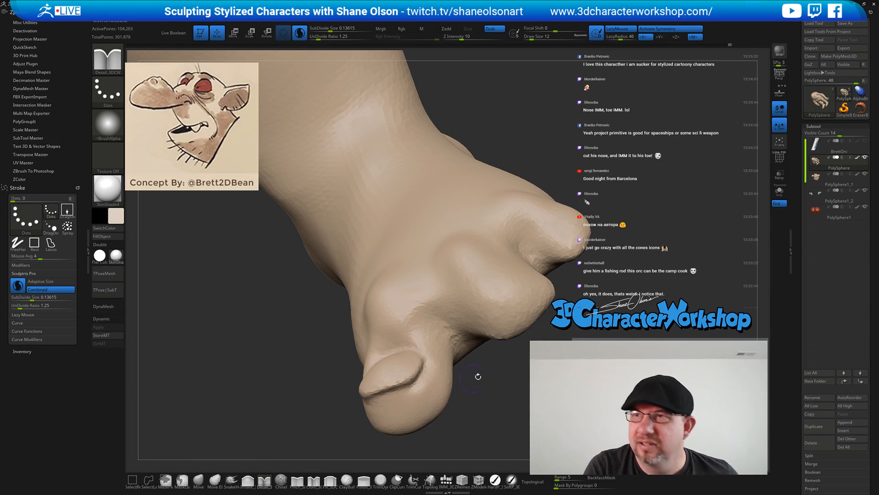
{"action": "right_click_drag", "start_coordinate": [480, 387], "coordinate": [472, 374]}
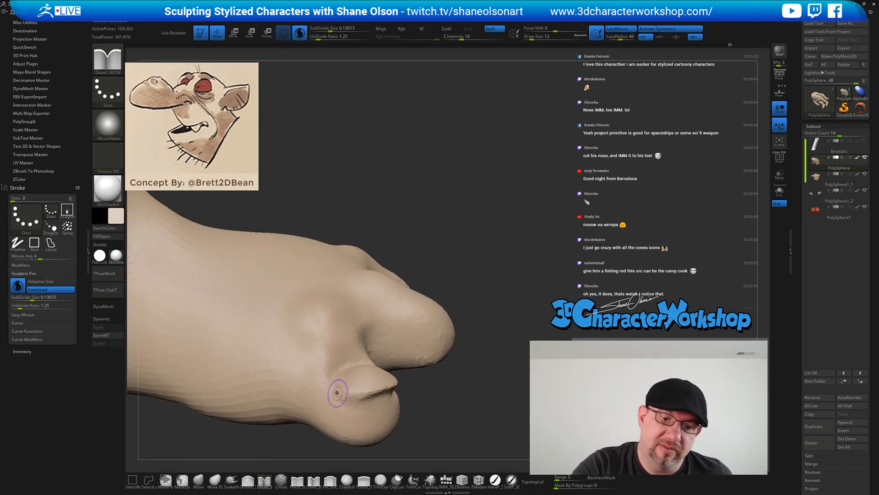
{"action": "mouse_move", "coordinate": [341, 398]}
{"action": "left_mouse_down"}
{"action": "mouse_move", "coordinate": [358, 405]}
{"action": "mouse_move", "coordinate": [398, 394]}
{"action": "mouse_move", "coordinate": [381, 399]}
{"action": "left_mouse_up"}
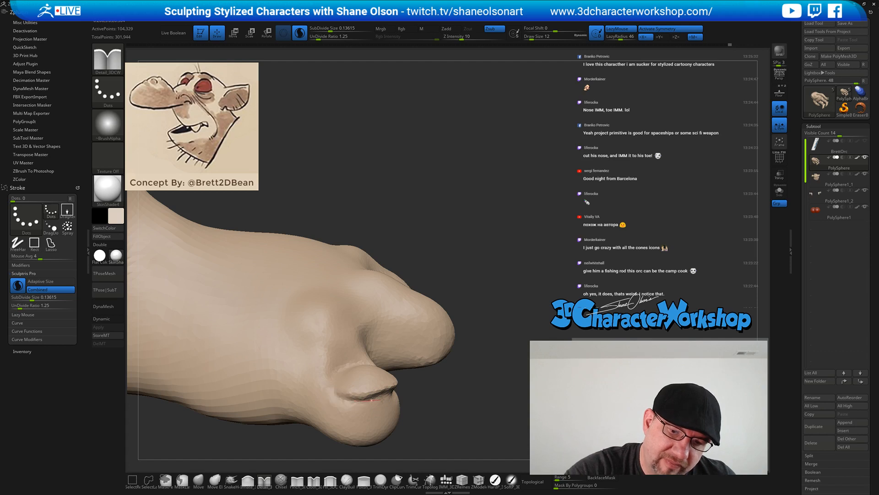
{"action": "right_click_drag", "start_coordinate": [461, 409], "coordinate": [422, 375]}
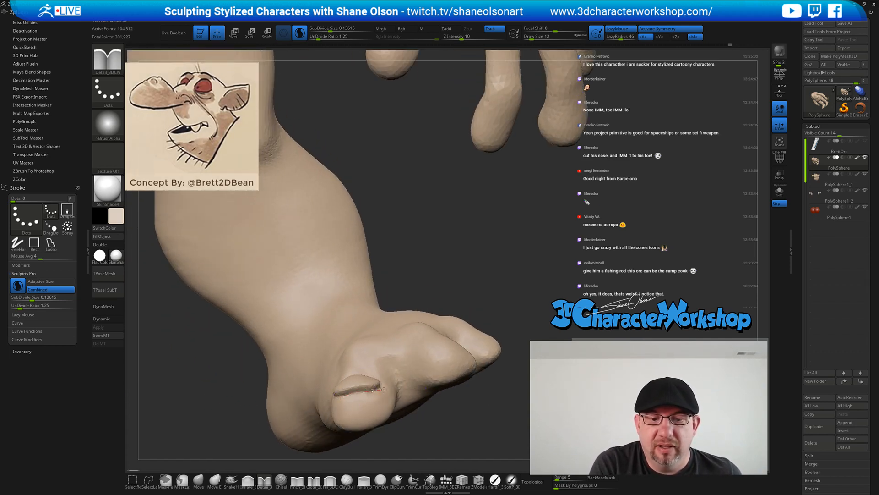
{"action": "right_click_drag", "start_coordinate": [452, 411], "coordinate": [384, 403]}
Pull a chipped notch into the big toenail's front edge with the SnakeHook brush, varying the draw size between 7 and 18
{"action": "left_click", "coordinate": [230, 478]}
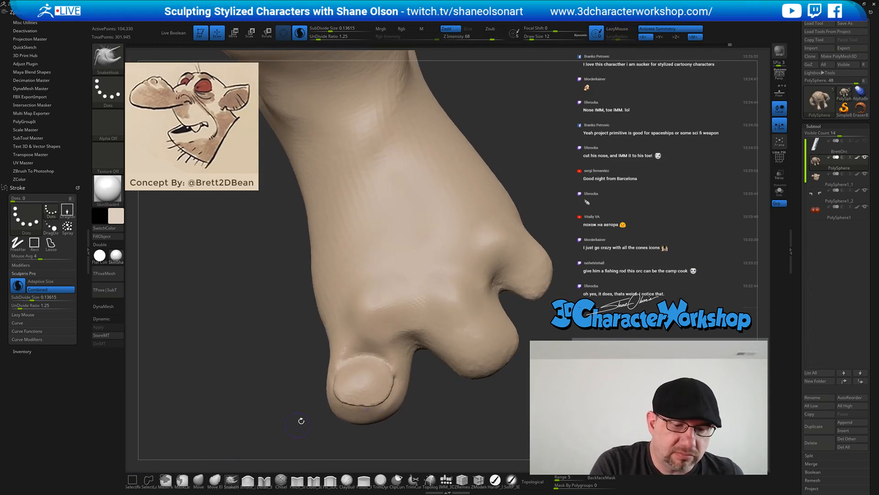
{"action": "mouse_move", "coordinate": [308, 414]}
{"action": "right_mouse_down"}
{"action": "mouse_move", "coordinate": [375, 417]}
{"action": "mouse_move", "coordinate": [341, 399]}
{"action": "right_mouse_up"}
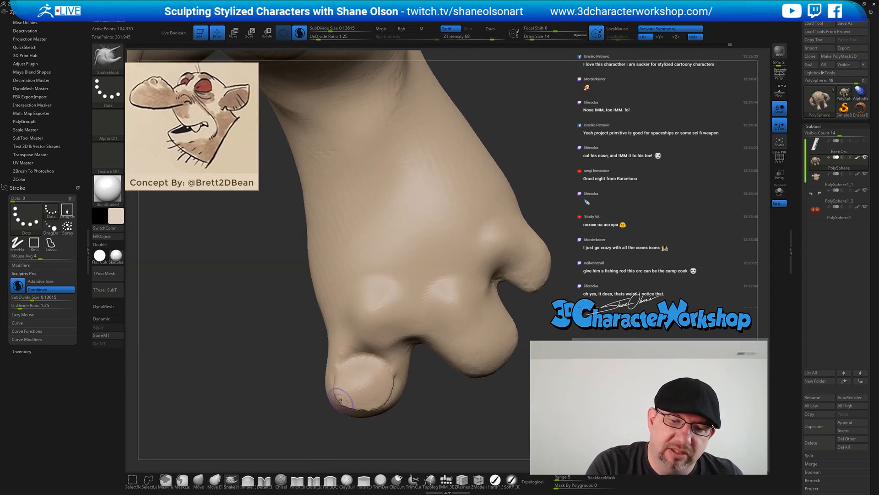
{"action": "key", "text": "bracketleft"}
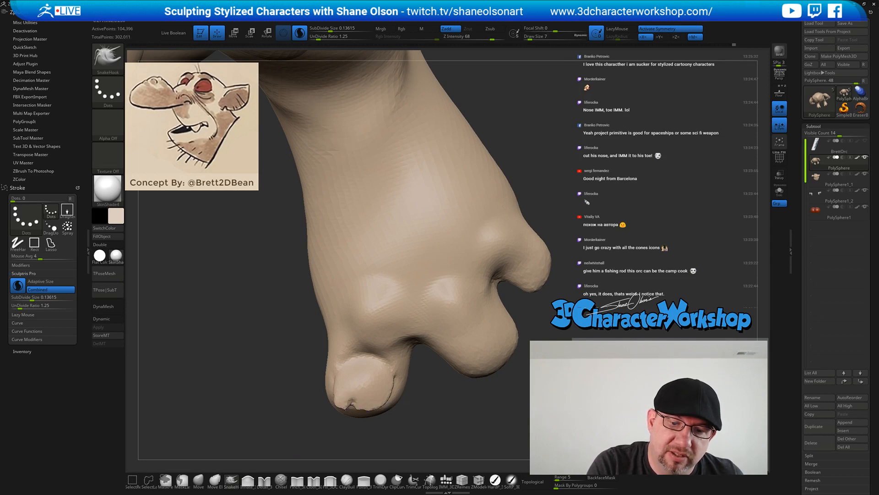
{"action": "key", "text": "bracketright"}
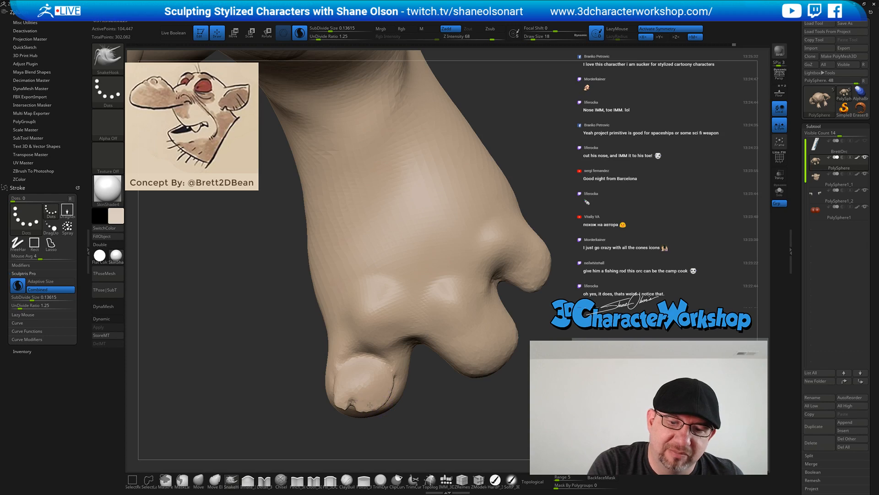
{"action": "right_click_drag", "start_coordinate": [391, 389], "coordinate": [473, 407]}
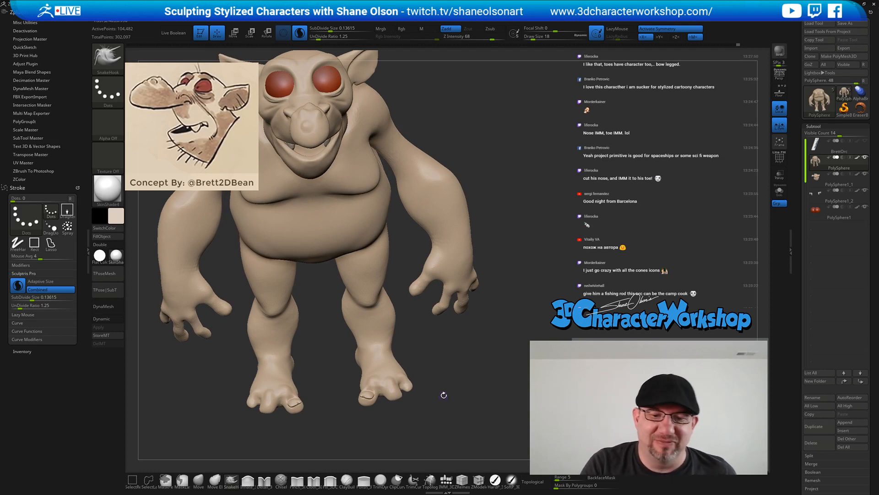
Carve skin wrinkles across the top of the foot behind the big toe with the Detail_3DCW brush at draw size 14
{"action": "mouse_move", "coordinate": [444, 395]}
{"action": "right_mouse_down"}
{"action": "mouse_move", "coordinate": [454, 424]}
{"action": "mouse_move", "coordinate": [416, 418]}
{"action": "right_mouse_up"}
{"action": "key", "text": "3"}
{"action": "key", "text": "s"}
{"action": "left_click_drag", "start_coordinate": [418, 430], "coordinate": [417, 429]}
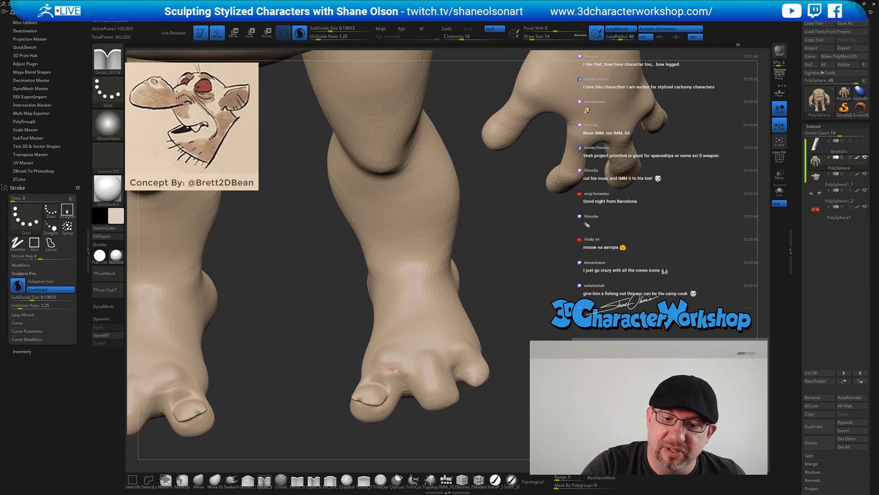
{"action": "right_click_drag", "start_coordinate": [449, 376], "coordinate": [401, 367]}
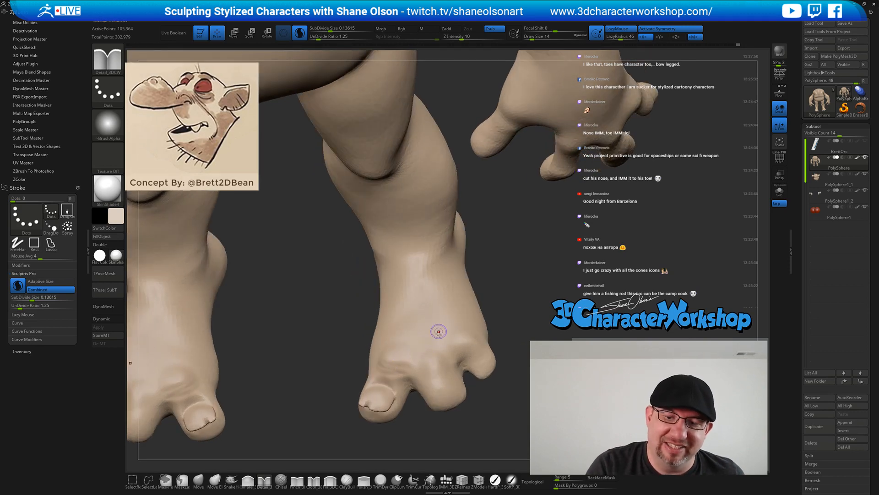
Smooth the wrinkles behind the big toe and adjust the form there with the Move brush at draw size 41
{"action": "left_click", "coordinate": [199, 480]}
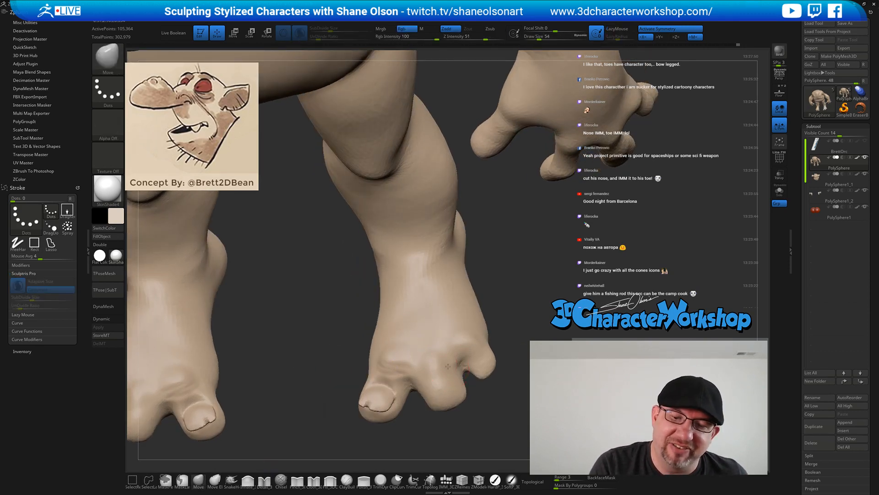
{"action": "right_click_drag", "start_coordinate": [310, 388], "coordinate": [377, 356]}
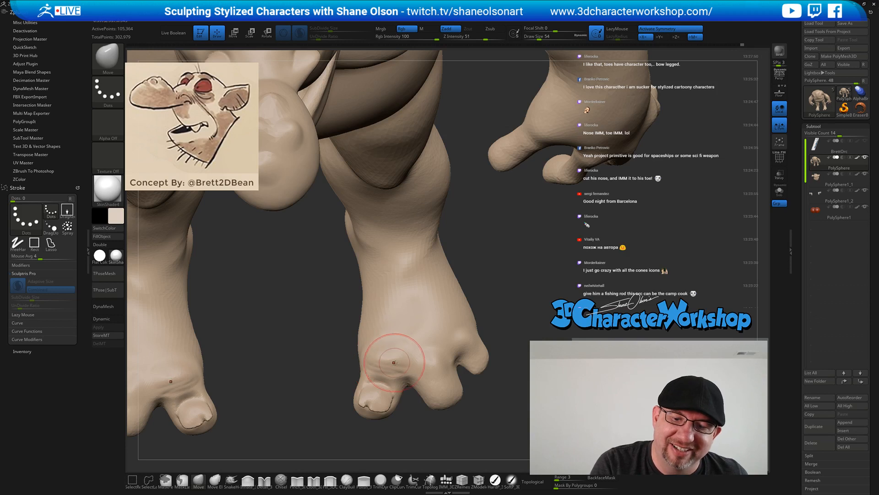
{"action": "key", "text": "shift"}
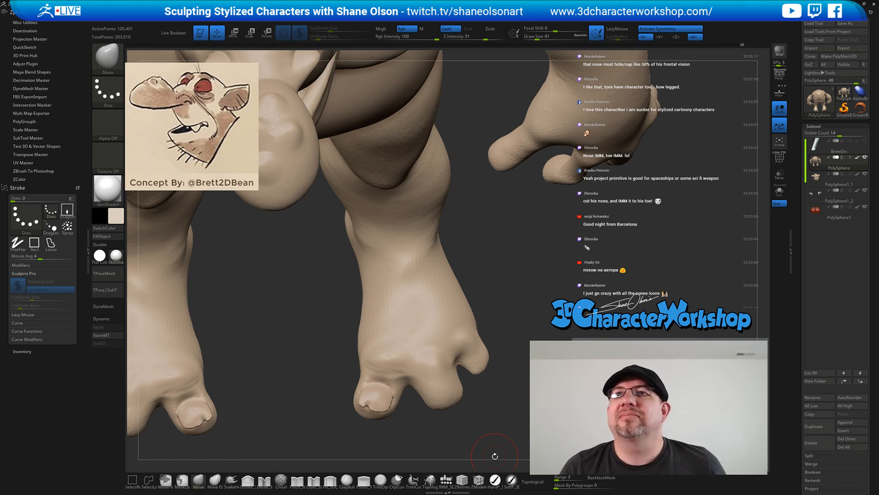
Check the proportions of the whole character and adjust the big toes with the Move brush at draw size 97
{"action": "mouse_move", "coordinate": [500, 368]}
{"action": "left_mouse_down", "text": "alt"}
{"action": "mouse_move", "coordinate": [500, 340]}
{"action": "mouse_move", "coordinate": [490, 357]}
{"action": "left_mouse_up", "text": "alt"}
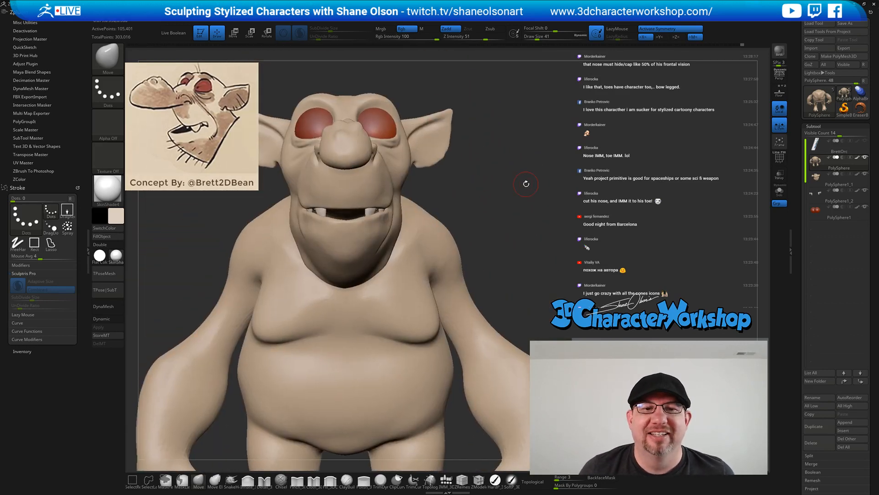
{"action": "left_click_drag", "start_coordinate": [525, 183], "coordinate": [494, 208]}
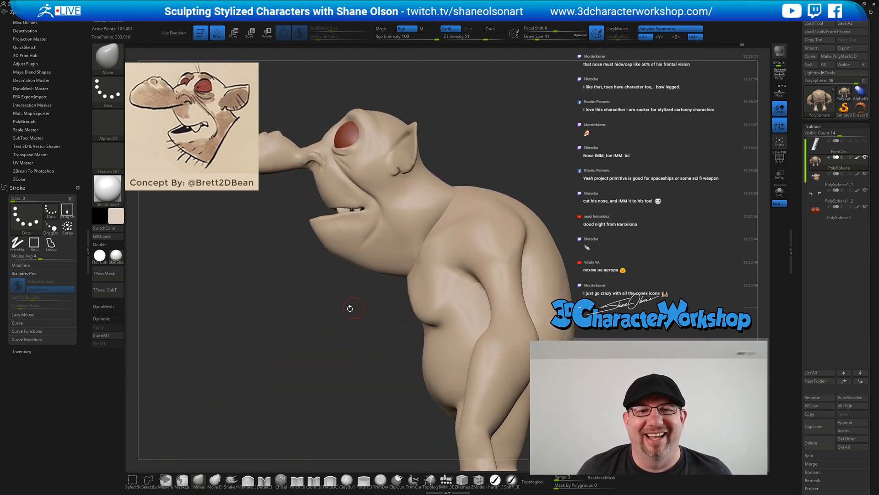
{"action": "left_click_drag", "start_coordinate": [312, 314], "coordinate": [554, 239], "text": "alt"}
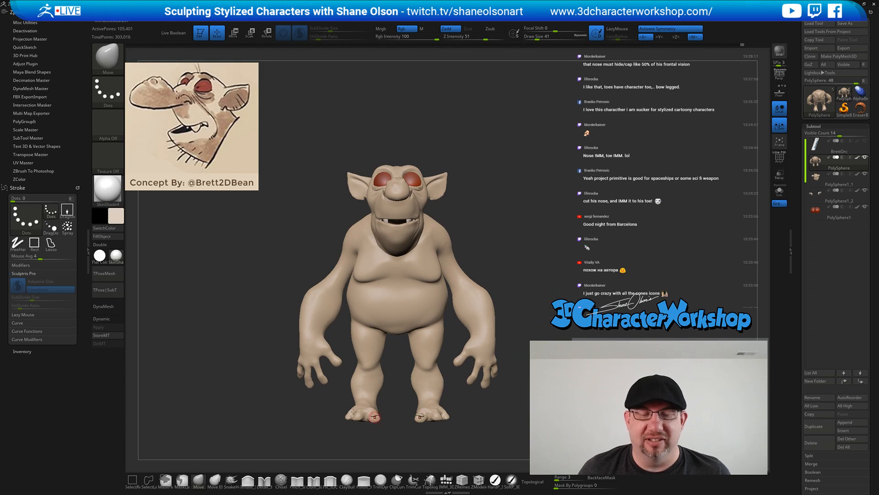
{"action": "mouse_move", "coordinate": [222, 352]}
{"action": "left_mouse_down", "text": "alt"}
{"action": "mouse_move", "coordinate": [219, 377]}
{"action": "mouse_move", "coordinate": [224, 355]}
{"action": "left_mouse_up", "text": "alt"}
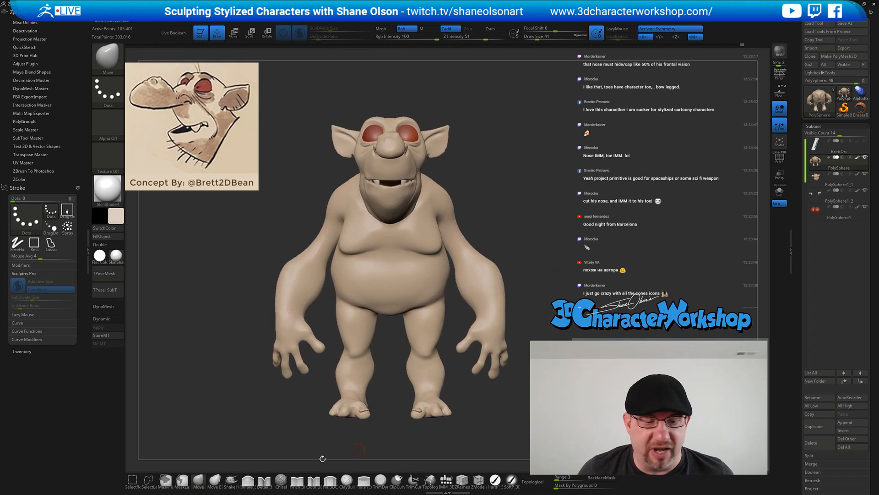
{"action": "key", "text": "s"}
{"action": "left_click_drag", "start_coordinate": [329, 443], "coordinate": [339, 444]}
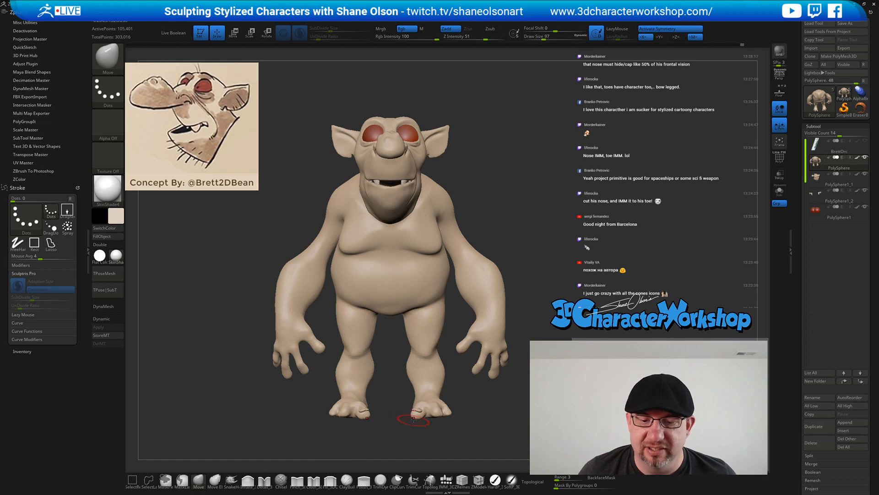
{"action": "mouse_move", "coordinate": [421, 417]}
{"action": "left_mouse_down"}
{"action": "mouse_move", "coordinate": [416, 400]}
{"action": "mouse_move", "coordinate": [510, 421]}
{"action": "mouse_move", "coordinate": [513, 382]}
{"action": "mouse_move", "coordinate": [511, 433]}
{"action": "left_mouse_up"}
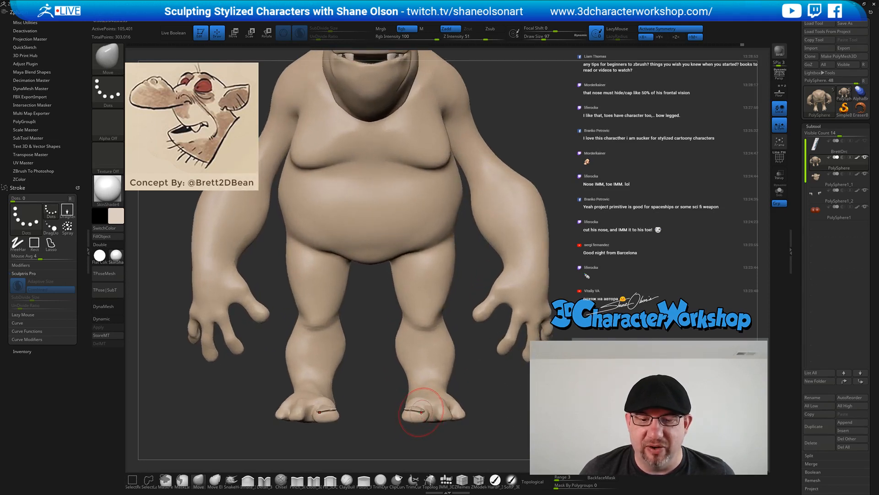
Reshape and broaden the toes at the front of the feet with the Move brush at draw size 80
{"action": "key", "text": "s"}
{"action": "left_click_drag", "start_coordinate": [422, 412], "coordinate": [419, 412]}
{"action": "left_click_drag", "start_coordinate": [421, 412], "coordinate": [418, 420]}
{"action": "left_click_drag", "start_coordinate": [495, 397], "coordinate": [494, 435]}
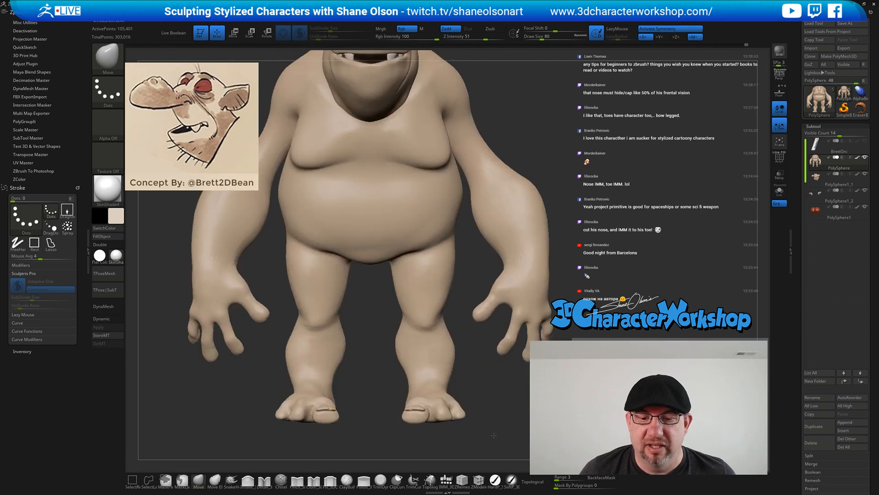
{"action": "left_click_drag", "start_coordinate": [501, 403], "coordinate": [412, 428]}
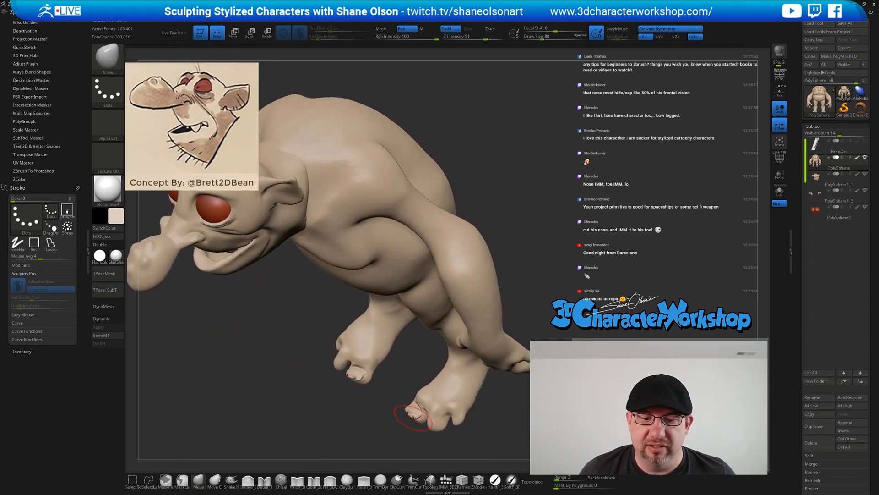
{"action": "left_click_drag", "start_coordinate": [503, 406], "coordinate": [517, 397]}
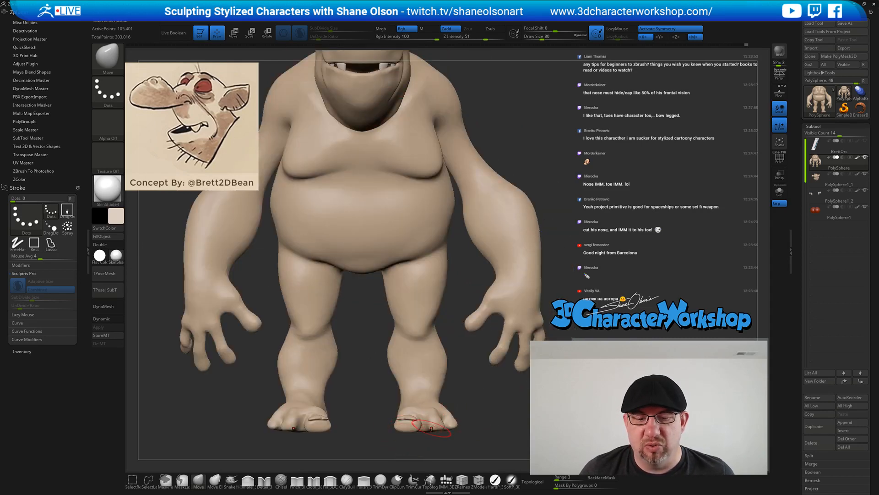
{"action": "mouse_move", "coordinate": [500, 412]}
{"action": "left_mouse_down"}
{"action": "mouse_move", "coordinate": [498, 440]}
{"action": "mouse_move", "coordinate": [473, 410]}
{"action": "mouse_move", "coordinate": [500, 408]}
{"action": "left_mouse_up"}
Add volume to the feet with the Inflate brush at draw size 49 and Z Intensity 5
{"action": "left_click", "coordinate": [247, 480]}
{"action": "key", "text": "s"}
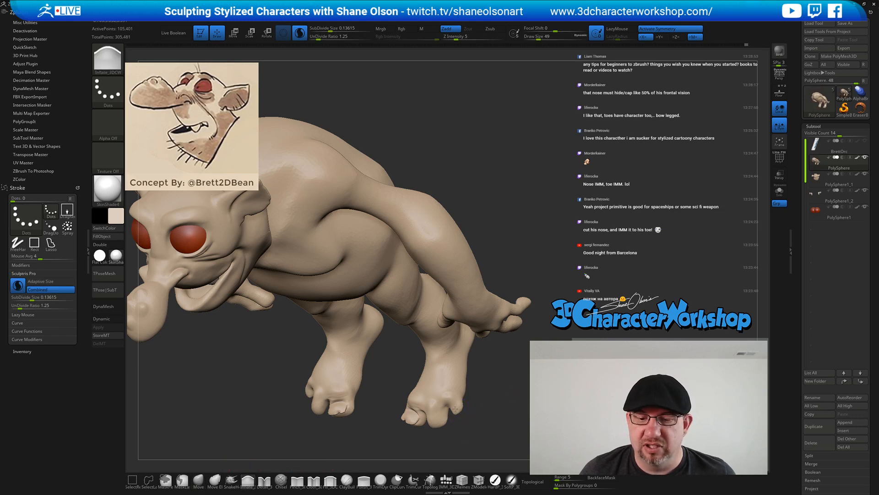
{"action": "mouse_move", "coordinate": [455, 400]}
{"action": "left_mouse_down"}
{"action": "mouse_move", "coordinate": [455, 411]}
{"action": "mouse_move", "coordinate": [515, 408]}
{"action": "mouse_move", "coordinate": [511, 395]}
{"action": "mouse_move", "coordinate": [593, 241]}
{"action": "mouse_move", "coordinate": [580, 207]}
{"action": "left_mouse_up"}
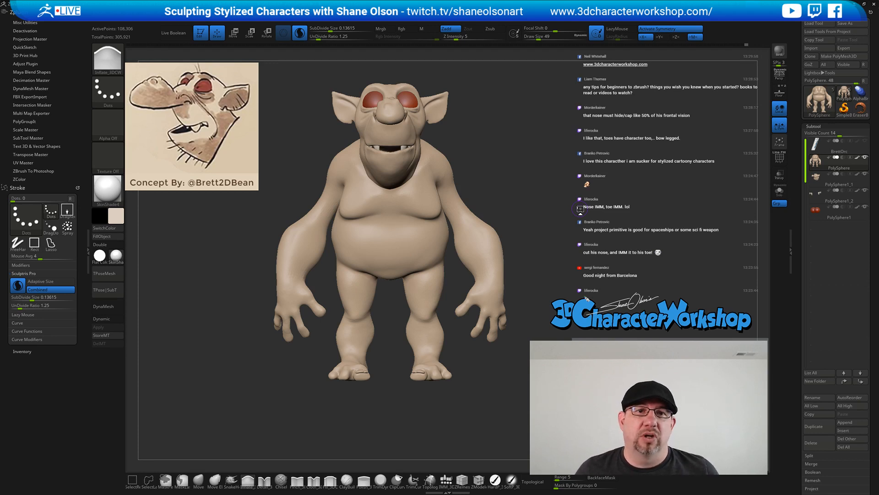
Show the BrettOrc ruler subtool to compare it with the character's height, and hide it again
{"action": "key", "text": "s"}
{"action": "mouse_move", "coordinate": [566, 205]}
{"action": "left_mouse_down"}
{"action": "mouse_move", "coordinate": [586, 200]}
{"action": "mouse_move", "coordinate": [570, 179]}
{"action": "mouse_move", "coordinate": [585, 179]}
{"action": "left_mouse_up"}
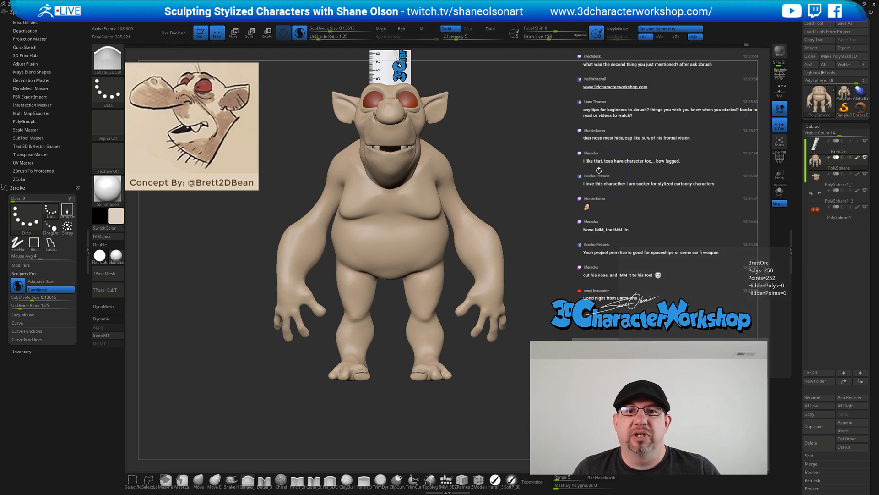
{"action": "left_click_drag", "start_coordinate": [599, 168], "coordinate": [568, 166]}
{"action": "left_click_drag", "start_coordinate": [641, 130], "coordinate": [614, 165], "text": "alt"}
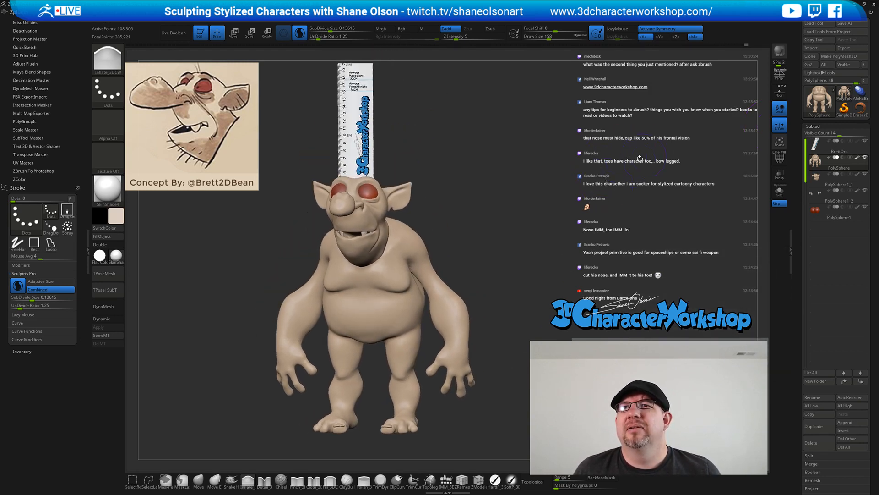
{"action": "left_click", "coordinate": [865, 140]}
Reshape the upper chest below the chin with the Move brush at draw sizes 132 and 158
{"action": "left_click_drag", "start_coordinate": [586, 142], "coordinate": [570, 156]}
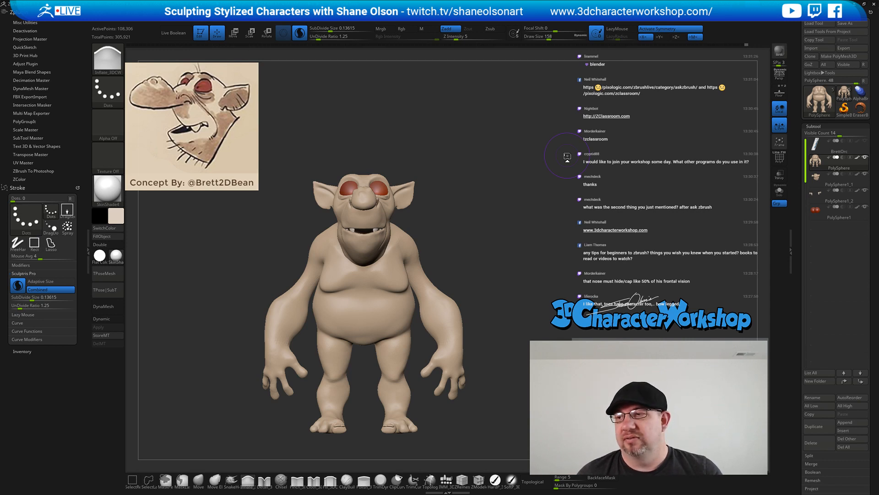
{"action": "mouse_move", "coordinate": [529, 266]}
{"action": "left_mouse_down"}
{"action": "mouse_move", "coordinate": [513, 268]}
{"action": "mouse_move", "coordinate": [539, 269]}
{"action": "left_mouse_up"}
{"action": "left_click_drag", "start_coordinate": [555, 285], "coordinate": [449, 296]}
{"action": "left_click", "coordinate": [198, 479]}
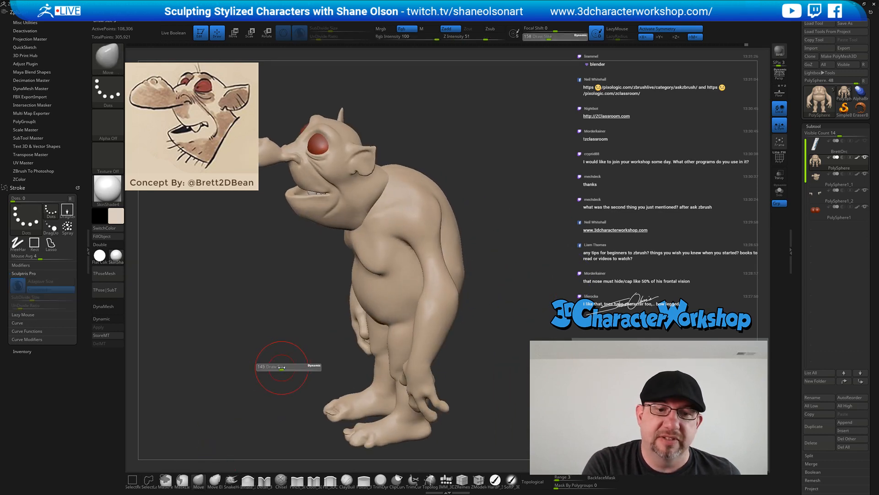
{"action": "left_click_drag", "start_coordinate": [343, 310], "coordinate": [349, 263]}
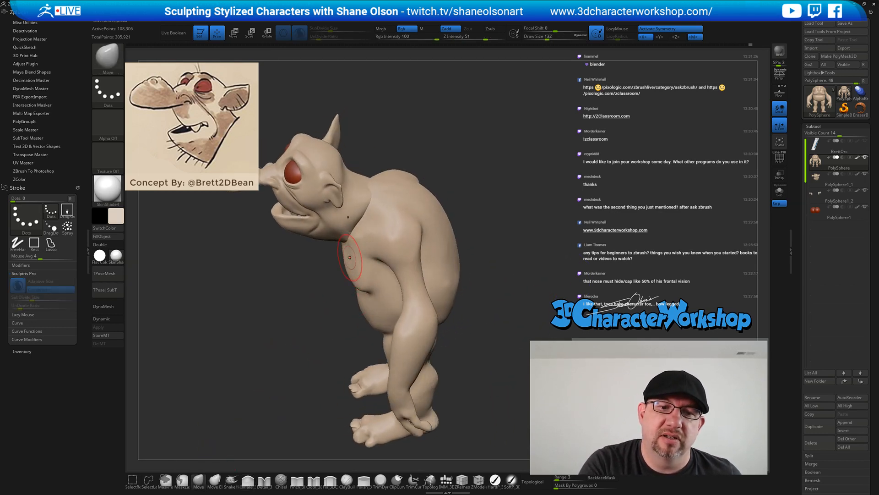
{"action": "left_click_drag", "start_coordinate": [351, 295], "coordinate": [357, 254]}
{"action": "key", "text": "bracketright"}
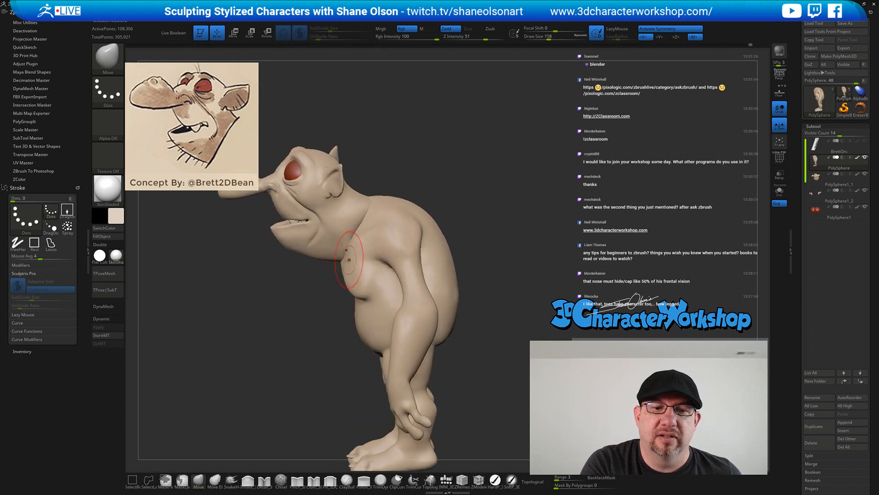
Adjust the transition from neck to shoulder and chest with the Move brush at draw size 167
{"action": "left_click_drag", "start_coordinate": [293, 293], "coordinate": [316, 288]}
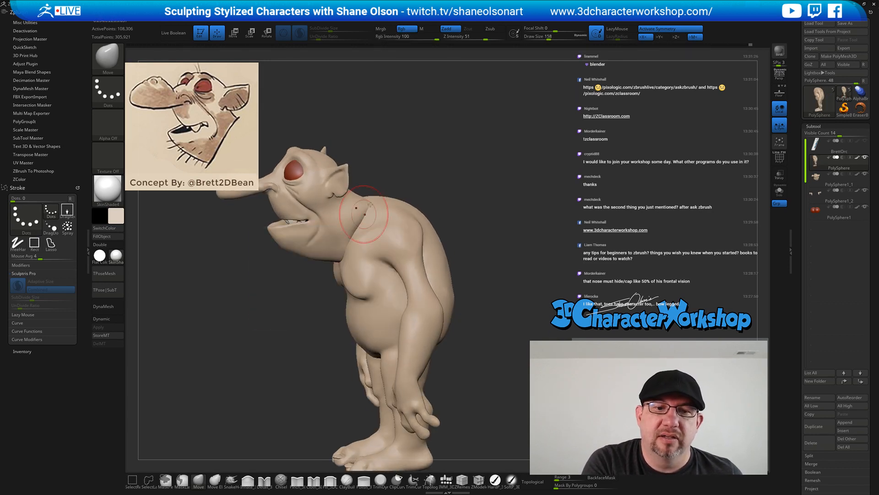
{"action": "key", "text": "bracketright"}
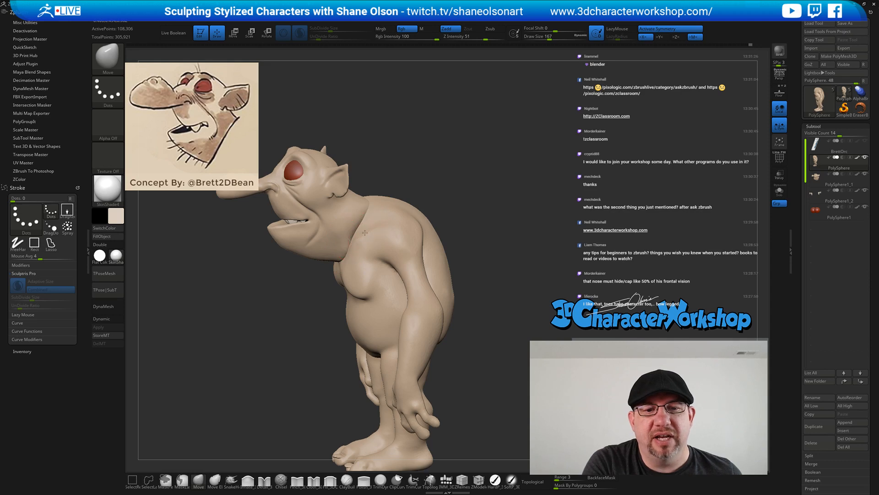
{"action": "mouse_move", "coordinate": [352, 245]}
{"action": "left_mouse_down"}
{"action": "mouse_move", "coordinate": [353, 235]}
{"action": "mouse_move", "coordinate": [445, 232]}
{"action": "left_mouse_up"}
{"action": "key", "text": "ctrl+shift+s"}
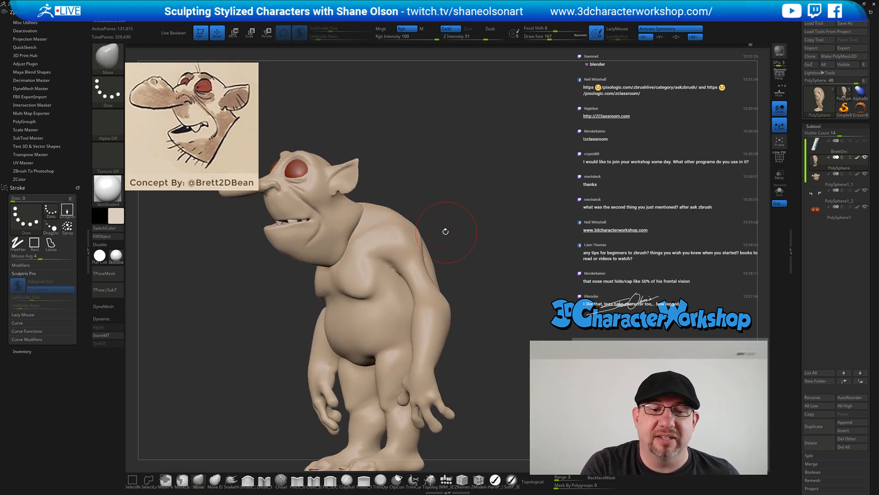
Smooth the transition between neck, chest and shoulder on the head and body subtools
{"action": "left_click", "coordinate": [350, 230], "text": "alt"}
{"action": "left_click_drag", "start_coordinate": [349, 234], "coordinate": [353, 238], "text": "shift"}
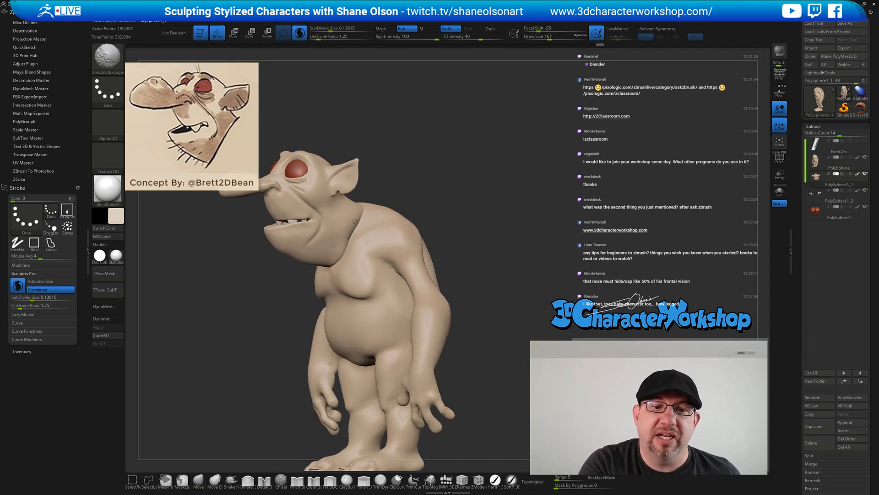
{"action": "mouse_move", "coordinate": [431, 252]}
{"action": "left_mouse_down"}
{"action": "mouse_move", "coordinate": [475, 252]}
{"action": "mouse_move", "coordinate": [455, 247]}
{"action": "mouse_move", "coordinate": [450, 258]}
{"action": "left_mouse_up"}
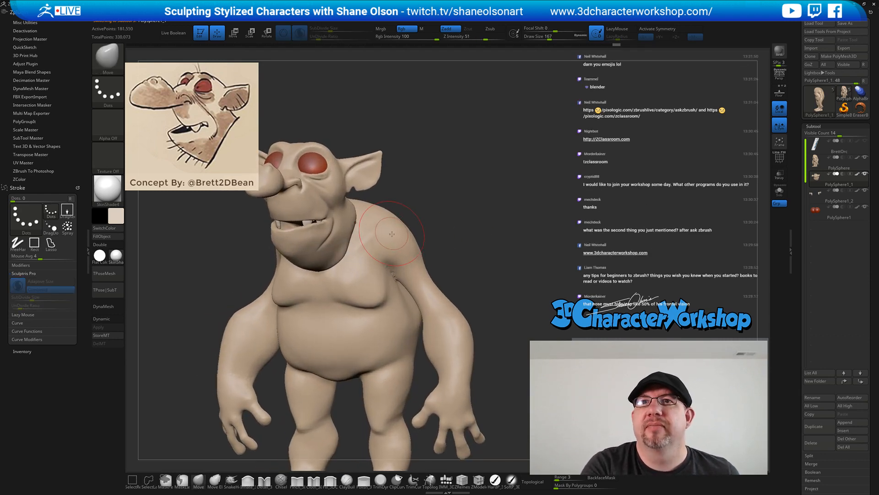
{"action": "left_click", "coordinate": [391, 223], "text": "alt"}
{"action": "key", "text": "shift"}
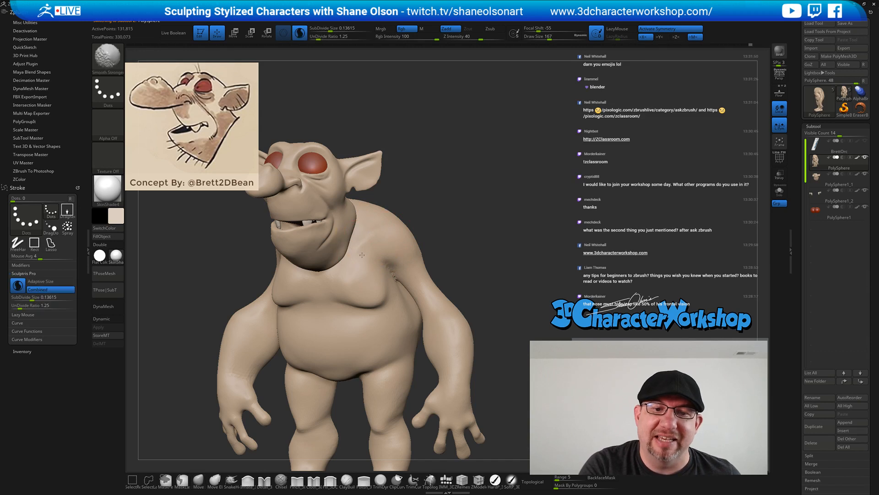
Refine the body's upper chest and back from the side with the Move brush at draw sizes 257 and 228, and smooth the area
{"action": "mouse_move", "coordinate": [463, 257]}
{"action": "left_mouse_down"}
{"action": "mouse_move", "coordinate": [458, 244]}
{"action": "mouse_move", "coordinate": [496, 298]}
{"action": "mouse_move", "coordinate": [540, 327]}
{"action": "mouse_move", "coordinate": [477, 273]}
{"action": "mouse_move", "coordinate": [487, 281]}
{"action": "mouse_move", "coordinate": [488, 312]}
{"action": "mouse_move", "coordinate": [479, 316]}
{"action": "left_mouse_up"}
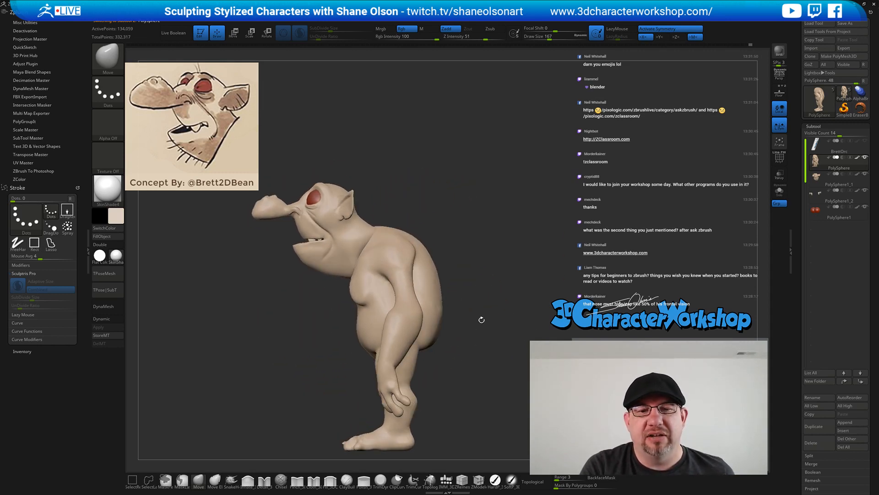
{"action": "key", "text": "s"}
{"action": "left_click_drag", "start_coordinate": [279, 377], "coordinate": [284, 378]}
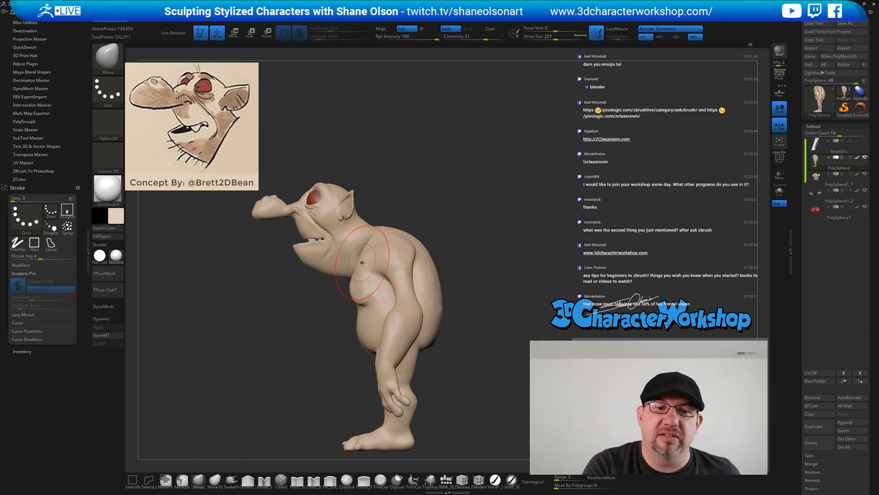
{"action": "key", "text": "s"}
{"action": "left_click_drag", "start_coordinate": [360, 257], "coordinate": [368, 254]}
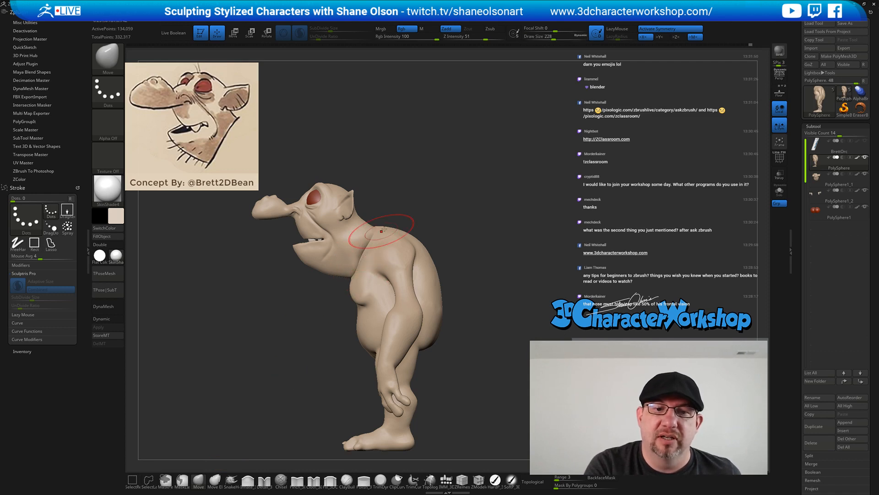
{"action": "mouse_move", "coordinate": [485, 262]}
{"action": "left_mouse_down"}
{"action": "mouse_move", "coordinate": [490, 298]}
{"action": "mouse_move", "coordinate": [496, 280]}
{"action": "mouse_move", "coordinate": [477, 303]}
{"action": "mouse_move", "coordinate": [482, 310]}
{"action": "left_mouse_up"}
{"action": "key", "text": "shift"}
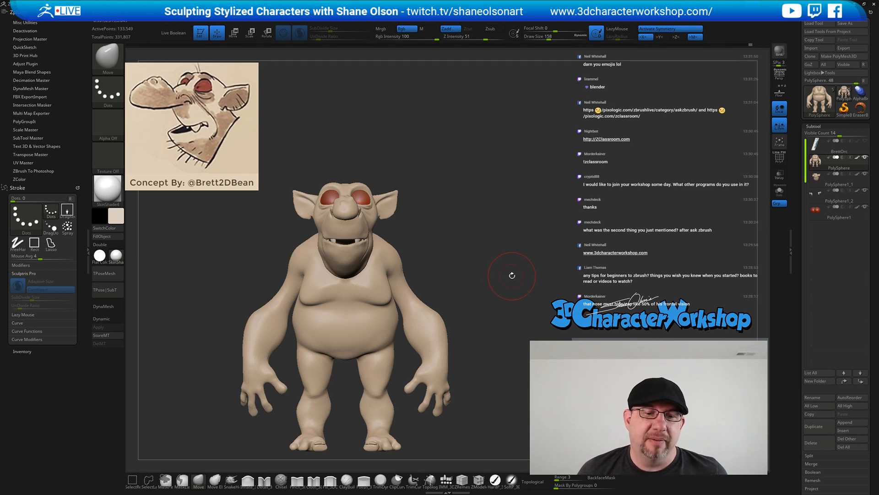
Adjust the cheeks of the head subtool with the Move brush at draw size 124, turning symmetry on
{"action": "left_click_drag", "start_coordinate": [516, 273], "coordinate": [522, 234]}
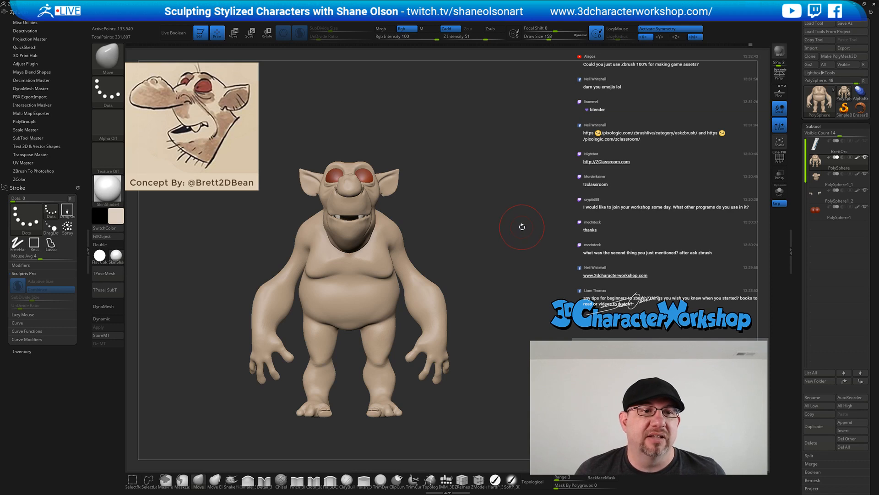
{"action": "mouse_move", "coordinate": [522, 225]}
{"action": "left_mouse_down", "text": "alt"}
{"action": "mouse_move", "coordinate": [535, 235]}
{"action": "mouse_move", "coordinate": [540, 227]}
{"action": "left_mouse_up", "text": "alt"}
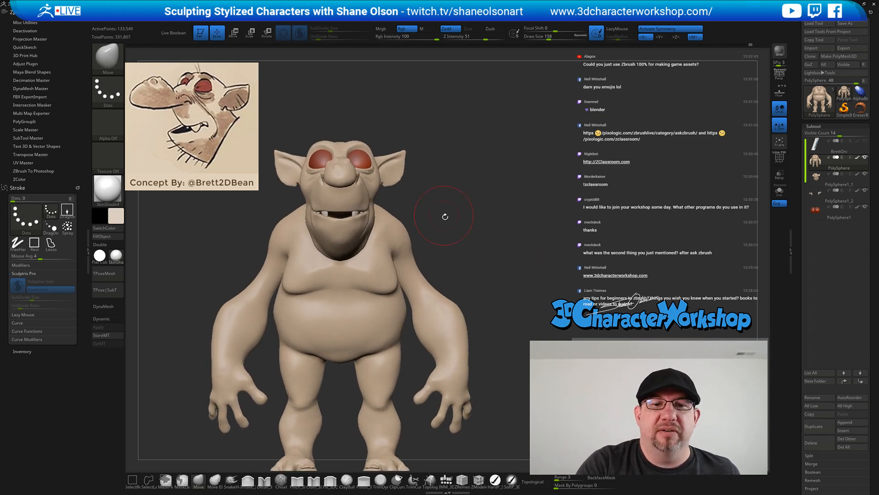
{"action": "mouse_move", "coordinate": [443, 217]}
{"action": "left_mouse_down"}
{"action": "mouse_move", "coordinate": [467, 238]}
{"action": "mouse_move", "coordinate": [455, 238]}
{"action": "mouse_move", "coordinate": [470, 209]}
{"action": "left_mouse_up"}
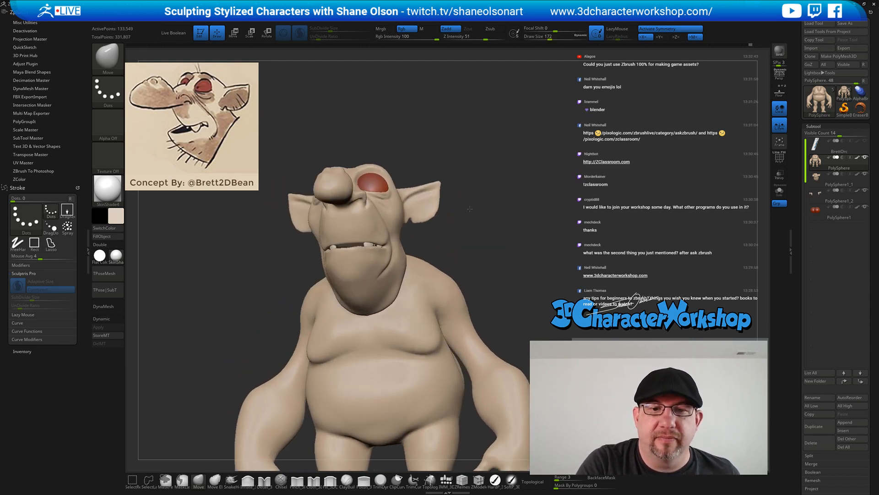
{"action": "left_click", "coordinate": [374, 206], "text": "alt"}
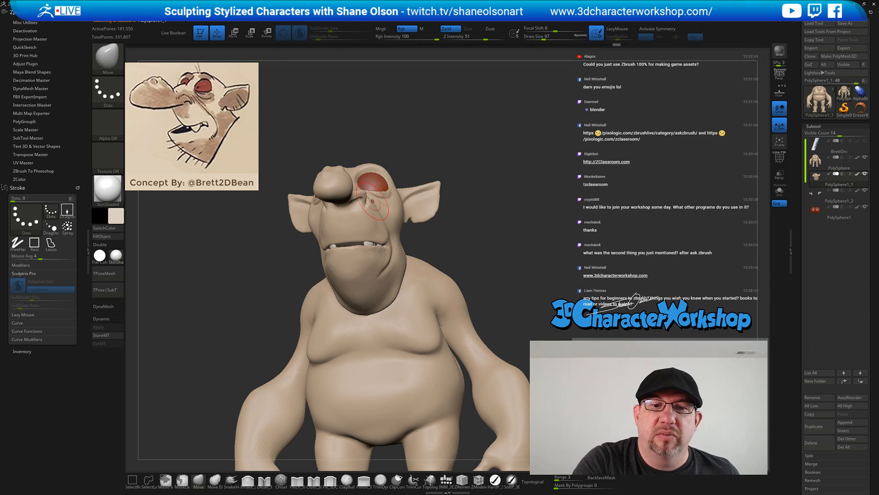
{"action": "left_click_drag", "start_coordinate": [374, 208], "coordinate": [386, 219]}
{"action": "left_click_drag", "start_coordinate": [386, 219], "coordinate": [390, 220]}
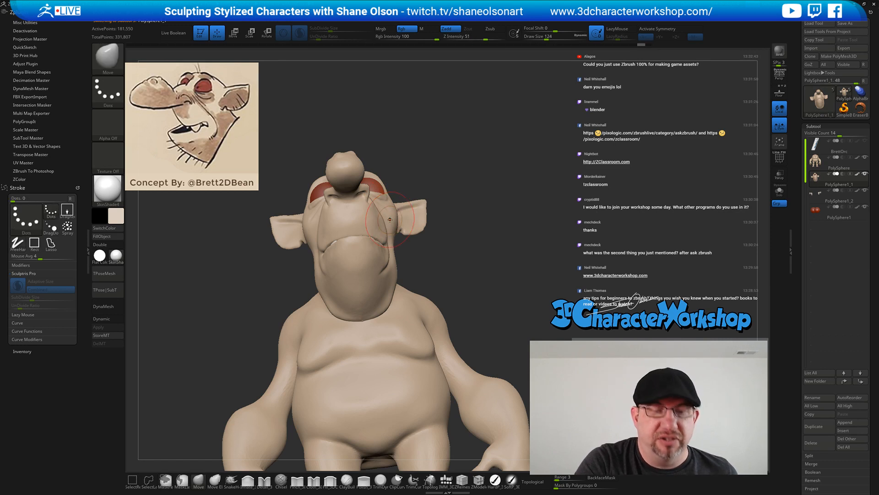
{"action": "key", "text": "x"}
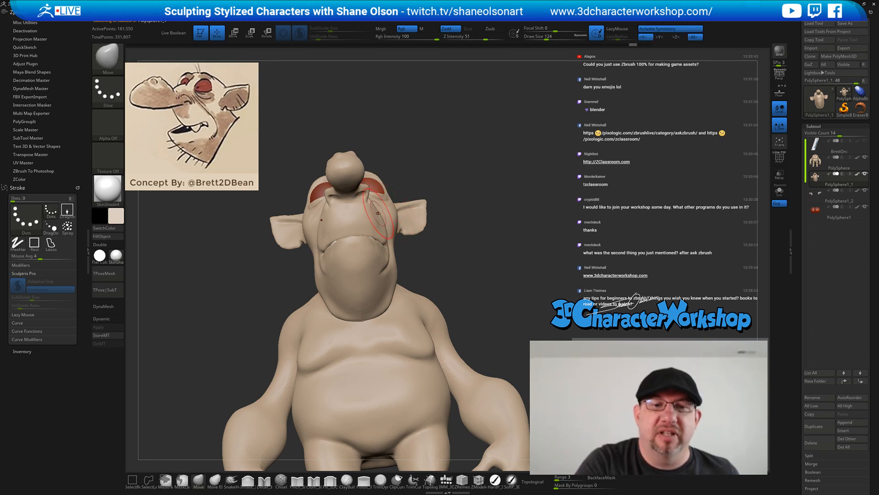
Push up the underside of the jaw in side view with the Move brush at draw size 154
{"action": "mouse_move", "coordinate": [384, 218]}
{"action": "right_mouse_down"}
{"action": "mouse_move", "coordinate": [352, 257]}
{"action": "mouse_move", "coordinate": [412, 257]}
{"action": "mouse_move", "coordinate": [386, 243]}
{"action": "mouse_move", "coordinate": [431, 281]}
{"action": "mouse_move", "coordinate": [522, 247]}
{"action": "mouse_move", "coordinate": [363, 340]}
{"action": "mouse_move", "coordinate": [352, 334]}
{"action": "right_mouse_up"}
{"action": "key", "text": "s"}
{"action": "left_click_drag", "start_coordinate": [327, 302], "coordinate": [330, 303]}
{"action": "left_click_drag", "start_coordinate": [326, 301], "coordinate": [328, 293]}
{"action": "mouse_move", "coordinate": [430, 308]}
{"action": "right_mouse_down"}
{"action": "mouse_move", "coordinate": [432, 283]}
{"action": "mouse_move", "coordinate": [397, 268]}
{"action": "right_mouse_up"}
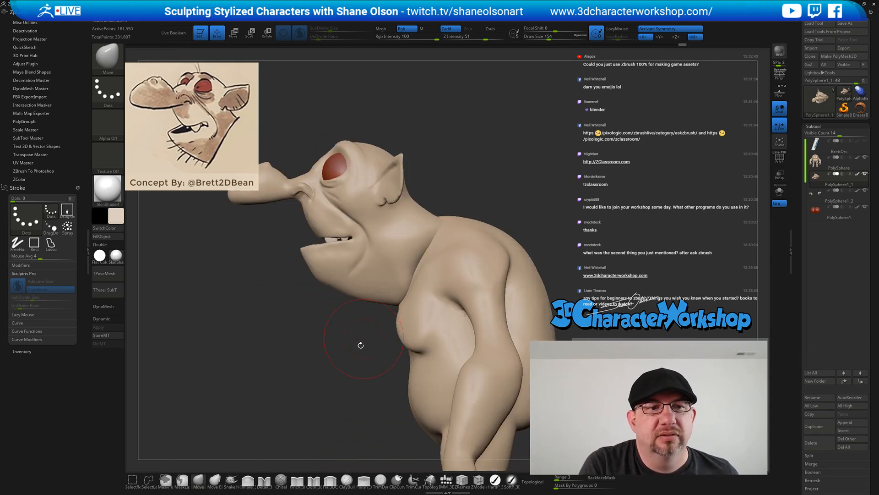
Adjust the cheek behind the mouth corner with the Move brush at draw size 80
{"action": "key", "text": "s"}
{"action": "left_click_drag", "start_coordinate": [362, 245], "coordinate": [358, 245]}
{"action": "mouse_move", "coordinate": [355, 242]}
{"action": "left_mouse_down"}
{"action": "mouse_move", "coordinate": [356, 234]}
{"action": "mouse_move", "coordinate": [345, 237]}
{"action": "left_mouse_up"}
{"action": "key", "text": "s"}
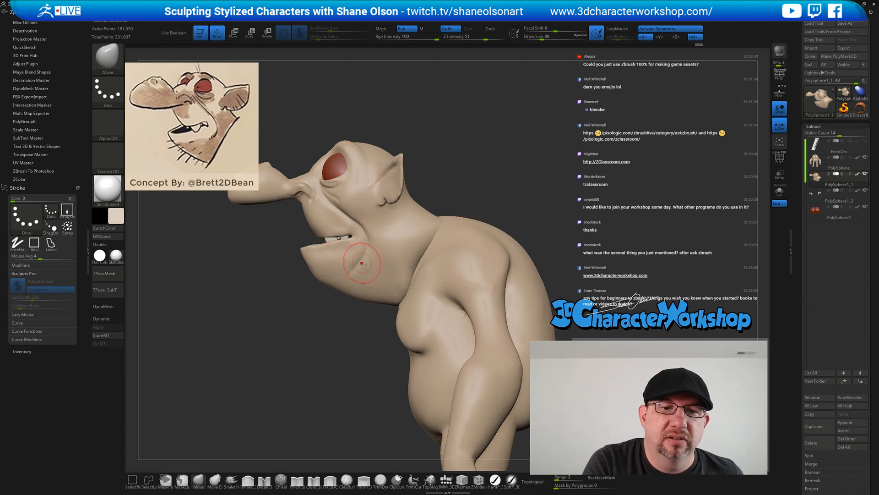
{"action": "right_click_drag", "start_coordinate": [362, 264], "coordinate": [353, 247]}
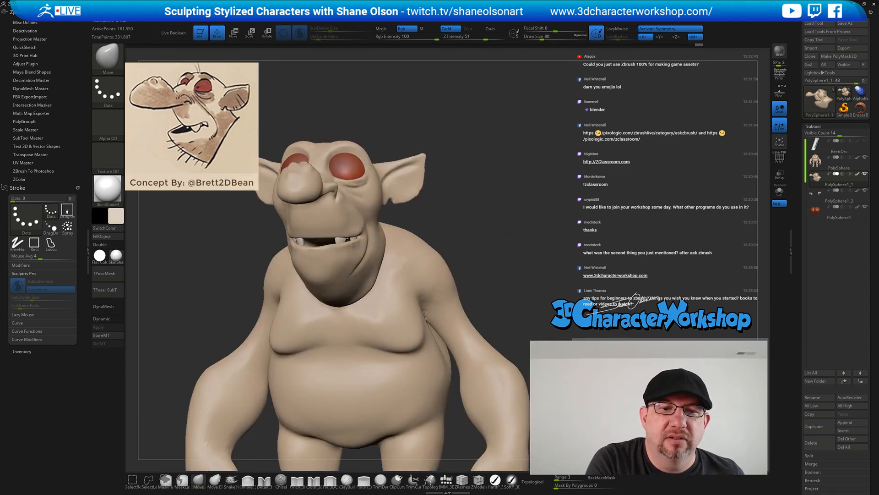
{"action": "mouse_move", "coordinate": [512, 263]}
{"action": "right_mouse_down", "text": "alt"}
{"action": "mouse_move", "coordinate": [496, 238]}
{"action": "mouse_move", "coordinate": [496, 257]}
{"action": "right_mouse_up", "text": "alt"}
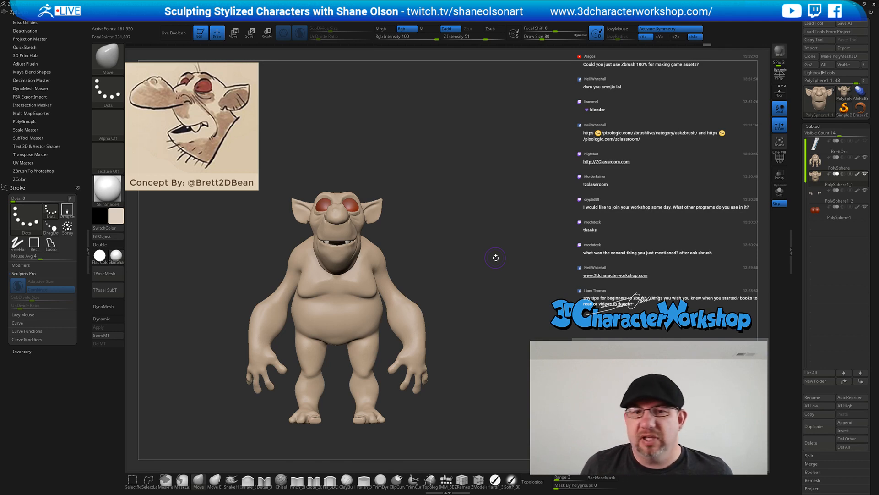
{"action": "mouse_move", "coordinate": [496, 257]}
{"action": "left_mouse_down"}
{"action": "mouse_move", "coordinate": [519, 241]}
{"action": "mouse_move", "coordinate": [502, 237]}
{"action": "mouse_move", "coordinate": [514, 245]}
{"action": "left_mouse_up"}
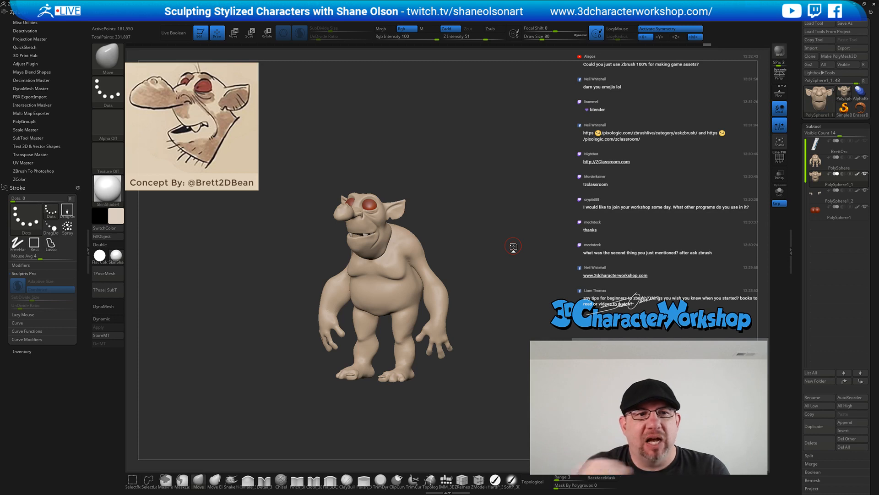
{"action": "mouse_move", "coordinate": [514, 246]}
{"action": "left_mouse_down", "text": "shift"}
{"action": "mouse_move", "coordinate": [495, 248]}
{"action": "mouse_move", "coordinate": [523, 243]}
{"action": "mouse_move", "coordinate": [472, 245]}
{"action": "mouse_move", "coordinate": [528, 247]}
{"action": "left_mouse_up", "text": "shift"}
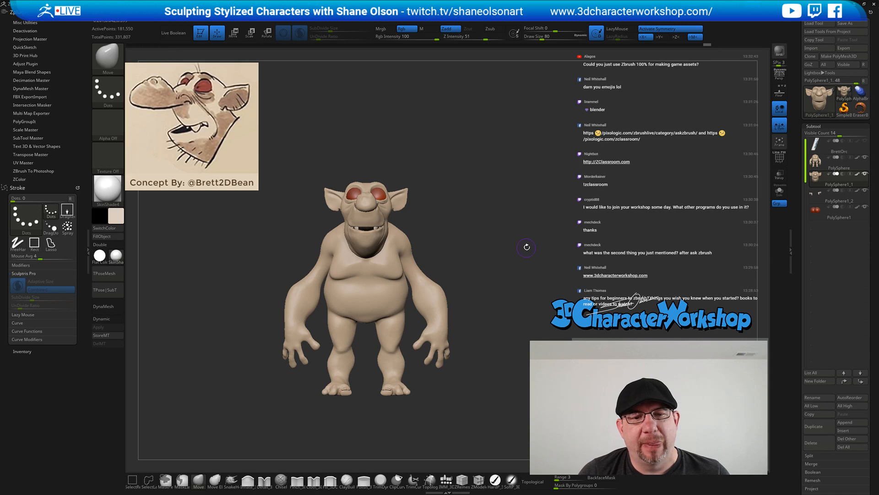
{"action": "mouse_move", "coordinate": [527, 248]}
{"action": "left_mouse_down"}
{"action": "mouse_move", "coordinate": [511, 250]}
{"action": "mouse_move", "coordinate": [512, 226]}
{"action": "mouse_move", "coordinate": [532, 233]}
{"action": "left_mouse_up"}
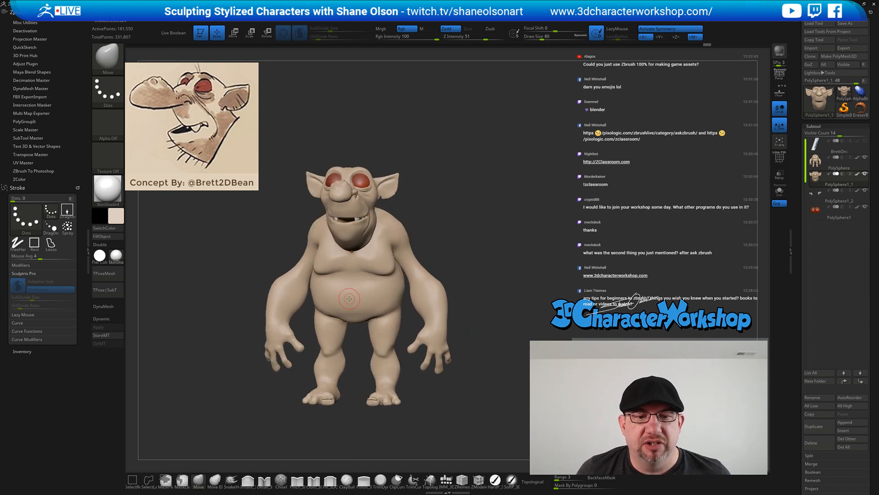
{"action": "left_click_drag", "start_coordinate": [443, 257], "coordinate": [490, 251], "text": "shift"}
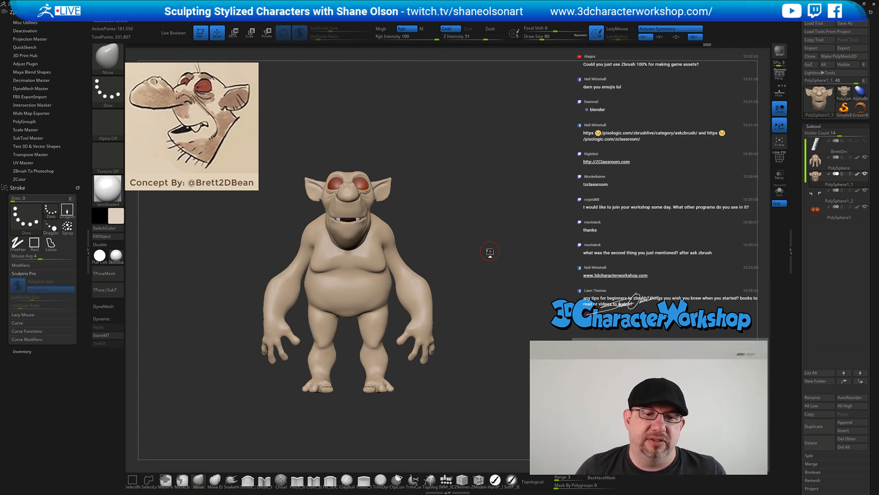
{"action": "mouse_move", "coordinate": [489, 251]}
{"action": "left_mouse_down"}
{"action": "mouse_move", "coordinate": [490, 224]}
{"action": "mouse_move", "coordinate": [484, 230]}
{"action": "mouse_move", "coordinate": [528, 250]}
{"action": "left_mouse_up"}
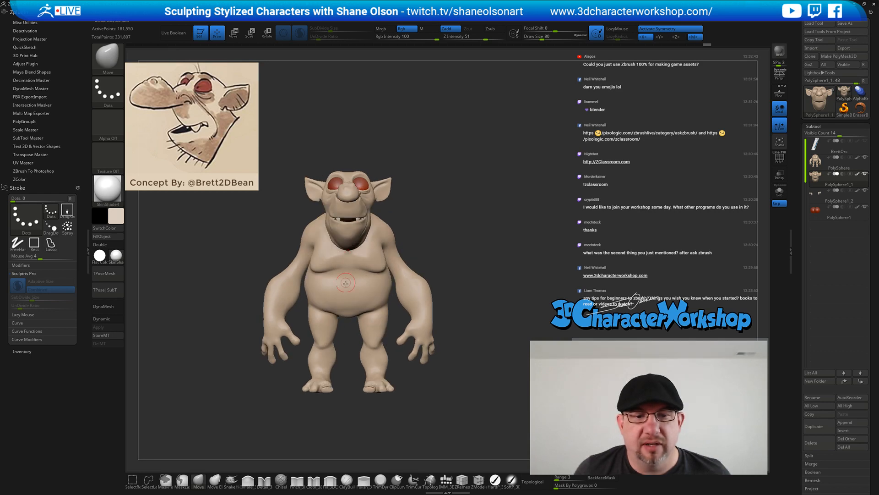
Choose the QuadSphere-1 primitive of the IMM insert mesh brush
{"action": "left_click", "coordinate": [447, 480]}
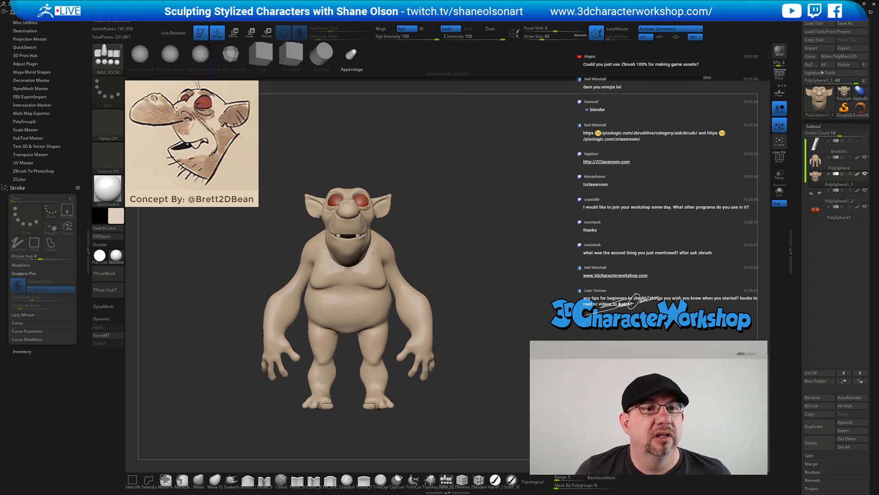
{"action": "left_click", "coordinate": [139, 54]}
{"action": "left_click_drag", "start_coordinate": [363, 283], "coordinate": [353, 287]}
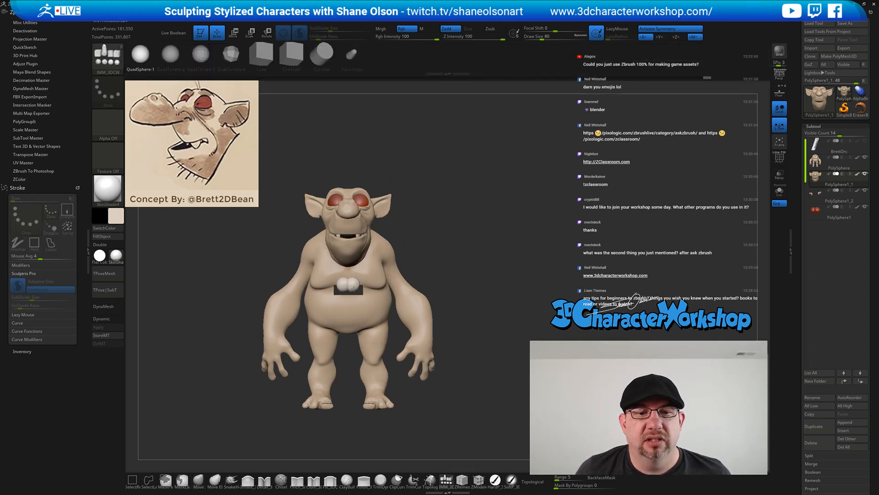
{"action": "key", "text": "ctrl+z"}
{"action": "key", "text": "ctrl+z"}
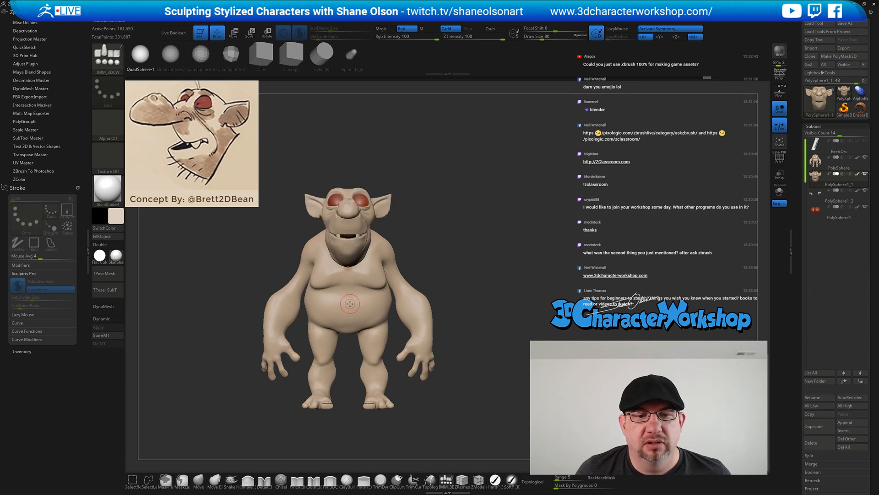
Insert a large QuadSphere-1 centred on the belly of the body subtool
{"action": "left_click", "coordinate": [350, 303], "text": "alt"}
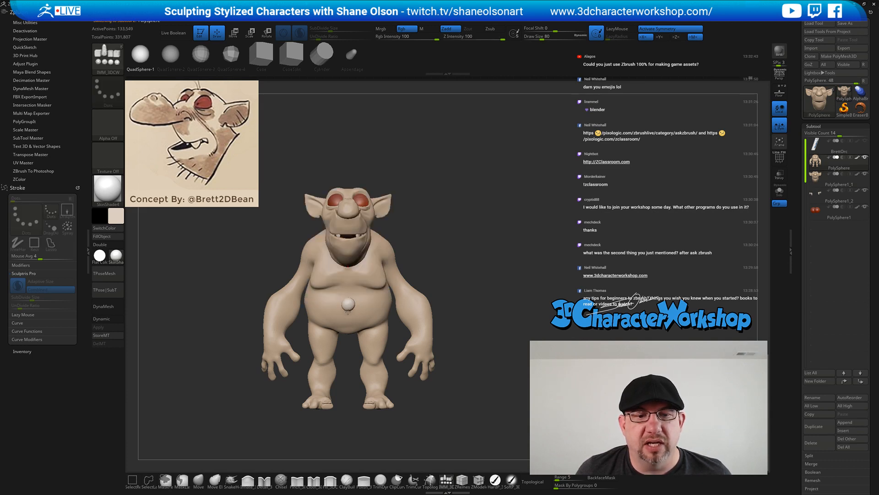
{"action": "left_click_drag", "start_coordinate": [348, 304], "coordinate": [371, 283]}
{"action": "left_click_drag", "start_coordinate": [514, 241], "coordinate": [506, 243]}
Set the active color to grey for the inserted sphere and switch to the HardP_3DCW brush
{"action": "left_click", "coordinate": [117, 215]}
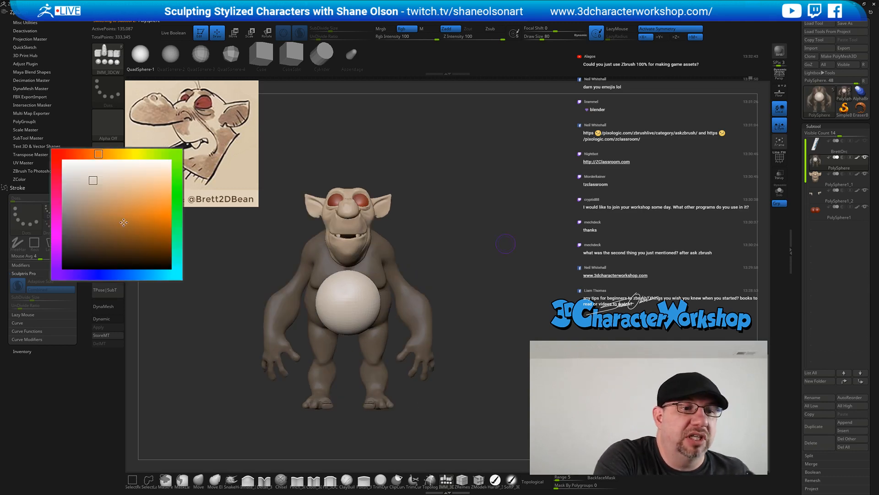
{"action": "left_click", "coordinate": [59, 224]}
{"action": "left_click", "coordinate": [495, 479]}
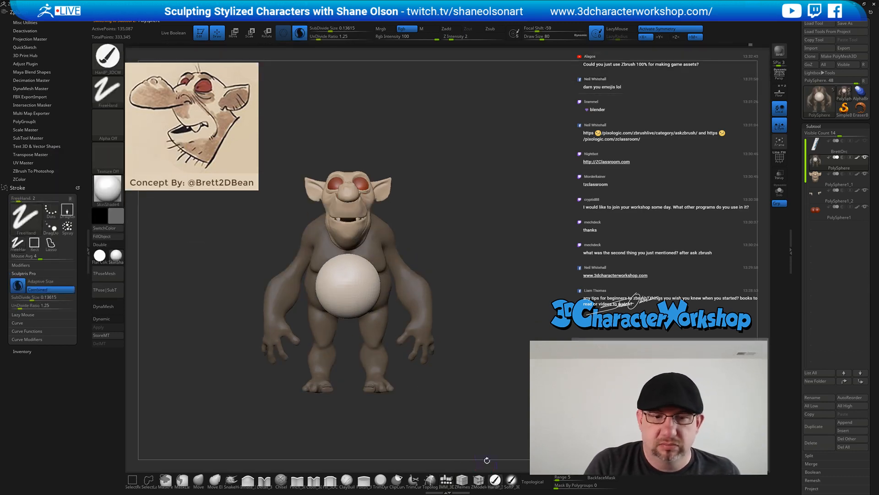
{"action": "left_click", "coordinate": [335, 371], "text": "ctrl"}
Move the inserted sphere back into the torso in side view and split the unmasked points into a separate subtool
{"action": "left_click_drag", "start_coordinate": [502, 305], "coordinate": [486, 306]}
{"action": "key", "text": "w"}
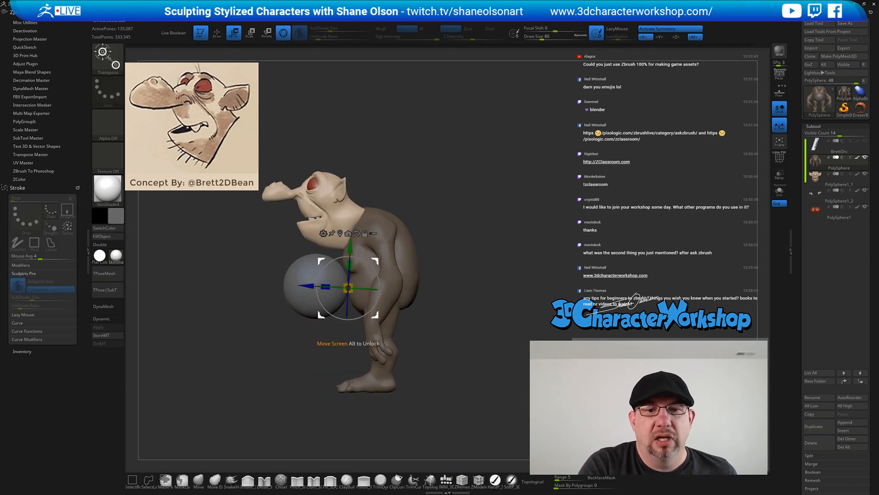
{"action": "left_click_drag", "start_coordinate": [378, 260], "coordinate": [425, 239]}
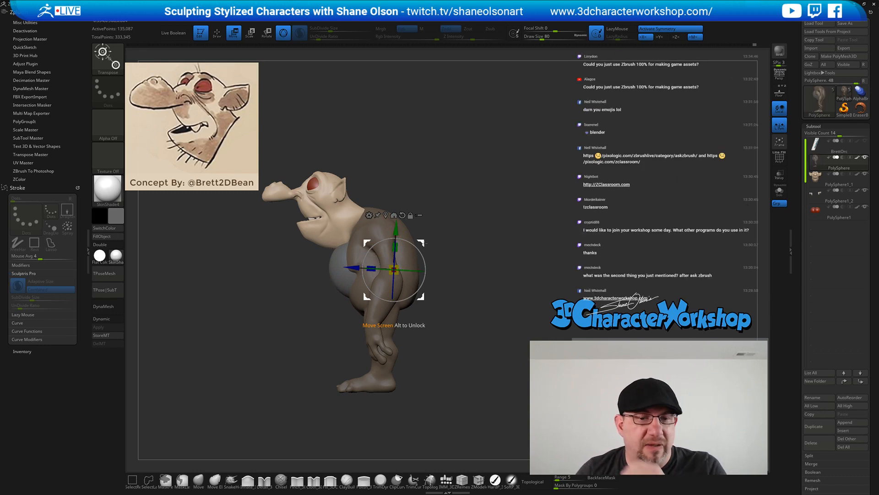
{"action": "key", "text": "grave"}
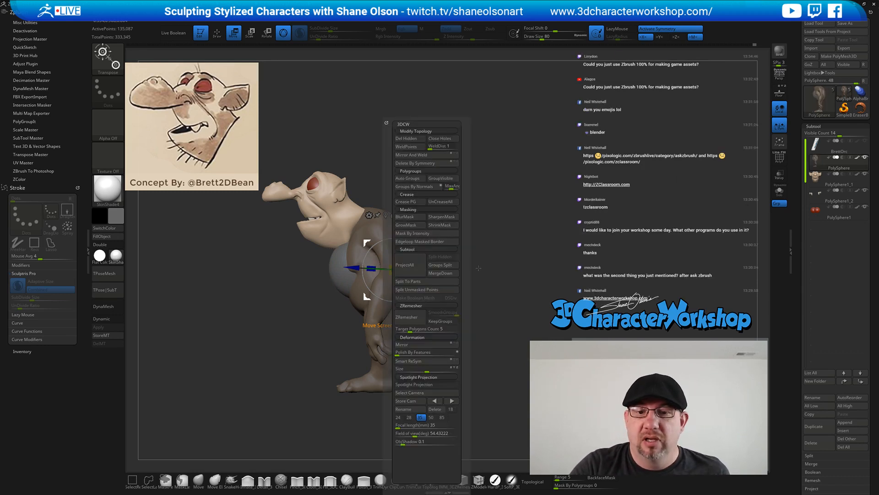
{"action": "left_click", "coordinate": [443, 289]}
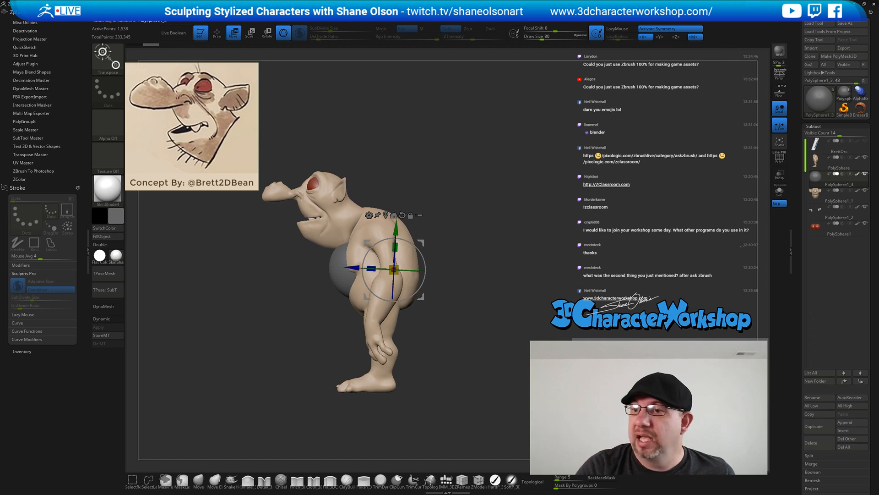
Make the surrounding subtools transparent, turn the model to the front and return to draw mode
{"action": "left_click", "coordinate": [779, 174]}
{"action": "left_click_drag", "start_coordinate": [463, 329], "coordinate": [501, 332]}
{"action": "key", "text": "q"}
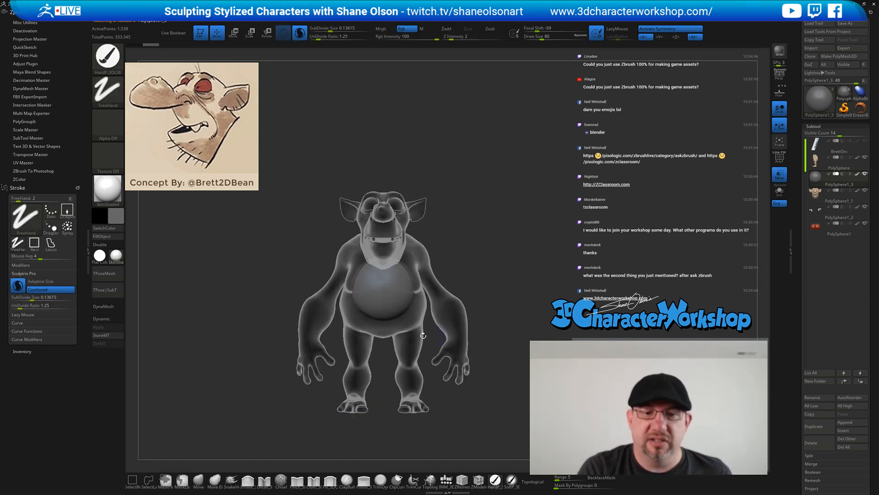
Choose the SnakeHook brush with draw size 251 and set the Sculptris Pro SubDivide Size to 0.66619
{"action": "left_click", "coordinate": [231, 480]}
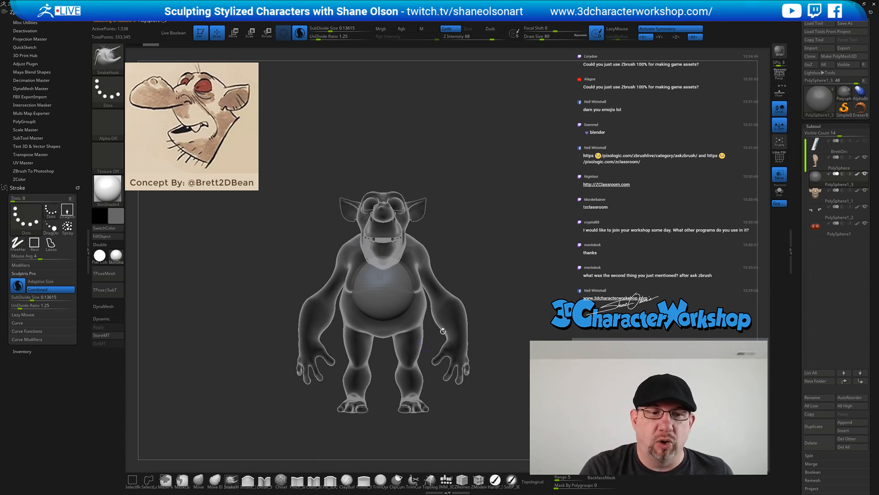
{"action": "key", "text": "s"}
{"action": "left_click_drag", "start_coordinate": [502, 279], "coordinate": [503, 281]}
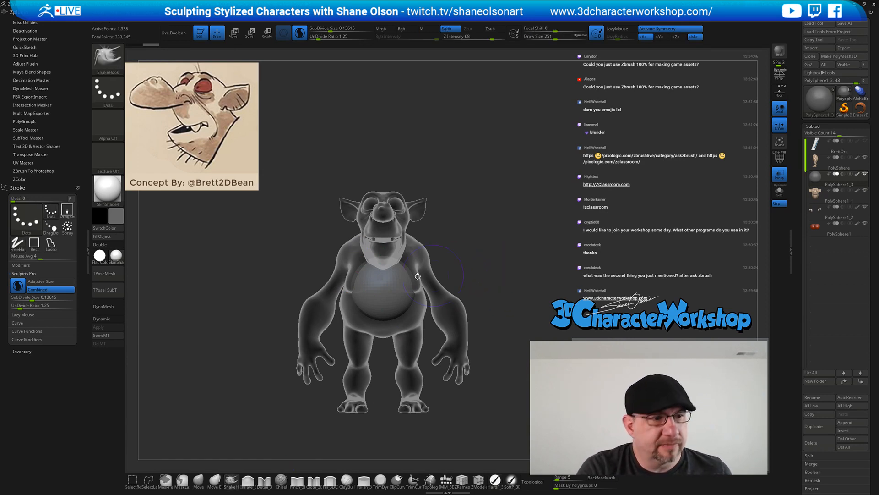
{"action": "left_click_drag", "start_coordinate": [34, 300], "coordinate": [37, 298]}
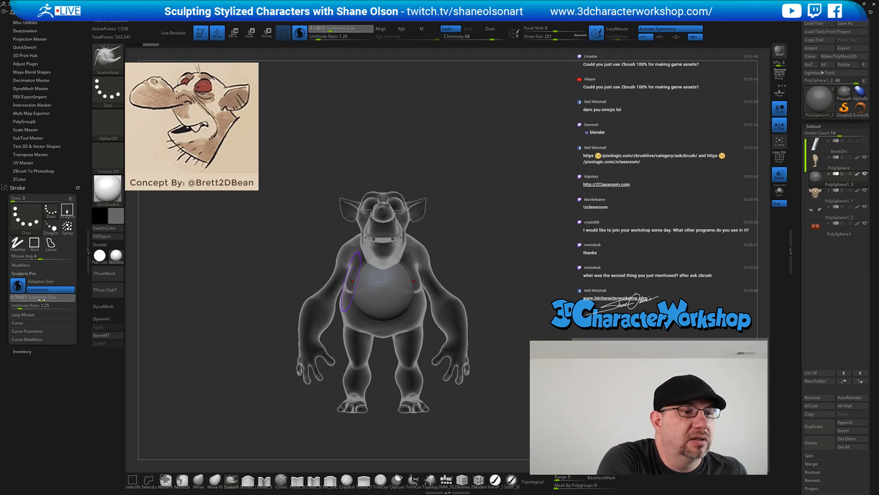
{"action": "left_click_drag", "start_coordinate": [42, 299], "coordinate": [40, 299]}
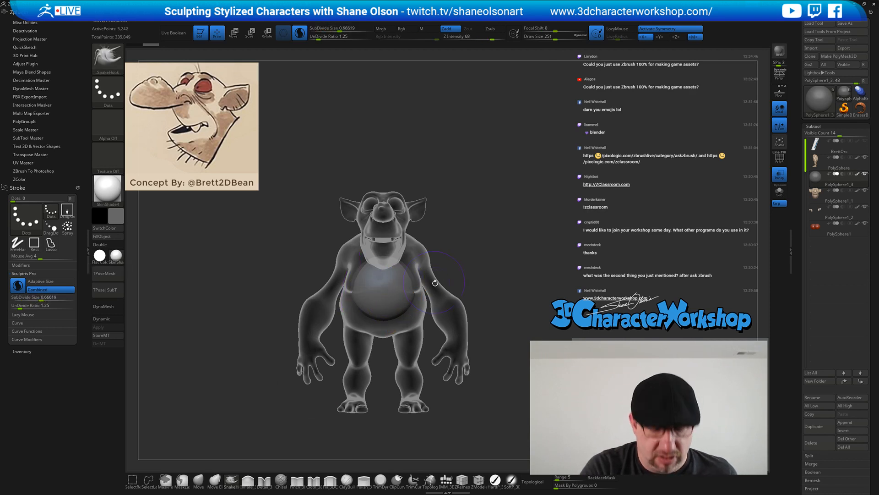
Turn on the polyframe and lightly smooth the sphere's surface to even out its mesh
{"action": "key", "text": "shift+f"}
{"action": "mouse_move", "coordinate": [471, 257]}
{"action": "left_mouse_down", "text": "alt"}
{"action": "mouse_move", "coordinate": [463, 310]}
{"action": "mouse_move", "coordinate": [434, 288]}
{"action": "left_mouse_up", "text": "alt"}
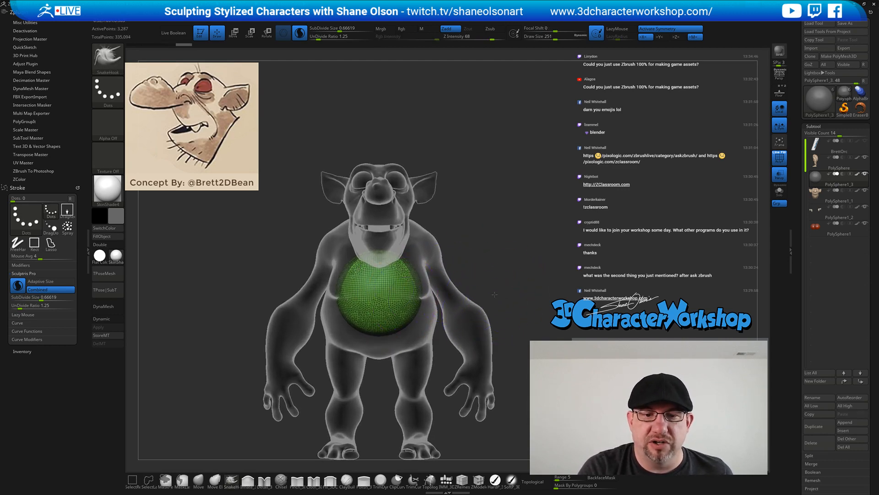
{"action": "mouse_move", "coordinate": [494, 294]}
{"action": "left_mouse_down"}
{"action": "mouse_move", "coordinate": [531, 301]}
{"action": "mouse_move", "coordinate": [486, 298]}
{"action": "left_mouse_up"}
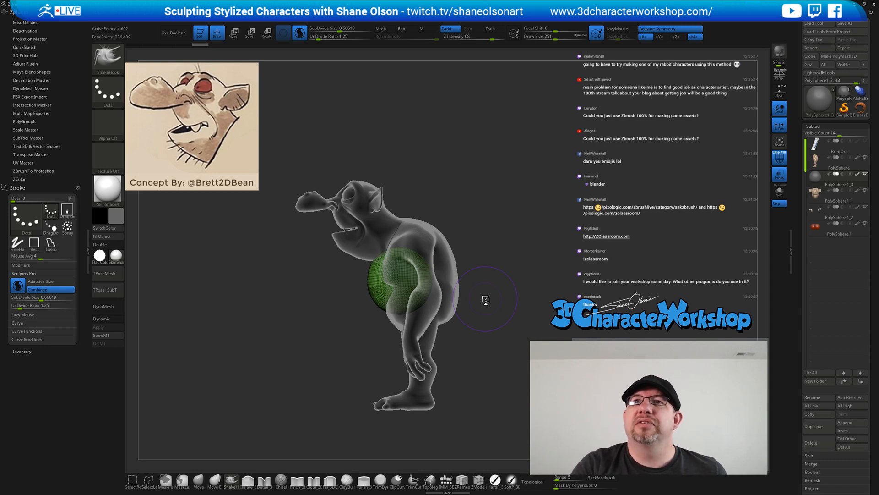
{"action": "left_click_drag", "start_coordinate": [522, 298], "coordinate": [534, 297]}
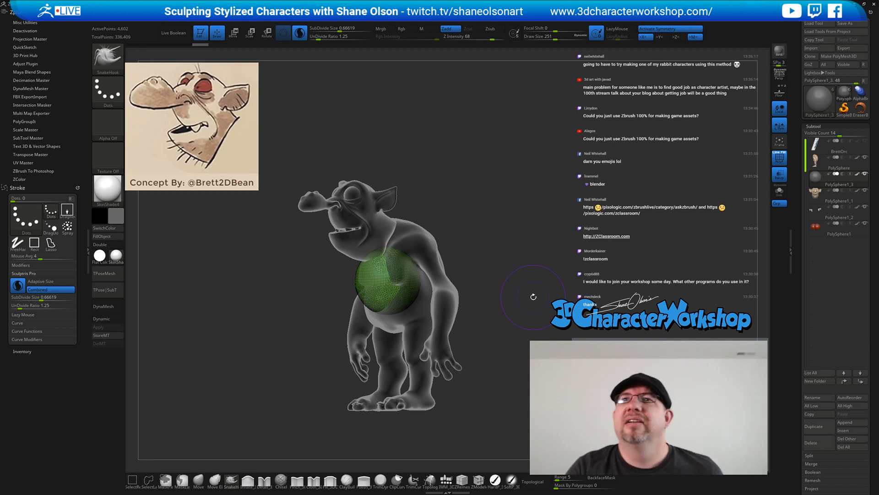
{"action": "left_click_drag", "start_coordinate": [513, 279], "coordinate": [488, 285]}
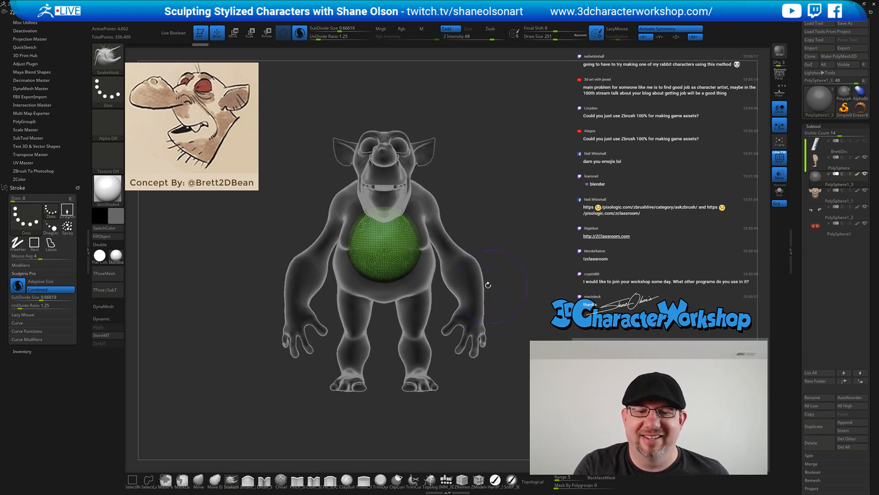
{"action": "left_click_drag", "start_coordinate": [411, 256], "coordinate": [424, 262], "text": "shift"}
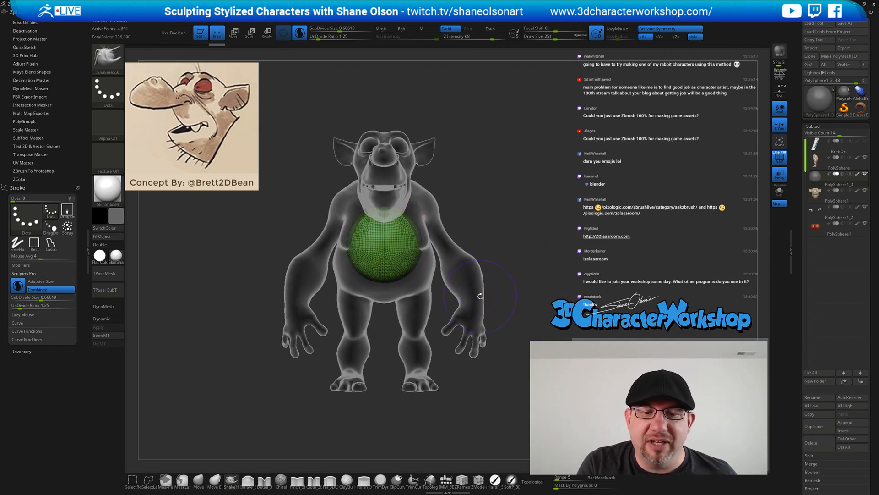
{"action": "left_click_drag", "start_coordinate": [482, 266], "coordinate": [493, 208]}
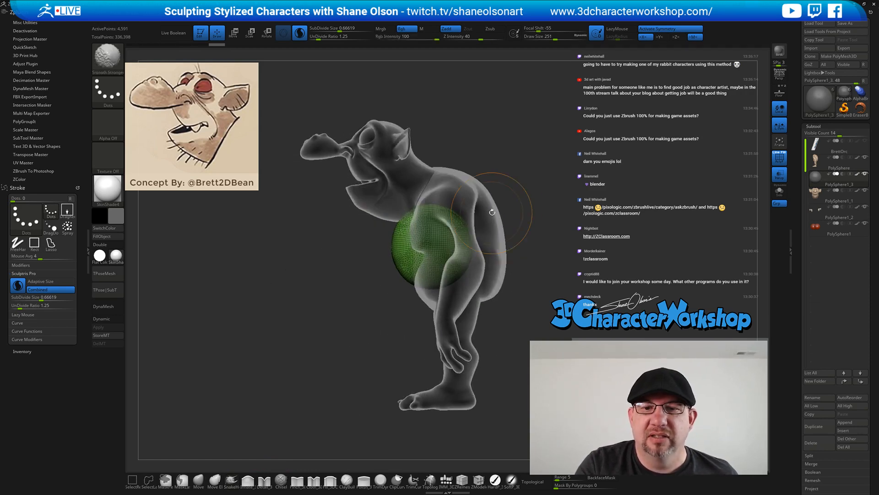
{"action": "left_click_drag", "start_coordinate": [439, 229], "coordinate": [505, 261], "text": "shift"}
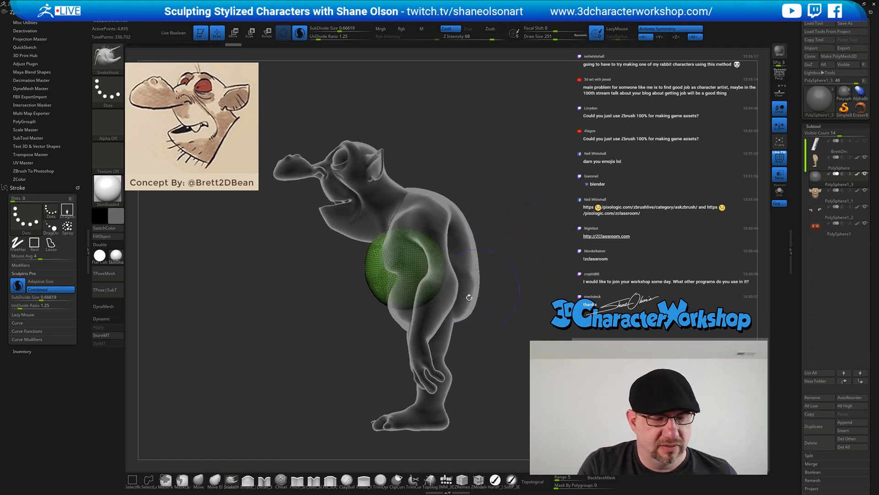
Enlarge the SnakeHook brush to 365 and pull the sphere up and back over the shoulders in side view
{"action": "key", "text": "s"}
{"action": "left_click_drag", "start_coordinate": [341, 341], "coordinate": [353, 341]}
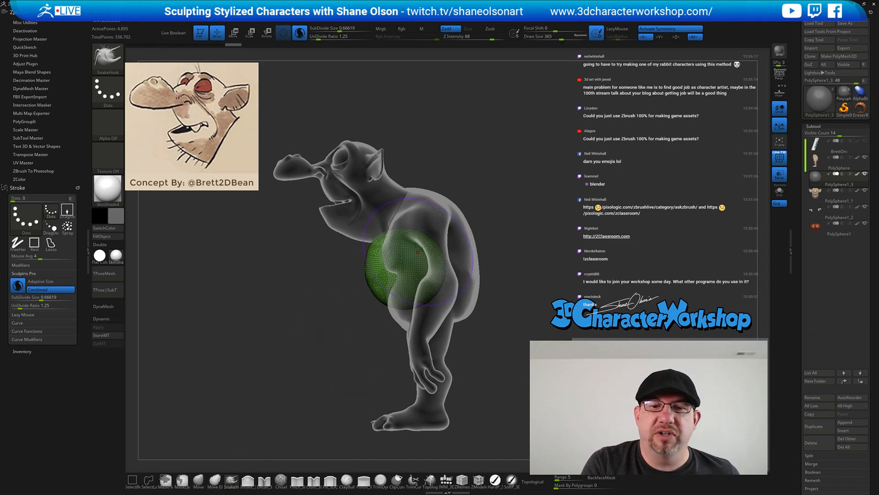
{"action": "left_click_drag", "start_coordinate": [398, 261], "coordinate": [427, 209]}
{"action": "left_click_drag", "start_coordinate": [399, 238], "coordinate": [427, 202]}
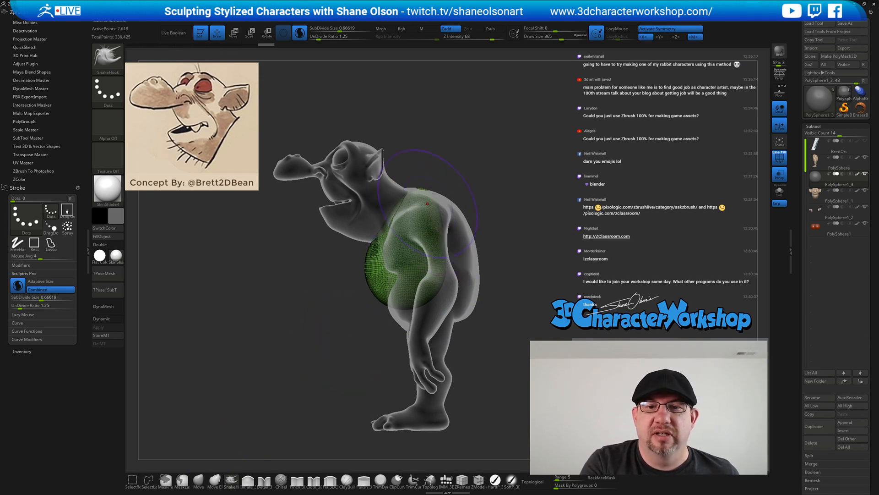
{"action": "mouse_move", "coordinate": [389, 229]}
{"action": "left_mouse_down"}
{"action": "mouse_move", "coordinate": [426, 178]}
{"action": "mouse_move", "coordinate": [441, 207]}
{"action": "mouse_move", "coordinate": [440, 193]}
{"action": "left_mouse_up"}
{"action": "left_click_drag", "start_coordinate": [440, 275], "coordinate": [467, 224]}
{"action": "mouse_move", "coordinate": [526, 257]}
{"action": "left_mouse_down", "text": "shift"}
{"action": "mouse_move", "coordinate": [490, 277]}
{"action": "mouse_move", "coordinate": [496, 235]}
{"action": "mouse_move", "coordinate": [516, 216]}
{"action": "mouse_move", "coordinate": [451, 227]}
{"action": "left_mouse_up", "text": "shift"}
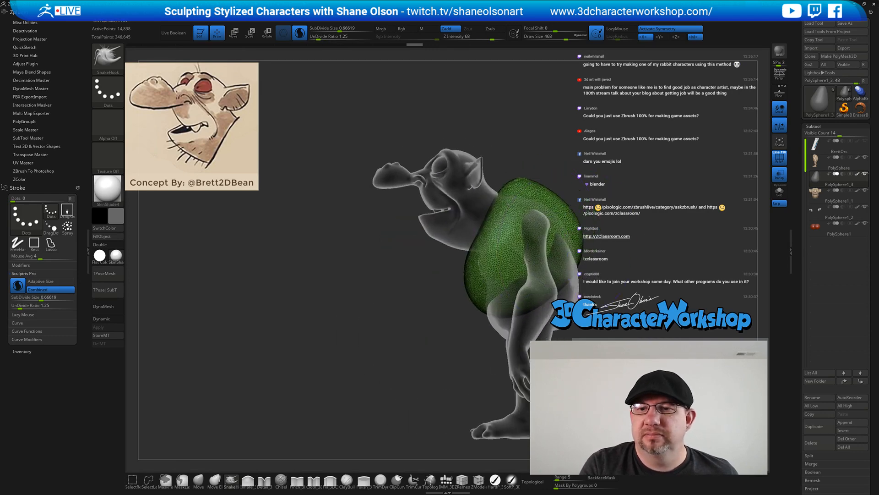
Pull the garment mass down to the hips and out around the belly and back until it encloses the torso
{"action": "right_click_drag", "start_coordinate": [512, 257], "coordinate": [470, 267], "text": "alt"}
{"action": "mouse_move", "coordinate": [522, 259]}
{"action": "left_mouse_down"}
{"action": "mouse_move", "coordinate": [531, 262]}
{"action": "mouse_move", "coordinate": [525, 296]}
{"action": "left_mouse_up"}
{"action": "right_click_drag", "start_coordinate": [503, 295], "coordinate": [445, 316], "text": "alt"}
{"action": "mouse_move", "coordinate": [383, 324]}
{"action": "left_mouse_down"}
{"action": "mouse_move", "coordinate": [392, 323]}
{"action": "mouse_move", "coordinate": [399, 303]}
{"action": "left_mouse_up"}
{"action": "left_click_drag", "start_coordinate": [506, 316], "coordinate": [584, 316]}
{"action": "mouse_move", "coordinate": [466, 333]}
{"action": "left_mouse_down"}
{"action": "mouse_move", "coordinate": [482, 349]}
{"action": "mouse_move", "coordinate": [460, 356]}
{"action": "left_mouse_up"}
{"action": "left_click_drag", "start_coordinate": [515, 266], "coordinate": [458, 272]}
{"action": "left_click_drag", "start_coordinate": [600, 274], "coordinate": [480, 357], "text": "alt"}
{"action": "left_click_drag", "start_coordinate": [419, 233], "coordinate": [407, 246]}
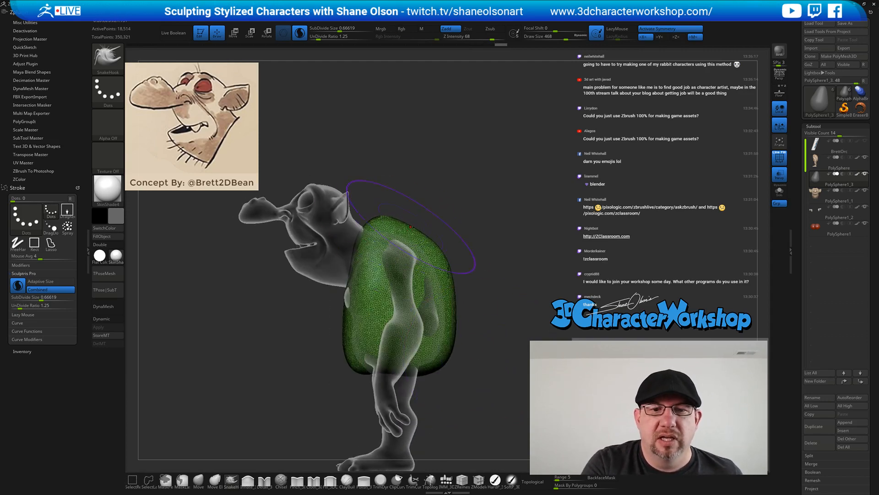
Reduce the brush size to 305 and tuck in the garment's front and back contours in side view
{"action": "mouse_move", "coordinate": [386, 247]}
{"action": "right_mouse_down"}
{"action": "mouse_move", "coordinate": [453, 250]}
{"action": "mouse_move", "coordinate": [386, 250]}
{"action": "right_mouse_up"}
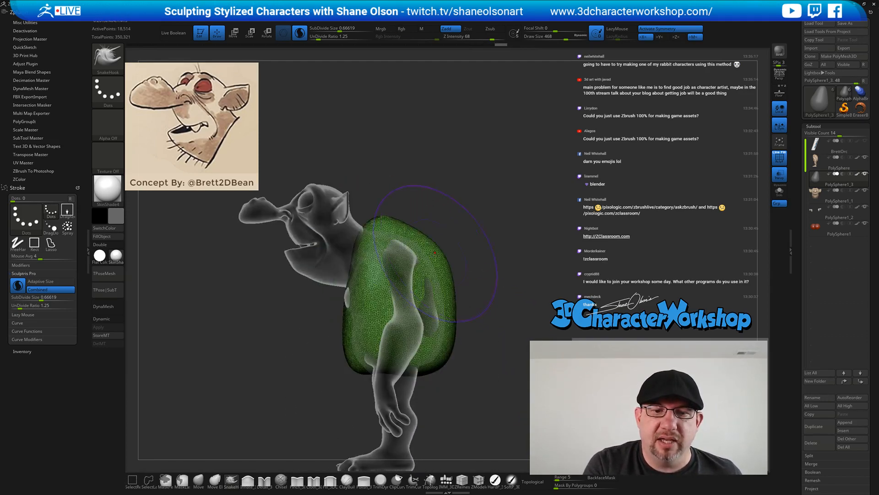
{"action": "key", "text": "s"}
{"action": "left_click_drag", "start_coordinate": [435, 250], "coordinate": [425, 249]}
{"action": "left_click_drag", "start_coordinate": [357, 296], "coordinate": [344, 297]}
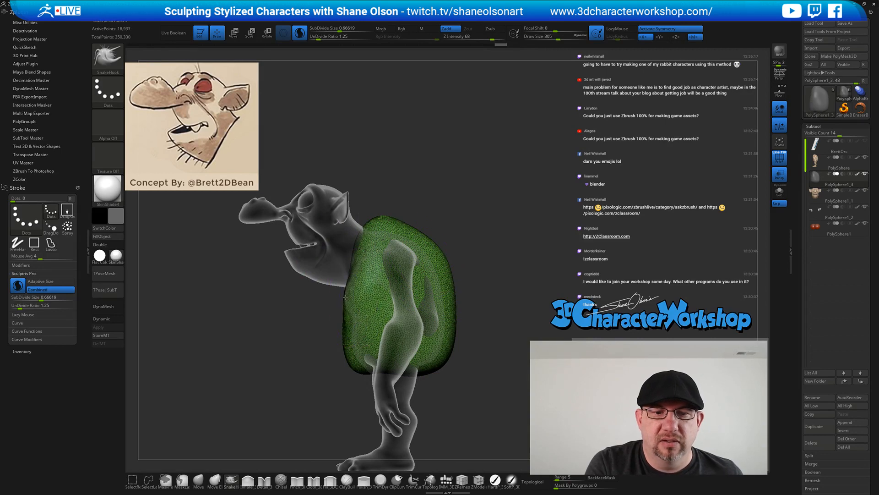
{"action": "left_click_drag", "start_coordinate": [343, 334], "coordinate": [356, 334]}
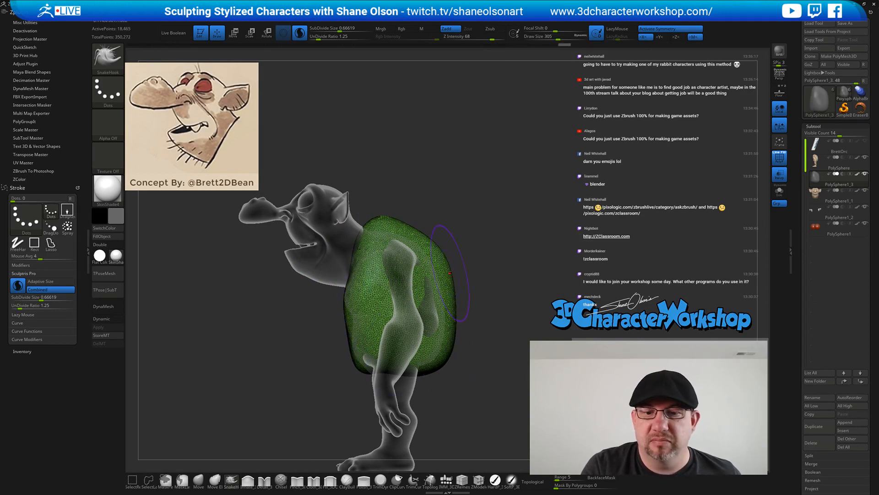
{"action": "left_click_drag", "start_coordinate": [450, 273], "coordinate": [443, 274]}
Adjust the garment's lower sides with SnakeHook strokes so they fit the hips from the back and other angles
{"action": "right_click_drag", "start_coordinate": [499, 331], "coordinate": [431, 332]}
{"action": "left_click_drag", "start_coordinate": [501, 301], "coordinate": [508, 300]}
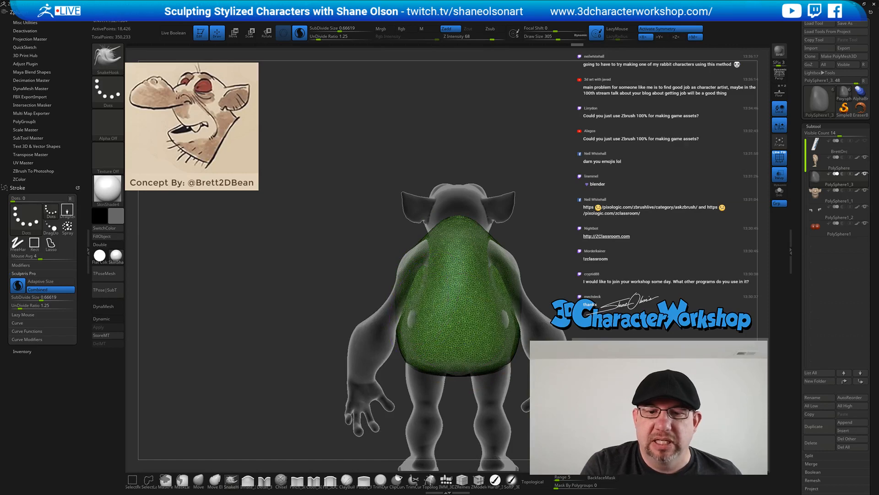
{"action": "left_click_drag", "start_coordinate": [412, 319], "coordinate": [415, 315]}
{"action": "right_click_drag", "start_coordinate": [487, 296], "coordinate": [405, 342]}
{"action": "left_click_drag", "start_coordinate": [406, 342], "coordinate": [409, 349]}
{"action": "left_click_drag", "start_coordinate": [420, 344], "coordinate": [421, 351]}
Cut the garment's lower edge into a straight horizontal hem above the hips with the ClipCurve brush in front view
{"action": "right_click_drag", "start_coordinate": [538, 412], "coordinate": [458, 370], "text": "alt"}
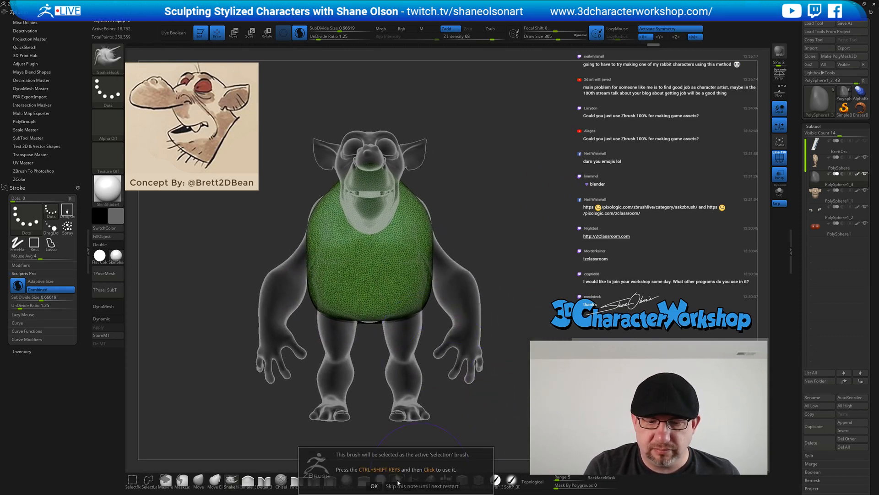
{"action": "left_click_drag", "start_coordinate": [504, 304], "coordinate": [257, 303], "text": "ctrl+shift"}
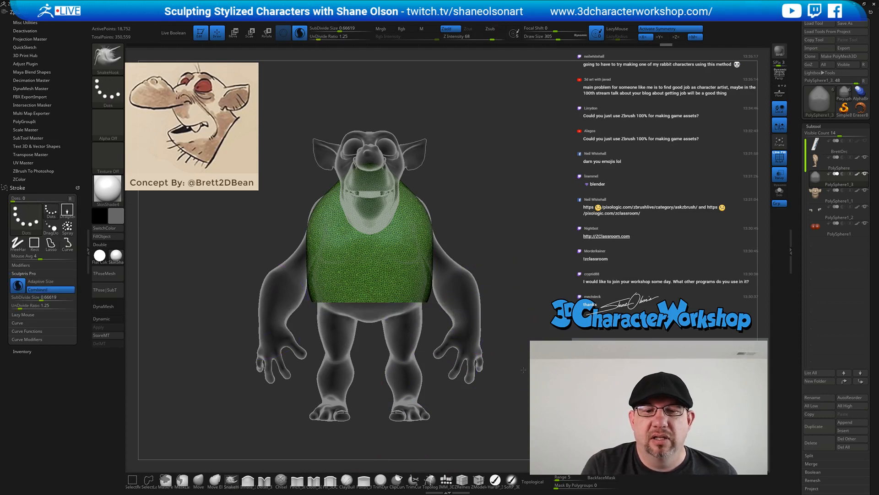
{"action": "mouse_move", "coordinate": [523, 369]}
{"action": "right_mouse_down"}
{"action": "mouse_move", "coordinate": [507, 373]}
{"action": "mouse_move", "coordinate": [521, 369]}
{"action": "right_mouse_up"}
{"action": "mouse_move", "coordinate": [500, 280]}
{"action": "right_mouse_down", "text": "alt"}
{"action": "mouse_move", "coordinate": [499, 290]}
{"action": "mouse_move", "coordinate": [511, 285]}
{"action": "right_mouse_up", "text": "alt"}
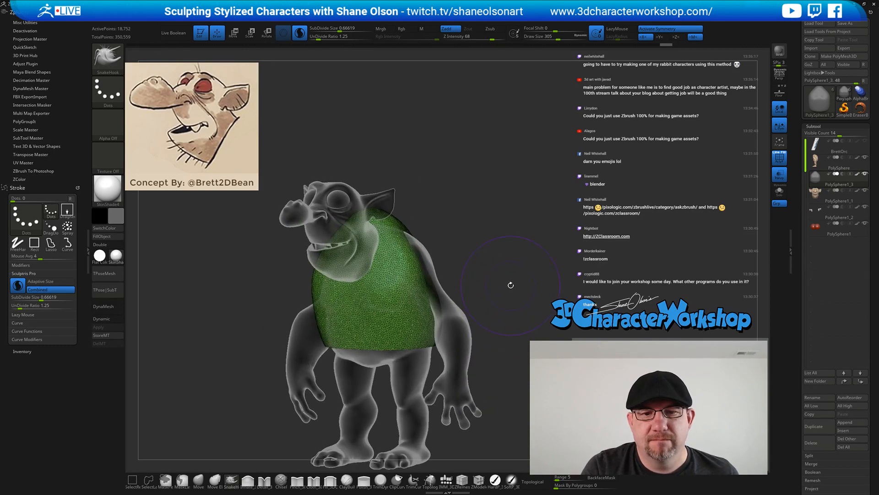
{"action": "right_click_drag", "start_coordinate": [369, 375], "coordinate": [390, 359], "text": "alt"}
Choose the Detail_3DCW brush with draw size 124 and carve a first neckline stroke into the shirt's chest
{"action": "left_click", "coordinate": [265, 481]}
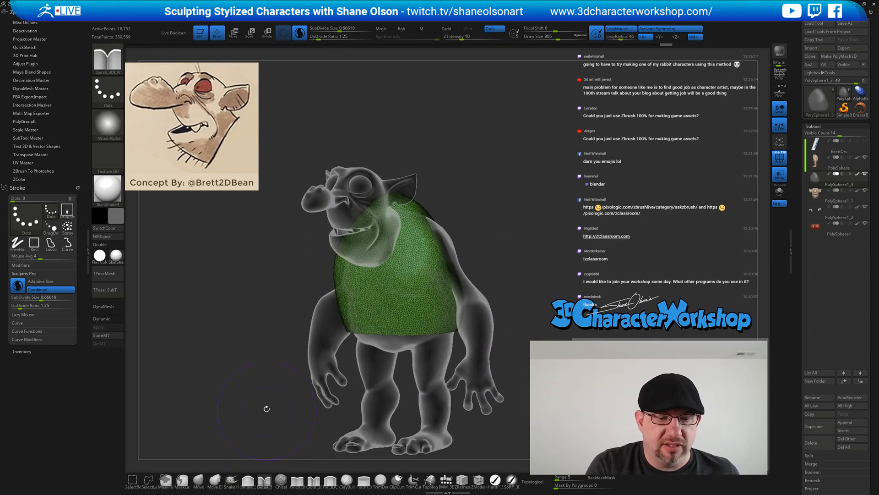
{"action": "key", "text": "s"}
{"action": "left_click_drag", "start_coordinate": [263, 403], "coordinate": [252, 408]}
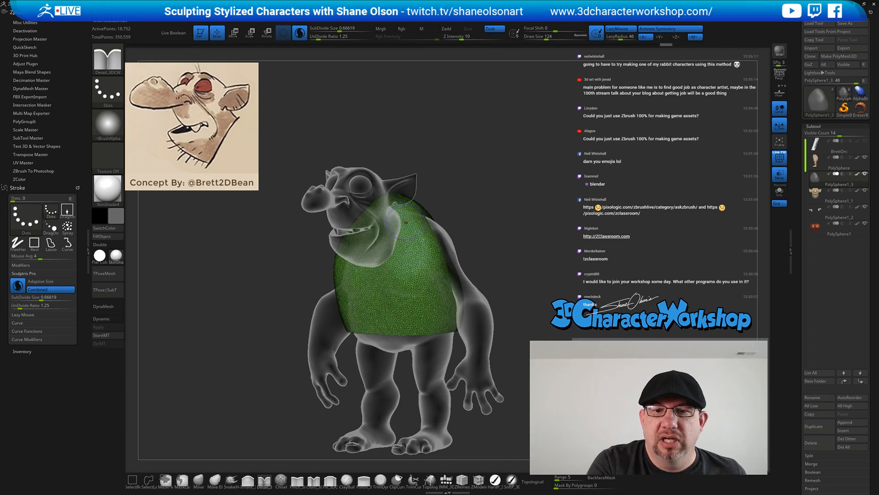
{"action": "mouse_move", "coordinate": [406, 223]}
{"action": "left_mouse_down"}
{"action": "mouse_move", "coordinate": [402, 275]}
{"action": "mouse_move", "coordinate": [409, 259]}
{"action": "left_mouse_up"}
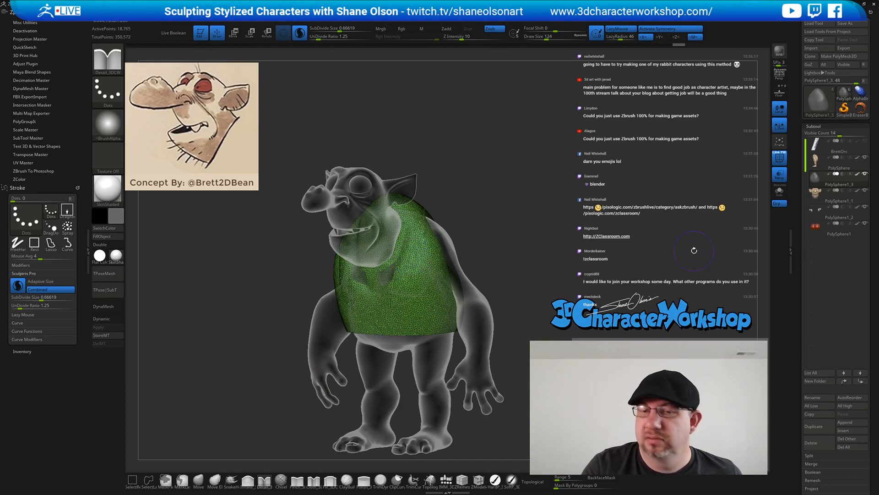
Turn off the polyframe and transparency and carve a V-shaped neckline into the front of the shirt
{"action": "key", "text": "shift+f"}
{"action": "left_click_drag", "start_coordinate": [542, 281], "coordinate": [453, 254]}
{"action": "left_click", "coordinate": [783, 181]}
{"action": "mouse_move", "coordinate": [410, 225]}
{"action": "left_mouse_down", "text": "alt"}
{"action": "mouse_move", "coordinate": [396, 270]}
{"action": "mouse_move", "coordinate": [373, 298]}
{"action": "left_mouse_up", "text": "alt"}
{"action": "left_click_drag", "start_coordinate": [393, 265], "coordinate": [387, 278], "text": "alt"}
{"action": "mouse_move", "coordinate": [466, 270]}
{"action": "left_mouse_down"}
{"action": "mouse_move", "coordinate": [527, 268]}
{"action": "mouse_move", "coordinate": [506, 266]}
{"action": "left_mouse_up"}
{"action": "left_click_drag", "start_coordinate": [349, 244], "coordinate": [384, 296], "text": "alt"}
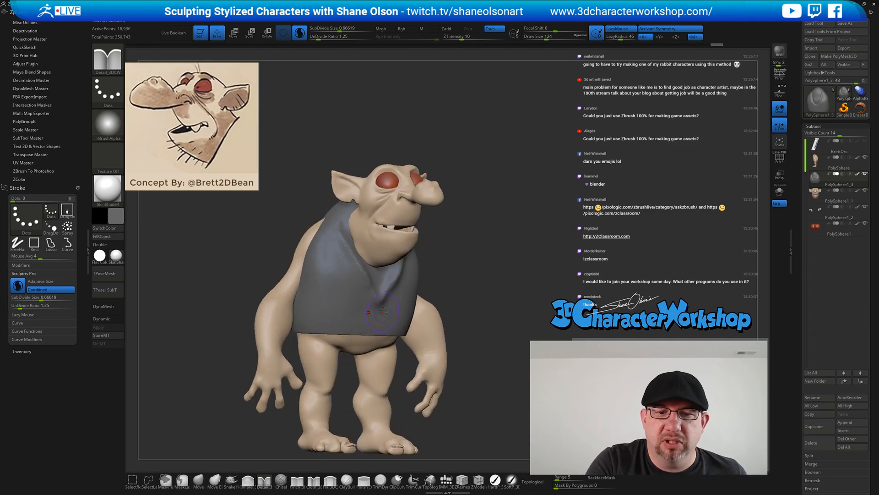
Carve the neckline up around the side of the neck and over the shoulder with the Detail_3DCW brush
{"action": "mouse_move", "coordinate": [506, 300]}
{"action": "left_mouse_down"}
{"action": "mouse_move", "coordinate": [471, 299]}
{"action": "mouse_move", "coordinate": [386, 247]}
{"action": "left_mouse_up"}
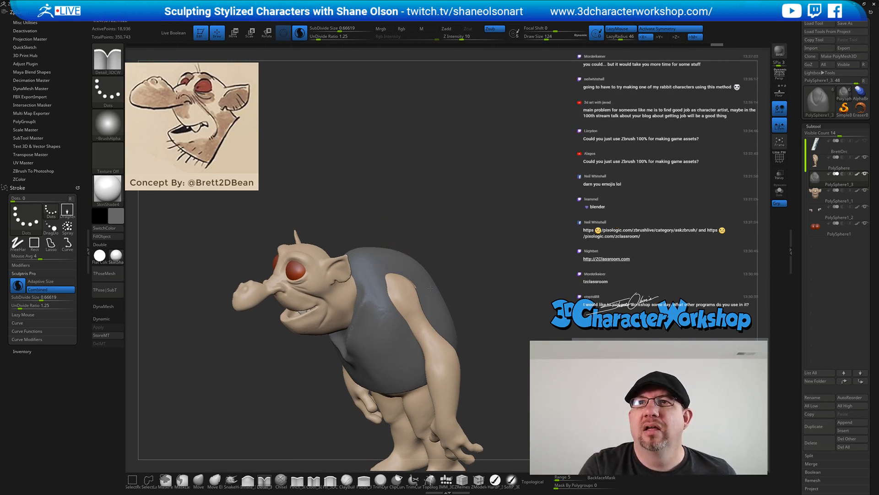
{"action": "left_click_drag", "start_coordinate": [486, 275], "coordinate": [427, 301]}
{"action": "left_click_drag", "start_coordinate": [463, 275], "coordinate": [460, 312], "text": "alt"}
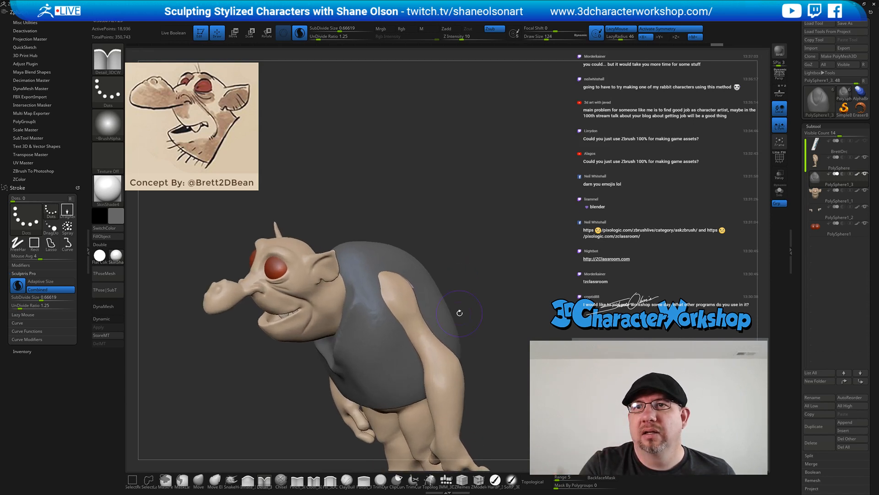
{"action": "mouse_move", "coordinate": [466, 283]}
{"action": "left_mouse_down", "text": "alt"}
{"action": "mouse_move", "coordinate": [456, 260]}
{"action": "mouse_move", "coordinate": [394, 252]}
{"action": "mouse_move", "coordinate": [384, 300]}
{"action": "mouse_move", "coordinate": [379, 295]}
{"action": "mouse_move", "coordinate": [386, 302]}
{"action": "left_mouse_up", "text": "alt"}
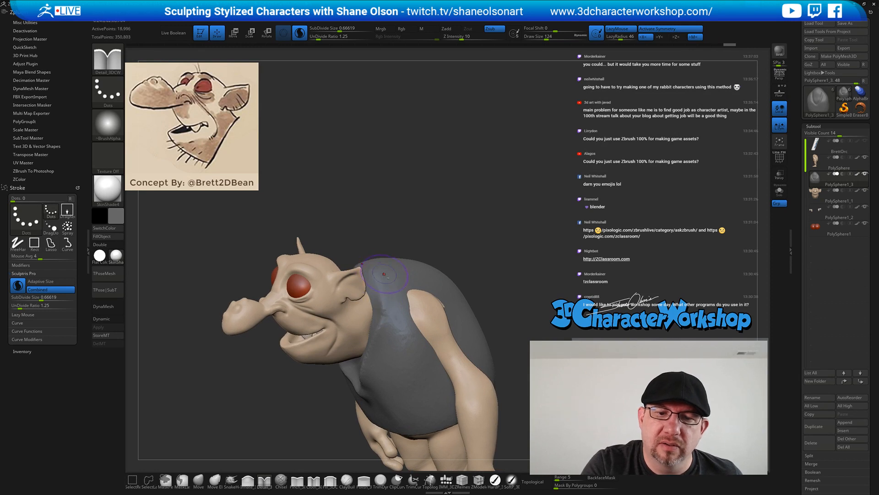
{"action": "right_click_drag", "start_coordinate": [384, 275], "coordinate": [411, 300]}
{"action": "left_click_drag", "start_coordinate": [354, 257], "coordinate": [381, 289]}
{"action": "mouse_move", "coordinate": [421, 332]}
{"action": "right_mouse_down"}
{"action": "mouse_move", "coordinate": [424, 352]}
{"action": "mouse_move", "coordinate": [486, 330]}
{"action": "mouse_move", "coordinate": [501, 301]}
{"action": "right_mouse_up"}
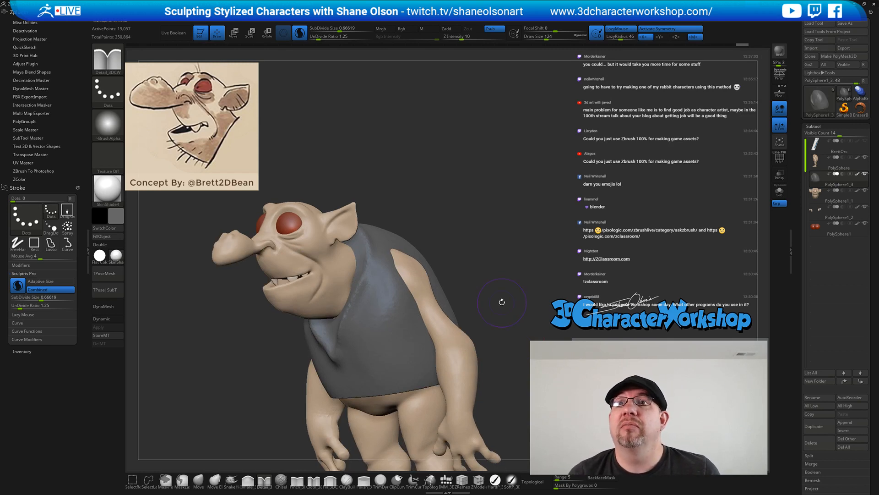
Deepen the V of the shirt's neckline below the chin until the chest skin is exposed
{"action": "right_click_drag", "start_coordinate": [465, 273], "coordinate": [453, 297]}
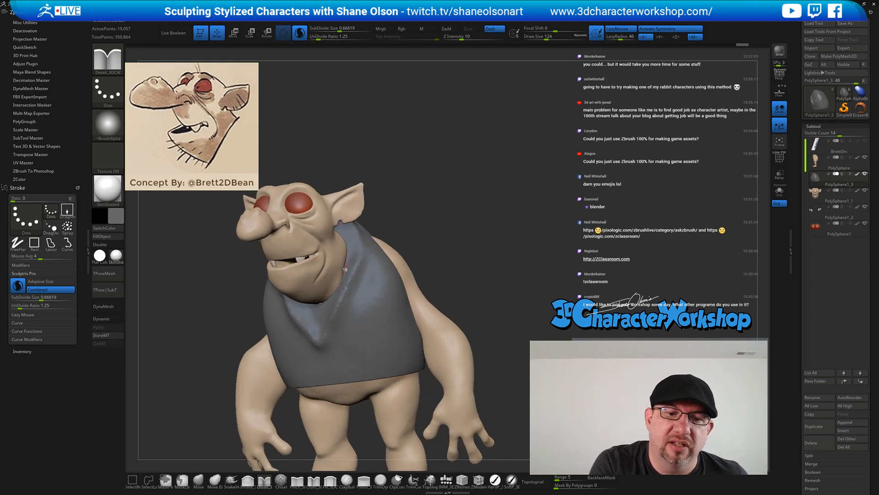
{"action": "left_click_drag", "start_coordinate": [342, 283], "coordinate": [319, 322]}
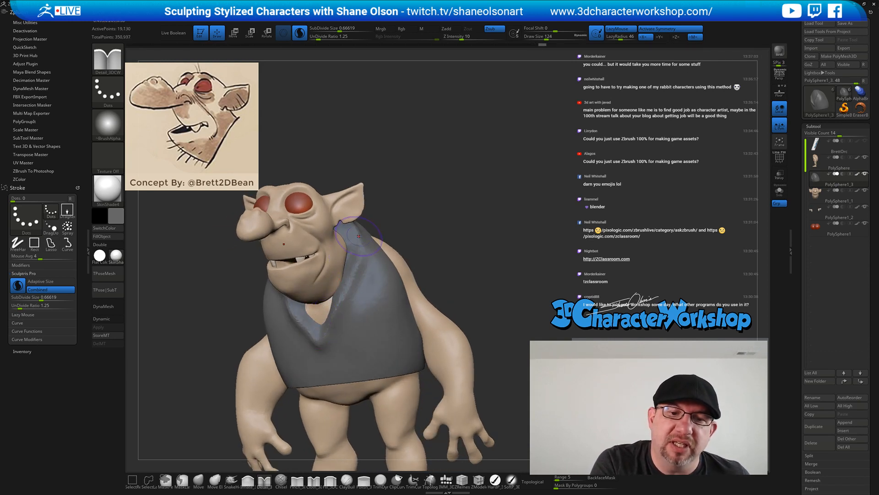
{"action": "right_click_drag", "start_coordinate": [359, 236], "coordinate": [338, 232]}
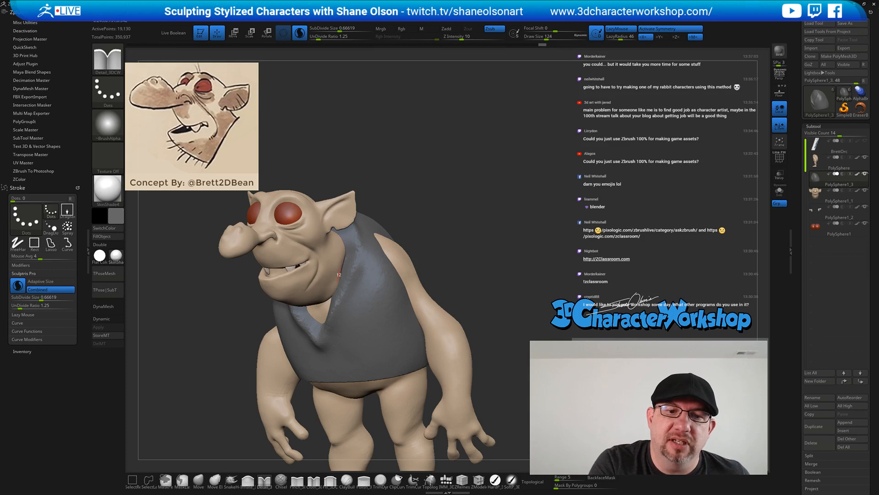
{"action": "right_click_drag", "start_coordinate": [329, 313], "coordinate": [353, 291]}
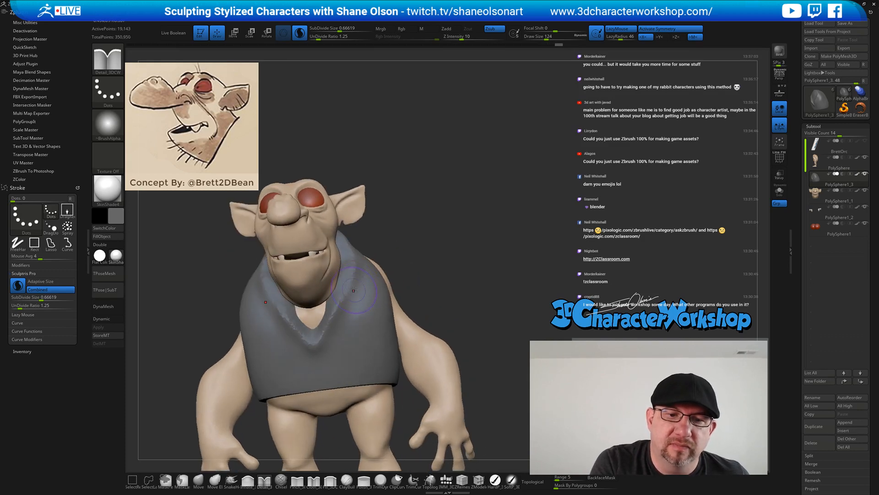
Carve along the outer edge of the shirt's V-neckline and undo the strokes that break through the cloth
{"action": "left_click_drag", "start_coordinate": [351, 276], "coordinate": [320, 323]}
{"action": "mouse_move", "coordinate": [379, 270]}
{"action": "right_mouse_down"}
{"action": "mouse_move", "coordinate": [351, 293]}
{"action": "mouse_move", "coordinate": [351, 316]}
{"action": "right_mouse_up"}
{"action": "left_click_drag", "start_coordinate": [358, 277], "coordinate": [336, 323]}
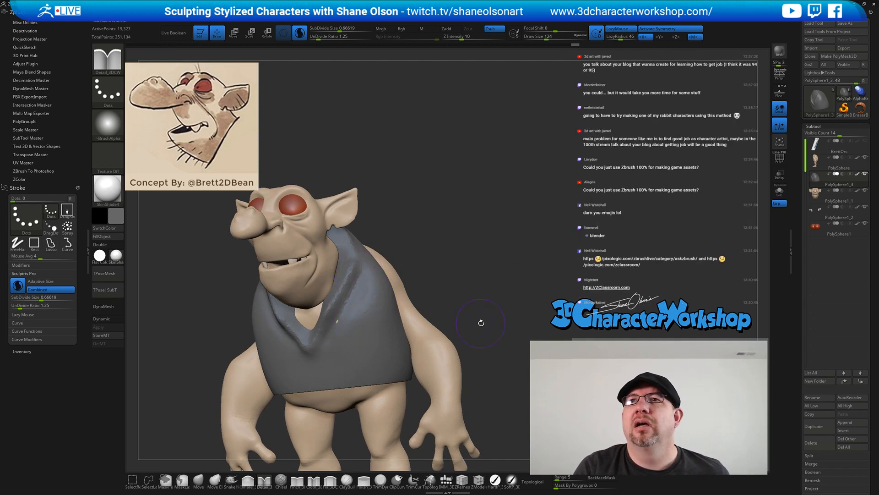
{"action": "left_click_drag", "start_coordinate": [481, 323], "coordinate": [497, 309]}
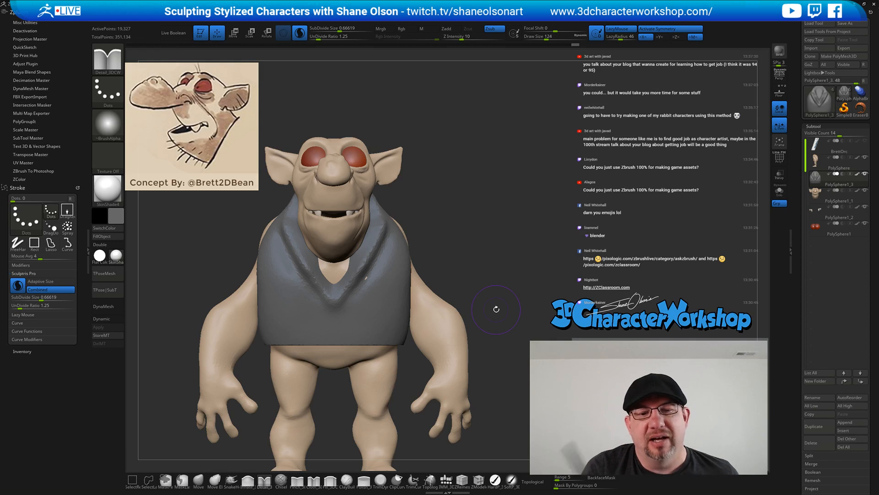
{"action": "left_click_drag", "start_coordinate": [374, 275], "coordinate": [343, 320]}
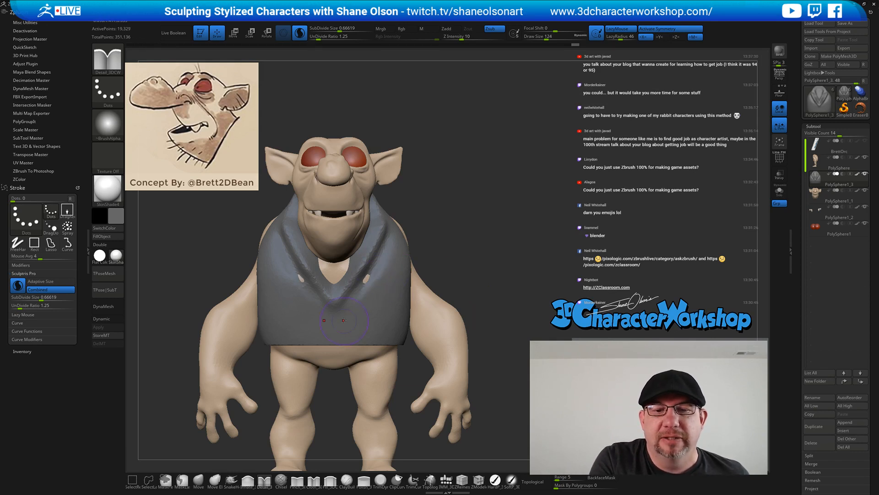
{"action": "key", "text": "ctrl+z"}
{"action": "key", "text": "ctrl+z"}
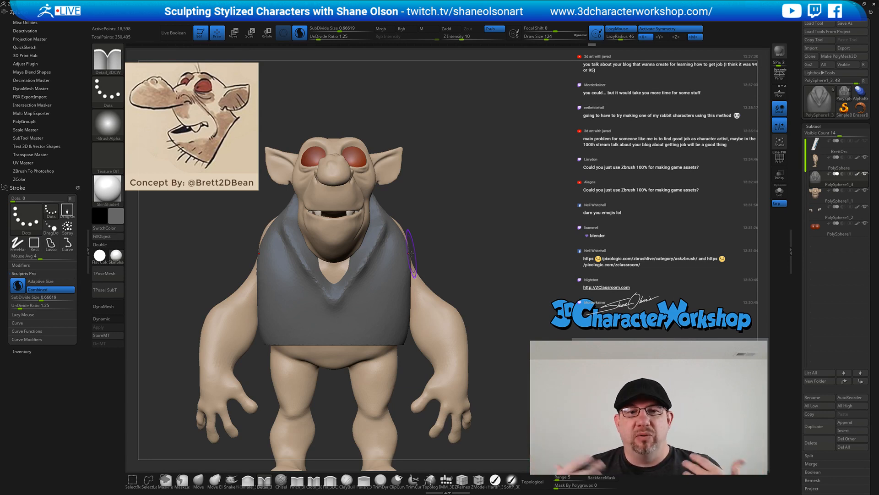
Carve the shirt's armhole around the shoulder with the Detail_3DCW brush and smooth its edge
{"action": "mouse_move", "coordinate": [475, 267]}
{"action": "left_mouse_down"}
{"action": "mouse_move", "coordinate": [442, 232]}
{"action": "mouse_move", "coordinate": [426, 232]}
{"action": "left_mouse_up"}
{"action": "left_click_drag", "start_coordinate": [395, 186], "coordinate": [386, 229]}
{"action": "mouse_move", "coordinate": [517, 261]}
{"action": "left_mouse_down"}
{"action": "mouse_move", "coordinate": [498, 261]}
{"action": "mouse_move", "coordinate": [512, 229]}
{"action": "mouse_move", "coordinate": [503, 262]}
{"action": "mouse_move", "coordinate": [417, 265]}
{"action": "left_mouse_up"}
{"action": "left_click_drag", "start_coordinate": [509, 258], "coordinate": [534, 273]}
{"action": "left_click_drag", "start_coordinate": [409, 276], "coordinate": [437, 249]}
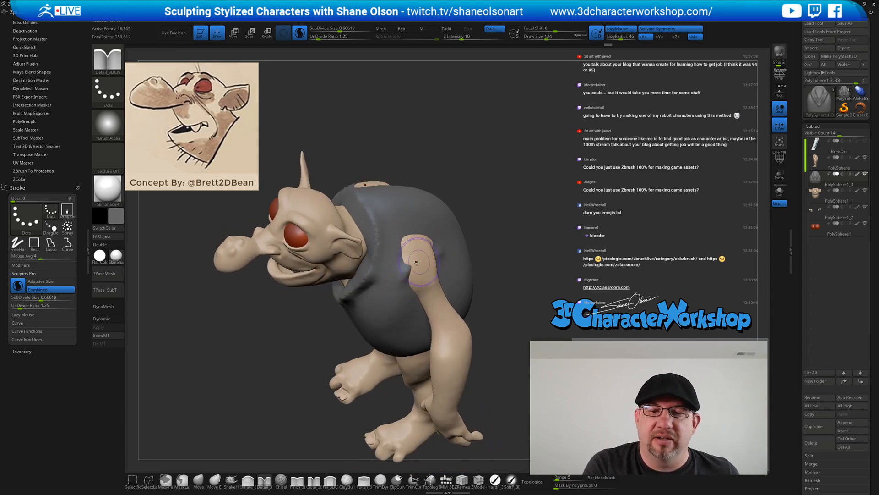
{"action": "left_click_drag", "start_coordinate": [408, 274], "coordinate": [432, 250]}
{"action": "mouse_move", "coordinate": [415, 246]}
{"action": "left_mouse_down", "text": "shift"}
{"action": "mouse_move", "coordinate": [442, 247]}
{"action": "mouse_move", "coordinate": [410, 250]}
{"action": "mouse_move", "coordinate": [418, 251]}
{"action": "left_mouse_up", "text": "shift"}
Inflate the shirt over the top of the shoulder with the Inflate_3DCW brush at draw size 172 and smooth the armhole
{"action": "left_click", "coordinate": [250, 481]}
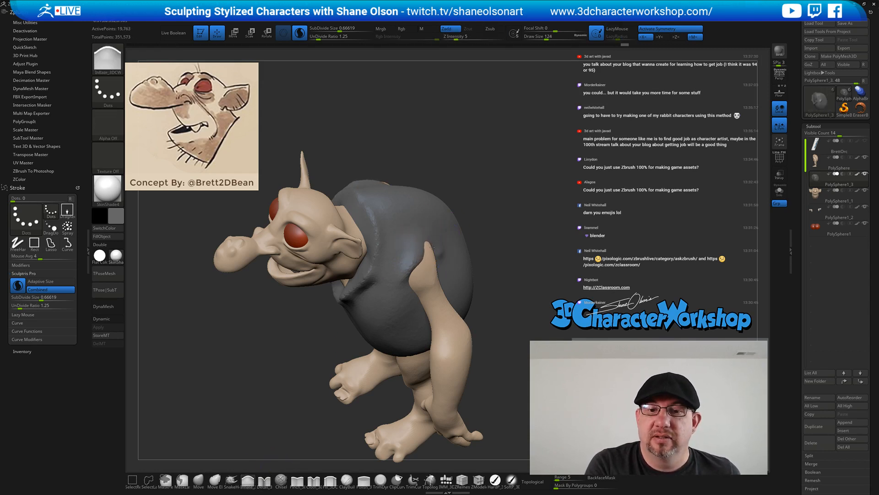
{"action": "mouse_move", "coordinate": [437, 251]}
{"action": "right_mouse_down"}
{"action": "mouse_move", "coordinate": [396, 252]}
{"action": "mouse_move", "coordinate": [426, 256]}
{"action": "mouse_move", "coordinate": [449, 243]}
{"action": "mouse_move", "coordinate": [433, 240]}
{"action": "right_mouse_up"}
{"action": "mouse_move", "coordinate": [409, 252]}
{"action": "left_mouse_down"}
{"action": "mouse_move", "coordinate": [409, 232]}
{"action": "mouse_move", "coordinate": [414, 270]}
{"action": "mouse_move", "coordinate": [424, 249]}
{"action": "left_mouse_up"}
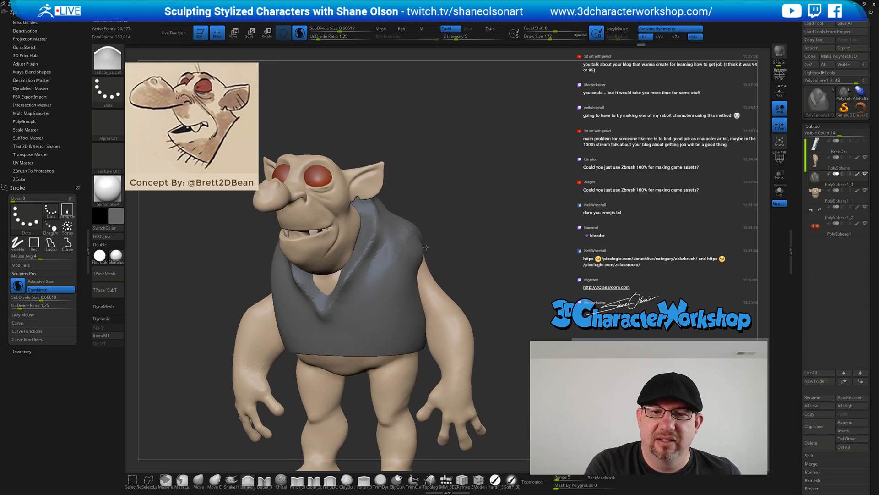
{"action": "right_click_drag", "start_coordinate": [426, 247], "coordinate": [440, 241]}
{"action": "left_click_drag", "start_coordinate": [424, 247], "coordinate": [437, 248], "text": "shift"}
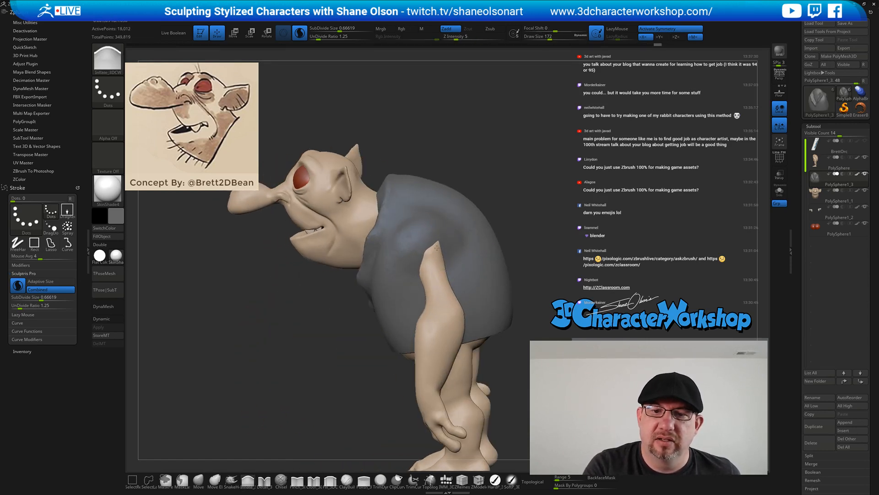
{"action": "mouse_move", "coordinate": [440, 251]}
{"action": "right_mouse_down", "text": "shift"}
{"action": "mouse_move", "coordinate": [533, 272]}
{"action": "mouse_move", "coordinate": [516, 257]}
{"action": "mouse_move", "coordinate": [498, 269]}
{"action": "mouse_move", "coordinate": [425, 267]}
{"action": "right_mouse_up", "text": "shift"}
{"action": "left_click_drag", "start_coordinate": [425, 266], "coordinate": [440, 293], "text": "shift"}
{"action": "mouse_move", "coordinate": [476, 275]}
{"action": "right_mouse_down"}
{"action": "mouse_move", "coordinate": [508, 280]}
{"action": "mouse_move", "coordinate": [440, 314]}
{"action": "right_mouse_up"}
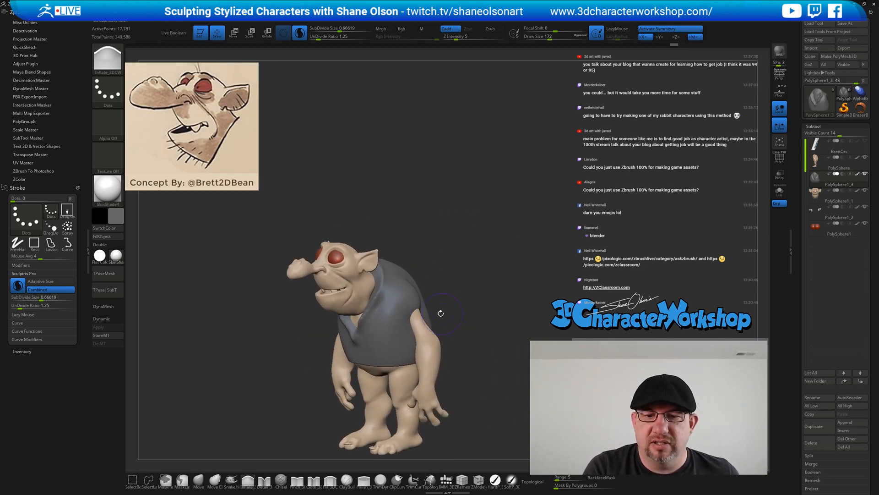
{"action": "mouse_move", "coordinate": [440, 314]}
{"action": "left_mouse_down"}
{"action": "mouse_move", "coordinate": [416, 318]}
{"action": "mouse_move", "coordinate": [420, 325]}
{"action": "left_mouse_up"}
{"action": "mouse_move", "coordinate": [460, 320]}
{"action": "right_mouse_down"}
{"action": "mouse_move", "coordinate": [480, 316]}
{"action": "mouse_move", "coordinate": [462, 311]}
{"action": "right_mouse_up"}
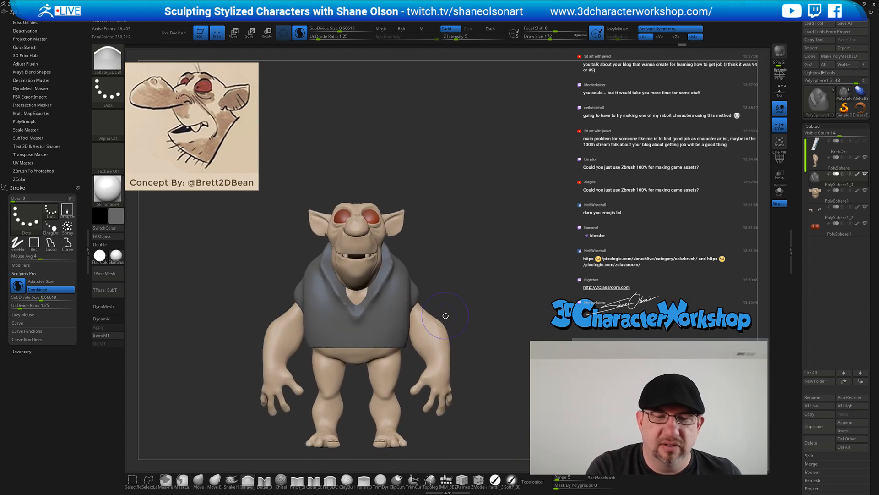
Use the Move brush at draw size 202 to push the shirt's shoulders outward over the upper arms
{"action": "left_click", "coordinate": [198, 480]}
{"action": "left_click_drag", "start_coordinate": [445, 295], "coordinate": [448, 316]}
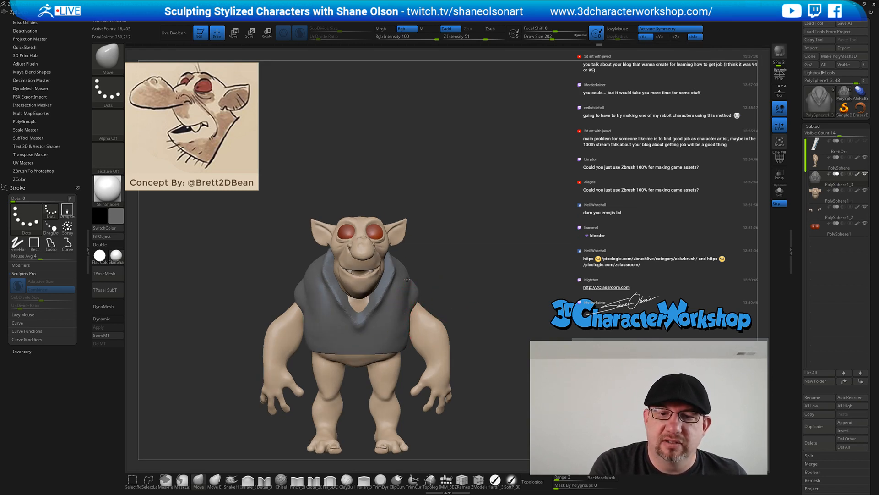
{"action": "left_click_drag", "start_coordinate": [450, 269], "coordinate": [431, 300]}
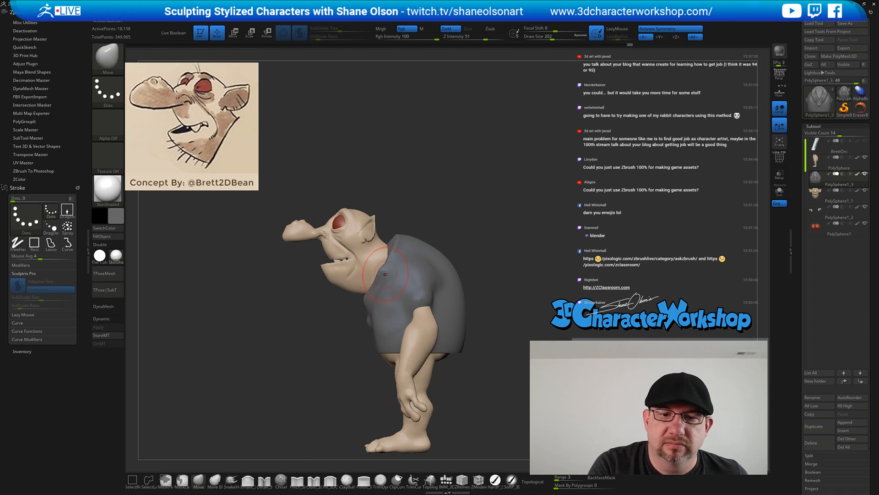
Reduce the Move brush to draw size 158 and reshape the shirt's collar and chest around the neck
{"action": "key", "text": "bracketleft"}
{"action": "left_click_drag", "start_coordinate": [385, 272], "coordinate": [383, 267]}
{"action": "left_click_drag", "start_coordinate": [354, 316], "coordinate": [442, 314]}
{"action": "left_click_drag", "start_coordinate": [372, 288], "coordinate": [371, 304], "text": "shift"}
{"action": "right_click_drag", "start_coordinate": [380, 297], "coordinate": [318, 300]}
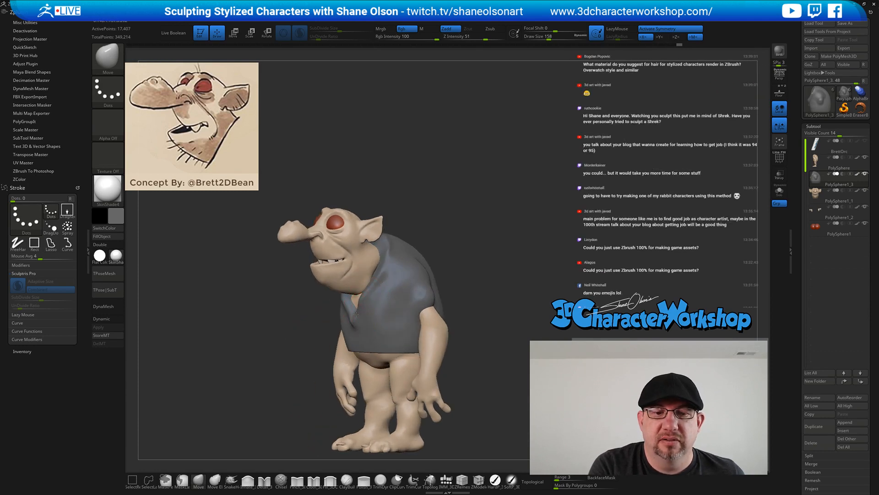
{"action": "left_click_drag", "start_coordinate": [353, 305], "coordinate": [357, 306]}
{"action": "right_click_drag", "start_coordinate": [373, 306], "coordinate": [363, 306]}
{"action": "mouse_move", "coordinate": [363, 306]}
{"action": "left_mouse_down"}
{"action": "mouse_move", "coordinate": [370, 300]}
{"action": "mouse_move", "coordinate": [364, 306]}
{"action": "left_mouse_up"}
{"action": "mouse_move", "coordinate": [366, 306]}
{"action": "right_mouse_down"}
{"action": "mouse_move", "coordinate": [407, 308]}
{"action": "mouse_move", "coordinate": [381, 316]}
{"action": "mouse_move", "coordinate": [420, 311]}
{"action": "mouse_move", "coordinate": [402, 302]}
{"action": "mouse_move", "coordinate": [413, 300]}
{"action": "mouse_move", "coordinate": [451, 302]}
{"action": "mouse_move", "coordinate": [457, 270]}
{"action": "mouse_move", "coordinate": [447, 268]}
{"action": "mouse_move", "coordinate": [447, 311]}
{"action": "mouse_move", "coordinate": [452, 305]}
{"action": "mouse_move", "coordinate": [431, 294]}
{"action": "mouse_move", "coordinate": [443, 326]}
{"action": "mouse_move", "coordinate": [451, 323]}
{"action": "mouse_move", "coordinate": [460, 302]}
{"action": "mouse_move", "coordinate": [431, 241]}
{"action": "right_mouse_up"}
Examine the Hair material in the material library
{"action": "key", "text": "shift"}
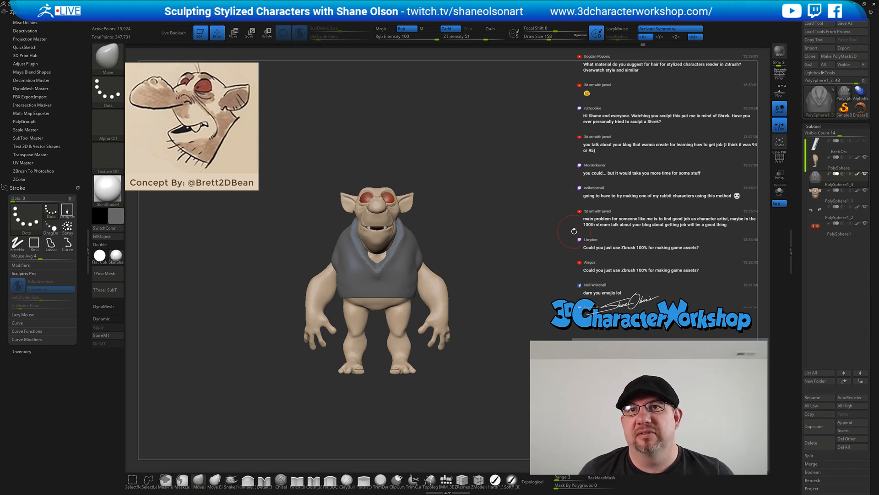
{"action": "mouse_move", "coordinate": [572, 234]}
{"action": "left_mouse_down"}
{"action": "mouse_move", "coordinate": [558, 237]}
{"action": "mouse_move", "coordinate": [565, 238]}
{"action": "left_mouse_up"}
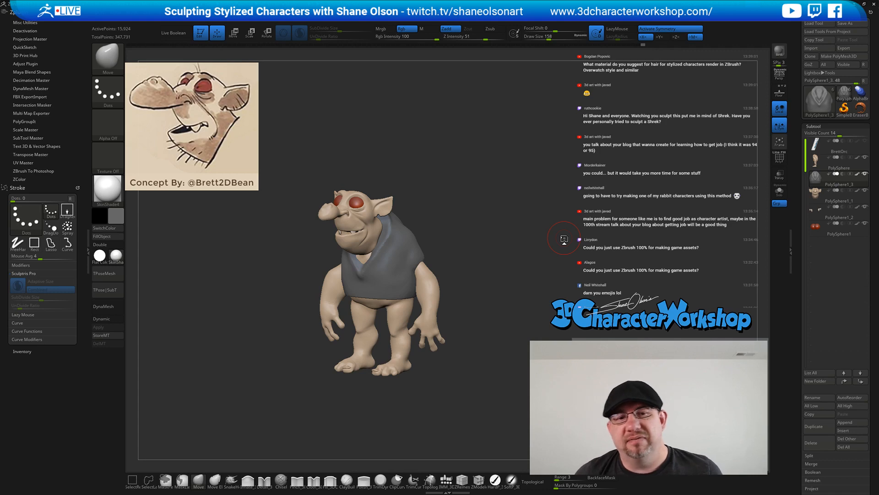
{"action": "left_click_drag", "start_coordinate": [564, 238], "coordinate": [514, 189], "text": "shift"}
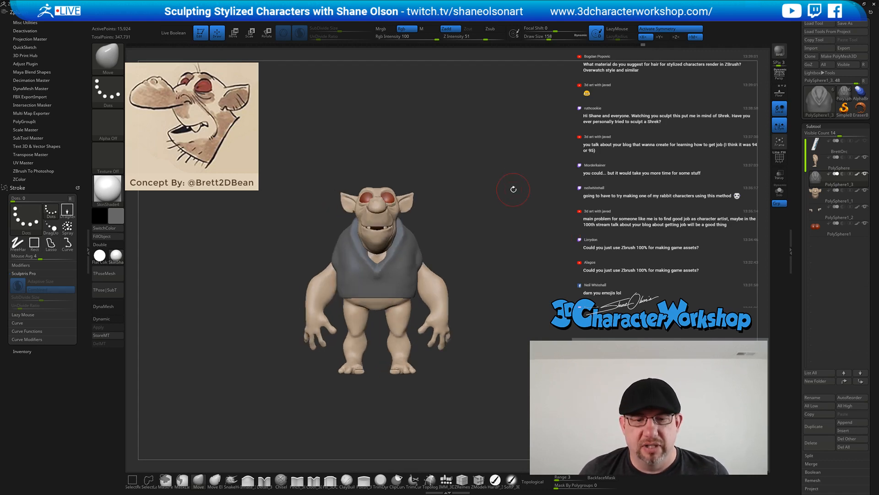
{"action": "left_click", "coordinate": [118, 256]}
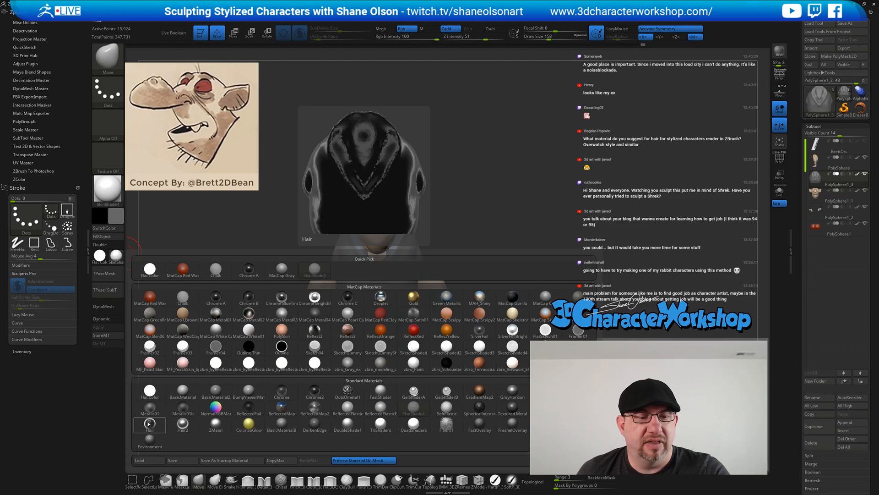
{"action": "left_click", "coordinate": [170, 424]}
{"action": "left_click_drag", "start_coordinate": [580, 210], "coordinate": [569, 228]}
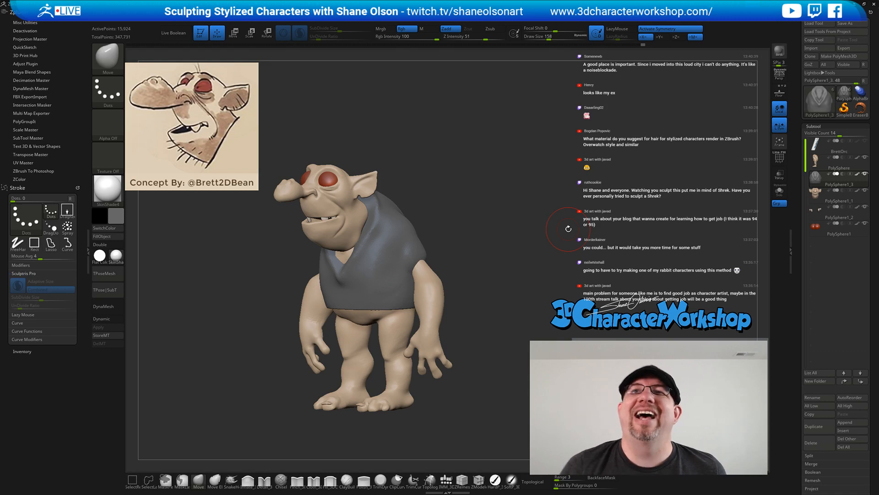
Carve the top of the shirt's armhole at the shoulder with the Detail_3DCW brush at draw size 116
{"action": "mouse_move", "coordinate": [492, 281]}
{"action": "left_mouse_down", "text": "shift"}
{"action": "mouse_move", "coordinate": [507, 277]}
{"action": "mouse_move", "coordinate": [498, 255]}
{"action": "mouse_move", "coordinate": [496, 266]}
{"action": "mouse_move", "coordinate": [505, 255]}
{"action": "mouse_move", "coordinate": [506, 294]}
{"action": "mouse_move", "coordinate": [501, 286]}
{"action": "mouse_move", "coordinate": [512, 285]}
{"action": "mouse_move", "coordinate": [481, 267]}
{"action": "mouse_move", "coordinate": [418, 282]}
{"action": "left_mouse_up", "text": "shift"}
{"action": "left_click", "coordinate": [265, 479]}
{"action": "key", "text": "s"}
{"action": "left_click_drag", "start_coordinate": [494, 323], "coordinate": [454, 324]}
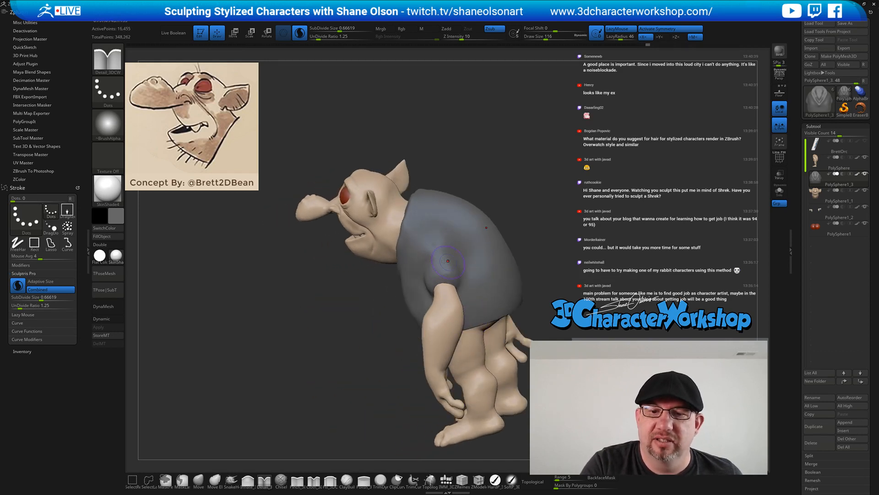
{"action": "mouse_move", "coordinate": [439, 252]}
{"action": "left_mouse_down"}
{"action": "mouse_move", "coordinate": [464, 273]}
{"action": "mouse_move", "coordinate": [458, 306]}
{"action": "left_mouse_up"}
{"action": "right_click_drag", "start_coordinate": [450, 270], "coordinate": [494, 255]}
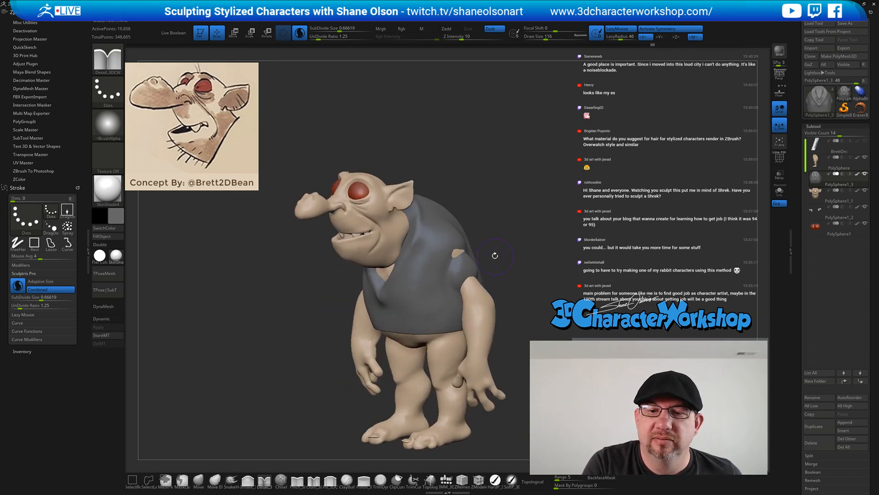
Smooth the shirt around the holes on the shoulder and the chest
{"action": "left_click_drag", "start_coordinate": [448, 260], "coordinate": [491, 236], "text": "shift"}
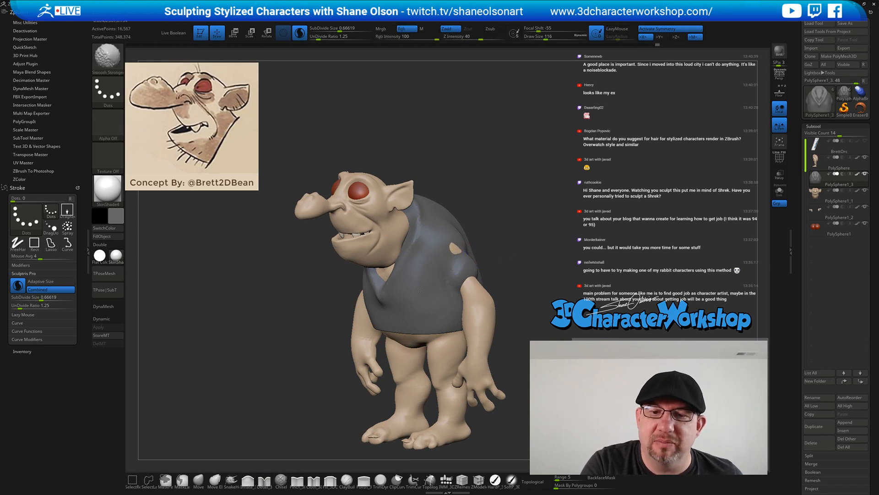
{"action": "left_click_drag", "start_coordinate": [403, 312], "coordinate": [420, 287], "text": "shift"}
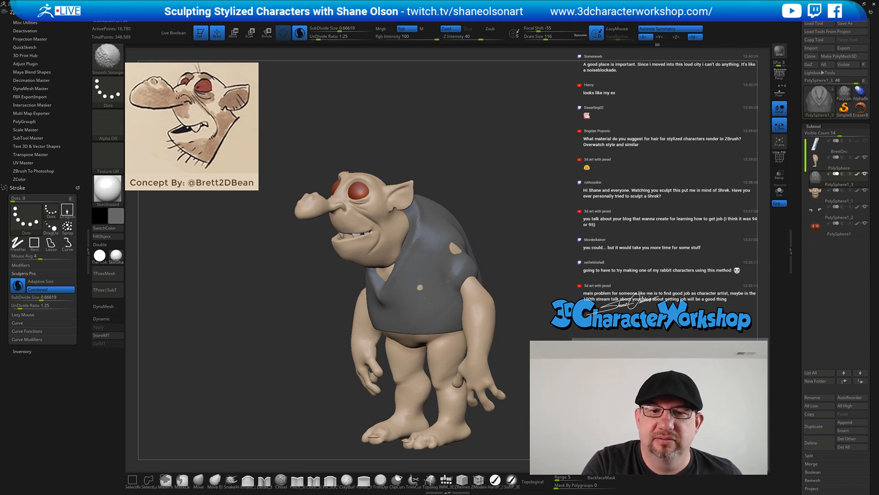
{"action": "mouse_move", "coordinate": [443, 293]}
{"action": "right_mouse_down"}
{"action": "mouse_move", "coordinate": [508, 293]}
{"action": "mouse_move", "coordinate": [434, 296]}
{"action": "right_mouse_up"}
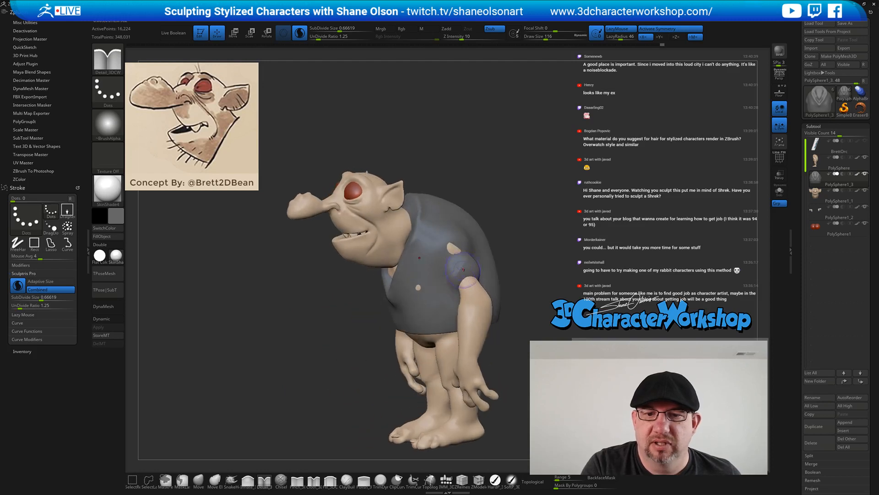
{"action": "left_click_drag", "start_coordinate": [448, 234], "coordinate": [452, 250], "text": "shift"}
{"action": "mouse_move", "coordinate": [439, 294]}
{"action": "right_mouse_down"}
{"action": "mouse_move", "coordinate": [477, 297]}
{"action": "mouse_move", "coordinate": [493, 282]}
{"action": "mouse_move", "coordinate": [470, 297]}
{"action": "right_mouse_up"}
Pull the shirt's front hem down over the hips with the Move brush at draw size 187
{"action": "left_click", "coordinate": [198, 480]}
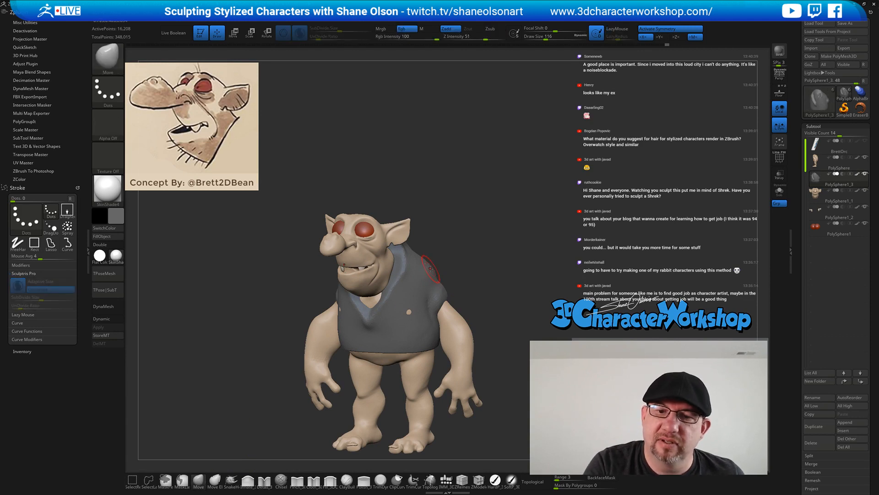
{"action": "mouse_move", "coordinate": [426, 297]}
{"action": "right_mouse_down"}
{"action": "mouse_move", "coordinate": [422, 316]}
{"action": "mouse_move", "coordinate": [374, 323]}
{"action": "mouse_move", "coordinate": [496, 320]}
{"action": "mouse_move", "coordinate": [483, 330]}
{"action": "mouse_move", "coordinate": [495, 322]}
{"action": "right_mouse_up"}
{"action": "key", "text": "s"}
{"action": "left_click_drag", "start_coordinate": [487, 321], "coordinate": [492, 322]}
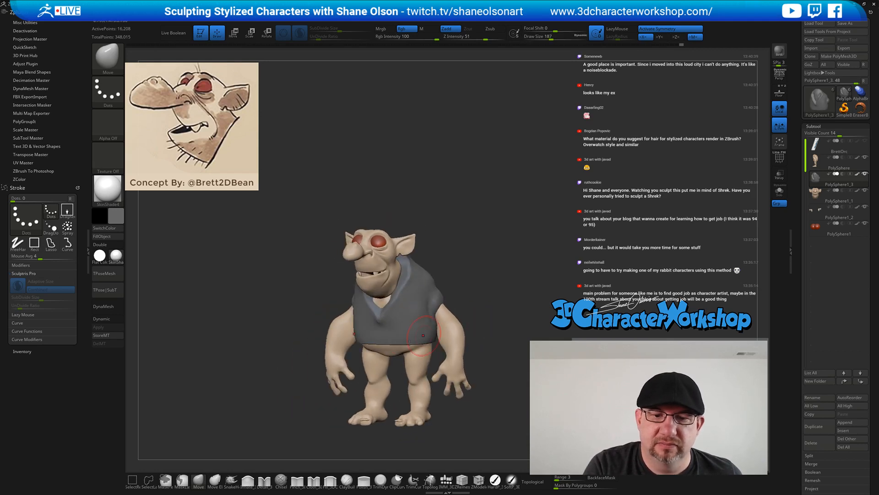
{"action": "left_click_drag", "start_coordinate": [427, 336], "coordinate": [397, 343]}
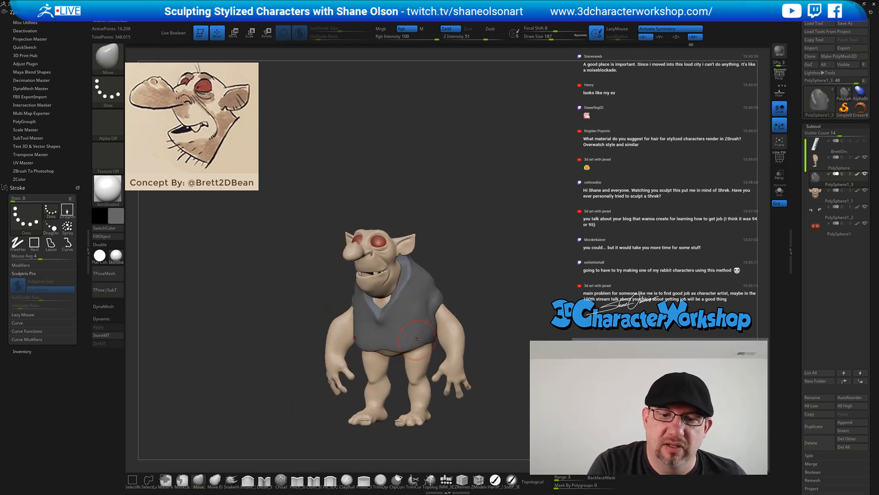
Pull the shirt's hem down across the orc's backside with the Move brush
{"action": "right_click_drag", "start_coordinate": [520, 324], "coordinate": [472, 332]}
{"action": "left_click_drag", "start_coordinate": [481, 331], "coordinate": [482, 335]}
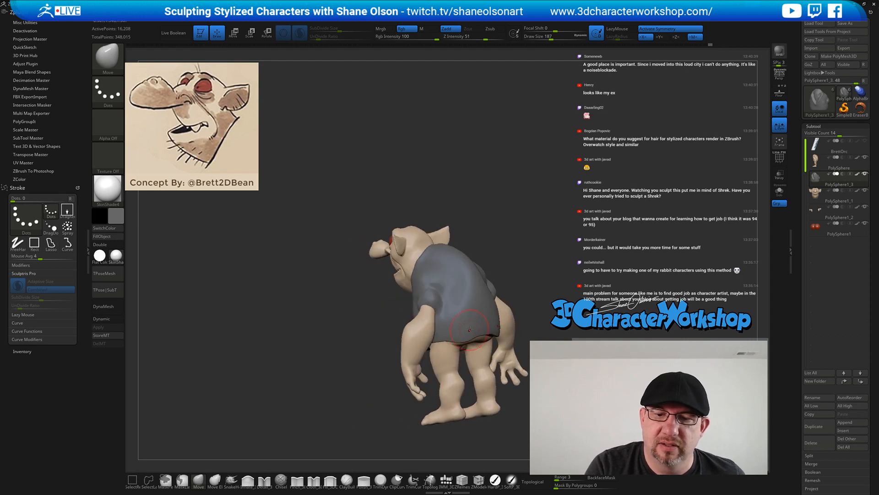
{"action": "right_click_drag", "start_coordinate": [504, 331], "coordinate": [489, 331]}
{"action": "mouse_move", "coordinate": [487, 332]}
{"action": "left_mouse_down"}
{"action": "mouse_move", "coordinate": [487, 324]}
{"action": "mouse_move", "coordinate": [450, 345]}
{"action": "left_mouse_up"}
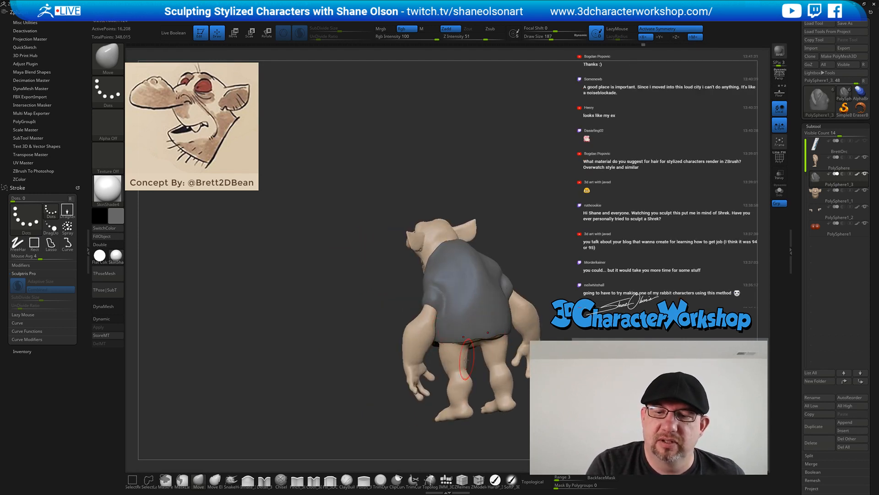
{"action": "right_click_drag", "start_coordinate": [451, 355], "coordinate": [510, 349]}
{"action": "mouse_move", "coordinate": [541, 291]}
{"action": "left_mouse_down"}
{"action": "mouse_move", "coordinate": [470, 304]}
{"action": "mouse_move", "coordinate": [501, 306]}
{"action": "mouse_move", "coordinate": [497, 313]}
{"action": "mouse_move", "coordinate": [501, 304]}
{"action": "left_mouse_up"}
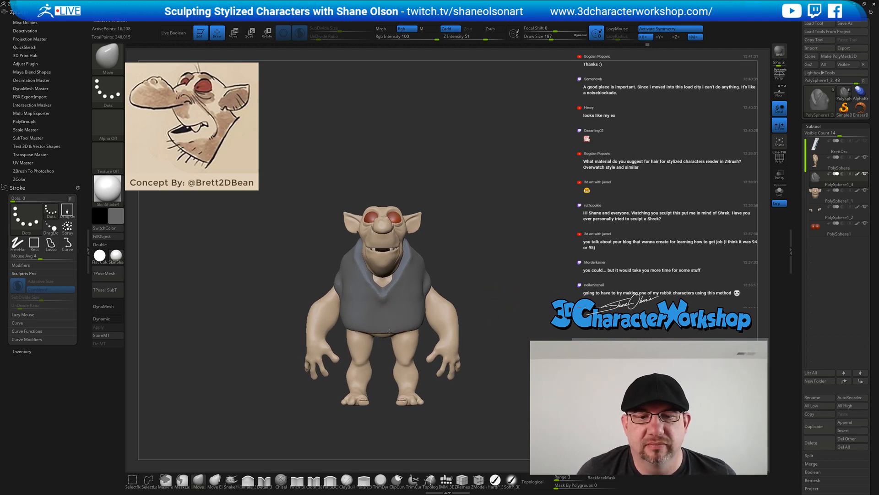
Adjust the shirt's collar and V-neckline with the Move brush, reducing the draw size to 101
{"action": "mouse_move", "coordinate": [514, 290]}
{"action": "left_mouse_down"}
{"action": "mouse_move", "coordinate": [556, 230]}
{"action": "mouse_move", "coordinate": [551, 238]}
{"action": "mouse_move", "coordinate": [581, 229]}
{"action": "mouse_move", "coordinate": [514, 239]}
{"action": "mouse_move", "coordinate": [453, 232]}
{"action": "mouse_move", "coordinate": [411, 250]}
{"action": "mouse_move", "coordinate": [388, 232]}
{"action": "left_mouse_up"}
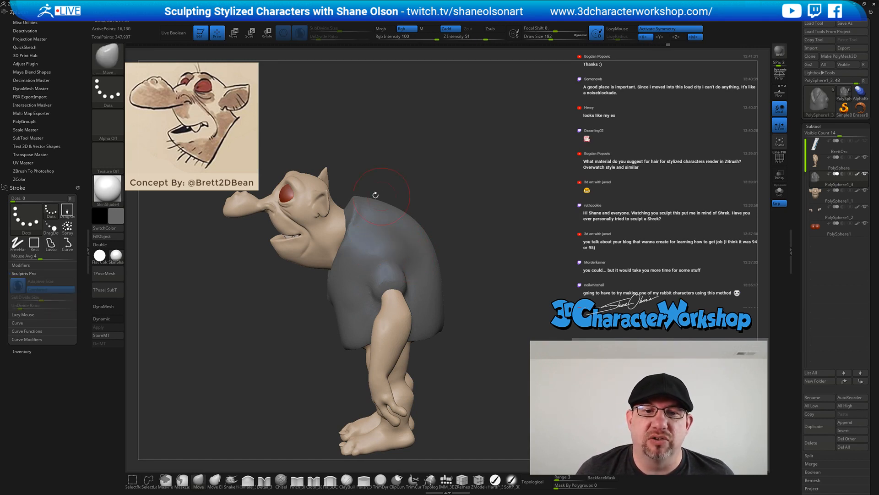
{"action": "left_click_drag", "start_coordinate": [479, 218], "coordinate": [516, 195]}
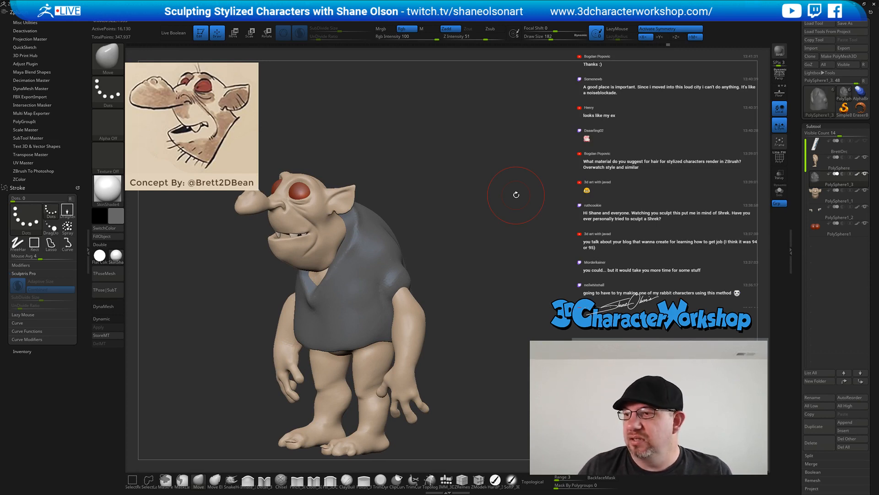
{"action": "mouse_move", "coordinate": [478, 282]}
{"action": "left_mouse_down", "text": "alt"}
{"action": "mouse_move", "coordinate": [491, 271]}
{"action": "mouse_move", "coordinate": [486, 282]}
{"action": "mouse_move", "coordinate": [474, 252]}
{"action": "mouse_move", "coordinate": [458, 273]}
{"action": "left_mouse_up", "text": "alt"}
{"action": "key", "text": "s"}
{"action": "key", "text": "s"}
{"action": "mouse_move", "coordinate": [328, 294]}
{"action": "left_mouse_down", "text": "shift"}
{"action": "mouse_move", "coordinate": [330, 311]}
{"action": "mouse_move", "coordinate": [402, 310]}
{"action": "mouse_move", "coordinate": [392, 303]}
{"action": "left_mouse_up", "text": "shift"}
{"action": "left_click_drag", "start_coordinate": [442, 324], "coordinate": [476, 327]}
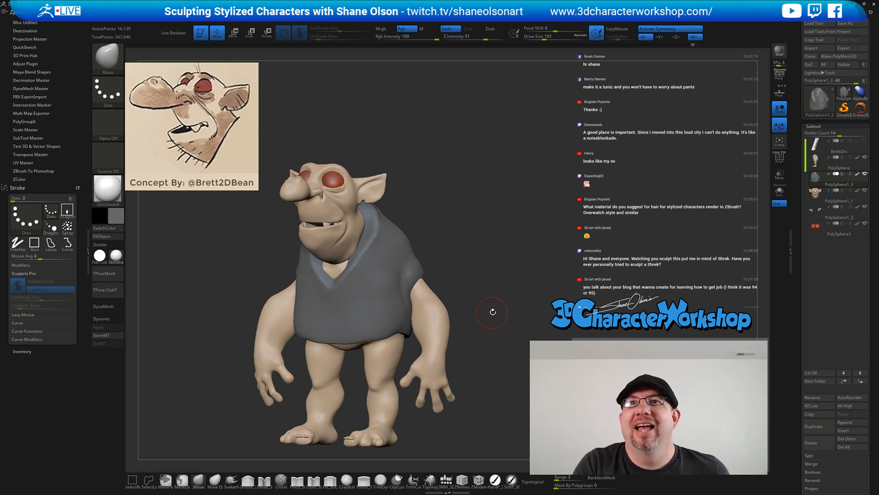
Pull the shirt's front hem down toward the thighs with the Move brush at draw size 274
{"action": "mouse_move", "coordinate": [492, 312]}
{"action": "left_mouse_down", "text": "shift"}
{"action": "mouse_move", "coordinate": [498, 323]}
{"action": "mouse_move", "coordinate": [477, 277]}
{"action": "mouse_move", "coordinate": [489, 276]}
{"action": "left_mouse_up", "text": "shift"}
{"action": "key", "text": "s"}
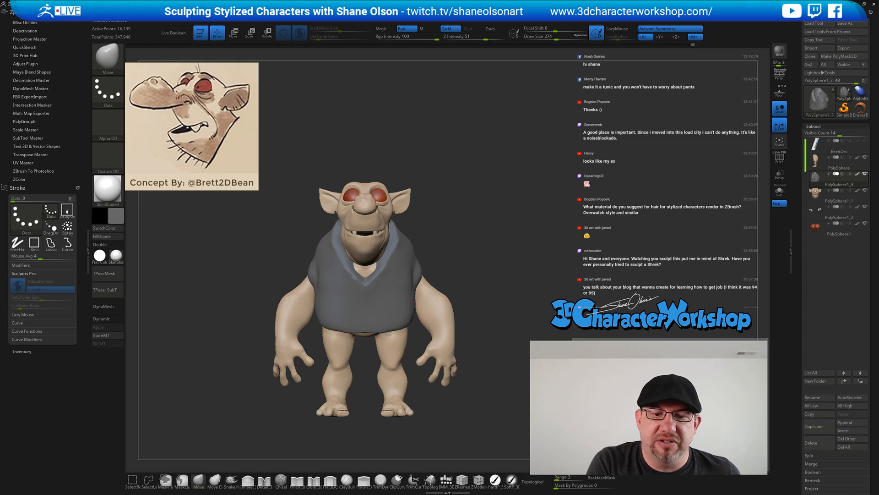
{"action": "mouse_move", "coordinate": [388, 334]}
{"action": "left_mouse_down"}
{"action": "mouse_move", "coordinate": [392, 344]}
{"action": "mouse_move", "coordinate": [409, 337]}
{"action": "left_mouse_up"}
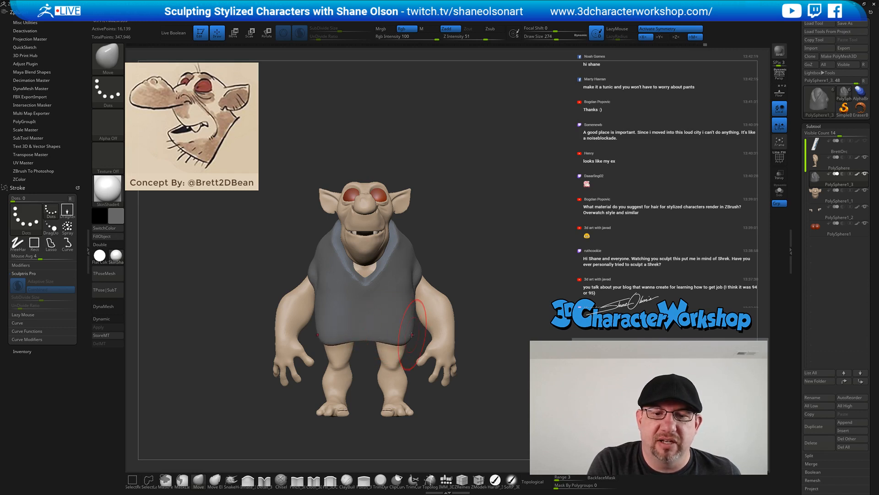
{"action": "left_click_drag", "start_coordinate": [483, 305], "coordinate": [460, 326]}
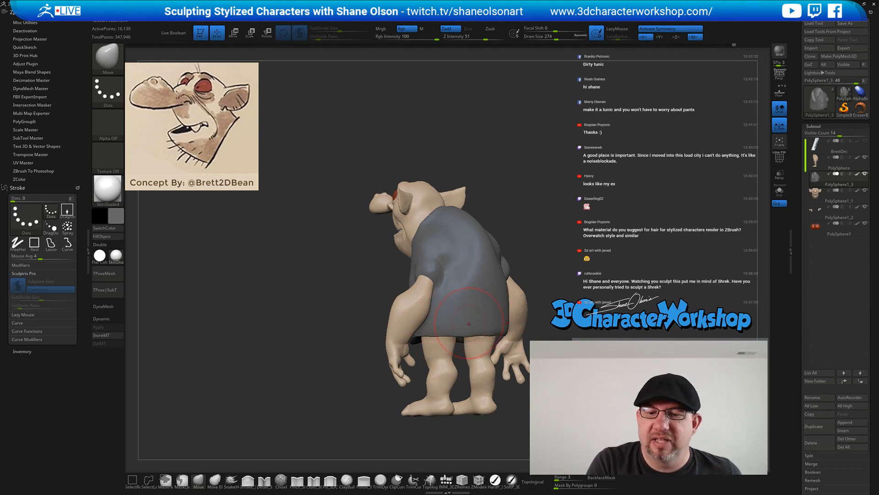
{"action": "mouse_move", "coordinate": [469, 323]}
{"action": "left_mouse_down"}
{"action": "mouse_move", "coordinate": [494, 284]}
{"action": "mouse_move", "coordinate": [503, 243]}
{"action": "left_mouse_up"}
Reshape the back of the shirt with the Move brush at draw size 400, then reduce the size to 365
{"action": "key", "text": "bracketright"}
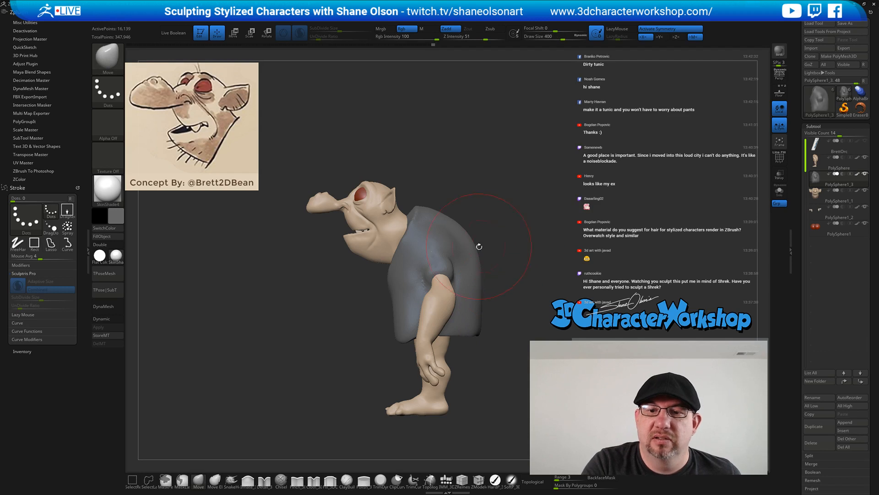
{"action": "key", "text": "bracketright"}
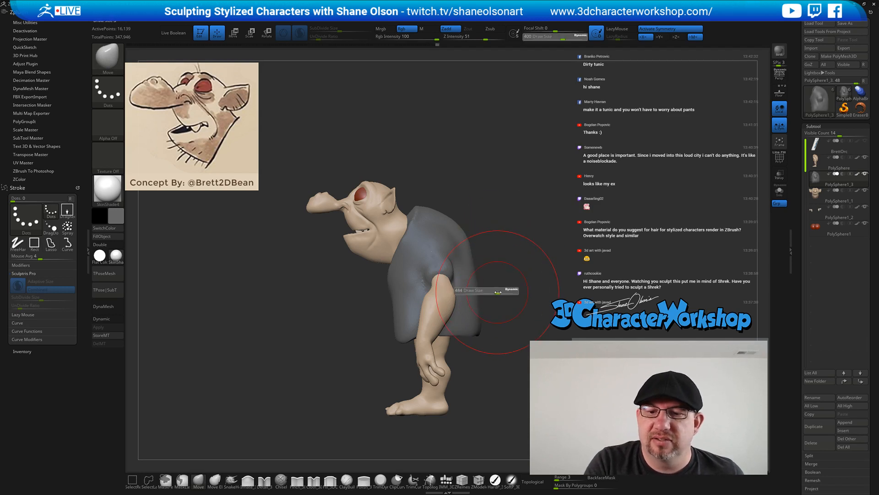
{"action": "mouse_move", "coordinate": [476, 284]}
{"action": "left_mouse_down"}
{"action": "mouse_move", "coordinate": [484, 314]}
{"action": "mouse_move", "coordinate": [483, 270]}
{"action": "left_mouse_up"}
{"action": "key", "text": "bracketleft"}
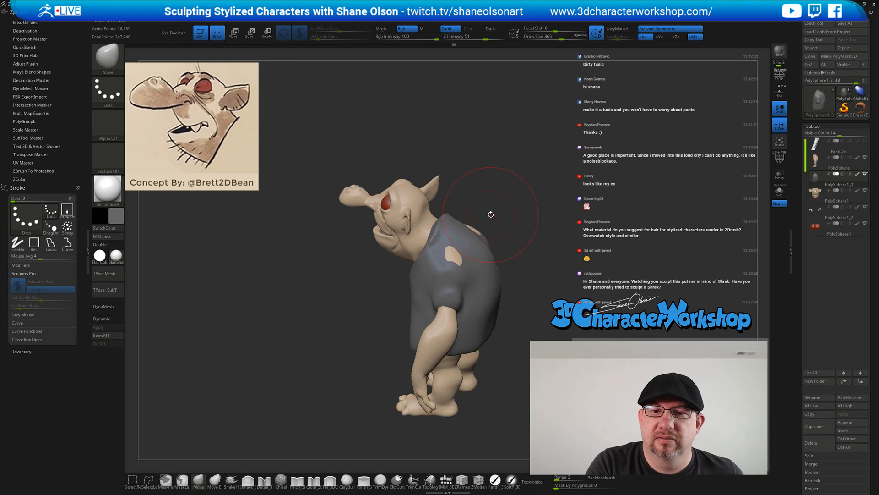
{"action": "mouse_move", "coordinate": [491, 215]}
{"action": "left_mouse_down"}
{"action": "mouse_move", "coordinate": [494, 247]}
{"action": "mouse_move", "coordinate": [462, 254]}
{"action": "mouse_move", "coordinate": [485, 318]}
{"action": "mouse_move", "coordinate": [450, 367]}
{"action": "left_mouse_up"}
Adjust the shirt's lower sides and hem corners with the Move brush at draw size 274
{"action": "key", "text": "s"}
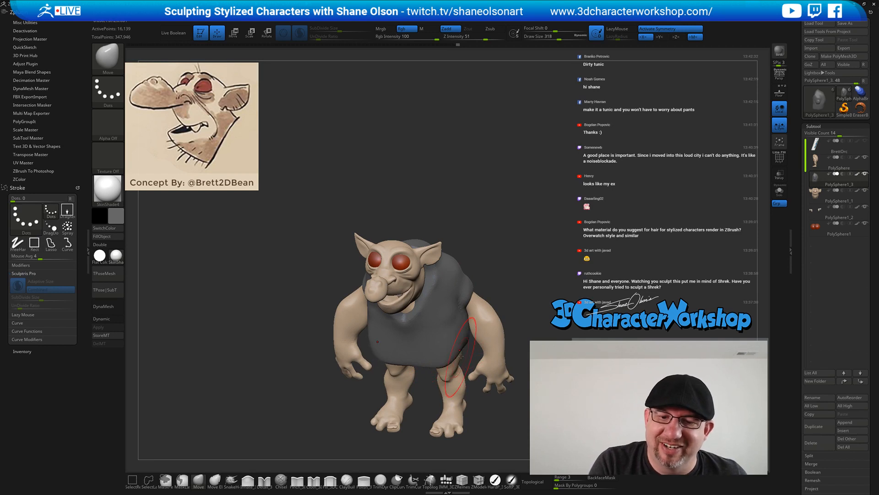
{"action": "key", "text": "s"}
{"action": "left_click_drag", "start_coordinate": [464, 360], "coordinate": [460, 360]}
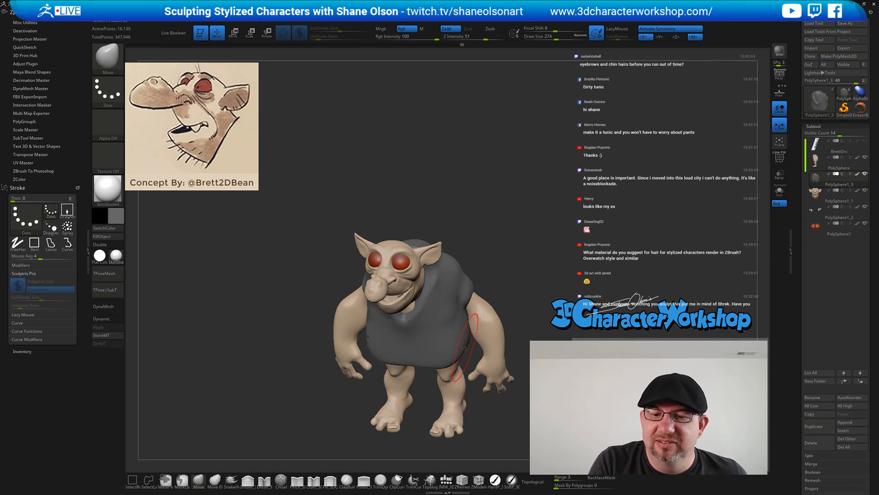
{"action": "right_click_drag", "start_coordinate": [450, 369], "coordinate": [463, 347]}
{"action": "left_click_drag", "start_coordinate": [463, 346], "coordinate": [457, 360]}
{"action": "right_click_drag", "start_coordinate": [457, 360], "coordinate": [456, 353]}
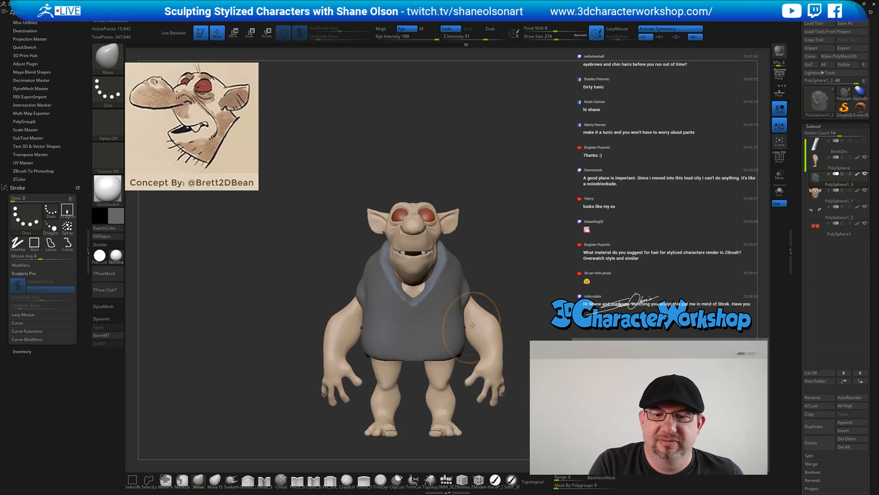
{"action": "left_click_drag", "start_coordinate": [455, 352], "coordinate": [454, 358]}
Reshape the shirt's armhole and the side beneath it with the Move brush at draw size 274
{"action": "right_click_drag", "start_coordinate": [506, 394], "coordinate": [479, 386], "text": "ctrl"}
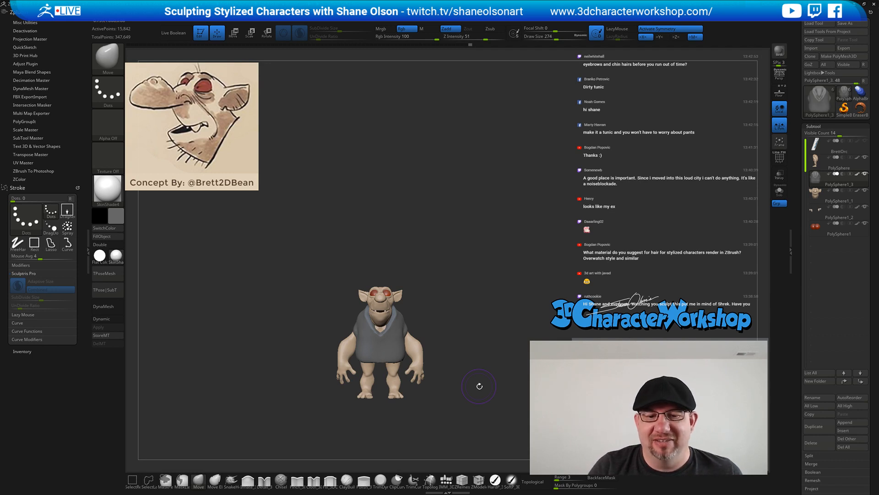
{"action": "right_click_drag", "start_coordinate": [479, 386], "coordinate": [459, 307], "text": "ctrl"}
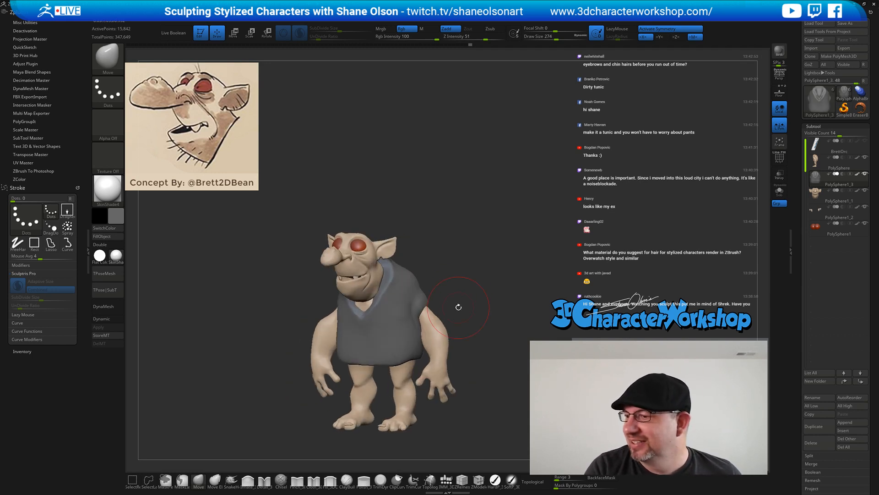
{"action": "right_click_drag", "start_coordinate": [469, 277], "coordinate": [446, 240], "text": "ctrl"}
{"action": "left_click_drag", "start_coordinate": [428, 308], "coordinate": [431, 298]}
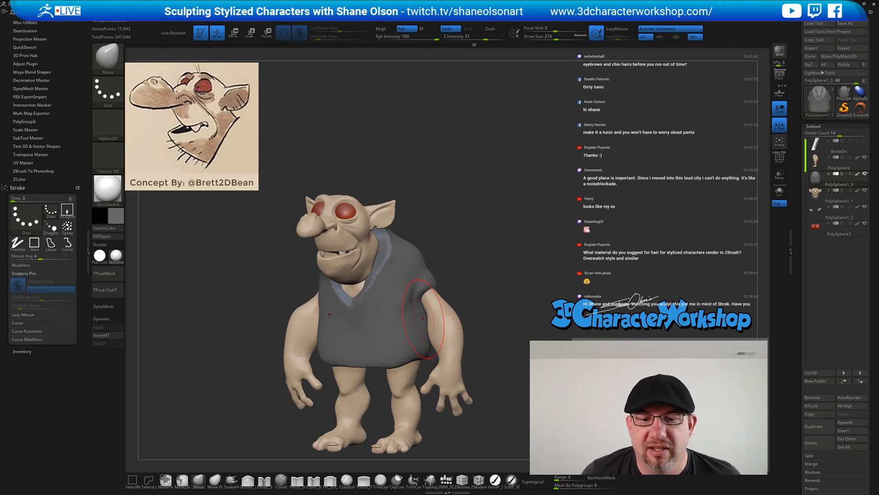
{"action": "right_click_drag", "start_coordinate": [425, 300], "coordinate": [459, 283]}
{"action": "left_click_drag", "start_coordinate": [426, 305], "coordinate": [422, 259]}
{"action": "mouse_move", "coordinate": [349, 269]}
{"action": "right_mouse_down"}
{"action": "mouse_move", "coordinate": [320, 254]}
{"action": "mouse_move", "coordinate": [397, 242]}
{"action": "mouse_move", "coordinate": [477, 256]}
{"action": "mouse_move", "coordinate": [453, 264]}
{"action": "right_mouse_up"}
Refine the shirt's shoulders and sleeve openings from front and back with the Move brush at draw size 223
{"action": "key", "text": "s"}
{"action": "key", "text": "s"}
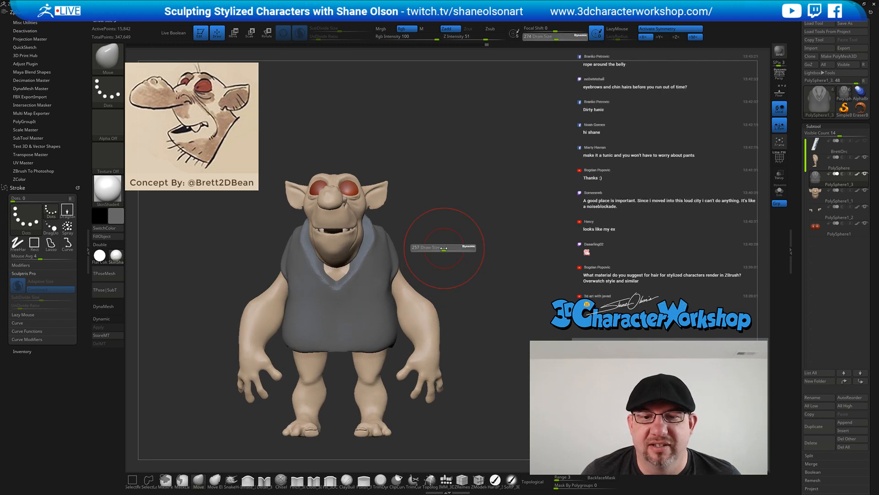
{"action": "left_click_drag", "start_coordinate": [445, 248], "coordinate": [442, 249]}
{"action": "left_click_drag", "start_coordinate": [386, 266], "coordinate": [382, 260]}
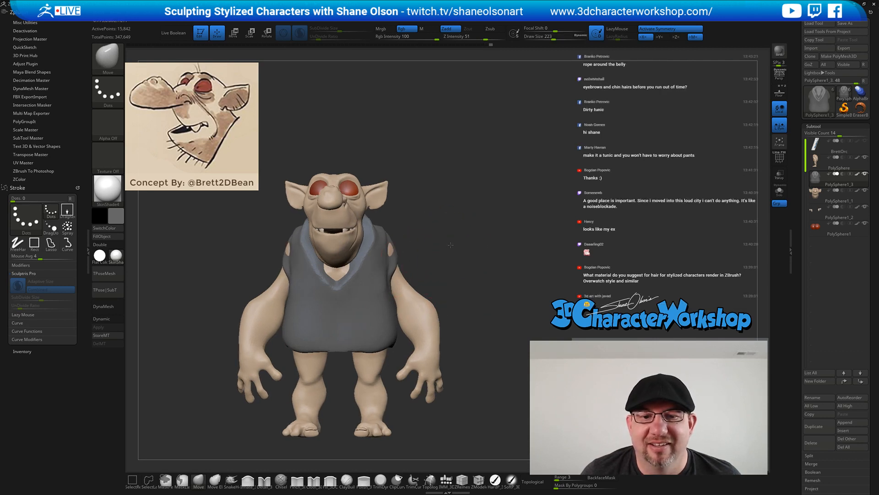
{"action": "right_click_drag", "start_coordinate": [450, 245], "coordinate": [397, 256]}
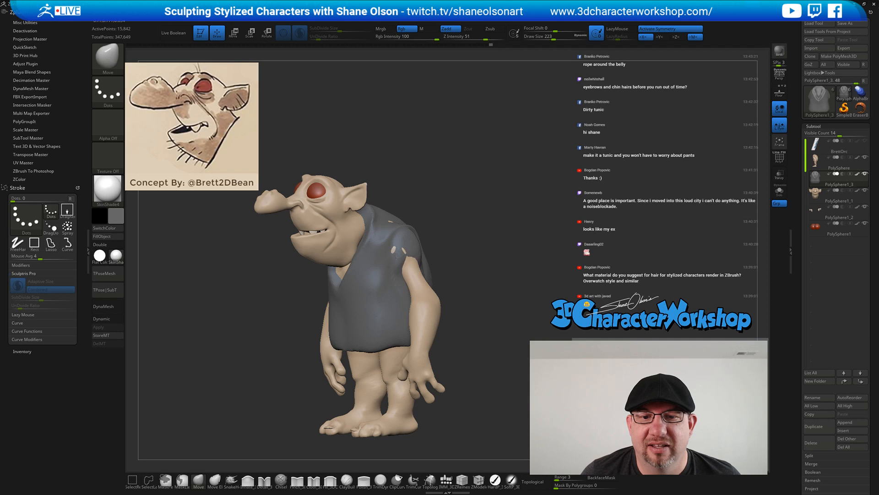
{"action": "right_click_drag", "start_coordinate": [498, 248], "coordinate": [451, 256]}
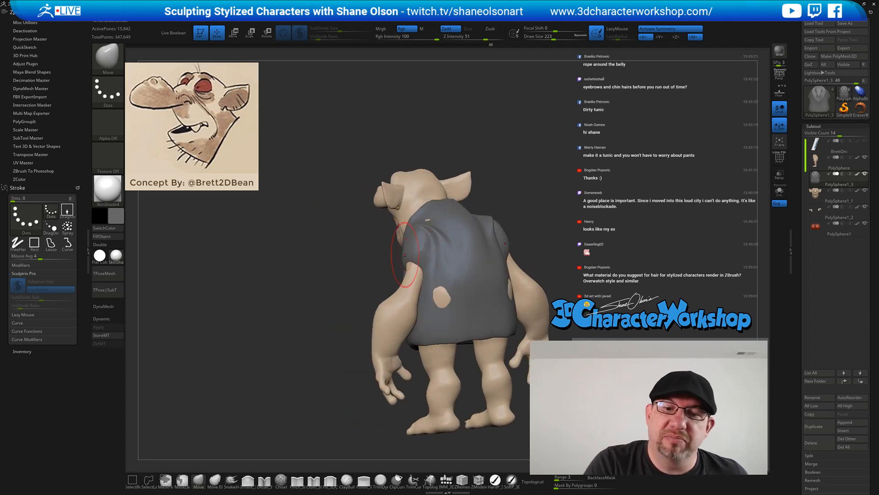
{"action": "mouse_move", "coordinate": [408, 253]}
{"action": "right_mouse_down"}
{"action": "mouse_move", "coordinate": [509, 286]}
{"action": "mouse_move", "coordinate": [498, 271]}
{"action": "right_mouse_up"}
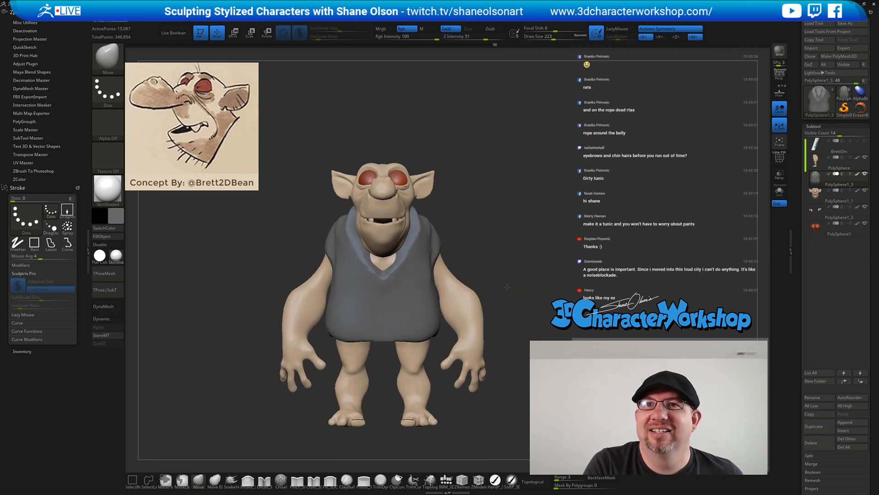
{"action": "right_click_drag", "start_coordinate": [507, 287], "coordinate": [498, 289], "text": "alt"}
{"action": "key", "text": "s"}
{"action": "left_click_drag", "start_coordinate": [487, 285], "coordinate": [482, 286]}
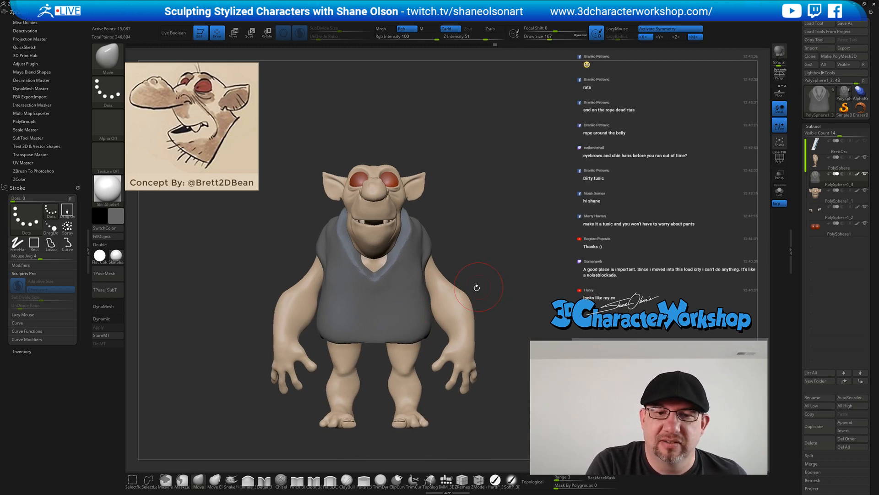
Sculpt a horizontal cinched crease across the shirt's front waist with an adaptive-subdivision brush at Z Intensity 9
{"action": "left_click", "coordinate": [314, 480]}
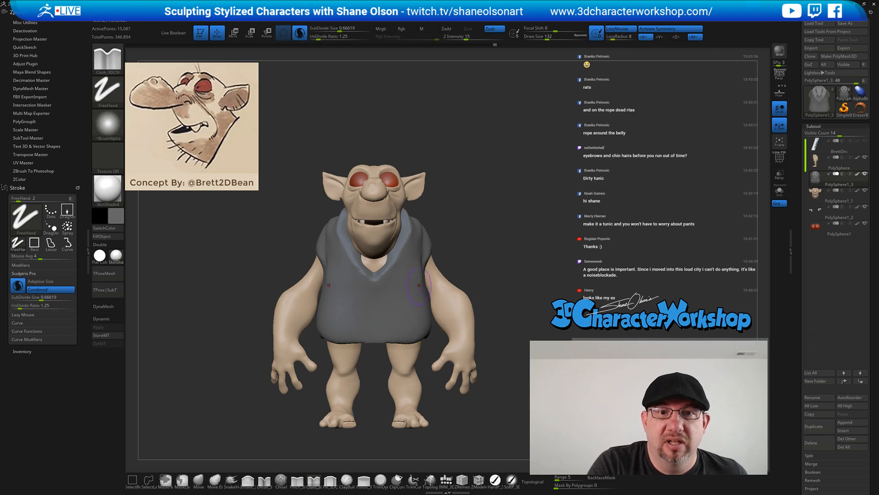
{"action": "left_click", "coordinate": [461, 38]}
{"action": "mouse_move", "coordinate": [457, 264]}
{"action": "left_mouse_down"}
{"action": "mouse_move", "coordinate": [498, 253]}
{"action": "mouse_move", "coordinate": [479, 287]}
{"action": "left_mouse_up"}
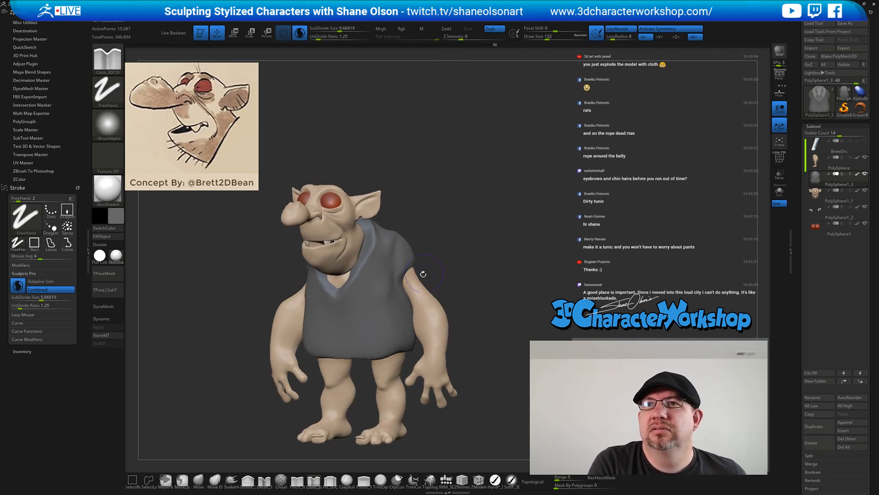
{"action": "key", "text": "ctrl+s"}
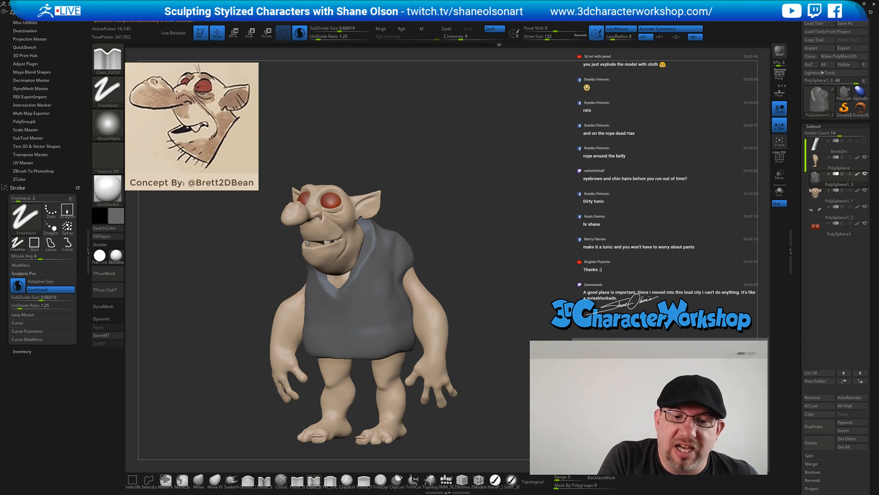
{"action": "left_click_drag", "start_coordinate": [409, 319], "coordinate": [354, 327]}
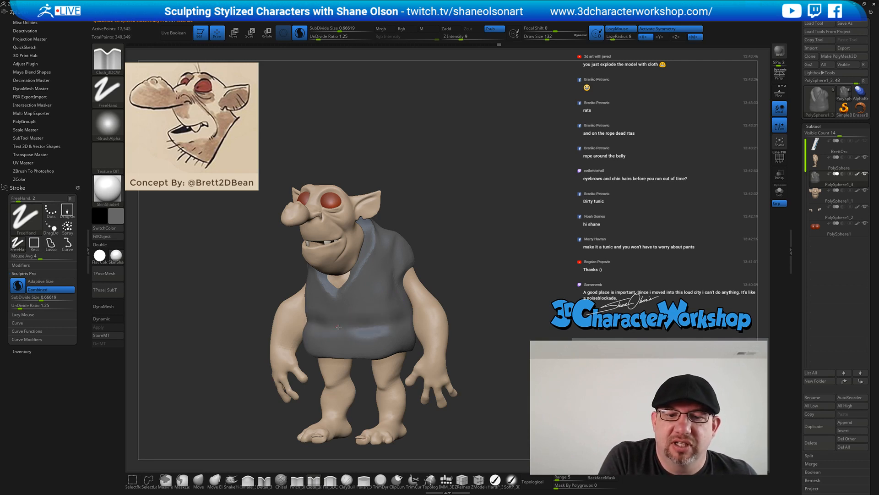
Continue the waist crease around the shirt's sides and back, using transparency to check the body underneath
{"action": "mouse_move", "coordinate": [484, 304]}
{"action": "left_mouse_down"}
{"action": "mouse_move", "coordinate": [476, 304]}
{"action": "mouse_move", "coordinate": [495, 296]}
{"action": "mouse_move", "coordinate": [490, 321]}
{"action": "mouse_move", "coordinate": [421, 321]}
{"action": "left_mouse_up"}
{"action": "left_click", "coordinate": [778, 177]}
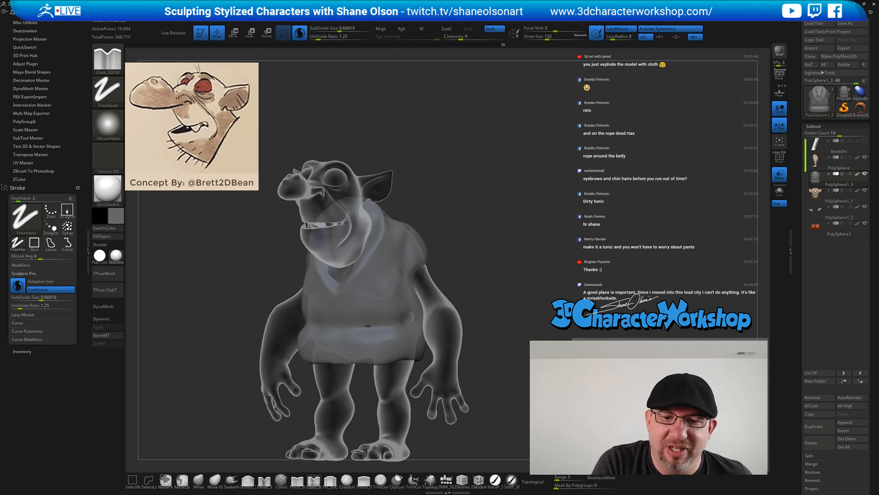
{"action": "left_click_drag", "start_coordinate": [478, 301], "coordinate": [444, 312]}
{"action": "left_click_drag", "start_coordinate": [496, 305], "coordinate": [481, 308]}
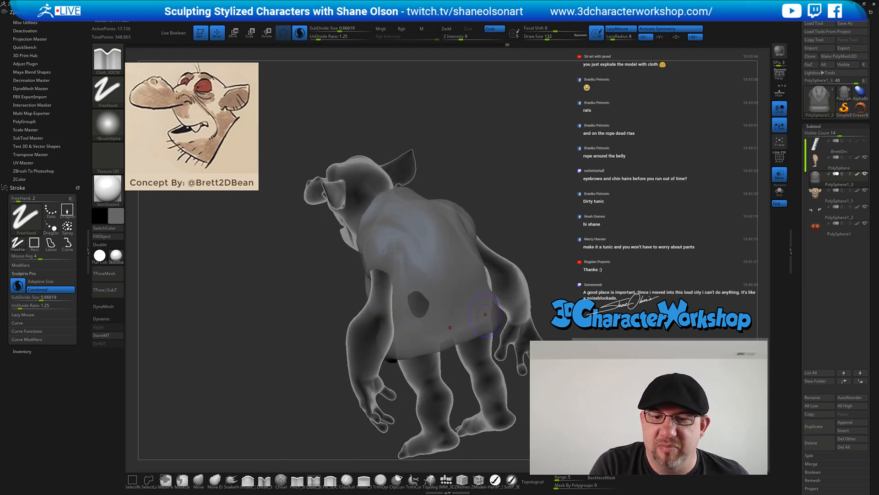
{"action": "left_click_drag", "start_coordinate": [581, 280], "coordinate": [650, 248], "text": "shift"}
Select the body and push its lower back and sides inside the shirt with the Move brush at draw size 234
{"action": "left_click", "coordinate": [473, 317], "text": "alt"}
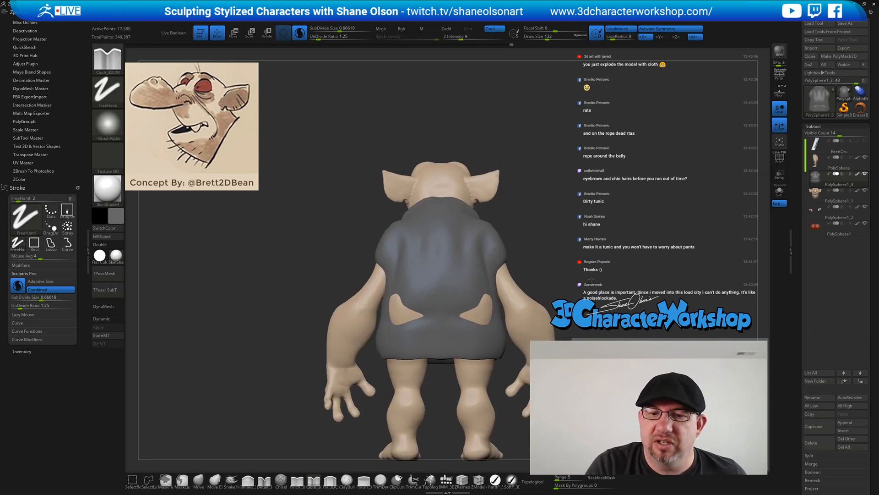
{"action": "left_click", "coordinate": [198, 483]}
{"action": "key", "text": "s"}
{"action": "left_click", "coordinate": [261, 399]}
{"action": "left_click_drag", "start_coordinate": [270, 394], "coordinate": [231, 385]}
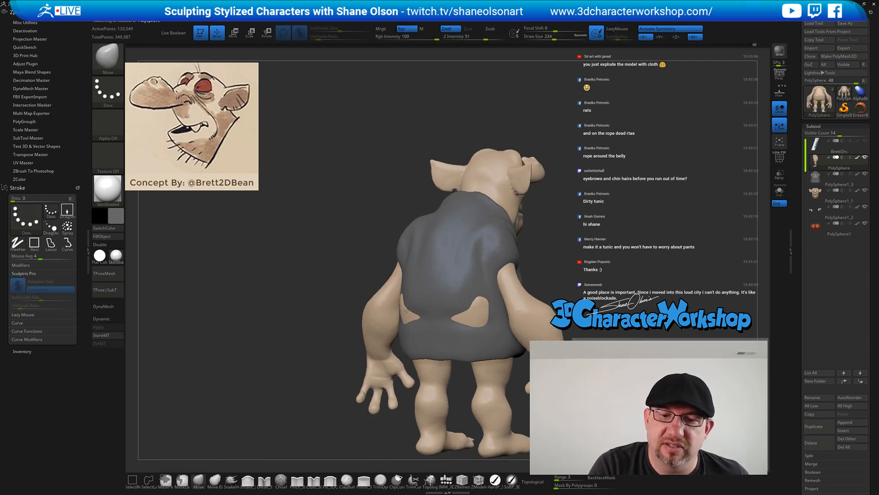
{"action": "left_click_drag", "start_coordinate": [406, 310], "coordinate": [423, 310]}
{"action": "mouse_move", "coordinate": [311, 320]}
{"action": "left_mouse_down"}
{"action": "mouse_move", "coordinate": [518, 296]}
{"action": "mouse_move", "coordinate": [627, 298]}
{"action": "mouse_move", "coordinate": [403, 339]}
{"action": "left_mouse_up"}
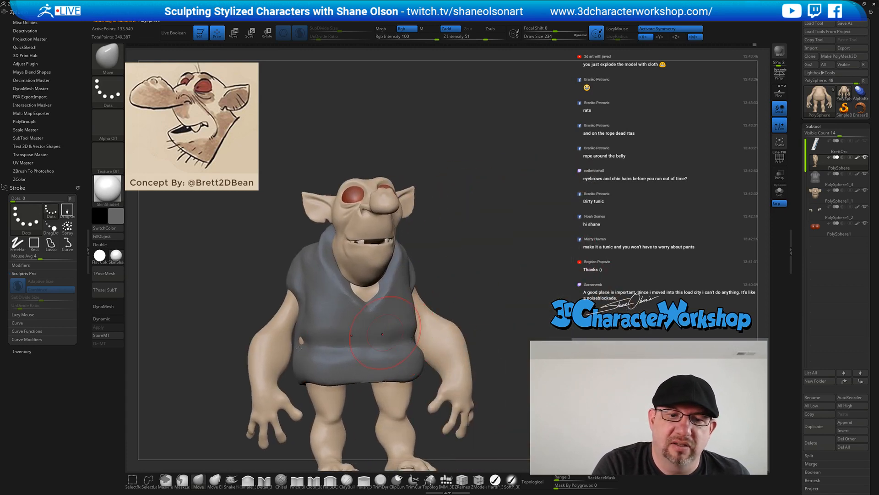
{"action": "left_click_drag", "start_coordinate": [297, 341], "coordinate": [305, 342]}
Tuck the body's front waist inside the shirt with the Move brush at draw size 140, then 116
{"action": "left_click_drag", "start_coordinate": [545, 274], "coordinate": [492, 304]}
{"action": "key", "text": "s"}
{"action": "key", "text": "s"}
{"action": "left_click_drag", "start_coordinate": [337, 344], "coordinate": [336, 343]}
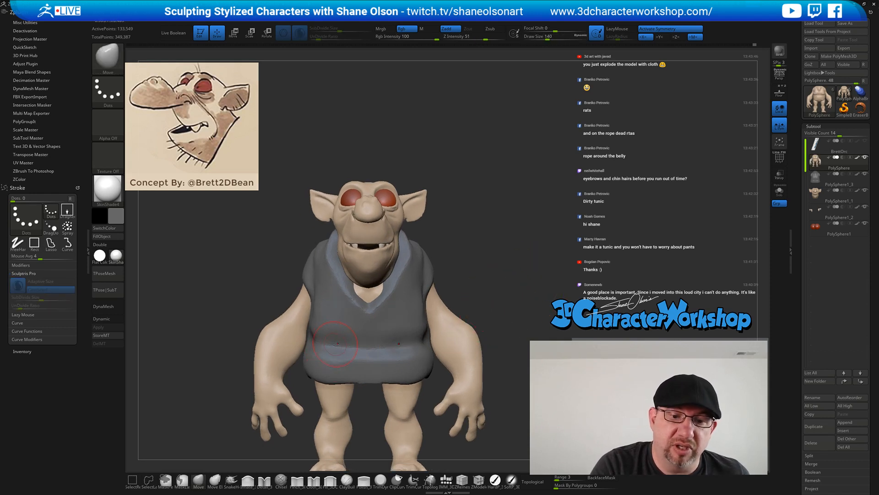
{"action": "right_click_drag", "start_coordinate": [336, 338], "coordinate": [325, 343]}
{"action": "key", "text": "s"}
{"action": "left_click_drag", "start_coordinate": [325, 344], "coordinate": [323, 344]}
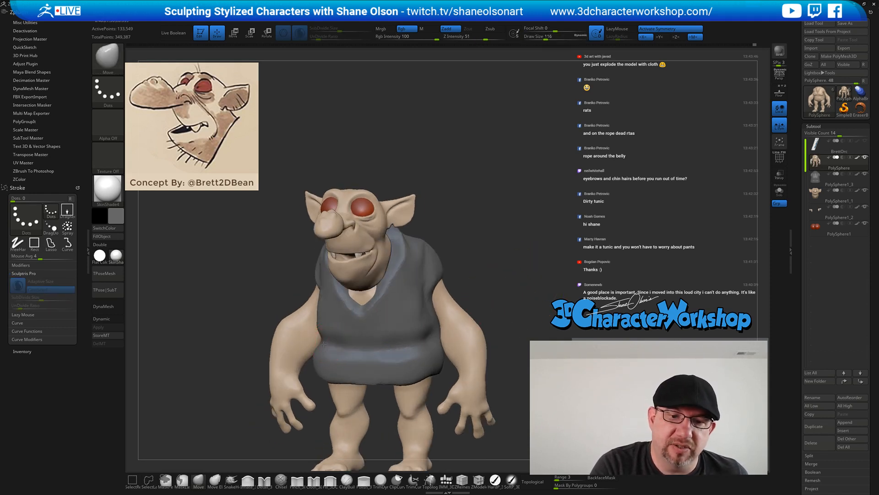
Select the shirt and smooth its surface above the waist crease
{"action": "left_click", "coordinate": [390, 369], "text": "alt"}
{"action": "key", "text": "shift"}
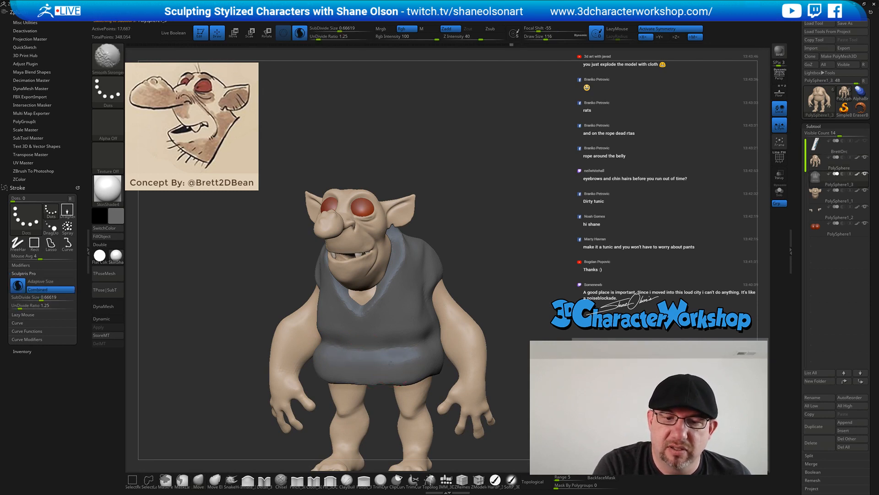
{"action": "mouse_move", "coordinate": [405, 330]}
{"action": "left_mouse_down", "text": "shift"}
{"action": "mouse_move", "coordinate": [424, 323]}
{"action": "mouse_move", "coordinate": [429, 308]}
{"action": "left_mouse_up", "text": "shift"}
{"action": "mouse_move", "coordinate": [514, 306]}
{"action": "left_mouse_down"}
{"action": "mouse_move", "coordinate": [529, 313]}
{"action": "mouse_move", "coordinate": [496, 273]}
{"action": "left_mouse_up"}
Reshape the shirt's hem and hip silhouette with the Move brush, enlarging the draw size to 228
{"action": "key", "text": "bracketright"}
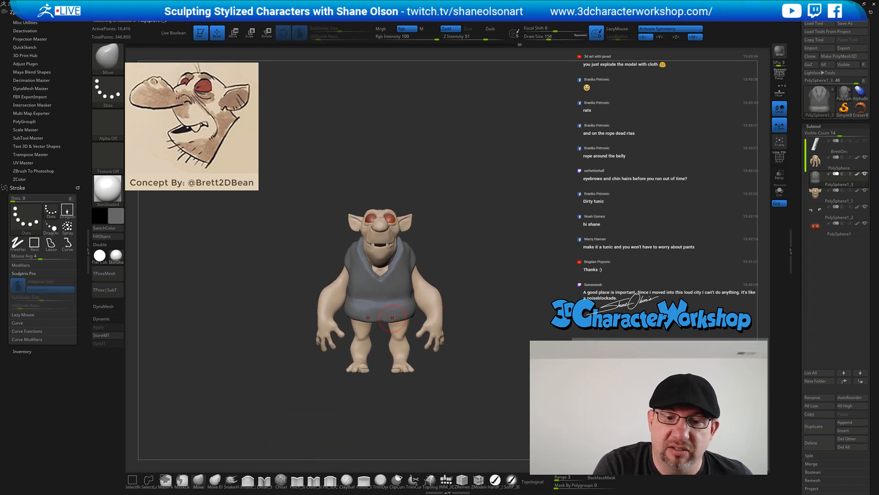
{"action": "left_click_drag", "start_coordinate": [505, 326], "coordinate": [484, 307]}
{"action": "key", "text": "s"}
{"action": "mouse_move", "coordinate": [422, 315]}
{"action": "left_mouse_down"}
{"action": "mouse_move", "coordinate": [418, 323]}
{"action": "mouse_move", "coordinate": [483, 345]}
{"action": "left_mouse_up"}
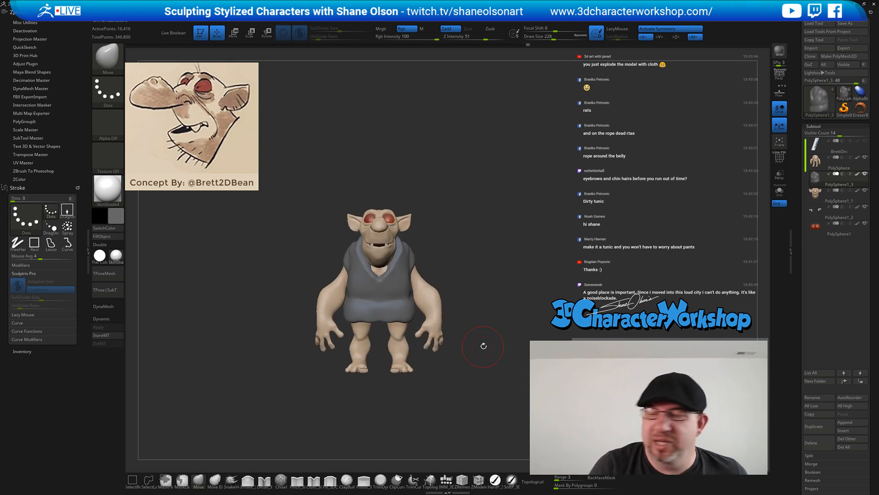
{"action": "left_click_drag", "start_coordinate": [505, 301], "coordinate": [507, 326], "text": "alt"}
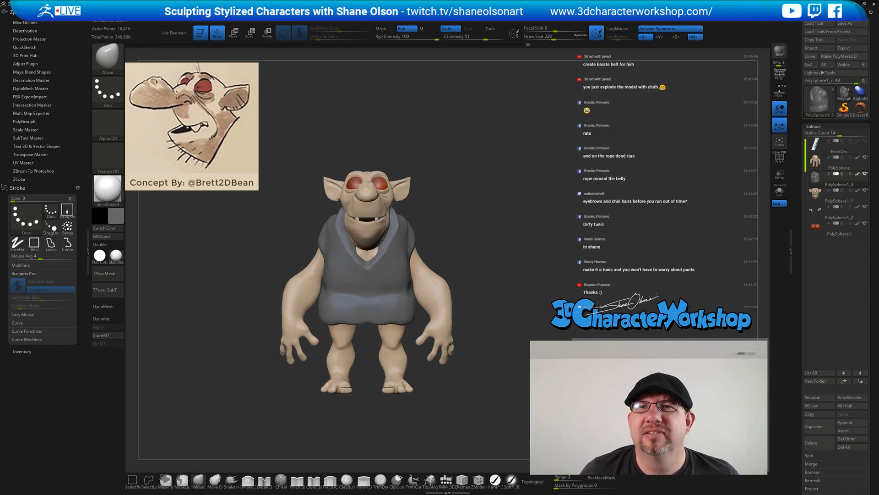
Adjust the side of the shirt's waist crease with the Move brush at draw size 192
{"action": "mouse_move", "coordinate": [531, 289]}
{"action": "left_mouse_down"}
{"action": "mouse_move", "coordinate": [536, 251]}
{"action": "mouse_move", "coordinate": [516, 275]}
{"action": "mouse_move", "coordinate": [474, 280]}
{"action": "mouse_move", "coordinate": [490, 251]}
{"action": "mouse_move", "coordinate": [498, 267]}
{"action": "left_mouse_up"}
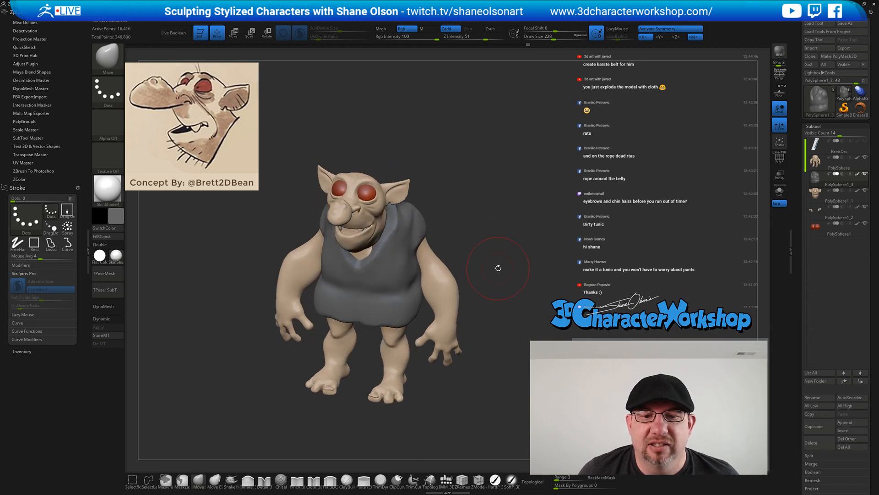
{"action": "key", "text": "s"}
{"action": "left_click", "coordinate": [497, 268]}
{"action": "left_click_drag", "start_coordinate": [402, 289], "coordinate": [406, 281]}
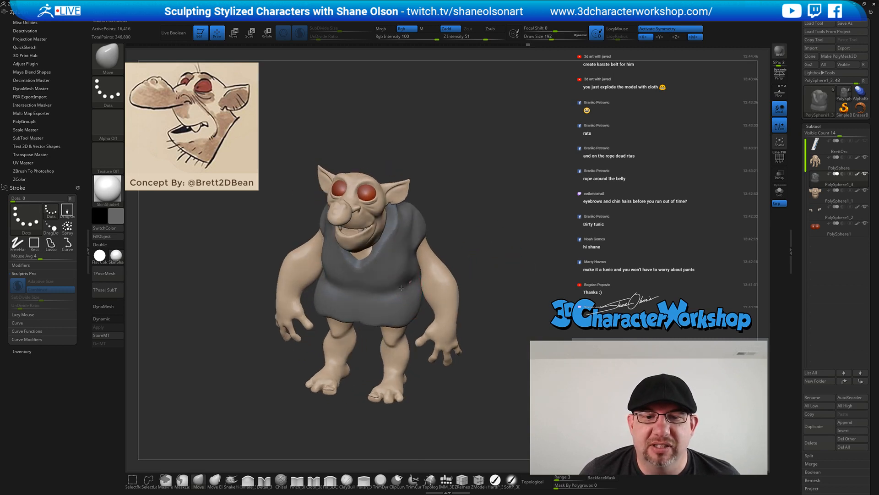
Refine the shirt's waist and side silhouette with the Move brush, reducing the draw size to 177
{"action": "left_click_drag", "start_coordinate": [461, 265], "coordinate": [479, 267]}
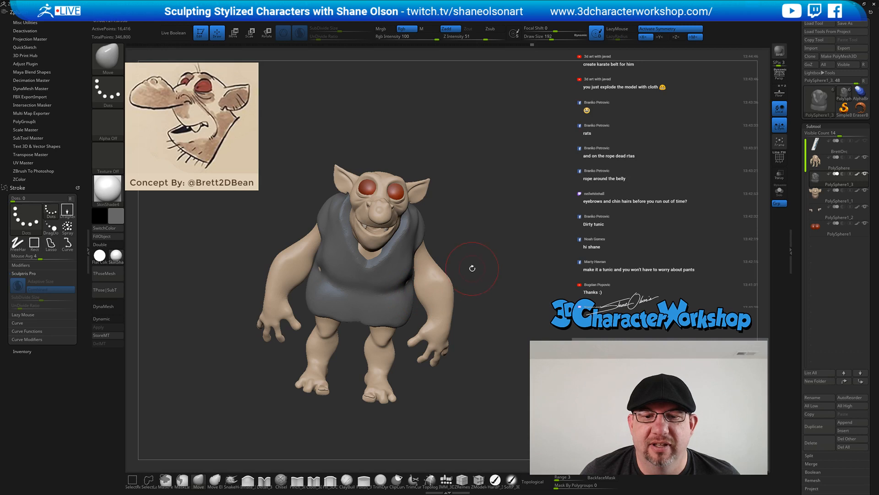
{"action": "left_click_drag", "start_coordinate": [472, 268], "coordinate": [416, 289]}
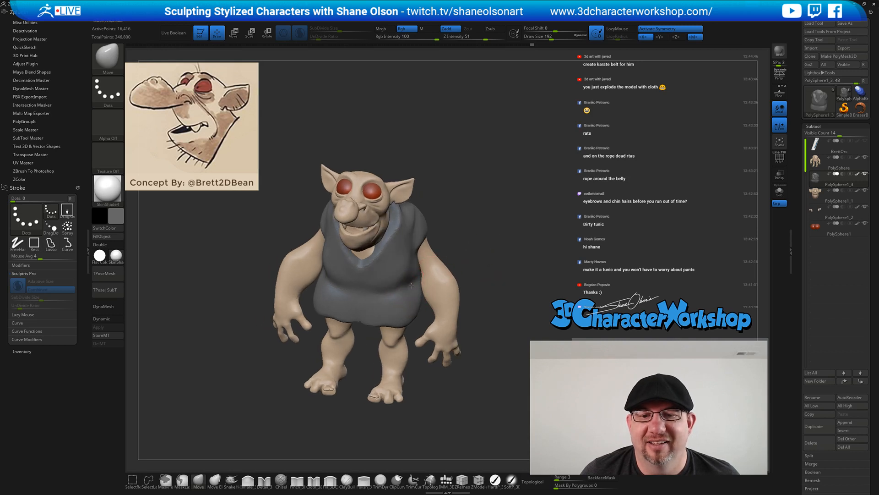
{"action": "key", "text": "bracketleft"}
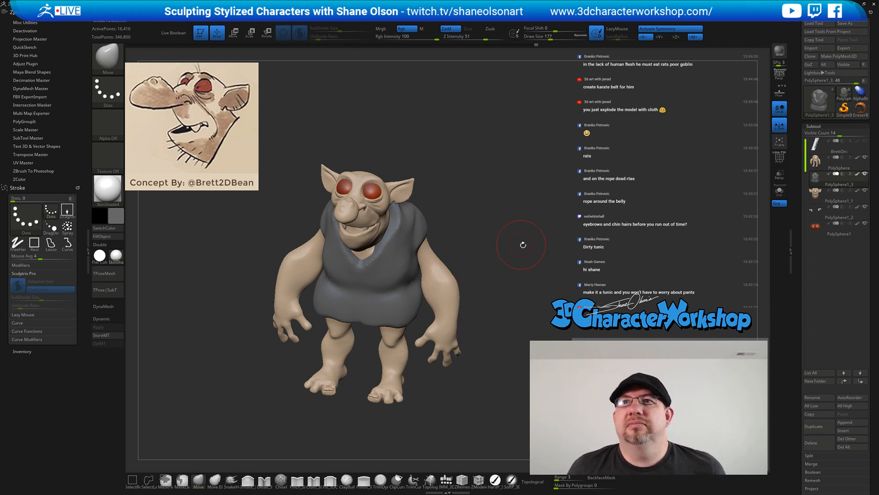
{"action": "left_click_drag", "start_coordinate": [523, 245], "coordinate": [439, 279], "text": "shift"}
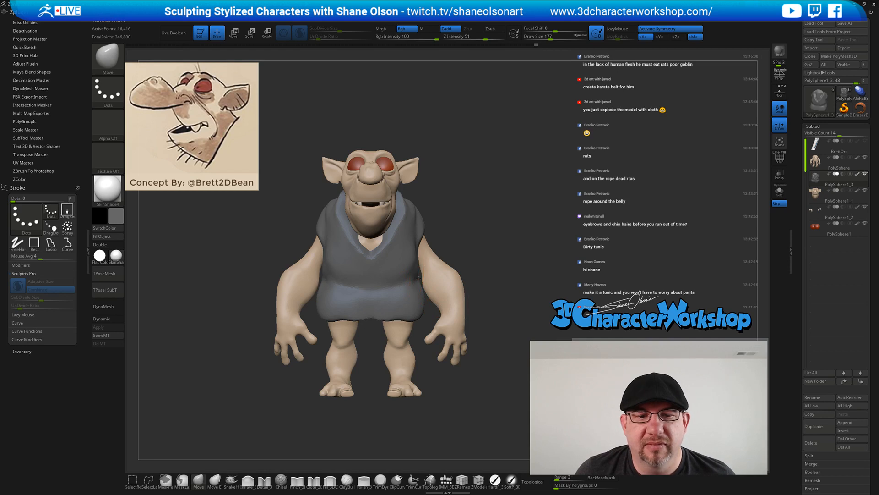
{"action": "left_click_drag", "start_coordinate": [514, 231], "coordinate": [485, 284]}
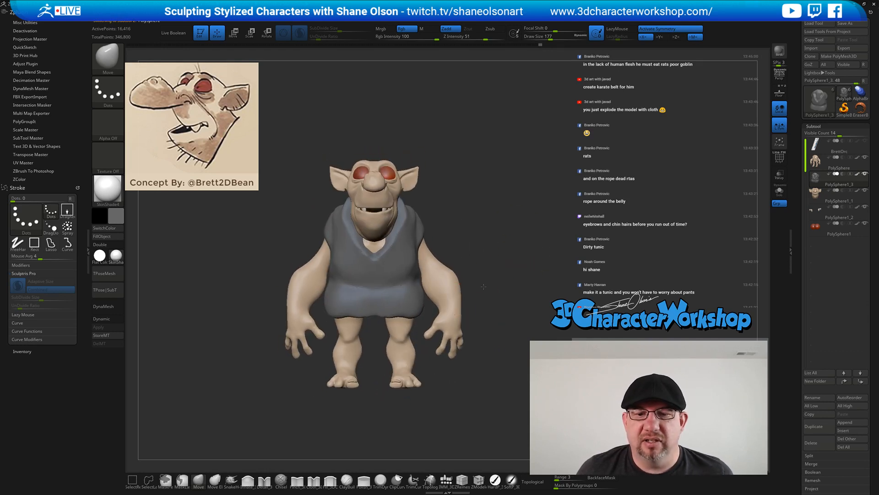
Prepare the SoftP_3DCW brush for painting the body, choosing a dark brown colour and setting the draw size to 299
{"action": "left_click", "coordinate": [511, 480]}
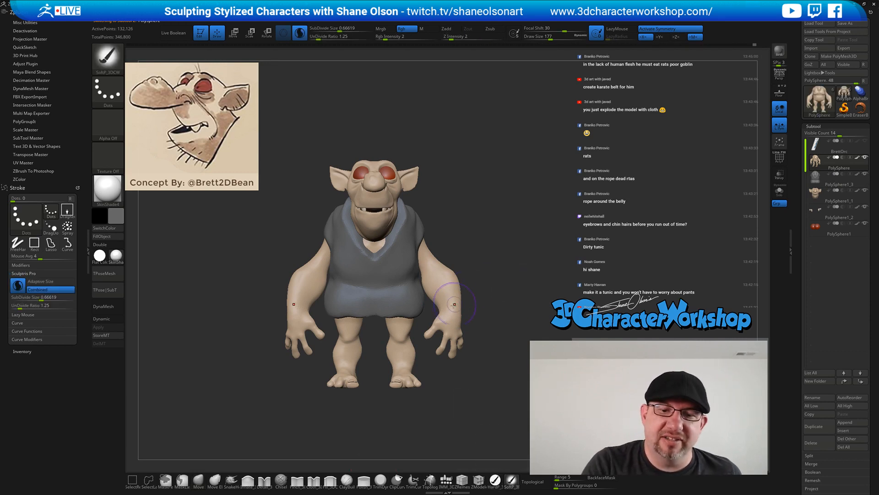
{"action": "key", "text": "c"}
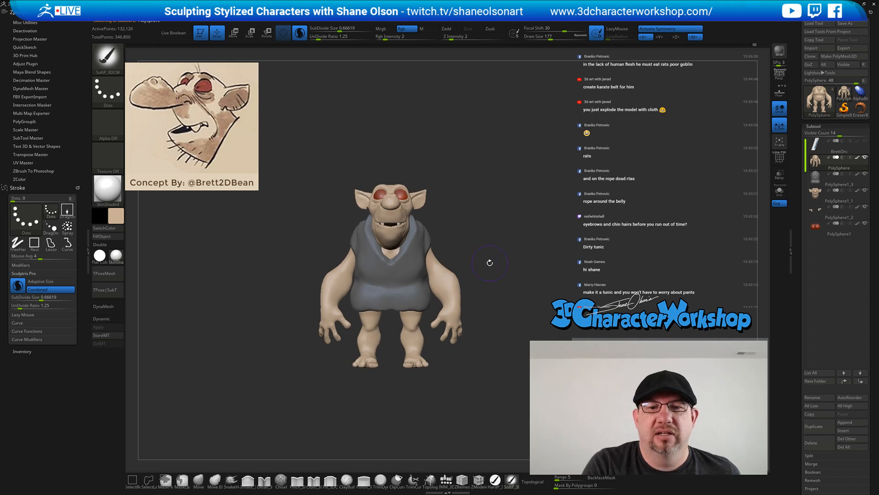
{"action": "left_click_drag", "start_coordinate": [488, 261], "coordinate": [486, 285]}
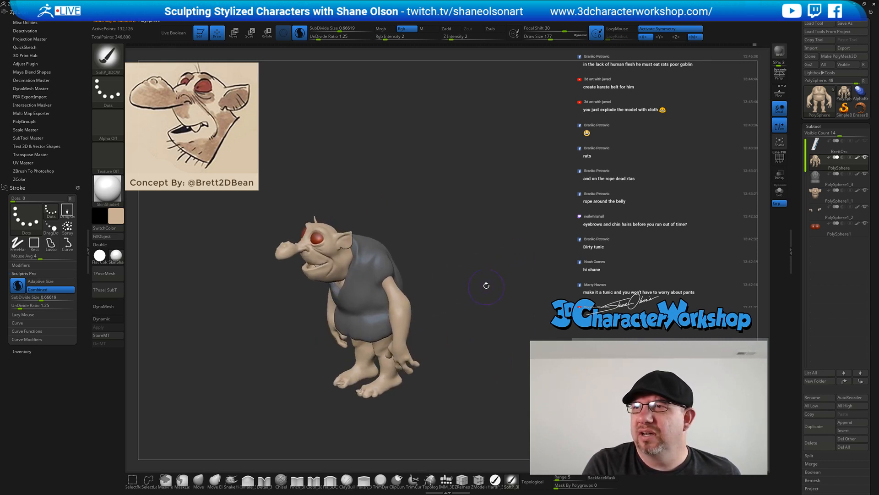
{"action": "left_click_drag", "start_coordinate": [431, 336], "coordinate": [249, 256]}
{"action": "left_click", "coordinate": [117, 215]}
{"action": "left_click", "coordinate": [97, 245]}
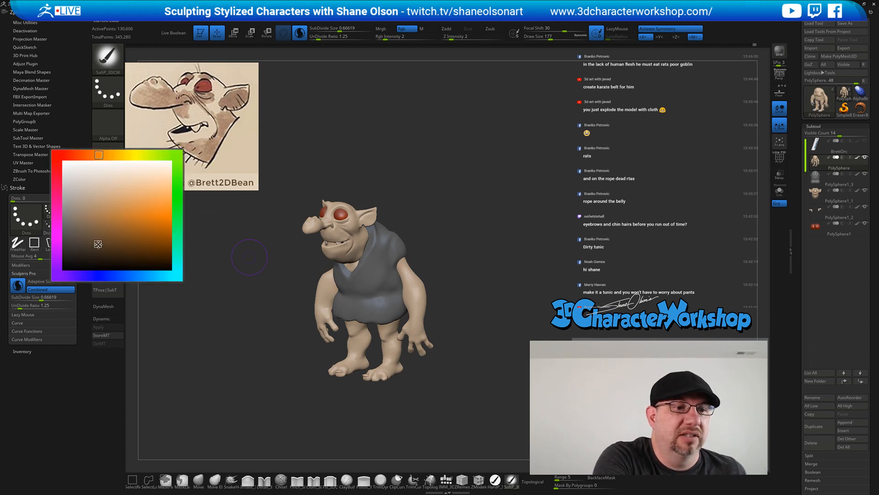
{"action": "key", "text": "s"}
{"action": "left_click", "coordinate": [478, 293]}
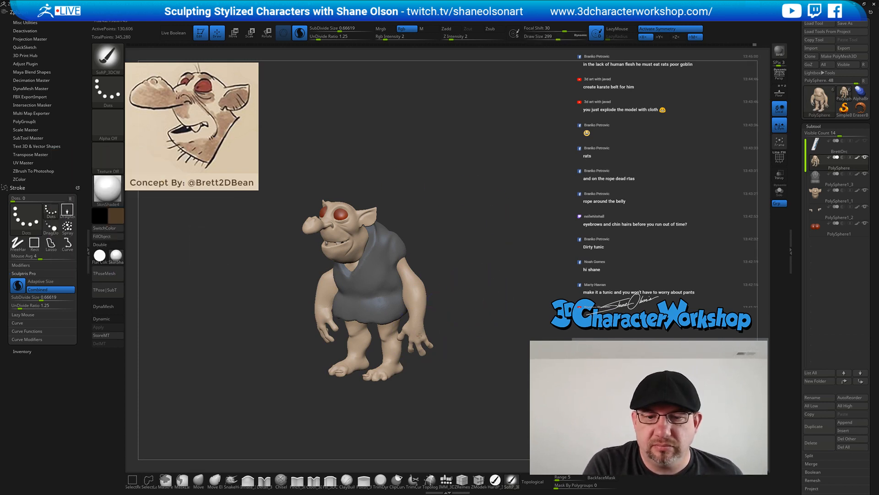
Paint soft dark brown shading on the body's hands, forearms, legs and feet from all sides
{"action": "mouse_move", "coordinate": [479, 315]}
{"action": "left_mouse_down"}
{"action": "mouse_move", "coordinate": [419, 320]}
{"action": "mouse_move", "coordinate": [429, 310]}
{"action": "left_mouse_up"}
{"action": "mouse_move", "coordinate": [506, 328]}
{"action": "left_mouse_down"}
{"action": "mouse_move", "coordinate": [458, 332]}
{"action": "mouse_move", "coordinate": [413, 316]}
{"action": "mouse_move", "coordinate": [454, 311]}
{"action": "left_mouse_up"}
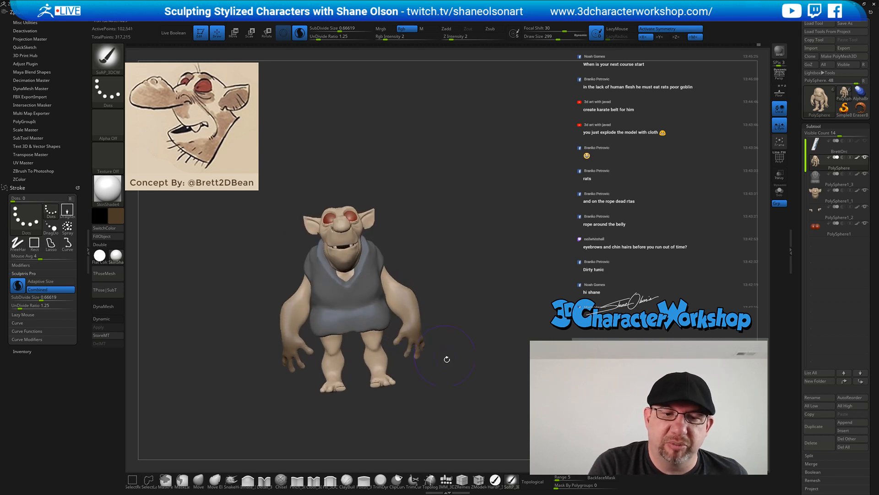
{"action": "mouse_move", "coordinate": [446, 357]}
{"action": "left_mouse_down"}
{"action": "mouse_move", "coordinate": [379, 386]}
{"action": "mouse_move", "coordinate": [402, 406]}
{"action": "mouse_move", "coordinate": [416, 334]}
{"action": "mouse_move", "coordinate": [402, 368]}
{"action": "mouse_move", "coordinate": [425, 447]}
{"action": "mouse_move", "coordinate": [405, 403]}
{"action": "mouse_move", "coordinate": [411, 376]}
{"action": "mouse_move", "coordinate": [465, 390]}
{"action": "left_mouse_up"}
{"action": "left_click_drag", "start_coordinate": [406, 317], "coordinate": [457, 318]}
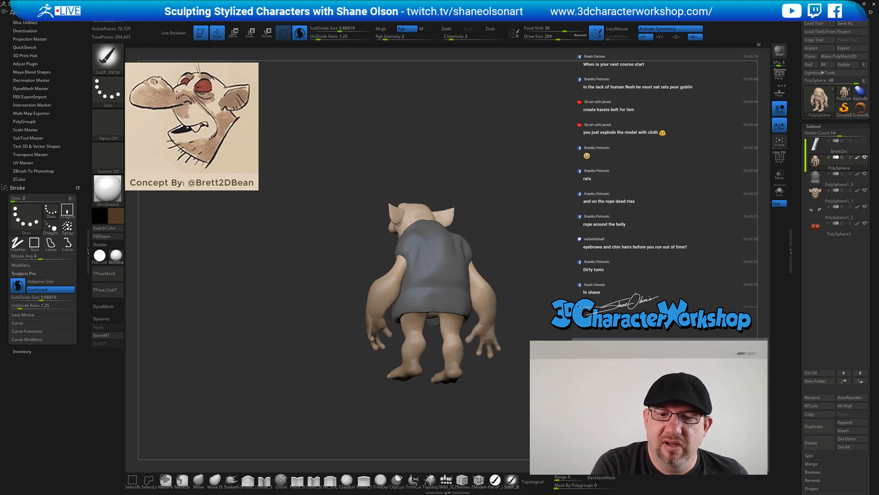
{"action": "left_click_drag", "start_coordinate": [458, 403], "coordinate": [527, 401]}
{"action": "left_click_drag", "start_coordinate": [477, 328], "coordinate": [482, 317]}
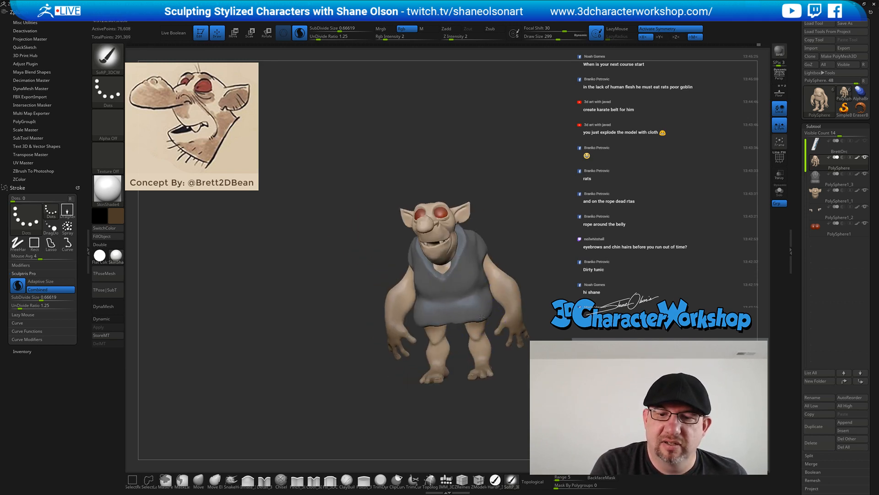
{"action": "mouse_move", "coordinate": [503, 403]}
{"action": "left_mouse_down"}
{"action": "mouse_move", "coordinate": [516, 383]}
{"action": "mouse_move", "coordinate": [461, 414]}
{"action": "left_mouse_up"}
{"action": "mouse_move", "coordinate": [494, 320]}
{"action": "left_mouse_down"}
{"action": "mouse_move", "coordinate": [436, 314]}
{"action": "mouse_move", "coordinate": [448, 328]}
{"action": "left_mouse_up"}
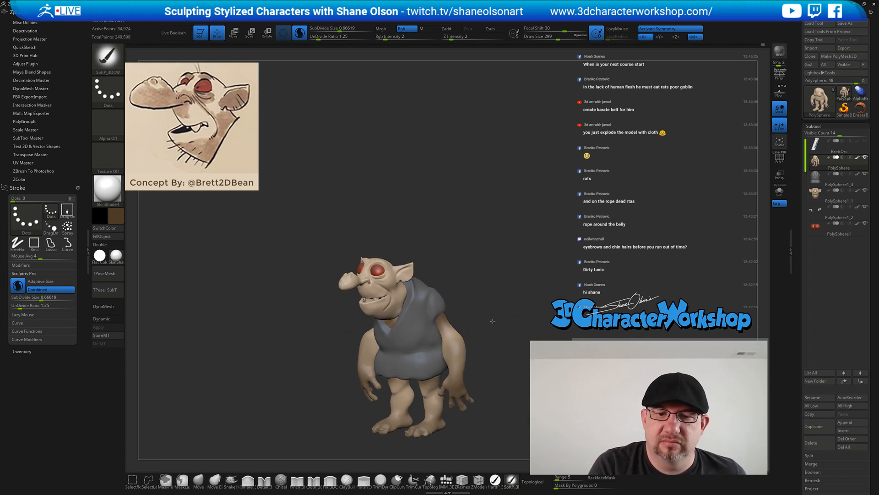
{"action": "left_click_drag", "start_coordinate": [492, 321], "coordinate": [444, 295]}
Select the head, turn Sculptris Pro off and paint dark brown shading around the eyes at draw size 167
{"action": "left_click", "coordinate": [385, 278], "text": "alt"}
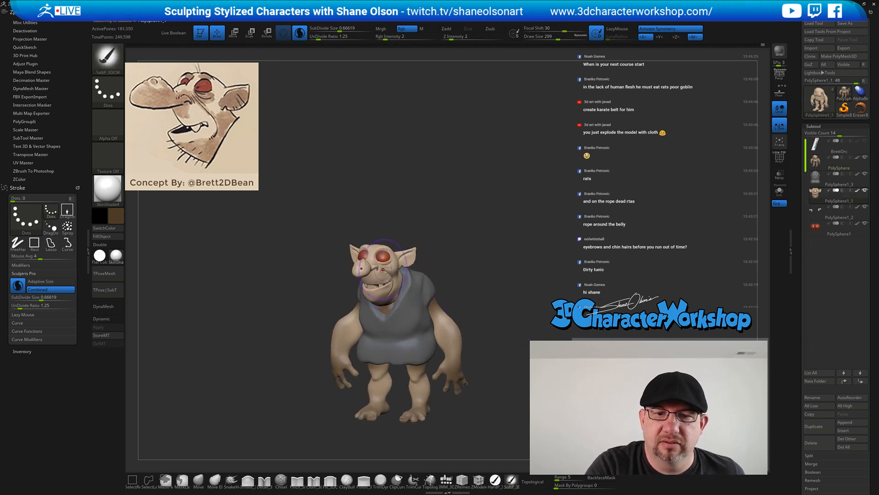
{"action": "right_click_drag", "start_coordinate": [385, 263], "coordinate": [386, 249], "text": "ctrl"}
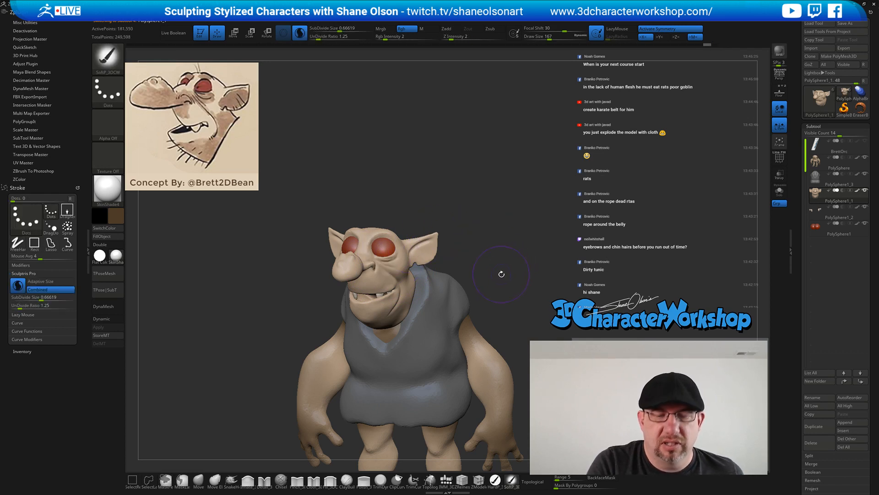
{"action": "left_click", "coordinate": [300, 32]}
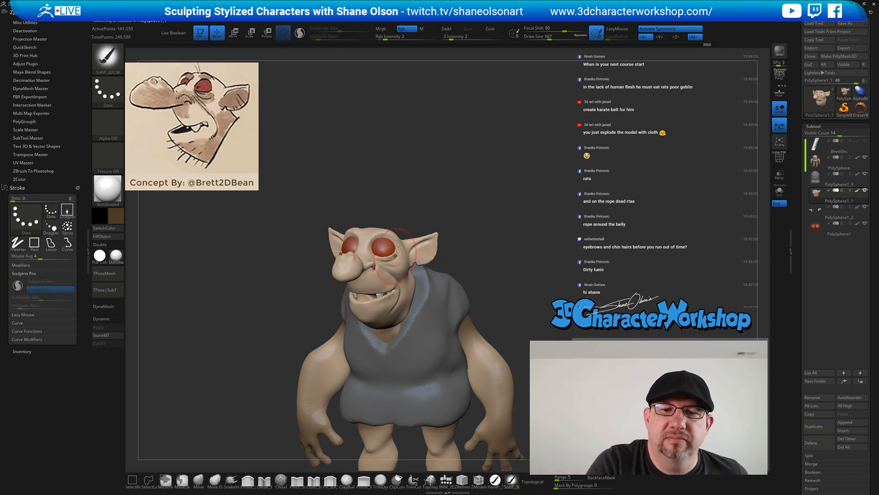
{"action": "mouse_move", "coordinate": [386, 245]}
{"action": "left_mouse_down"}
{"action": "mouse_move", "coordinate": [380, 255]}
{"action": "mouse_move", "coordinate": [397, 252]}
{"action": "left_mouse_up"}
{"action": "left_click_drag", "start_coordinate": [442, 236], "coordinate": [435, 204]}
Paint brown shading around the nose base, cheeks and under the jaw, adjusting the draw size to 124, 74 and 136
{"action": "key", "text": "s"}
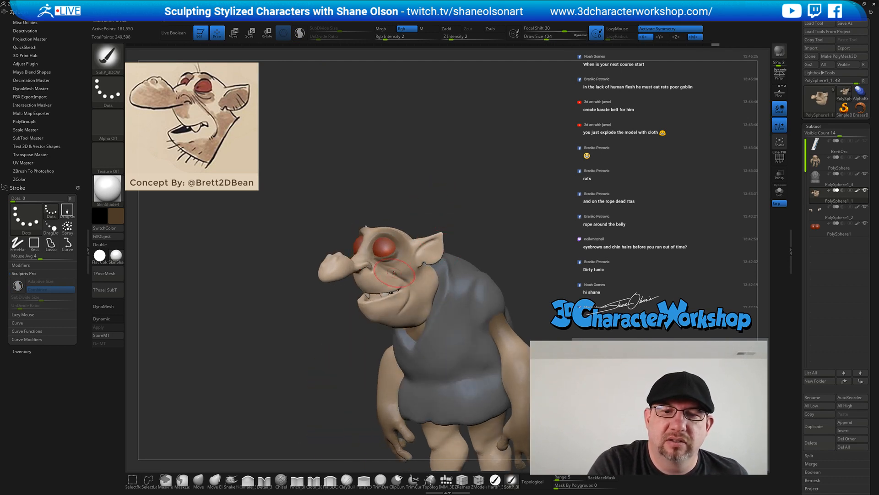
{"action": "right_click_drag", "start_coordinate": [419, 273], "coordinate": [420, 255]}
{"action": "key", "text": "s"}
{"action": "left_click_drag", "start_coordinate": [370, 269], "coordinate": [365, 269]}
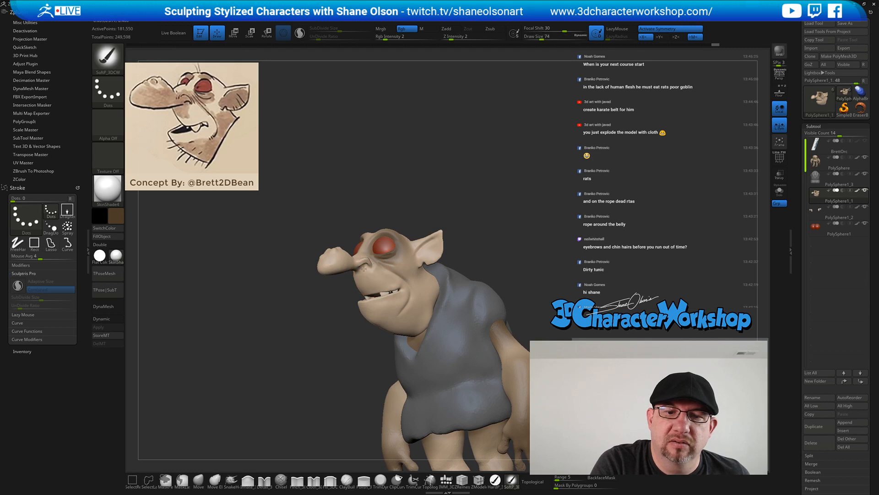
{"action": "key", "text": "s"}
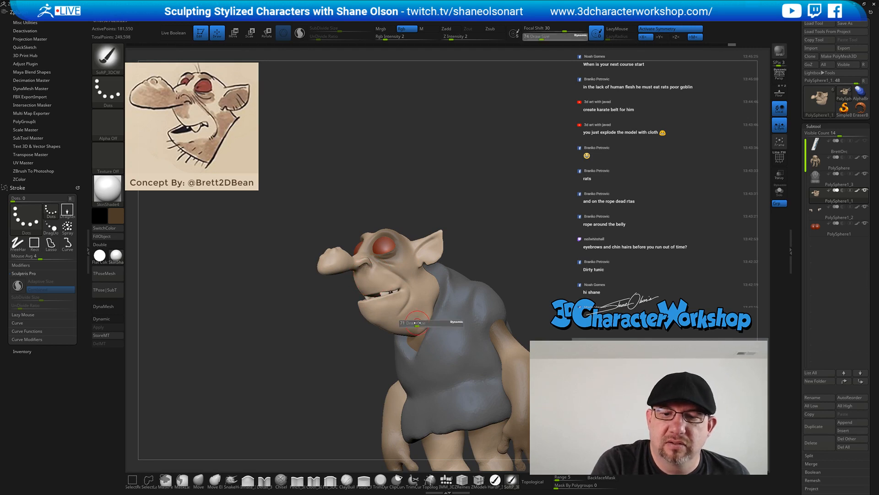
{"action": "mouse_move", "coordinate": [423, 316]}
{"action": "left_mouse_down"}
{"action": "mouse_move", "coordinate": [425, 335]}
{"action": "mouse_move", "coordinate": [376, 320]}
{"action": "left_mouse_up"}
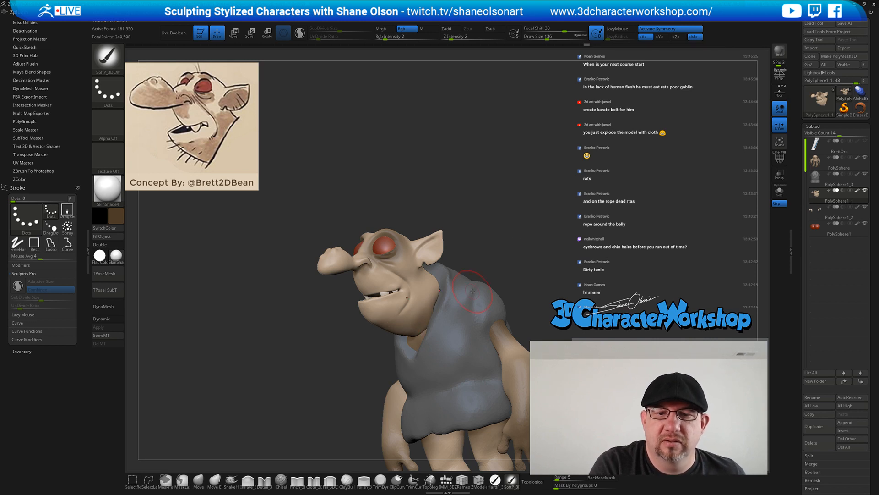
{"action": "left_click_drag", "start_coordinate": [483, 251], "coordinate": [493, 267]}
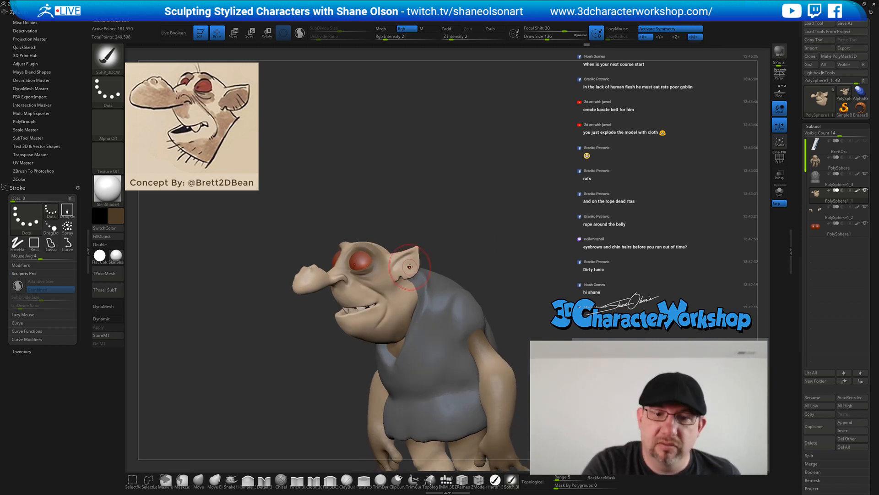
Sample the skin colour, shift it to a pinkish tone and tint the nose with it
{"action": "key", "text": "c"}
{"action": "left_click", "coordinate": [120, 215]}
{"action": "left_click_drag", "start_coordinate": [105, 155], "coordinate": [81, 155]}
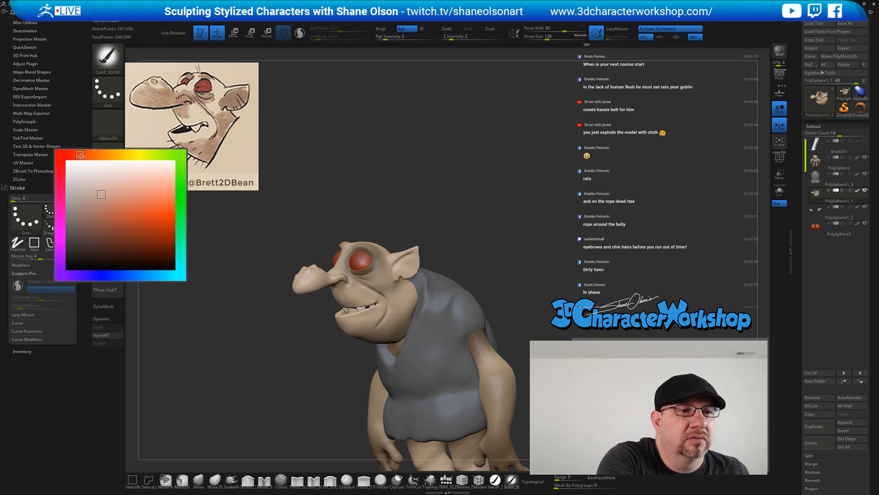
{"action": "left_click", "coordinate": [113, 197]}
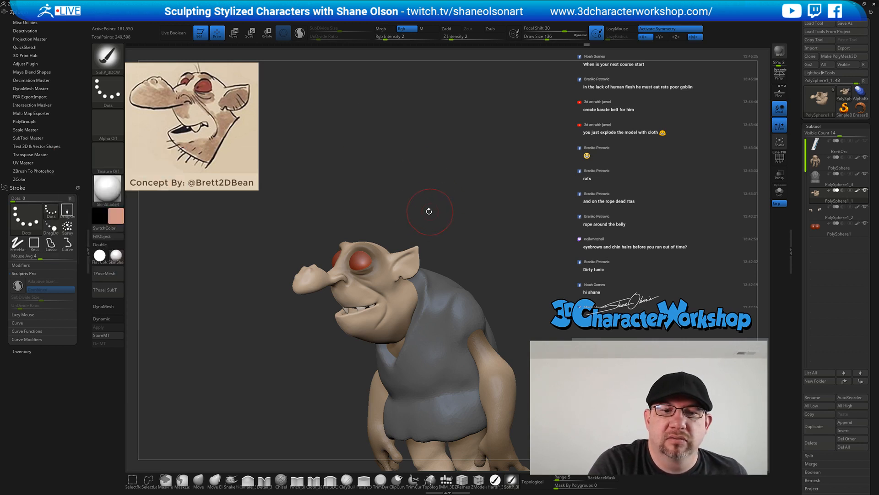
{"action": "left_click_drag", "start_coordinate": [427, 201], "coordinate": [379, 224]}
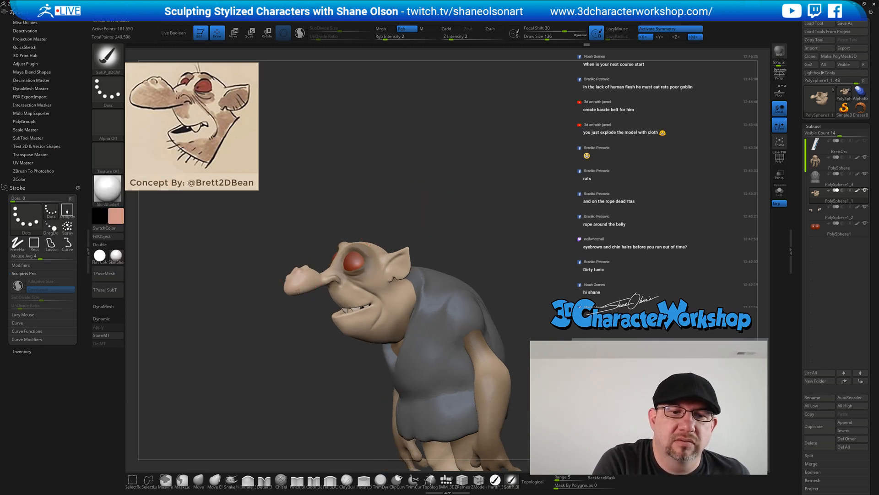
Paint the ears with the pinkish tone at draw size 172
{"action": "key", "text": "s"}
{"action": "left_click", "coordinate": [330, 359]}
{"action": "left_click_drag", "start_coordinate": [401, 264], "coordinate": [405, 256]}
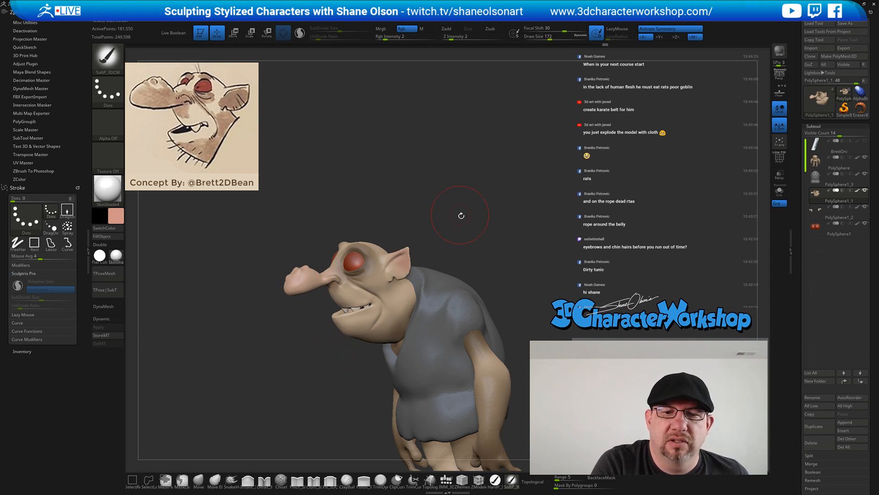
{"action": "left_click_drag", "start_coordinate": [480, 235], "coordinate": [511, 237]}
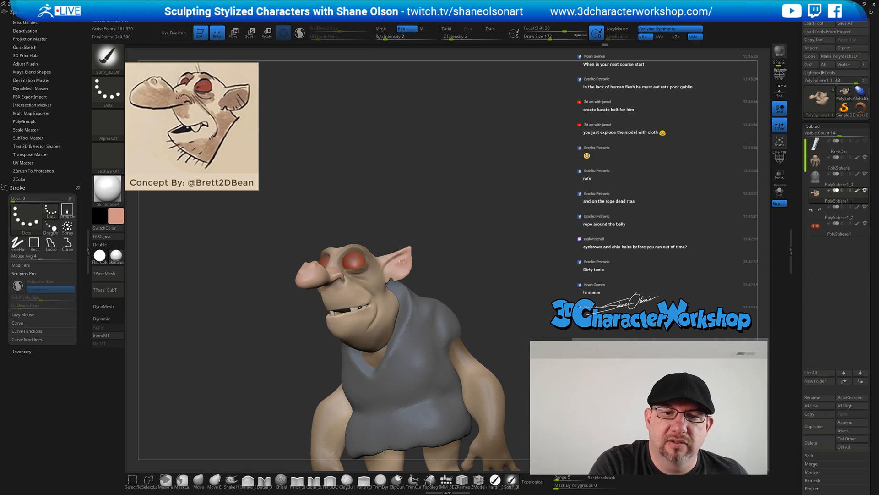
{"action": "left_click_drag", "start_coordinate": [403, 261], "coordinate": [401, 266]}
{"action": "left_click_drag", "start_coordinate": [481, 251], "coordinate": [461, 256]}
Reduce the draw size to 128, switch to a pale yellow colour and tint the top of the head
{"action": "key", "text": "s"}
{"action": "left_click", "coordinate": [458, 262]}
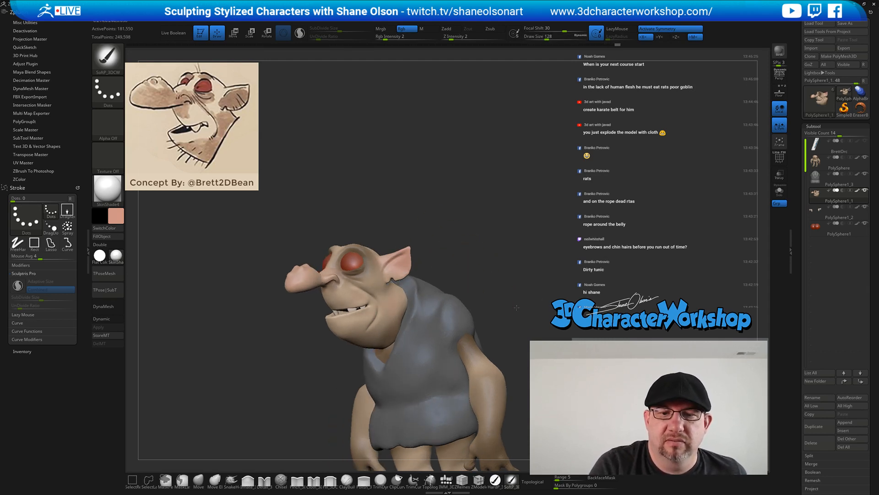
{"action": "mouse_move", "coordinate": [517, 307]}
{"action": "left_mouse_down"}
{"action": "mouse_move", "coordinate": [510, 300]}
{"action": "mouse_move", "coordinate": [497, 311]}
{"action": "left_mouse_up"}
{"action": "left_click_drag", "start_coordinate": [498, 239], "coordinate": [507, 236]}
{"action": "left_click_drag", "start_coordinate": [428, 199], "coordinate": [408, 225]}
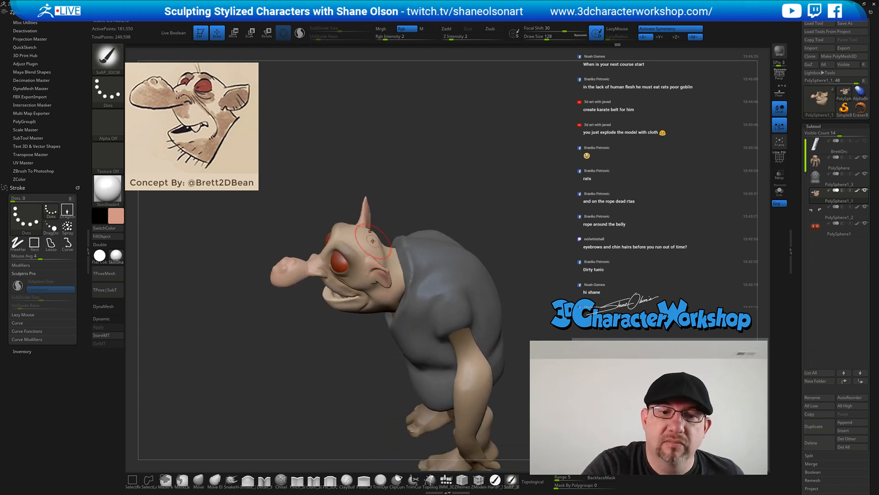
{"action": "left_click", "coordinate": [116, 215]}
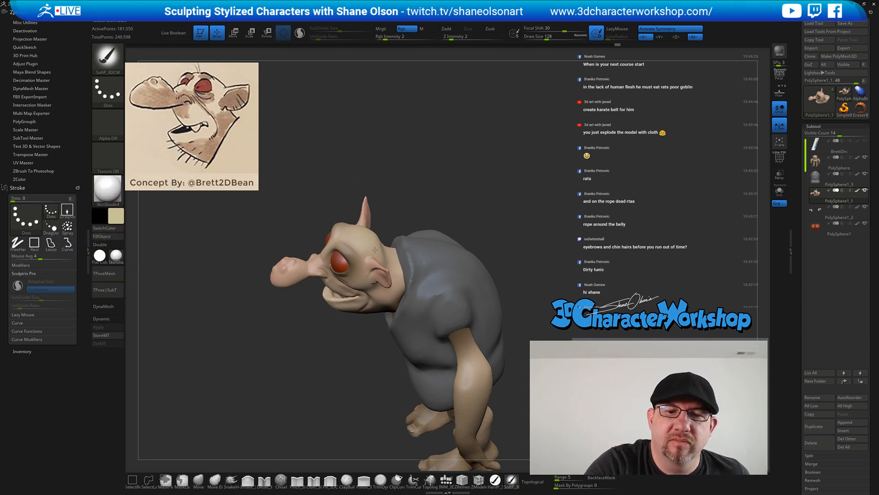
{"action": "mouse_move", "coordinate": [422, 207]}
{"action": "left_mouse_down"}
{"action": "mouse_move", "coordinate": [426, 199]}
{"action": "mouse_move", "coordinate": [391, 271]}
{"action": "left_mouse_up"}
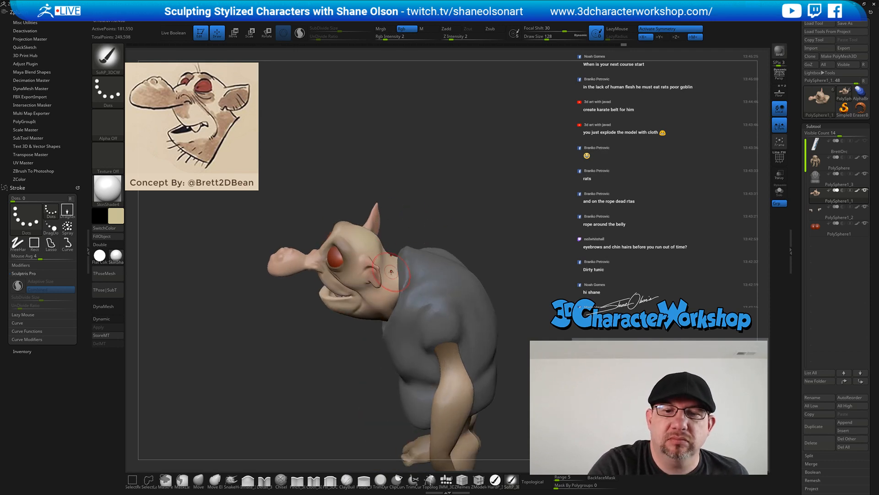
Change the colour to pale lavender and tint the lower face and jaw, enlarging the draw size to 172
{"action": "left_click", "coordinate": [115, 215]}
{"action": "left_click_drag", "start_coordinate": [111, 277], "coordinate": [82, 276]}
{"action": "mouse_move", "coordinate": [340, 373]}
{"action": "left_mouse_down"}
{"action": "mouse_move", "coordinate": [356, 366]}
{"action": "mouse_move", "coordinate": [330, 315]}
{"action": "left_mouse_up"}
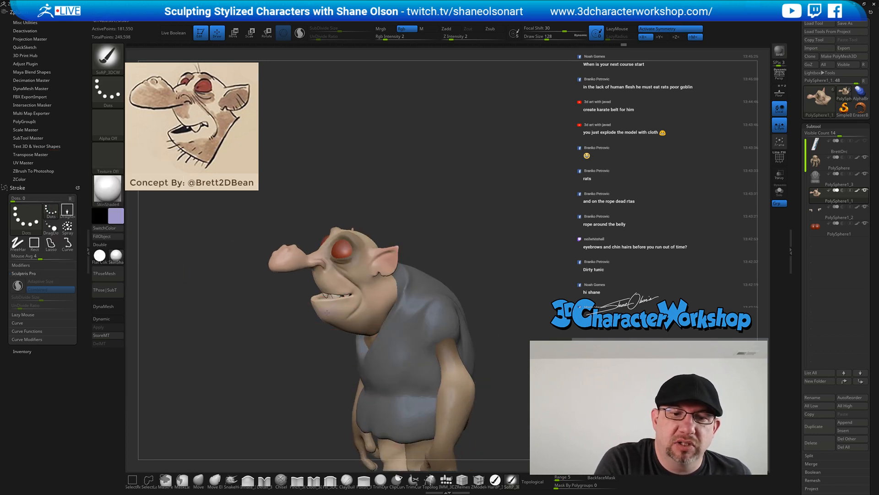
{"action": "left_click_drag", "start_coordinate": [503, 275], "coordinate": [512, 270]}
{"action": "key", "text": "s"}
{"action": "left_click", "coordinate": [509, 273]}
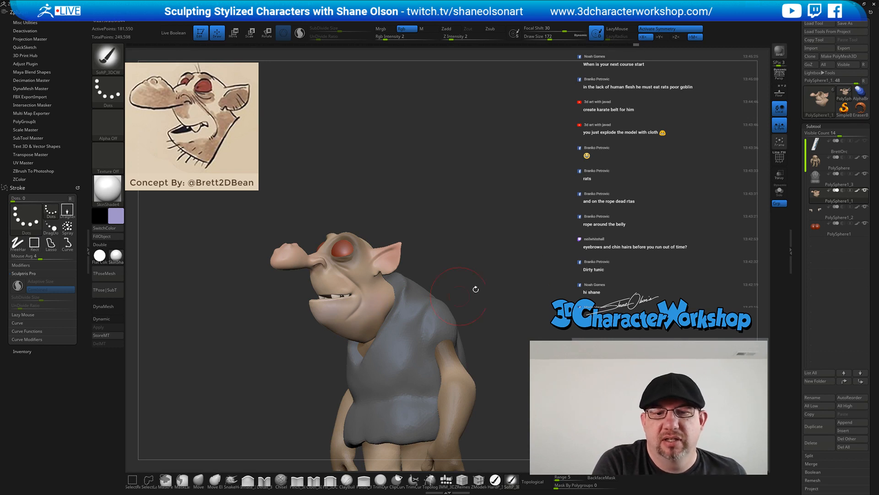
{"action": "mouse_move", "coordinate": [538, 315]}
{"action": "left_mouse_down"}
{"action": "mouse_move", "coordinate": [600, 316]}
{"action": "mouse_move", "coordinate": [532, 316]}
{"action": "mouse_move", "coordinate": [500, 303]}
{"action": "mouse_move", "coordinate": [491, 282]}
{"action": "left_mouse_up"}
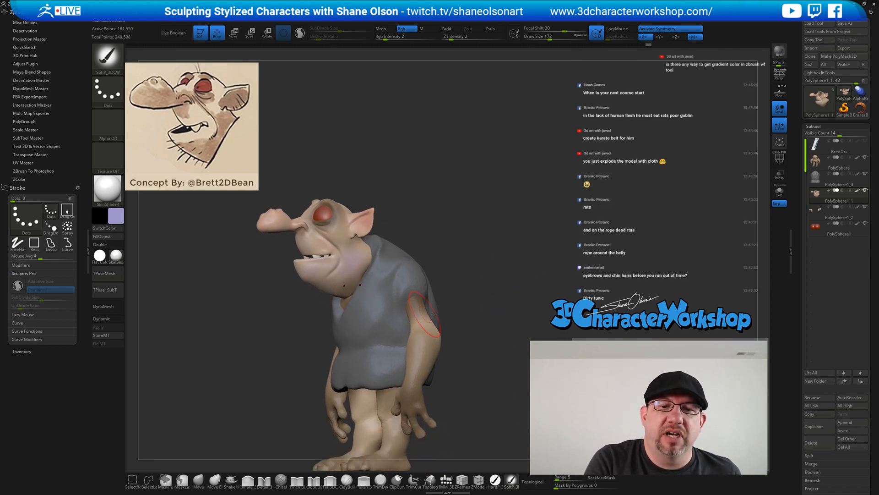
{"action": "mouse_move", "coordinate": [491, 315]}
{"action": "left_mouse_down"}
{"action": "mouse_move", "coordinate": [480, 327]}
{"action": "mouse_move", "coordinate": [440, 314]}
{"action": "left_mouse_up"}
Sample the tan skin colour and softly tint the back of the jaw with it at draw size 172
{"action": "key", "text": "c"}
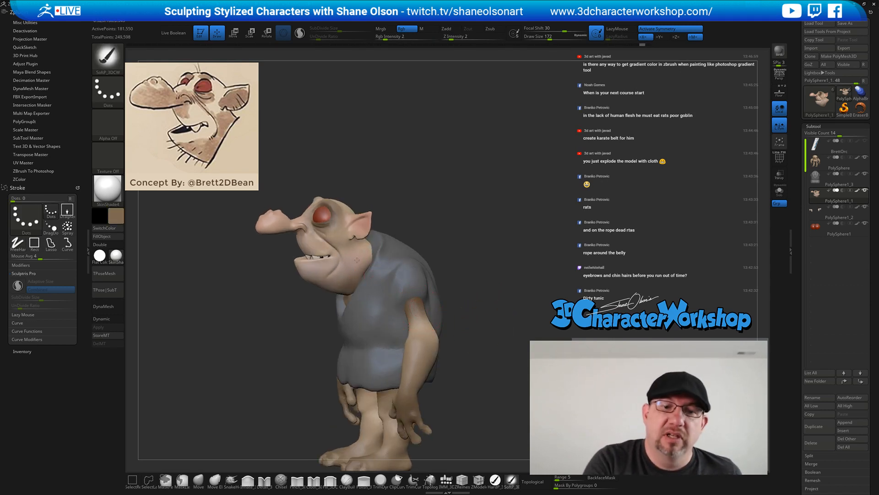
{"action": "left_click_drag", "start_coordinate": [497, 265], "coordinate": [451, 260]}
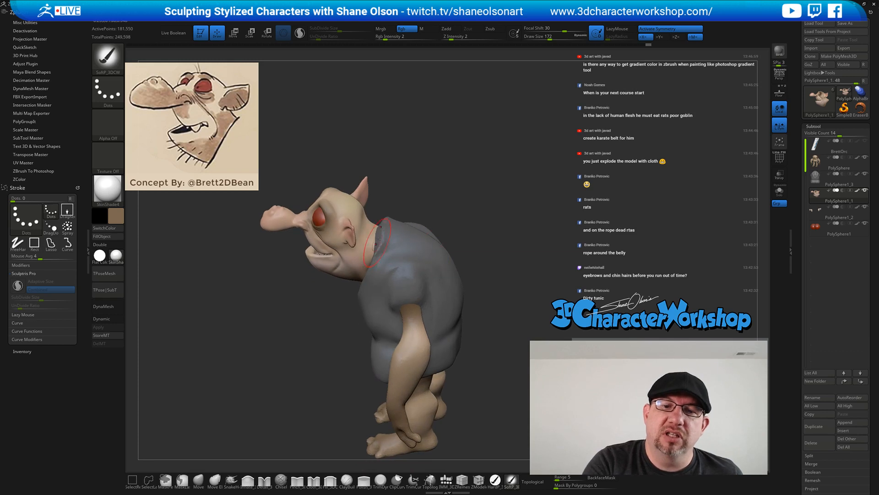
{"action": "left_click_drag", "start_coordinate": [371, 233], "coordinate": [374, 249]}
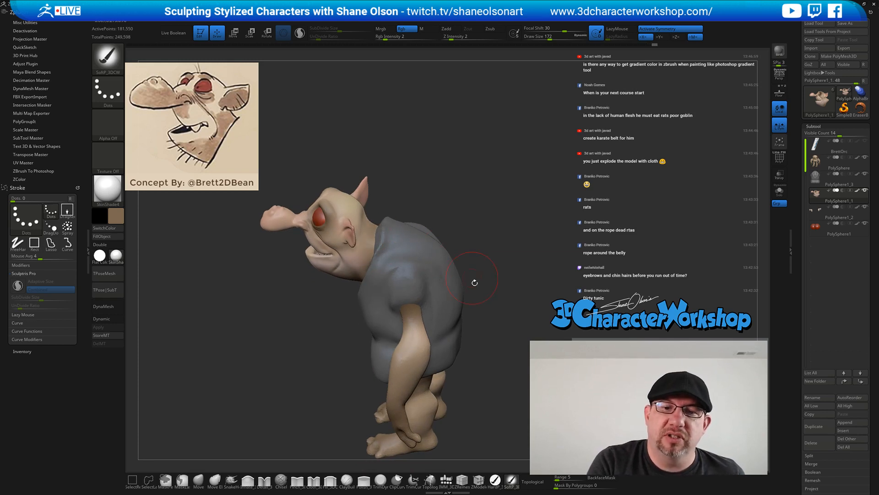
{"action": "mouse_move", "coordinate": [475, 283]}
{"action": "left_mouse_down"}
{"action": "mouse_move", "coordinate": [474, 316]}
{"action": "mouse_move", "coordinate": [470, 275]}
{"action": "left_mouse_up"}
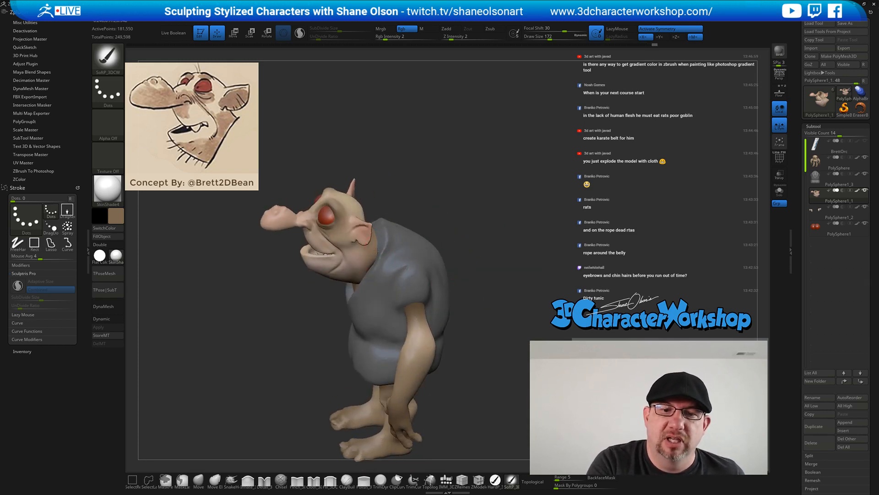
{"action": "left_click_drag", "start_coordinate": [491, 336], "coordinate": [475, 328]}
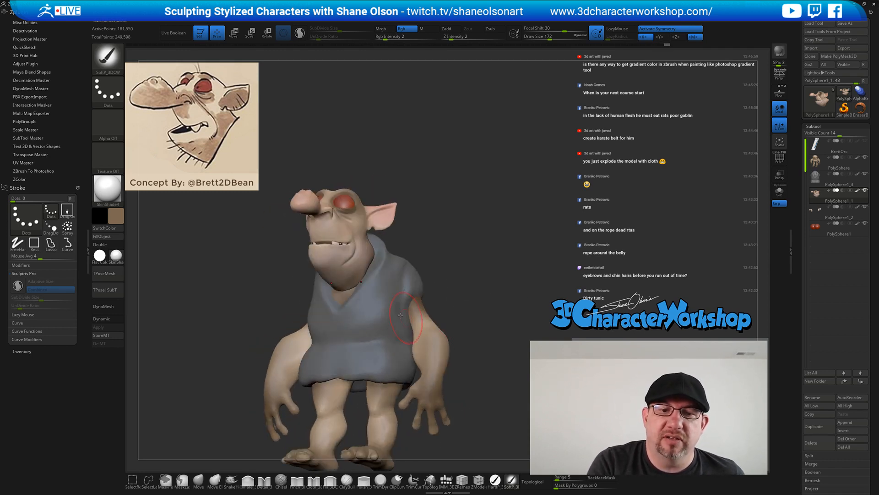
Select the body and step its undo history to the evenly tan version with the denser mesh
{"action": "left_click", "coordinate": [347, 297], "text": "alt"}
{"action": "left_click_drag", "start_coordinate": [499, 337], "coordinate": [483, 360]}
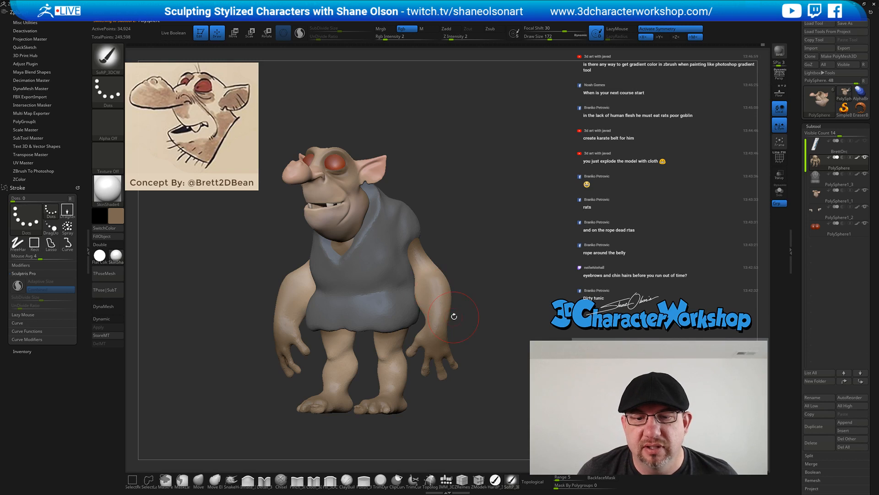
{"action": "left_click_drag", "start_coordinate": [529, 277], "coordinate": [516, 287]}
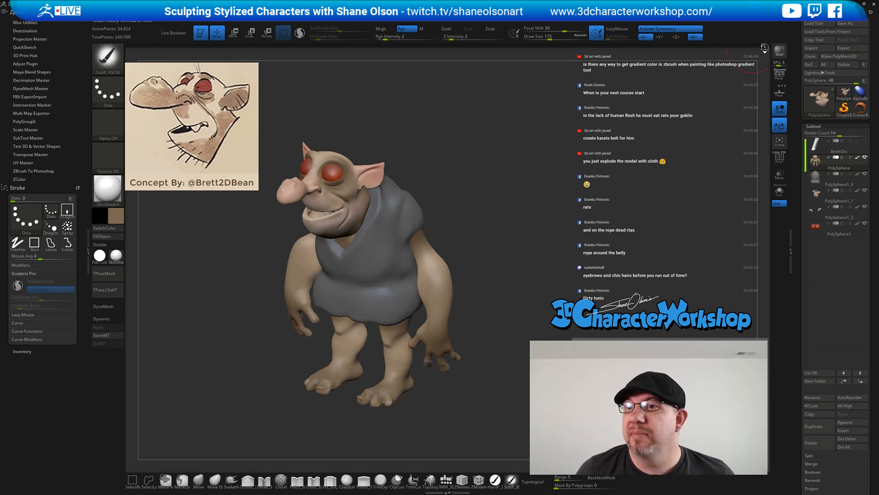
{"action": "mouse_move", "coordinate": [762, 45]}
{"action": "left_mouse_down"}
{"action": "mouse_move", "coordinate": [702, 54]}
{"action": "mouse_move", "coordinate": [757, 45]}
{"action": "left_mouse_up"}
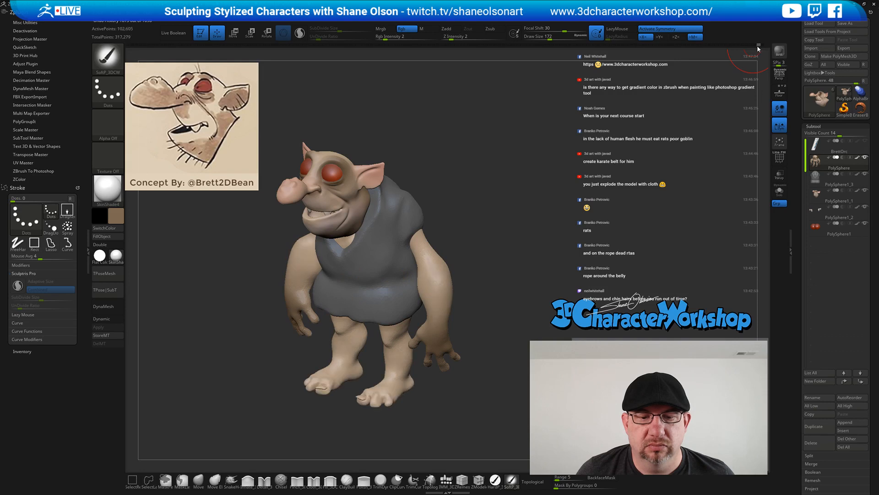
Enlarge the draw size to 197 and softly tint the body's feet and hands with the tan tone
{"action": "left_click_drag", "start_coordinate": [548, 234], "coordinate": [420, 384]}
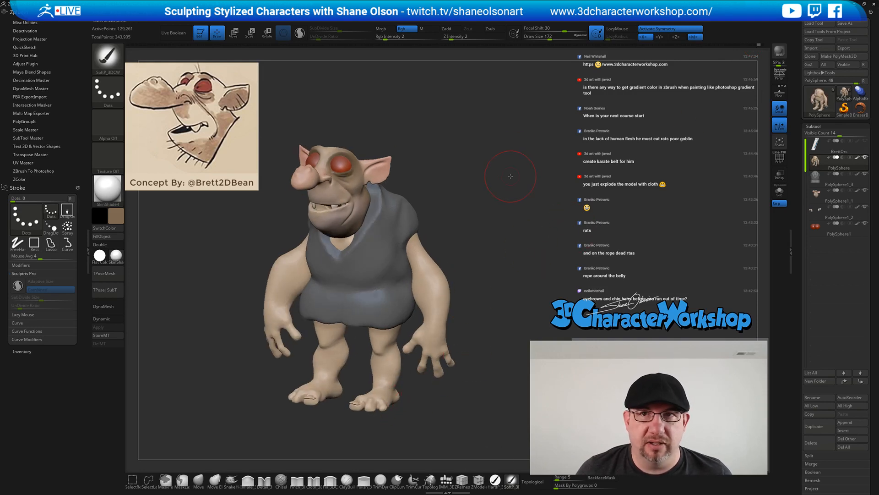
{"action": "left_click_drag", "start_coordinate": [510, 176], "coordinate": [500, 179]}
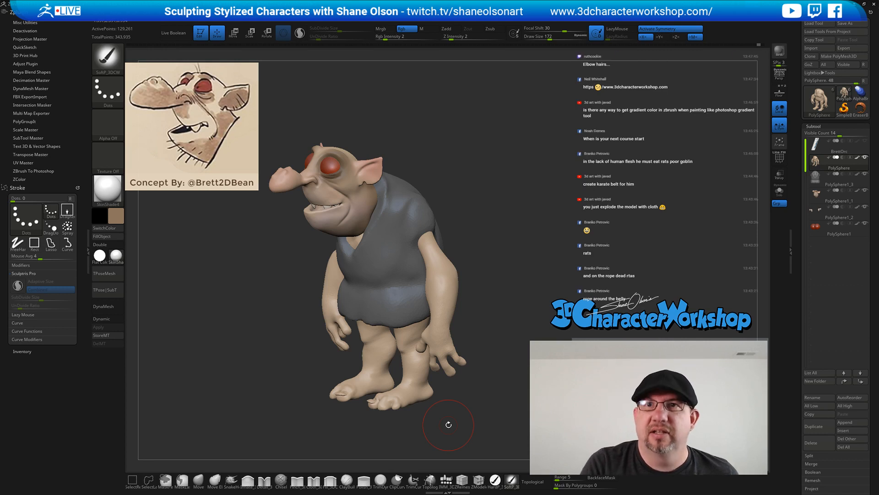
{"action": "mouse_move", "coordinate": [462, 360]}
{"action": "left_mouse_down"}
{"action": "mouse_move", "coordinate": [494, 322]}
{"action": "mouse_move", "coordinate": [498, 331]}
{"action": "left_mouse_up"}
{"action": "key", "text": "s"}
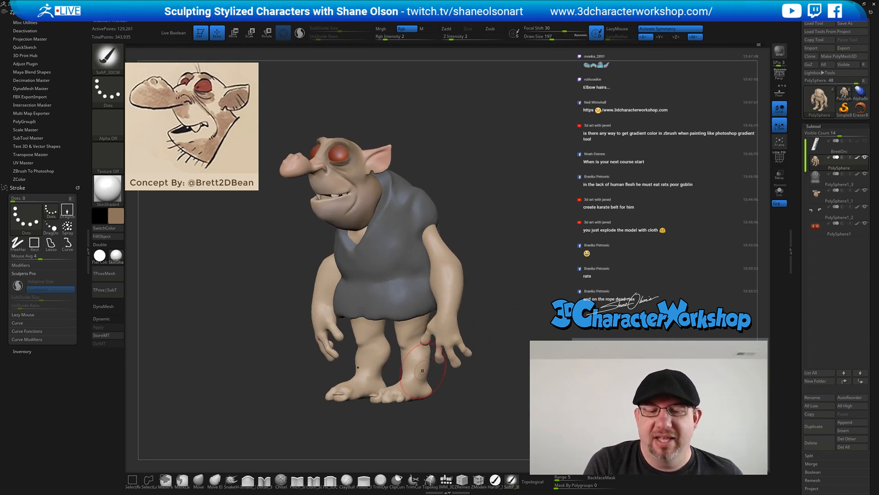
{"action": "mouse_move", "coordinate": [398, 391]}
{"action": "left_mouse_down"}
{"action": "mouse_move", "coordinate": [389, 393]}
{"action": "mouse_move", "coordinate": [422, 375]}
{"action": "left_mouse_up"}
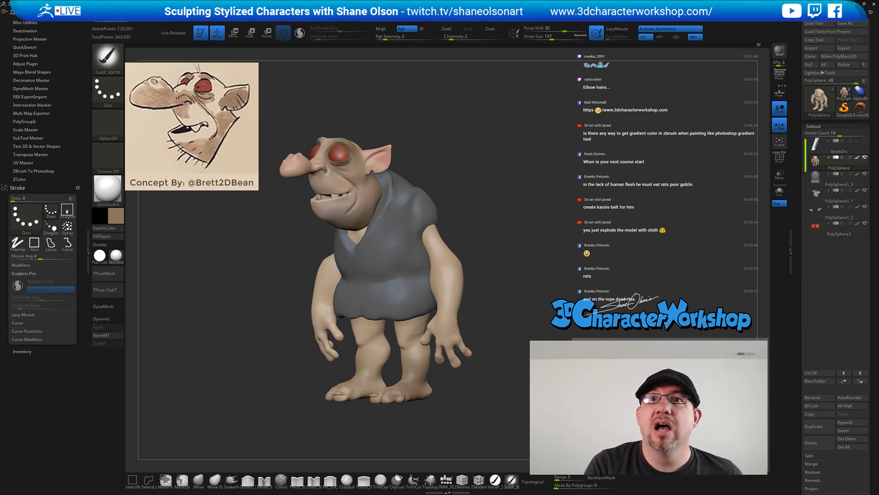
{"action": "mouse_move", "coordinate": [455, 342]}
{"action": "left_mouse_down"}
{"action": "mouse_move", "coordinate": [431, 326]}
{"action": "mouse_move", "coordinate": [449, 291]}
{"action": "mouse_move", "coordinate": [447, 268]}
{"action": "left_mouse_up"}
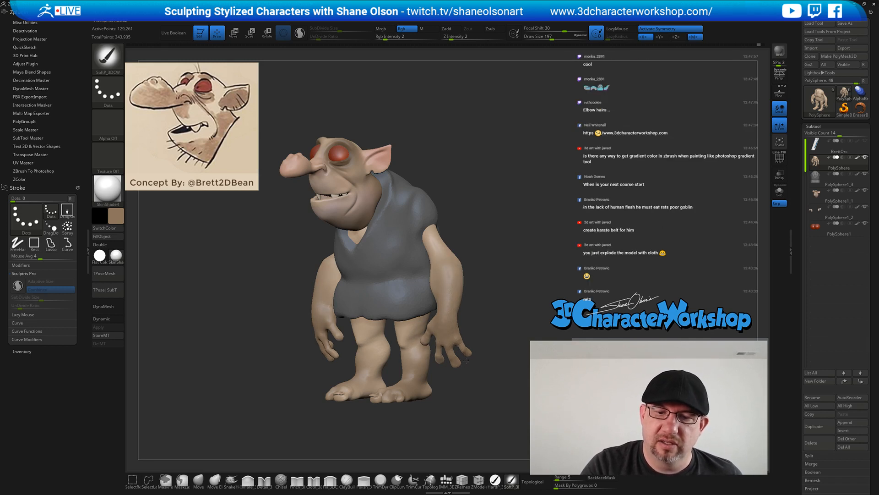
Continue the soft tan tint over the body's chest at the neckline and around the upper arms
{"action": "left_click_drag", "start_coordinate": [435, 387], "coordinate": [404, 383]}
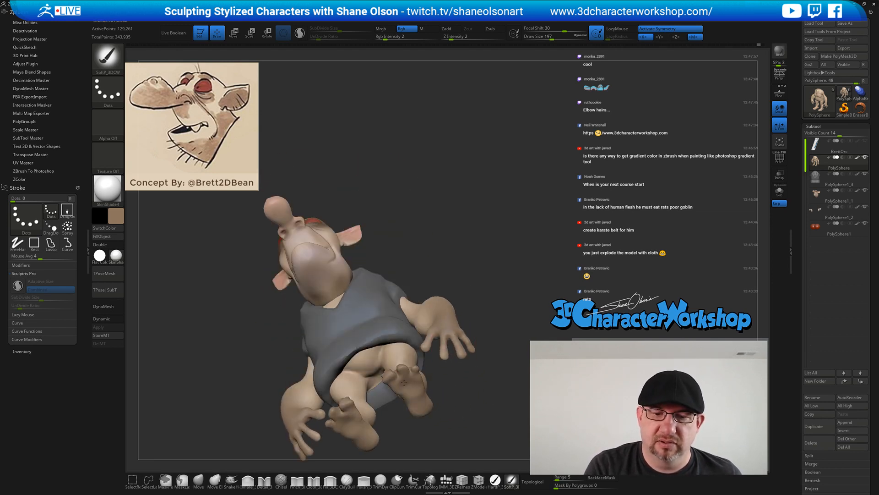
{"action": "left_click_drag", "start_coordinate": [446, 401], "coordinate": [424, 378]}
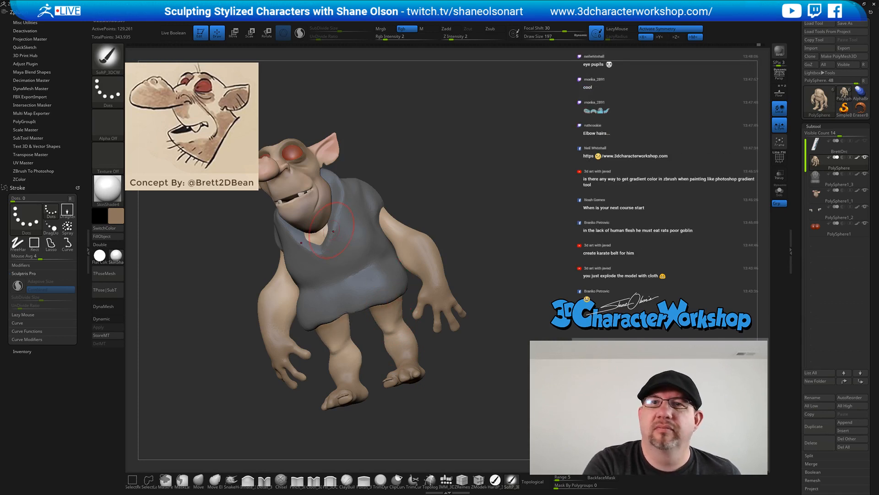
{"action": "mouse_move", "coordinate": [332, 232]}
{"action": "left_mouse_down"}
{"action": "mouse_move", "coordinate": [320, 236]}
{"action": "mouse_move", "coordinate": [328, 234]}
{"action": "left_mouse_up"}
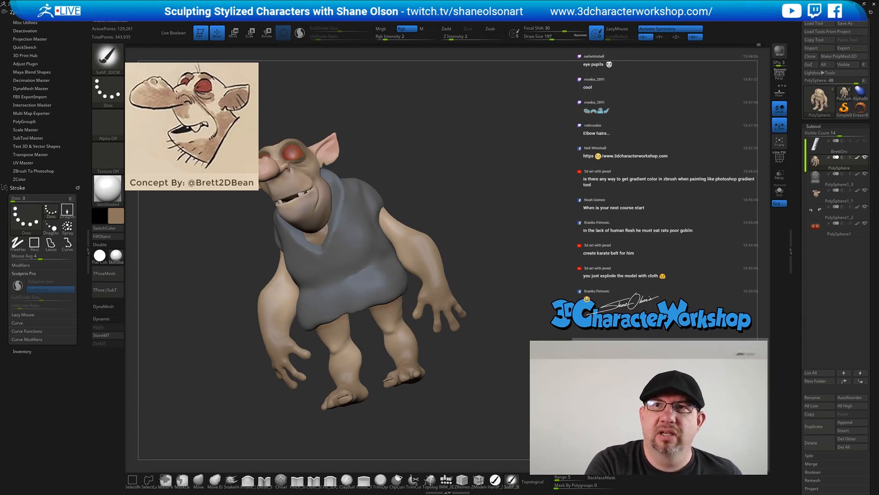
{"action": "left_click_drag", "start_coordinate": [462, 202], "coordinate": [458, 263]}
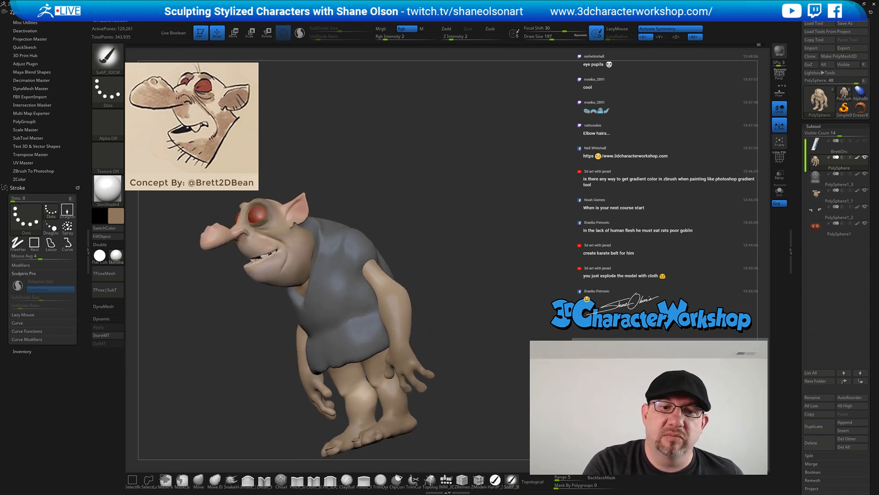
{"action": "left_click_drag", "start_coordinate": [398, 233], "coordinate": [374, 270]}
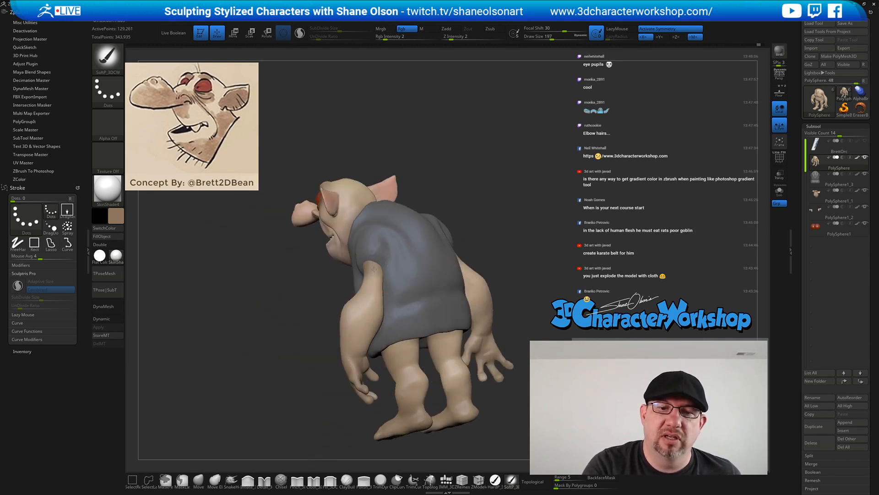
{"action": "left_click_drag", "start_coordinate": [450, 296], "coordinate": [483, 288]}
{"action": "left_click_drag", "start_coordinate": [494, 229], "coordinate": [515, 287]}
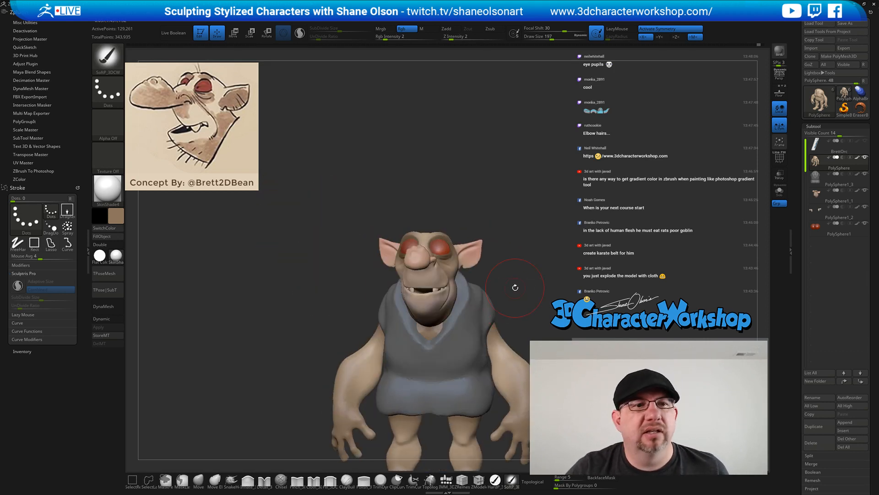
Reduce the draw size to 71, select the eyes and subdivide their mesh to about 3.145 million points
{"action": "mouse_move", "coordinate": [488, 196]}
{"action": "left_mouse_down"}
{"action": "mouse_move", "coordinate": [495, 218]}
{"action": "mouse_move", "coordinate": [536, 232]}
{"action": "mouse_move", "coordinate": [520, 232]}
{"action": "left_mouse_up"}
{"action": "key", "text": "s"}
{"action": "left_click", "coordinate": [516, 198], "text": "alt"}
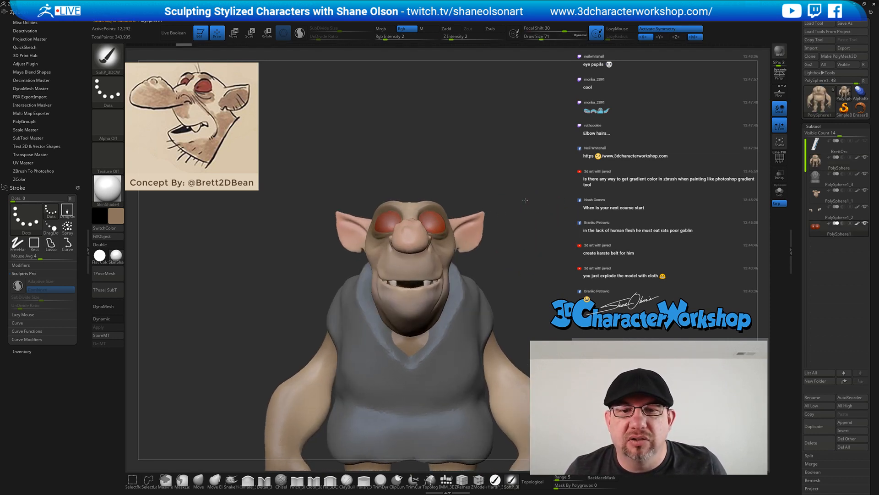
{"action": "key", "text": "ctrl"}
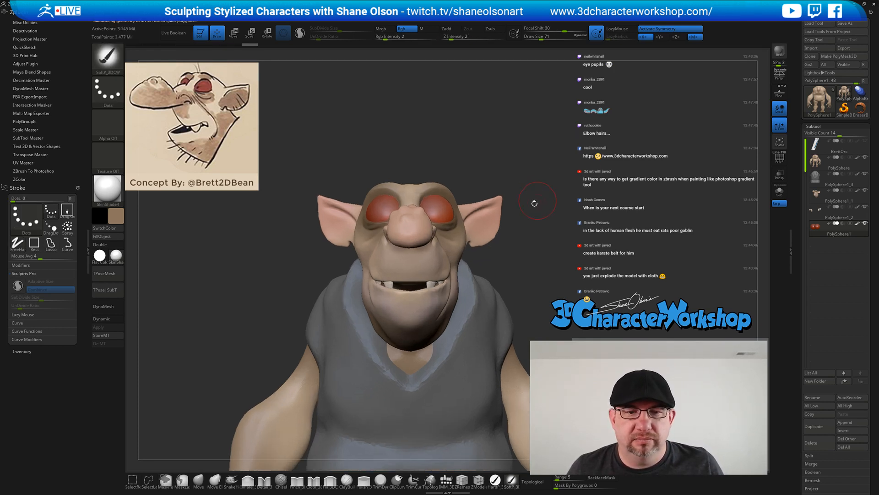
Set the colour to black and switch to the hard paint brush at draw size 23 for the eyes
{"action": "mouse_move", "coordinate": [124, 221]}
{"action": "left_mouse_down"}
{"action": "mouse_move", "coordinate": [83, 215]}
{"action": "mouse_move", "coordinate": [84, 248]}
{"action": "mouse_move", "coordinate": [70, 253]}
{"action": "left_mouse_up"}
{"action": "key", "text": "s"}
{"action": "left_click_drag", "start_coordinate": [513, 155], "coordinate": [506, 156]}
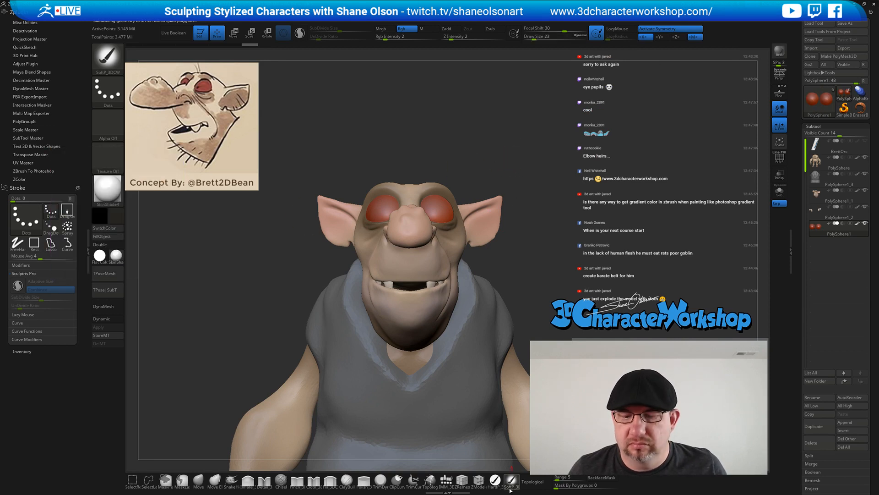
{"action": "left_click", "coordinate": [496, 480]}
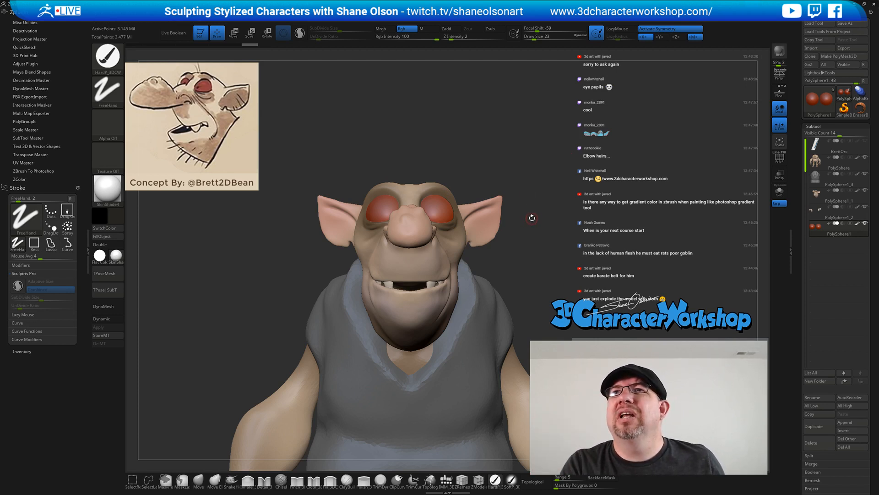
{"action": "left_click_drag", "start_coordinate": [532, 217], "coordinate": [530, 228]}
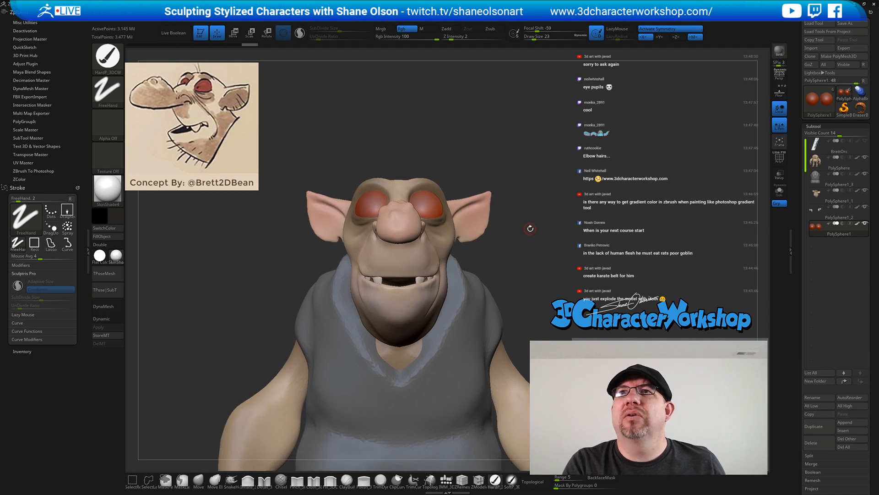
Paint small black pupils on both eyes, undoing the attempt at draw size 13 and repainting them at size 10
{"action": "key", "text": "s"}
{"action": "left_click_drag", "start_coordinate": [516, 258], "coordinate": [515, 258]}
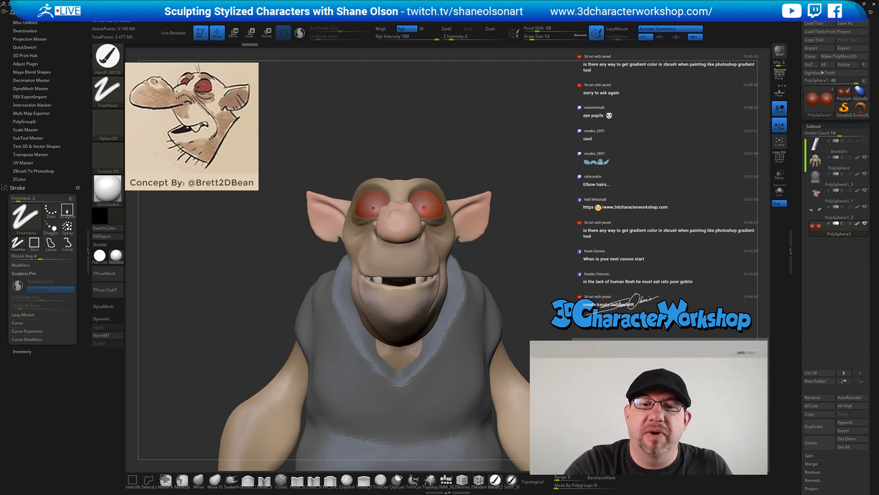
{"action": "left_click", "coordinate": [424, 208]}
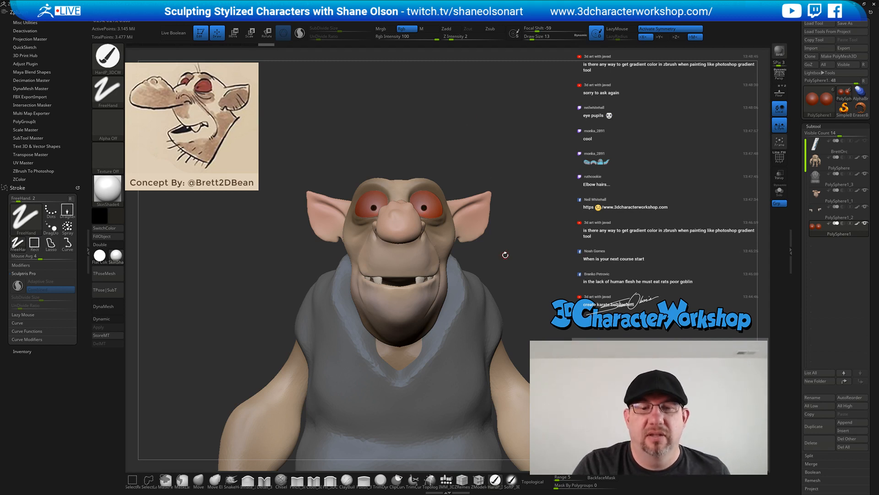
{"action": "key", "text": "ctrl+z"}
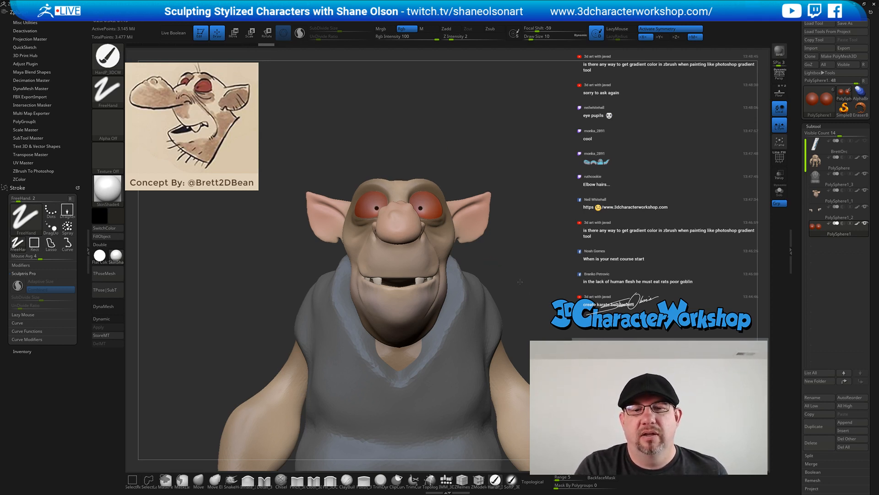
Select the head, sample its brown skin colour, and undo the trial stroke below the eye with the draw size at 42
{"action": "right_click_drag", "start_coordinate": [530, 298], "coordinate": [536, 263], "text": "ctrl"}
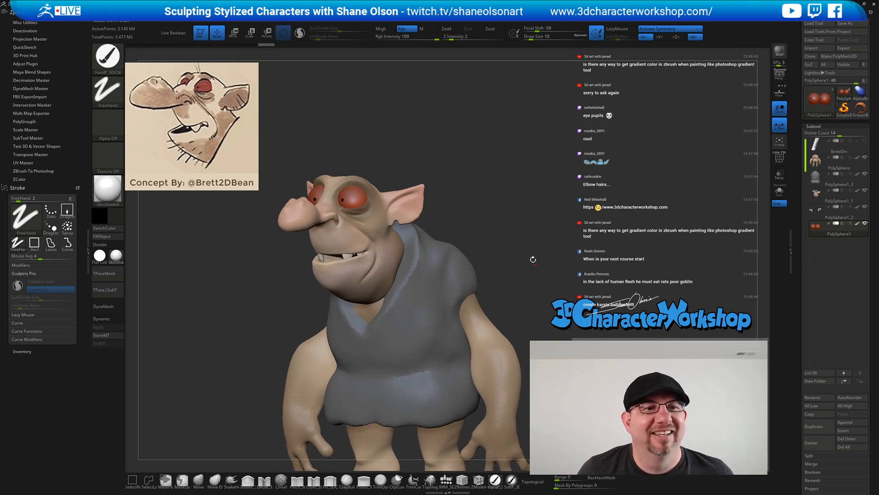
{"action": "right_click_drag", "start_coordinate": [521, 185], "coordinate": [503, 176]}
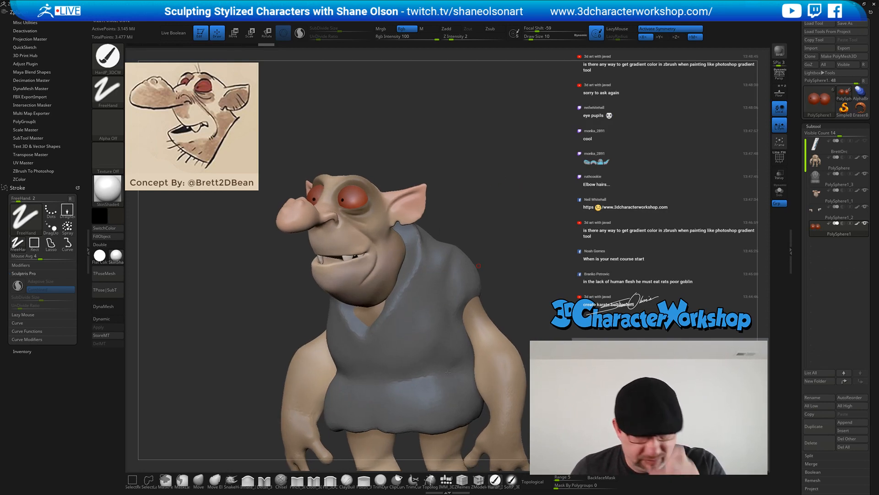
{"action": "left_click", "coordinate": [379, 209], "text": "alt"}
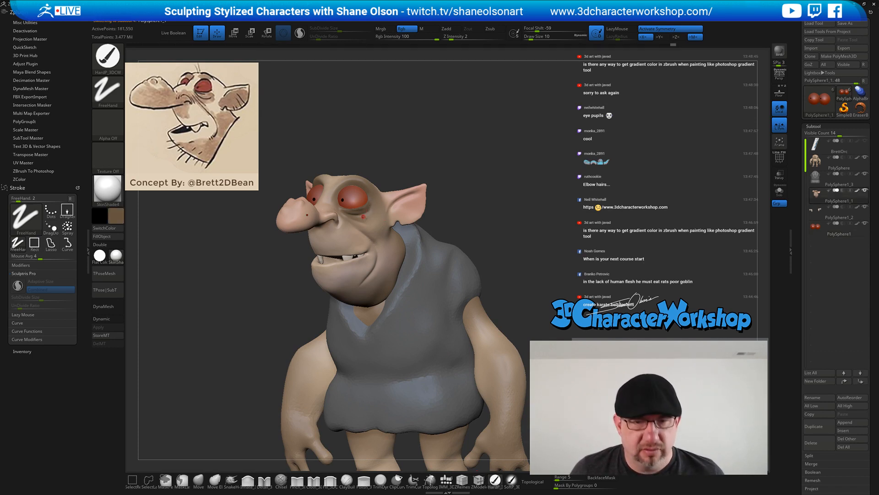
{"action": "mouse_move", "coordinate": [377, 242]}
{"action": "left_mouse_down"}
{"action": "mouse_move", "coordinate": [372, 219]}
{"action": "mouse_move", "coordinate": [363, 223]}
{"action": "left_mouse_up"}
{"action": "key", "text": "ctrl"}
{"action": "key", "text": "ctrl+z"}
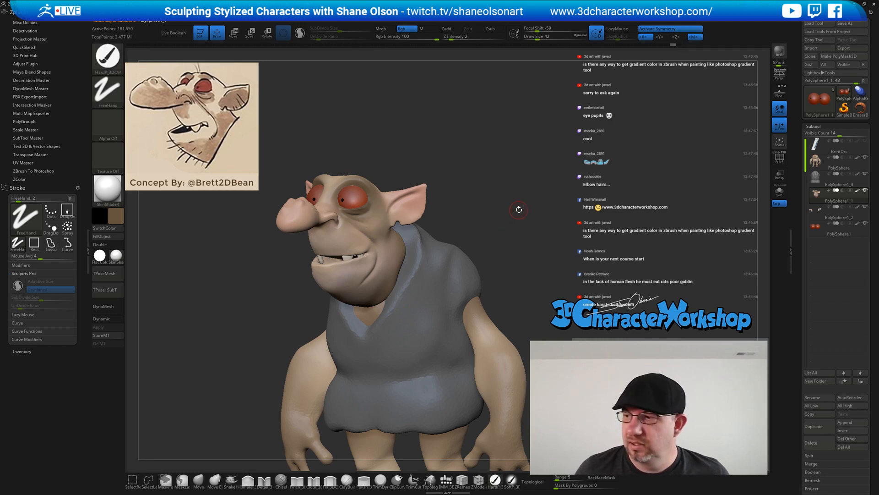
Switch to the soft paint brush for the head
{"action": "left_click_drag", "start_coordinate": [498, 237], "coordinate": [460, 233]}
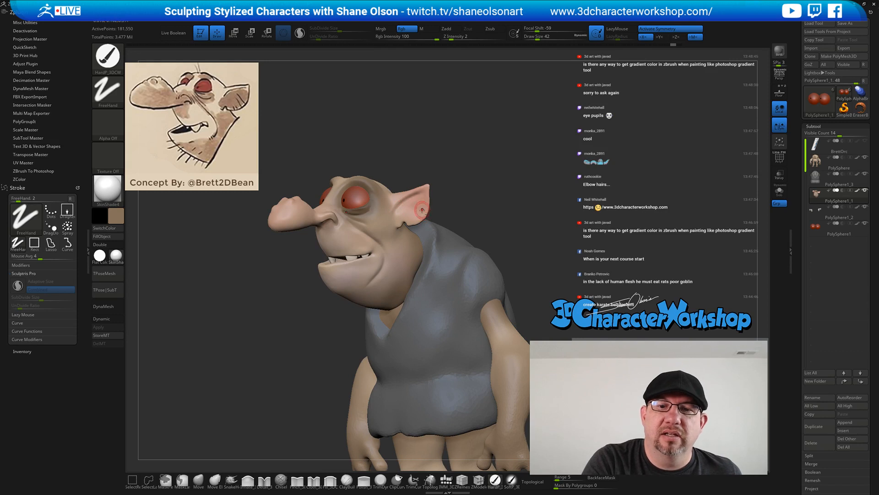
{"action": "left_click_drag", "start_coordinate": [440, 320], "coordinate": [462, 400]}
{"action": "left_click", "coordinate": [511, 479]}
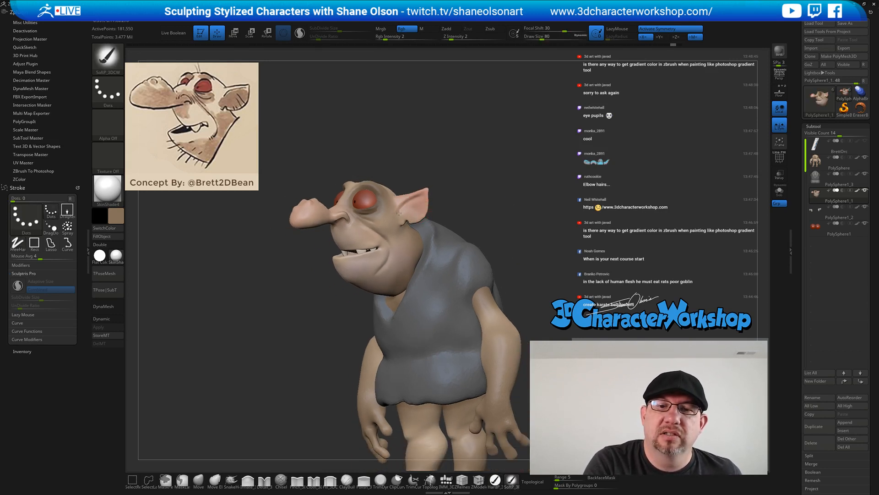
Mask the orc's chin and a patch on top of the head, and save the tool
{"action": "left_click_drag", "start_coordinate": [495, 230], "coordinate": [510, 293], "text": "alt"}
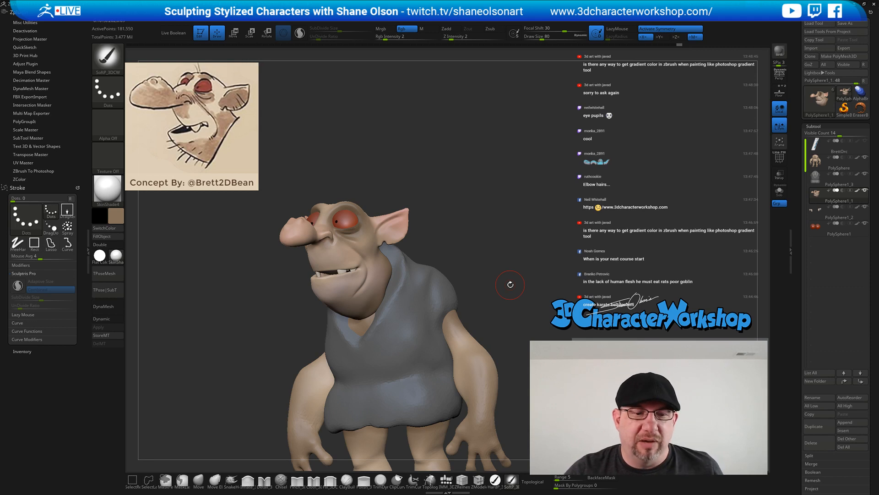
{"action": "left_click_drag", "start_coordinate": [473, 296], "coordinate": [456, 273]}
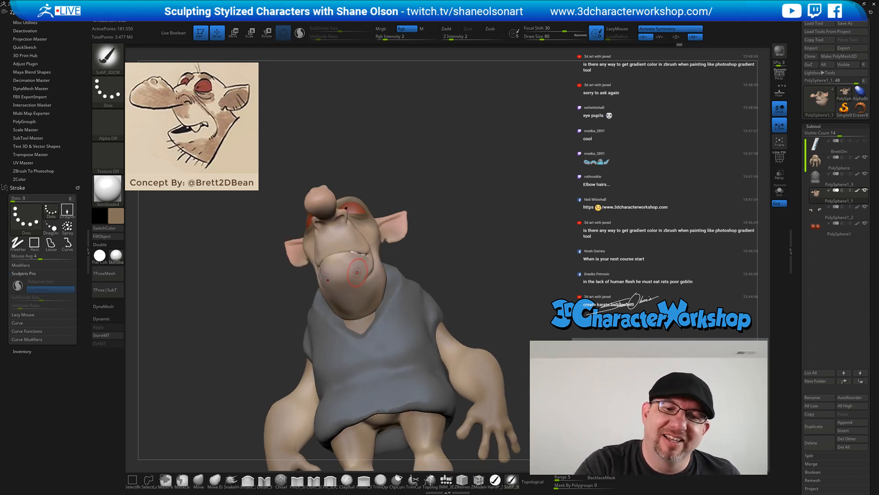
{"action": "mouse_move", "coordinate": [351, 276]}
{"action": "left_mouse_down", "text": "ctrl"}
{"action": "mouse_move", "coordinate": [341, 293]}
{"action": "mouse_move", "coordinate": [368, 296]}
{"action": "mouse_move", "coordinate": [332, 293]}
{"action": "mouse_move", "coordinate": [353, 264]}
{"action": "mouse_move", "coordinate": [365, 303]}
{"action": "left_mouse_up", "text": "ctrl"}
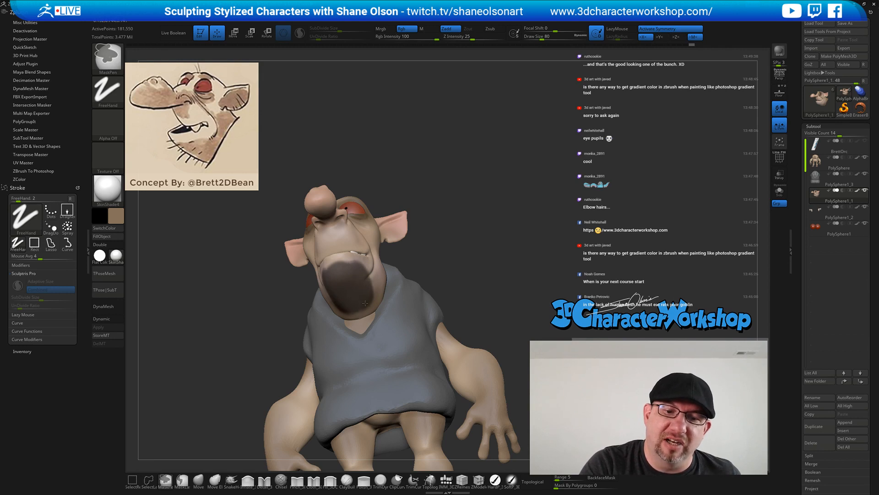
{"action": "mouse_move", "coordinate": [501, 253]}
{"action": "left_mouse_down"}
{"action": "mouse_move", "coordinate": [487, 283]}
{"action": "mouse_move", "coordinate": [525, 280]}
{"action": "mouse_move", "coordinate": [533, 240]}
{"action": "left_mouse_up"}
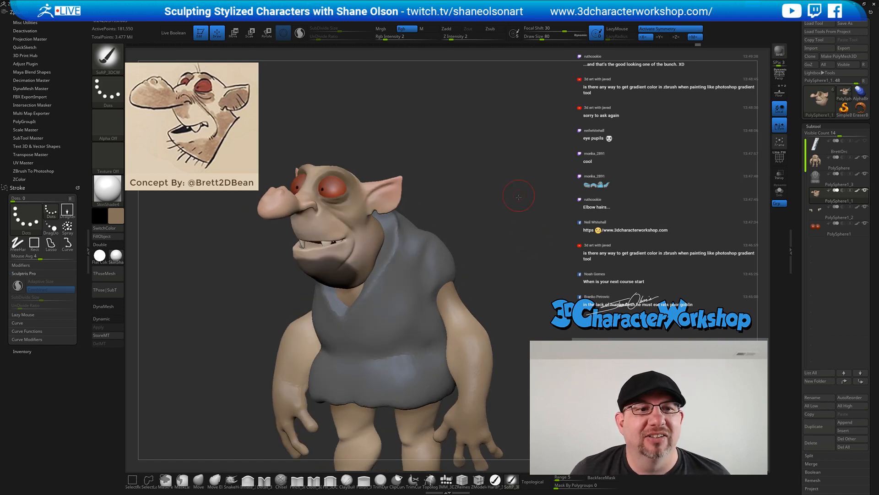
{"action": "left_click_drag", "start_coordinate": [519, 196], "coordinate": [512, 242]}
{"action": "left_click_drag", "start_coordinate": [321, 216], "coordinate": [328, 209], "text": "ctrl"}
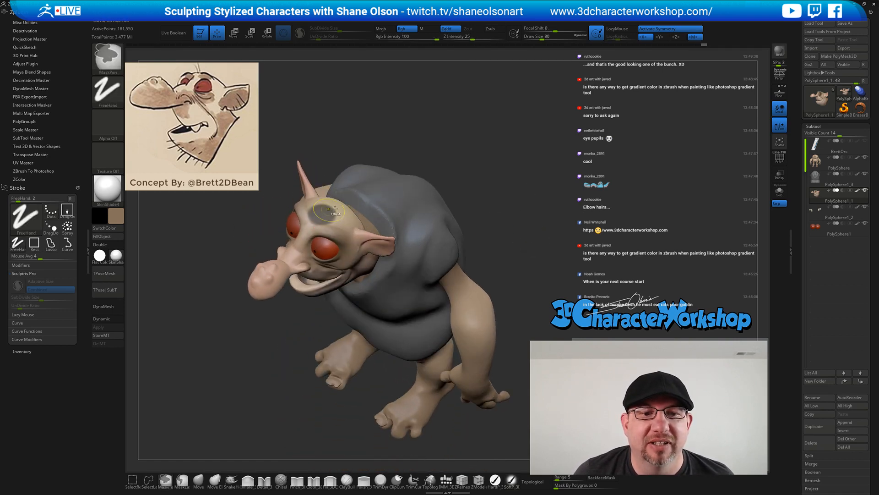
{"action": "mouse_move", "coordinate": [529, 343]}
{"action": "left_mouse_down"}
{"action": "mouse_move", "coordinate": [535, 304]}
{"action": "mouse_move", "coordinate": [715, 295]}
{"action": "mouse_move", "coordinate": [760, 281]}
{"action": "left_mouse_up"}
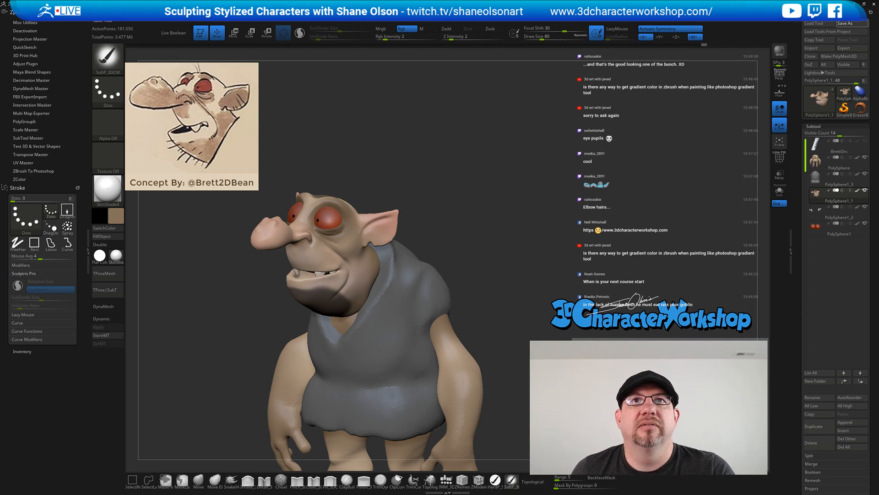
{"action": "left_click", "coordinate": [651, 230]}
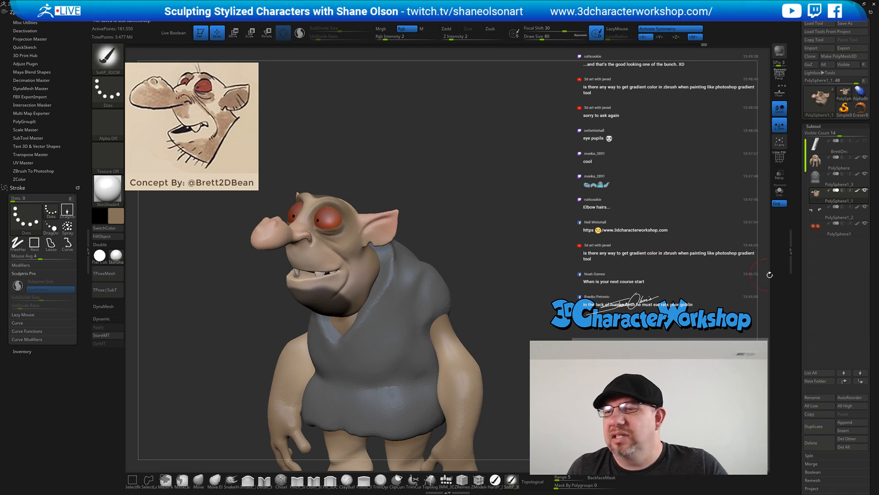
Turn on the FiberMesh preview for the masked chin and crown of the head
{"action": "left_click_drag", "start_coordinate": [802, 280], "coordinate": [802, 235]}
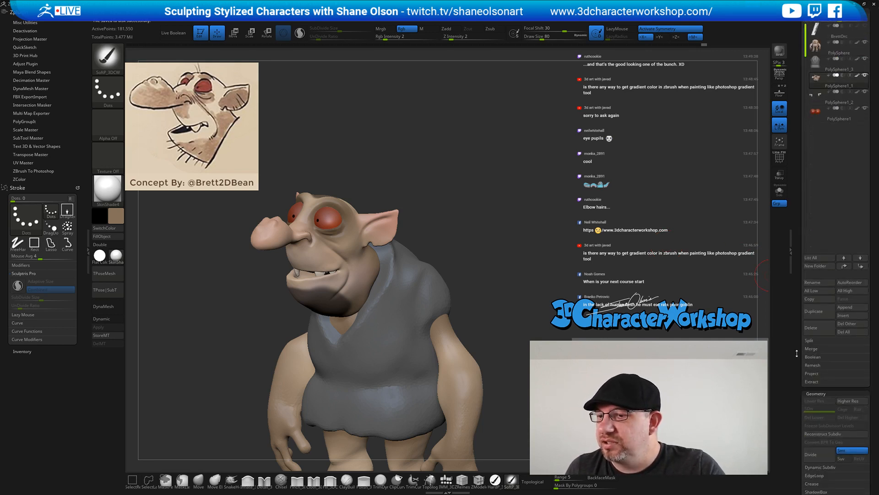
{"action": "left_click_drag", "start_coordinate": [800, 363], "coordinate": [802, 283]}
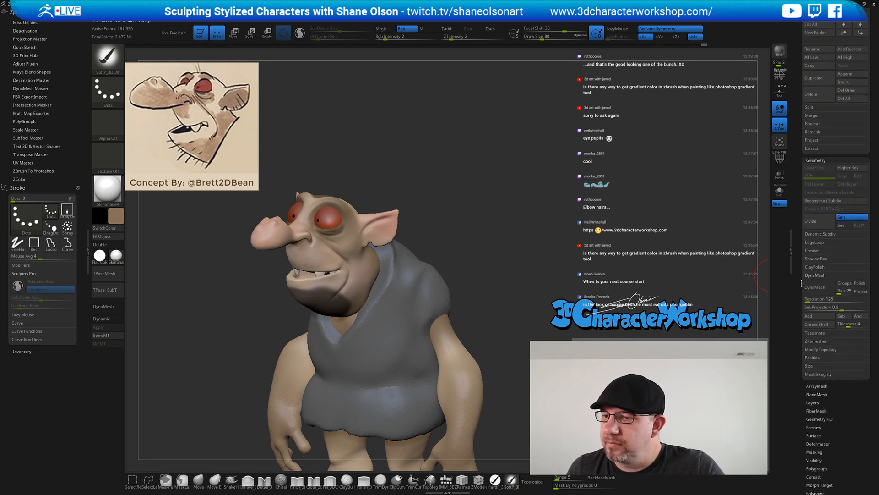
{"action": "left_click", "coordinate": [814, 411]}
{"action": "left_click_drag", "start_coordinate": [827, 363], "coordinate": [828, 399]}
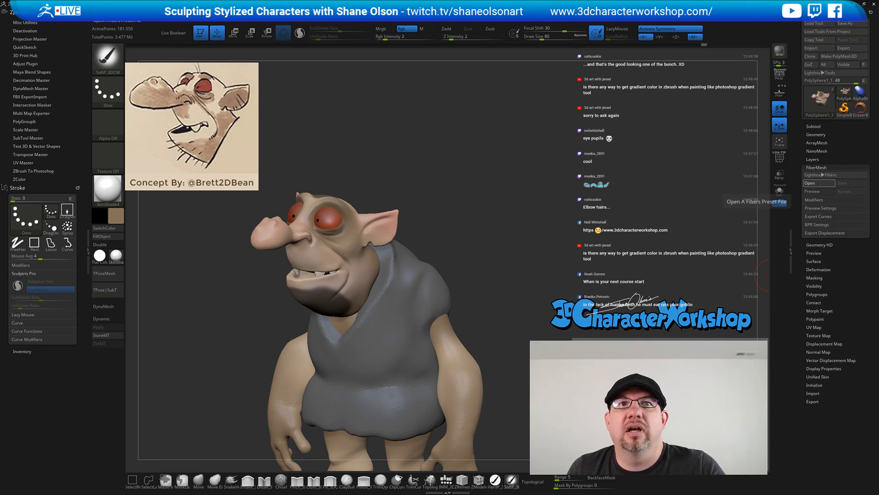
{"action": "left_click", "coordinate": [818, 191]}
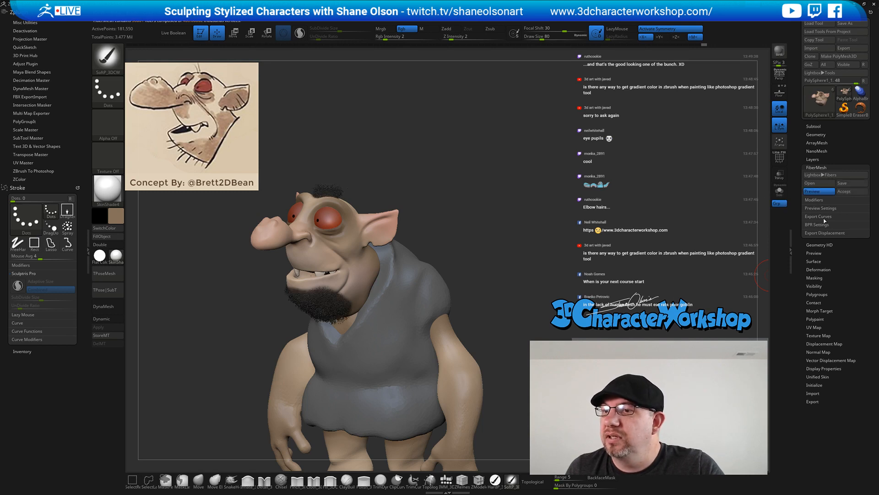
Set the fiber length to about 302, coverage to about 0.2 and maximum fibers to about 24.8
{"action": "left_click_drag", "start_coordinate": [528, 238], "coordinate": [547, 206]}
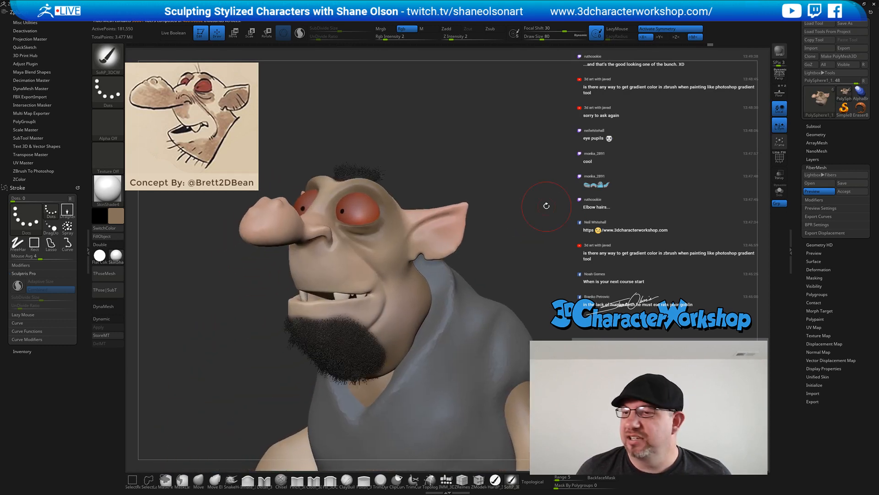
{"action": "left_click", "coordinate": [815, 199]}
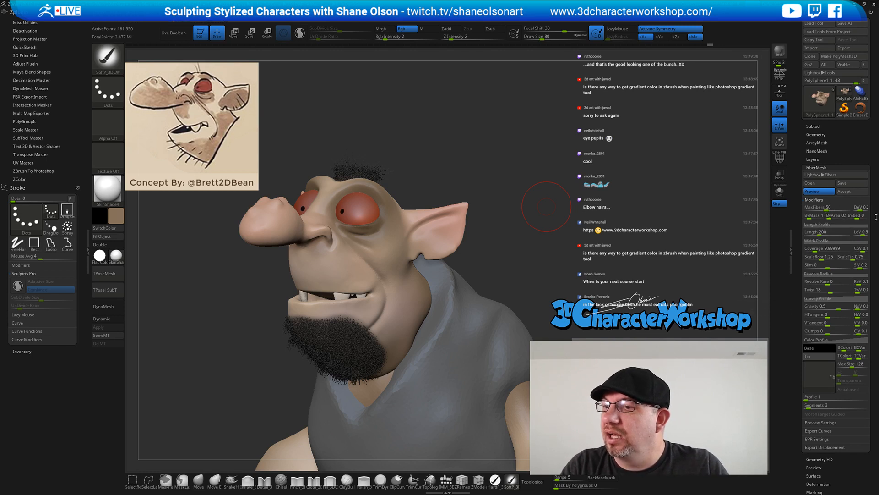
{"action": "left_click_drag", "start_coordinate": [819, 232], "coordinate": [806, 267]}
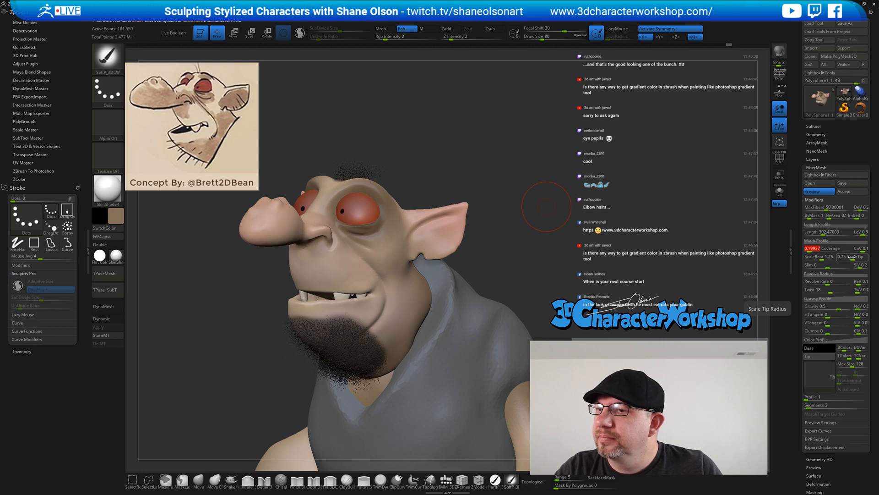
{"action": "left_click_drag", "start_coordinate": [825, 207], "coordinate": [816, 211]}
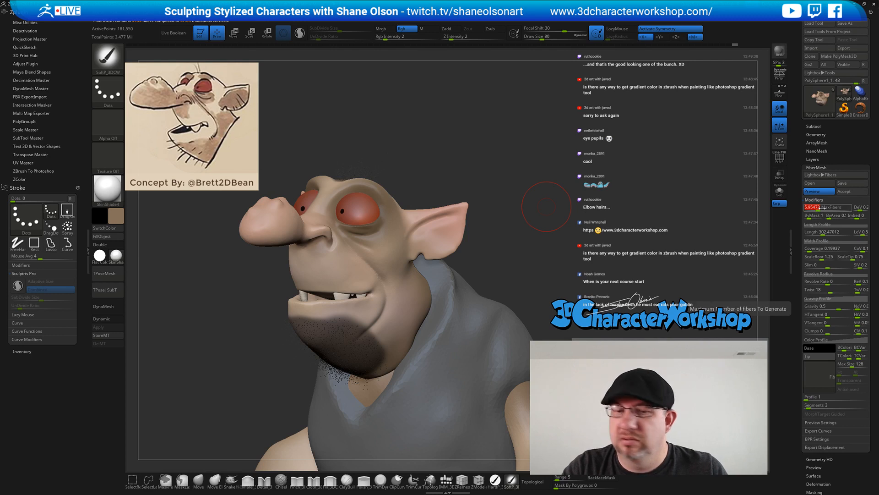
{"action": "left_click_drag", "start_coordinate": [824, 207], "coordinate": [836, 208]}
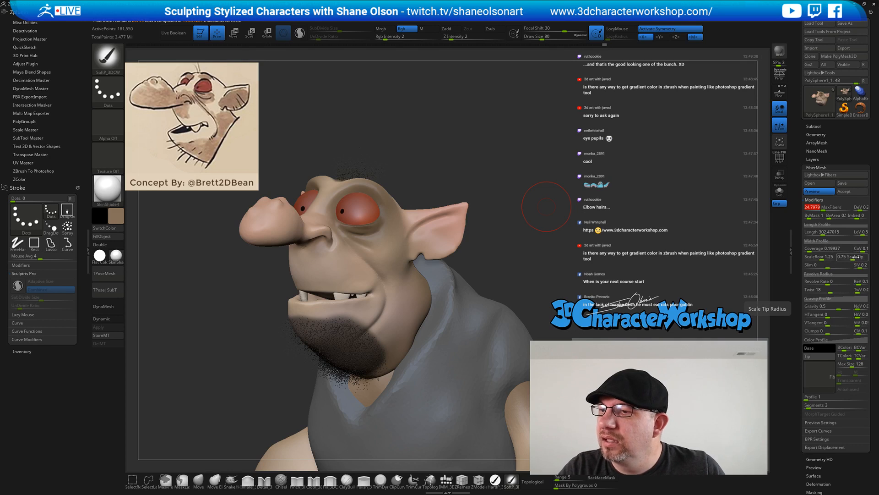
Set the fibers' root scale to 10, tip scale to about 1.84 and length to about 910
{"action": "left_click_drag", "start_coordinate": [856, 257], "coordinate": [835, 257]}
{"action": "left_click_drag", "start_coordinate": [546, 206], "coordinate": [506, 209]}
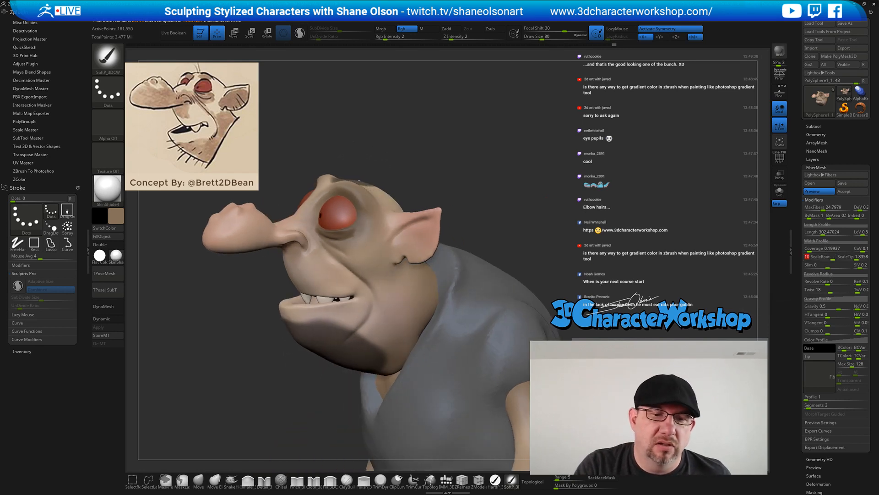
{"action": "left_click_drag", "start_coordinate": [601, 283], "coordinate": [624, 310]}
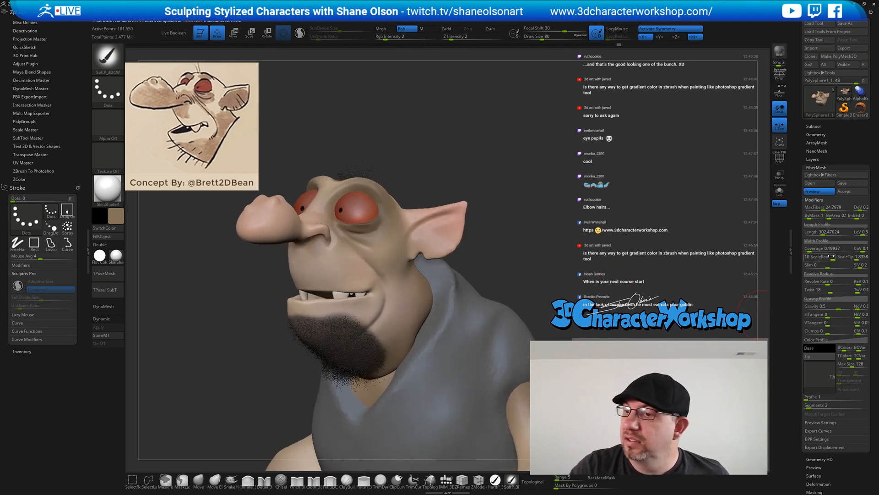
{"action": "left_click_drag", "start_coordinate": [828, 232], "coordinate": [831, 232]}
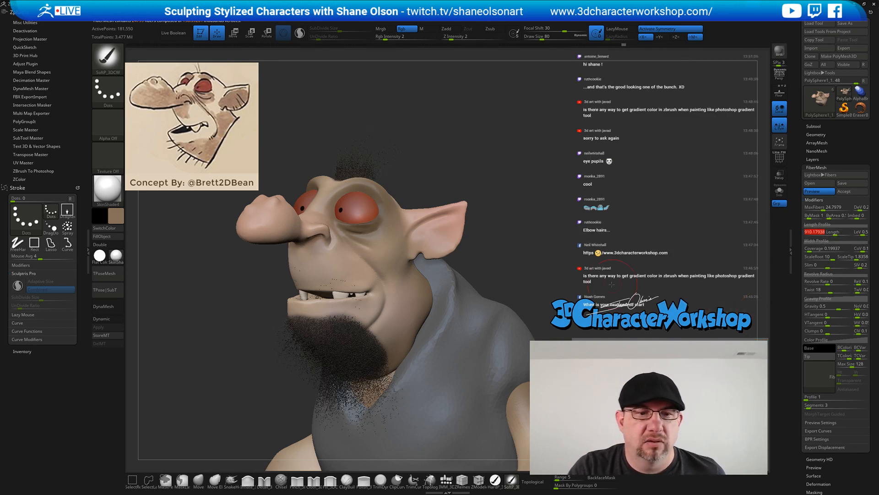
{"action": "mouse_move", "coordinate": [739, 306]}
{"action": "left_mouse_down"}
{"action": "mouse_move", "coordinate": [606, 286]}
{"action": "mouse_move", "coordinate": [623, 287]}
{"action": "left_mouse_up"}
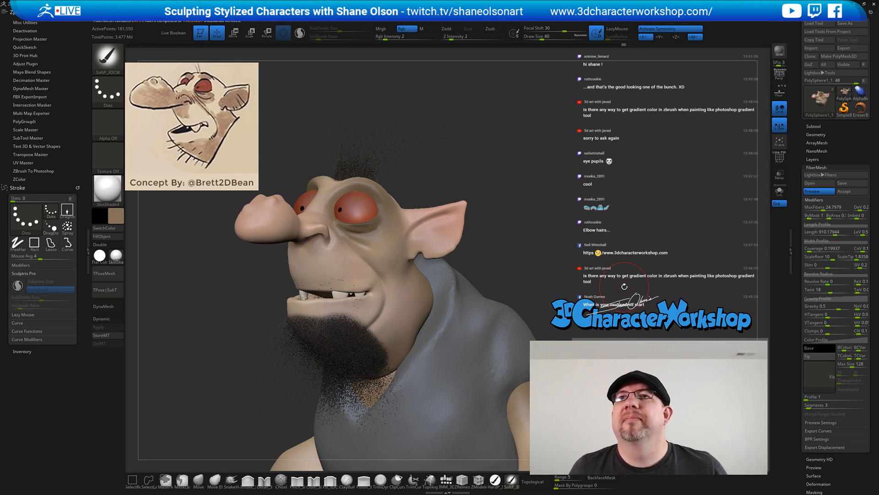
{"action": "left_click_drag", "start_coordinate": [591, 246], "coordinate": [572, 227]}
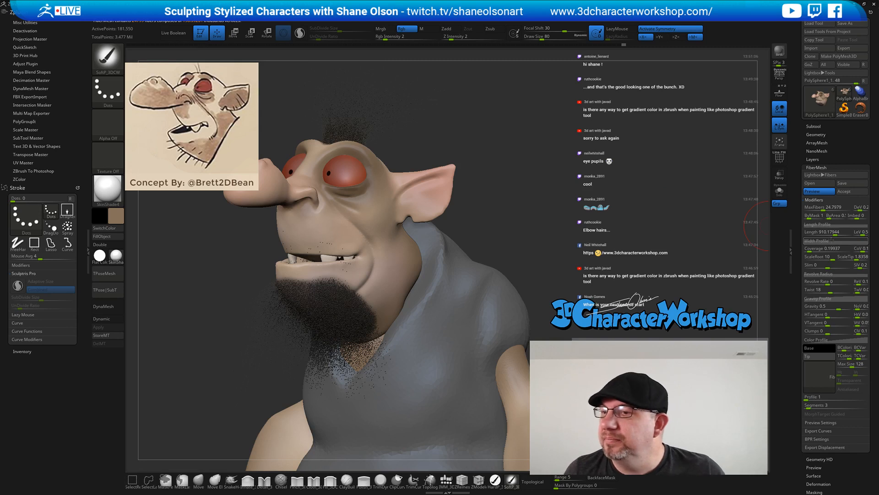
Try several lower fiber coverage values and settle on 0.0026
{"action": "left_click", "coordinate": [807, 250]}
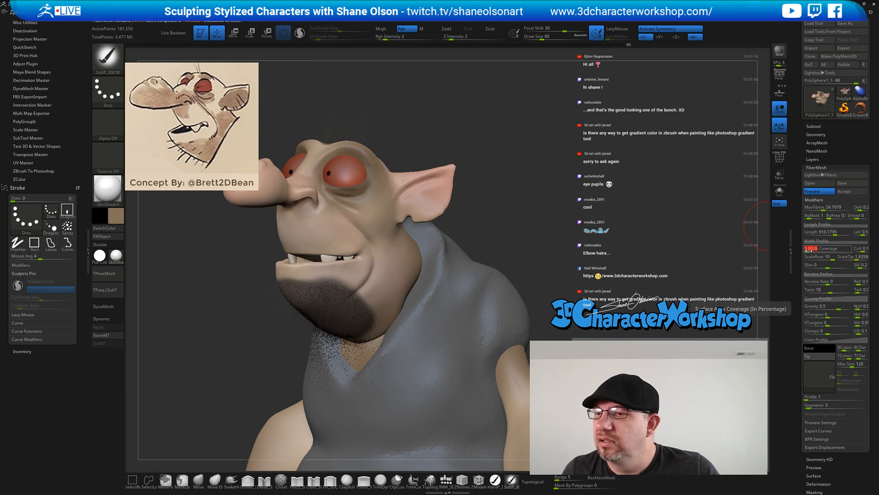
{"action": "left_click", "coordinate": [809, 250]}
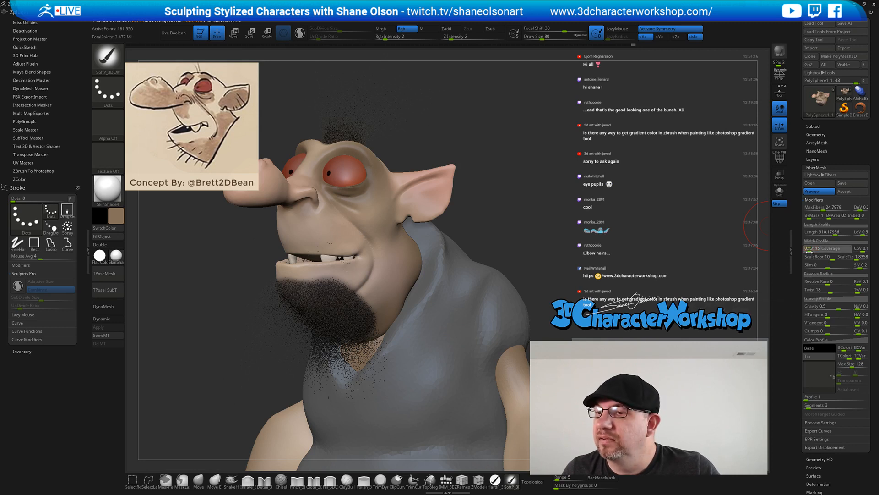
{"action": "left_click", "coordinate": [807, 250]}
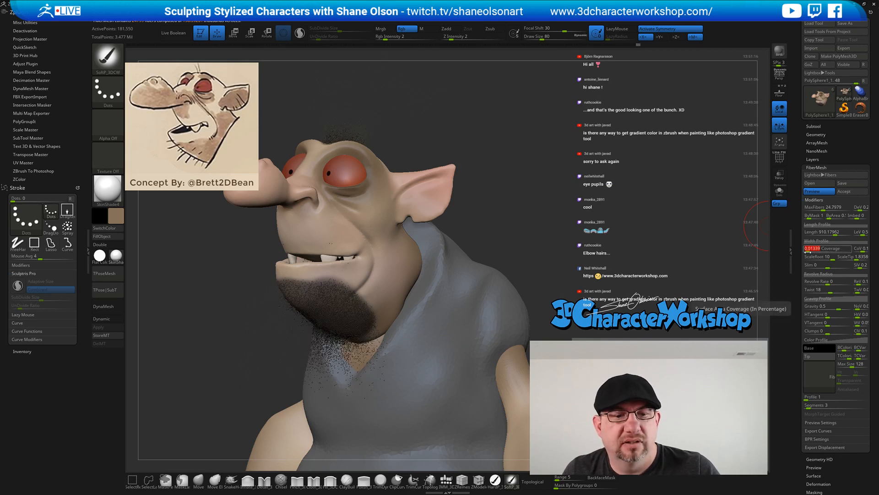
{"action": "left_click", "coordinate": [807, 251]}
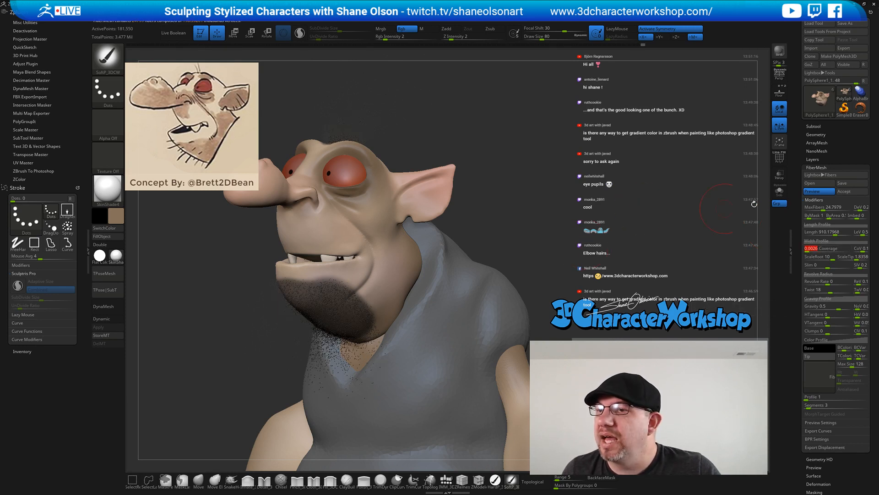
Lower the maximum number of fibers to about 4.16
{"action": "left_click", "coordinate": [843, 210]}
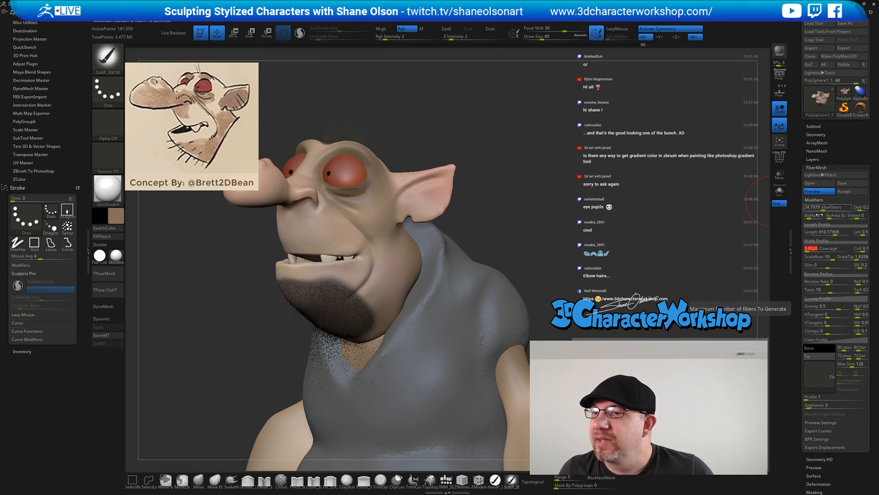
{"action": "left_click_drag", "start_coordinate": [823, 210], "coordinate": [814, 210]}
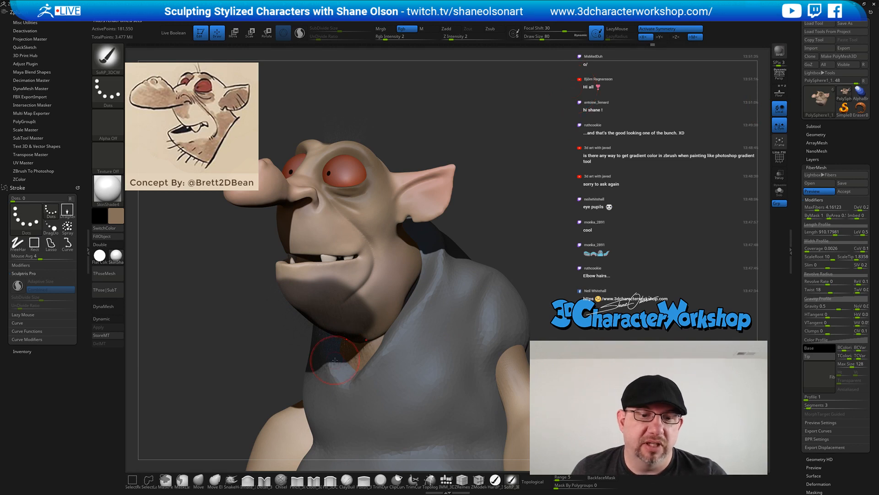
{"action": "mouse_move", "coordinate": [641, 177]}
{"action": "left_mouse_down"}
{"action": "mouse_move", "coordinate": [609, 187]}
{"action": "mouse_move", "coordinate": [637, 201]}
{"action": "mouse_move", "coordinate": [638, 215]}
{"action": "left_mouse_up"}
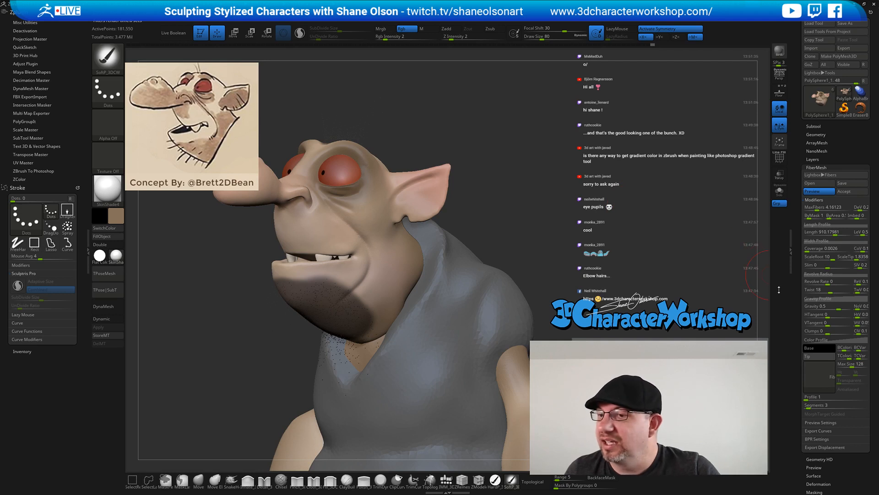
Set the fiber segments to 6 and the tip scale to about 5.78
{"action": "scroll", "coordinate": [798, 372], "scroll_direction": "down", "scroll_amount": 1}
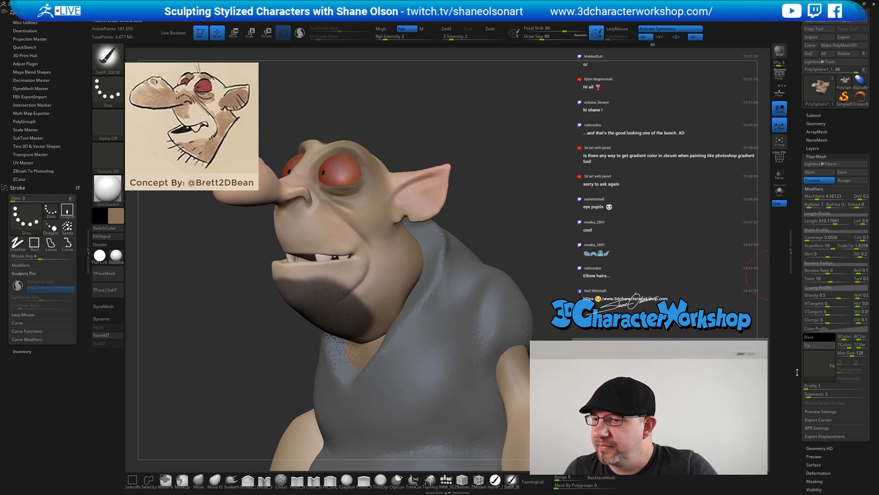
{"action": "left_click", "coordinate": [807, 395]}
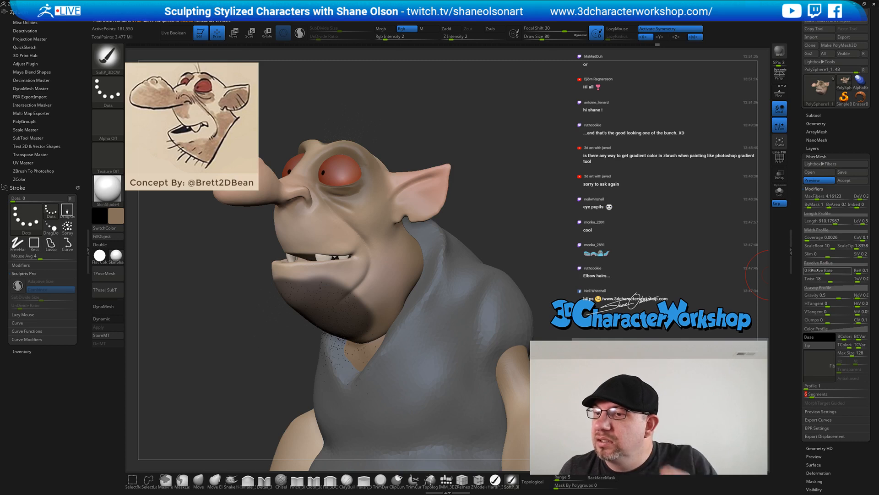
{"action": "left_click_drag", "start_coordinate": [852, 245], "coordinate": [855, 246]}
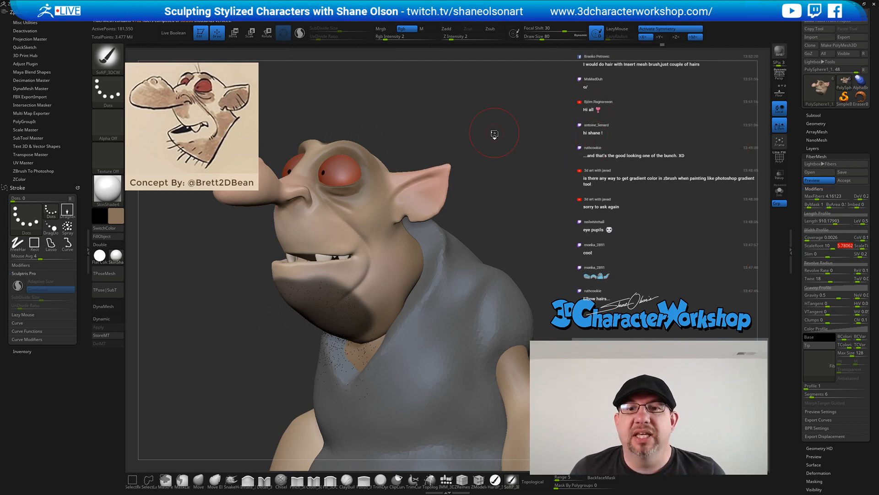
Try several presets from the fiber library on the chin and crown fibers and settle on Fibers162
{"action": "key", "text": "comma"}
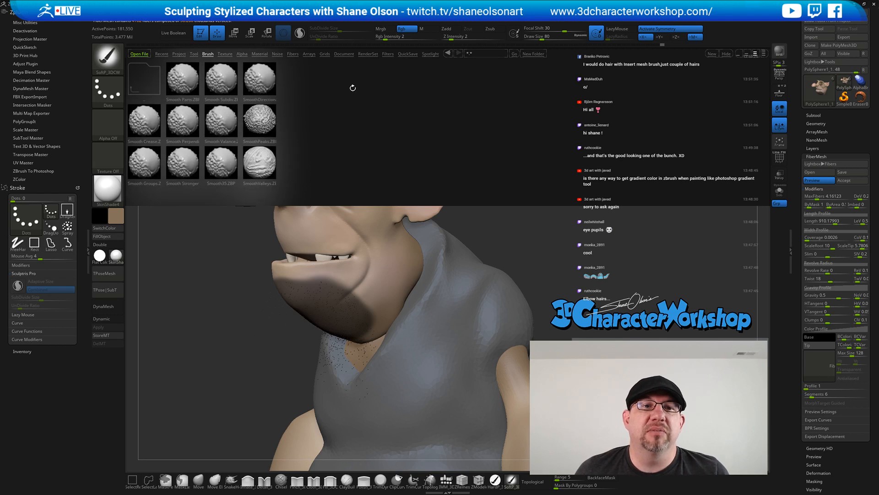
{"action": "left_click", "coordinate": [293, 54]}
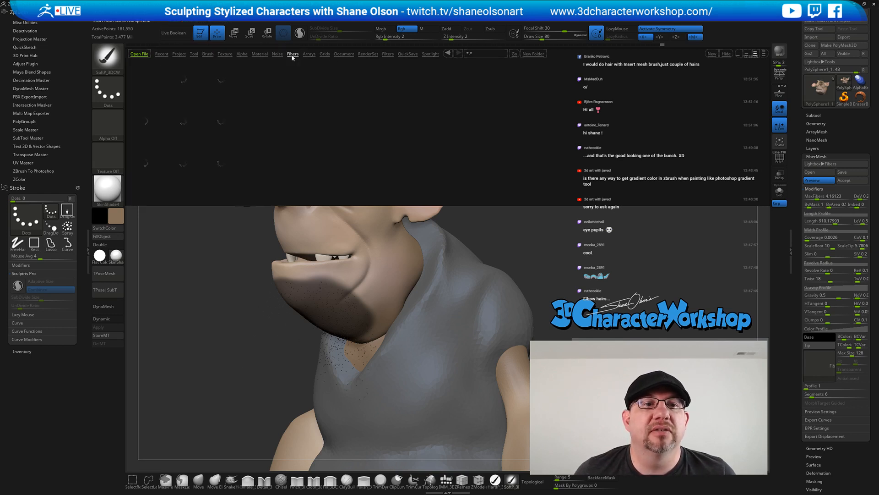
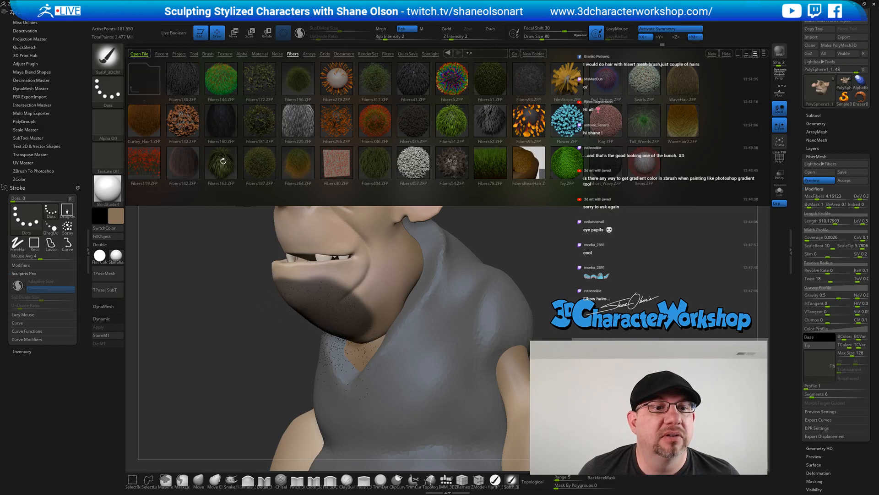
{"action": "left_click", "coordinate": [223, 161]}
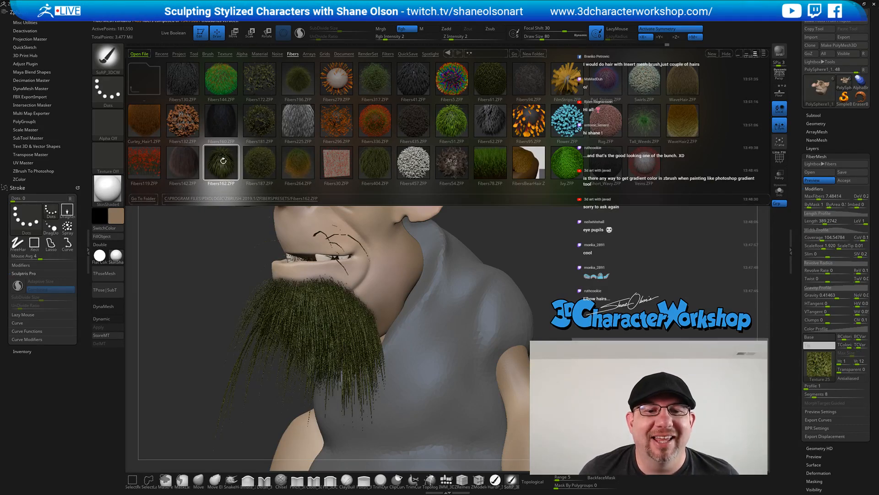
{"action": "left_click", "coordinate": [182, 85]}
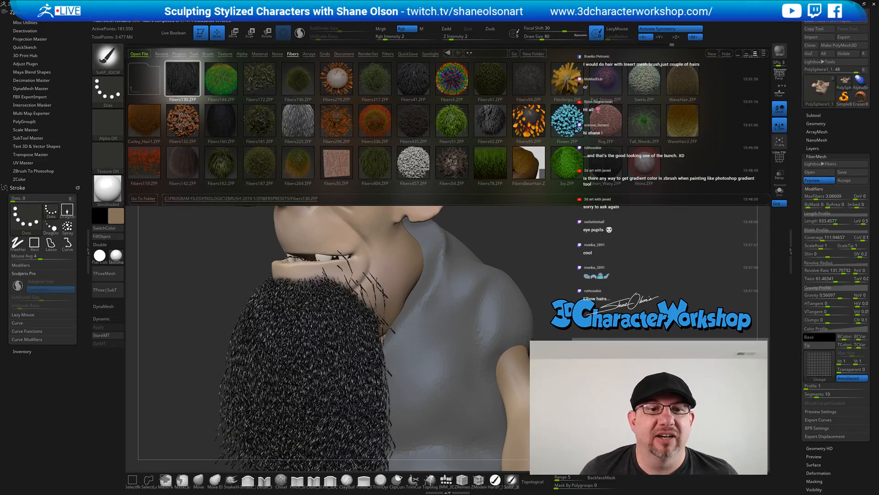
{"action": "left_click", "coordinate": [300, 159]}
{"action": "left_click", "coordinate": [382, 167]}
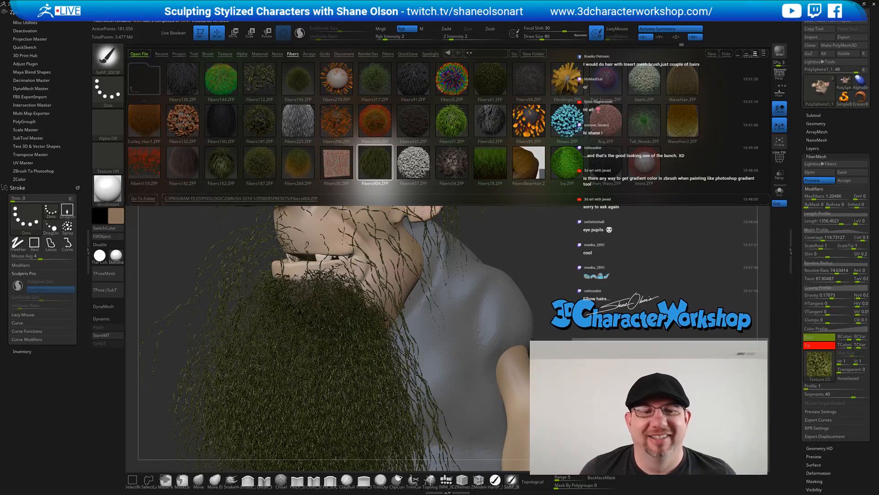
{"action": "left_click", "coordinate": [495, 121]}
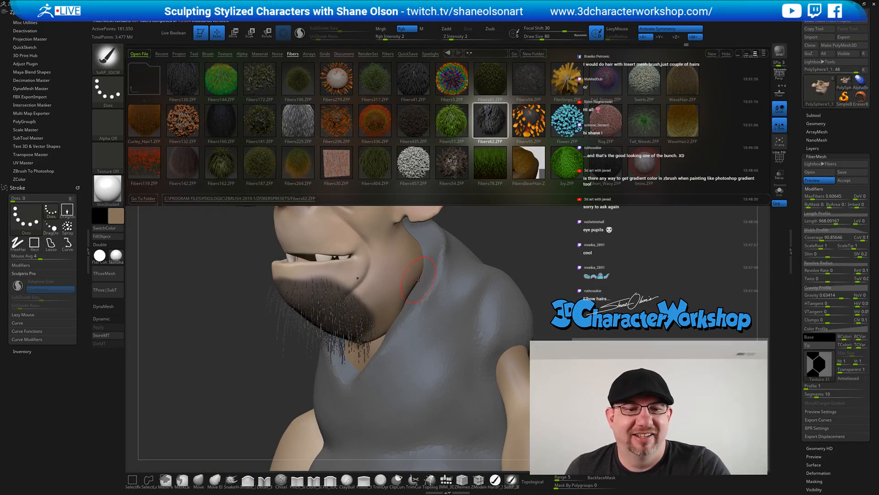
{"action": "left_click", "coordinate": [636, 125]}
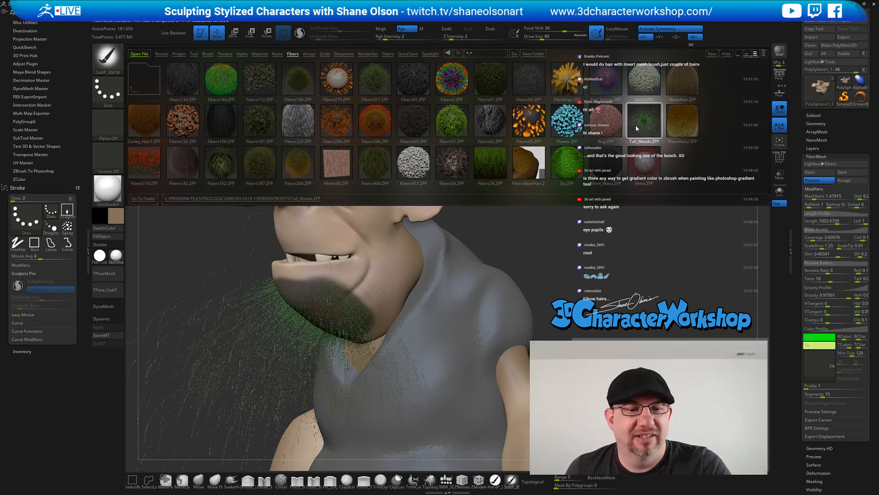
{"action": "left_click", "coordinate": [676, 124]}
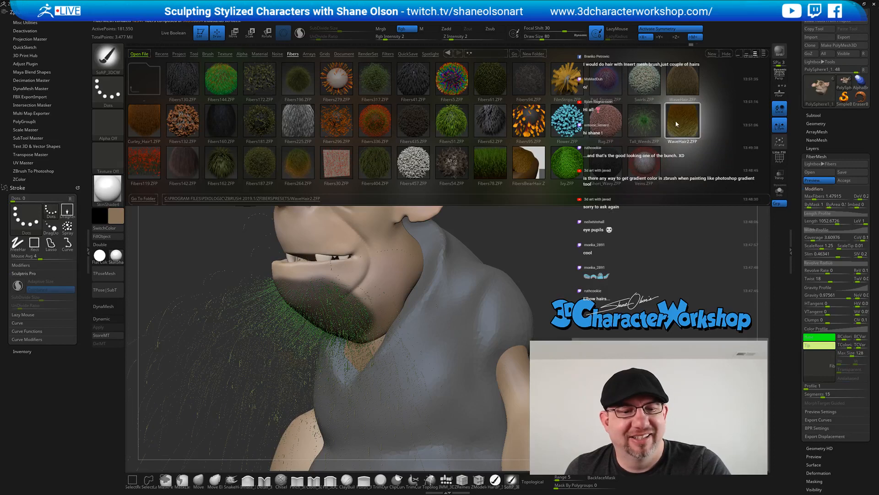
{"action": "left_click", "coordinate": [604, 166]}
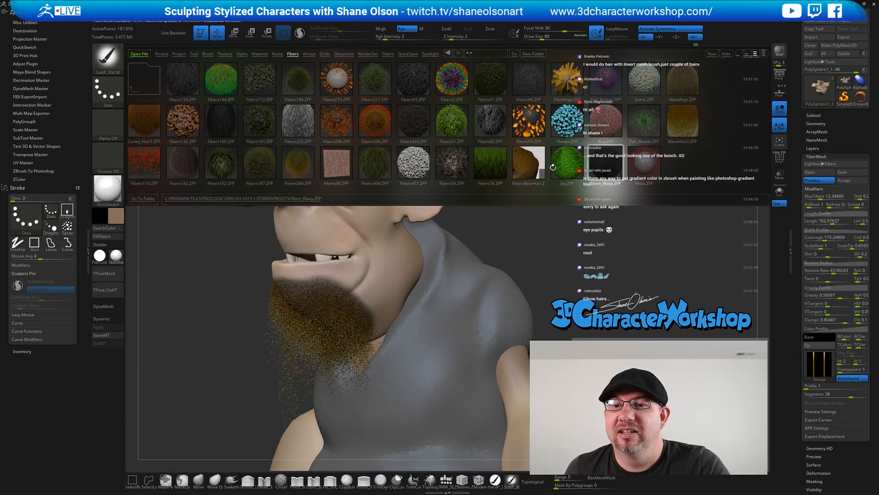
{"action": "left_click", "coordinate": [486, 162]}
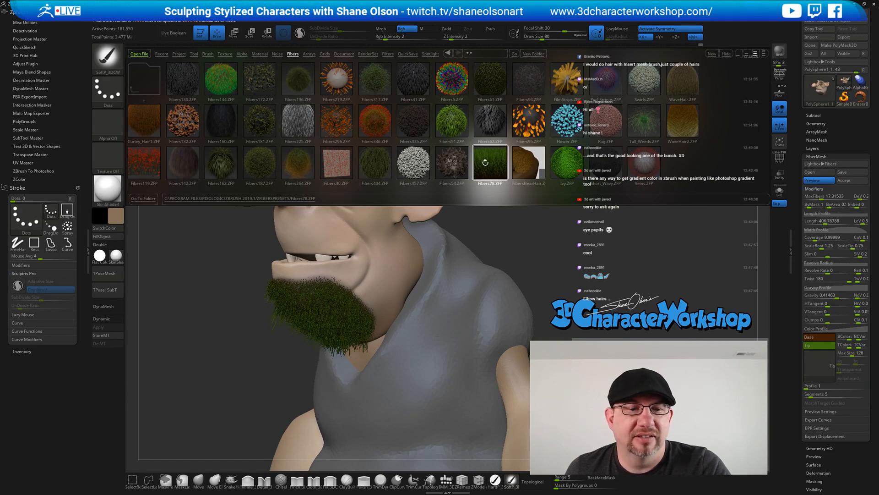
{"action": "left_click", "coordinate": [218, 163]}
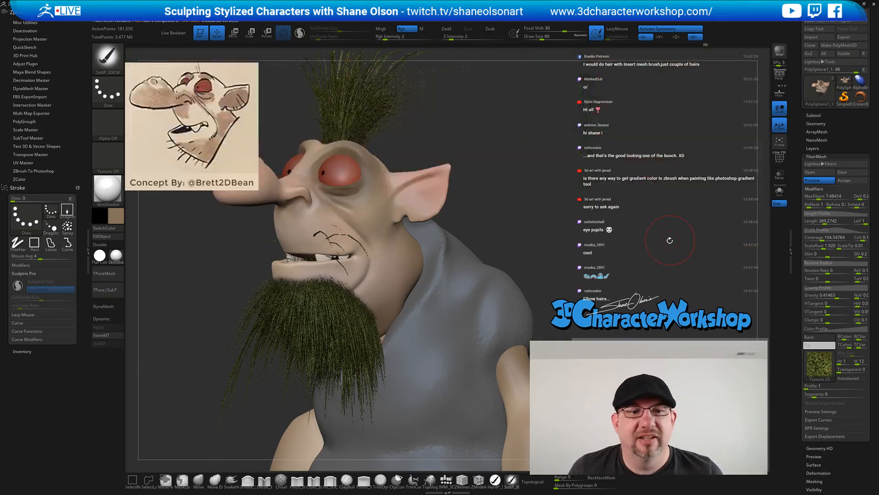
Turn off the texture assigned to the fibers on the chin and crown
{"action": "key", "text": "ctrl+z"}
{"action": "left_click_drag", "start_coordinate": [601, 234], "coordinate": [645, 240]}
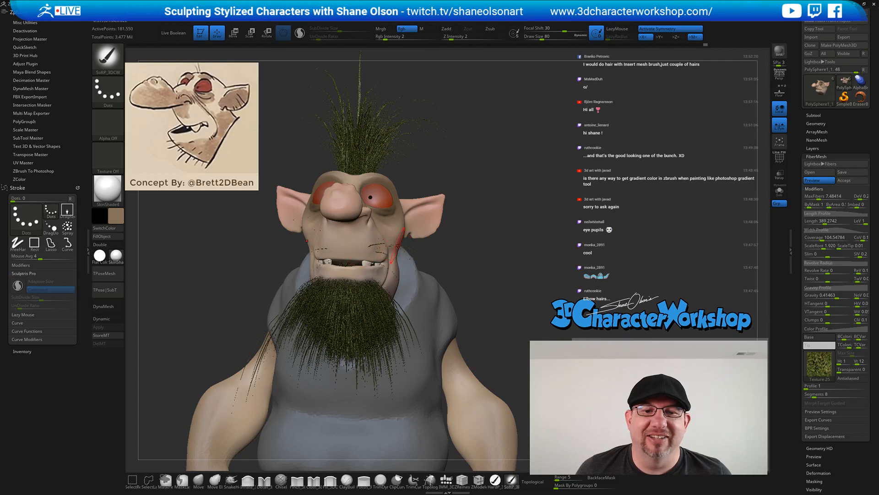
{"action": "mouse_move", "coordinate": [599, 258]}
{"action": "left_mouse_down"}
{"action": "mouse_move", "coordinate": [549, 262]}
{"action": "mouse_move", "coordinate": [589, 264]}
{"action": "left_mouse_up"}
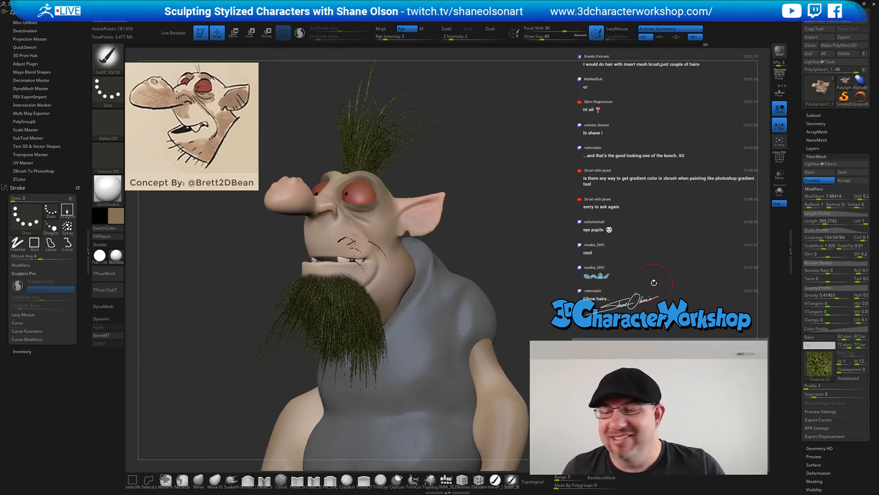
{"action": "left_click", "coordinate": [823, 365]}
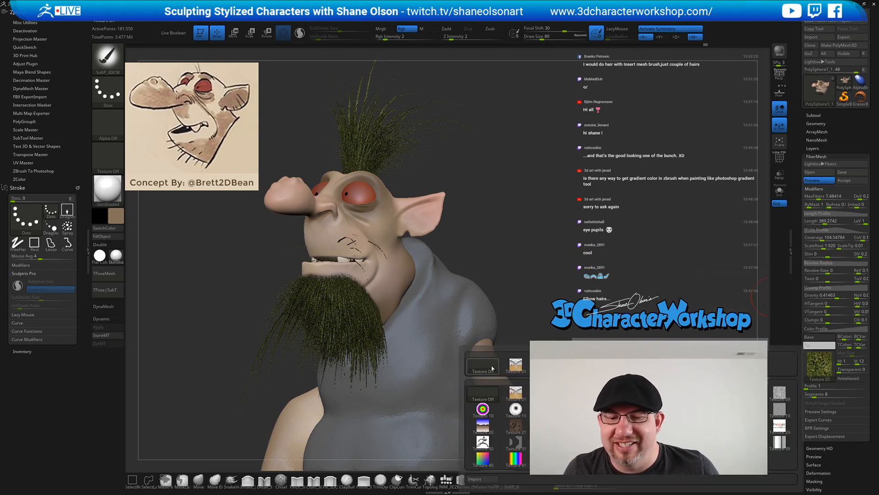
{"action": "left_click", "coordinate": [474, 366]}
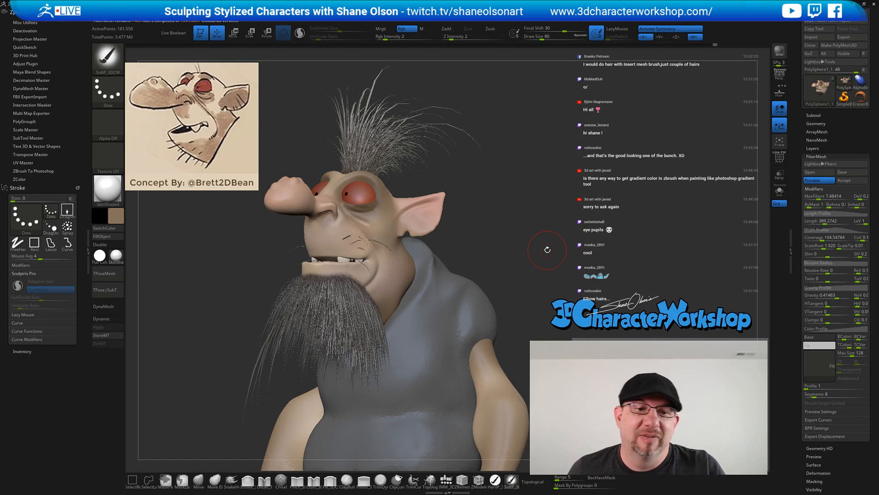
{"action": "left_click_drag", "start_coordinate": [547, 250], "coordinate": [545, 257]}
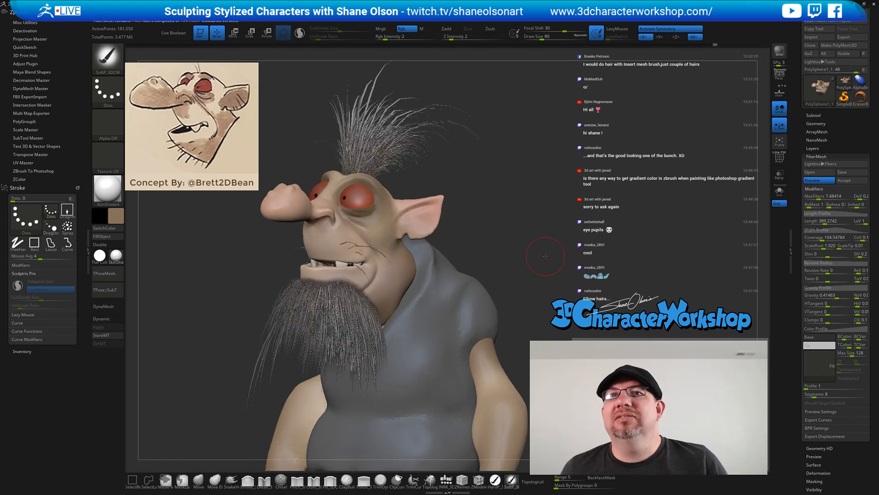
Reduce the maximum number of fibers to 0.2 and accept the FiberMesh as geometry
{"action": "left_click", "coordinate": [810, 204]}
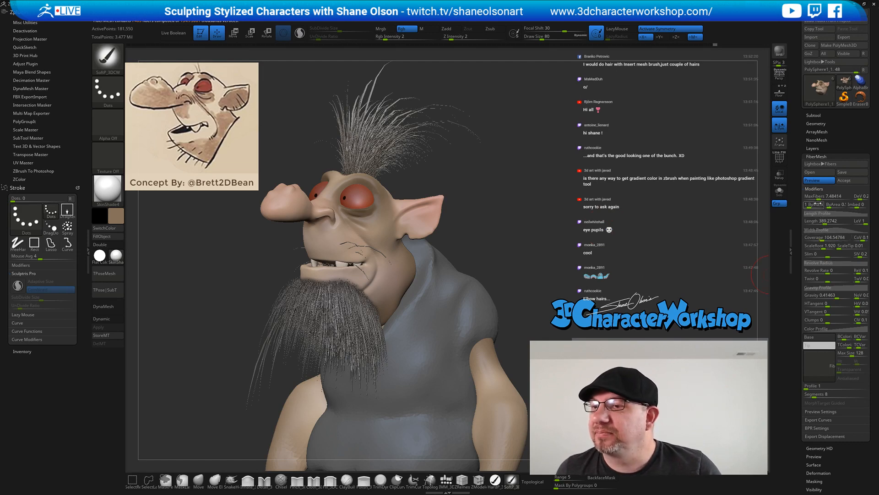
{"action": "left_click_drag", "start_coordinate": [819, 199], "coordinate": [817, 199]}
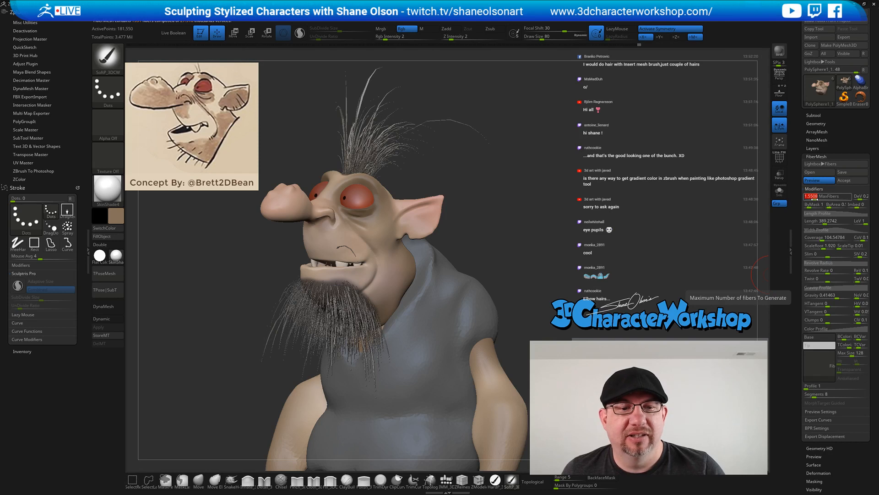
{"action": "left_click_drag", "start_coordinate": [814, 200], "coordinate": [812, 199]}
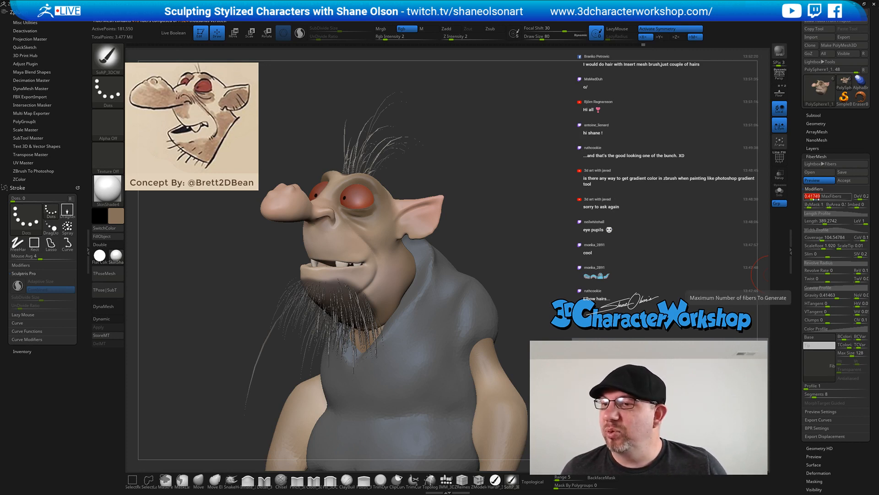
{"action": "type", "text": "0.2"}
{"action": "key", "text": "Return"}
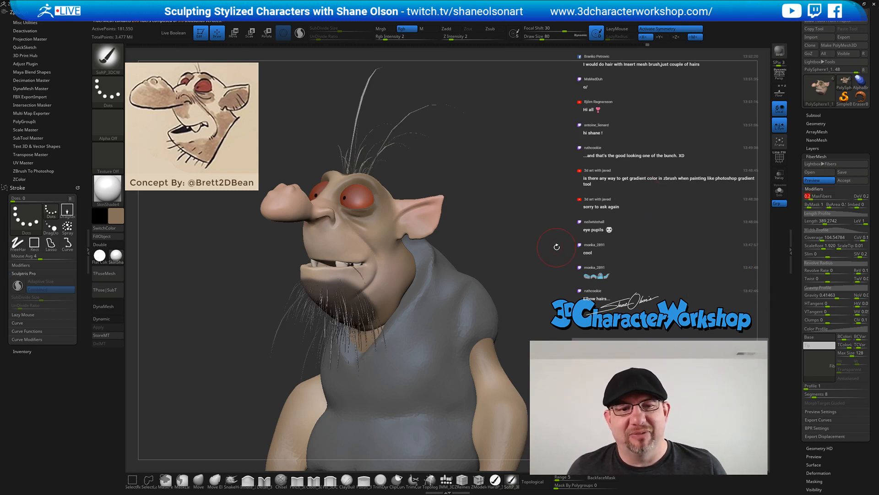
{"action": "left_click", "coordinate": [853, 184]}
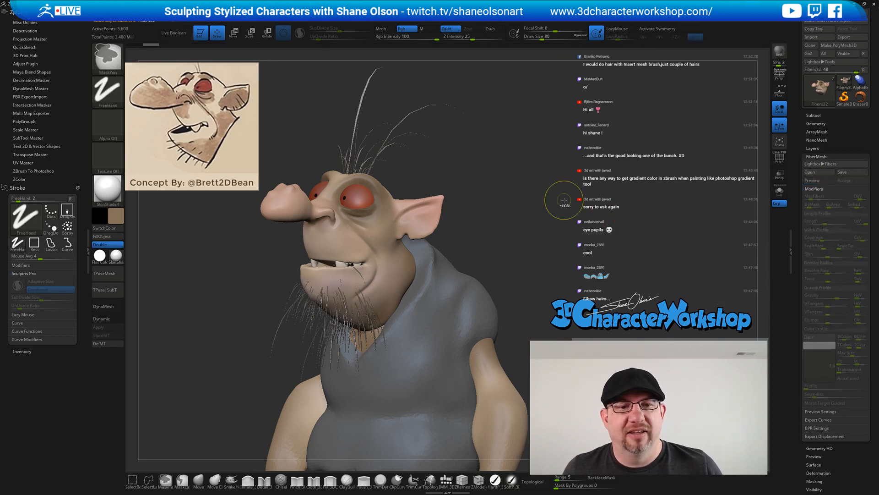
Examine the full character with its chin and crown hair from several angles, with perspective turned on
{"action": "left_click_drag", "start_coordinate": [594, 243], "coordinate": [606, 216]}
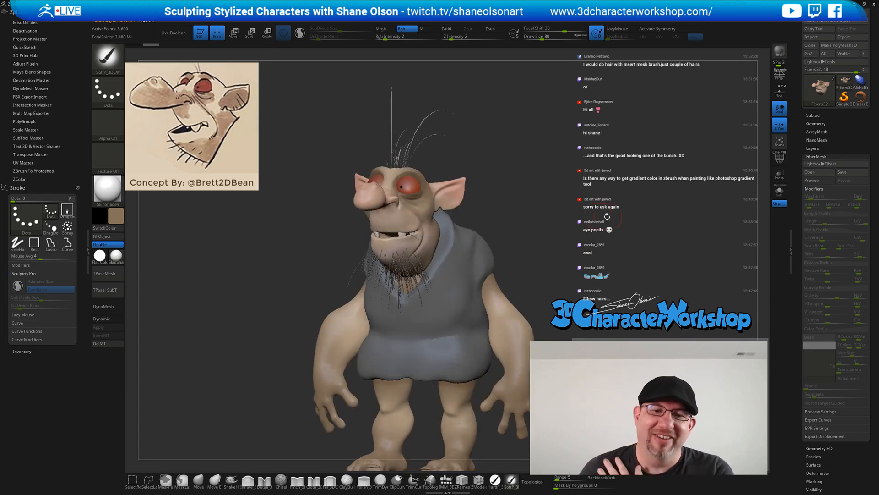
{"action": "left_click_drag", "start_coordinate": [600, 280], "coordinate": [576, 245], "text": "alt"}
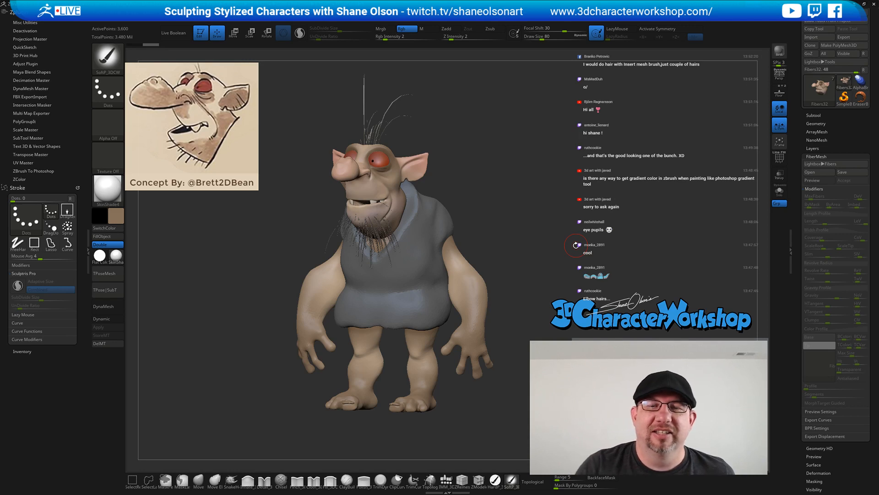
{"action": "mouse_move", "coordinate": [531, 226]}
{"action": "left_mouse_down"}
{"action": "mouse_move", "coordinate": [532, 270]}
{"action": "mouse_move", "coordinate": [534, 257]}
{"action": "mouse_move", "coordinate": [521, 257]}
{"action": "mouse_move", "coordinate": [519, 273]}
{"action": "mouse_move", "coordinate": [522, 244]}
{"action": "mouse_move", "coordinate": [504, 242]}
{"action": "mouse_move", "coordinate": [531, 242]}
{"action": "mouse_move", "coordinate": [508, 241]}
{"action": "mouse_move", "coordinate": [525, 236]}
{"action": "mouse_move", "coordinate": [530, 255]}
{"action": "mouse_move", "coordinate": [517, 243]}
{"action": "left_mouse_up"}
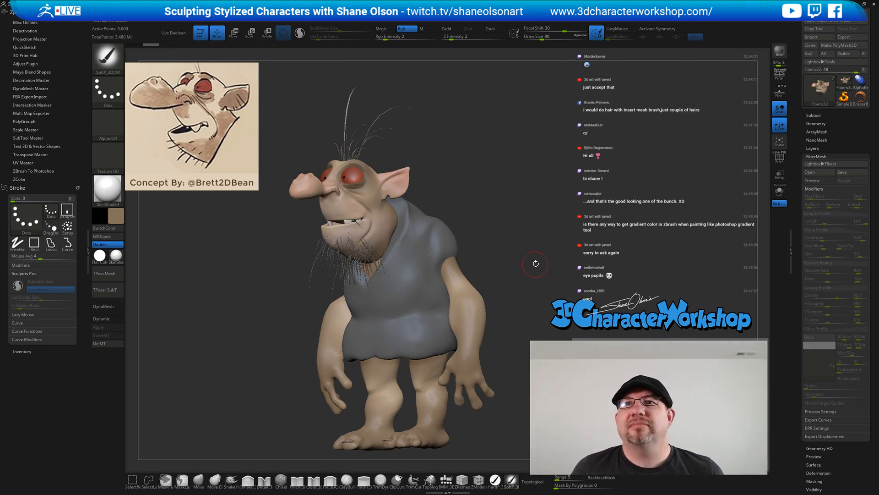
{"action": "mouse_move", "coordinate": [534, 261]}
{"action": "left_mouse_down"}
{"action": "mouse_move", "coordinate": [525, 258]}
{"action": "mouse_move", "coordinate": [541, 252]}
{"action": "mouse_move", "coordinate": [536, 246]}
{"action": "left_mouse_up"}
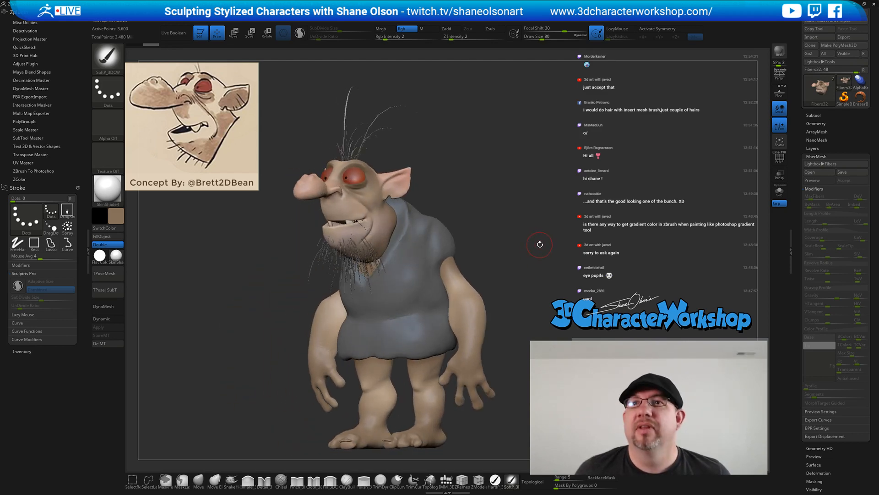
{"action": "left_click_drag", "start_coordinate": [540, 244], "coordinate": [542, 246]}
{"action": "left_click_drag", "start_coordinate": [523, 184], "coordinate": [363, 119]}
{"action": "mouse_move", "coordinate": [586, 191]}
{"action": "left_mouse_down"}
{"action": "mouse_move", "coordinate": [595, 202]}
{"action": "mouse_move", "coordinate": [538, 209]}
{"action": "mouse_move", "coordinate": [580, 207]}
{"action": "mouse_move", "coordinate": [543, 230]}
{"action": "left_mouse_up"}
{"action": "right_click", "coordinate": [542, 230]}
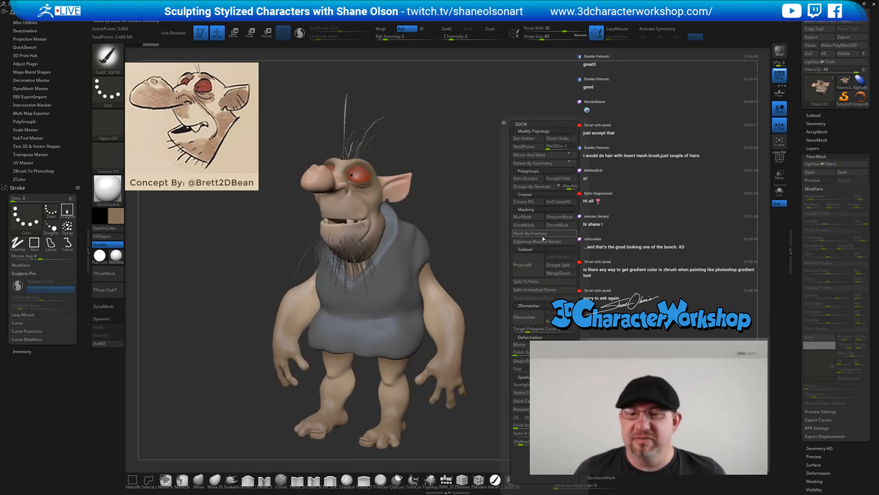
{"action": "left_click_drag", "start_coordinate": [495, 299], "coordinate": [509, 293]}
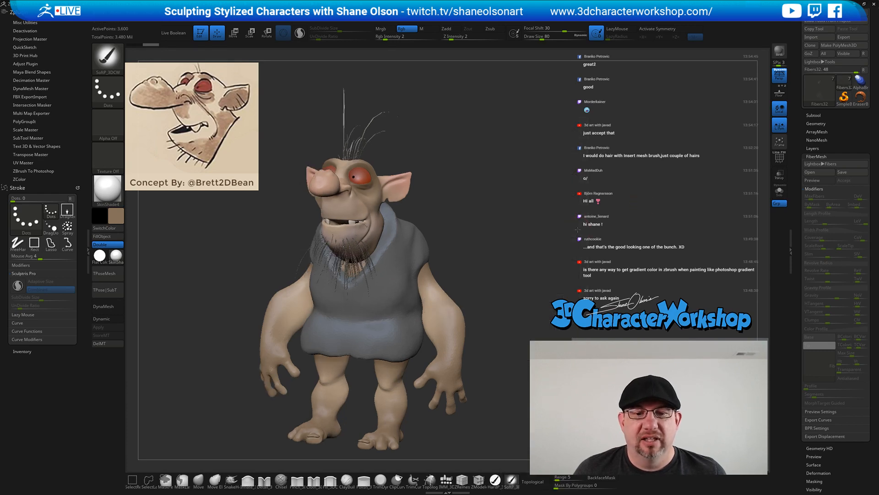
{"action": "mouse_move", "coordinate": [573, 233]}
{"action": "left_mouse_down"}
{"action": "mouse_move", "coordinate": [597, 234]}
{"action": "mouse_move", "coordinate": [585, 238]}
{"action": "left_mouse_up"}
{"action": "left_click_drag", "start_coordinate": [585, 237], "coordinate": [538, 226]}
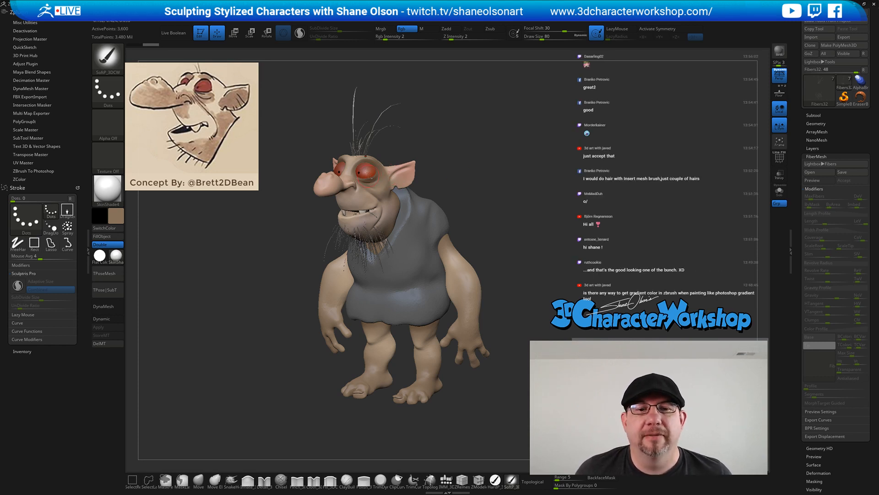
Select the eyes, center the Gizmo on them and shift them slightly along the depth axis in their sockets
{"action": "key", "text": "alt+Up"}
{"action": "key", "text": "e"}
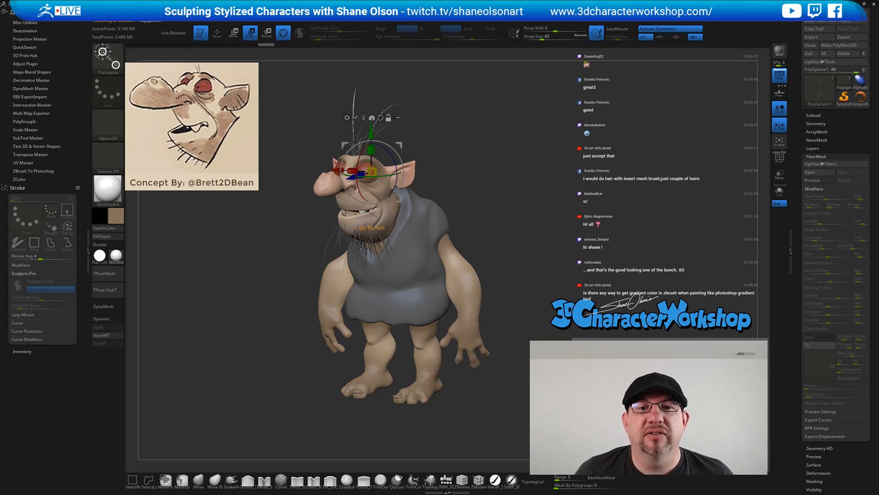
{"action": "left_click", "coordinate": [372, 118]}
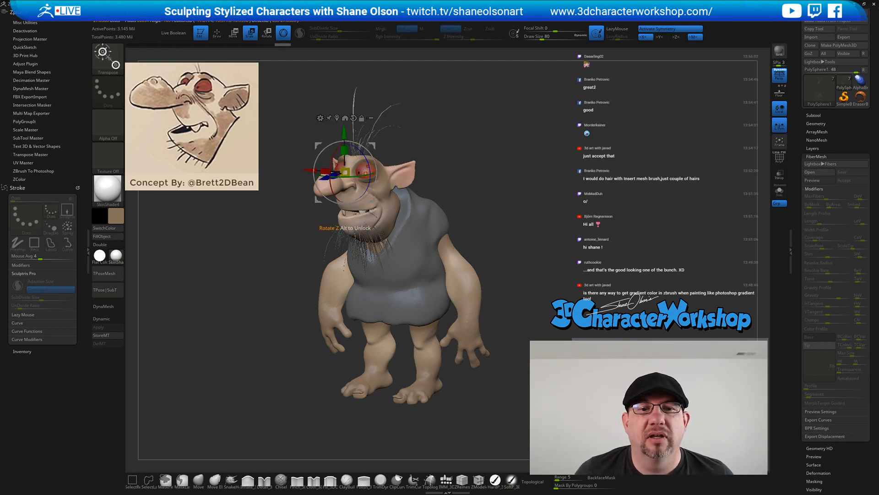
{"action": "mouse_move", "coordinate": [485, 148]}
{"action": "left_mouse_down"}
{"action": "mouse_move", "coordinate": [497, 160]}
{"action": "mouse_move", "coordinate": [487, 156]}
{"action": "left_mouse_up"}
{"action": "mouse_move", "coordinate": [342, 173]}
{"action": "left_mouse_down"}
{"action": "mouse_move", "coordinate": [366, 174]}
{"action": "mouse_move", "coordinate": [345, 173]}
{"action": "left_mouse_up"}
{"action": "left_click_drag", "start_coordinate": [513, 180], "coordinate": [514, 166]}
{"action": "left_click_drag", "start_coordinate": [522, 198], "coordinate": [427, 189]}
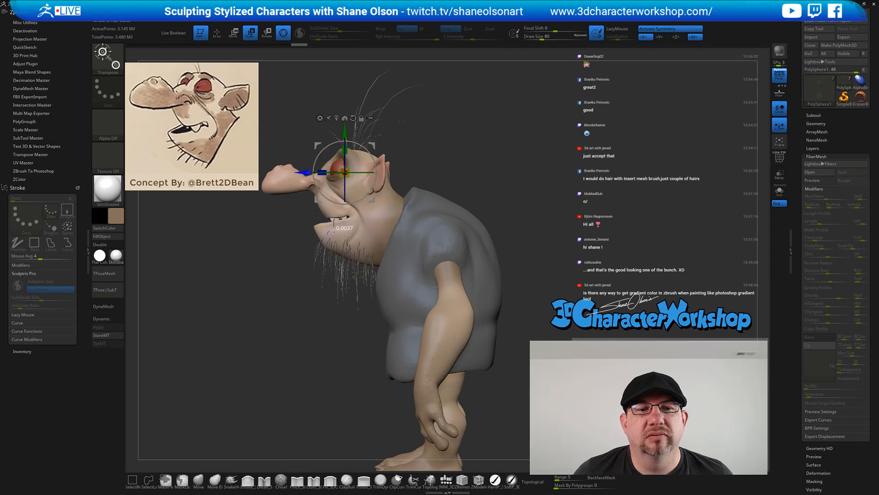
{"action": "left_click", "coordinate": [310, 173]}
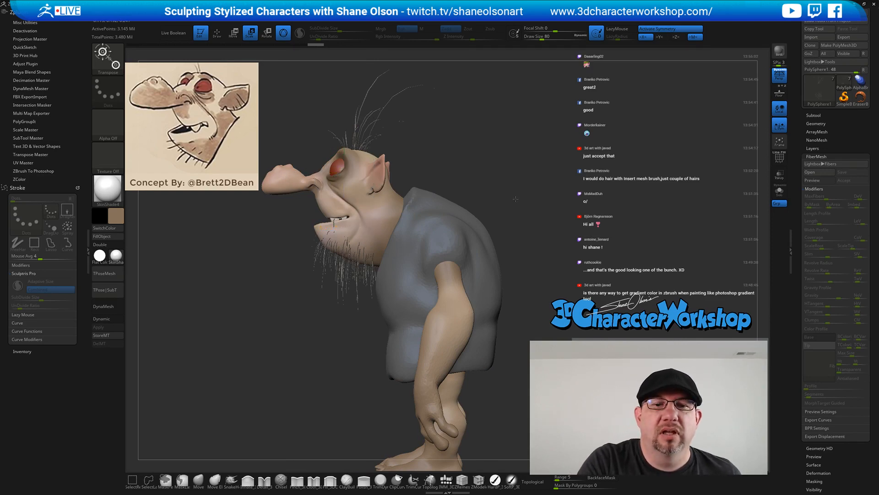
Return to Draw mode facing the character's front and select the head
{"action": "mouse_move", "coordinate": [431, 215]}
{"action": "left_mouse_down"}
{"action": "mouse_move", "coordinate": [521, 221]}
{"action": "mouse_move", "coordinate": [508, 235]}
{"action": "left_mouse_up"}
{"action": "key", "text": "q"}
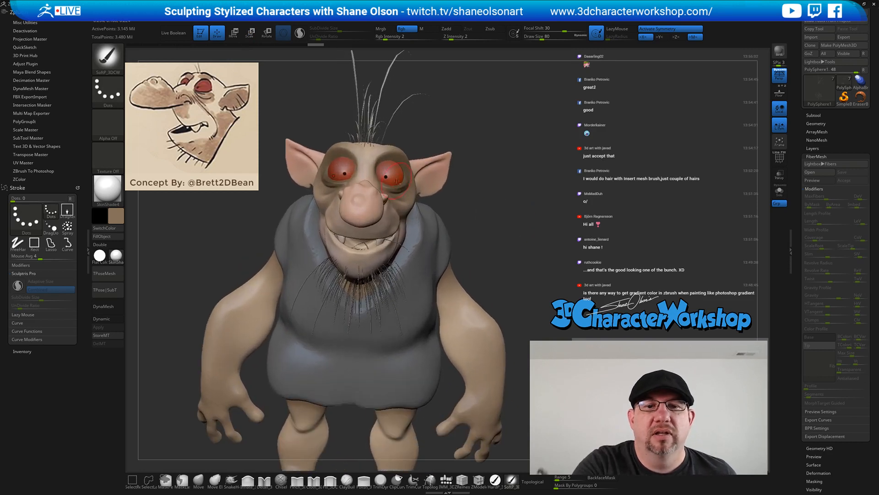
{"action": "left_click", "coordinate": [402, 169], "text": "alt"}
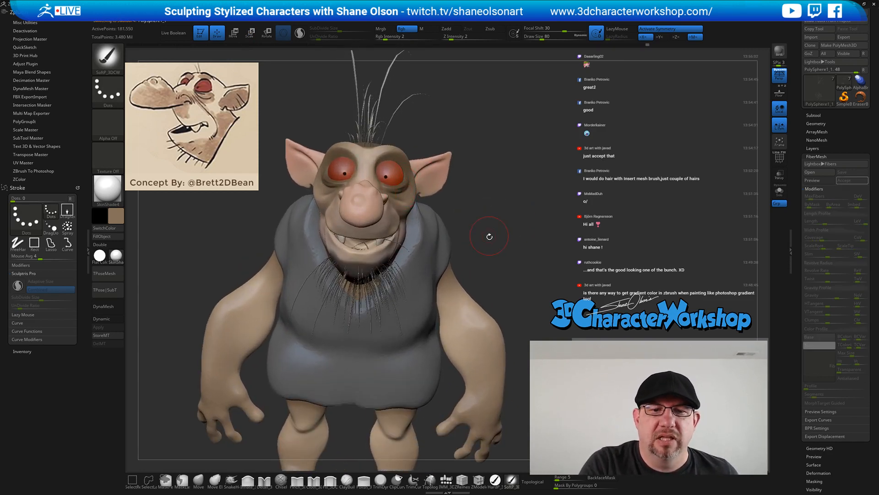
Switch to the Move brush with a draw size of 23 and frame the eyes closely for work on the sockets
{"action": "left_click_drag", "start_coordinate": [501, 235], "coordinate": [472, 257]}
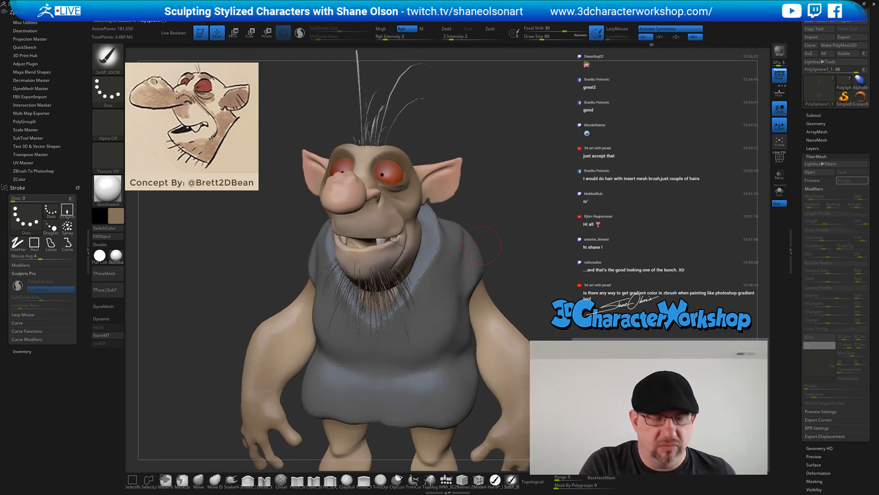
{"action": "left_click", "coordinate": [198, 480]}
{"action": "key", "text": "s"}
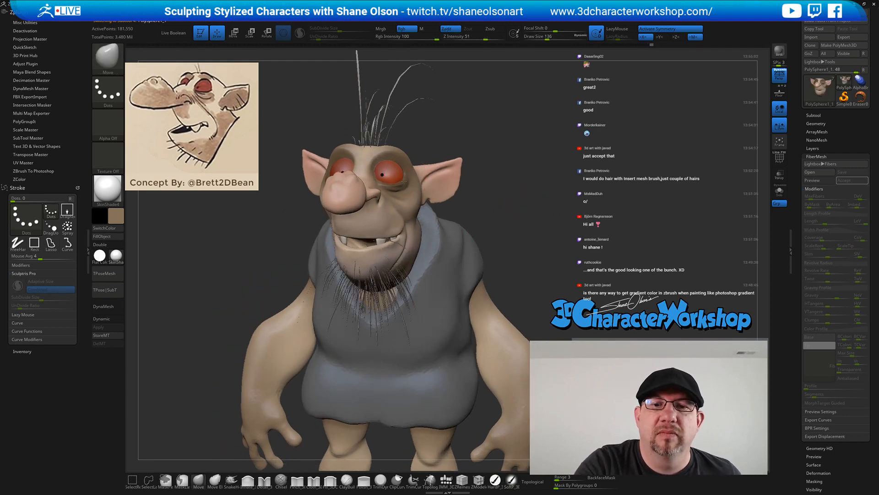
{"action": "right_click_drag", "start_coordinate": [412, 172], "coordinate": [518, 170]}
{"action": "key", "text": "s"}
{"action": "left_click_drag", "start_coordinate": [519, 173], "coordinate": [515, 173]}
{"action": "right_click_drag", "start_coordinate": [521, 171], "coordinate": [486, 213]}
{"action": "key", "text": "s"}
{"action": "left_click_drag", "start_coordinate": [400, 216], "coordinate": [395, 217]}
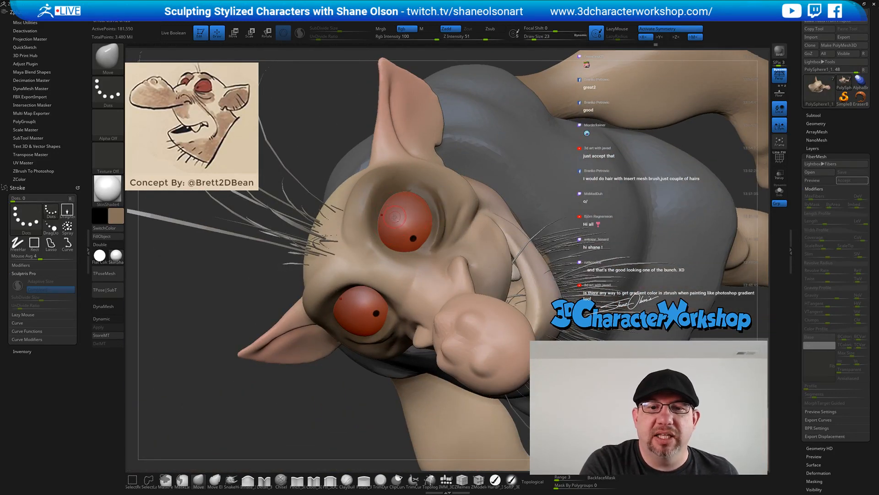
{"action": "right_click_drag", "start_coordinate": [393, 236], "coordinate": [396, 271], "text": "ctrl"}
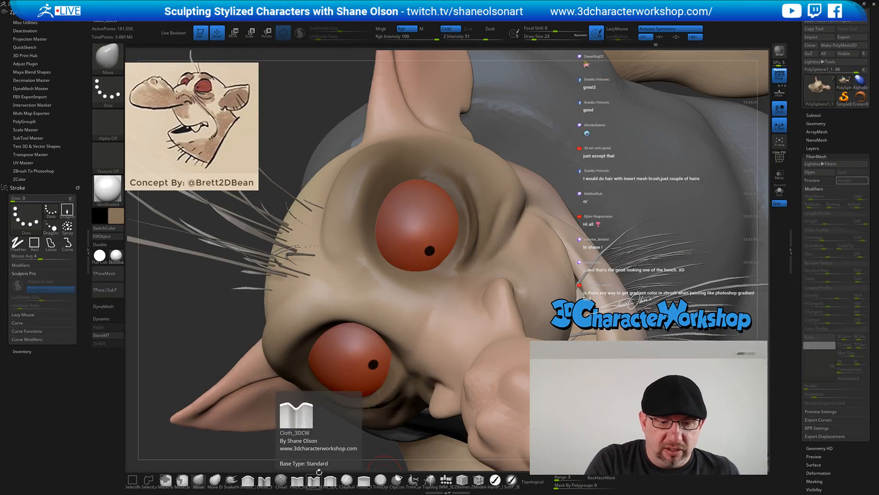
Switch to the ClayBuildup brush and set its draw size to 14 for the eyelids
{"action": "left_click", "coordinate": [345, 479]}
{"action": "key", "text": "s"}
{"action": "left_click_drag", "start_coordinate": [308, 136], "coordinate": [304, 136]}
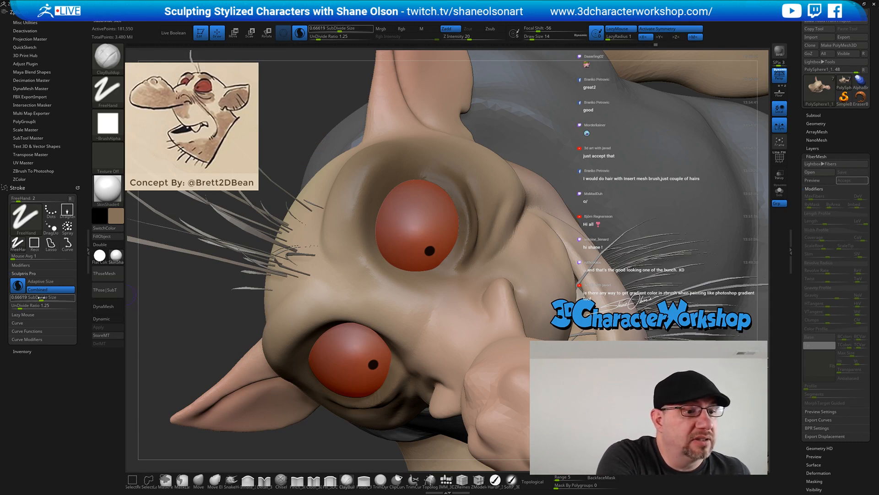
Try eyelid strokes with the Sculptris Pro subdivide size at 0.37429 and 0.2315, checking the wireframe and undoing each test
{"action": "left_click_drag", "start_coordinate": [57, 297], "coordinate": [45, 296]}
{"action": "key", "text": "shift"}
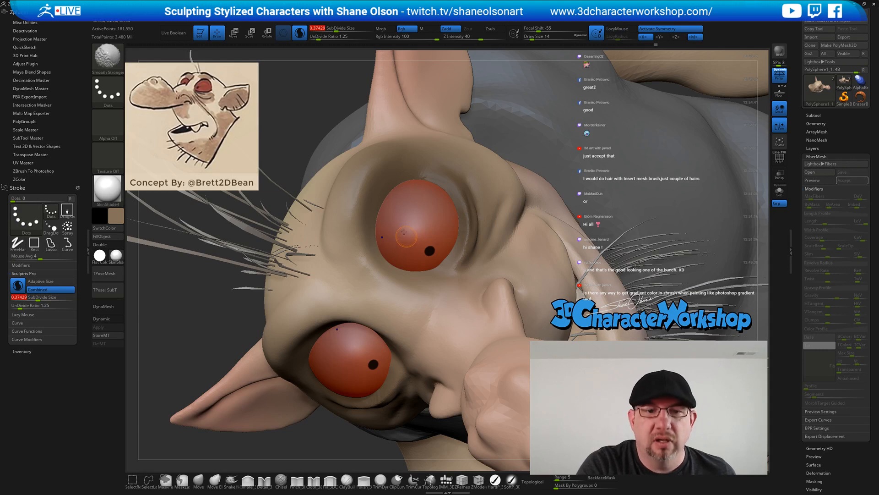
{"action": "key", "text": "shift+f"}
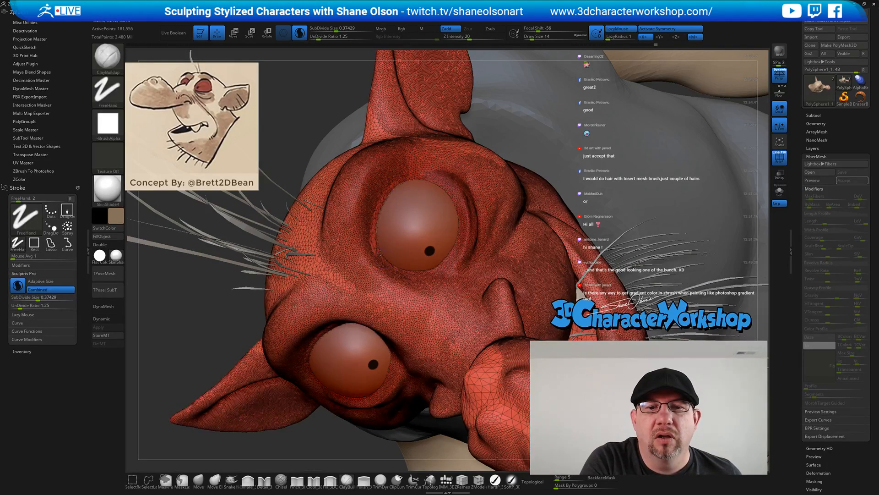
{"action": "key", "text": "ctrl+z"}
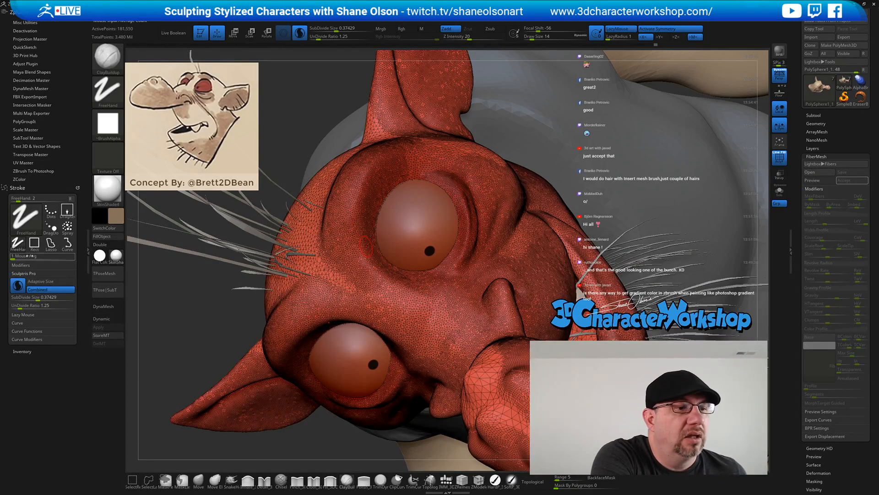
{"action": "left_click_drag", "start_coordinate": [37, 297], "coordinate": [34, 296]}
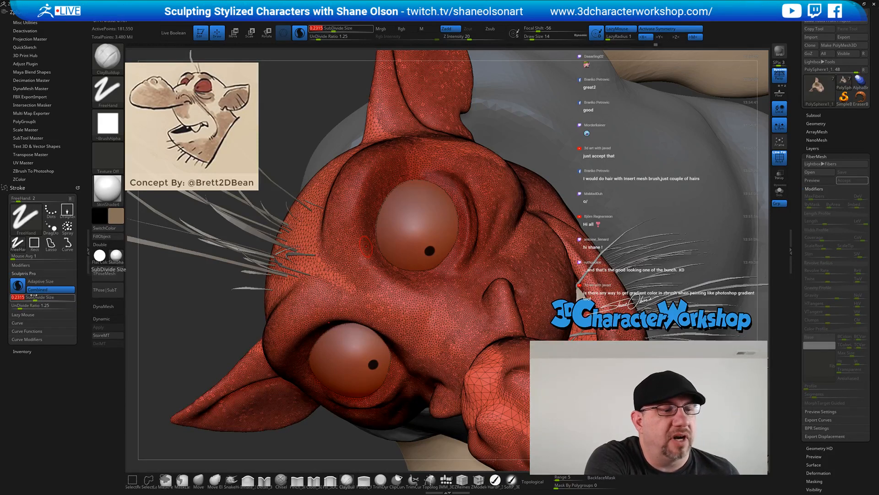
{"action": "mouse_move", "coordinate": [394, 184]}
{"action": "left_mouse_down"}
{"action": "mouse_move", "coordinate": [379, 206]}
{"action": "mouse_move", "coordinate": [380, 245]}
{"action": "left_mouse_up"}
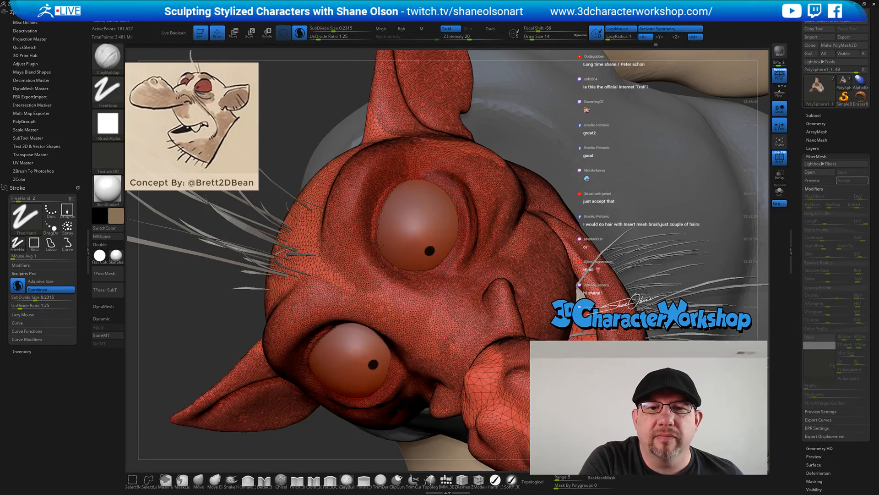
{"action": "key", "text": "ctrl+z"}
Build up the eyelid rims around both eyes with a Sculptris Pro subdivide size of 0.09418 and a draw size of 10
{"action": "left_click_drag", "start_coordinate": [35, 297], "coordinate": [30, 297]}
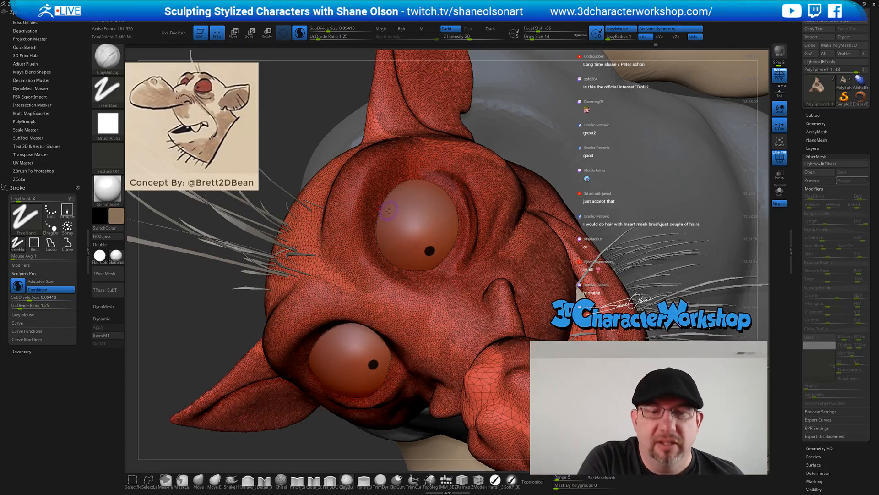
{"action": "key", "text": "bracketright"}
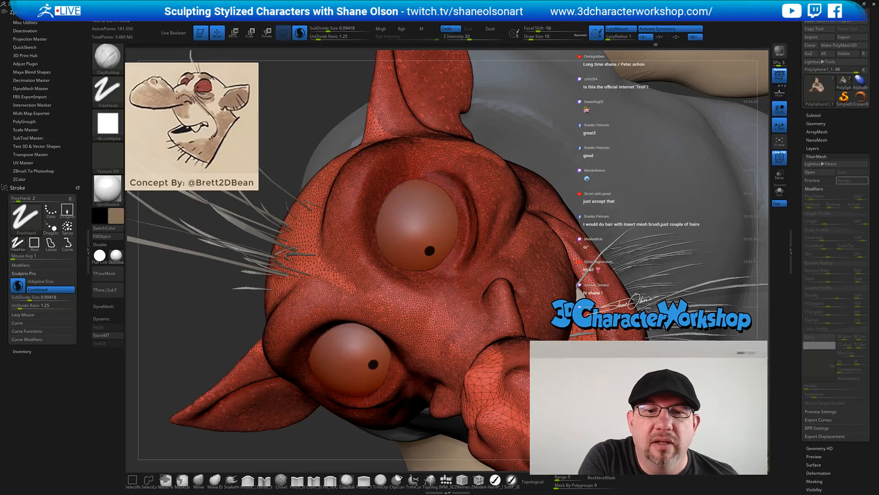
{"action": "mouse_move", "coordinate": [395, 188]}
{"action": "left_mouse_down"}
{"action": "mouse_move", "coordinate": [377, 230]}
{"action": "mouse_move", "coordinate": [380, 252]}
{"action": "mouse_move", "coordinate": [398, 247]}
{"action": "left_mouse_up"}
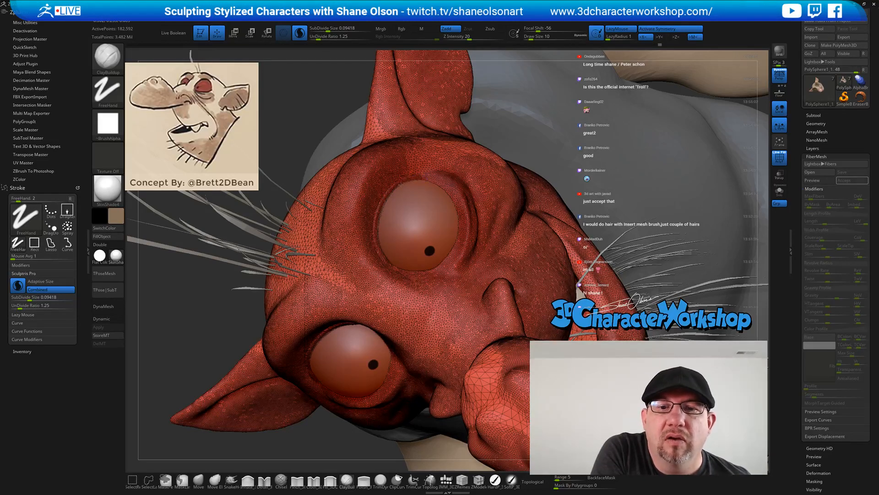
{"action": "mouse_move", "coordinate": [380, 212]}
{"action": "left_mouse_down"}
{"action": "mouse_move", "coordinate": [375, 243]}
{"action": "mouse_move", "coordinate": [383, 256]}
{"action": "left_mouse_up"}
{"action": "key", "text": "shift+f"}
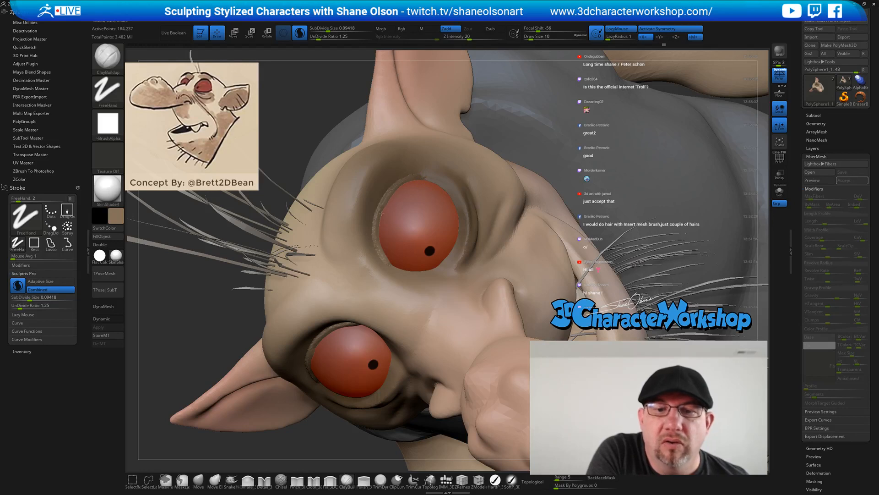
{"action": "mouse_move", "coordinate": [379, 238]}
{"action": "left_mouse_down"}
{"action": "mouse_move", "coordinate": [387, 256]}
{"action": "mouse_move", "coordinate": [415, 266]}
{"action": "left_mouse_up"}
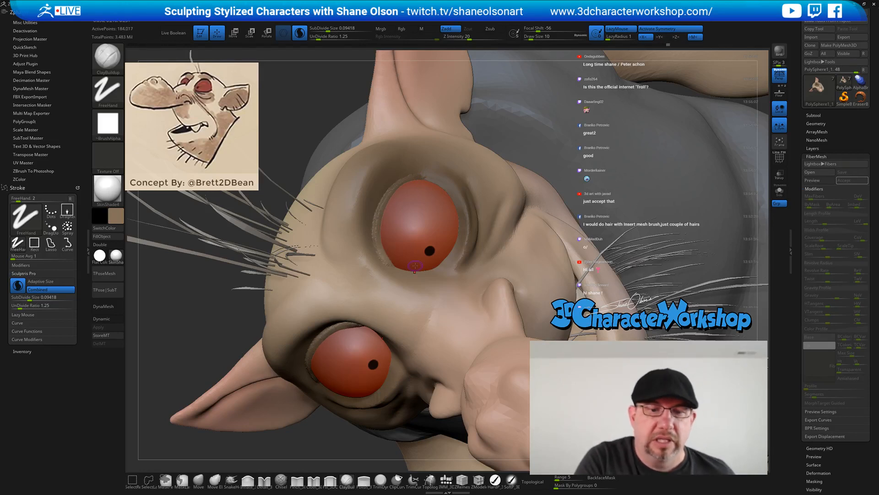
Choose a darker brown and turn on Rgb so the ClayBuildup brush paints color while sculpting
{"action": "left_click", "coordinate": [117, 216]}
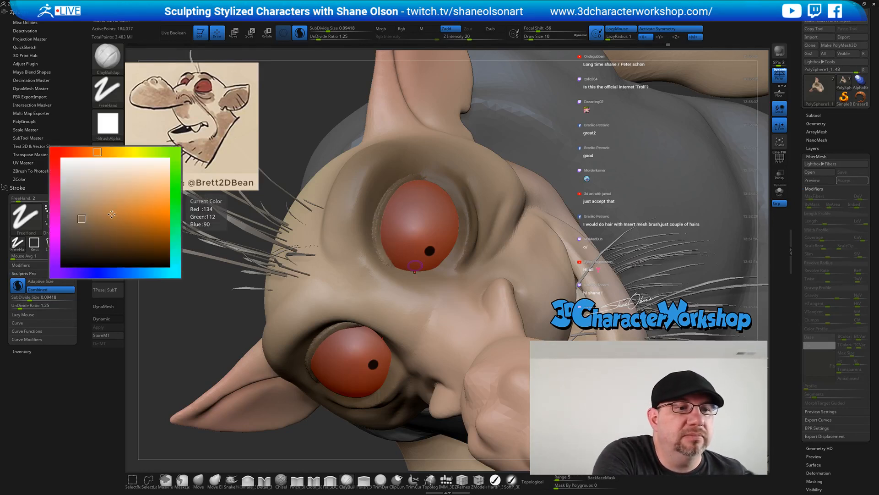
{"action": "left_click", "coordinate": [82, 236]}
{"action": "left_click", "coordinate": [402, 28]}
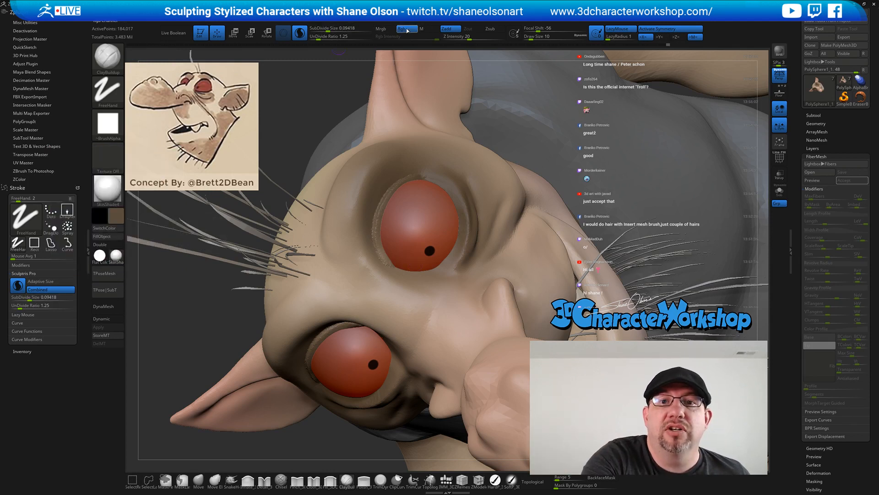
Try colored ClayBuildup strokes along the upper eyelid rims in the brown, then undo them
{"action": "mouse_move", "coordinate": [418, 179]}
{"action": "left_mouse_down"}
{"action": "mouse_move", "coordinate": [400, 186]}
{"action": "mouse_move", "coordinate": [383, 215]}
{"action": "mouse_move", "coordinate": [382, 257]}
{"action": "left_mouse_up"}
{"action": "key", "text": "ctrl+z"}
{"action": "key", "text": "ctrl+z"}
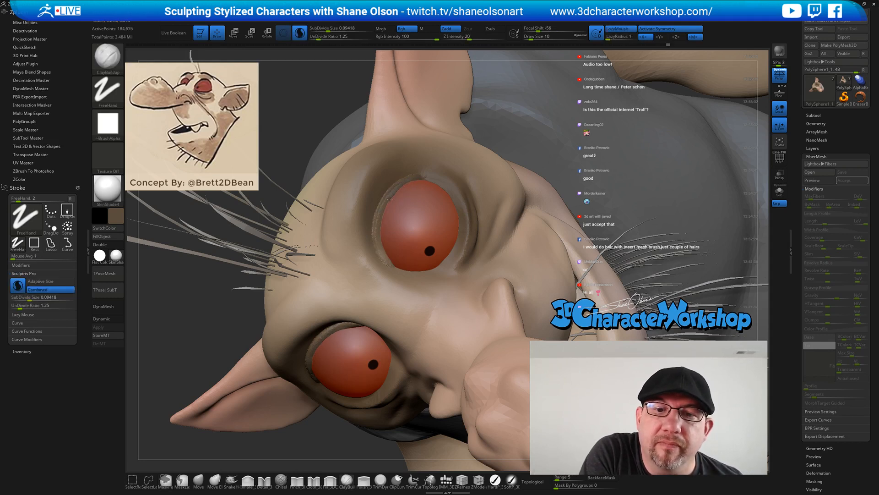
{"action": "left_click_drag", "start_coordinate": [381, 236], "coordinate": [392, 266]}
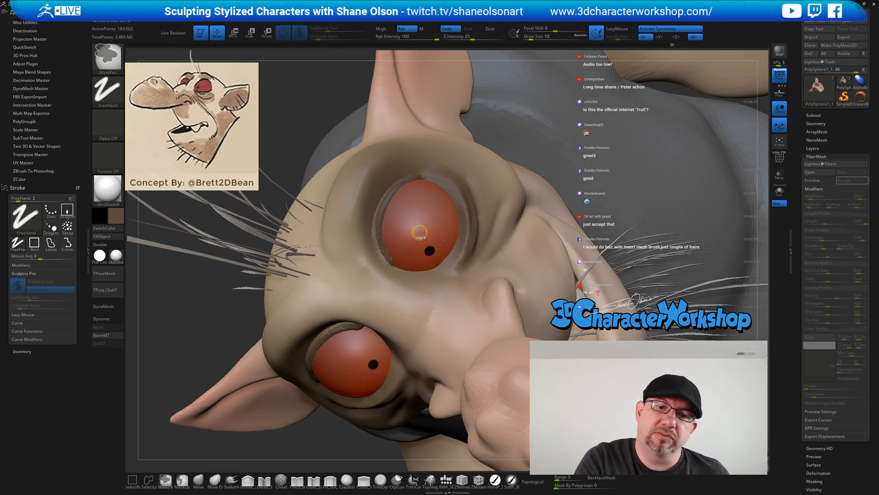
{"action": "key", "text": "ctrl+z"}
Choose a very dark brown and sculpt a dark rim along the upper eyelids with ClayBuildup
{"action": "left_click", "coordinate": [115, 219]}
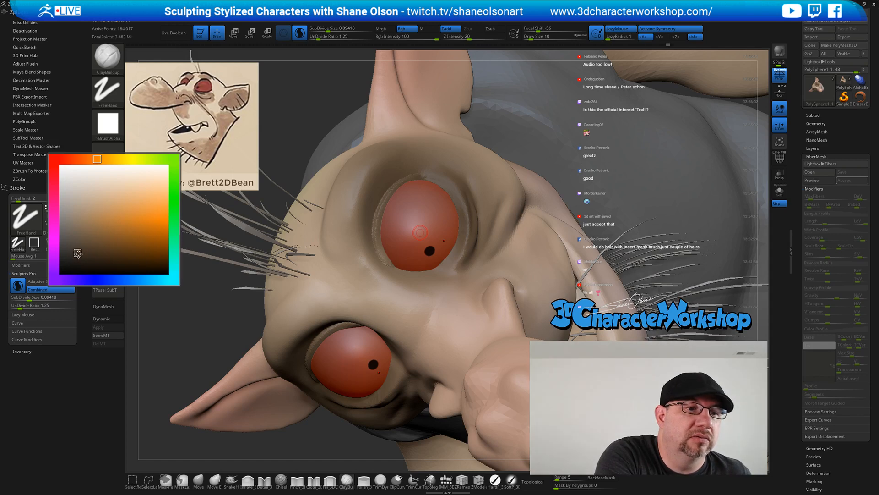
{"action": "left_click", "coordinate": [78, 253]}
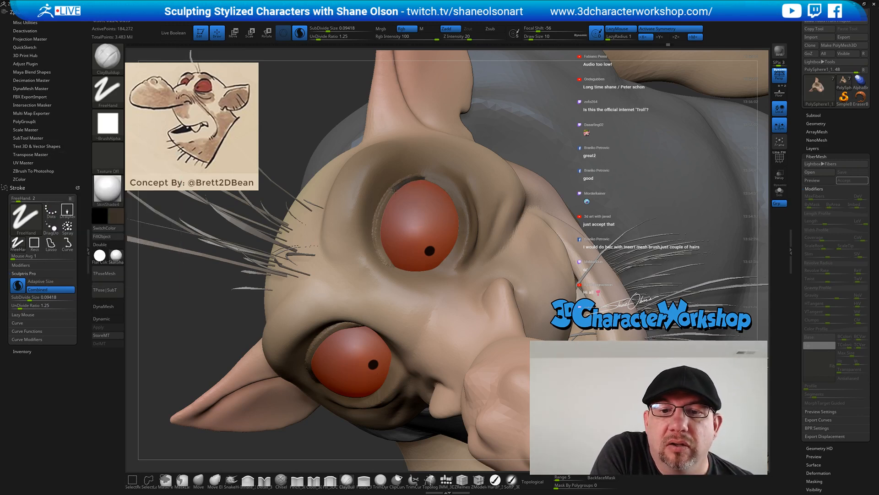
{"action": "mouse_move", "coordinate": [387, 201]}
{"action": "left_mouse_down"}
{"action": "mouse_move", "coordinate": [378, 239]}
{"action": "mouse_move", "coordinate": [399, 264]}
{"action": "mouse_move", "coordinate": [392, 259]}
{"action": "left_mouse_up"}
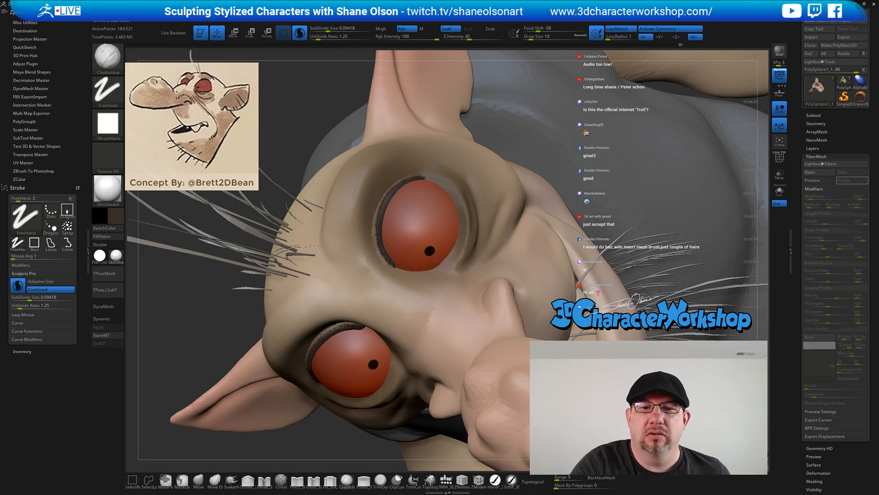
{"action": "right_click_drag", "start_coordinate": [437, 260], "coordinate": [434, 179], "text": "ctrl"}
{"action": "right_click_drag", "start_coordinate": [457, 220], "coordinate": [443, 270]}
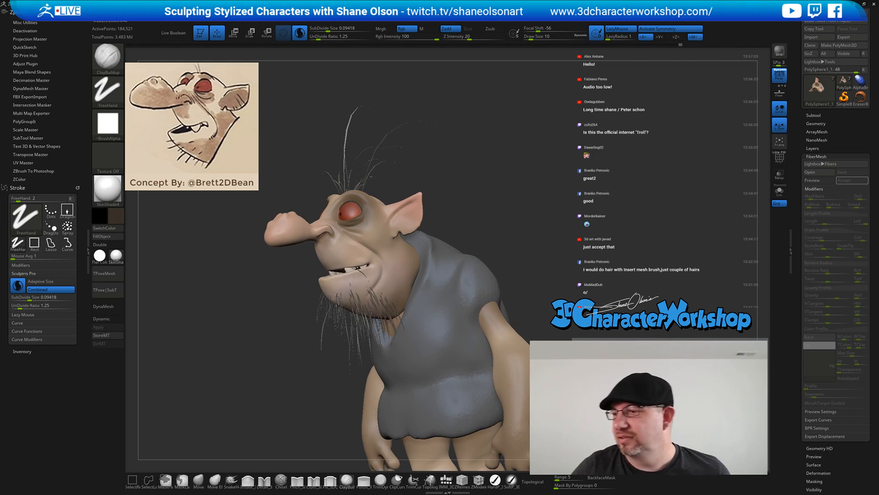
Set the draw size to 68 and switch off Sculptris Pro with the full character in view
{"action": "mouse_move", "coordinate": [624, 232]}
{"action": "right_mouse_down"}
{"action": "mouse_move", "coordinate": [650, 234]}
{"action": "mouse_move", "coordinate": [591, 222]}
{"action": "mouse_move", "coordinate": [571, 206]}
{"action": "mouse_move", "coordinate": [479, 198]}
{"action": "right_mouse_up"}
{"action": "key", "text": "s"}
{"action": "left_click_drag", "start_coordinate": [479, 198], "coordinate": [483, 198]}
{"action": "mouse_move", "coordinate": [493, 209]}
{"action": "right_mouse_down", "text": "alt"}
{"action": "mouse_move", "coordinate": [499, 192]}
{"action": "mouse_move", "coordinate": [525, 192]}
{"action": "mouse_move", "coordinate": [504, 188]}
{"action": "right_mouse_up", "text": "alt"}
{"action": "key", "text": "s"}
{"action": "left_click_drag", "start_coordinate": [505, 188], "coordinate": [509, 190]}
{"action": "left_click", "coordinate": [299, 32]}
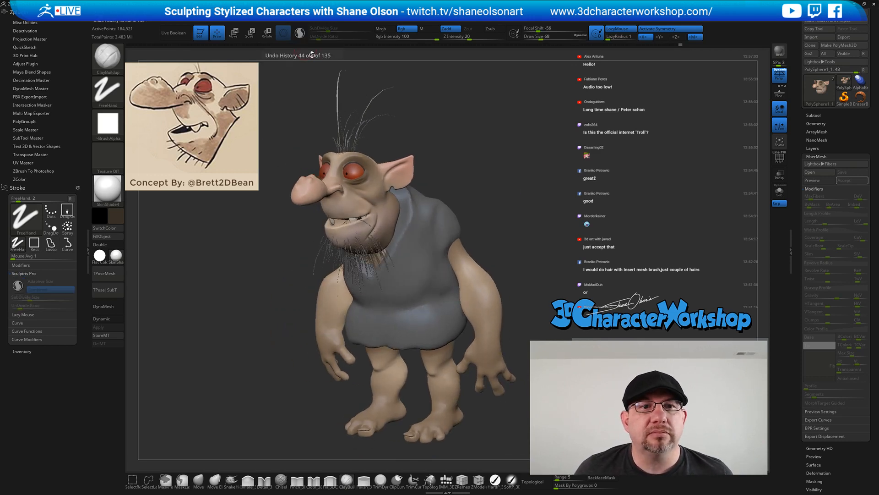
{"action": "right_click_drag", "start_coordinate": [507, 238], "coordinate": [526, 227]}
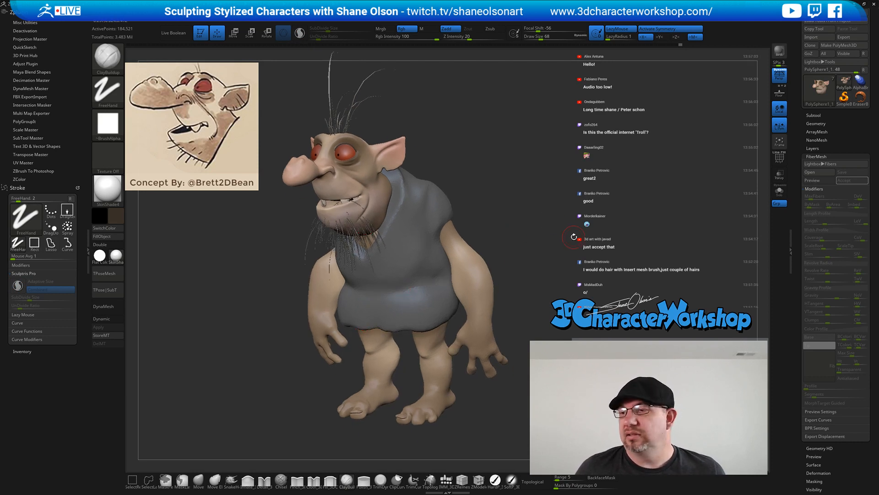
Select the shirt and adjust its shoulder with the Move brush at a draw size of 187
{"action": "left_click", "coordinate": [409, 207], "text": "alt"}
{"action": "left_click", "coordinate": [198, 479]}
{"action": "key", "text": "s"}
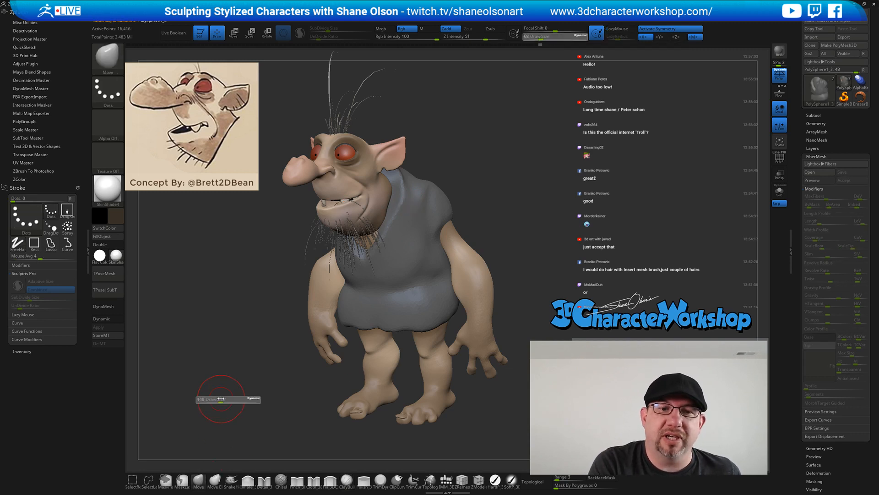
{"action": "left_click_drag", "start_coordinate": [221, 398], "coordinate": [222, 399]}
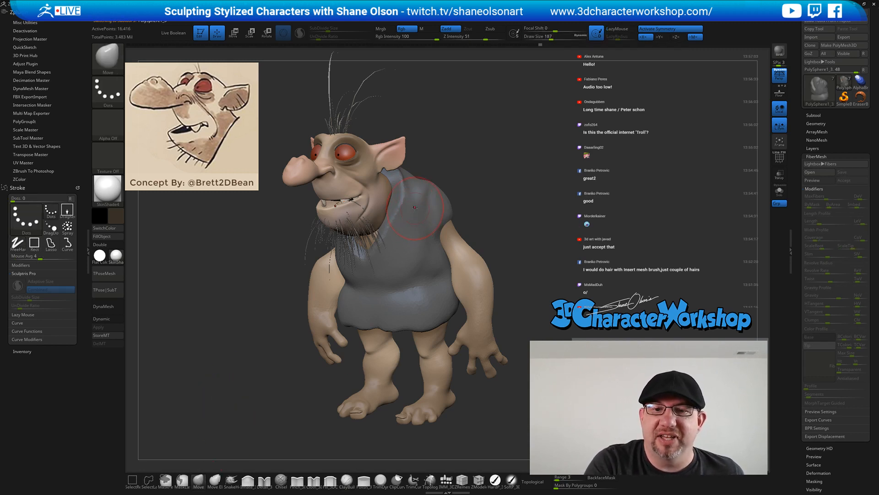
{"action": "right_click_drag", "start_coordinate": [413, 217], "coordinate": [401, 202]}
{"action": "mouse_move", "coordinate": [408, 200]}
{"action": "left_mouse_down"}
{"action": "mouse_move", "coordinate": [422, 211]}
{"action": "mouse_move", "coordinate": [412, 190]}
{"action": "left_mouse_up"}
Refine the shirt's shoulders and silhouette from several angles with the Move brush, reducing the draw size to 163, 140 and 97
{"action": "key", "text": "s"}
{"action": "right_click_drag", "start_coordinate": [425, 191], "coordinate": [428, 187]}
{"action": "key", "text": "s"}
{"action": "left_click_drag", "start_coordinate": [429, 205], "coordinate": [427, 203]}
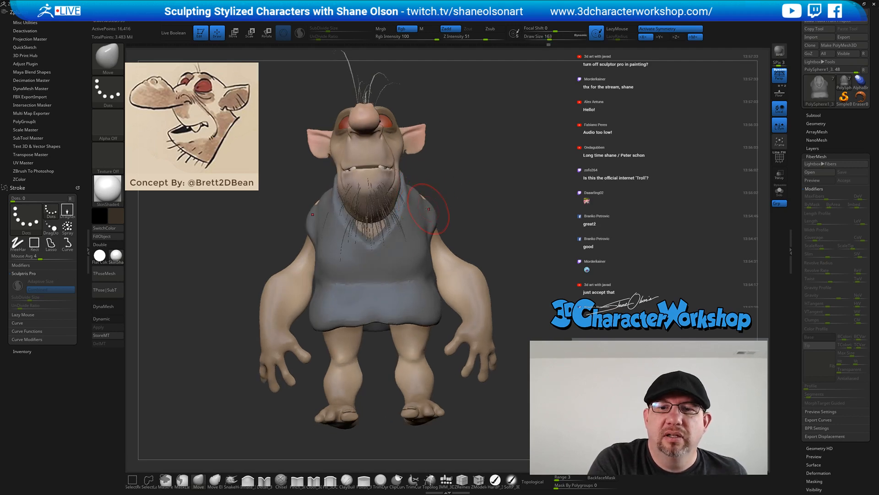
{"action": "right_click_drag", "start_coordinate": [428, 195], "coordinate": [430, 189]}
{"action": "key", "text": "s"}
{"action": "left_click_drag", "start_coordinate": [435, 183], "coordinate": [433, 182]}
{"action": "mouse_move", "coordinate": [467, 263]}
{"action": "right_mouse_down"}
{"action": "mouse_move", "coordinate": [538, 263]}
{"action": "mouse_move", "coordinate": [577, 281]}
{"action": "mouse_move", "coordinate": [569, 284]}
{"action": "right_mouse_up"}
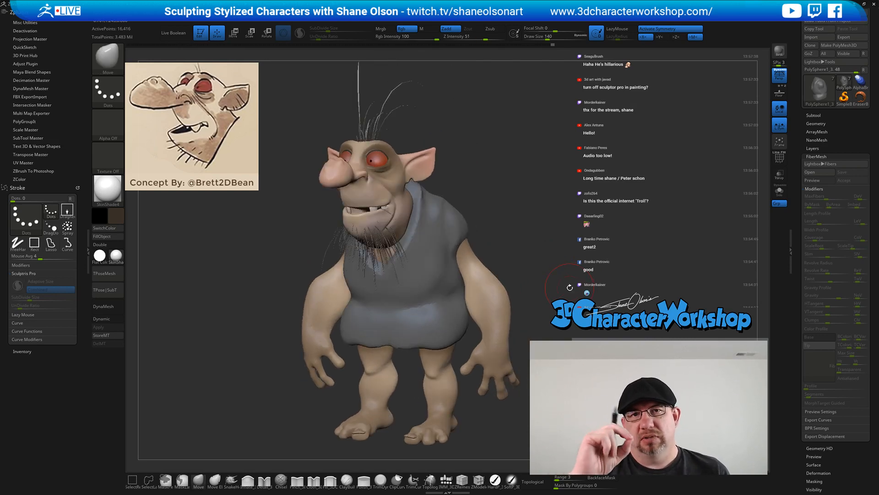
{"action": "right_click_drag", "start_coordinate": [570, 287], "coordinate": [454, 202]}
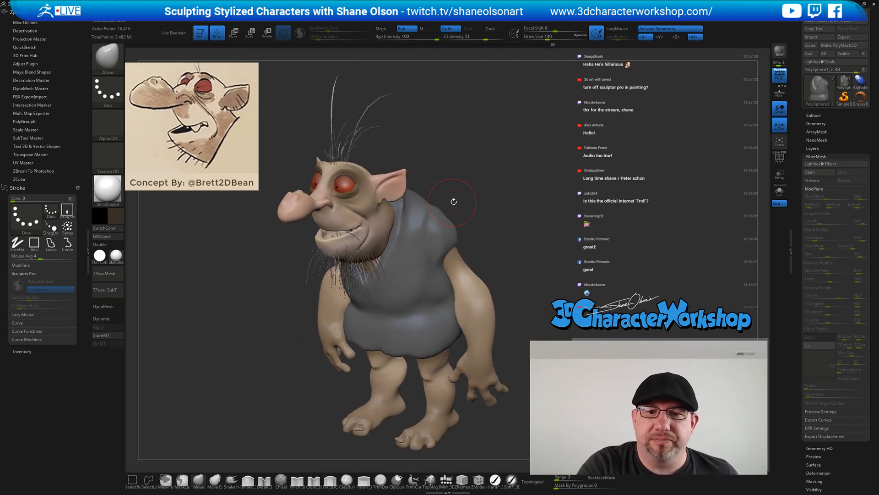
{"action": "key", "text": "["}
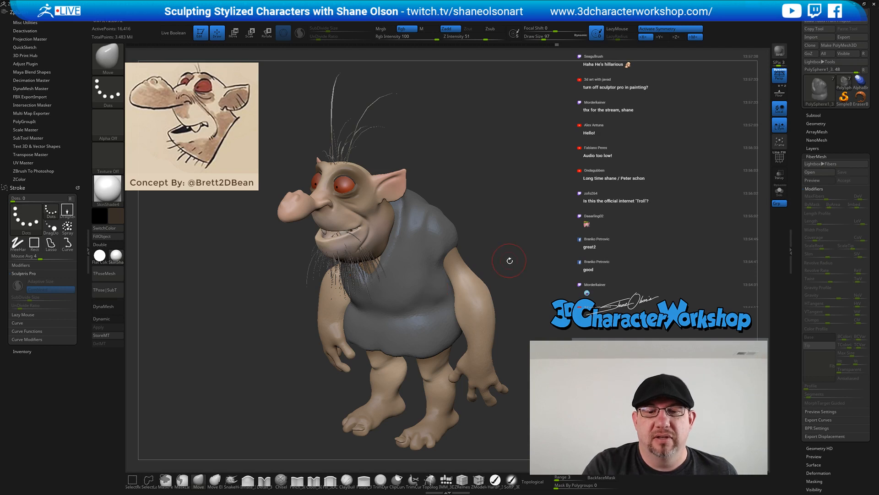
{"action": "right_click_drag", "start_coordinate": [509, 260], "coordinate": [460, 298]}
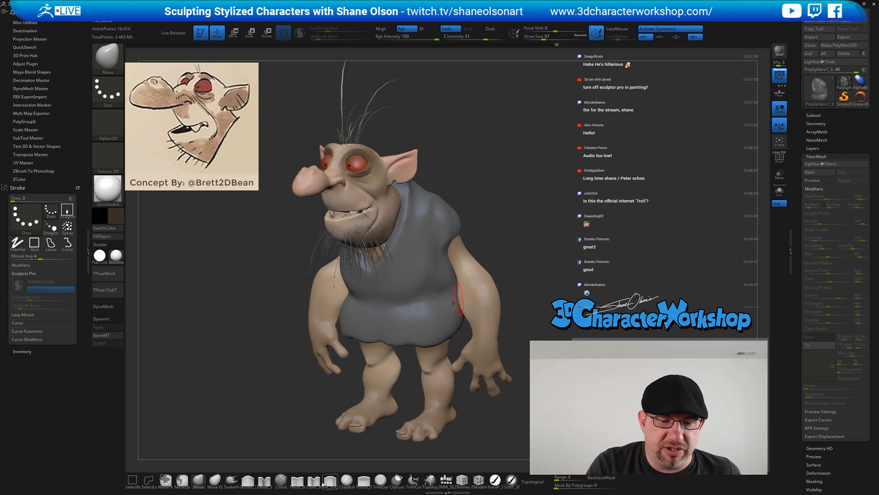
Tighten the shirt's shoulder with the Pinch brush at a draw size of 74 and adjust its shape with the Move brush at 108
{"action": "left_click", "coordinate": [299, 480]}
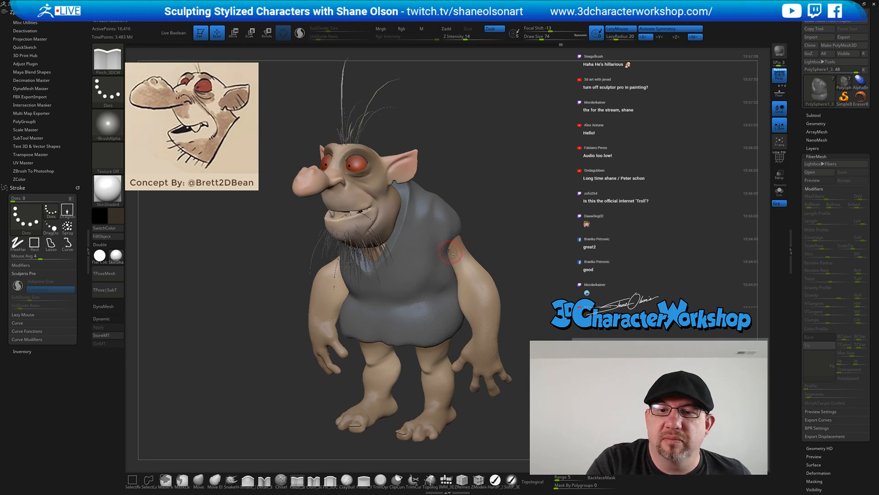
{"action": "mouse_move", "coordinate": [469, 226]}
{"action": "right_mouse_down"}
{"action": "mouse_move", "coordinate": [446, 244]}
{"action": "mouse_move", "coordinate": [472, 233]}
{"action": "mouse_move", "coordinate": [449, 197]}
{"action": "right_mouse_up"}
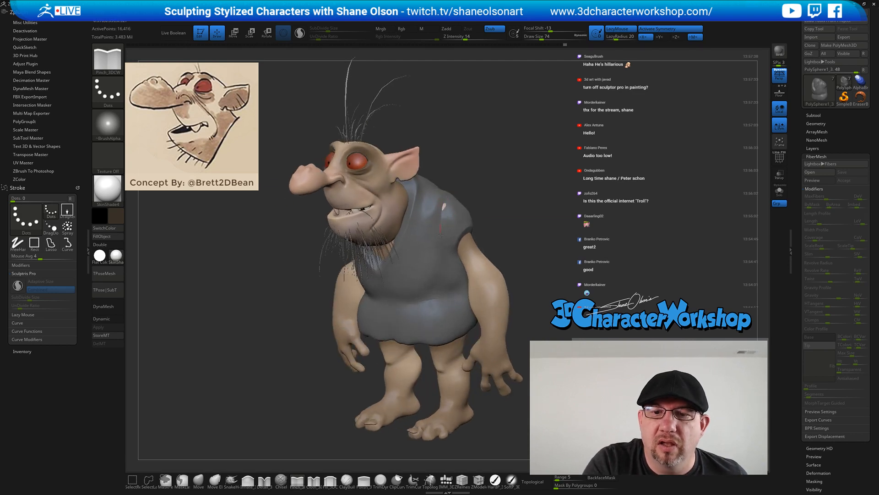
{"action": "right_click_drag", "start_coordinate": [463, 250], "coordinate": [459, 230]}
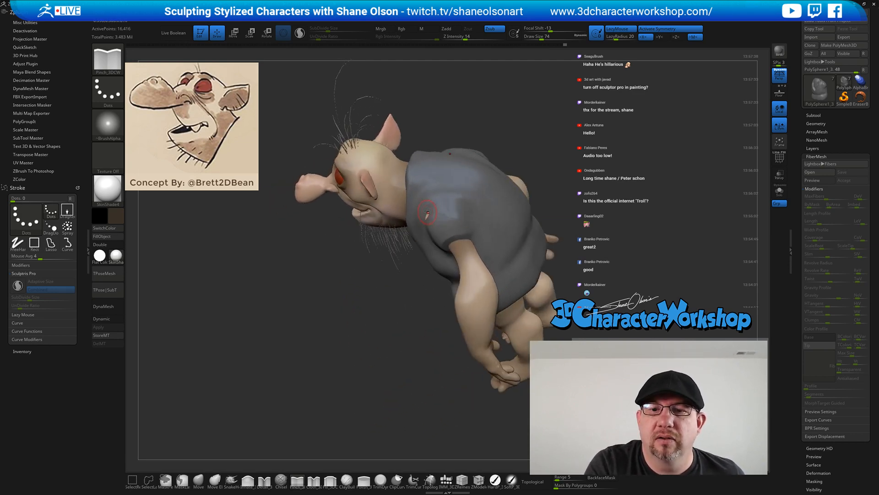
{"action": "mouse_move", "coordinate": [497, 234]}
{"action": "left_mouse_down"}
{"action": "mouse_move", "coordinate": [512, 207]}
{"action": "mouse_move", "coordinate": [540, 205]}
{"action": "mouse_move", "coordinate": [504, 206]}
{"action": "mouse_move", "coordinate": [488, 187]}
{"action": "left_mouse_up"}
{"action": "left_click", "coordinate": [199, 480]}
{"action": "mouse_move", "coordinate": [544, 248]}
{"action": "left_mouse_down"}
{"action": "mouse_move", "coordinate": [529, 135]}
{"action": "mouse_move", "coordinate": [567, 232]}
{"action": "mouse_move", "coordinate": [589, 227]}
{"action": "mouse_move", "coordinate": [537, 240]}
{"action": "mouse_move", "coordinate": [562, 229]}
{"action": "left_mouse_up"}
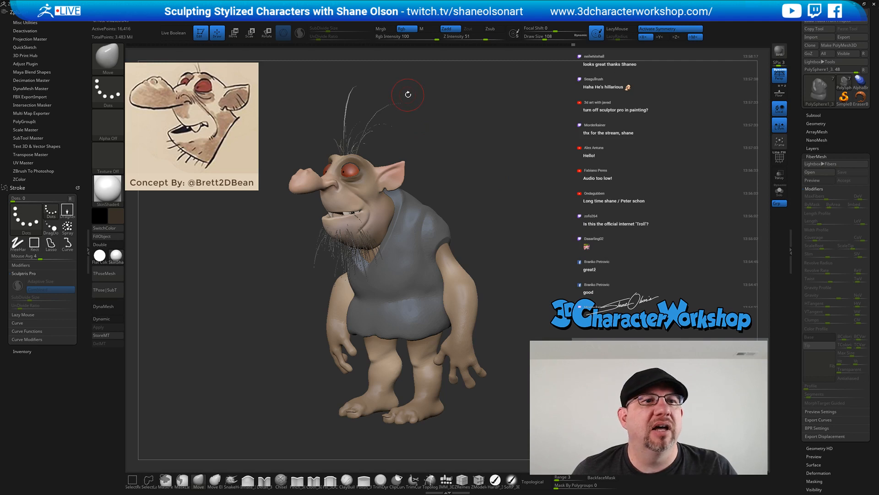
Render the full character with Best Preview Render and open the BPR filter settings
{"action": "left_click", "coordinate": [780, 51]}
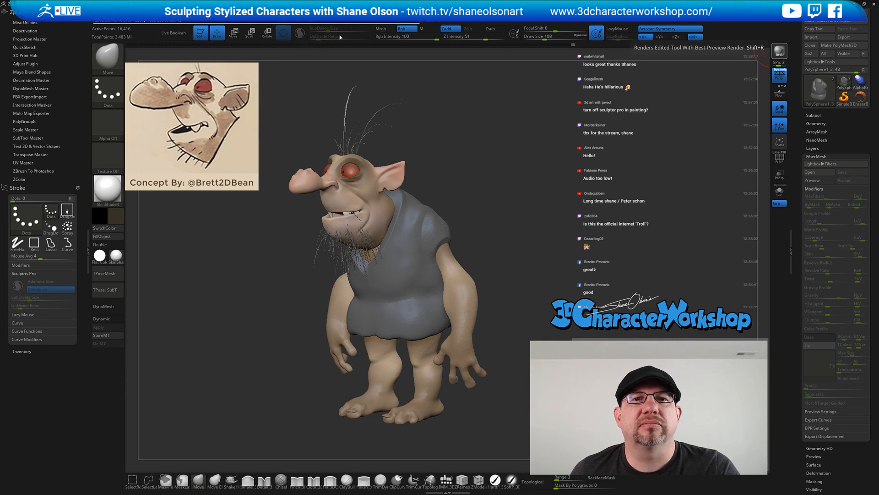
{"action": "left_click", "coordinate": [389, 12]}
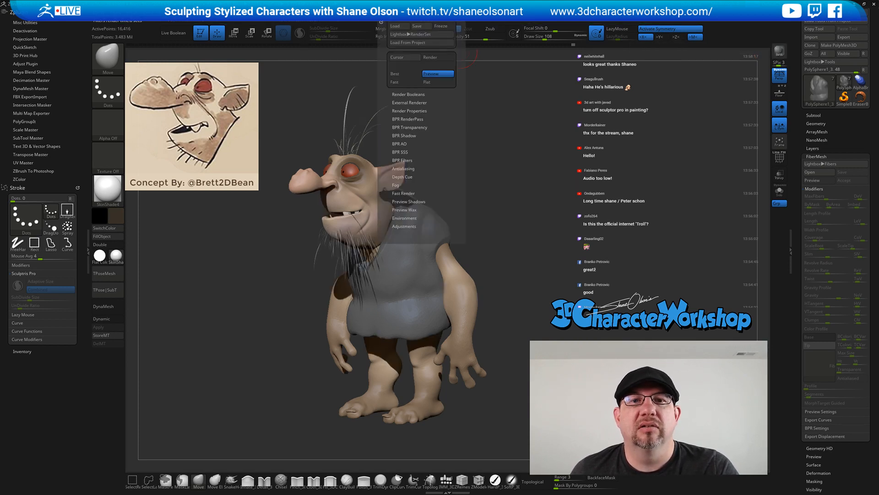
{"action": "left_click", "coordinate": [403, 161]}
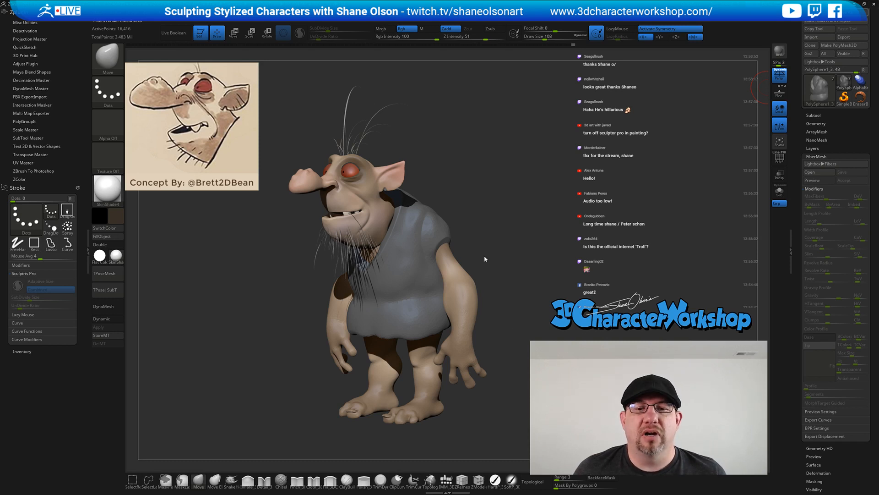
Lower the global strength of the BPR shadows and render the character again with Best Preview Render from a slightly more frontal view
{"action": "left_click_drag", "start_coordinate": [506, 147], "coordinate": [471, 174]}
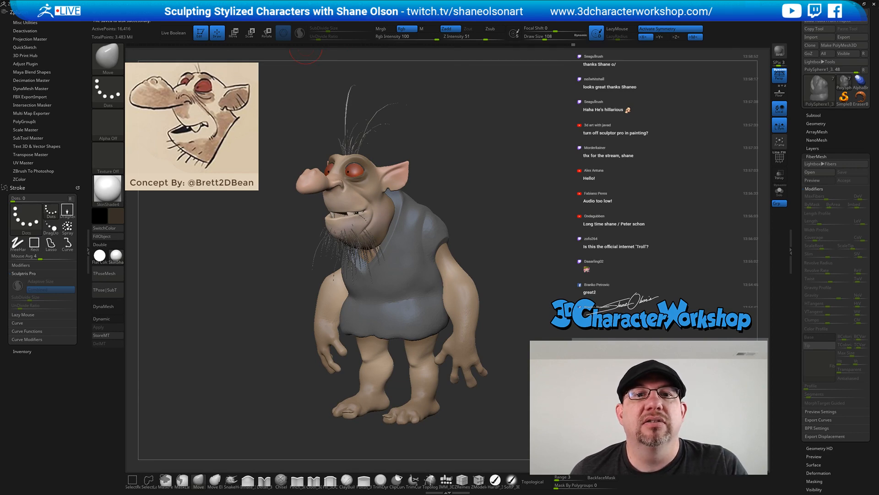
{"action": "mouse_move", "coordinate": [393, 12]}
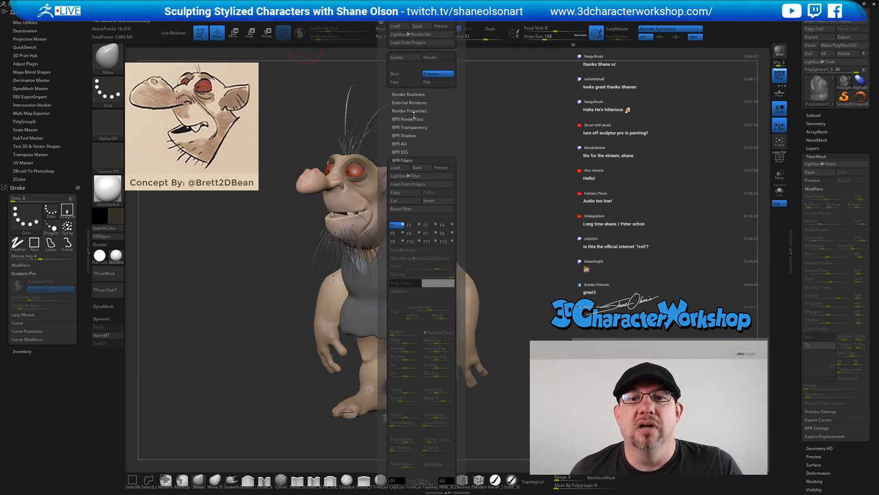
{"action": "left_click", "coordinate": [409, 135]}
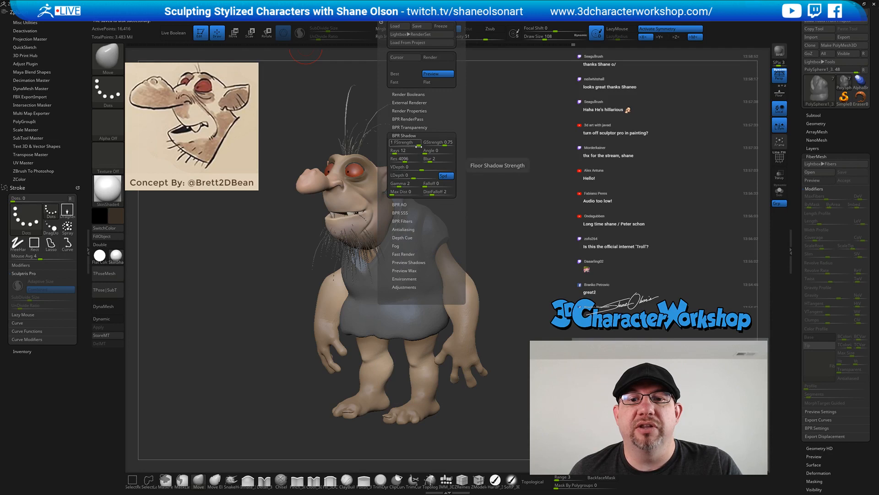
{"action": "left_click_drag", "start_coordinate": [442, 144], "coordinate": [430, 146]}
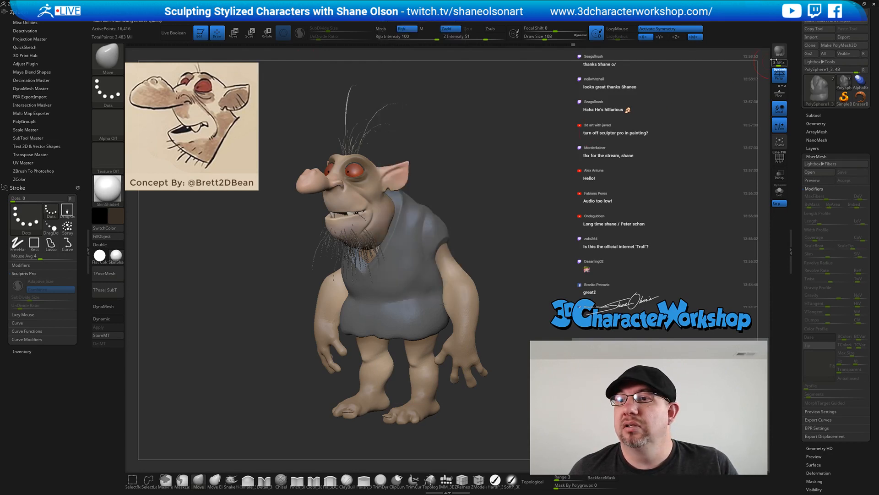
{"action": "left_click", "coordinate": [778, 51]}
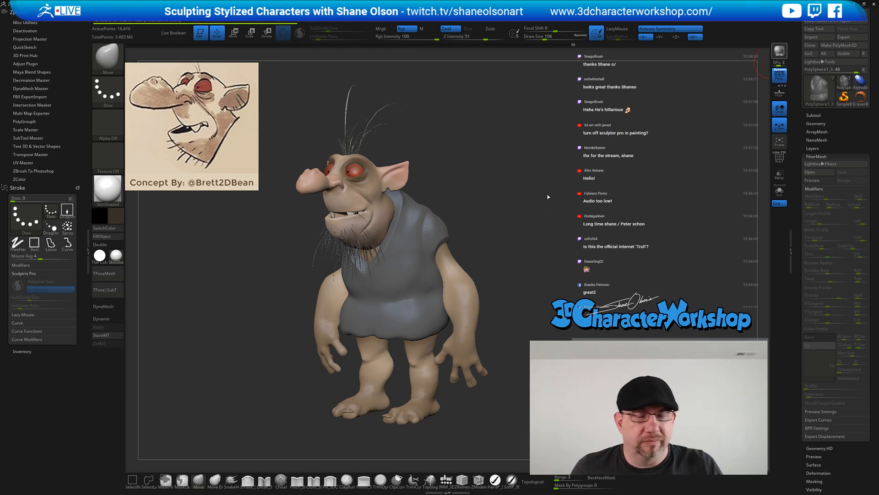